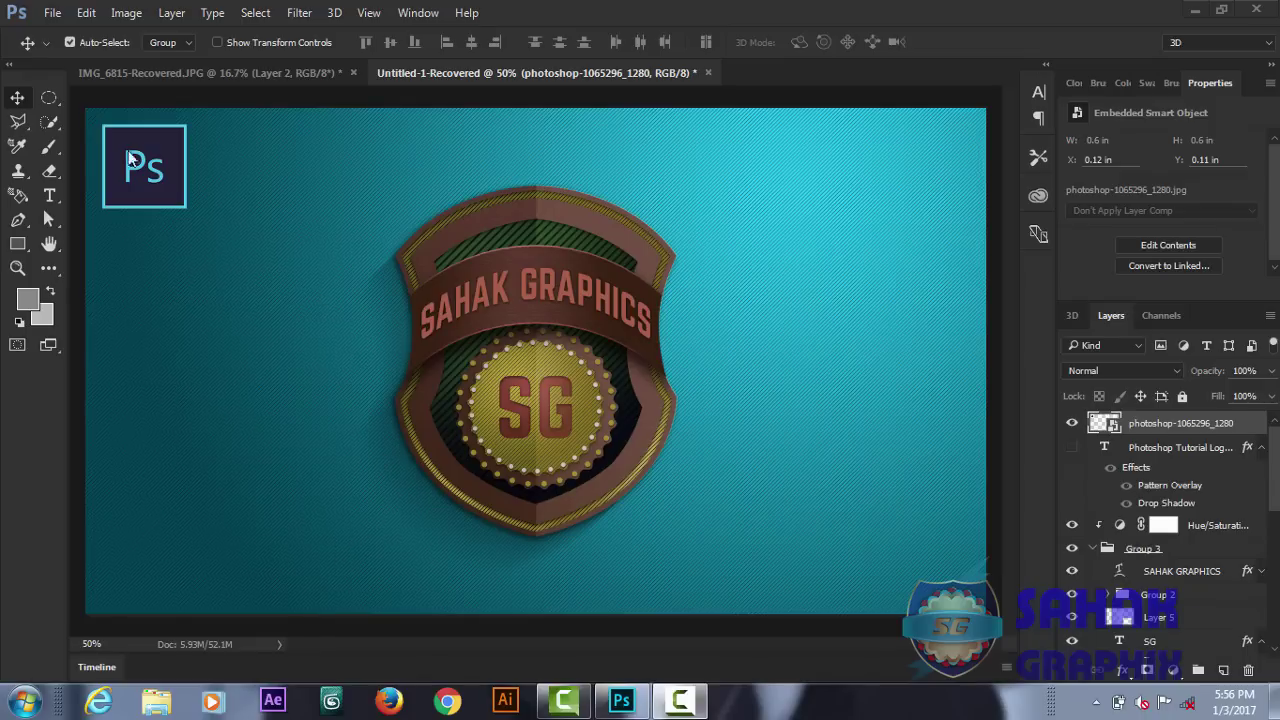
# - Create a new white document, width 1920 and height 1080 px, resolution 300
pyautogui.click(53, 13)
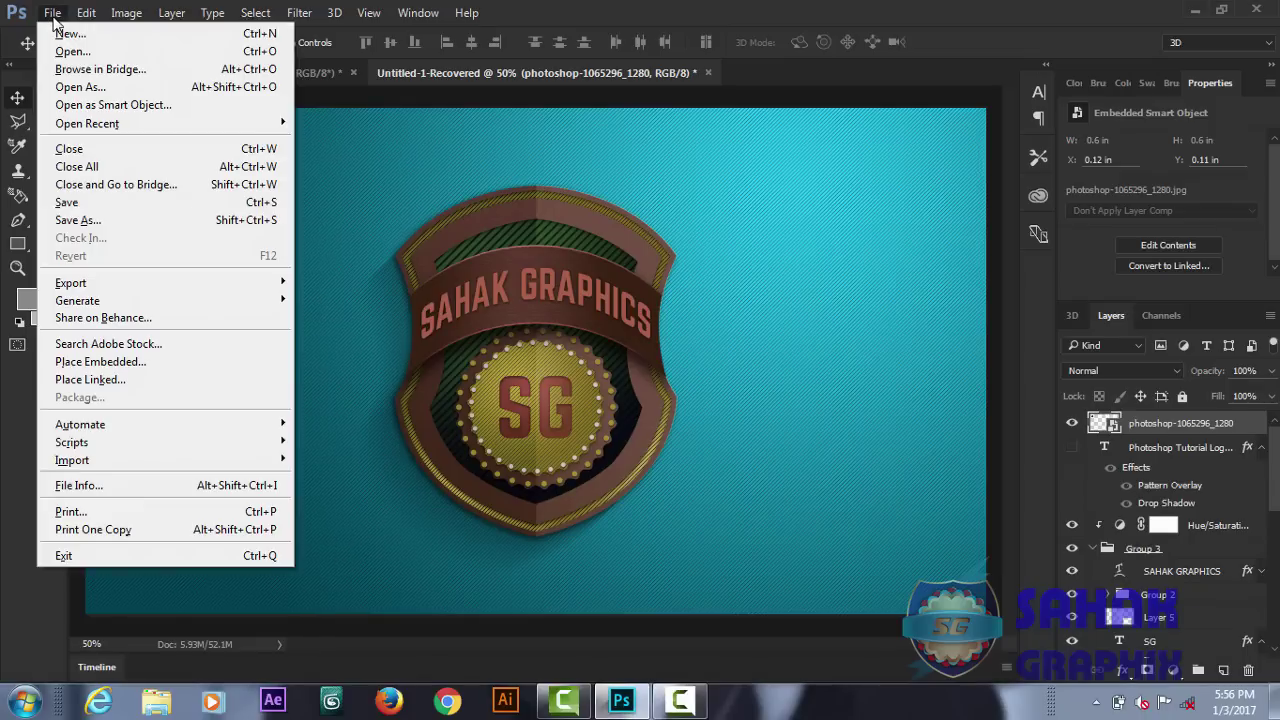
pyautogui.click(70, 38)
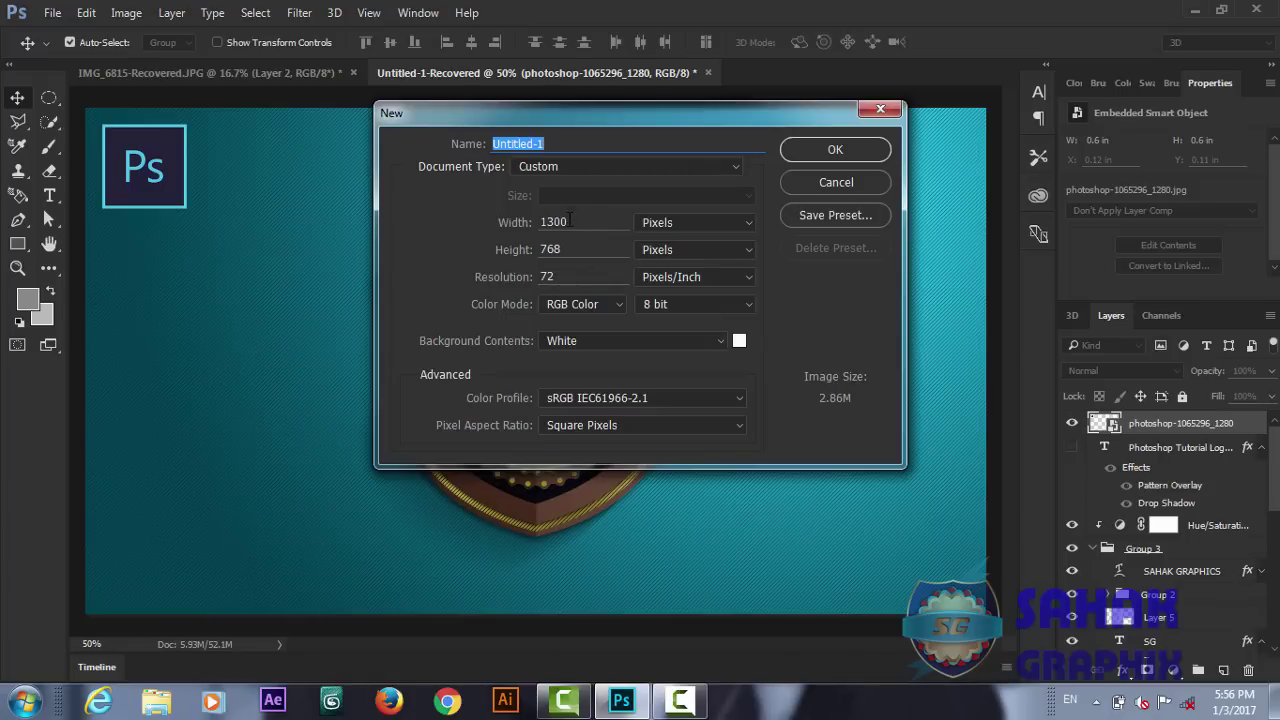
pyautogui.moveTo(571, 220); pyautogui.dragTo(532, 222)
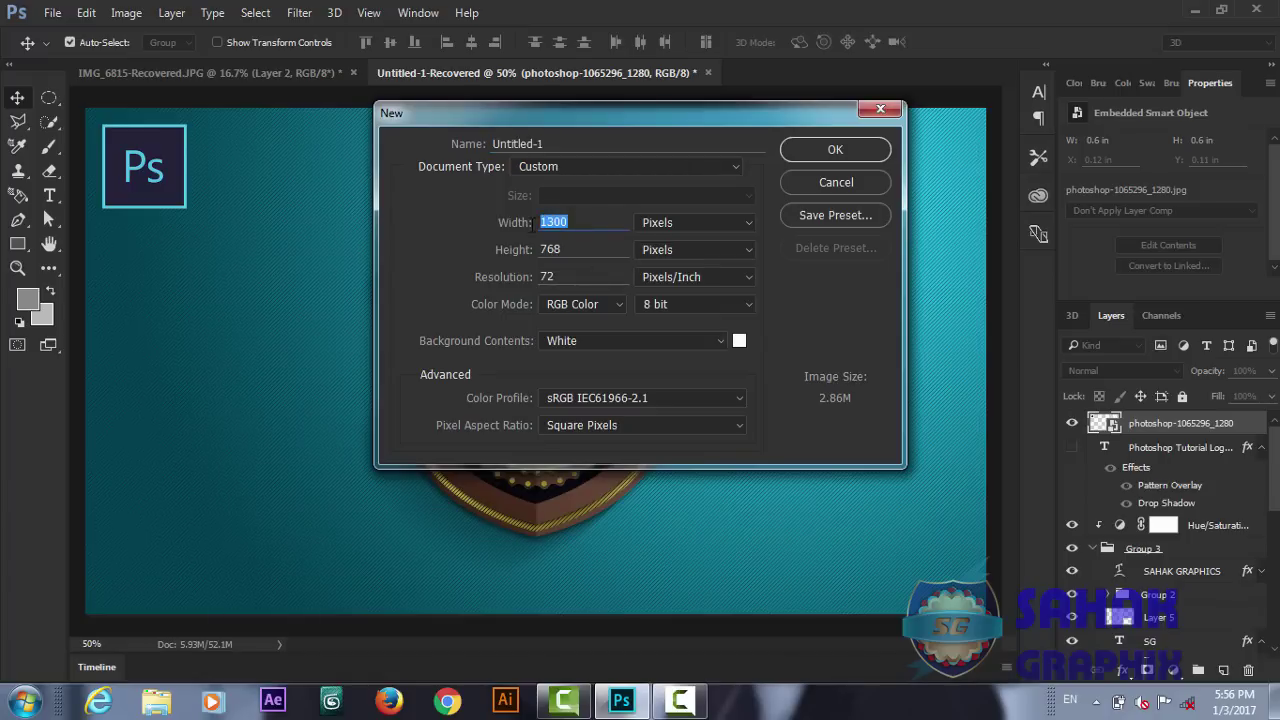
pyautogui.write('1920')
pyautogui.moveTo(567, 247); pyautogui.dragTo(526, 246)
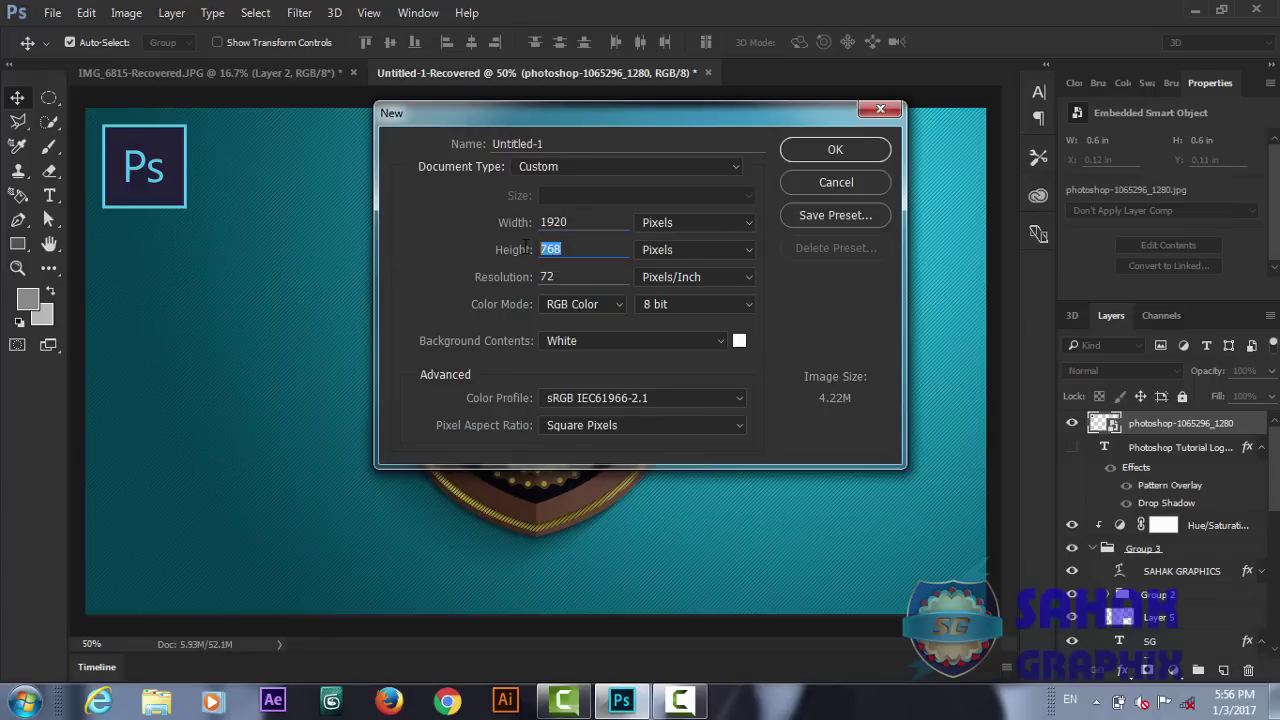
pyautogui.write('1080')
pyautogui.moveTo(558, 277); pyautogui.dragTo(541, 277)
pyautogui.write('300')
pyautogui.click(820, 150)
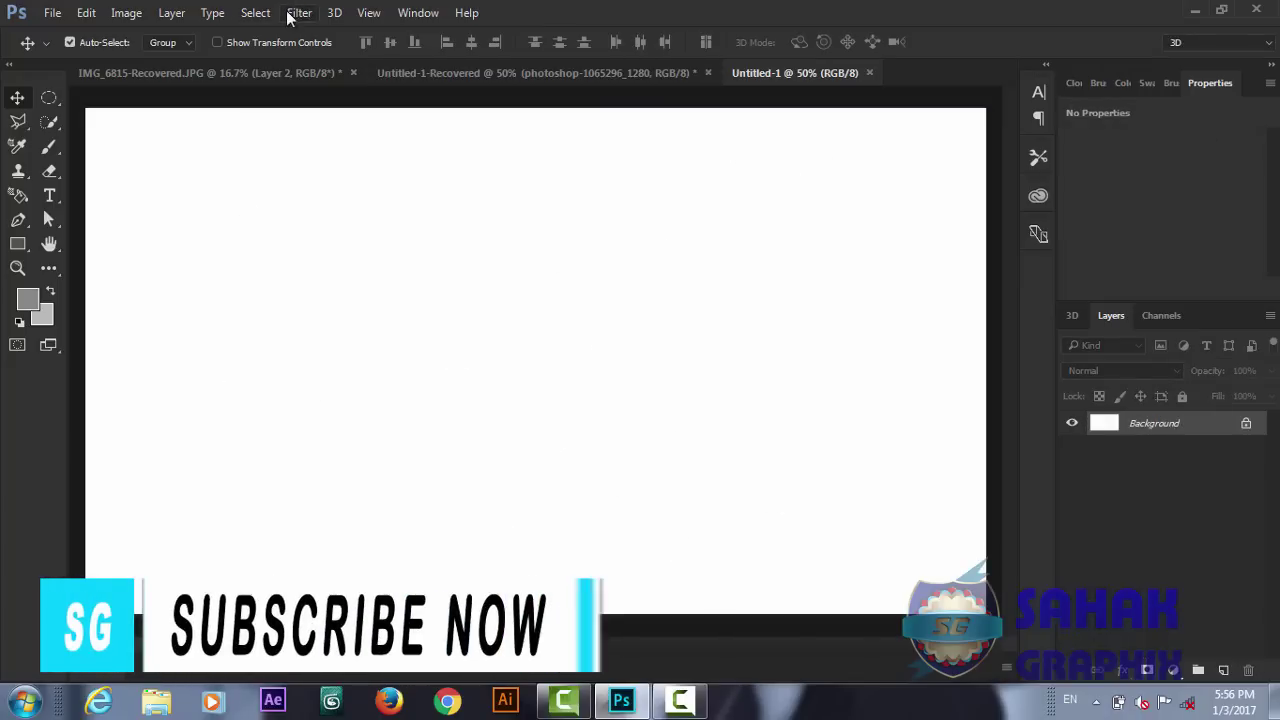
# - Show the canvas grid and set the Pen tool to Shape mode
pyautogui.click(366, 13)
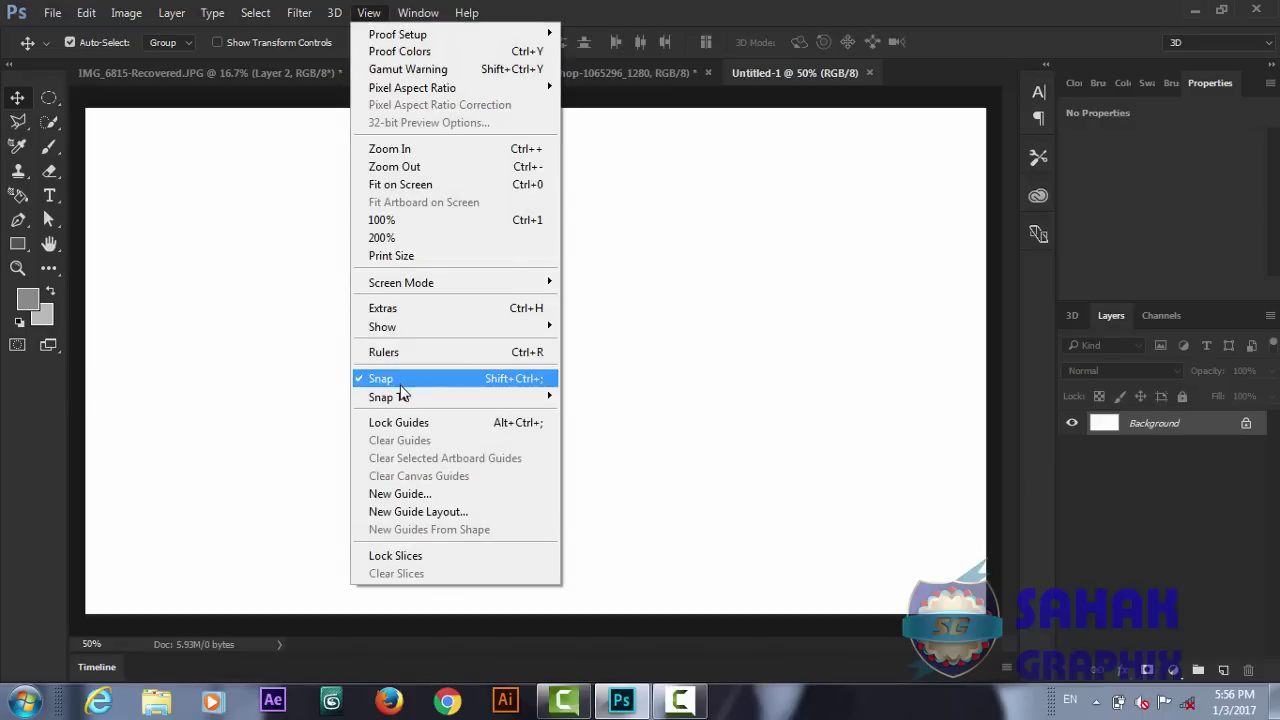
pyautogui.moveTo(382, 326)
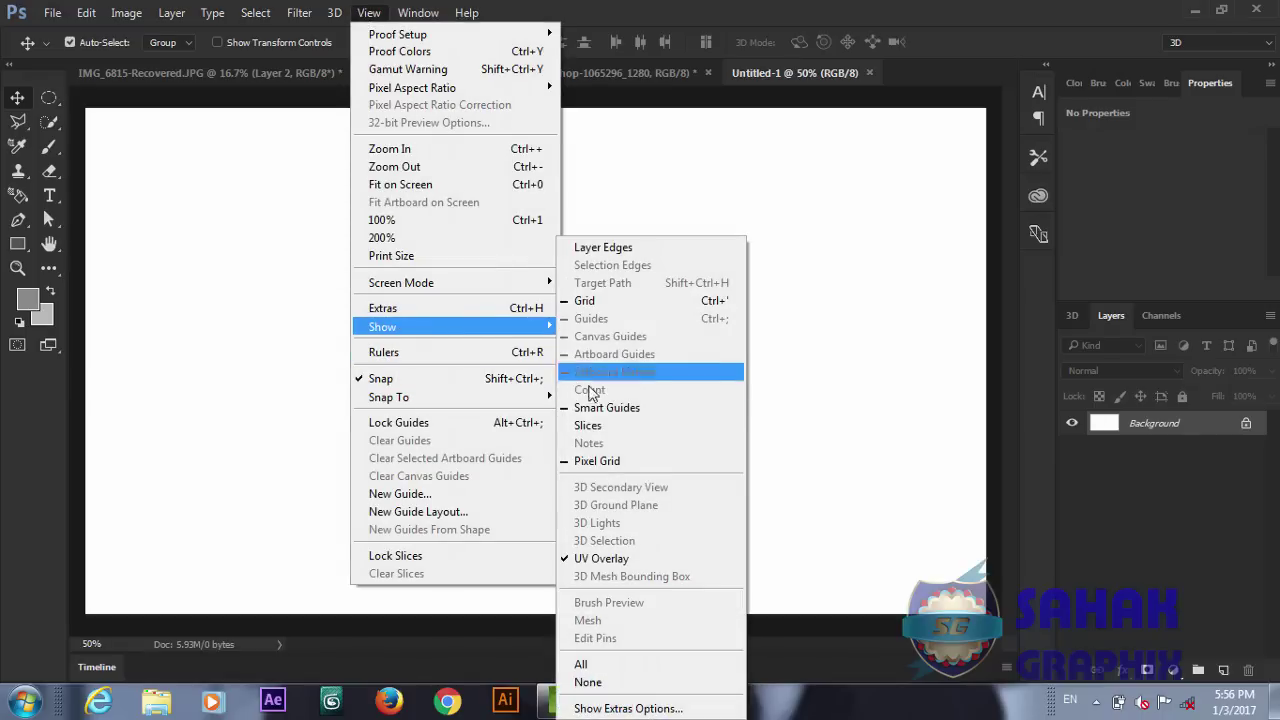
pyautogui.click(607, 314)
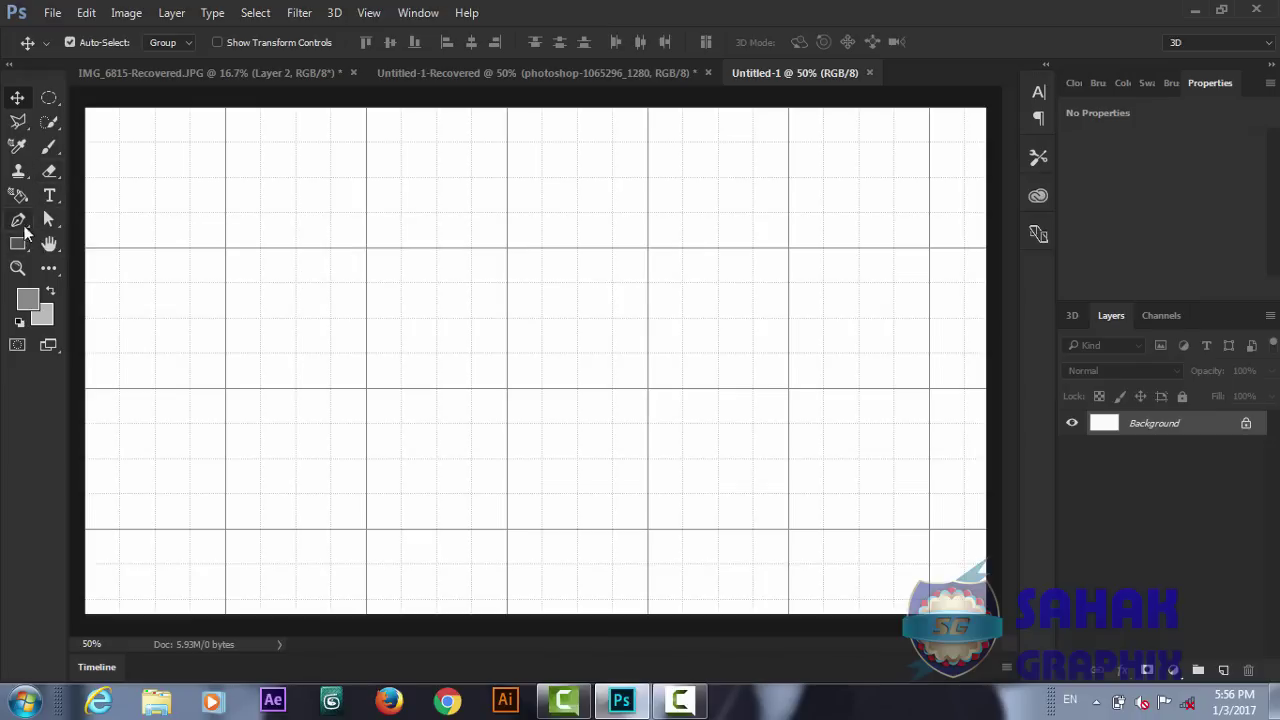
pyautogui.click(20, 224)
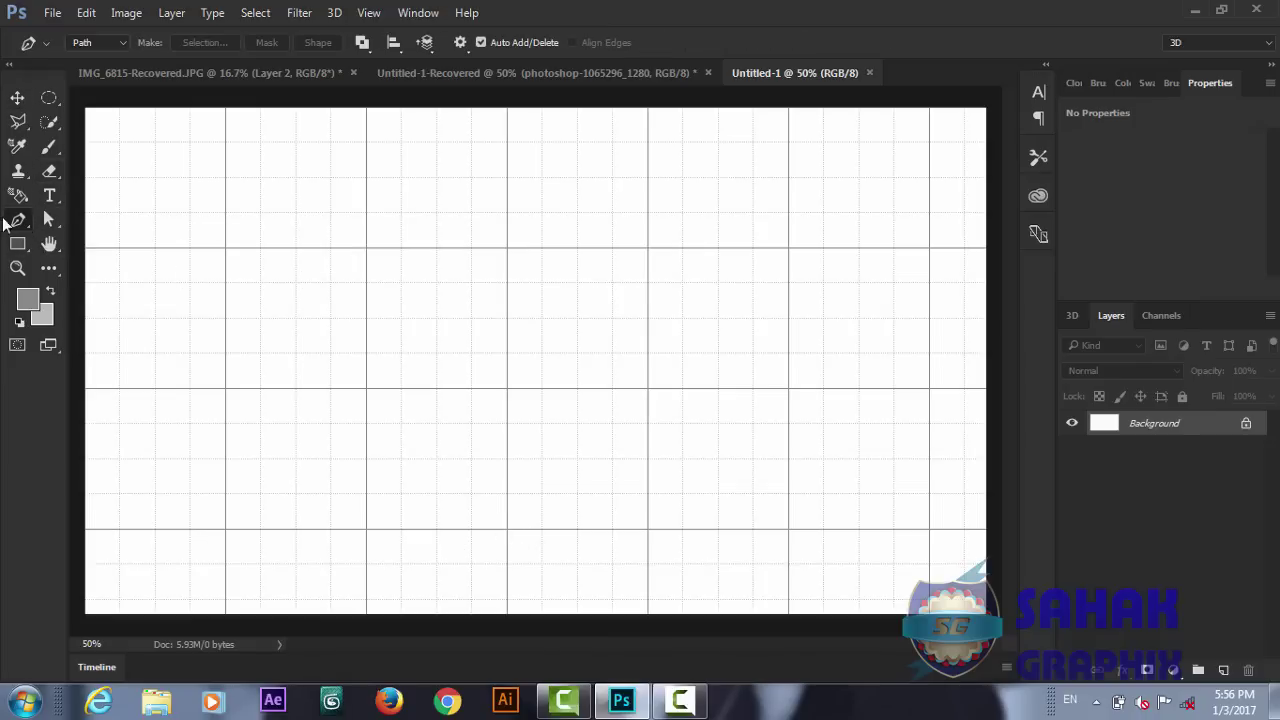
pyautogui.click(124, 44)
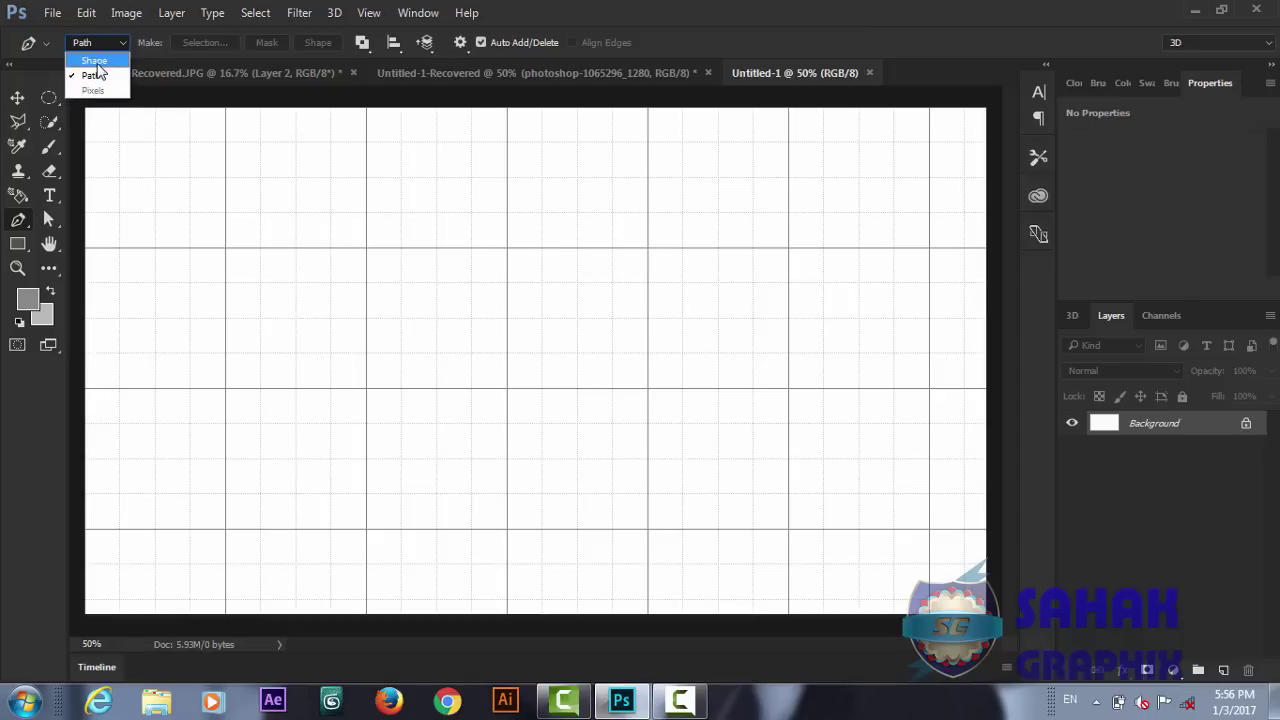
pyautogui.click(95, 62)
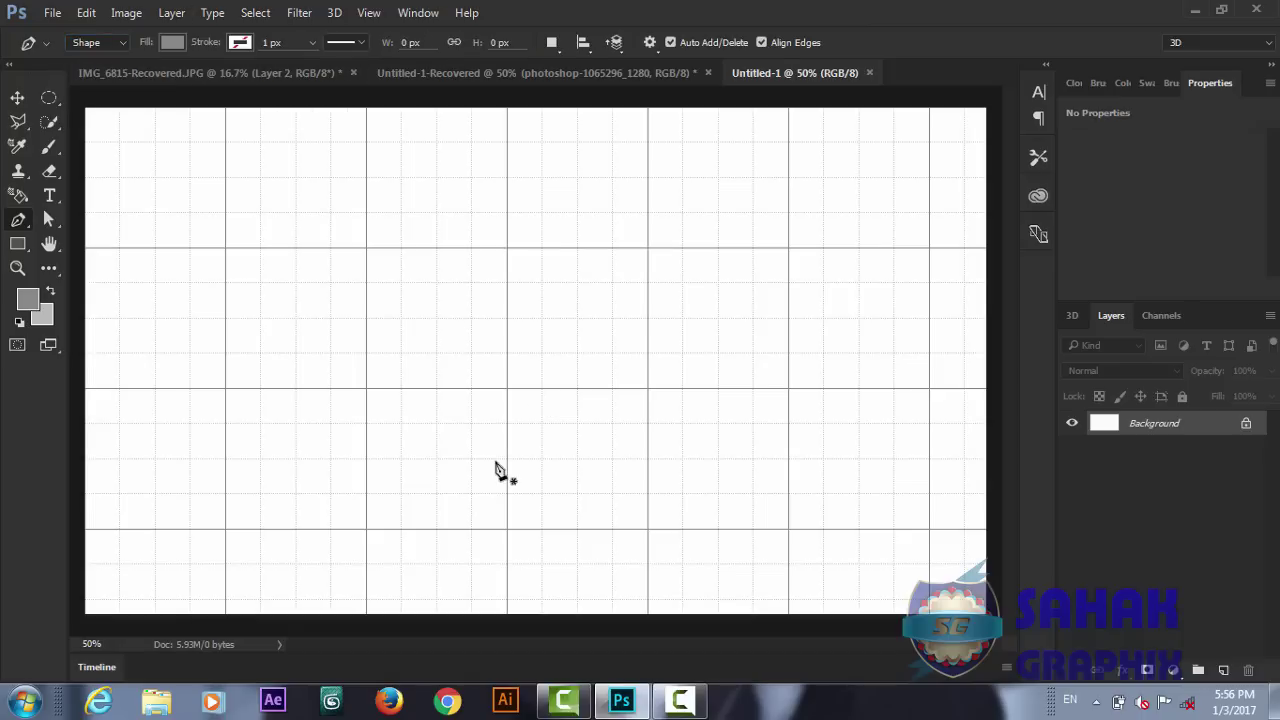
# - Draw the half-shield's bottom anchor and curved lower edge up to a sharp side corner
pyautogui.click(508, 531)
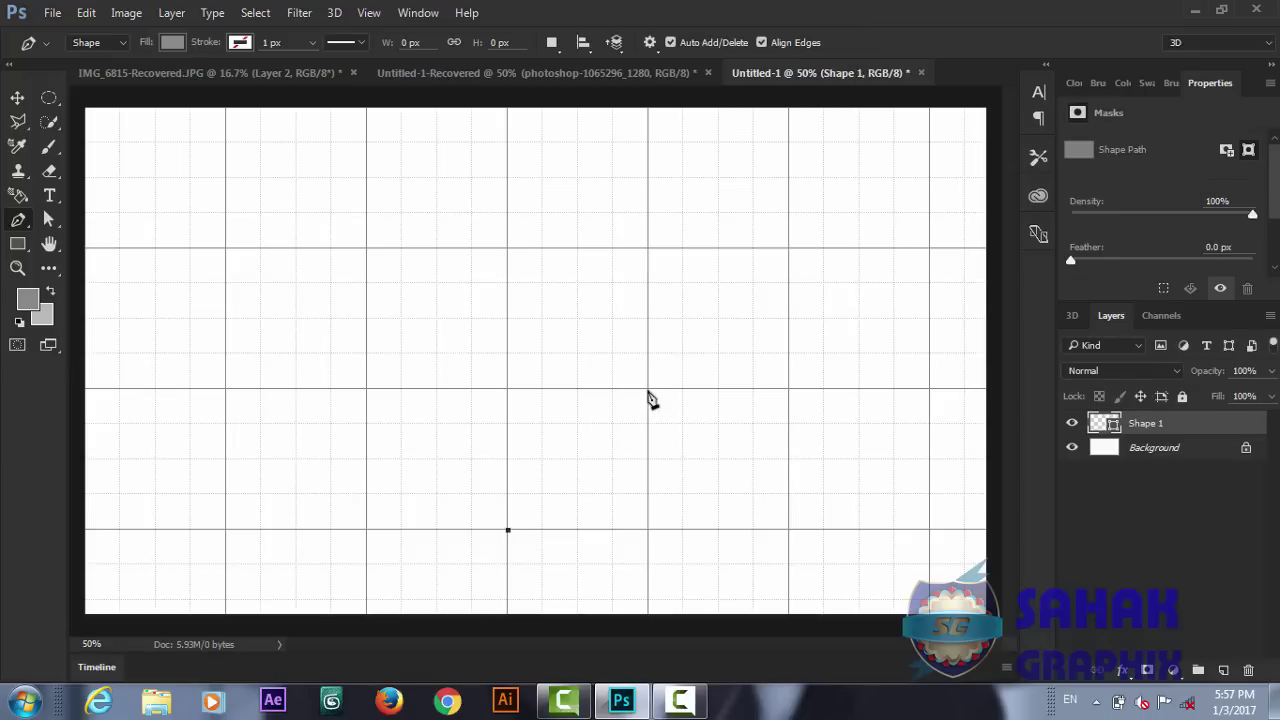
pyautogui.moveTo(648, 390); pyautogui.dragTo(652, 290)
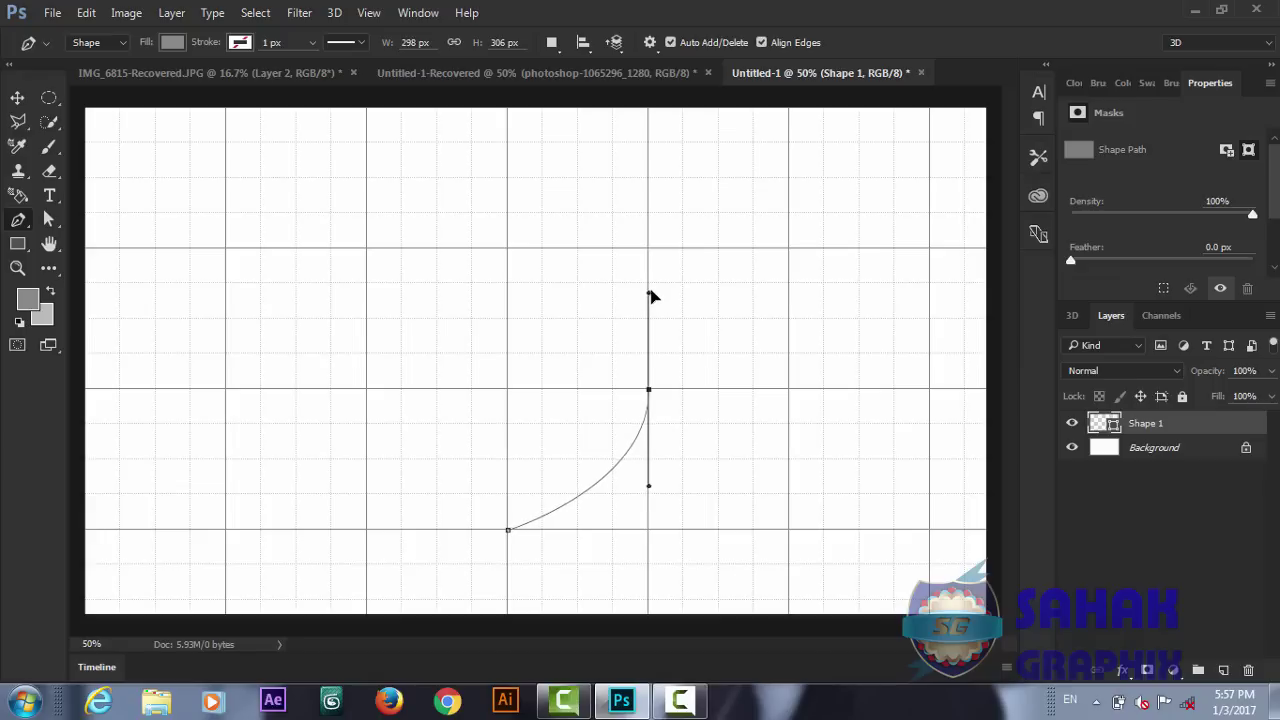
pyautogui.moveTo(650, 290); pyautogui.dragTo(650, 290)
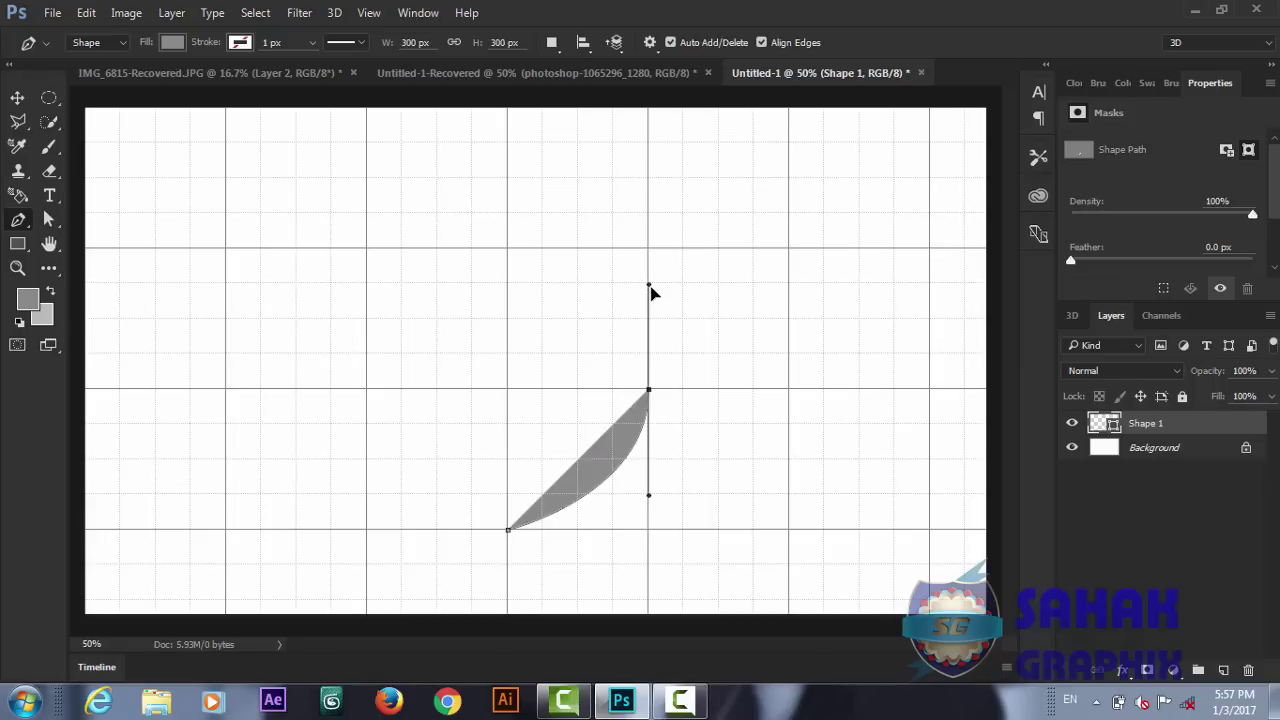
pyautogui.keyDown('alt'); pyautogui.click(650, 393); pyautogui.keyUp('alt')
# - Add the inward-curving upper side and curved top, close the path, then view the badge reference
pyautogui.moveTo(649, 249); pyautogui.dragTo(698, 171)
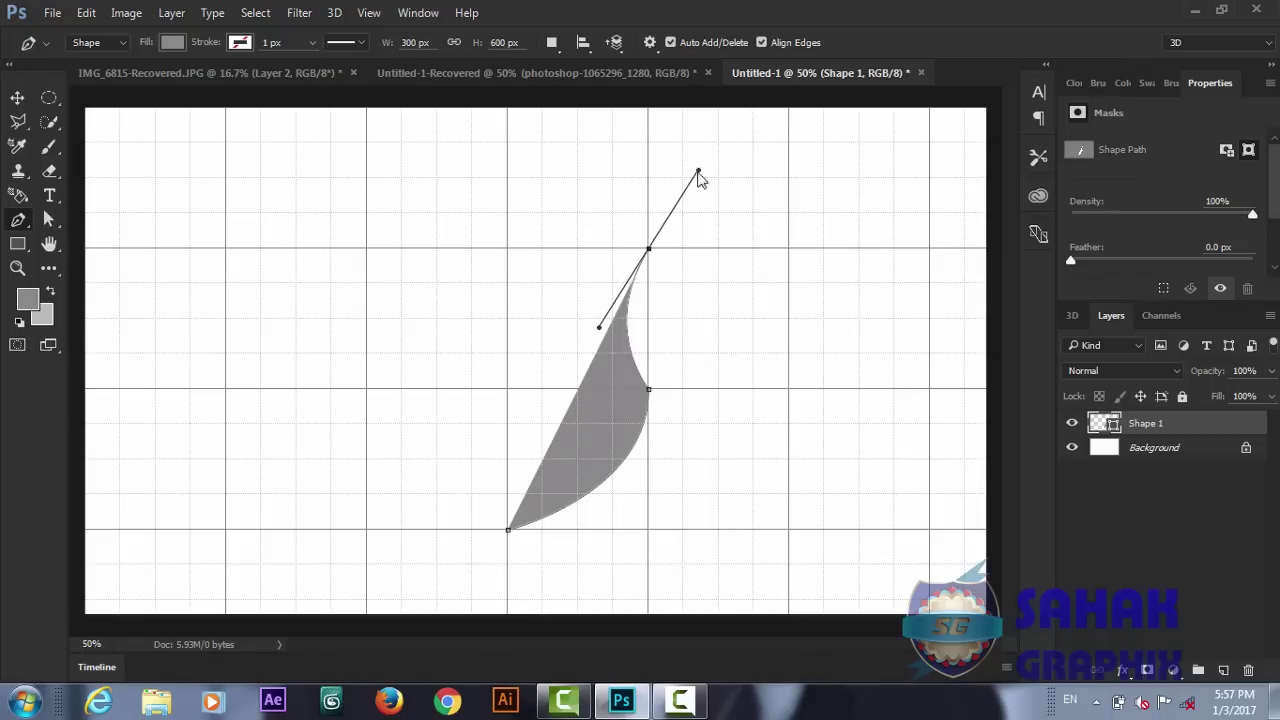
pyautogui.click(649, 250)
pyautogui.moveTo(508, 197); pyautogui.dragTo(421, 197)
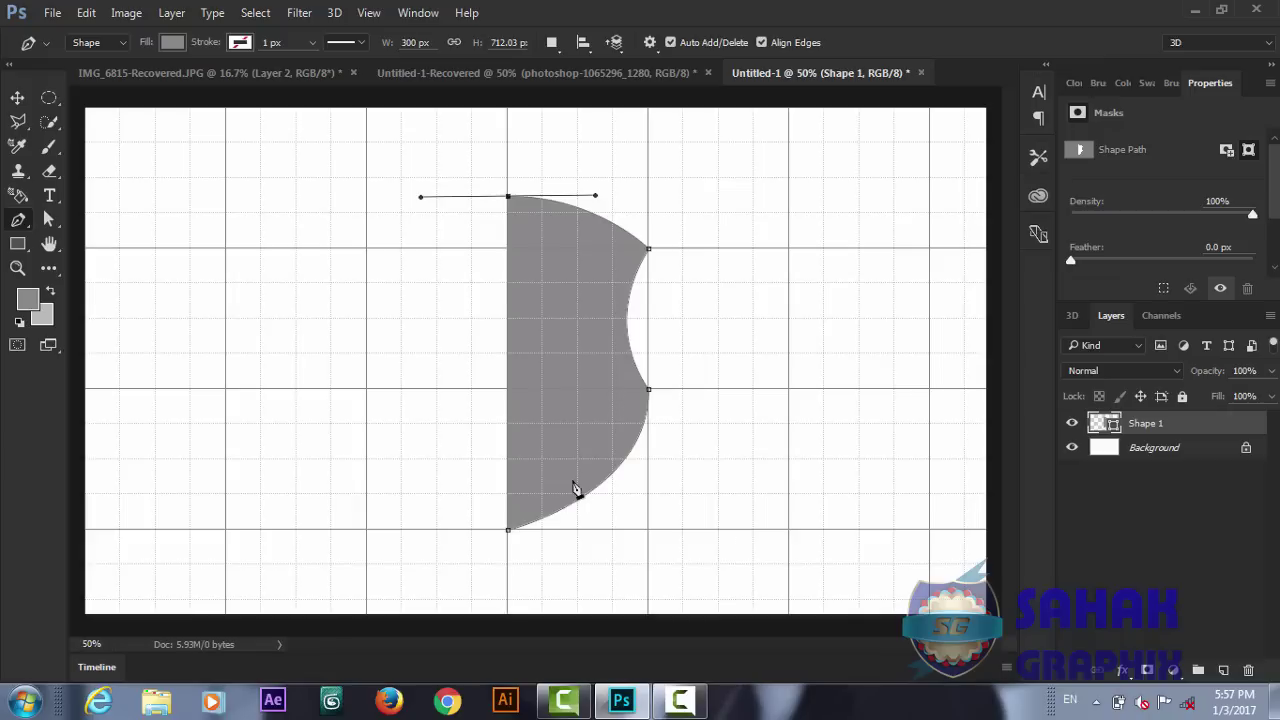
pyautogui.click(509, 198)
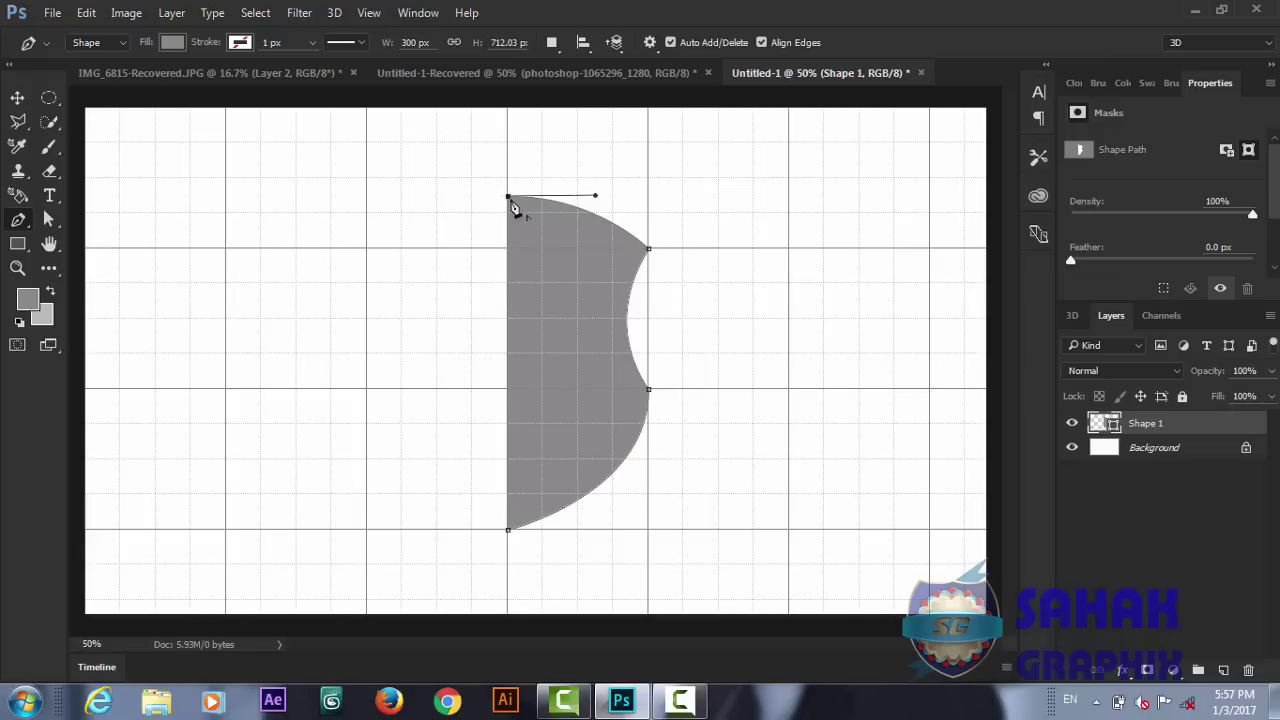
pyautogui.click(509, 531)
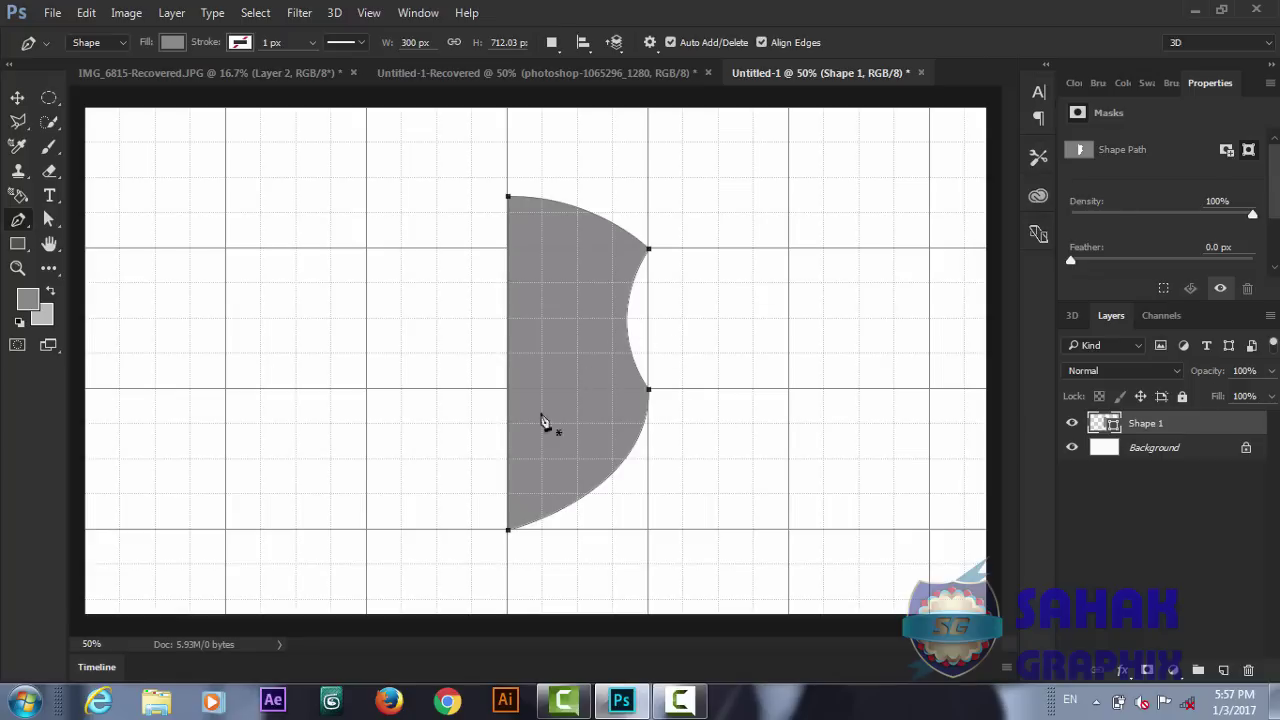
pyautogui.click(443, 76)
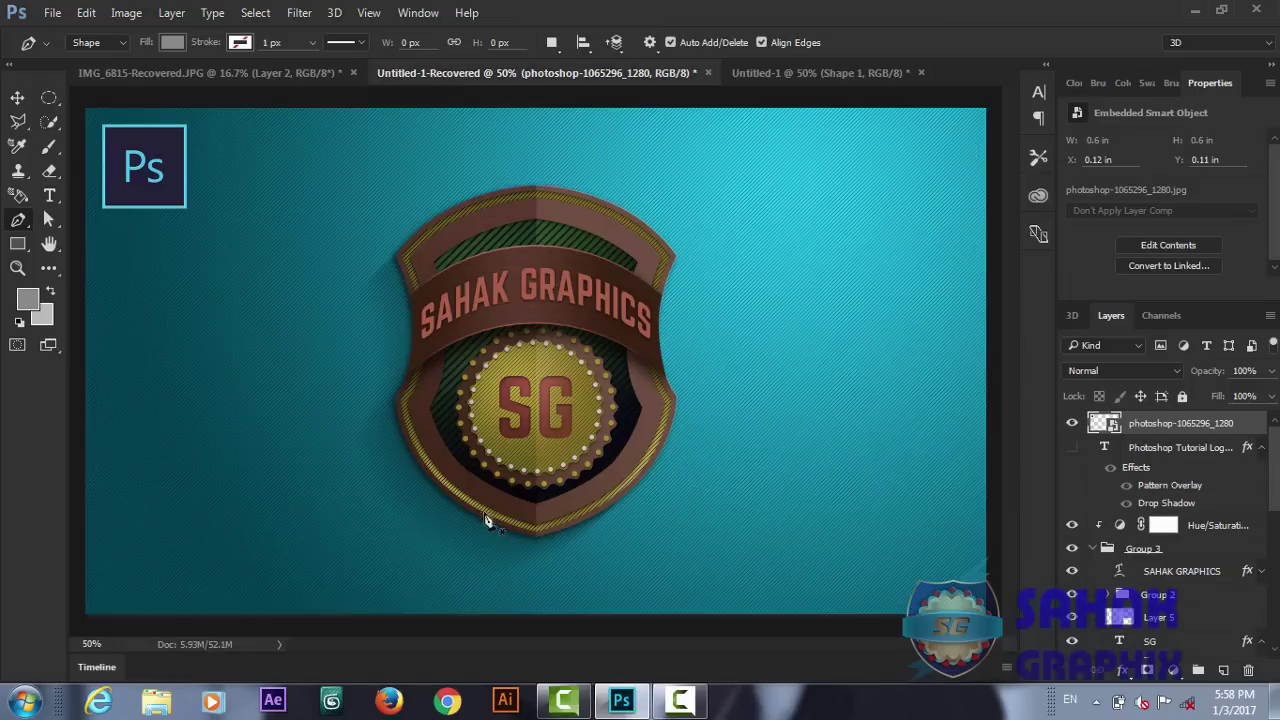
# - Duplicate the half-shield and flip the copy horizontally around its left edge
pyautogui.click(765, 73)
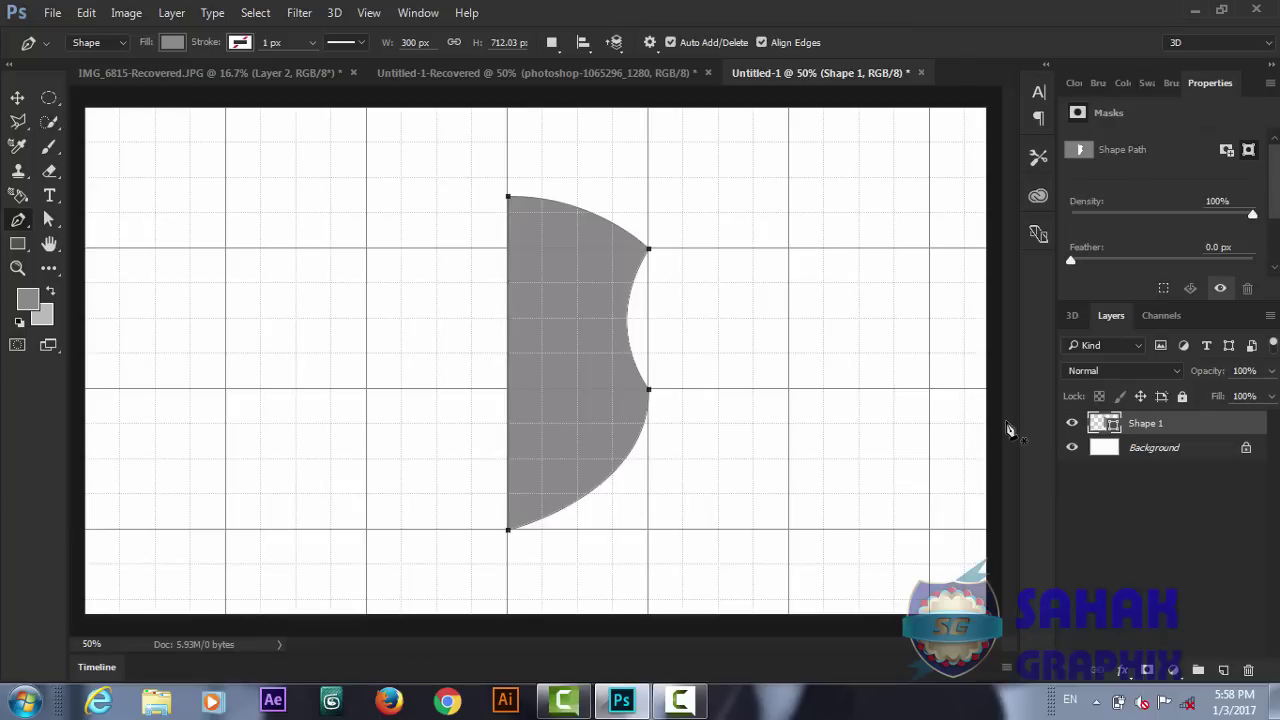
pyautogui.hotkey('ctrl', 'j')
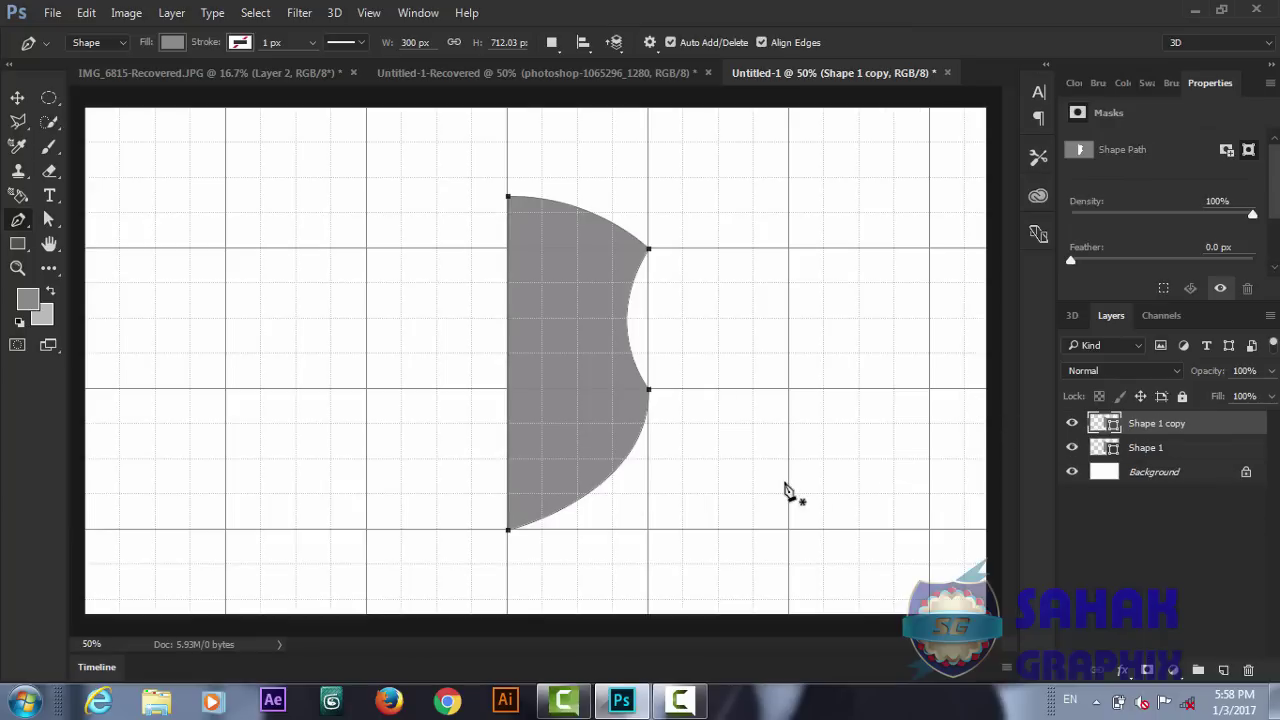
pyautogui.hotkey('ctrl', 't')
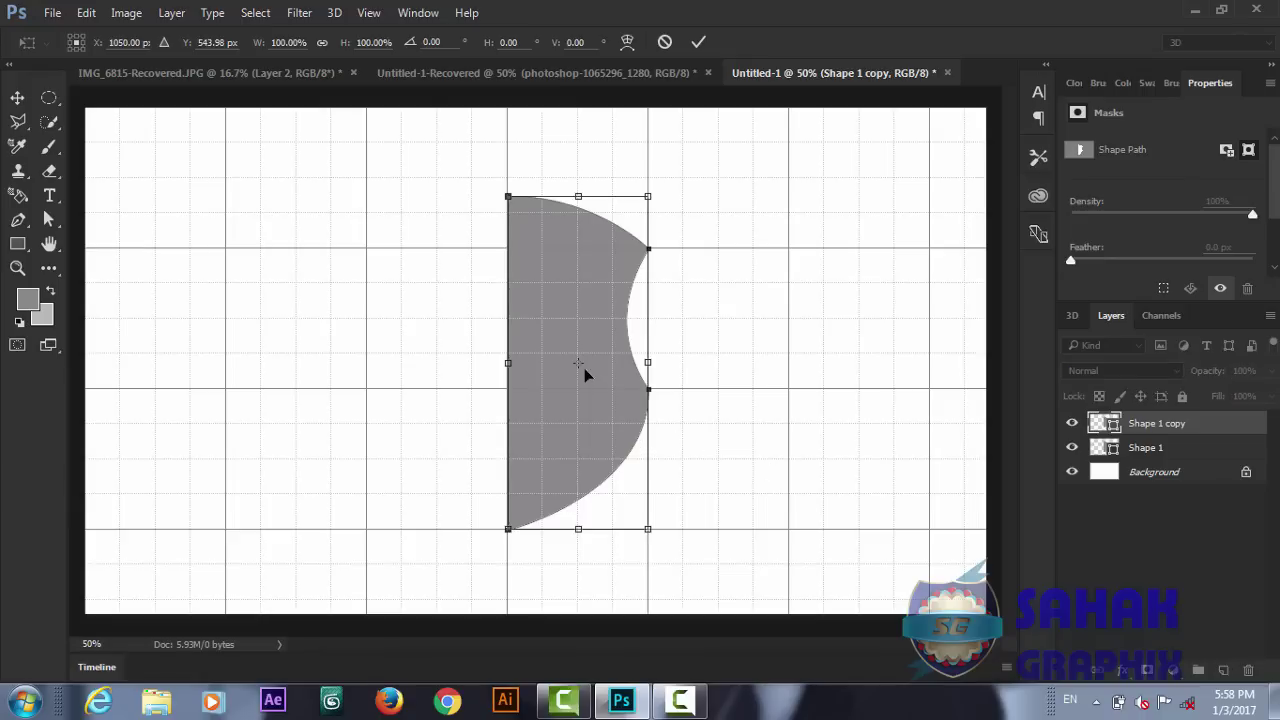
pyautogui.moveTo(578, 364); pyautogui.dragTo(508, 364)
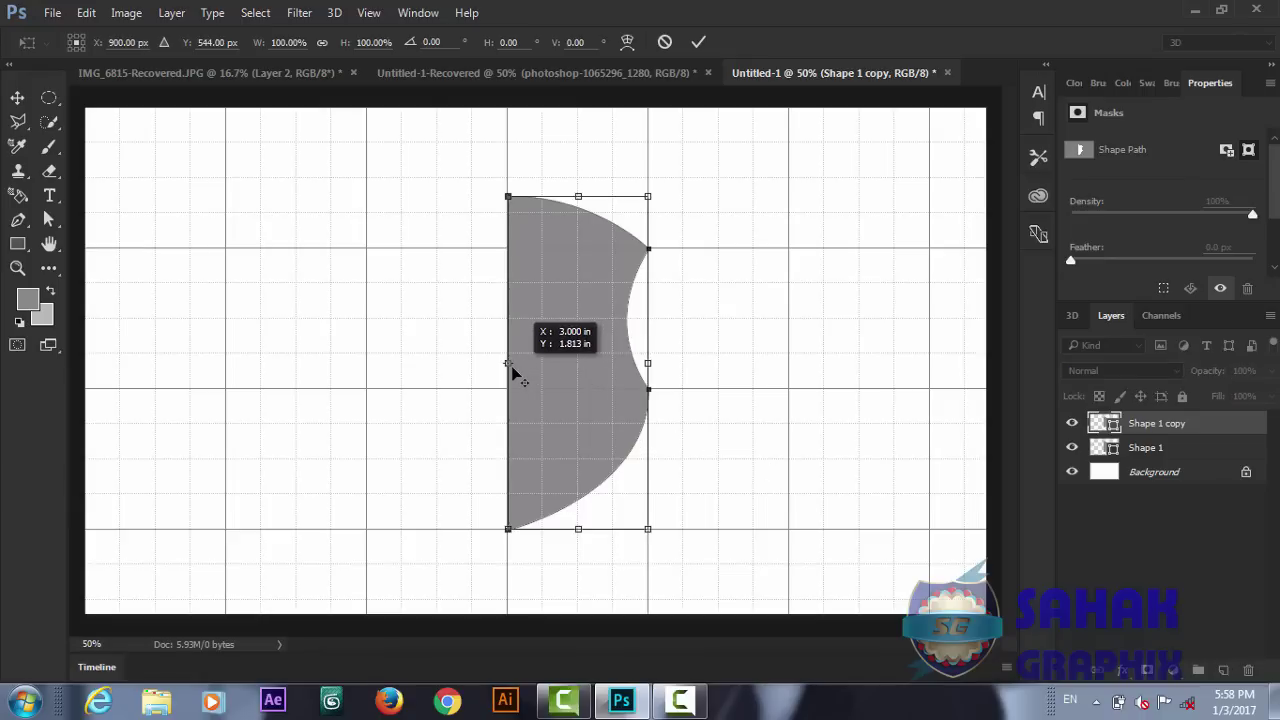
pyautogui.rightClick(555, 380)
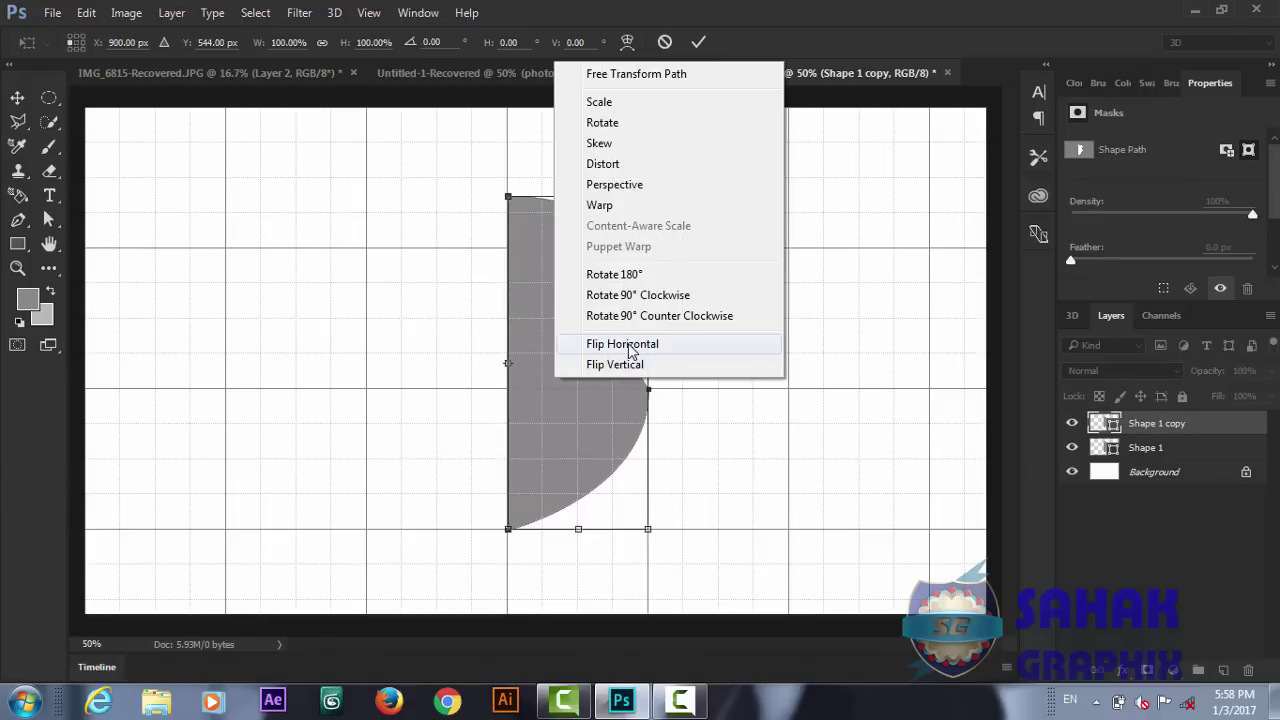
pyautogui.click(630, 346)
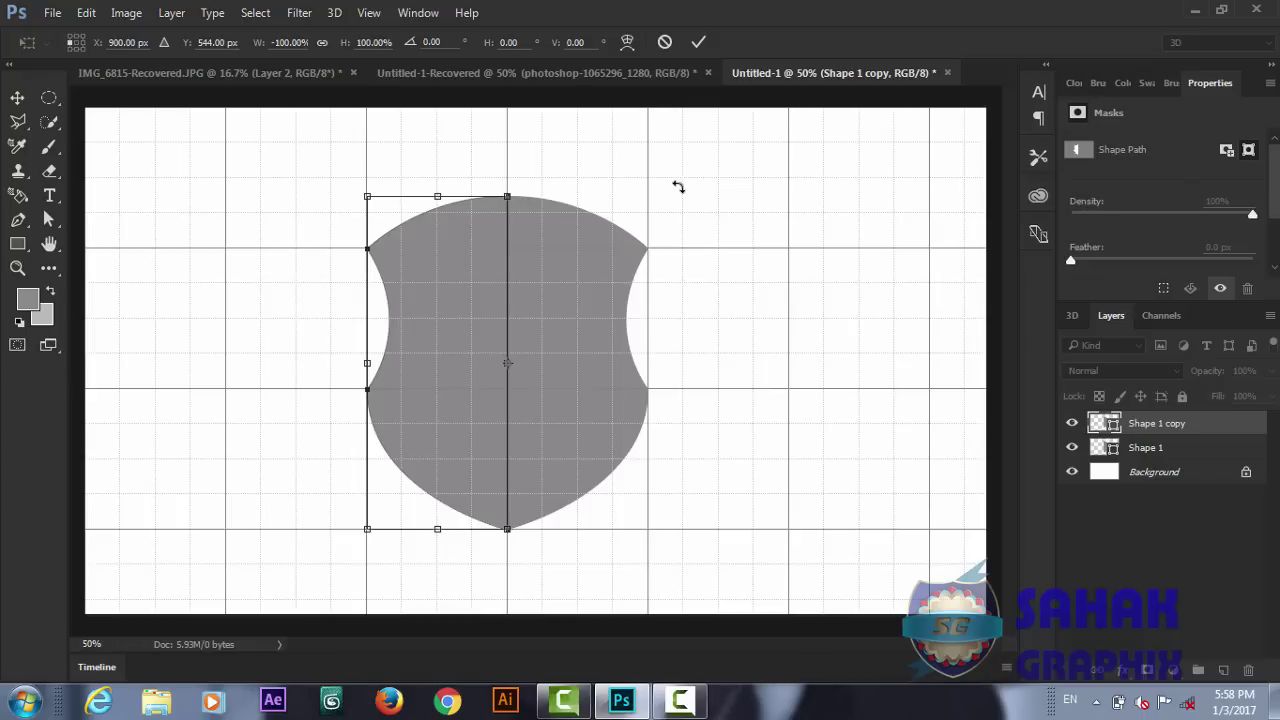
pyautogui.click(699, 43)
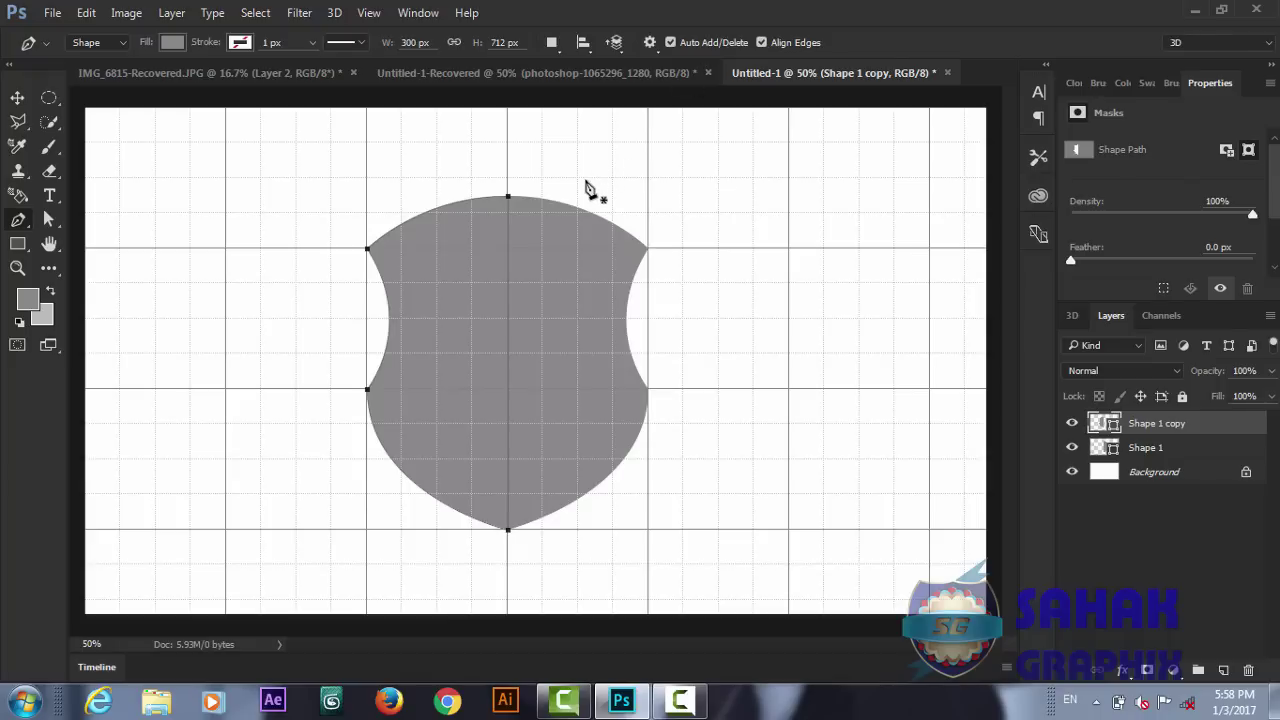
# - Select both shield halves and merge them into one shape
pyautogui.press('v')
pyautogui.moveTo(586, 185); pyautogui.dragTo(463, 308)
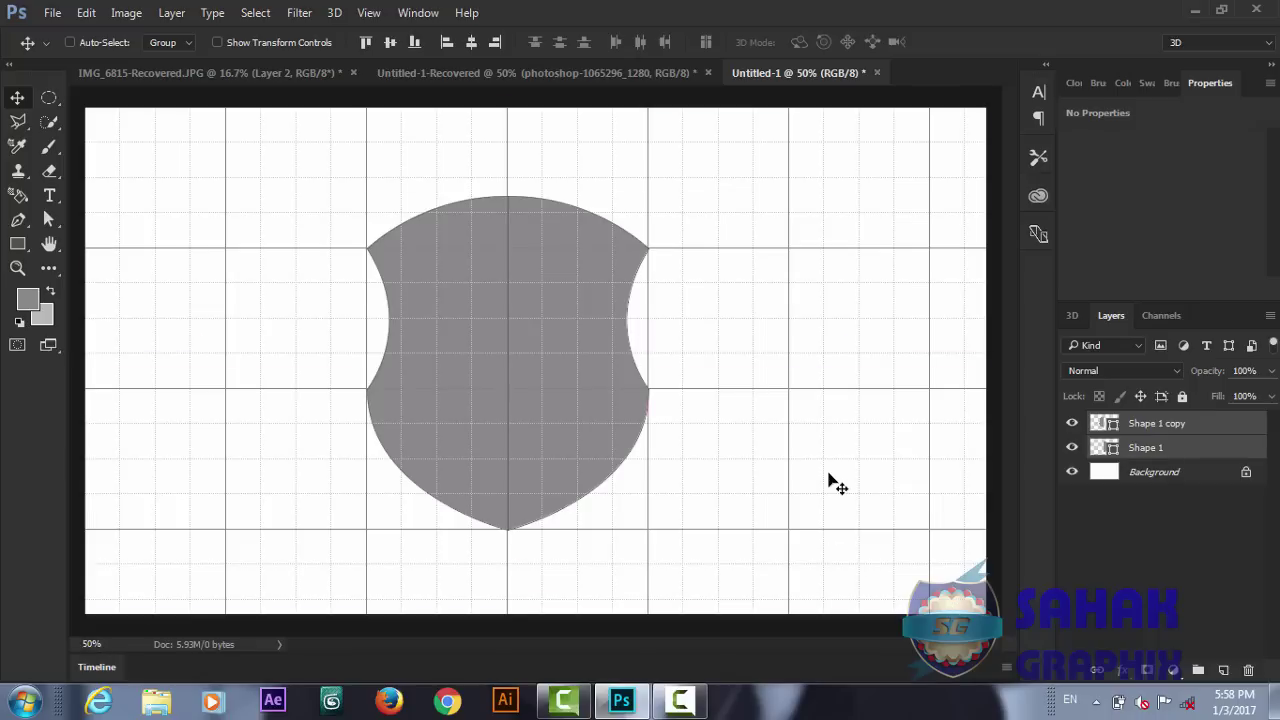
pyautogui.hotkey('ctrl', 'e')
# - Deselect the shield, glance at the portrait and badge documents, then return to the shield
pyautogui.click(662, 322)
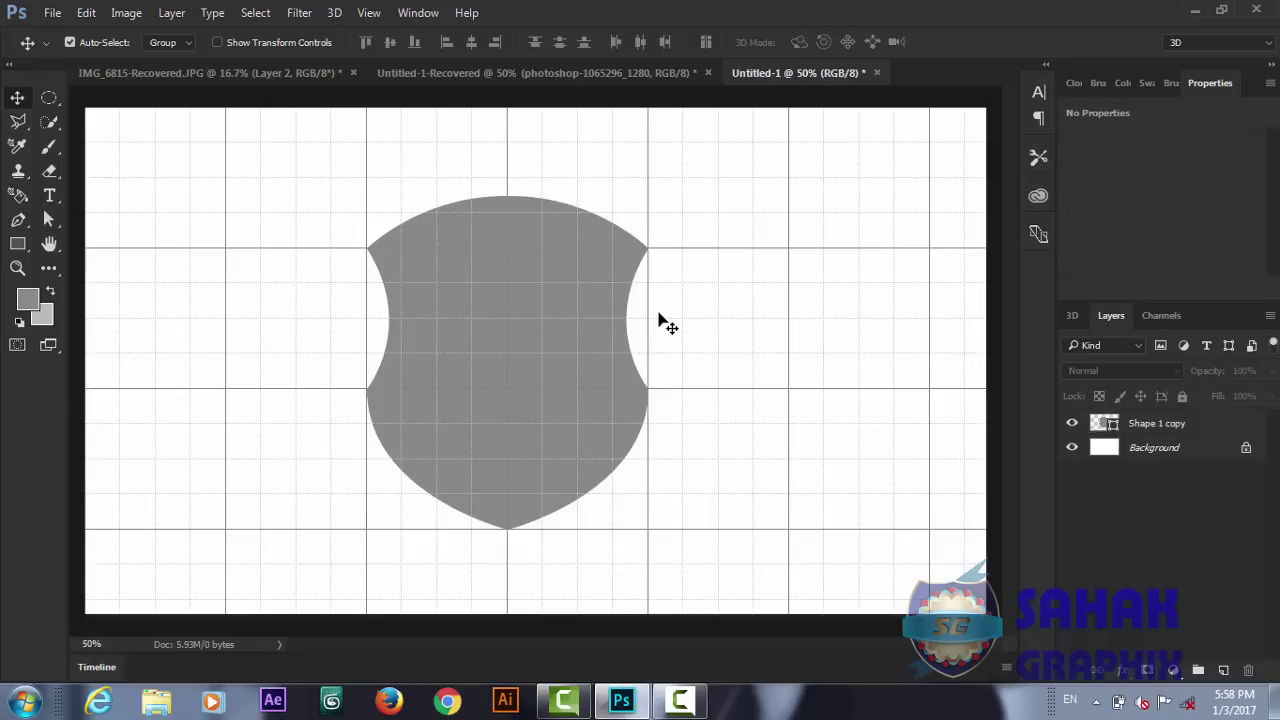
pyautogui.click(210, 73)
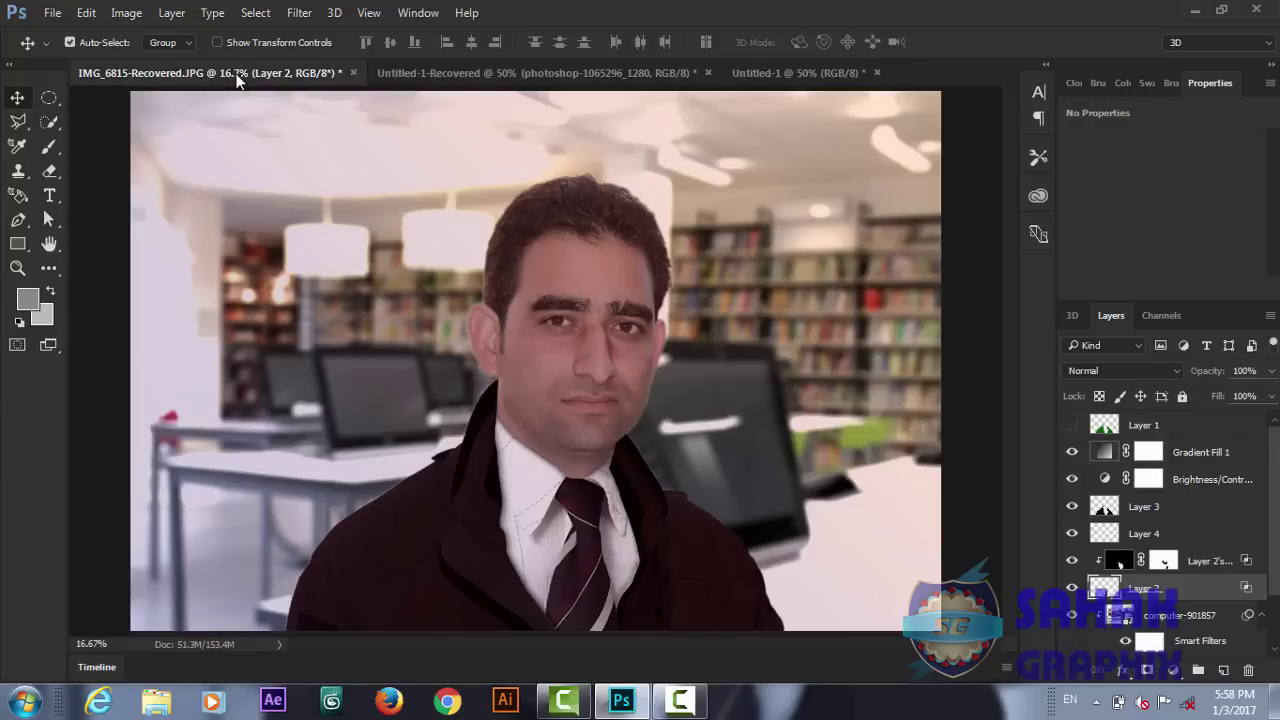
pyautogui.click(583, 71)
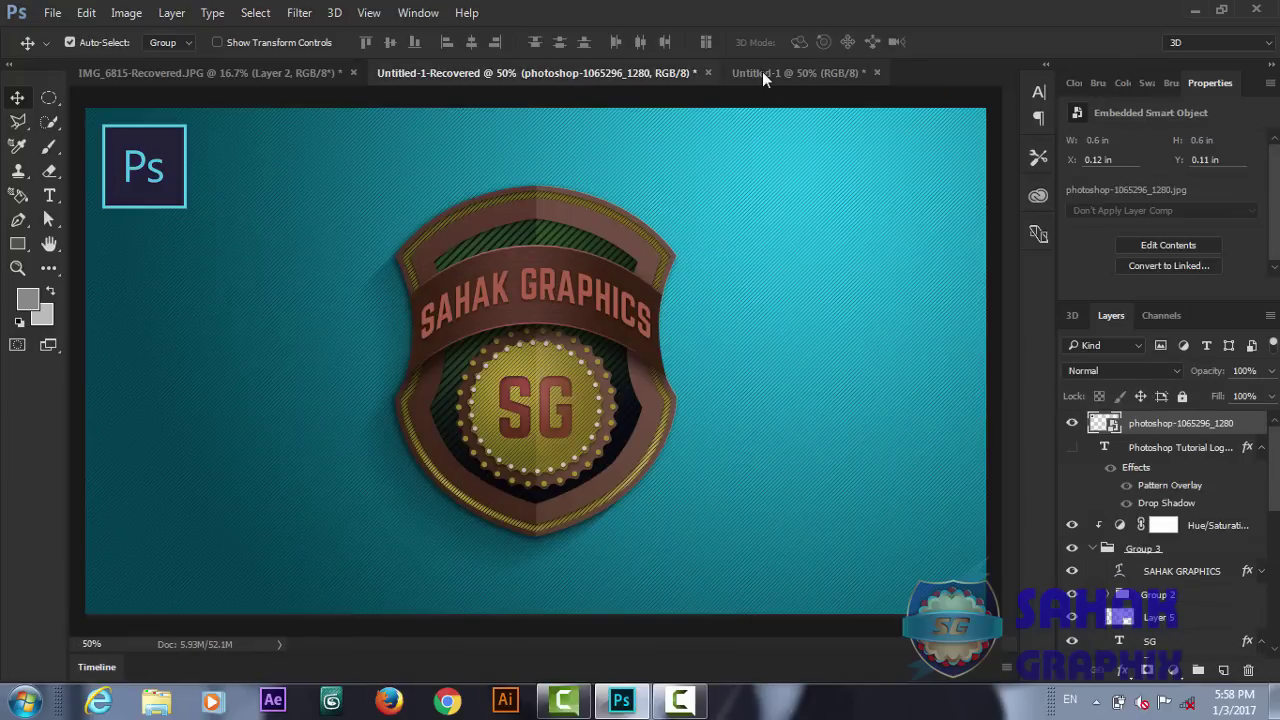
pyautogui.click(790, 73)
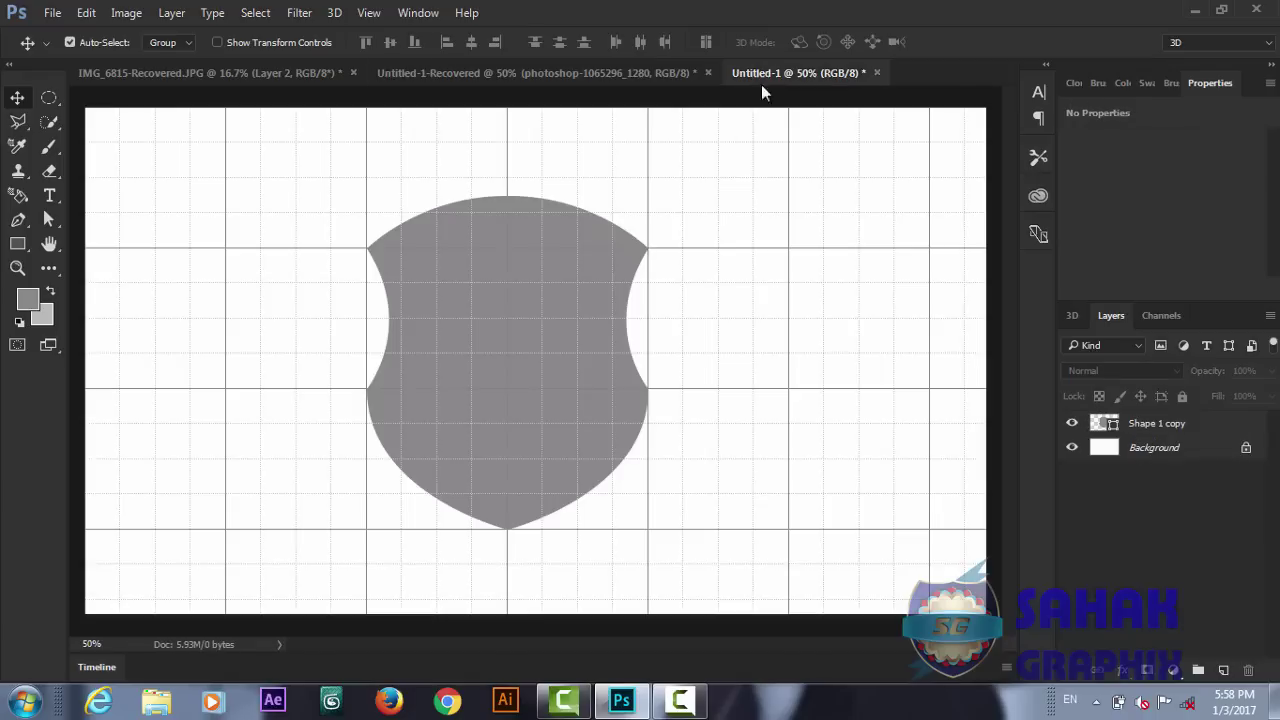
# - Nudge the shield's top anchor upward until the shape is 748 px tall
pyautogui.click(50, 221)
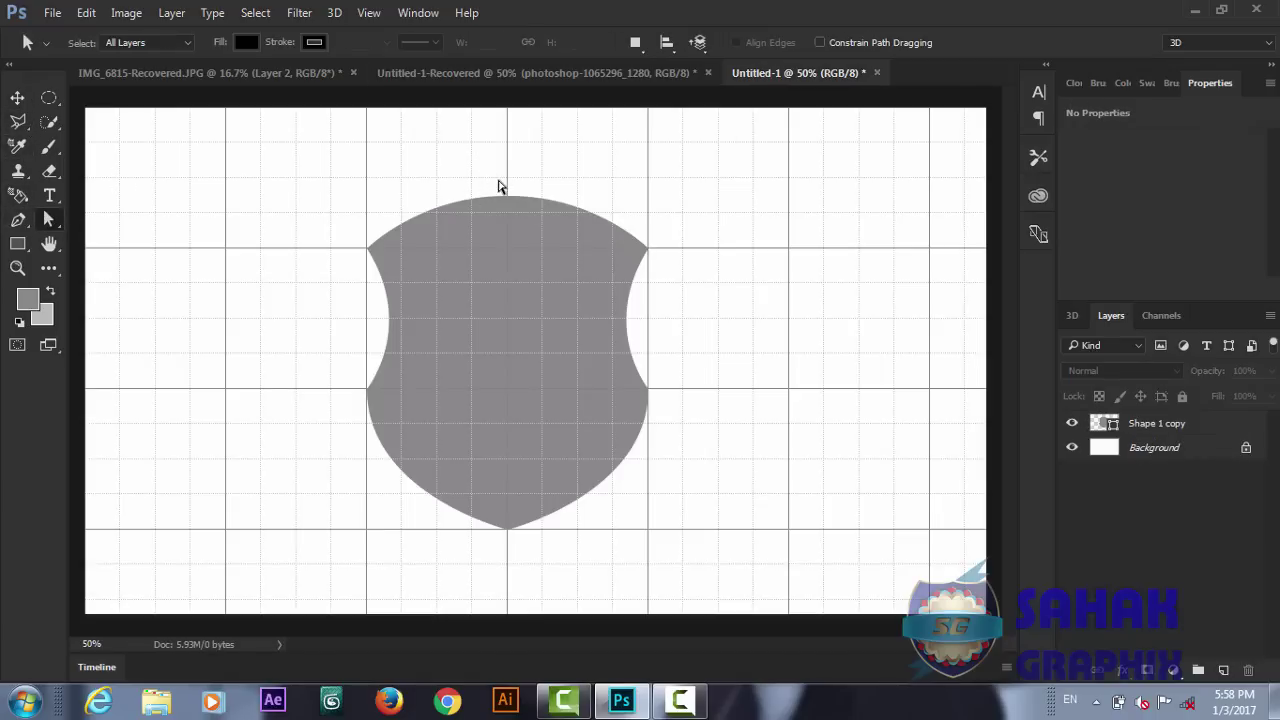
pyautogui.moveTo(498, 181); pyautogui.dragTo(527, 213)
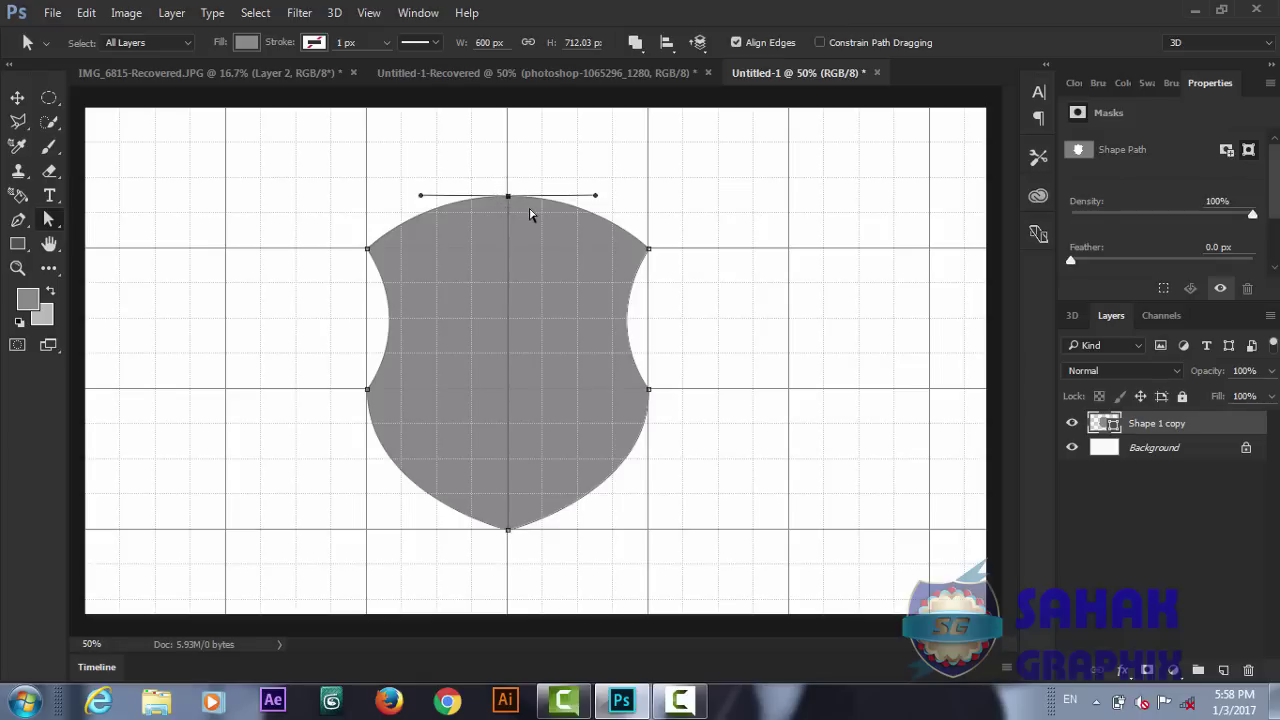
pyautogui.press('Up')
pyautogui.press('Up')
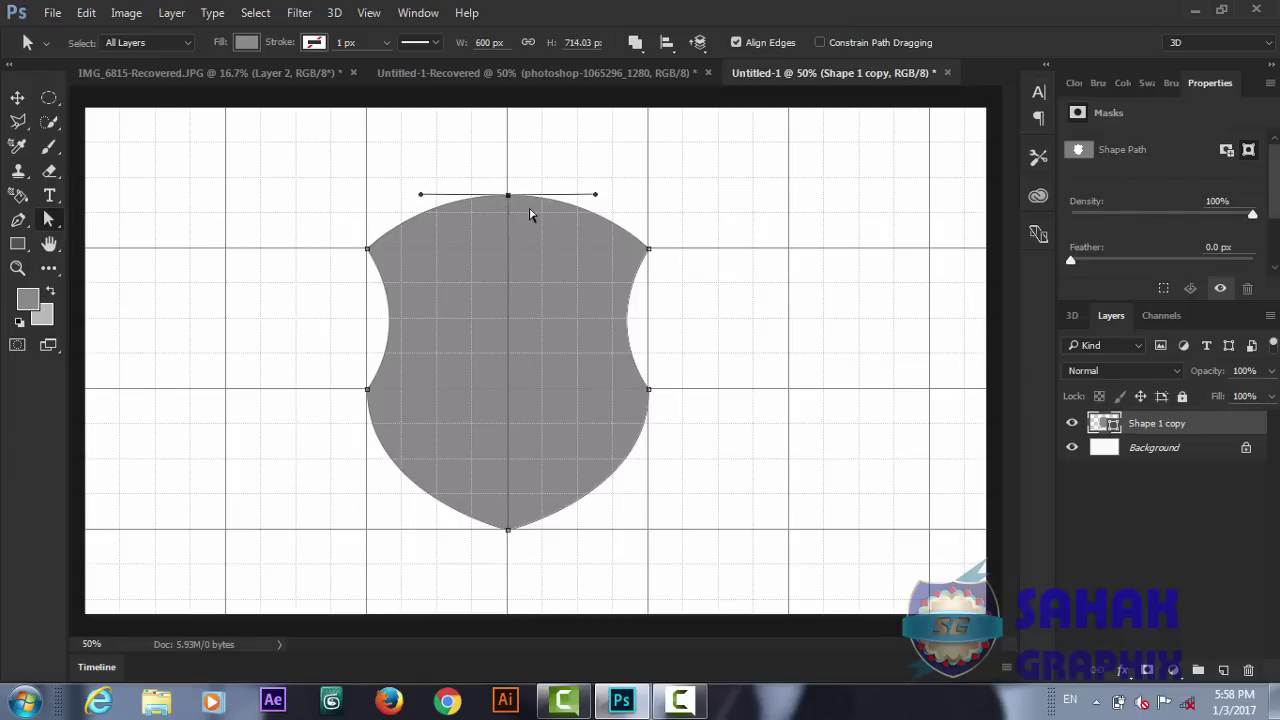
pyautogui.press('Up')
pyautogui.press('Up')
pyautogui.press('Up')
pyautogui.press('Up')
pyautogui.press('Up')
pyautogui.press('Up')
pyautogui.press('Up')
pyautogui.press('Up')
pyautogui.press('Up')
pyautogui.press('Up')
pyautogui.press('Up')
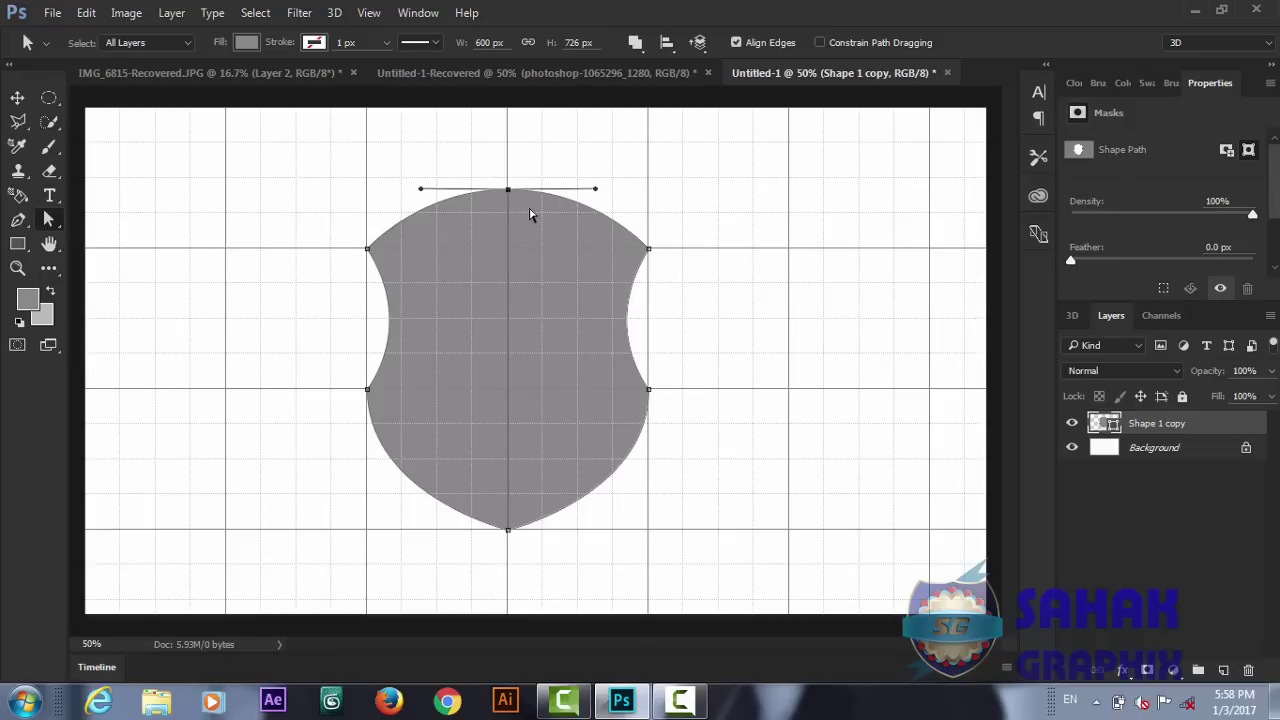
pyautogui.press('Up')
pyautogui.press('Up')
pyautogui.press('Up')
pyautogui.press('Up')
pyautogui.press('Up')
pyautogui.press('Up')
pyautogui.press('Up')
pyautogui.press('Up')
pyautogui.press('Up')
pyautogui.press('Up')
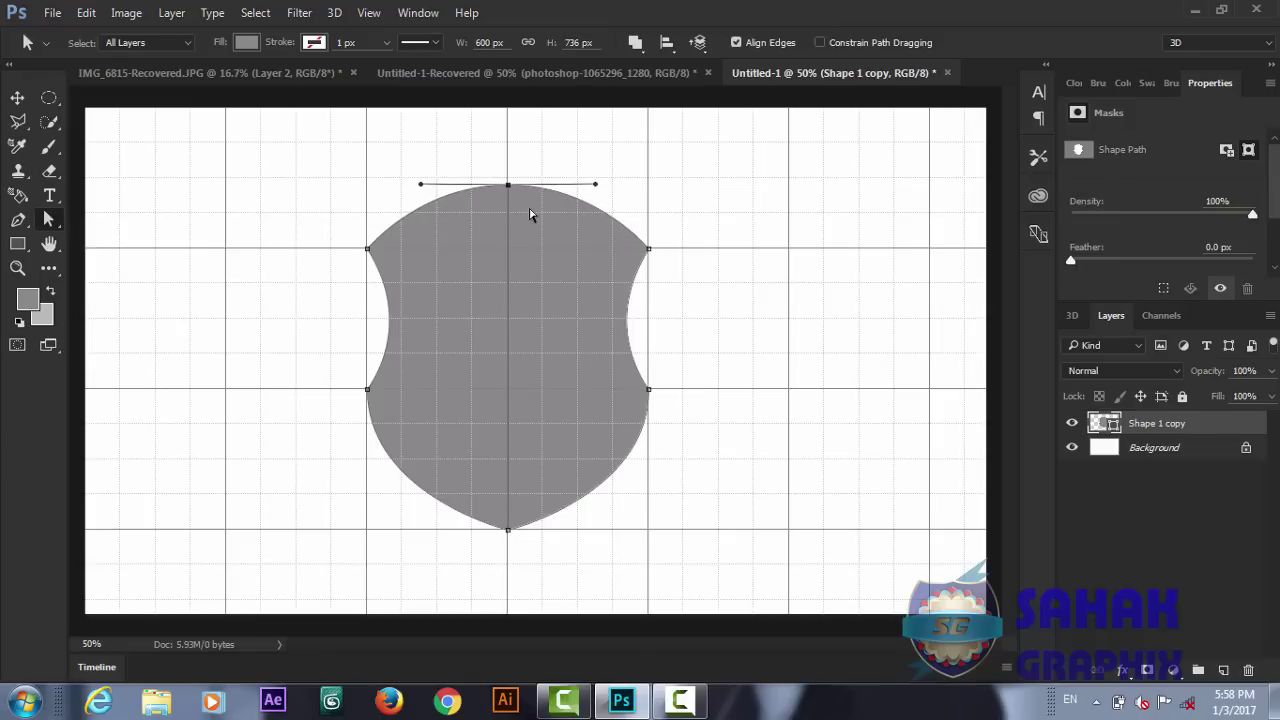
pyautogui.press('Up')
pyautogui.press('Up')
pyautogui.press('Up')
pyautogui.press('Up')
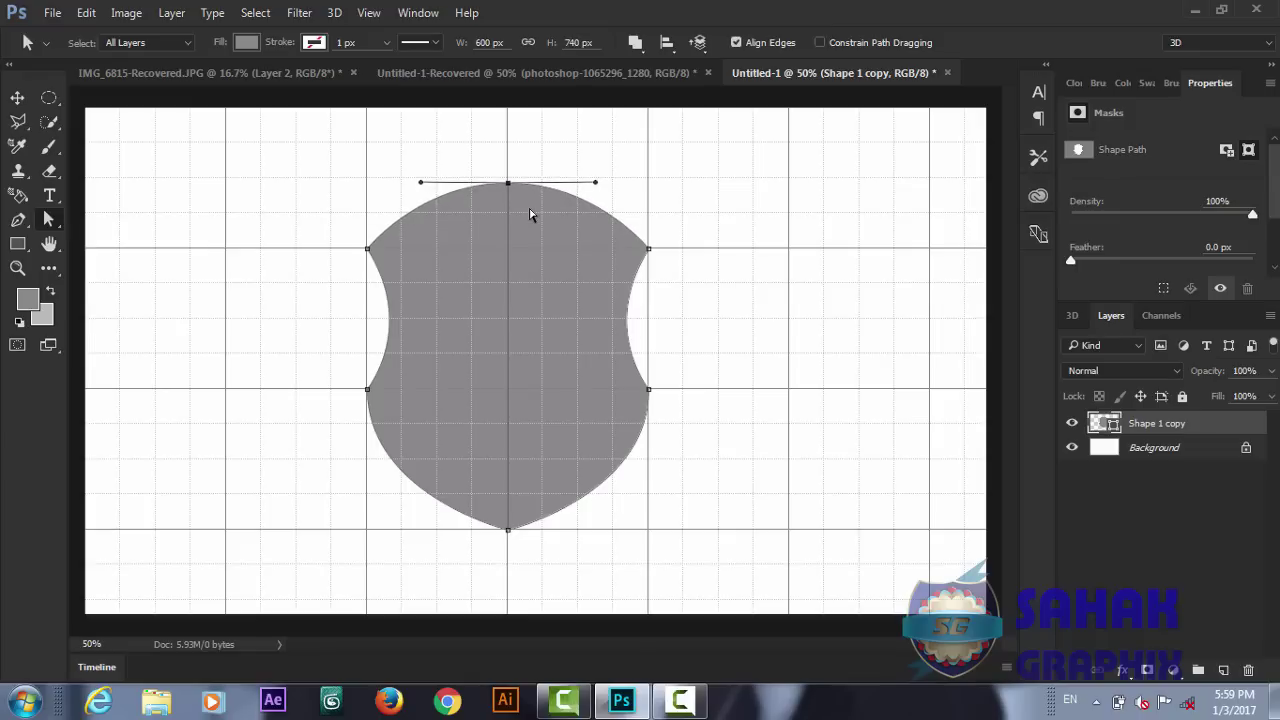
pyautogui.press('Up')
pyautogui.press('Up')
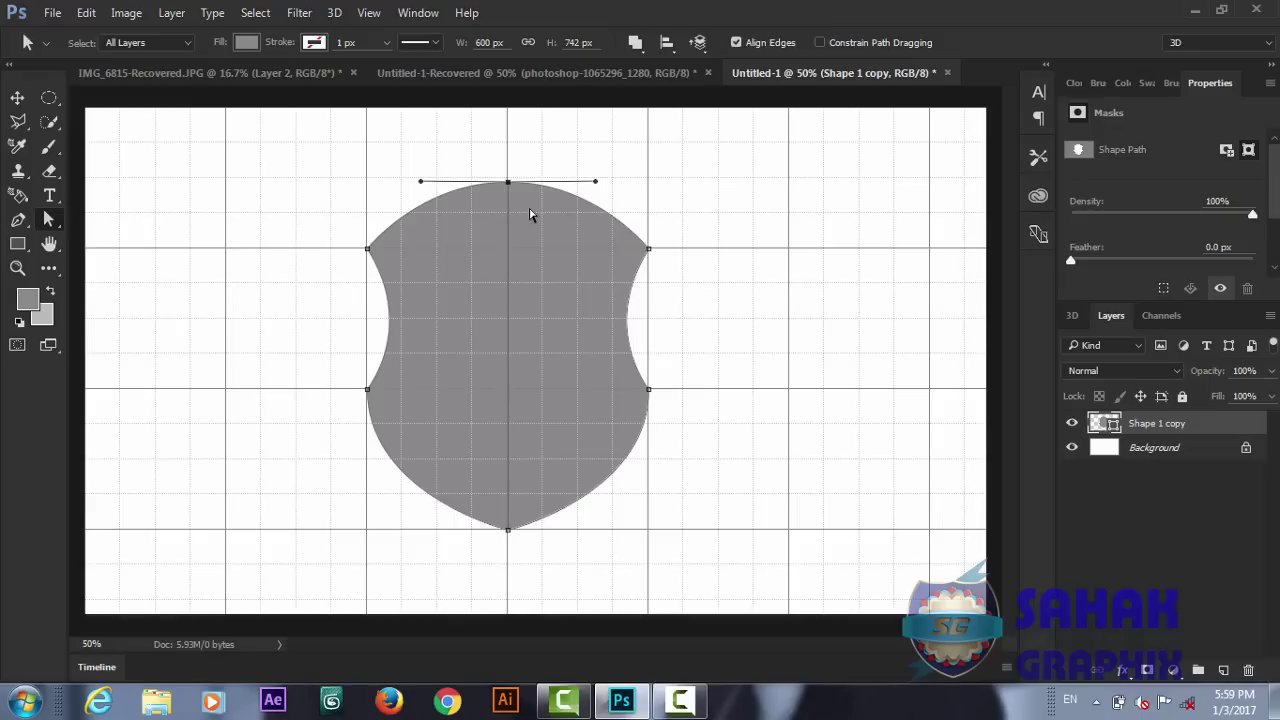
pyautogui.press('Up')
pyautogui.press('Up')
pyautogui.press('Up')
pyautogui.press('Up')
pyautogui.press('Up')
pyautogui.press('Up')
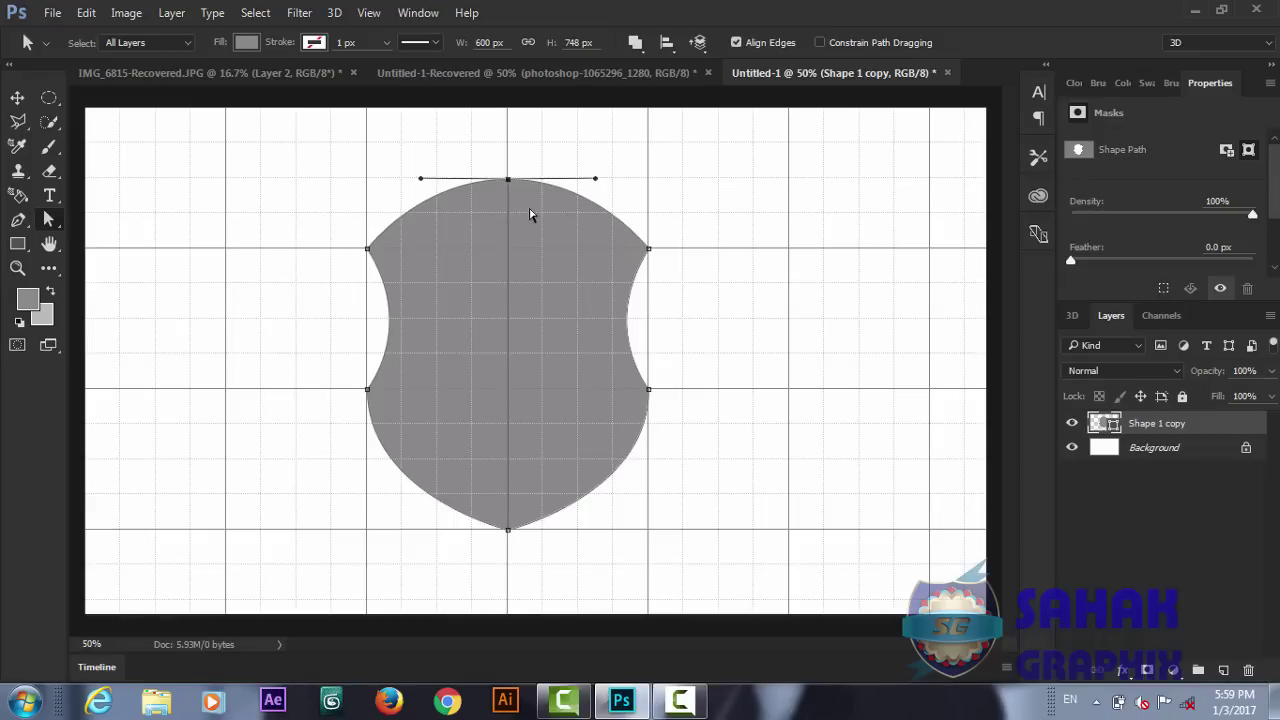
# - Load the Shape 1 copy shield as a selection and contract it by 10 px
pyautogui.click(763, 211)
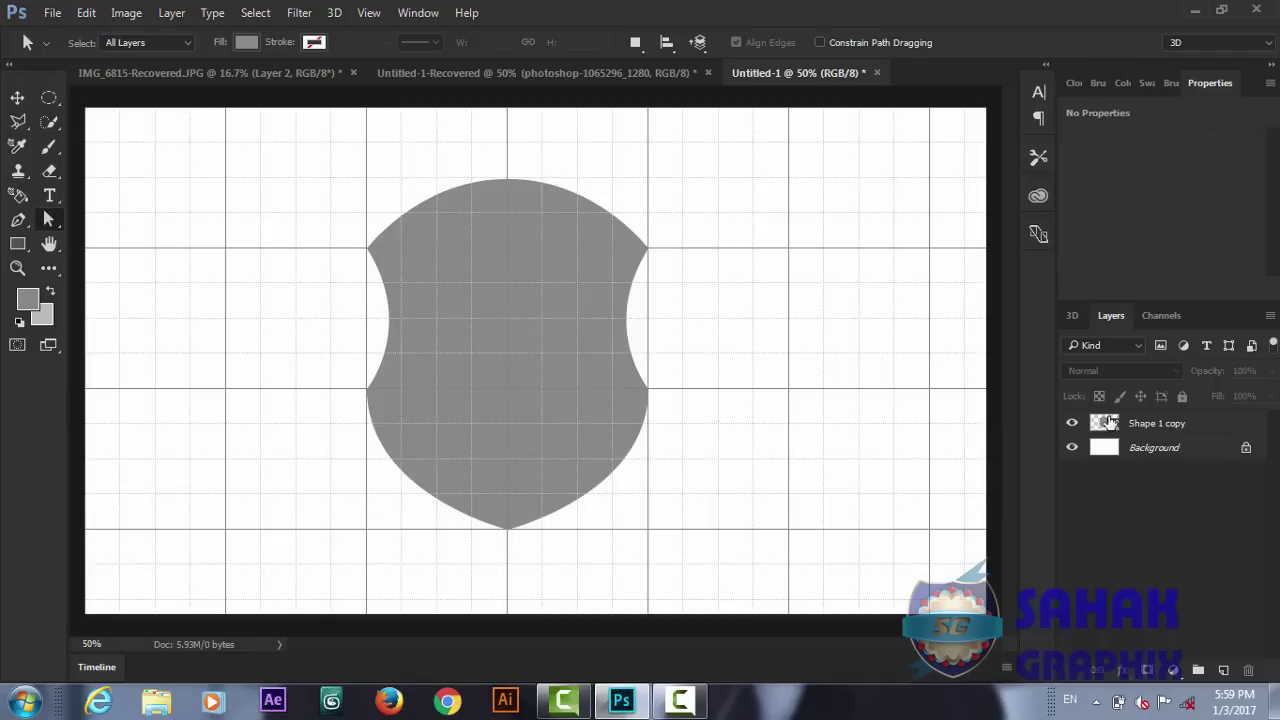
pyautogui.keyDown('ctrl'); pyautogui.click(1106, 424); pyautogui.keyUp('ctrl')
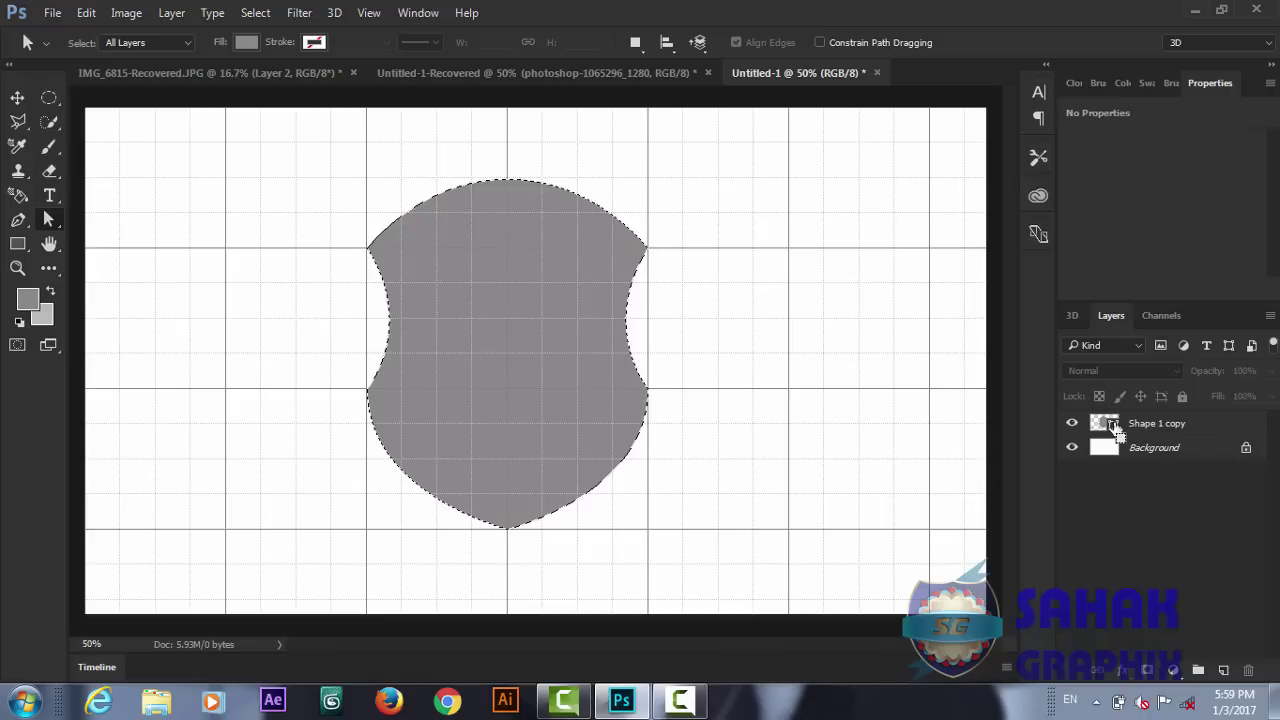
pyautogui.click(296, 13)
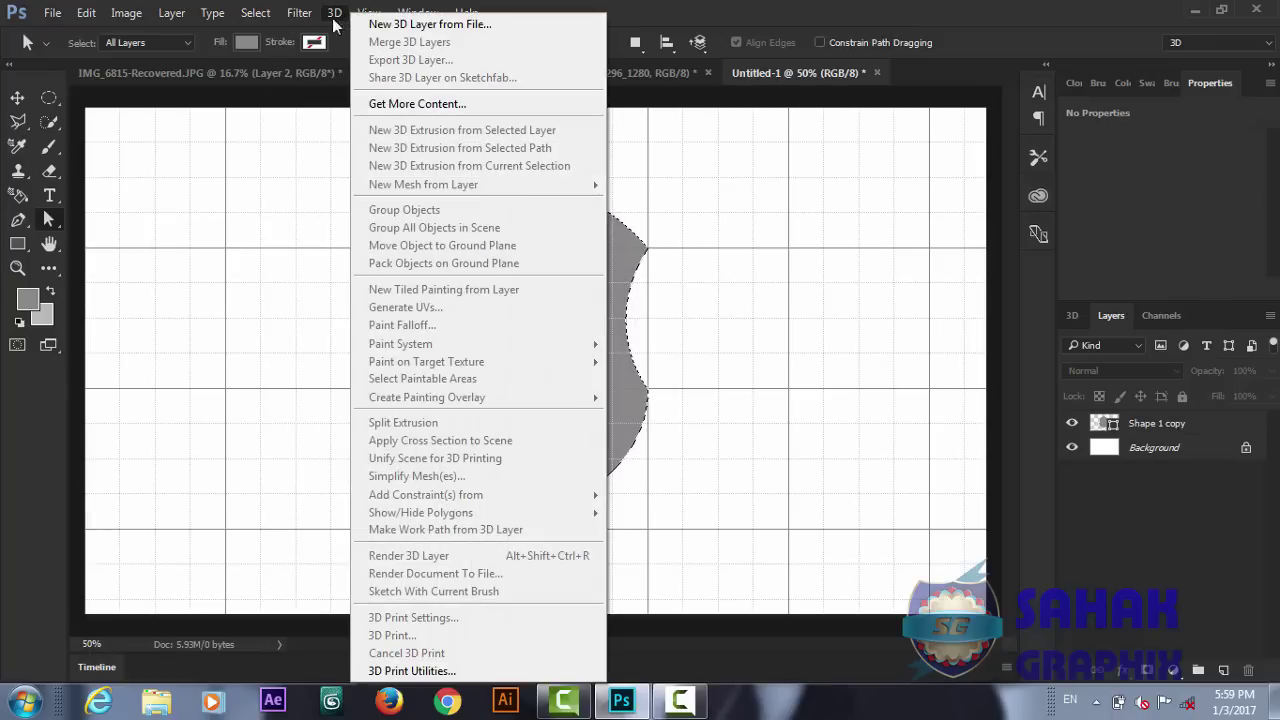
pyautogui.moveTo(300, 255)
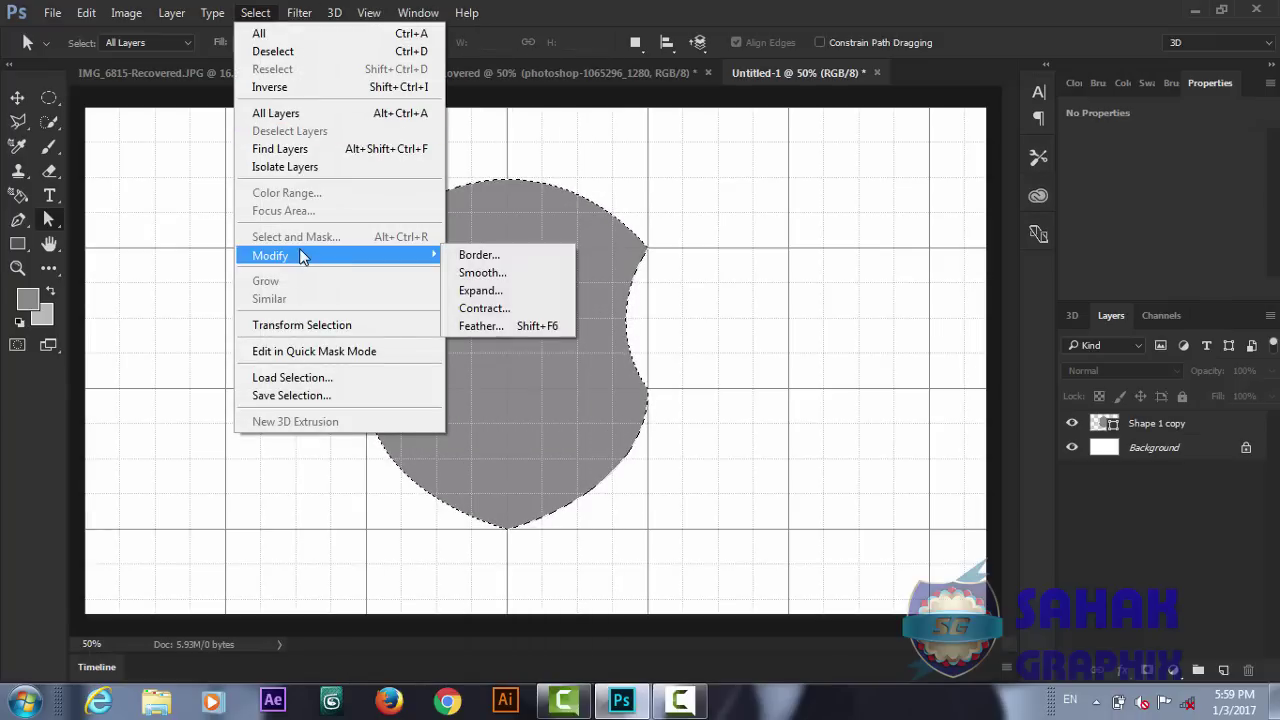
pyautogui.click(482, 308)
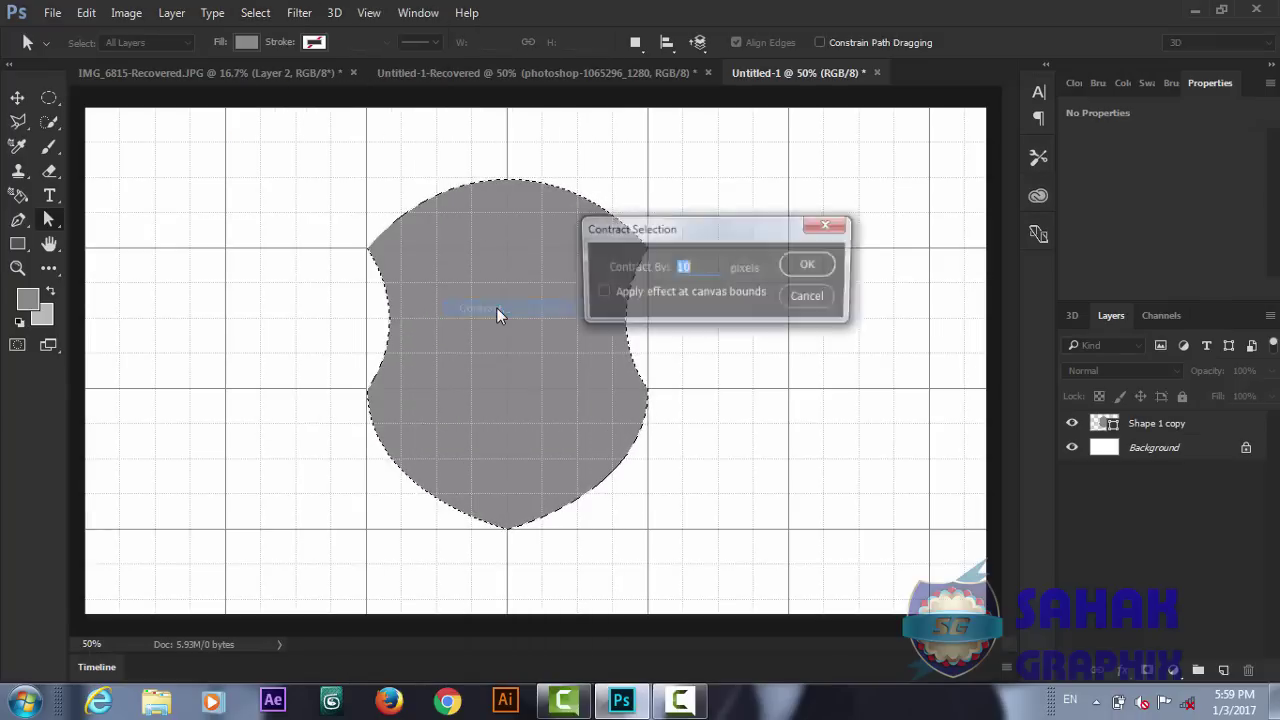
pyautogui.click(810, 267)
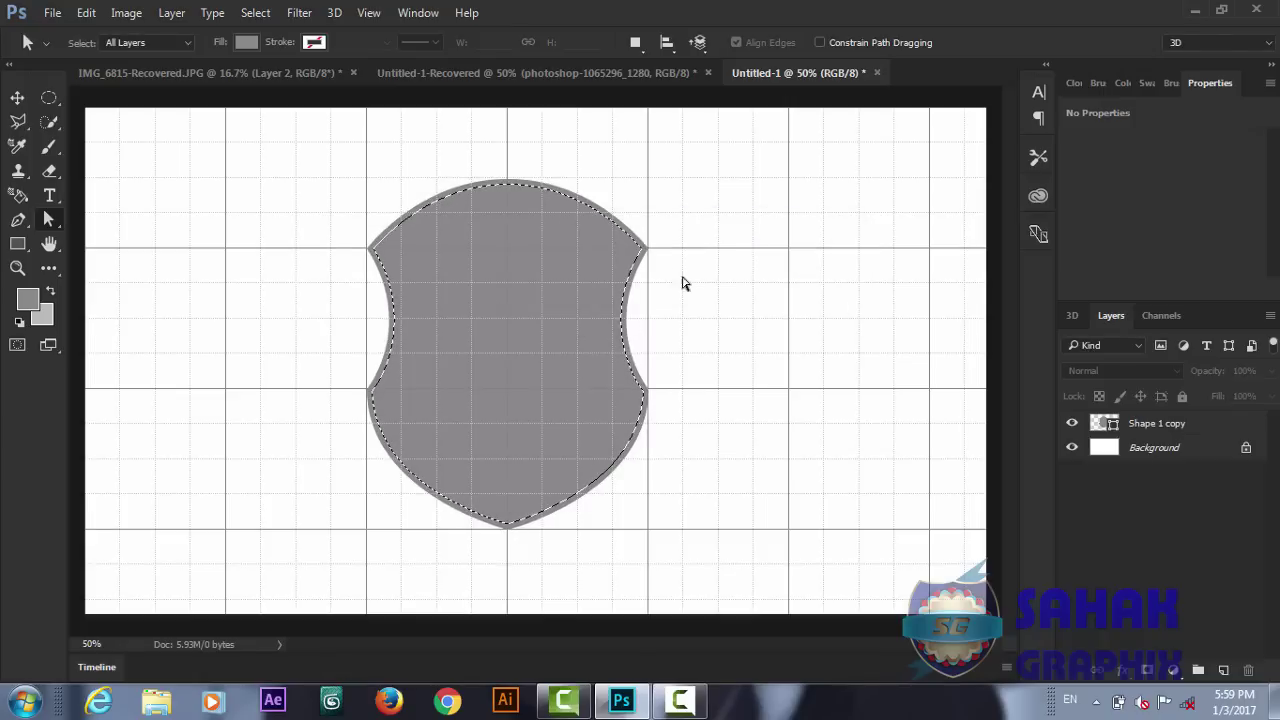
# - Fill the contracted selection with lighter grey on a new Layer 1
pyautogui.click(1223, 672)
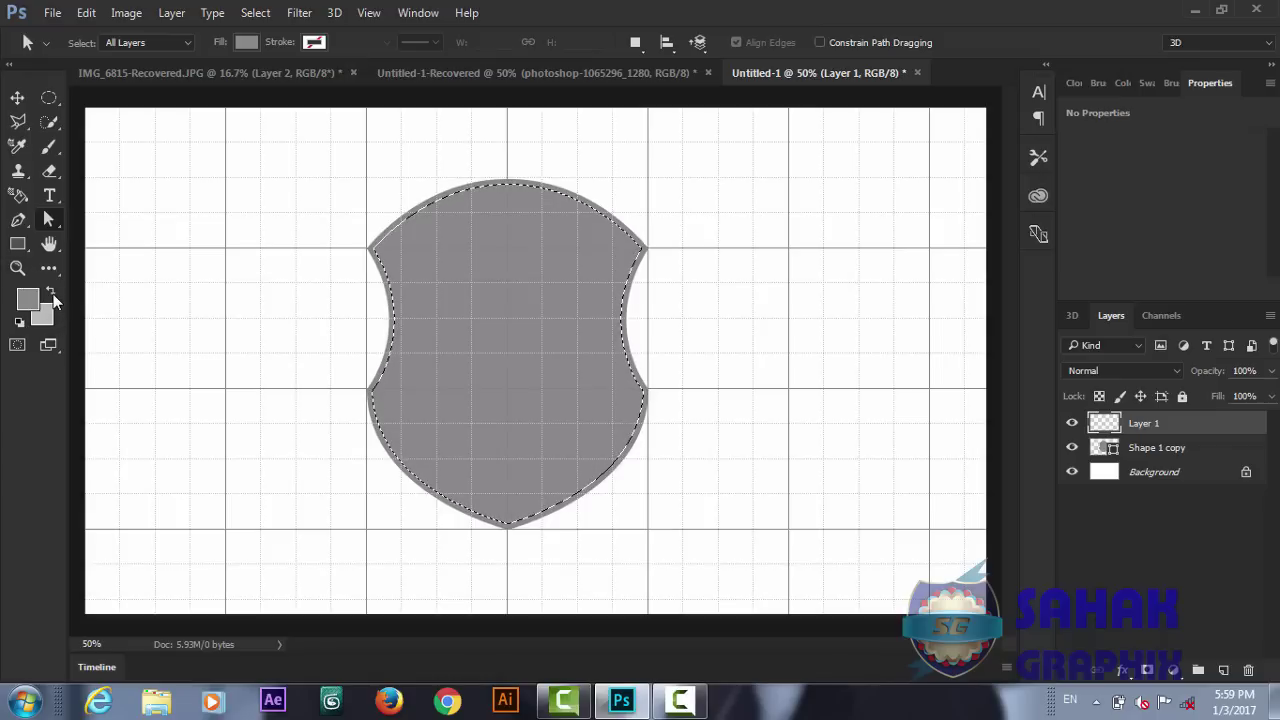
pyautogui.click(53, 294)
pyautogui.click(51, 293)
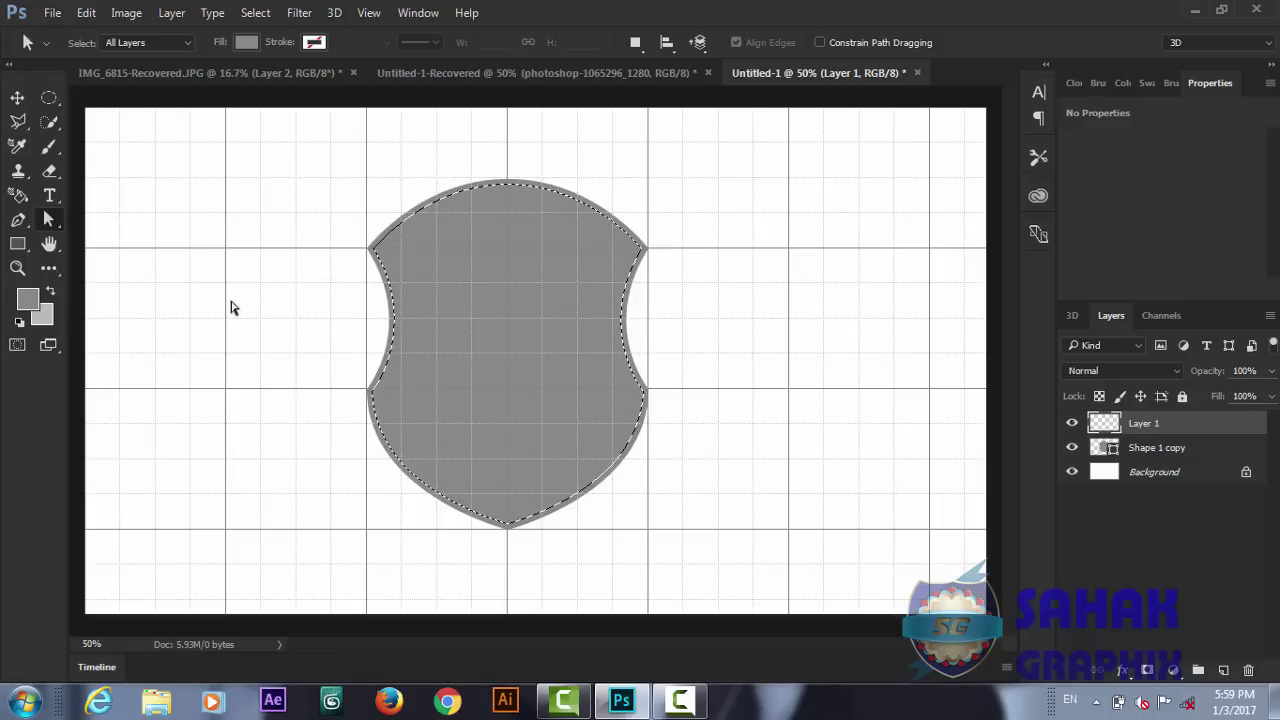
pyautogui.hotkey('ctrl', 'BackSpace')
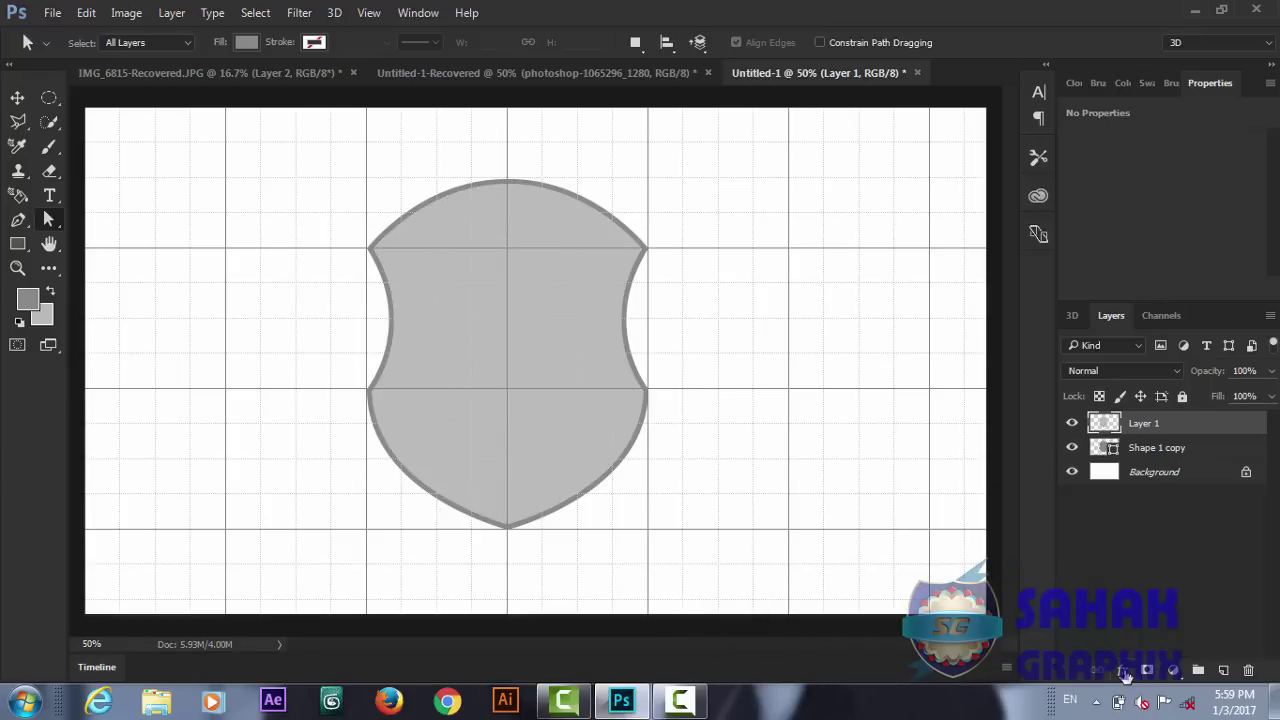
pyautogui.click(1120, 668)
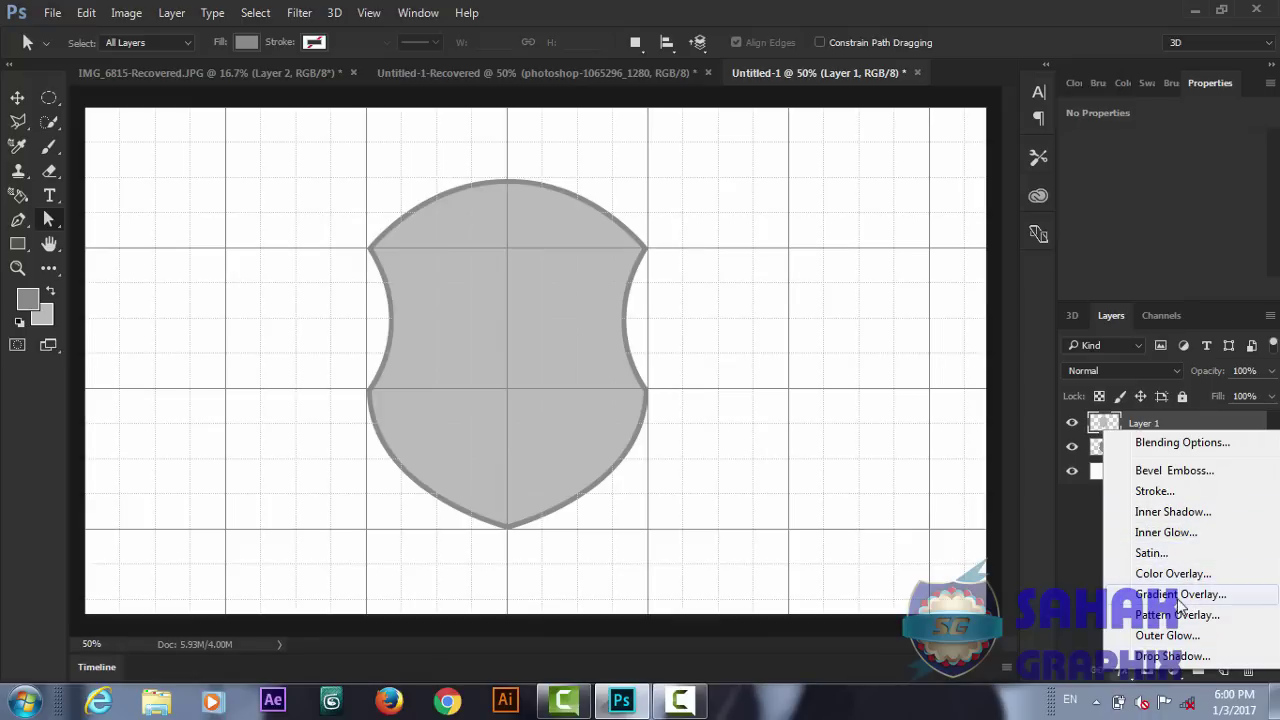
# - Give Layer 1 an Inner Shadow with size 8 and distance 1
pyautogui.click(1163, 512)
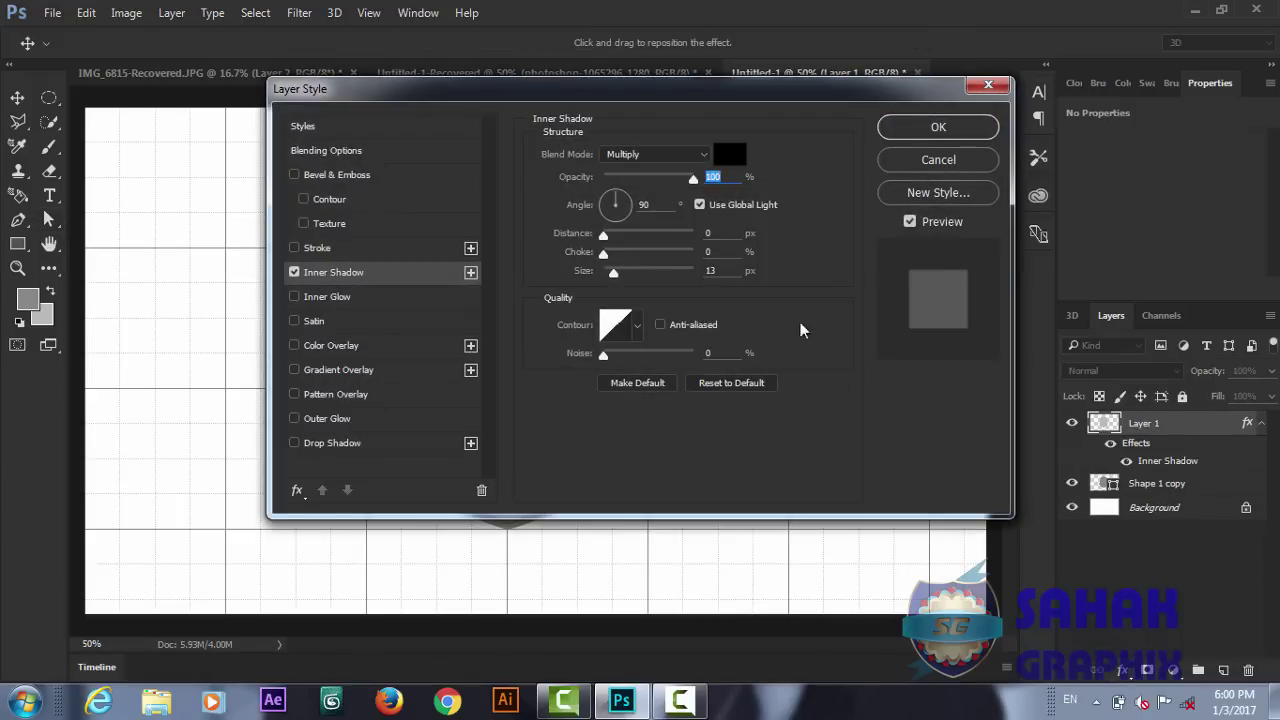
pyautogui.click(713, 271)
pyautogui.doubleClick(710, 270)
pyautogui.write('8')
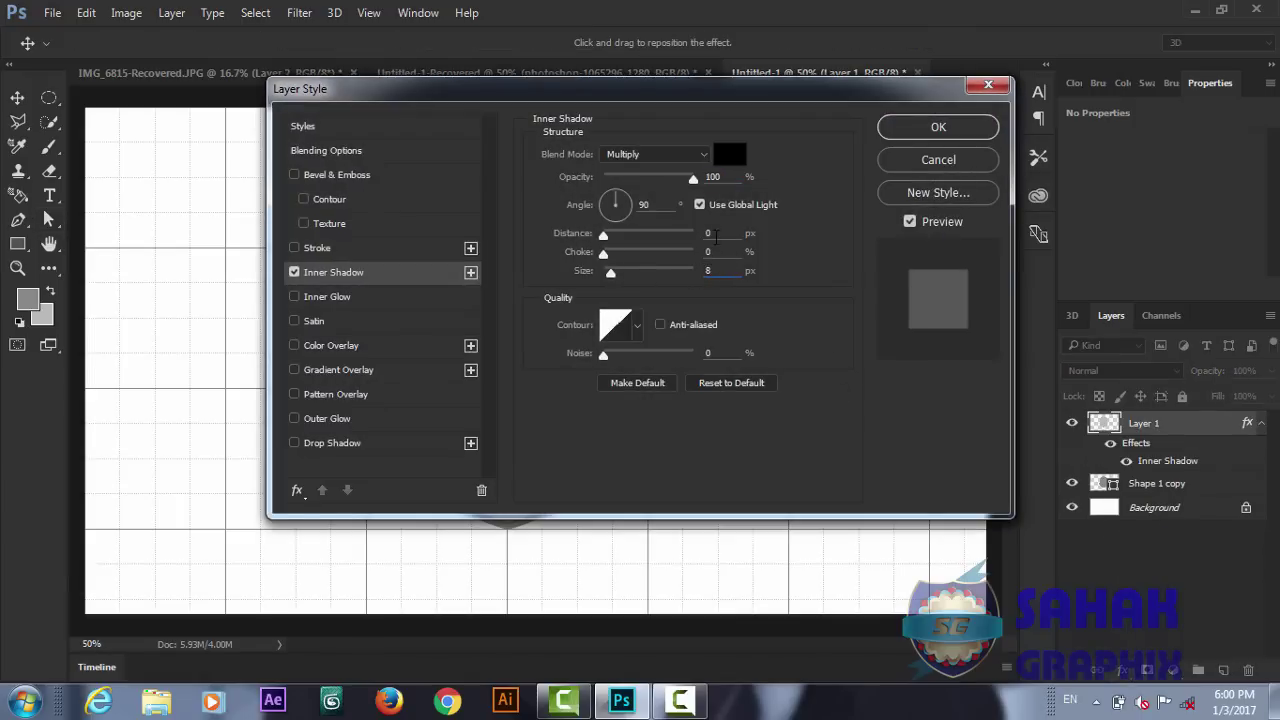
pyautogui.doubleClick(706, 233)
pyautogui.write('1')
pyautogui.click(940, 127)
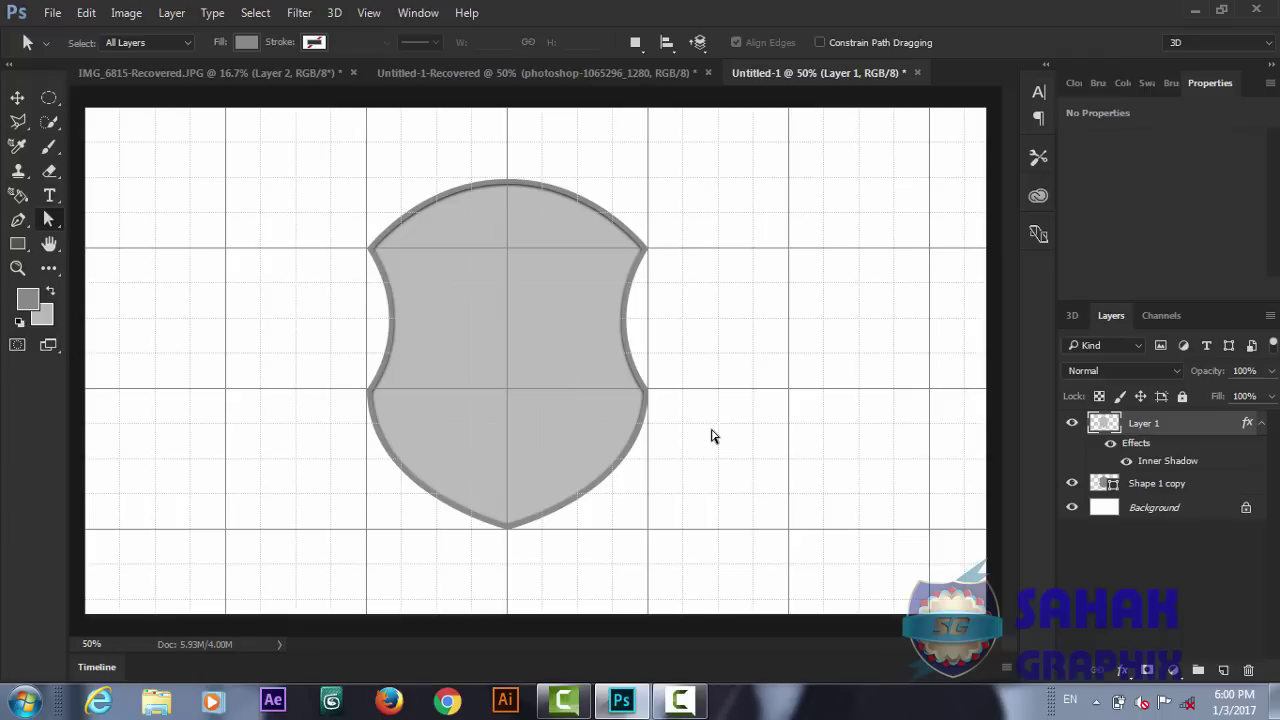
pyautogui.hotkey('ctrl', '+')
pyautogui.hotkey('ctrl', '+')
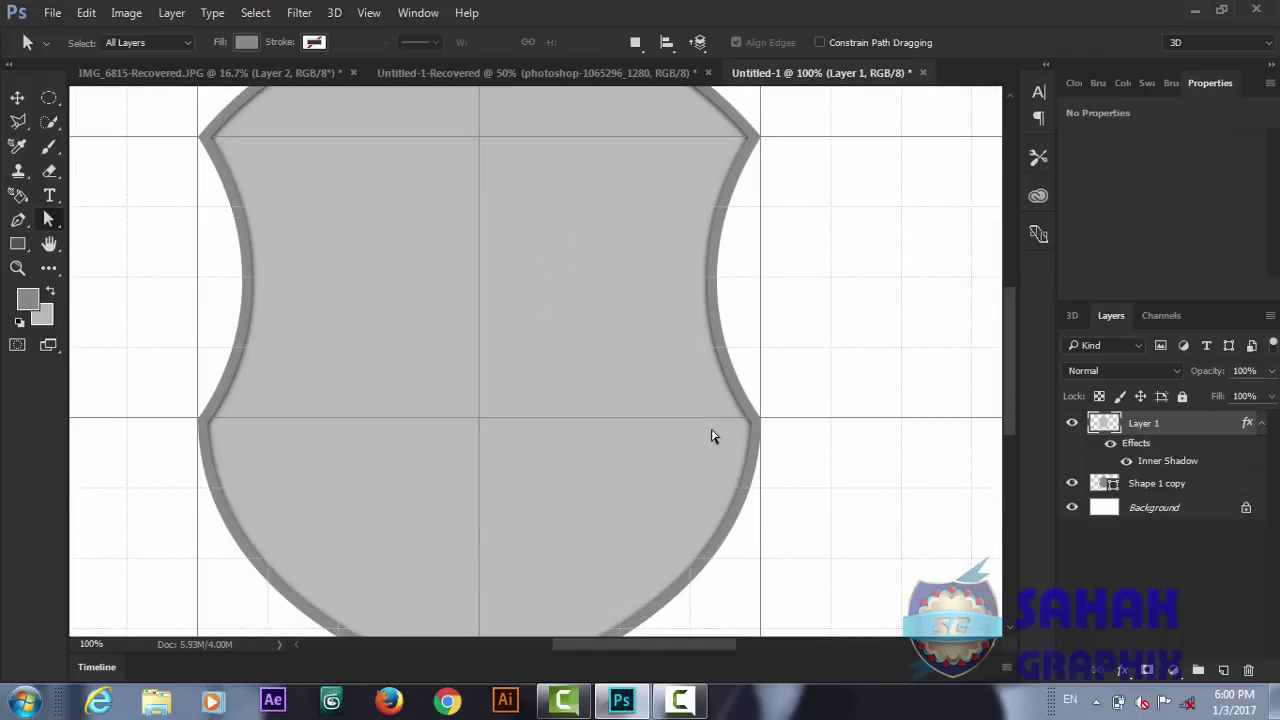
pyautogui.hotkey('ctrl', '-')
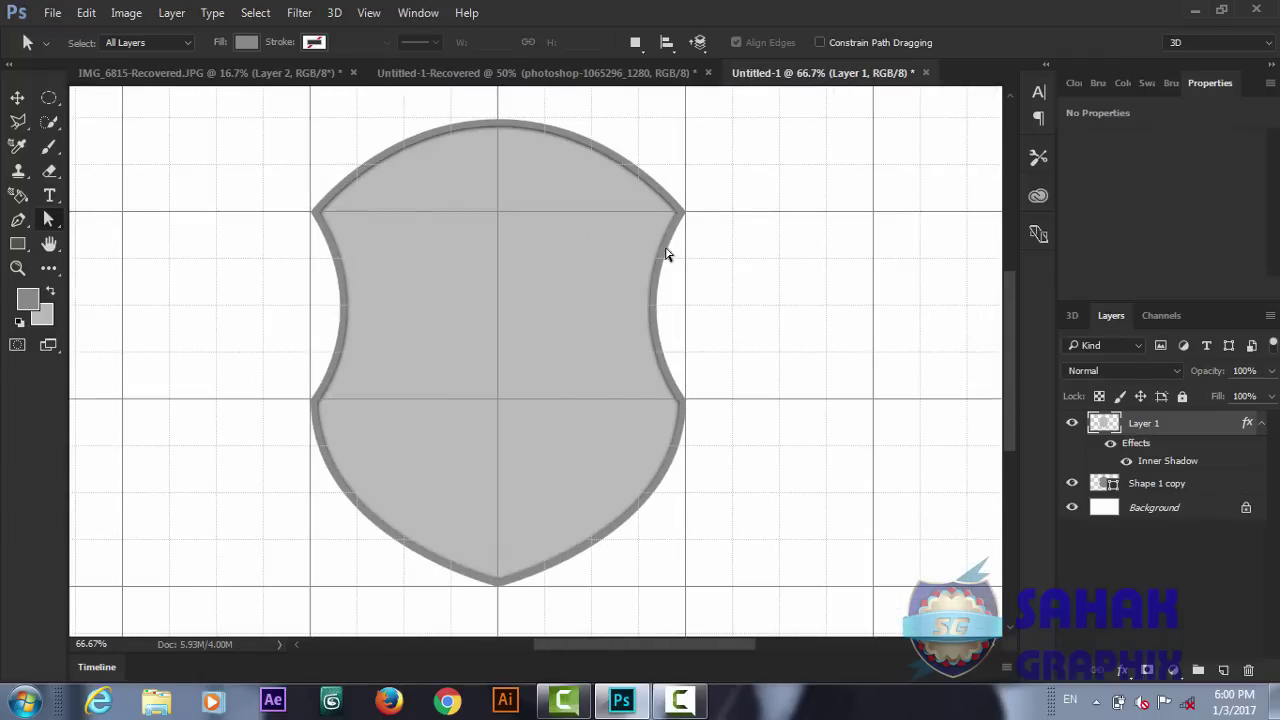
# - Load Layer 1 as a selection and contract it by 10 px
pyautogui.keyDown('ctrl'); pyautogui.click(1107, 426); pyautogui.keyUp('ctrl')
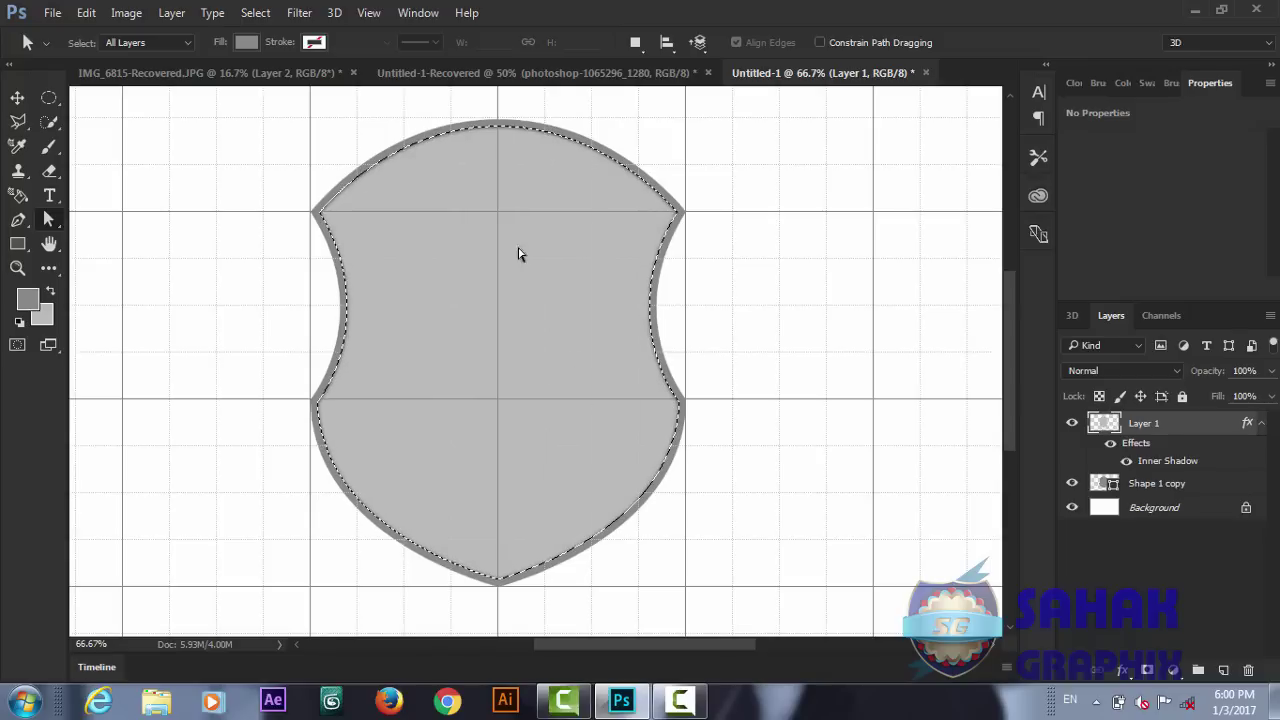
pyautogui.click(262, 15)
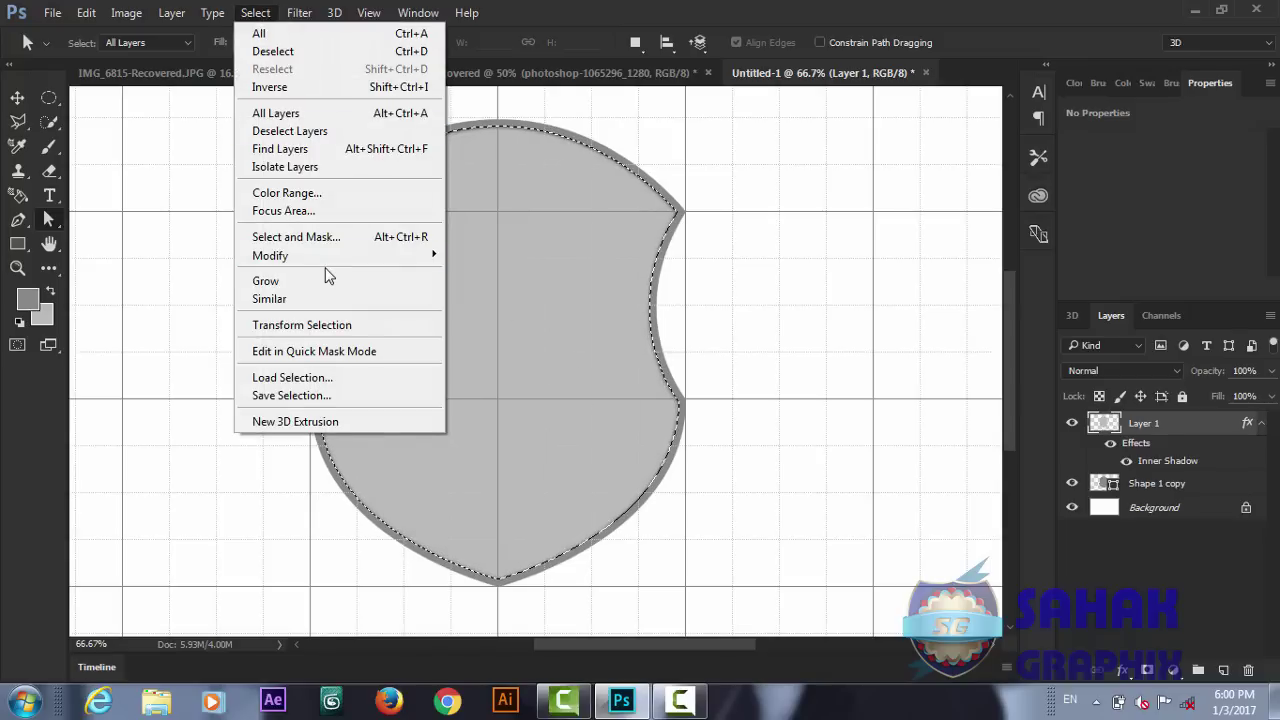
pyautogui.moveTo(285, 256)
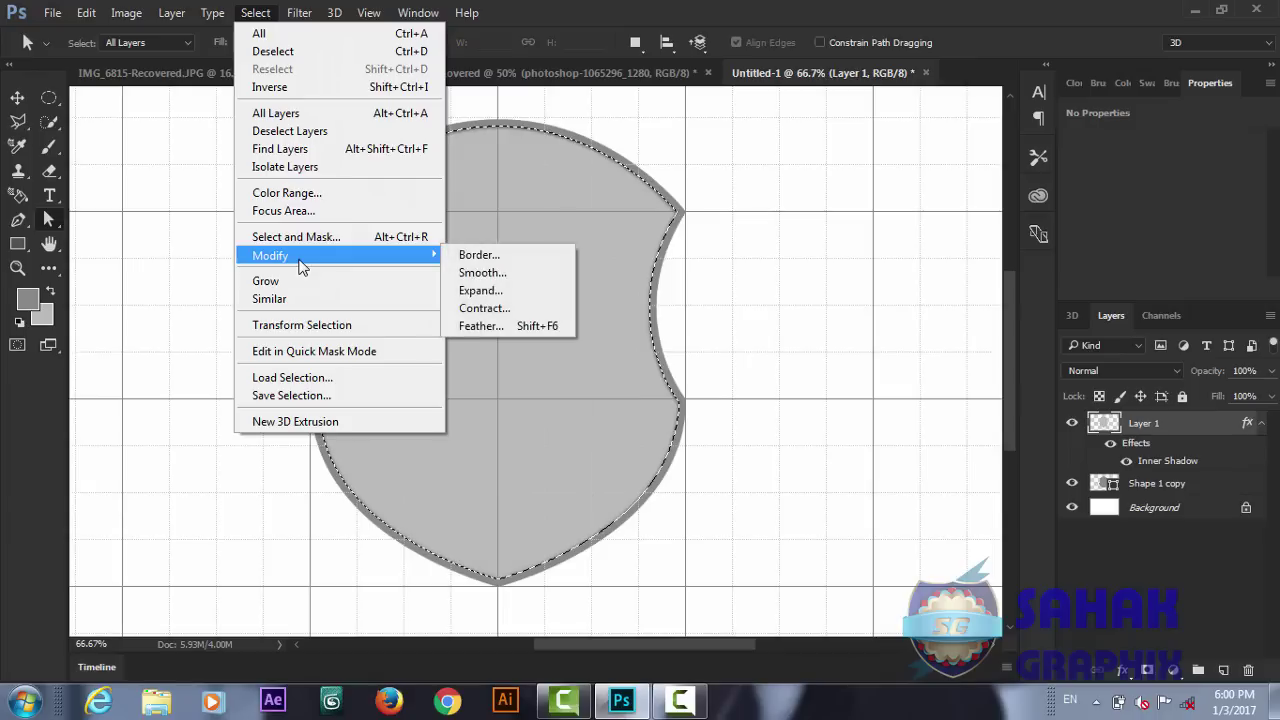
pyautogui.click(476, 309)
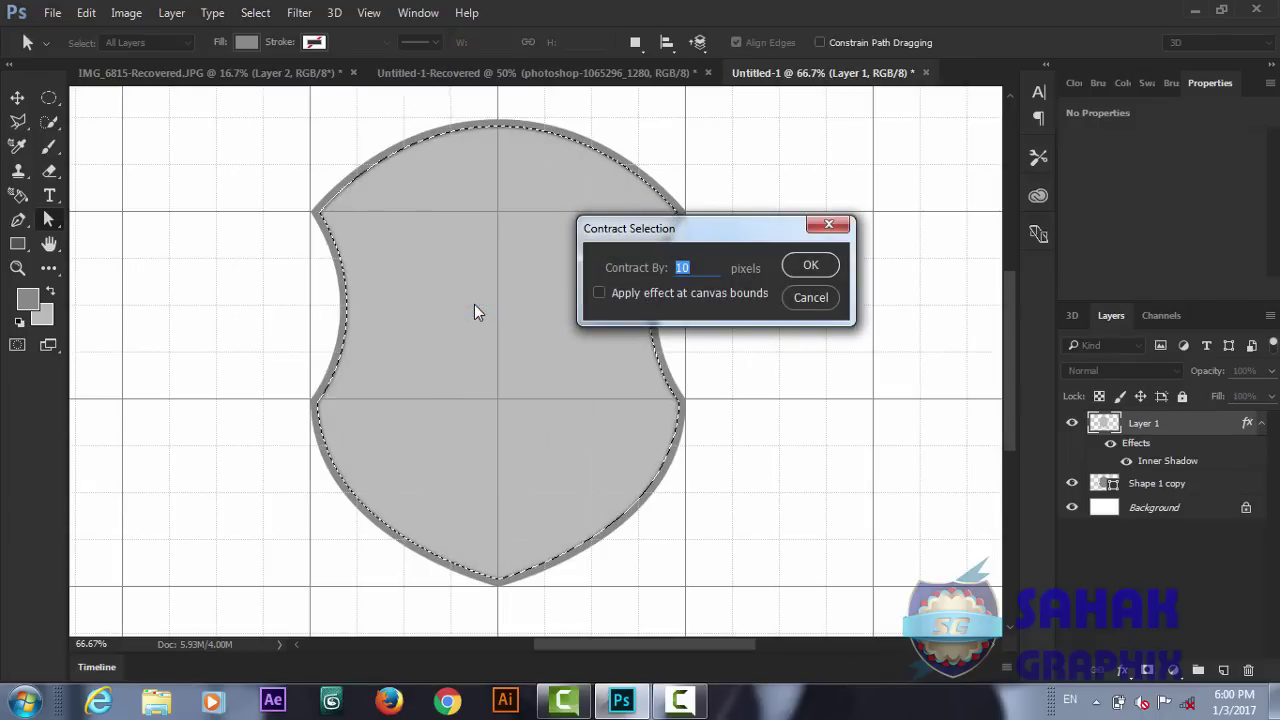
pyautogui.click(810, 265)
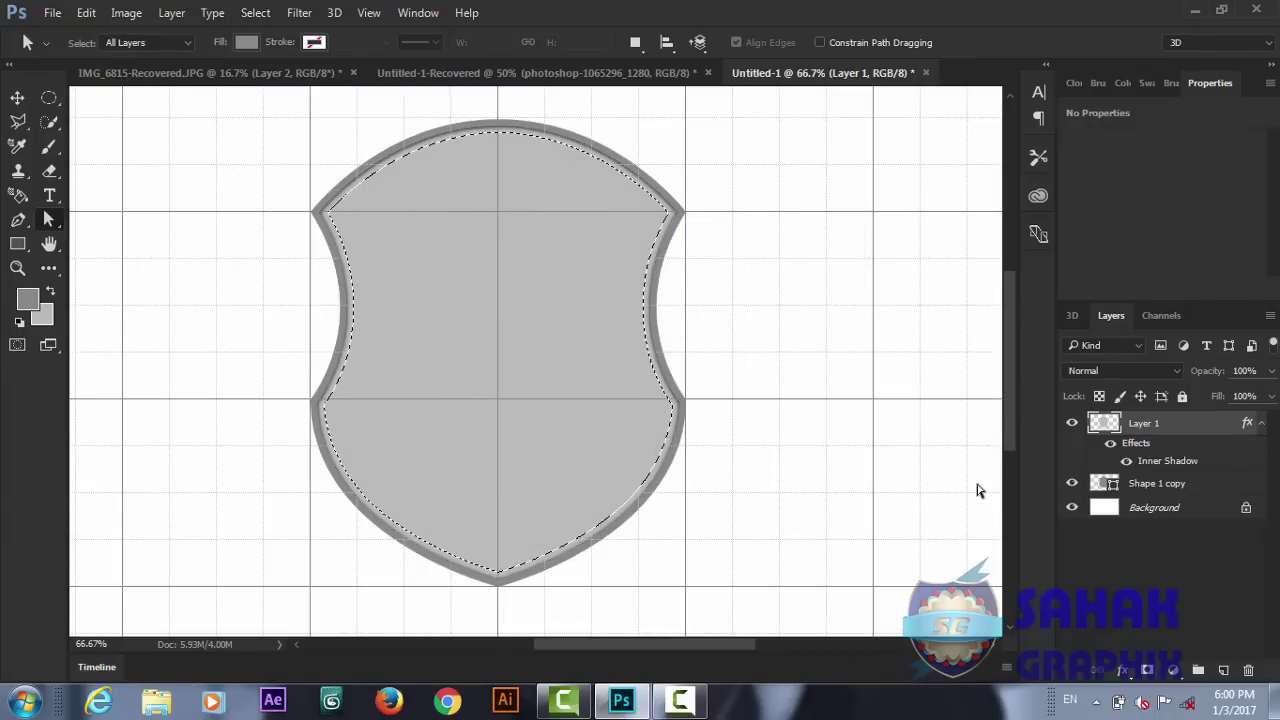
# - Fill the selection with darker grey on a new Layer 2, then deselect
pyautogui.click(1222, 670)
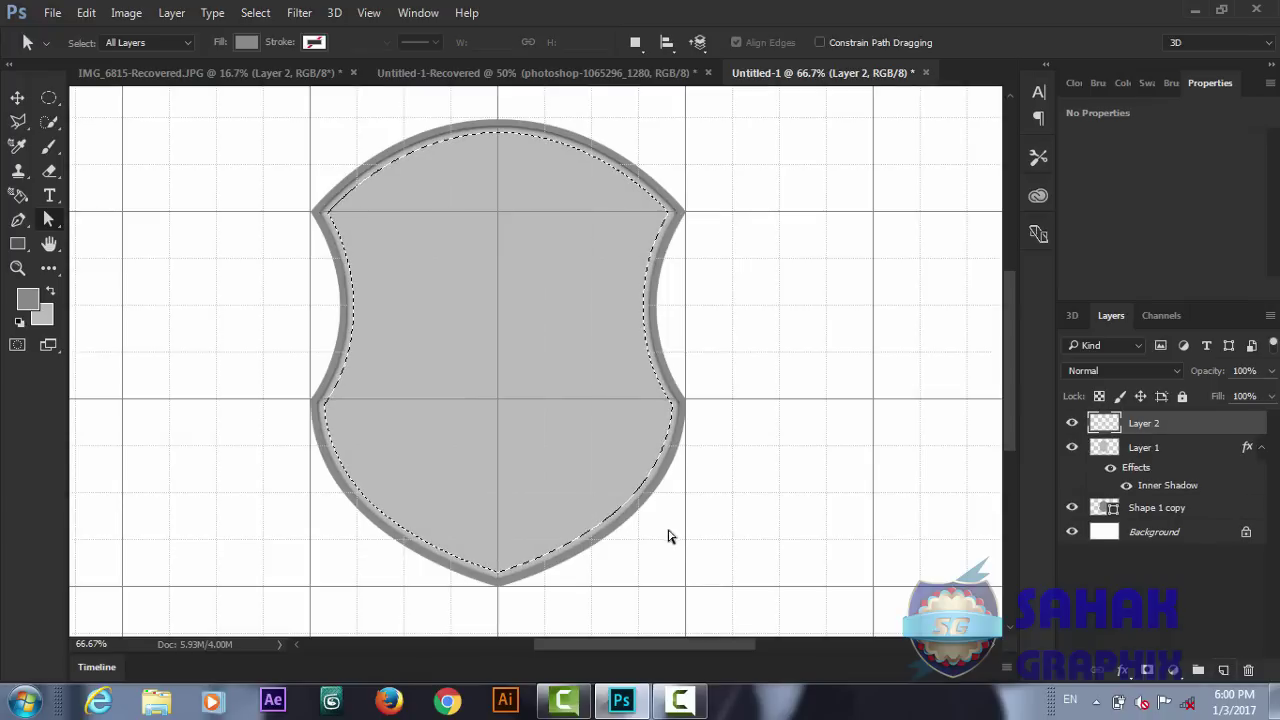
pyautogui.click(51, 290)
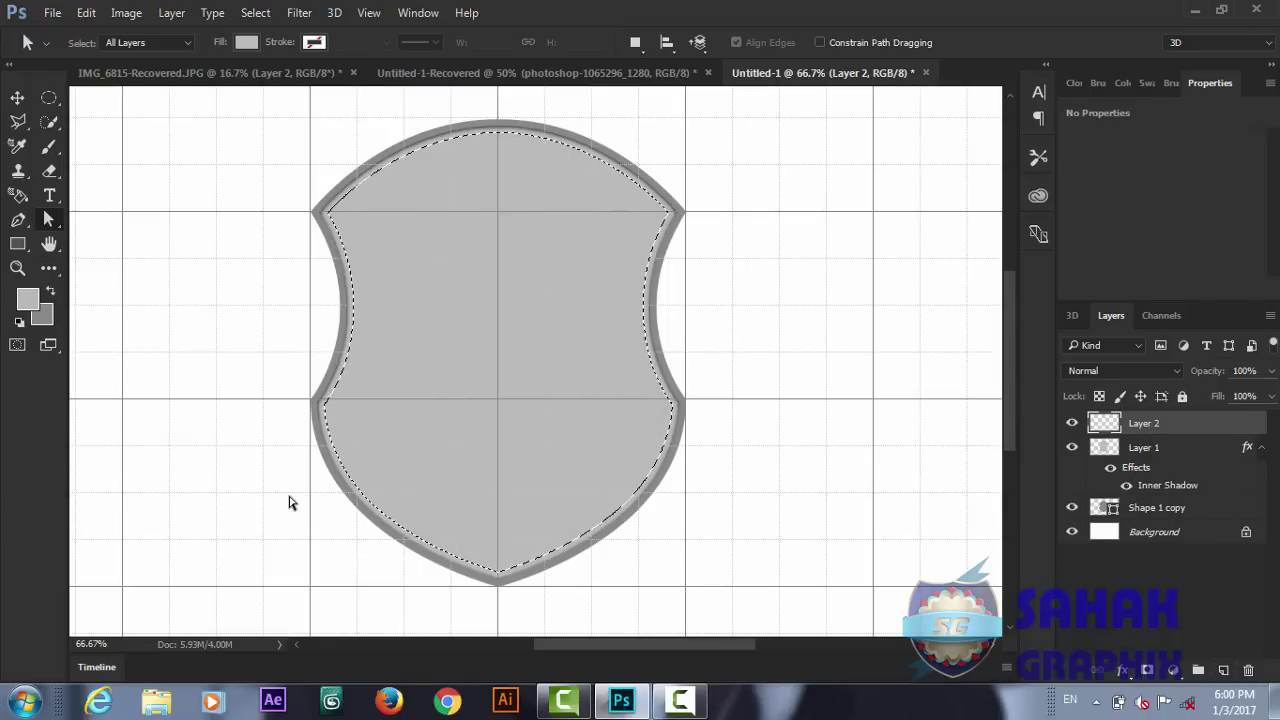
pyautogui.hotkey('ctrl', 'BackSpace')
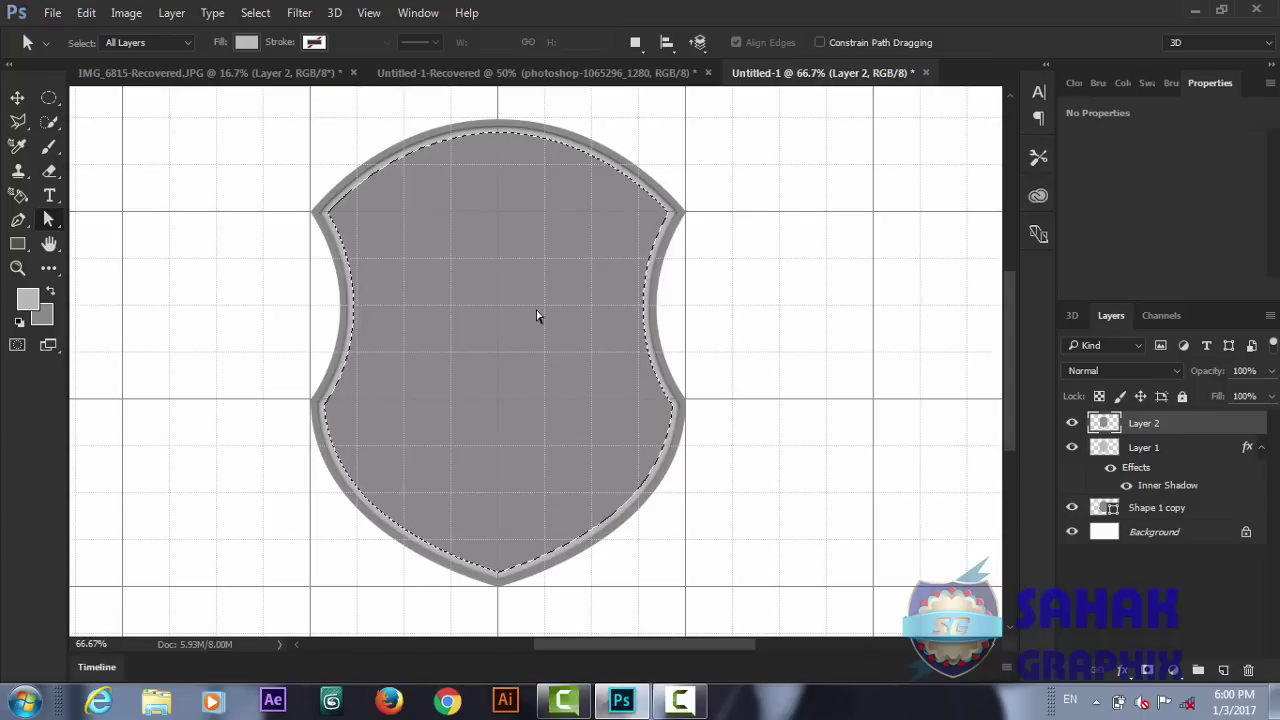
pyautogui.hotkey('ctrl', 'd')
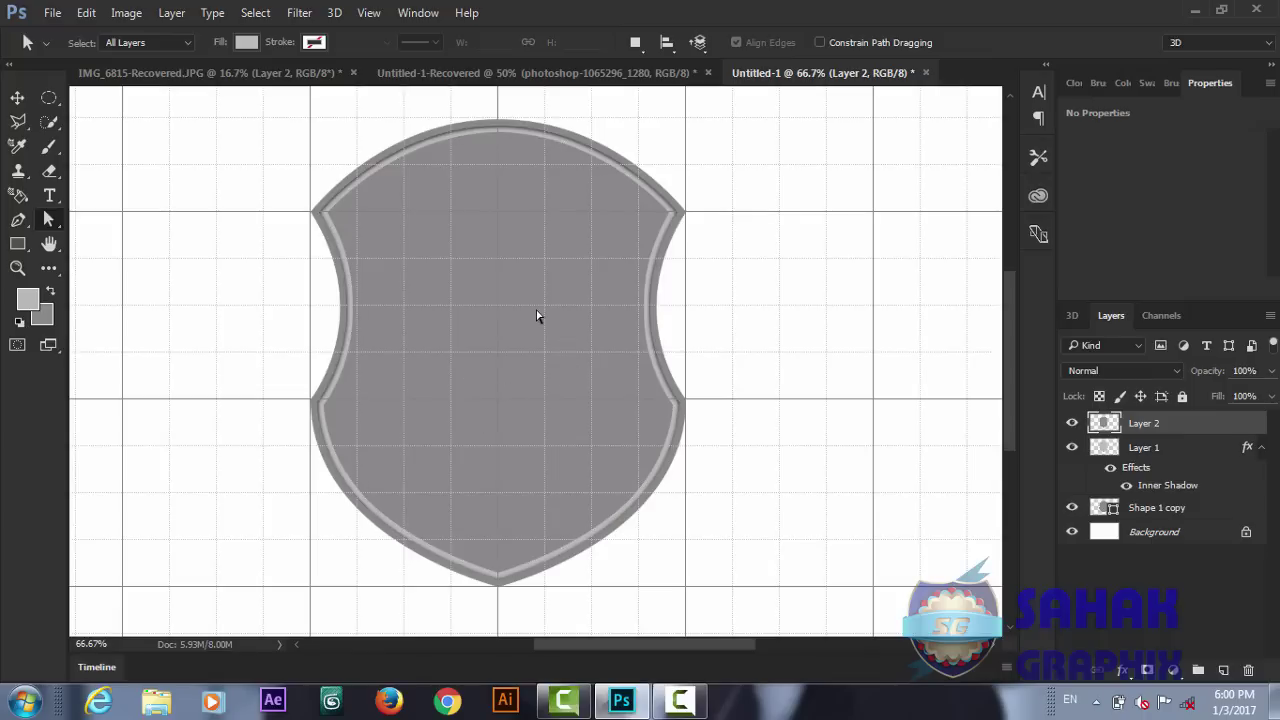
pyautogui.click(1124, 674)
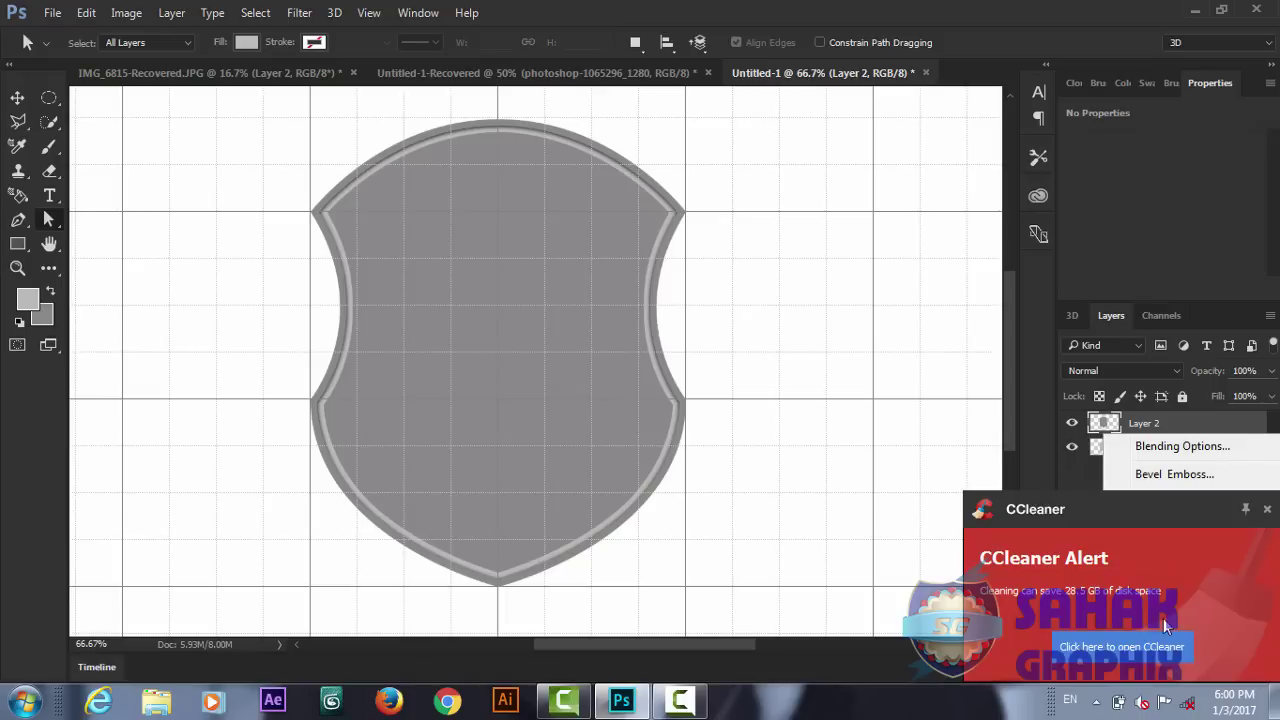
# - Replace Layer 2's inner shadow with a Drop Shadow: size 8, spread 0, distance 1
pyautogui.click(1267, 509)
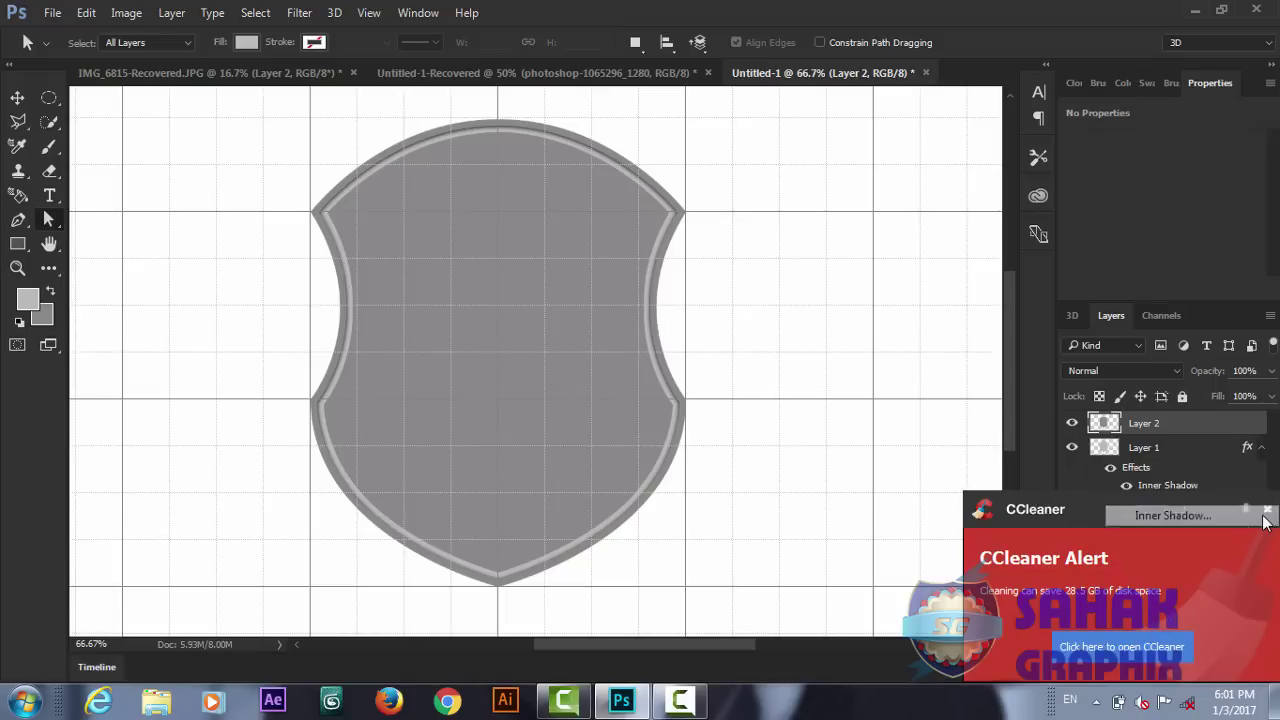
pyautogui.click(1177, 514)
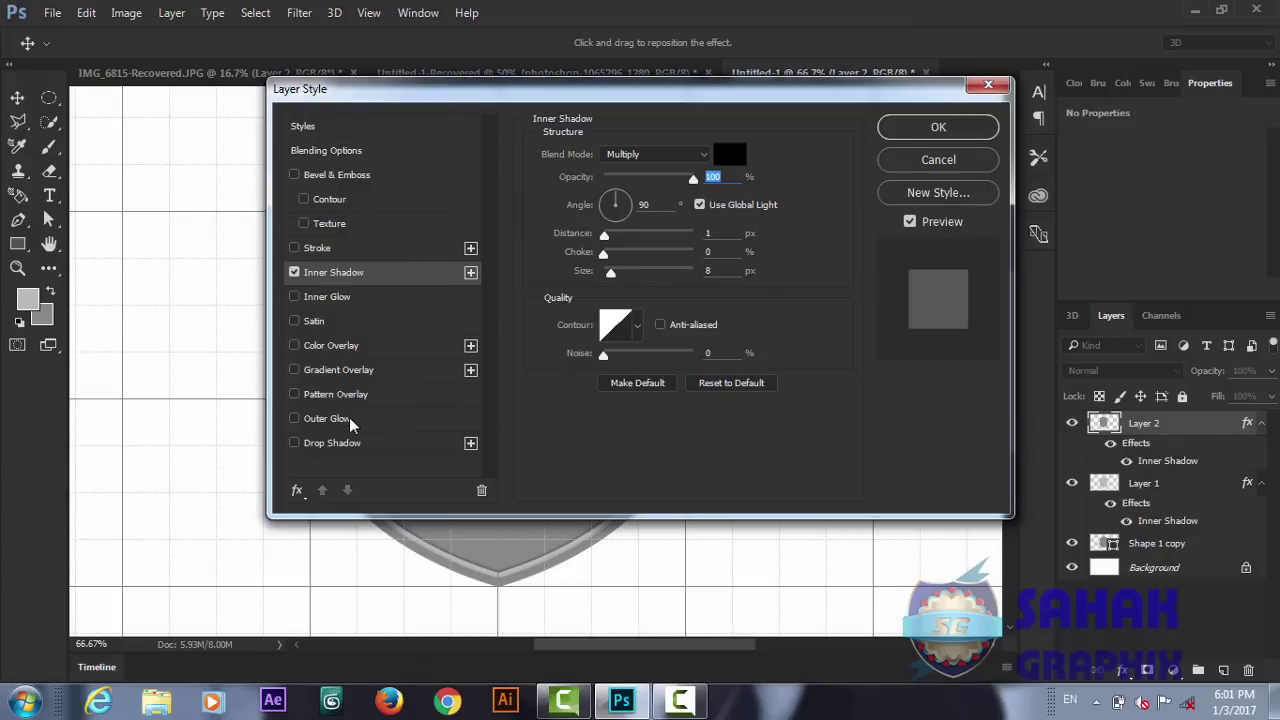
pyautogui.click(293, 272)
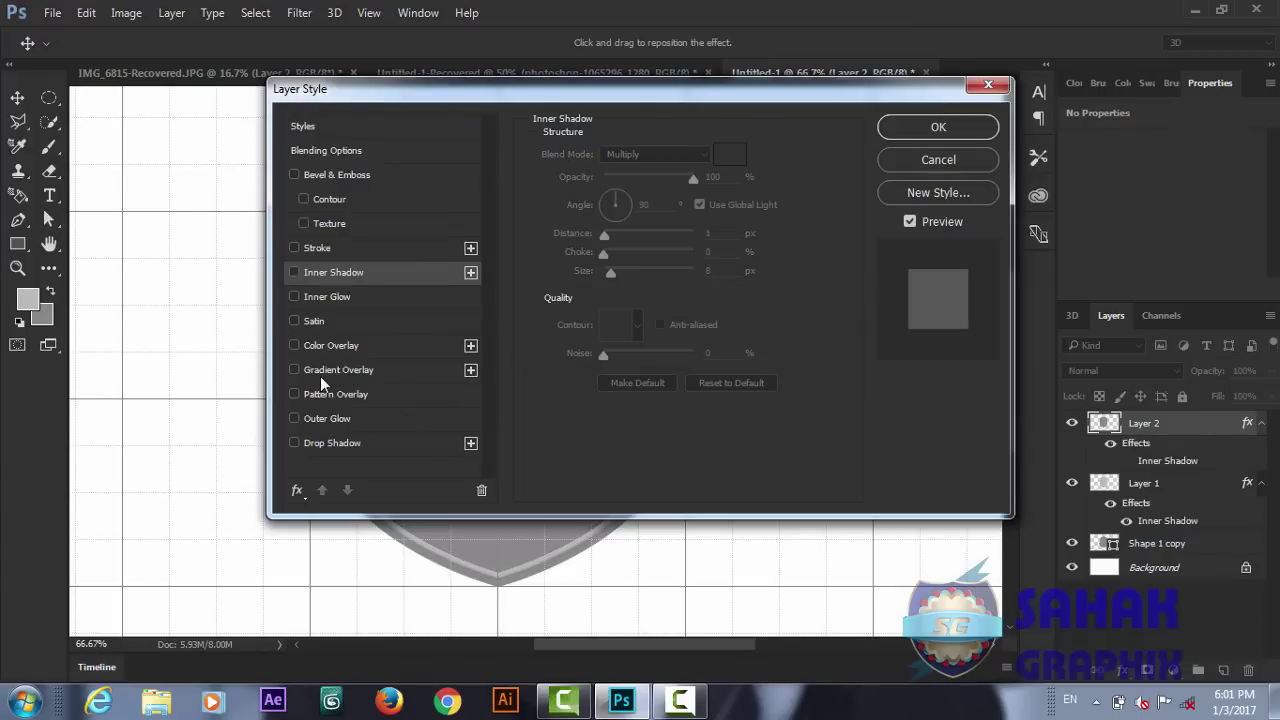
pyautogui.click(291, 440)
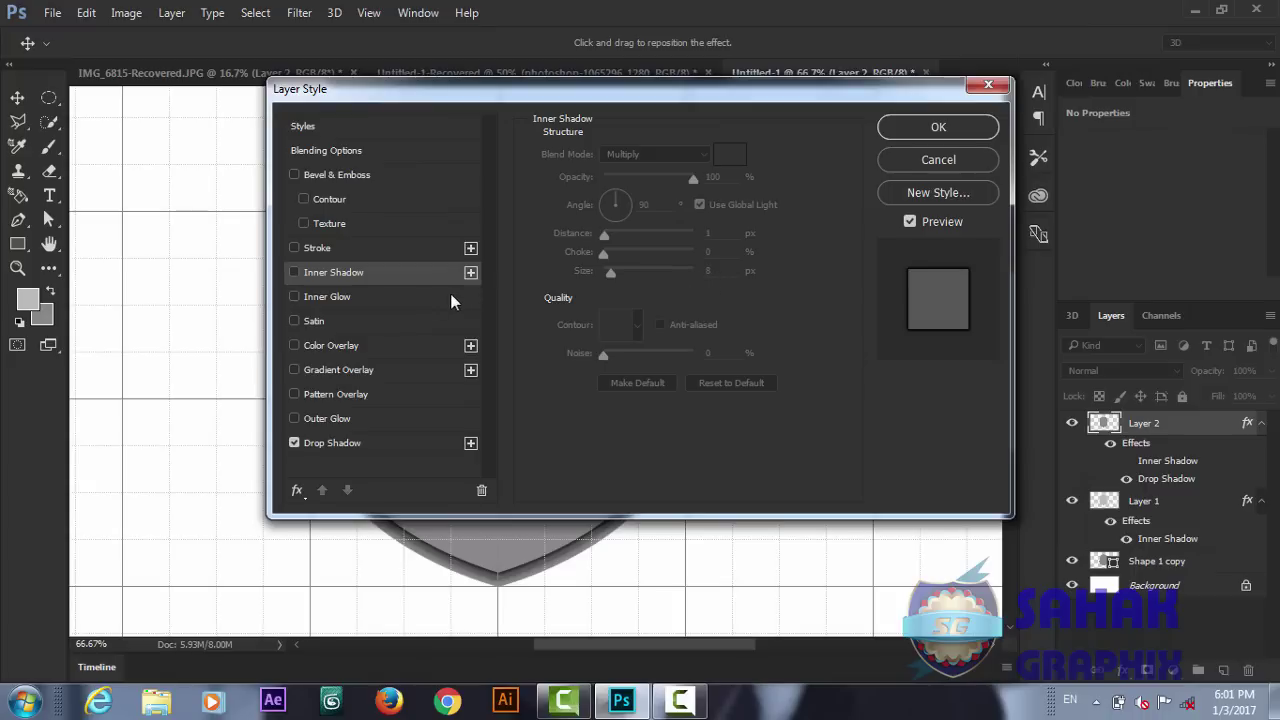
pyautogui.click(331, 446)
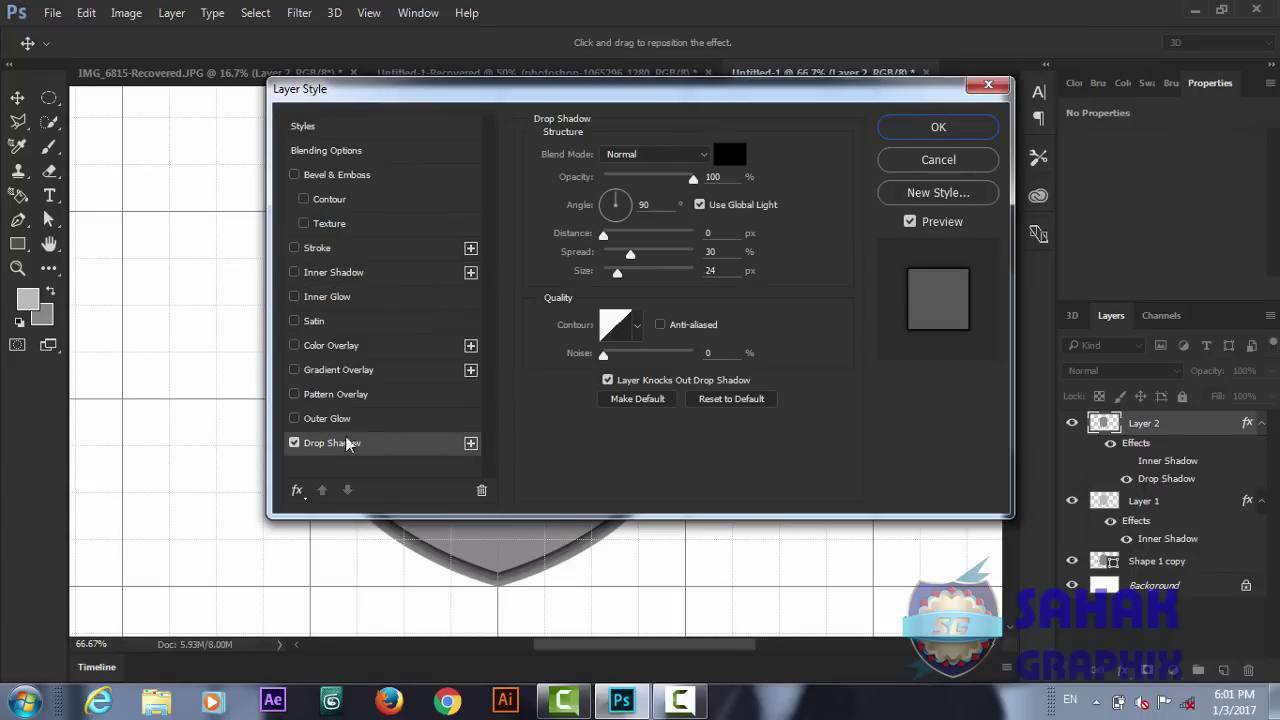
pyautogui.doubleClick(680, 276)
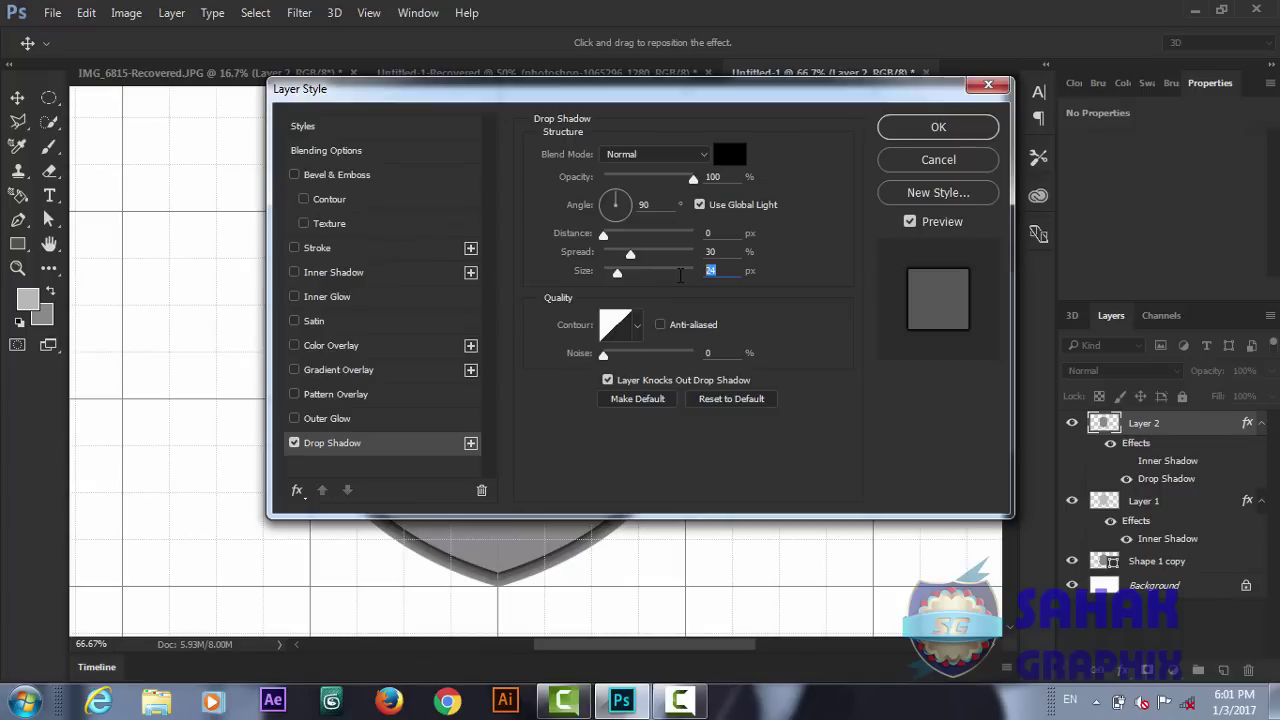
pyautogui.write('8')
pyautogui.hotkey('shift', 'Tab')
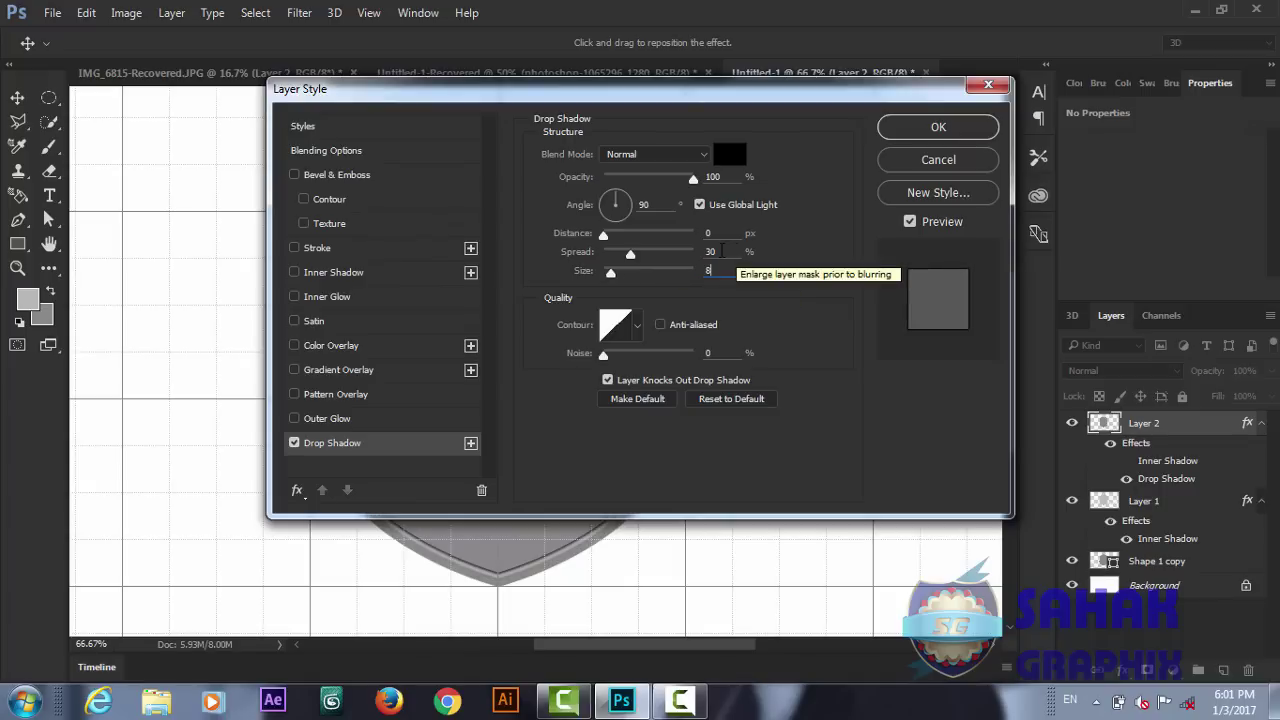
pyautogui.write('0')
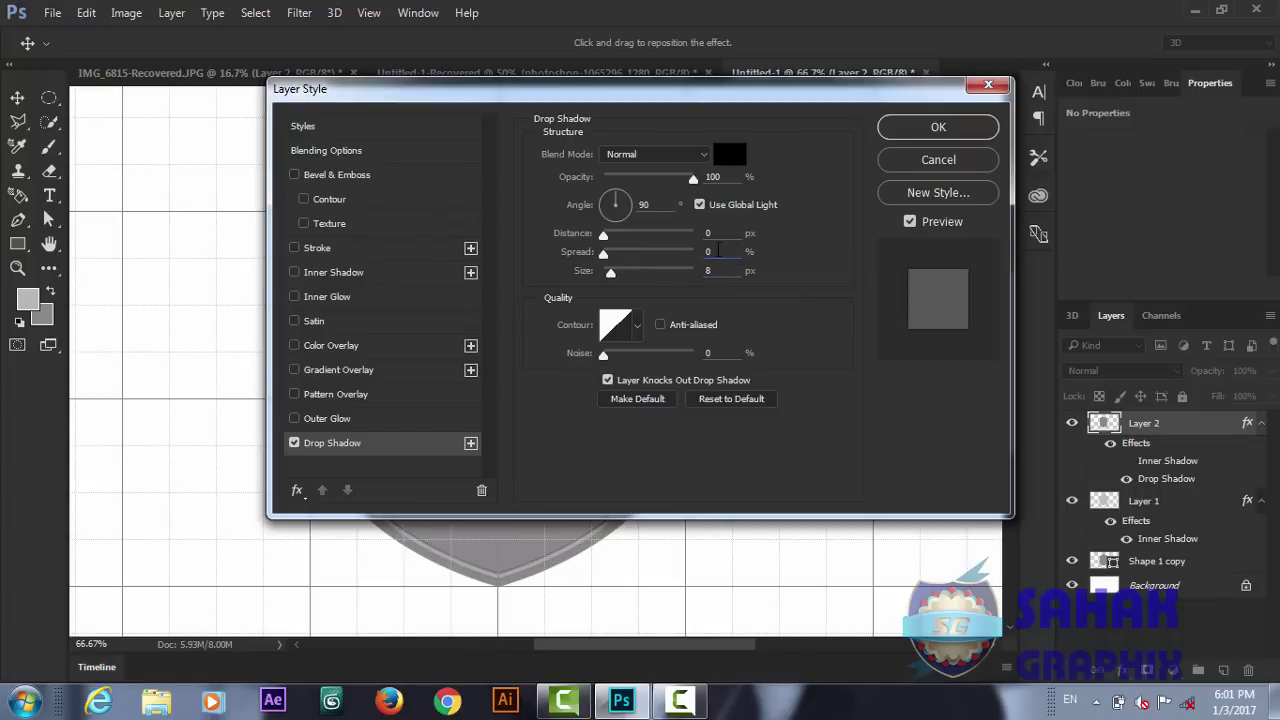
pyautogui.doubleClick(707, 233)
pyautogui.write('1')
pyautogui.click(920, 130)
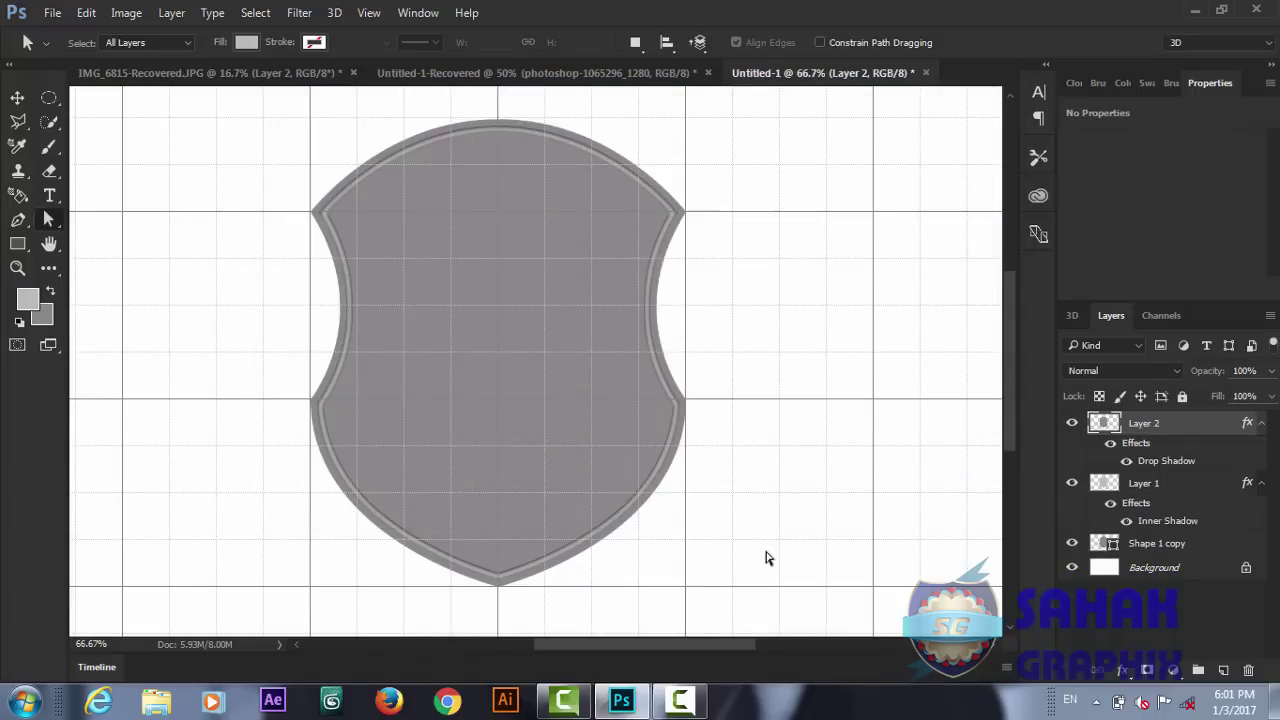
# - Zoom out to see the whole shield and hide the grid
pyautogui.hotkey('ctrl', '+')
pyautogui.hotkey('ctrl', '+')
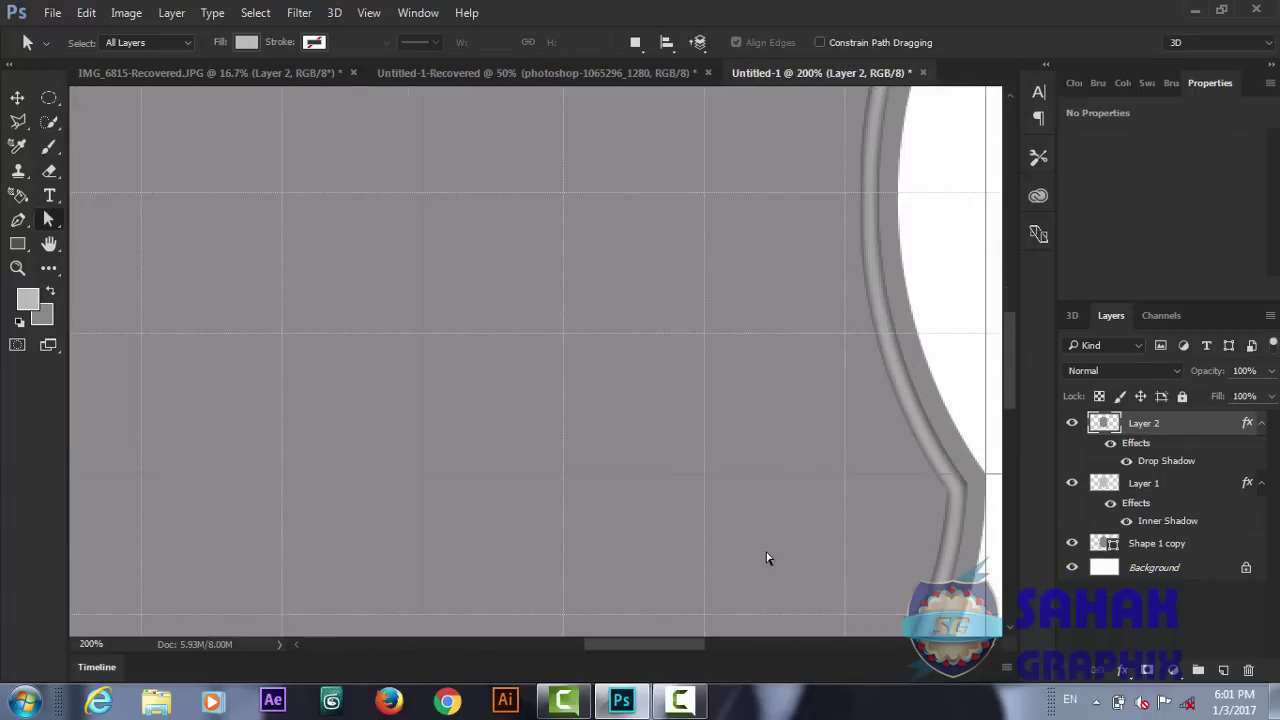
pyautogui.hotkey('ctrl', '-')
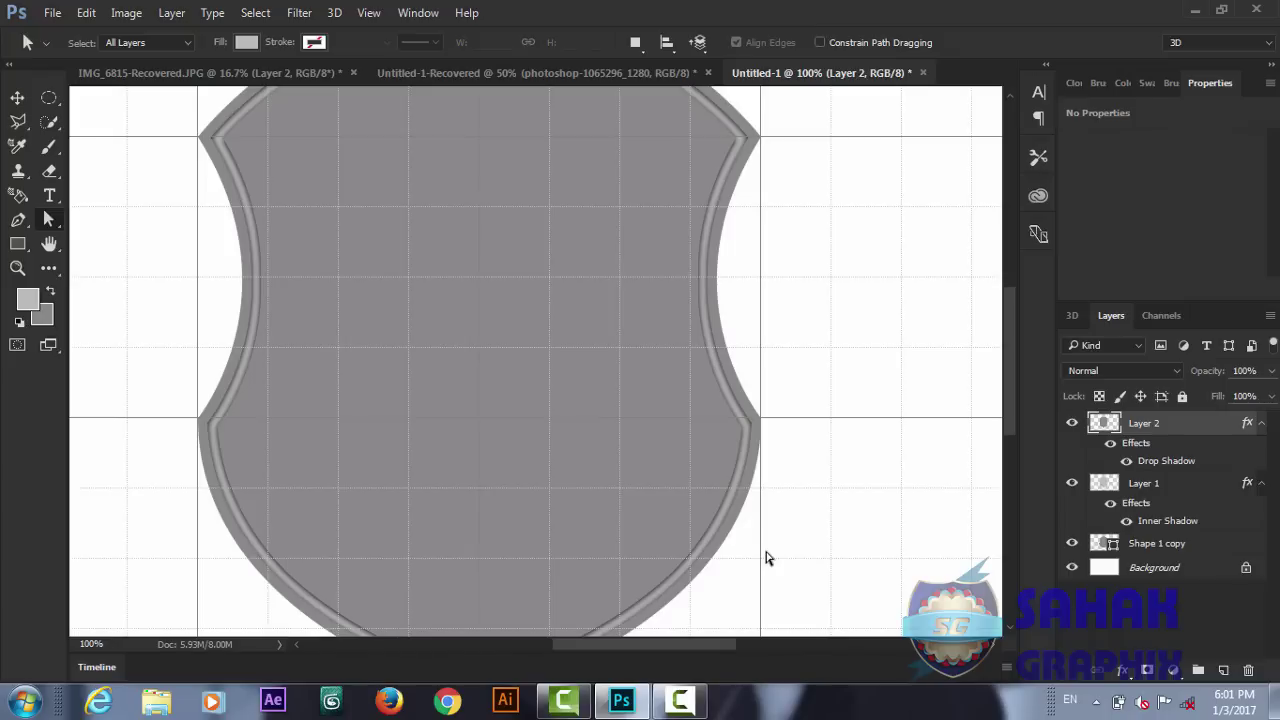
pyautogui.hotkey('ctrl', '-')
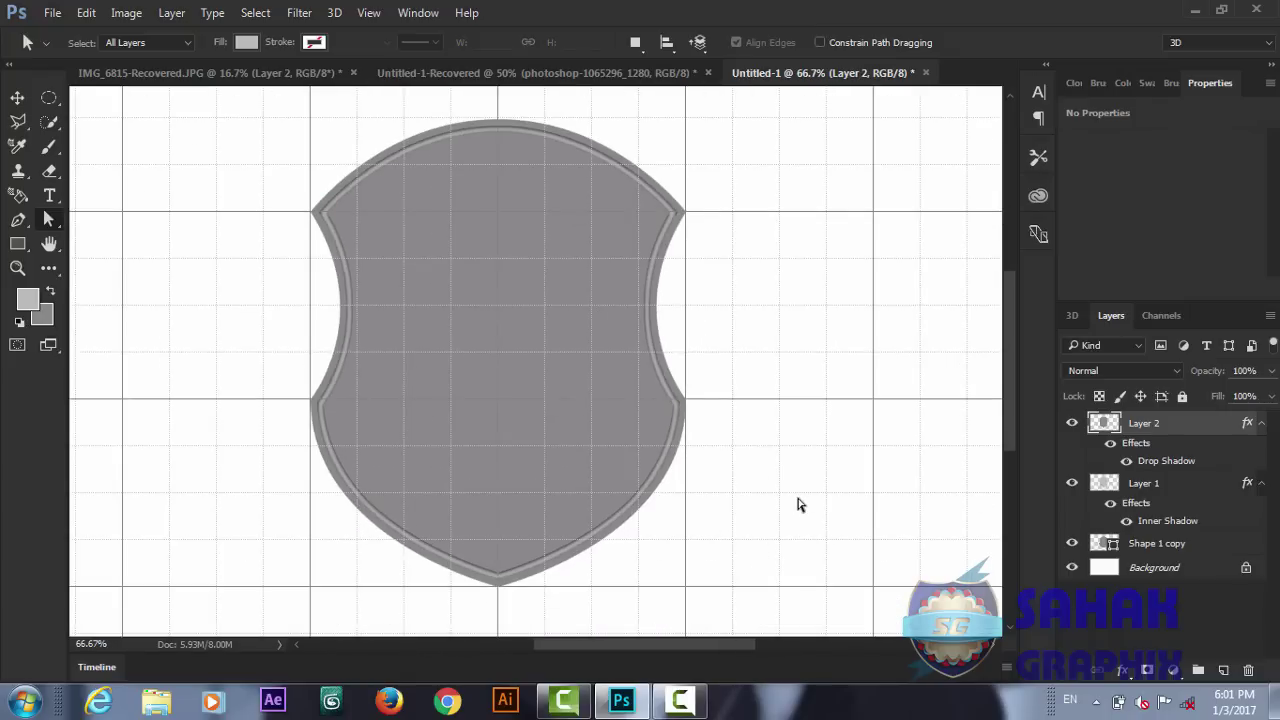
pyautogui.hotkey('ctrl', 'h')
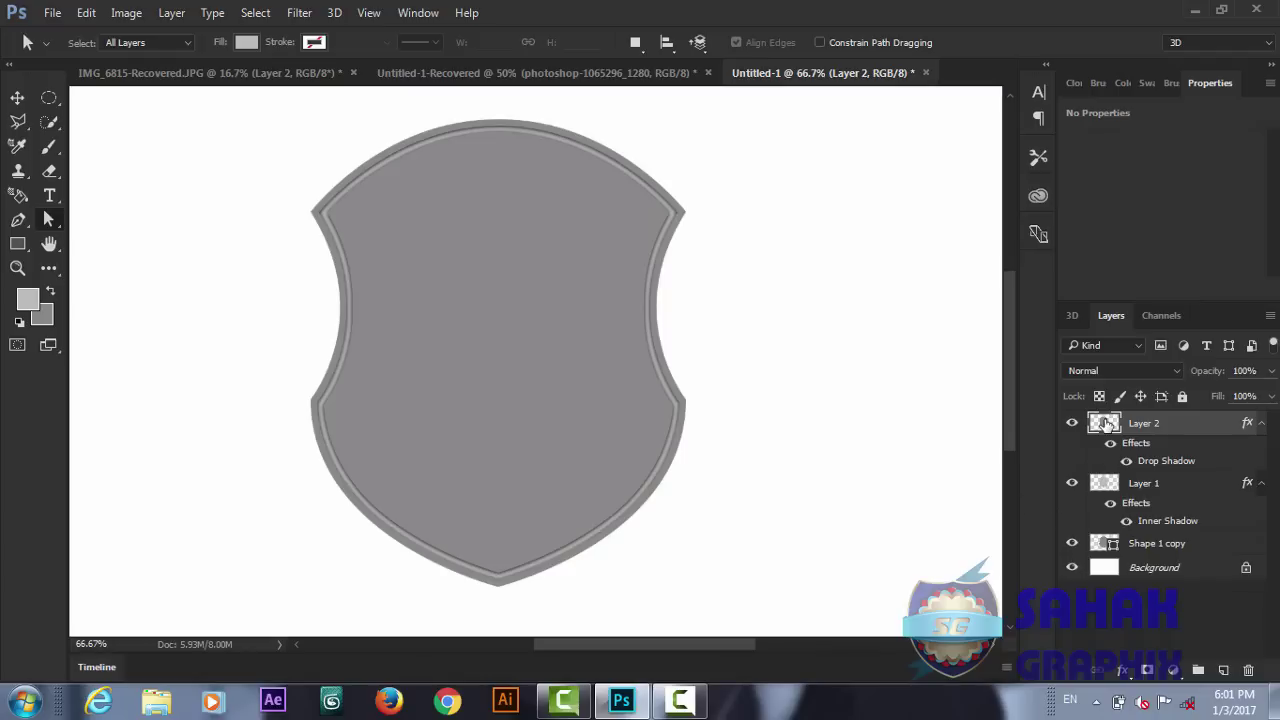
# - Load Layer 2's shield as a selection and contract it by 40 px
pyautogui.keyDown('ctrl'); pyautogui.click(1105, 425); pyautogui.keyUp('ctrl')
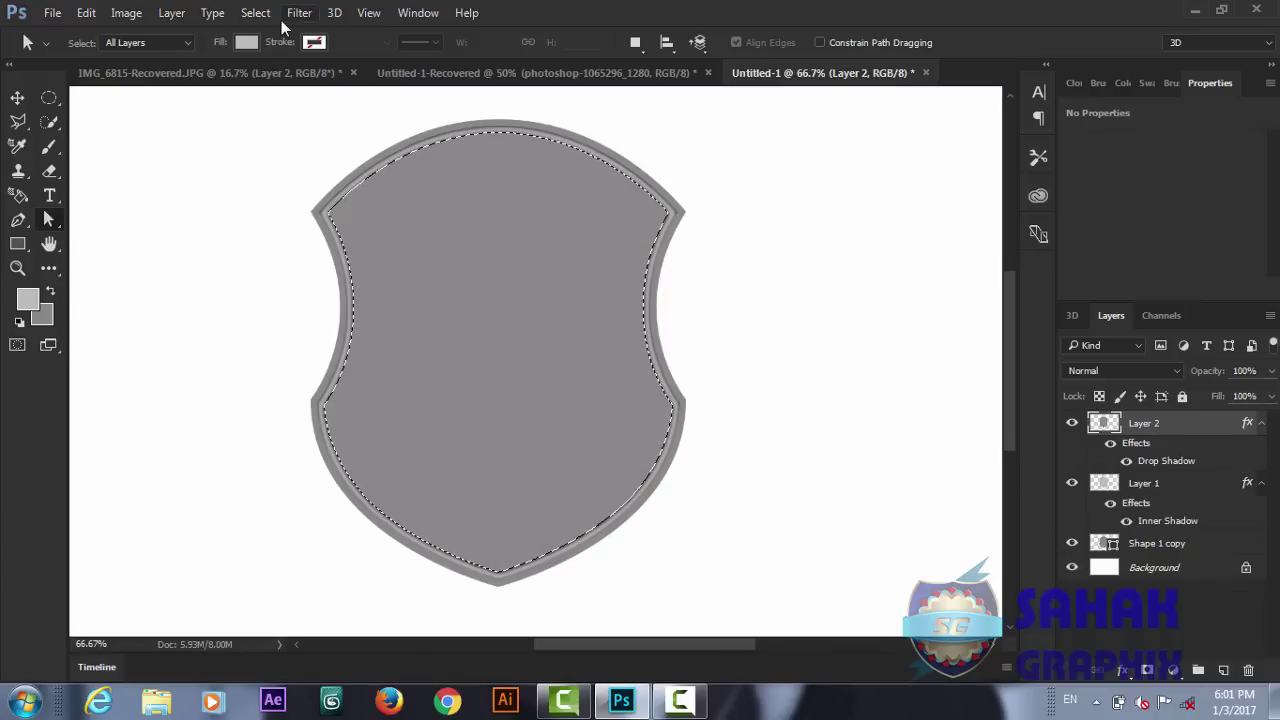
pyautogui.click(266, 16)
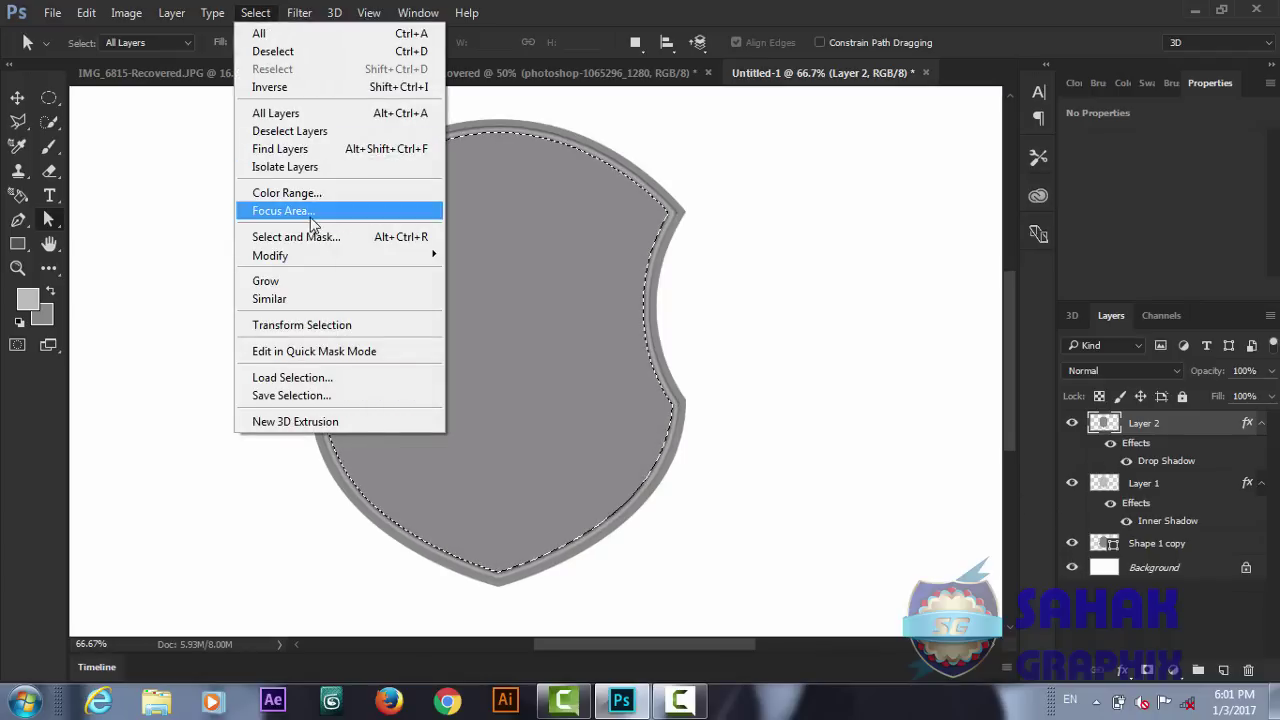
pyautogui.moveTo(270, 255)
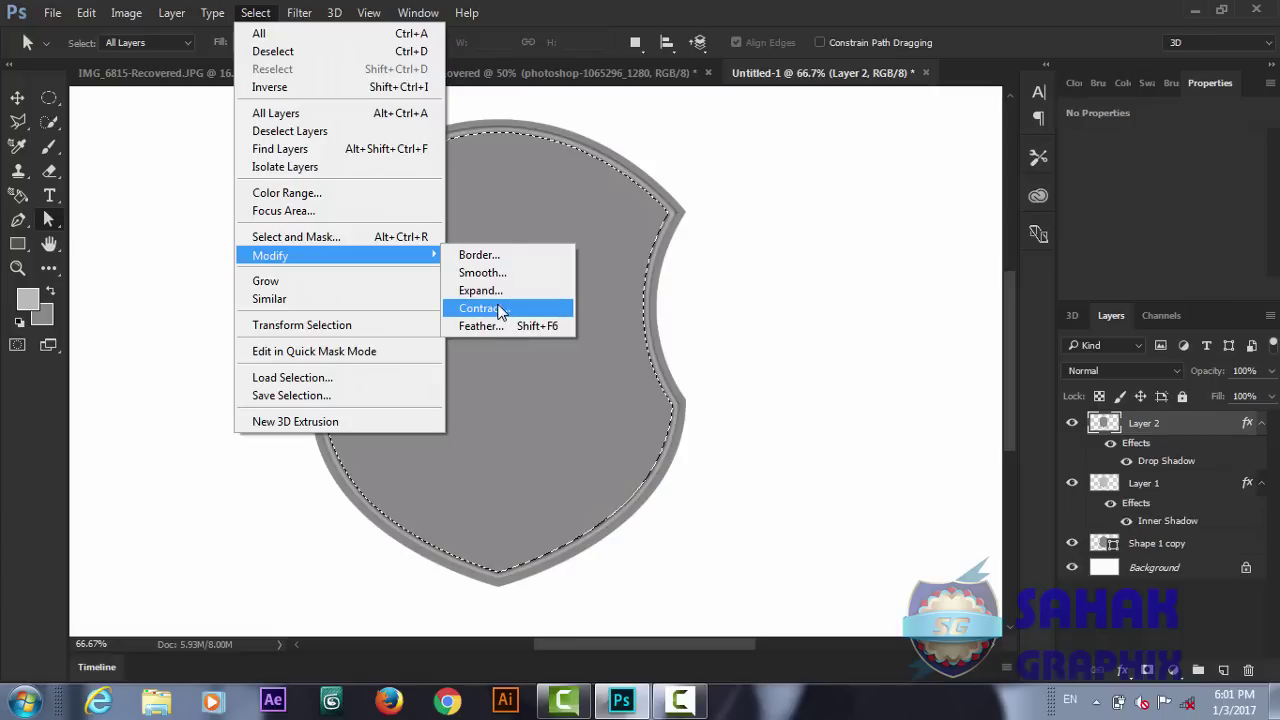
pyautogui.click(500, 312)
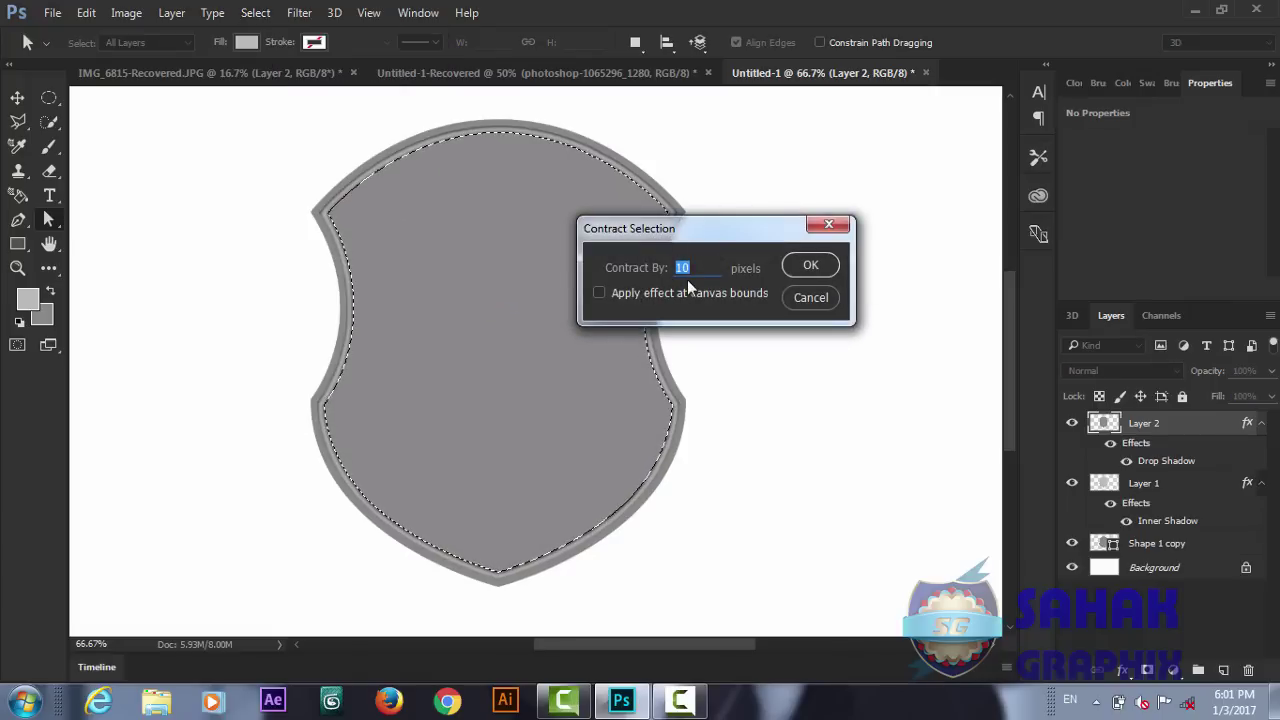
pyautogui.moveTo(693, 266); pyautogui.dragTo(681, 265)
pyautogui.write('40')
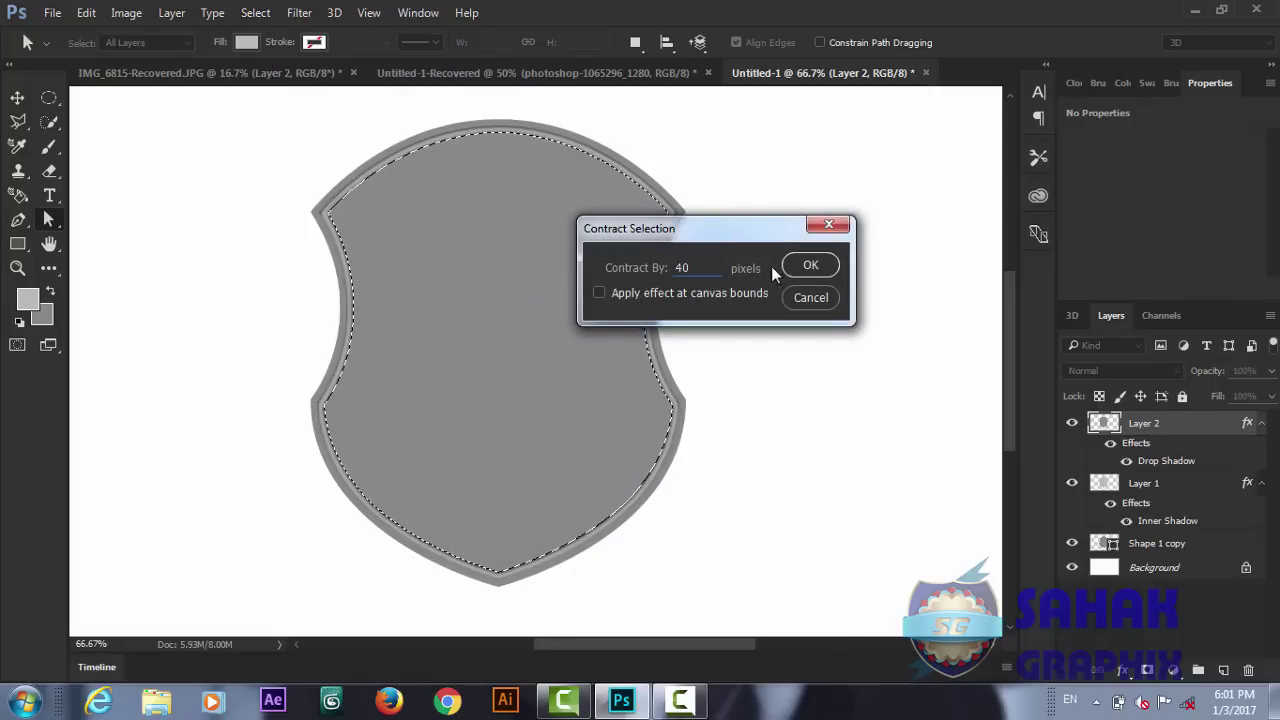
pyautogui.click(806, 265)
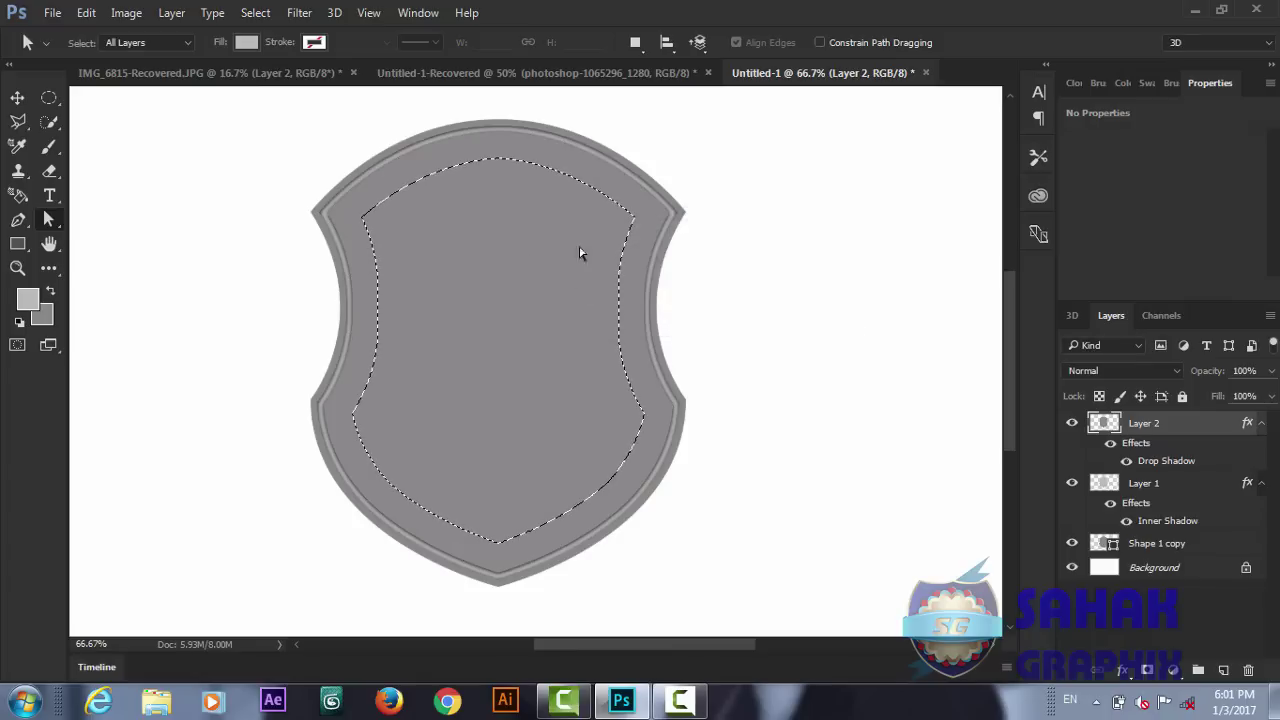
# - Fill the contracted selection on a new Layer 3 with the lighter grey
pyautogui.click(1223, 671)
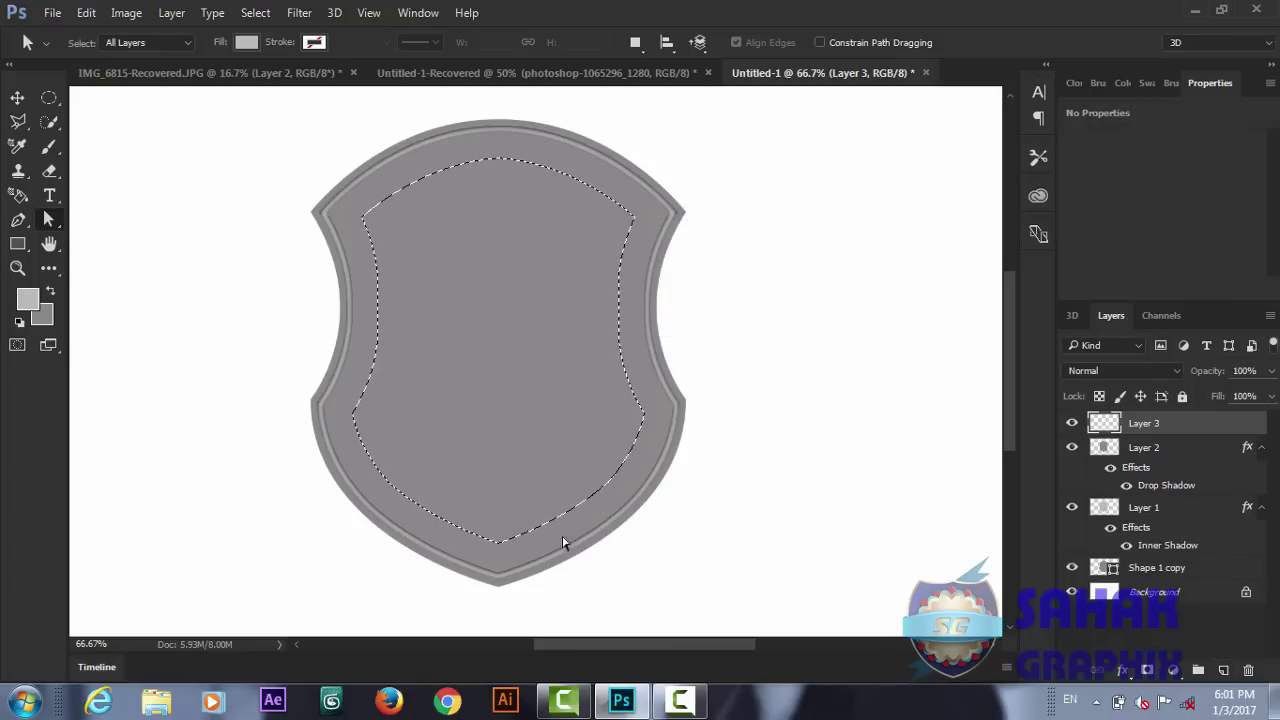
pyautogui.click(51, 292)
pyautogui.hotkey('ctrl', 'BackSpace')
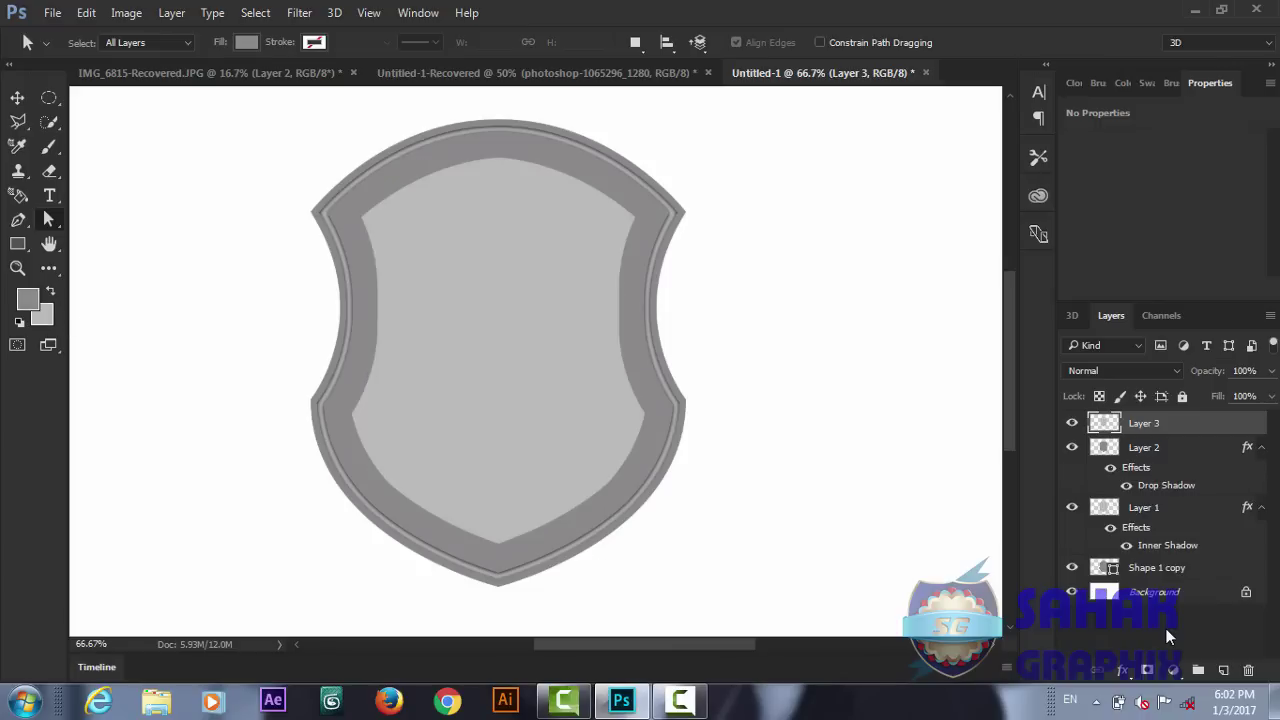
# - Apply a default Inner Shadow (distance 1 px, size 8 px) to Layer 3
pyautogui.click(1122, 669)
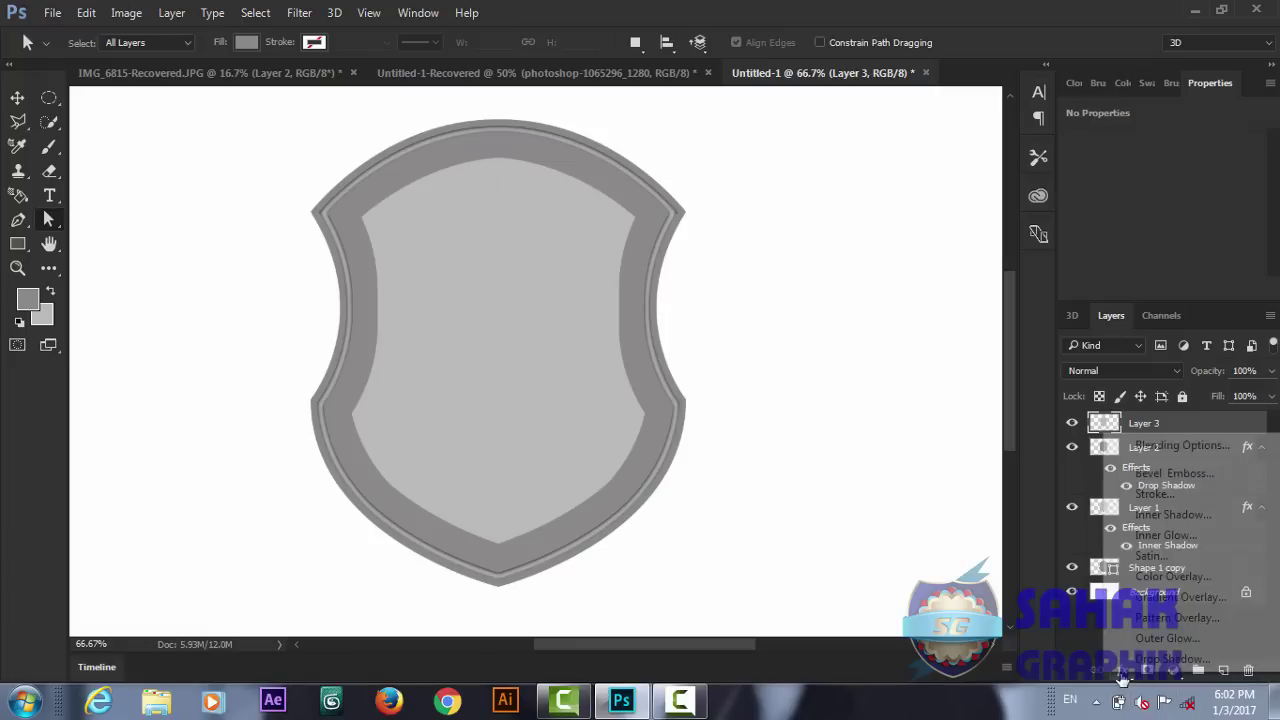
pyautogui.click(1170, 514)
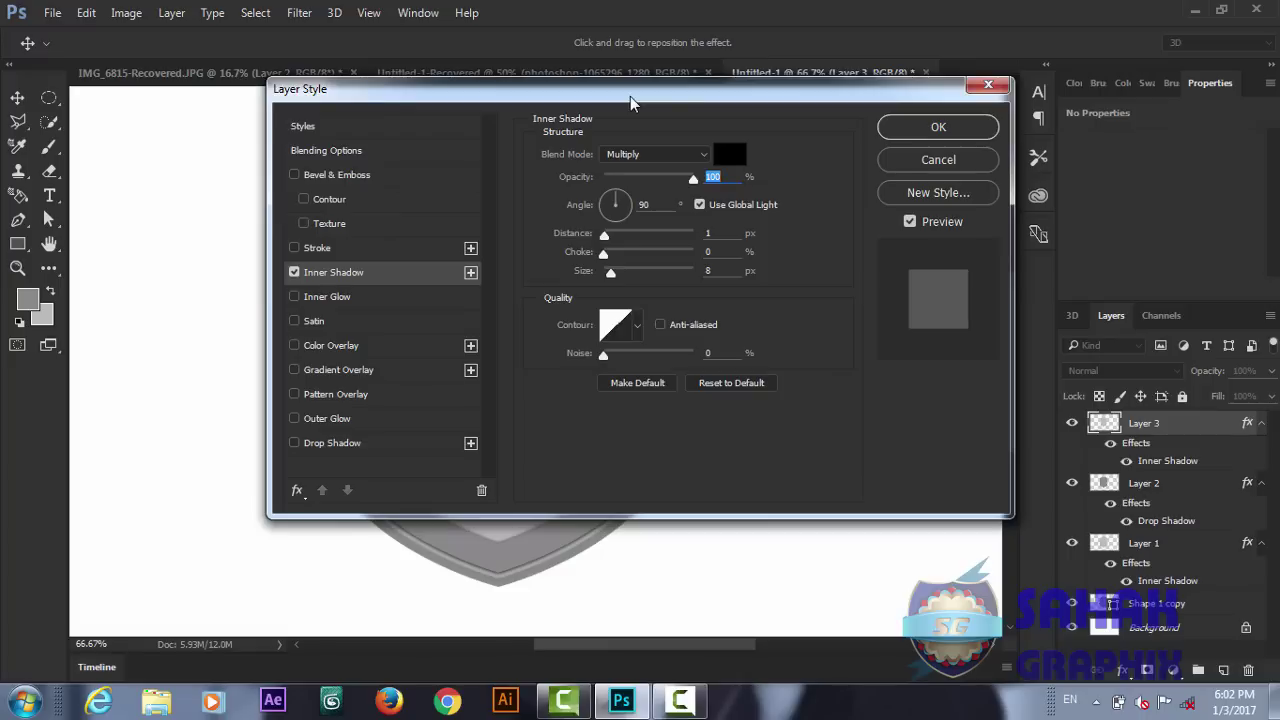
pyautogui.moveTo(630, 95)
pyautogui.mouseDown()
pyautogui.moveTo(963, 302)
pyautogui.moveTo(932, 152)
pyautogui.mouseUp()
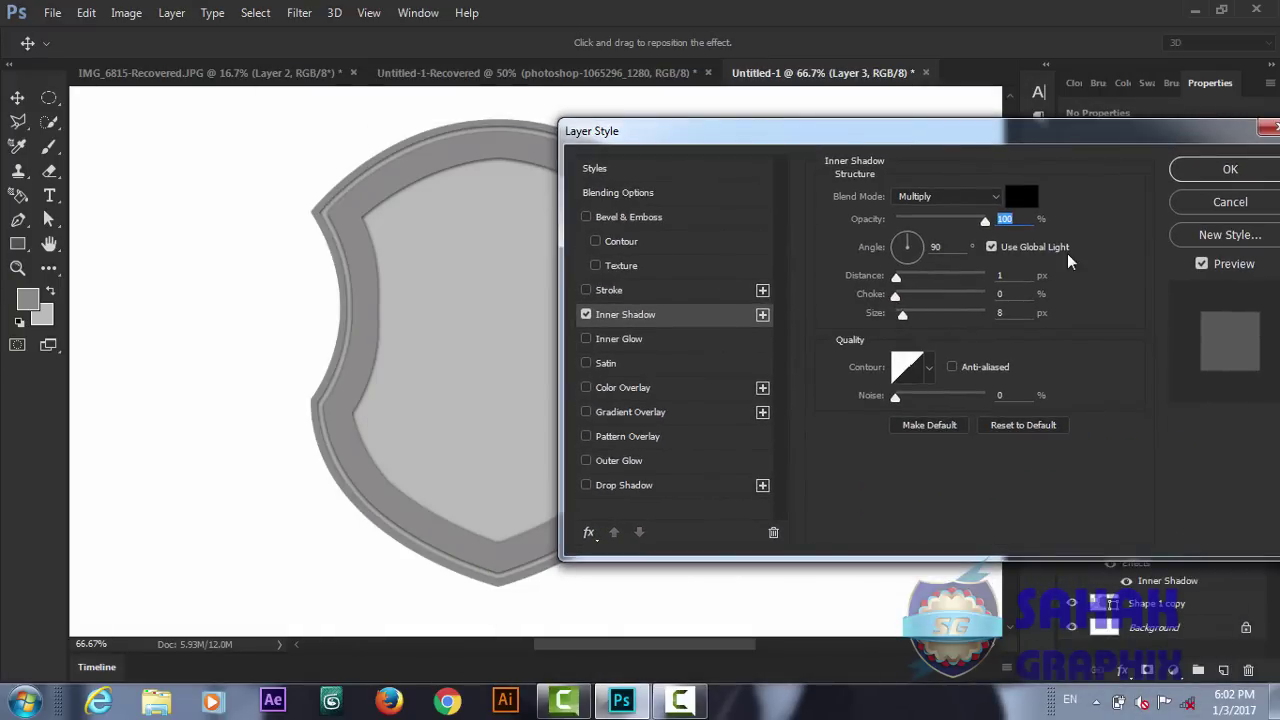
pyautogui.click(1207, 176)
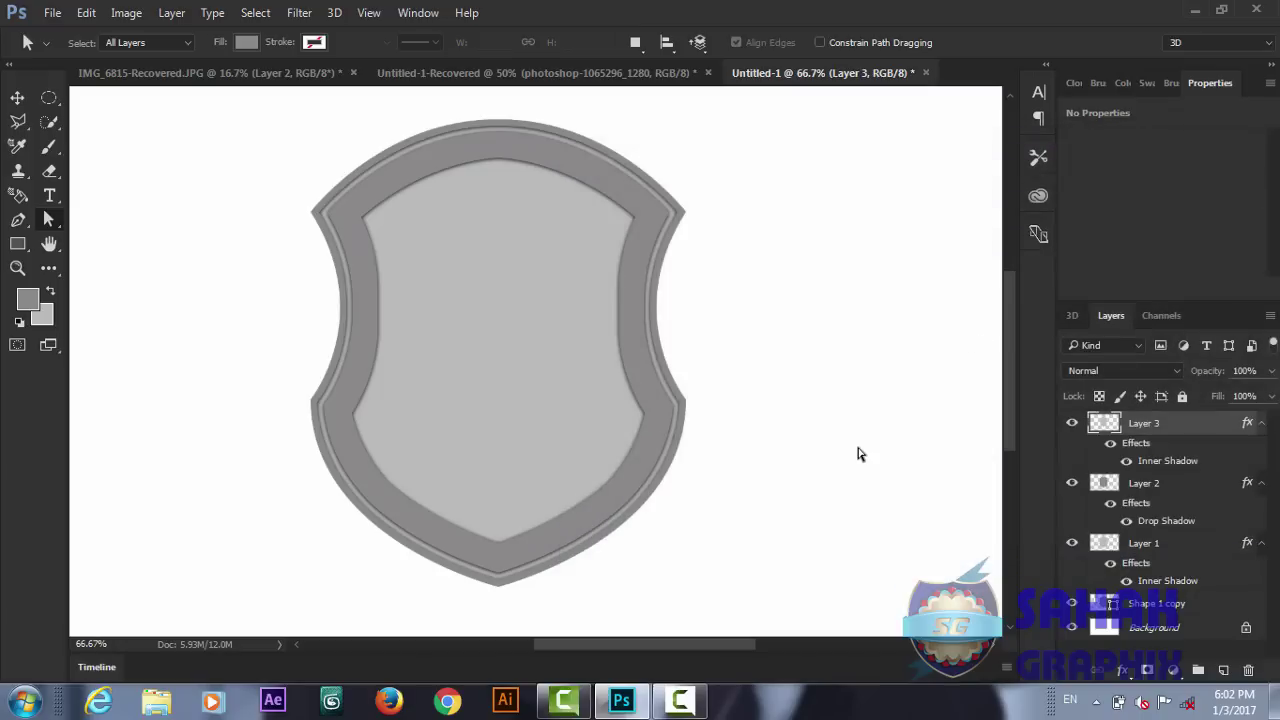
pyautogui.hotkey('ctrl', '+')
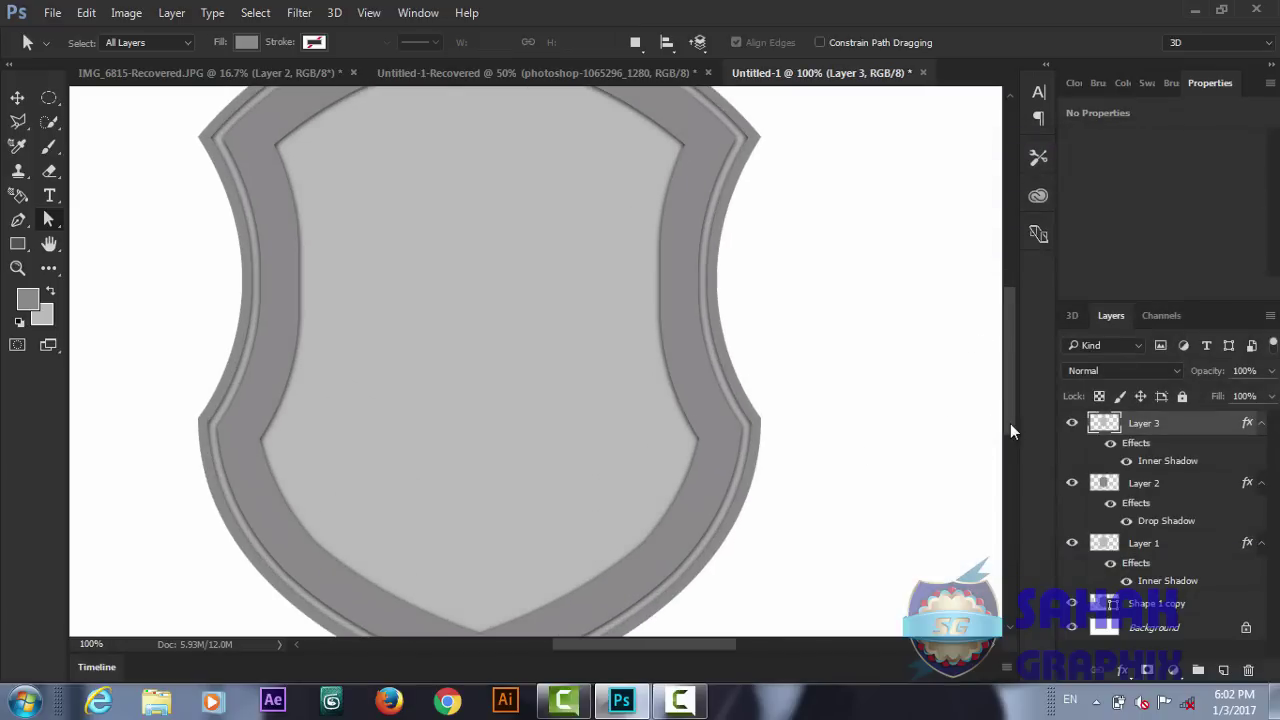
pyautogui.moveTo(1010, 423)
pyautogui.mouseDown()
pyautogui.moveTo(1007, 371)
pyautogui.moveTo(1006, 451)
pyautogui.moveTo(997, 406)
pyautogui.moveTo(1003, 435)
pyautogui.mouseUp()
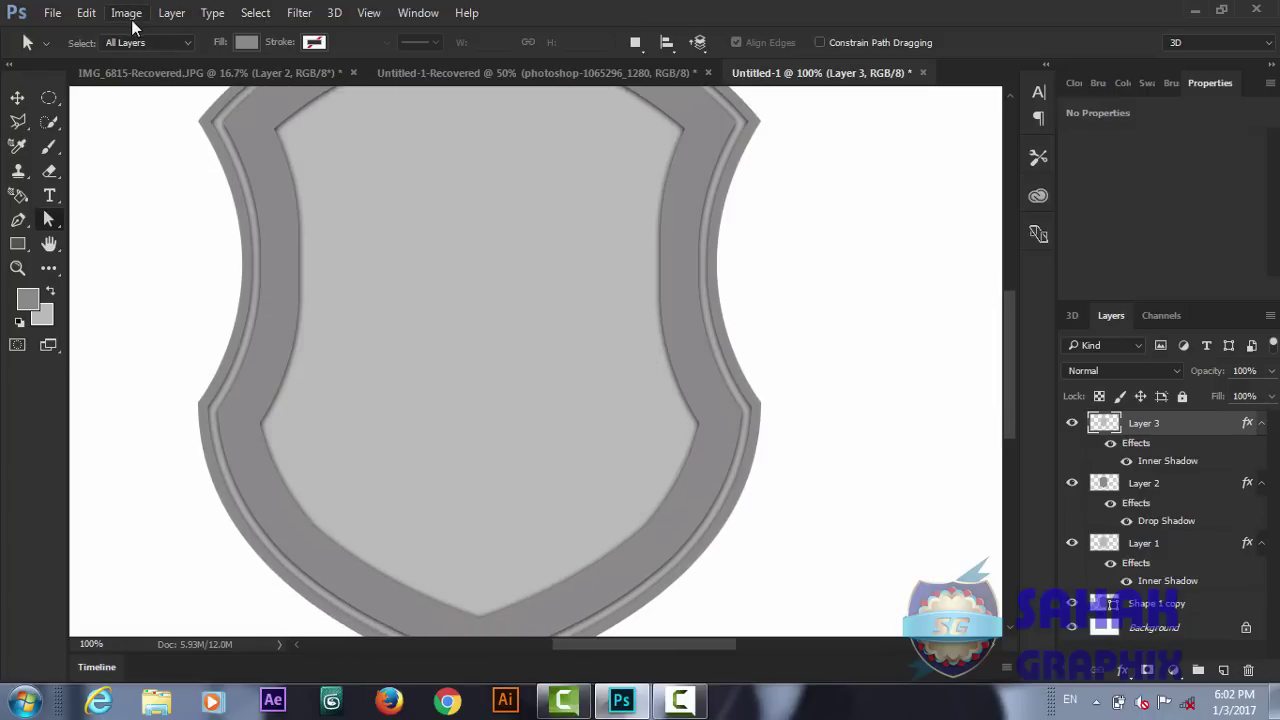
pyautogui.click(424, 74)
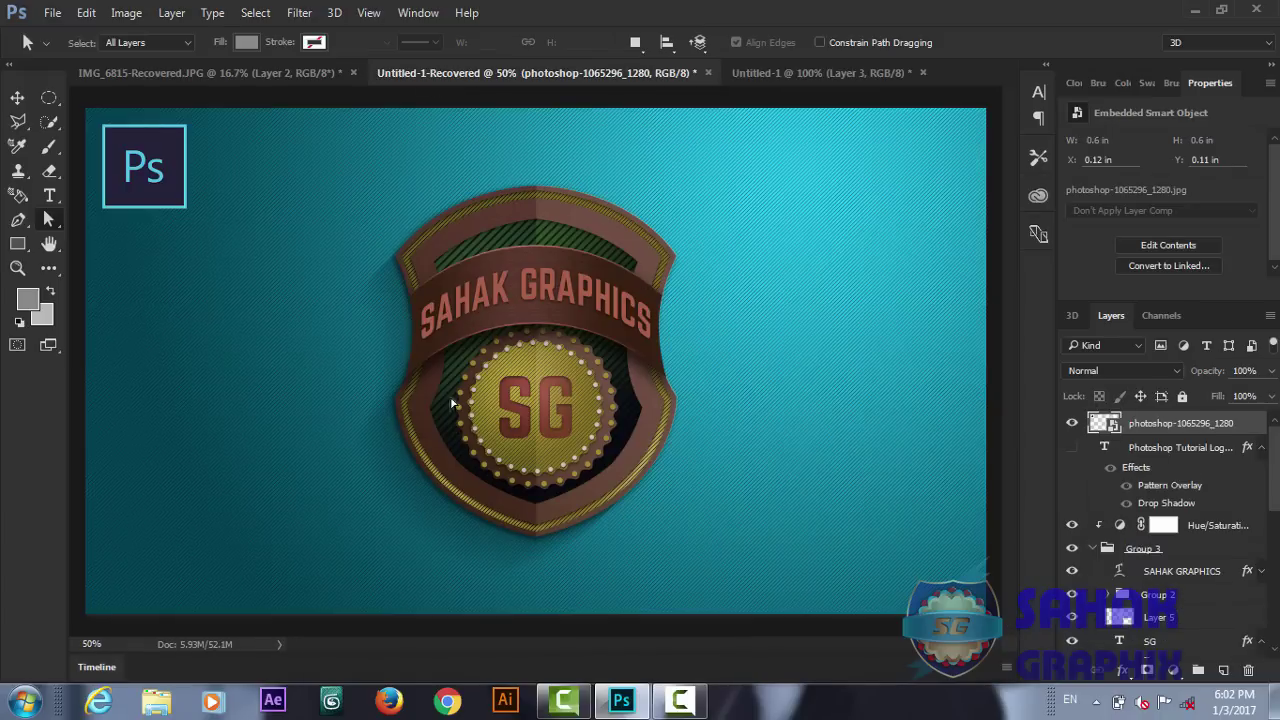
pyautogui.click(779, 76)
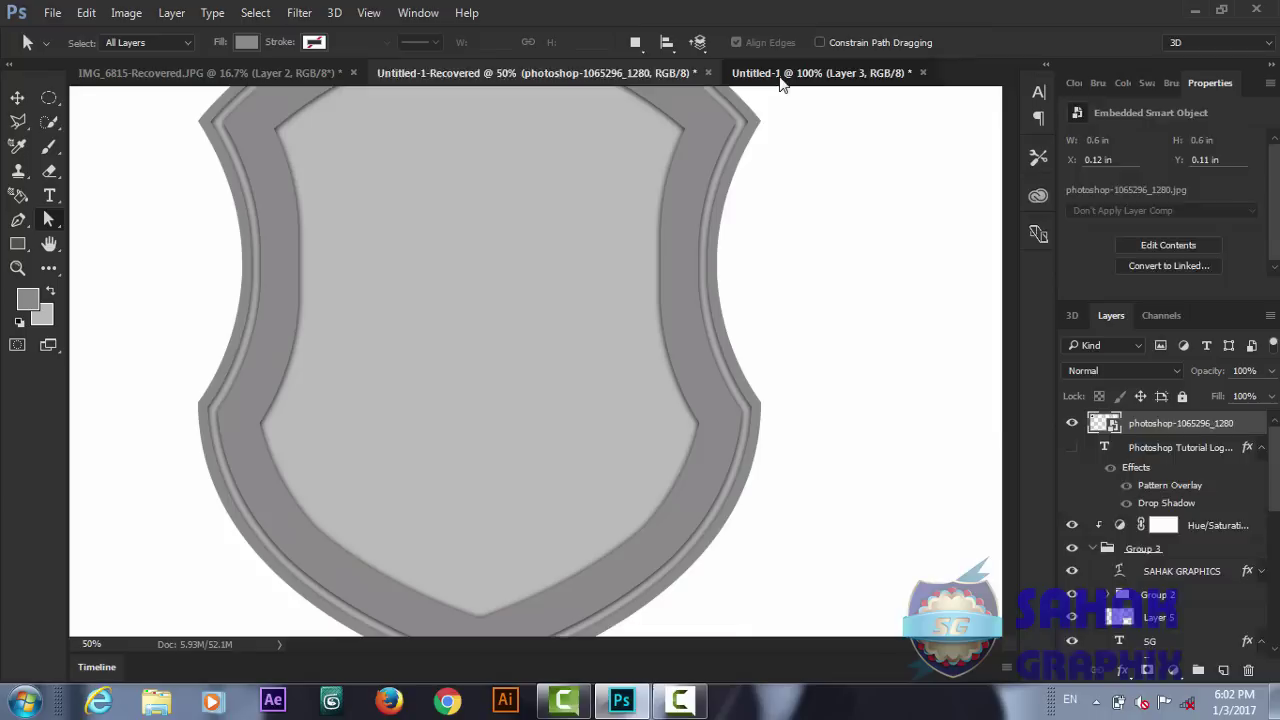
pyautogui.click(688, 330)
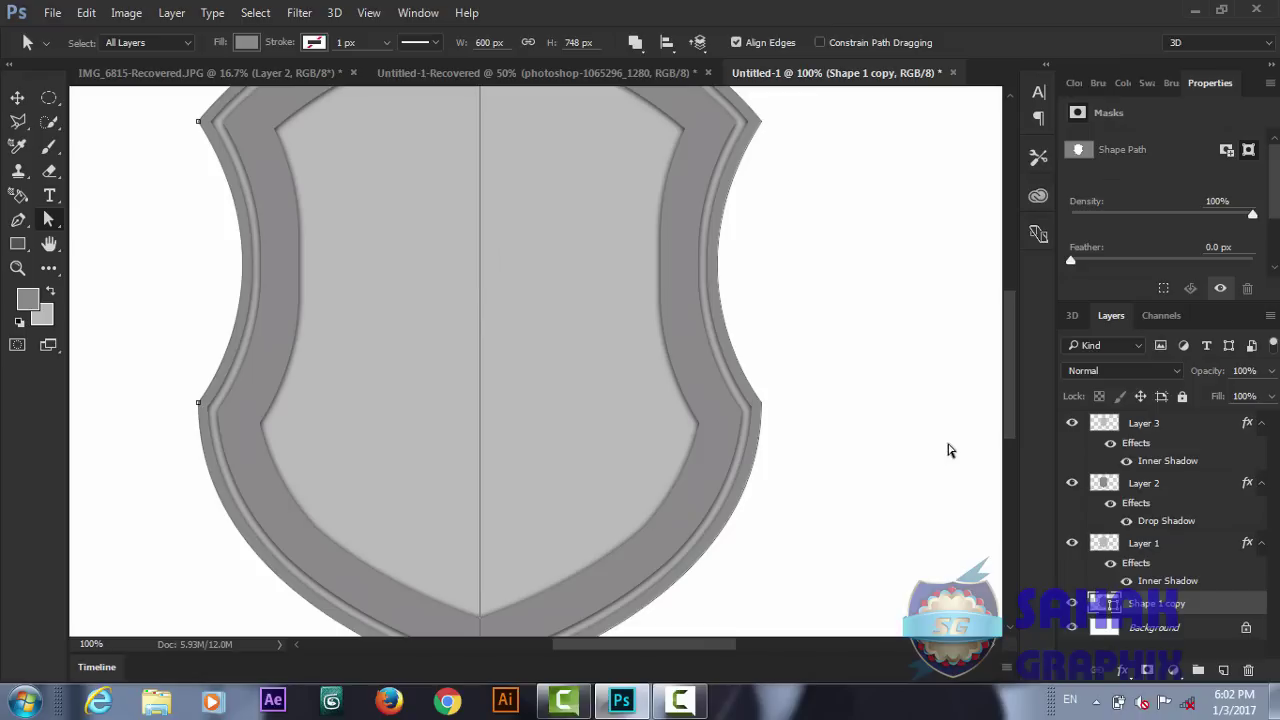
# - Check Layer 1 and Layer 2 visibility, then open Layer 2's effects list
pyautogui.click(898, 462)
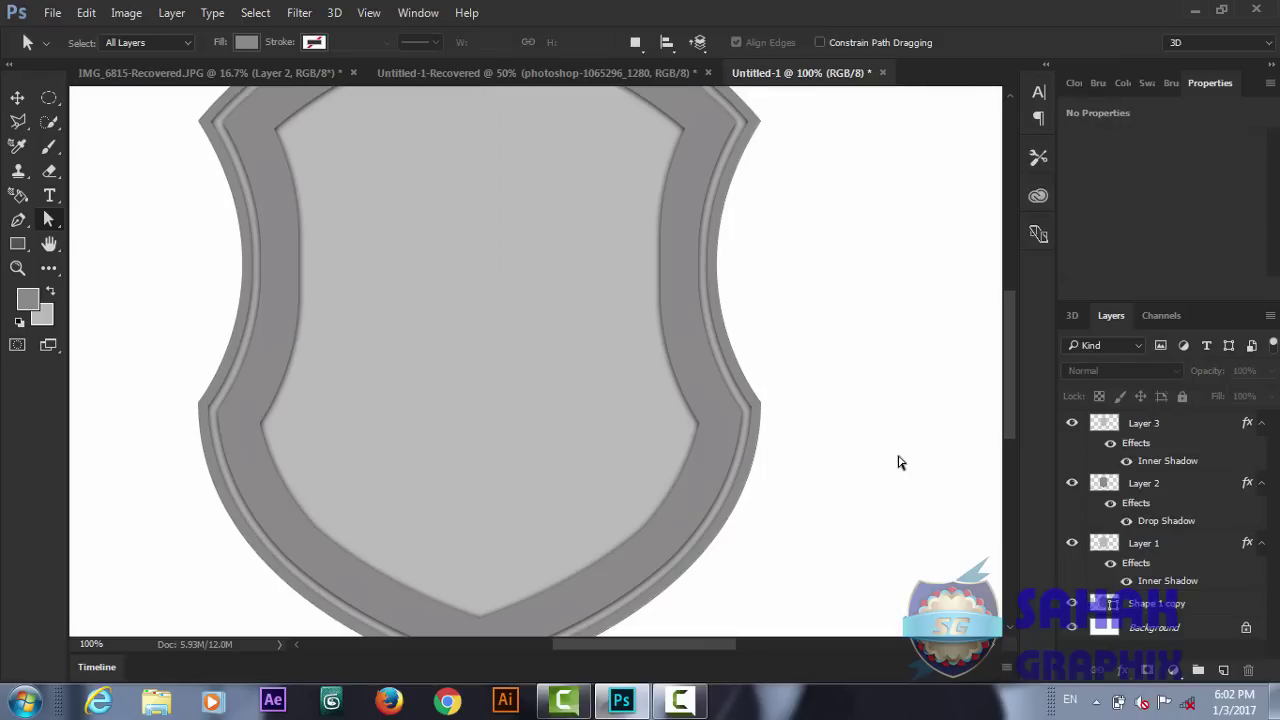
pyautogui.click(696, 397)
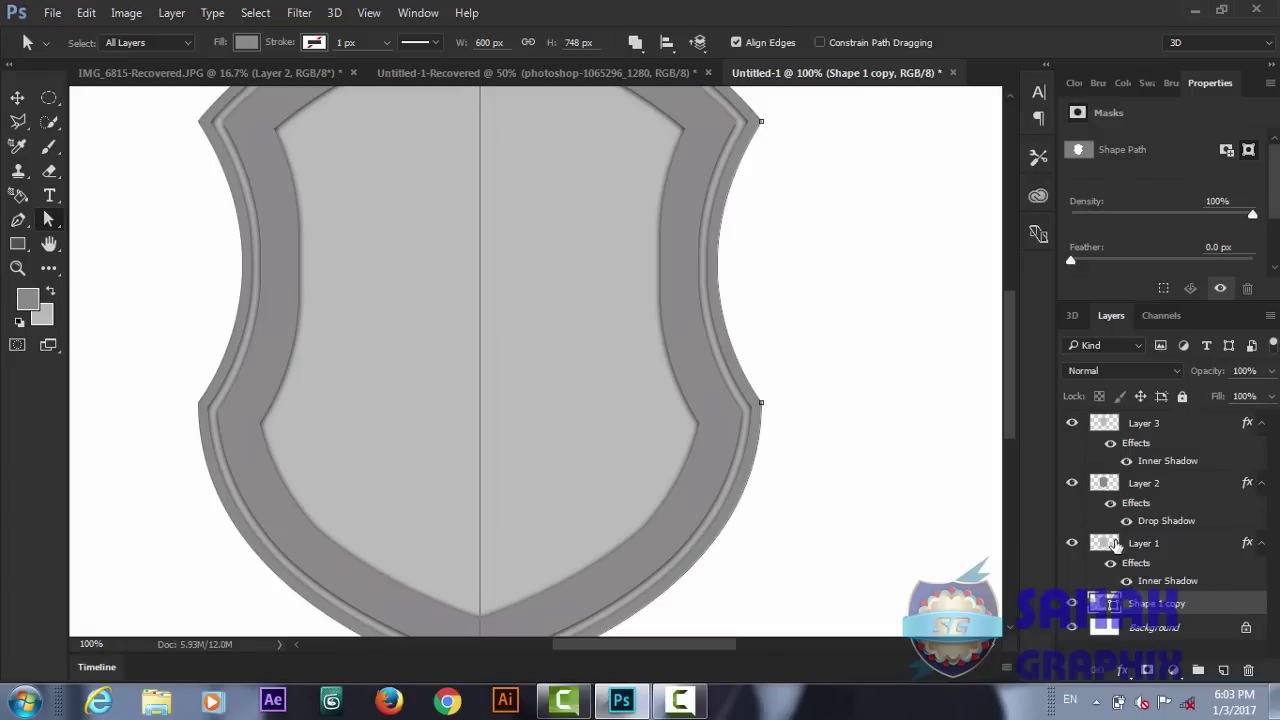
pyautogui.click(1070, 544)
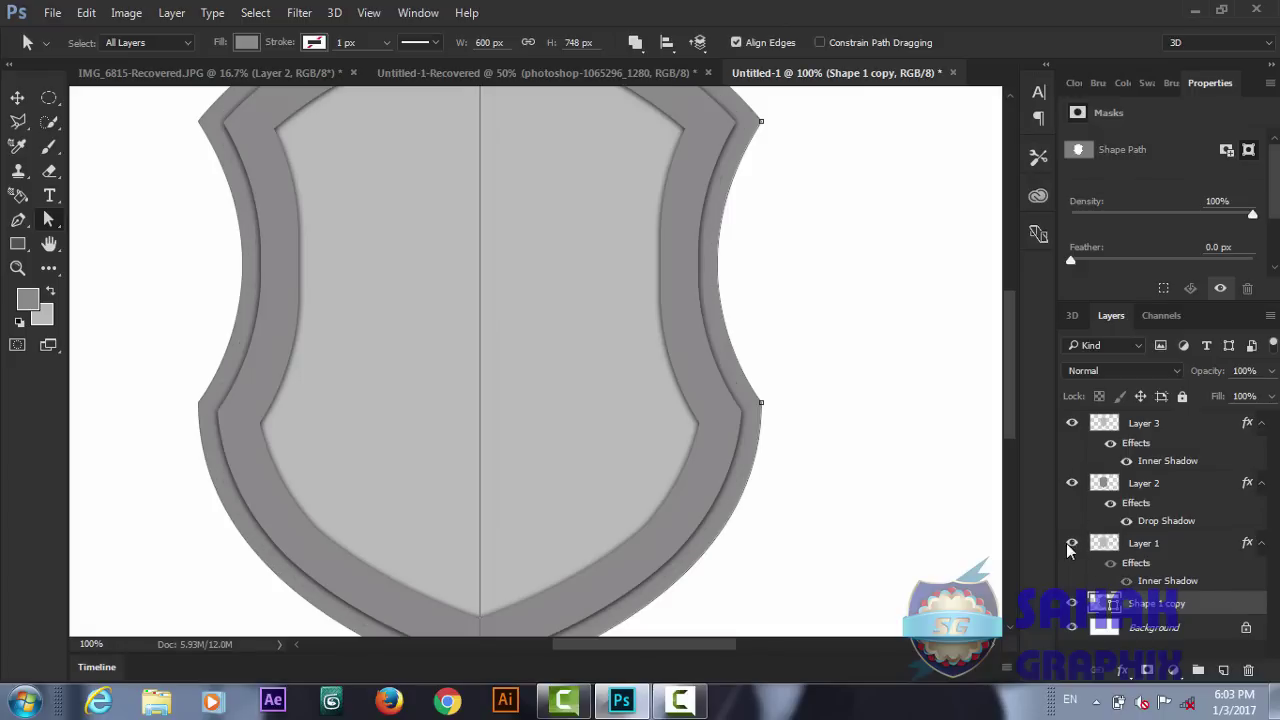
pyautogui.click(1070, 543)
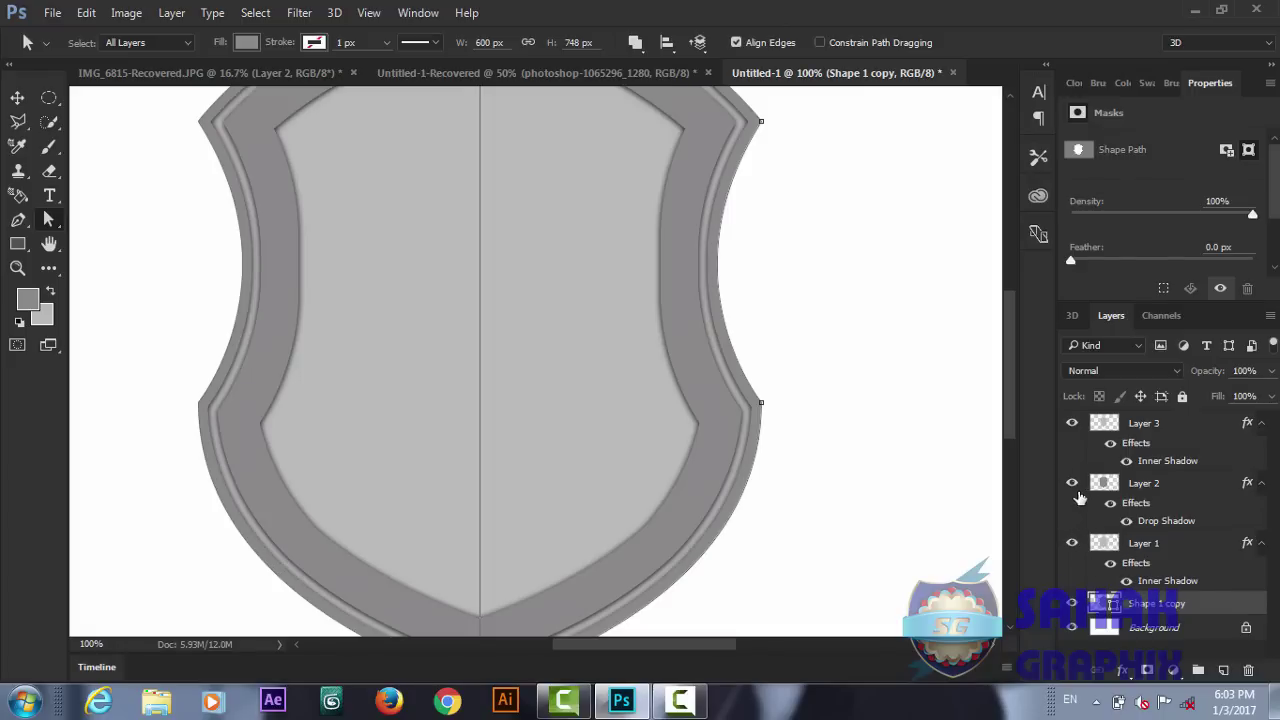
pyautogui.click(1072, 483)
pyautogui.click(1073, 483)
pyautogui.click(1140, 483)
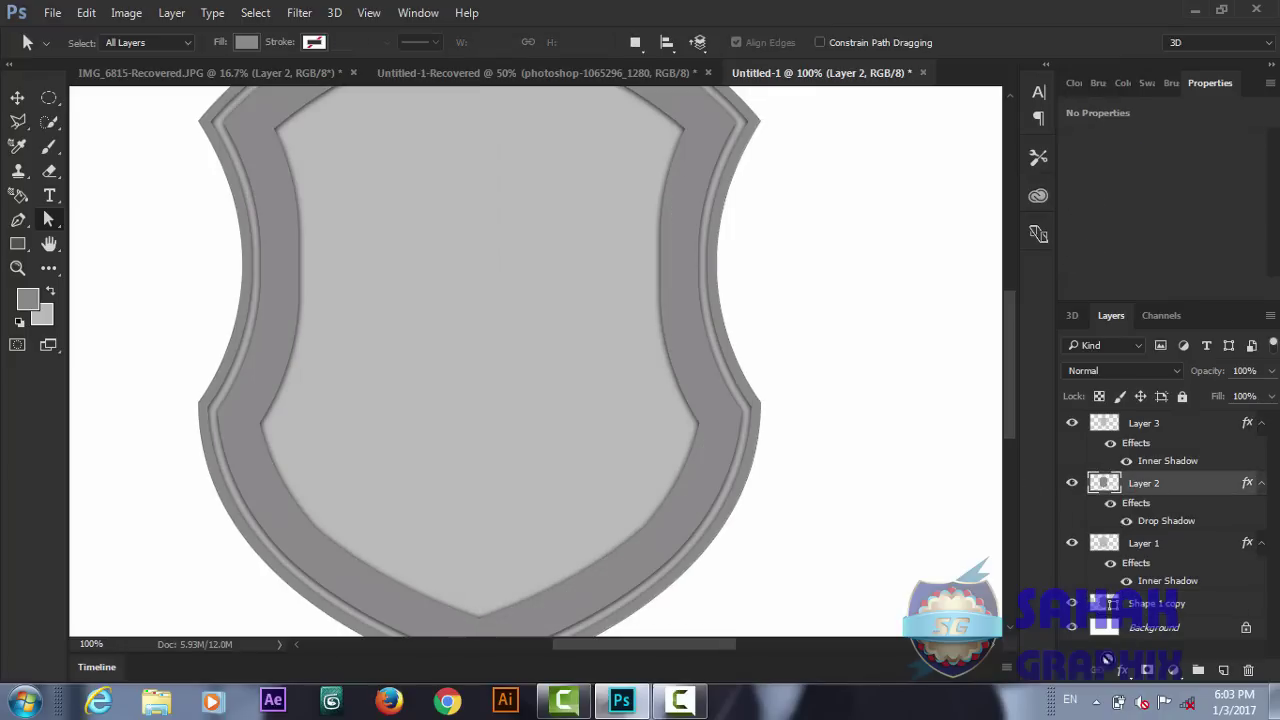
pyautogui.click(1122, 670)
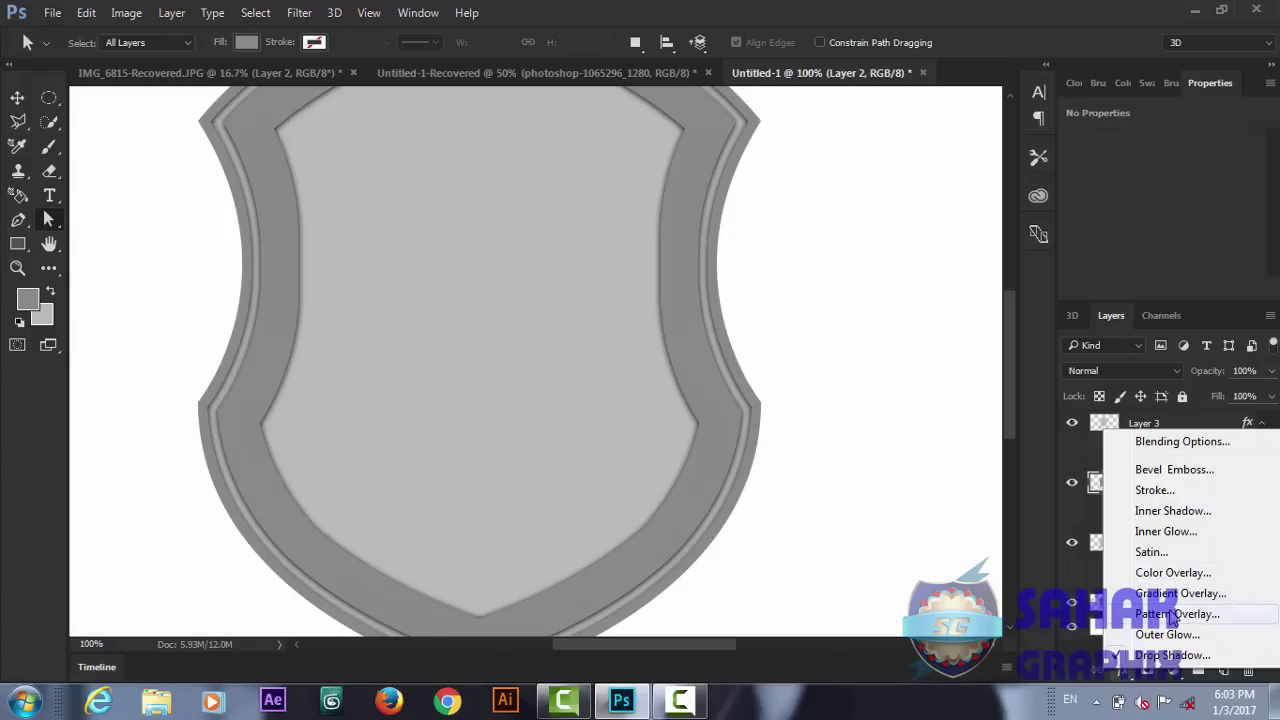
# - Preview four diagonal-stripe Pattern Overlays on Layer 2, then cancel them all
pyautogui.click(1170, 614)
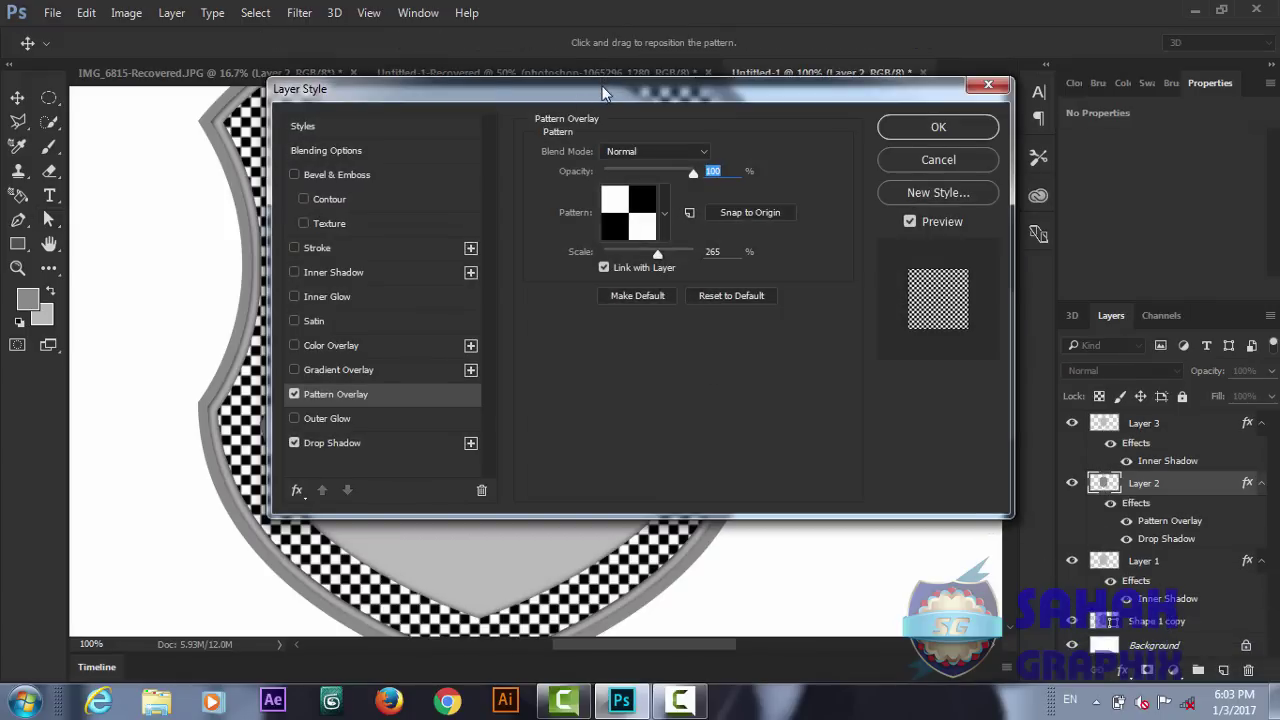
pyautogui.moveTo(603, 93); pyautogui.dragTo(854, 125)
pyautogui.click(918, 249)
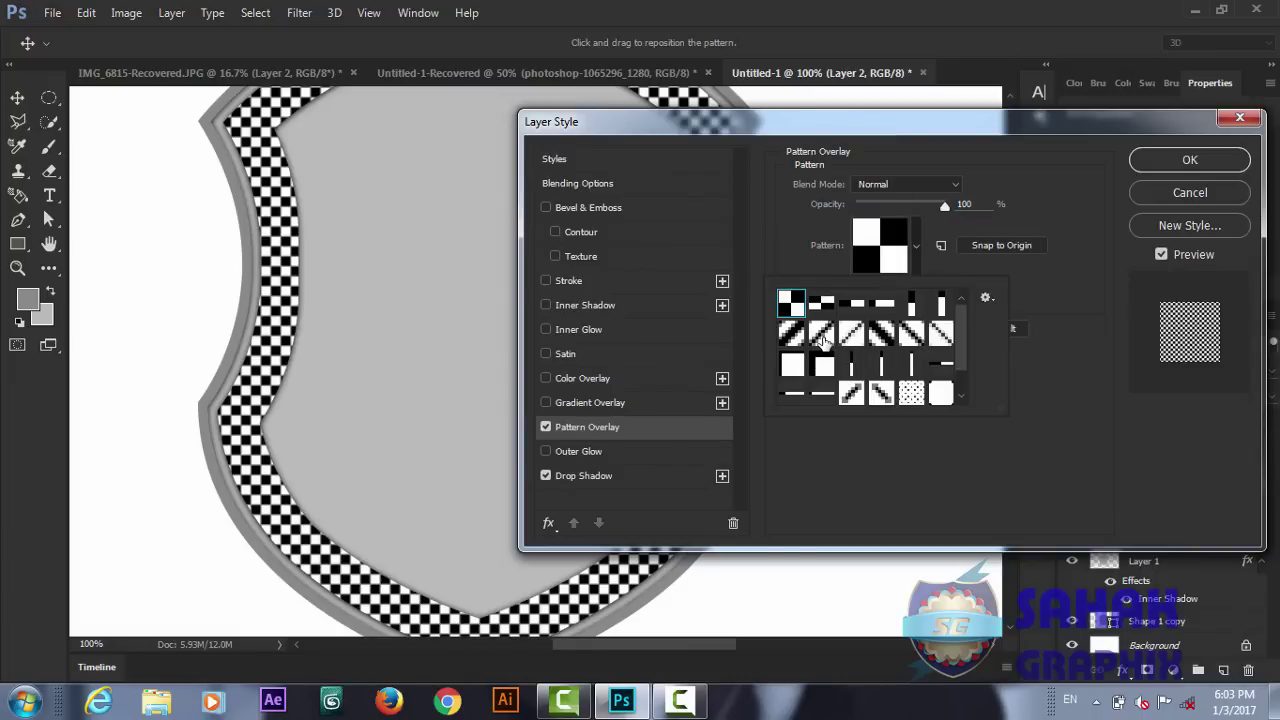
pyautogui.click(821, 338)
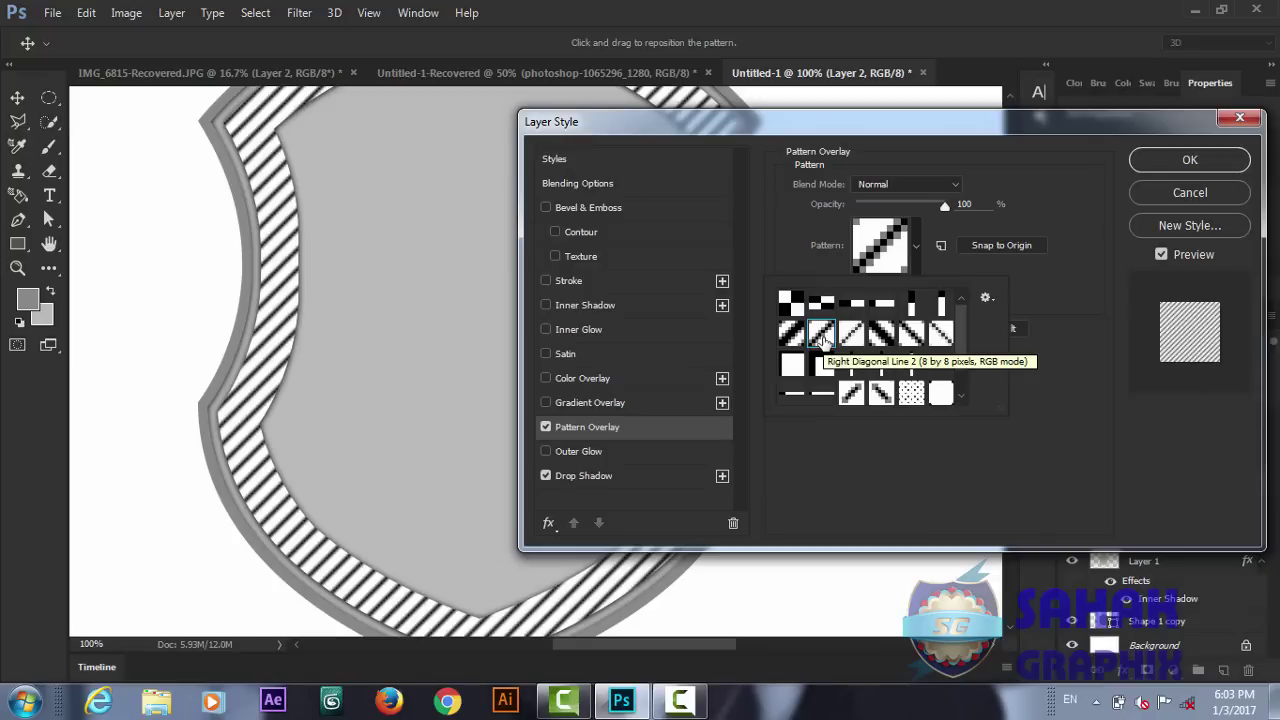
pyautogui.click(848, 340)
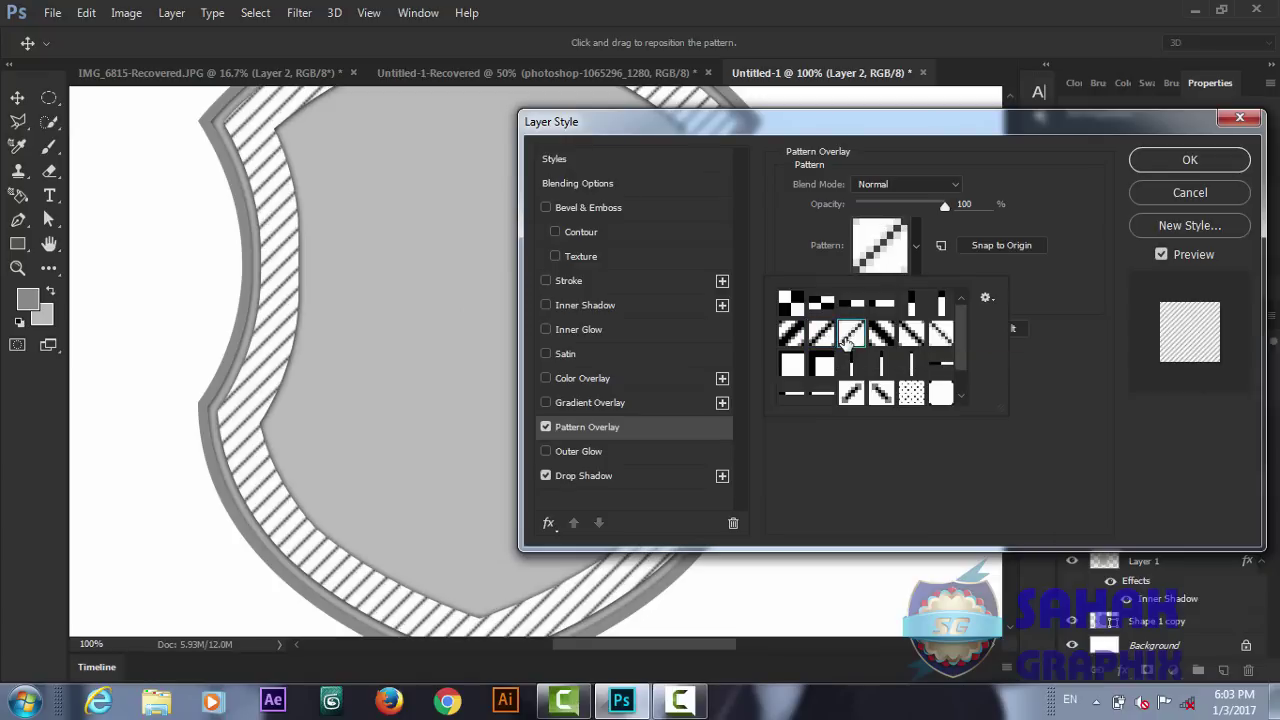
pyautogui.click(912, 336)
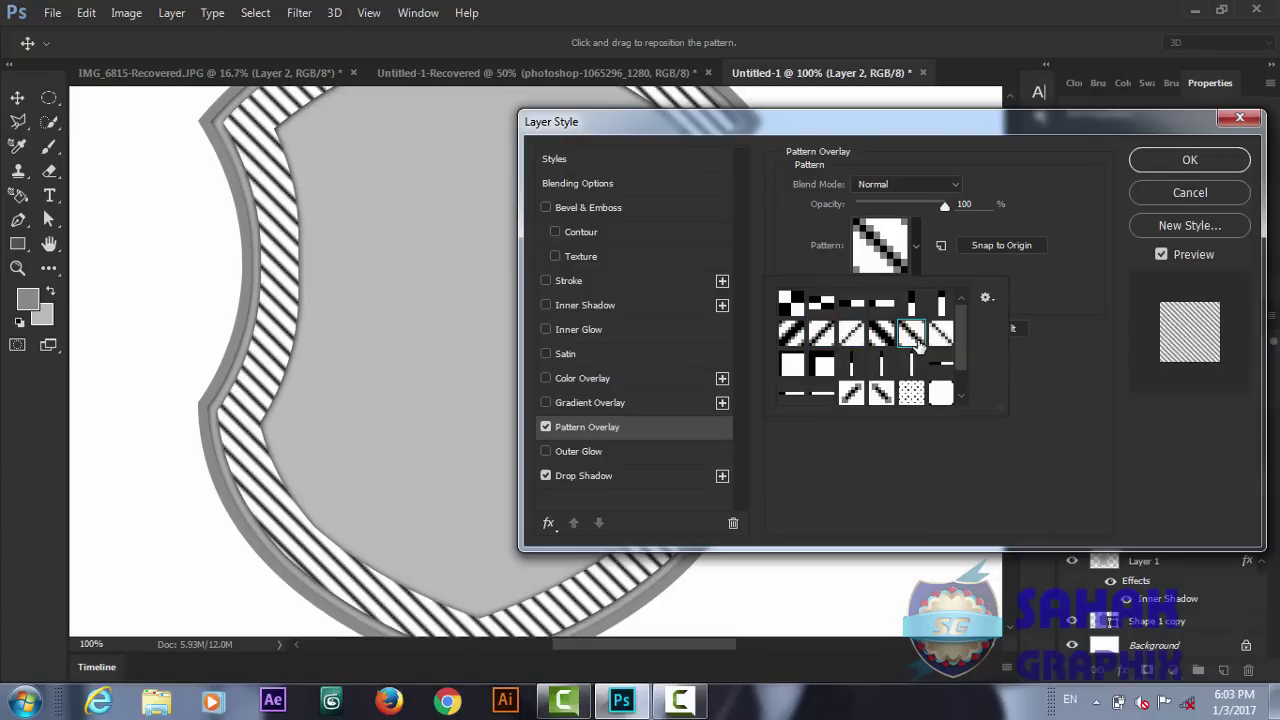
pyautogui.click(941, 337)
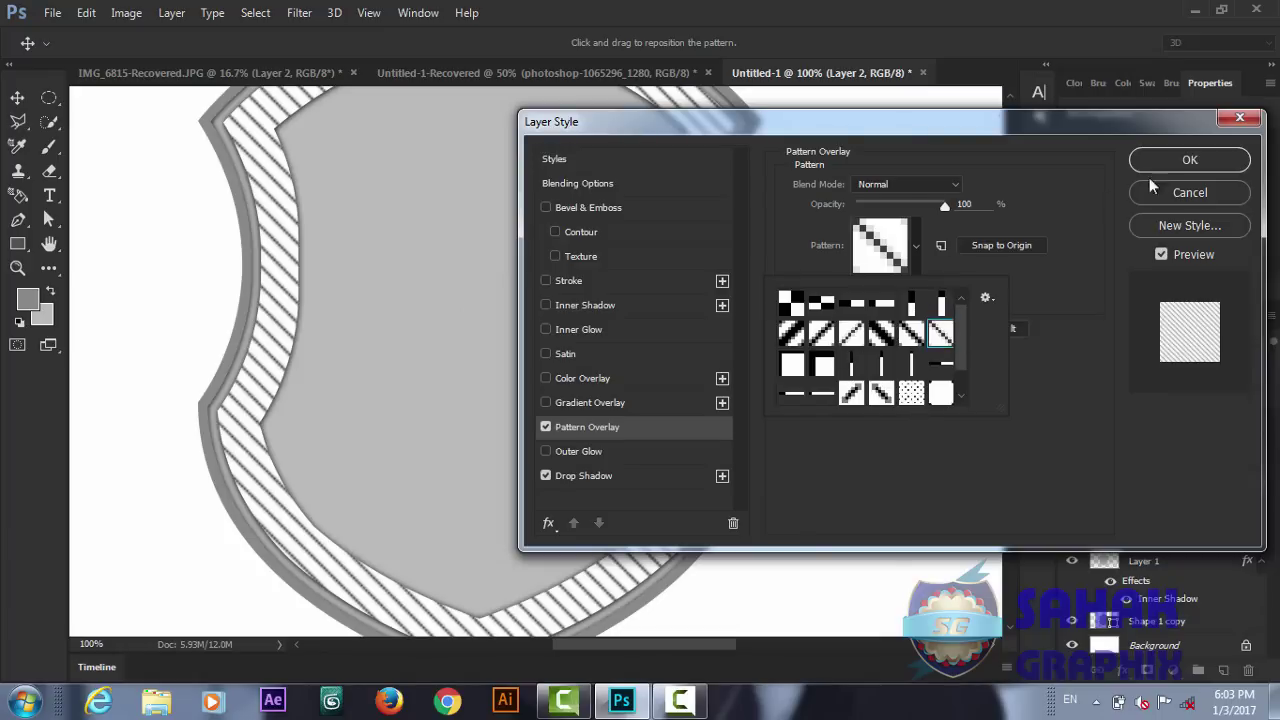
pyautogui.click(1176, 197)
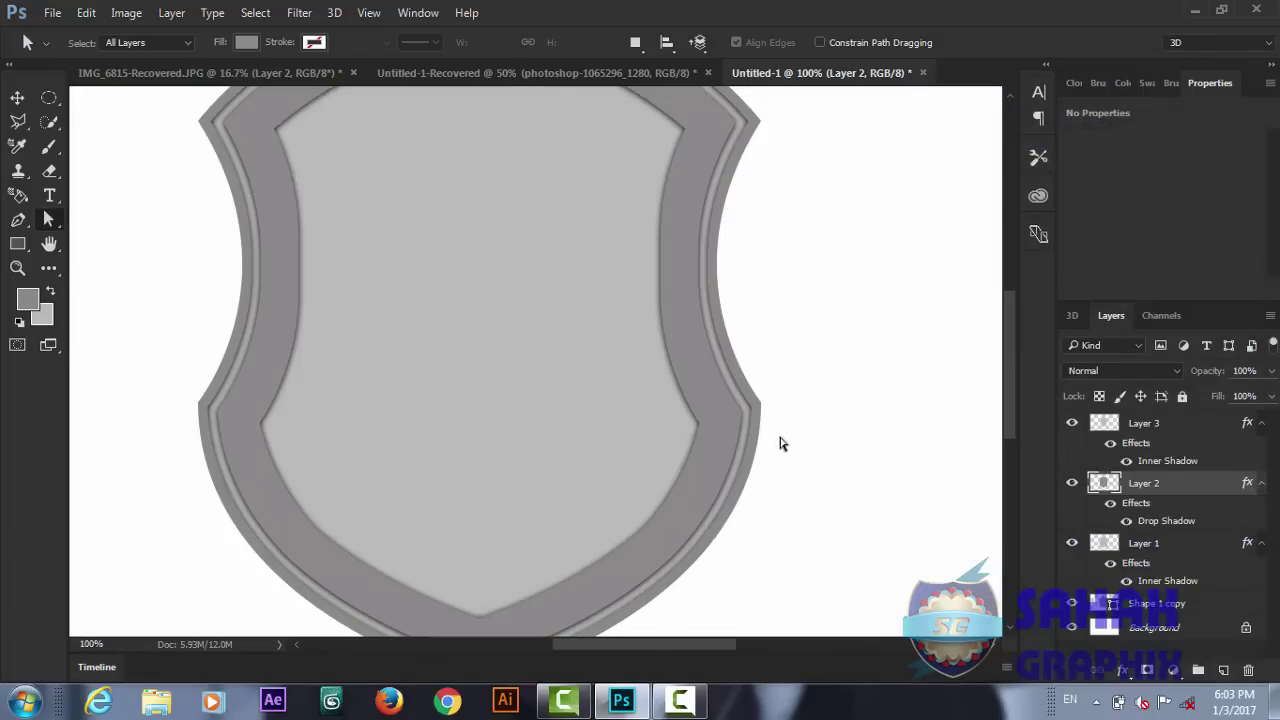
# - Select Layer 1 and add a Pattern Overlay effect
pyautogui.click(736, 471)
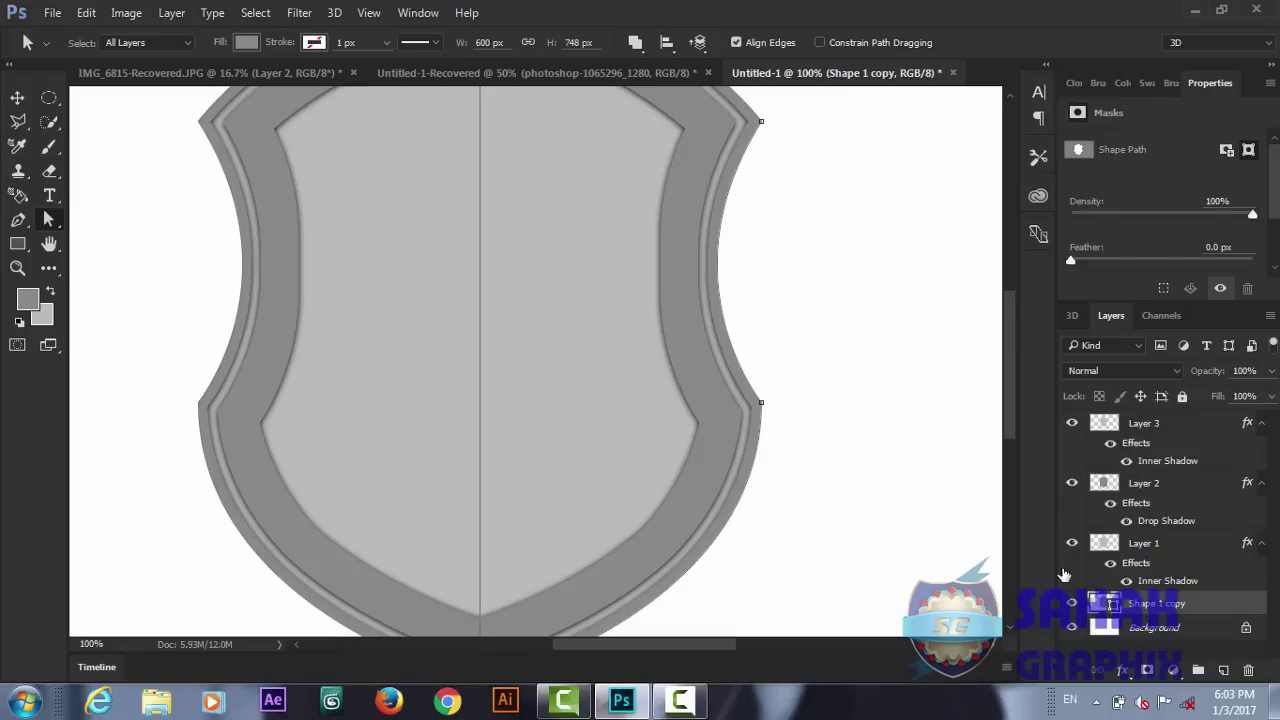
pyautogui.click(1127, 545)
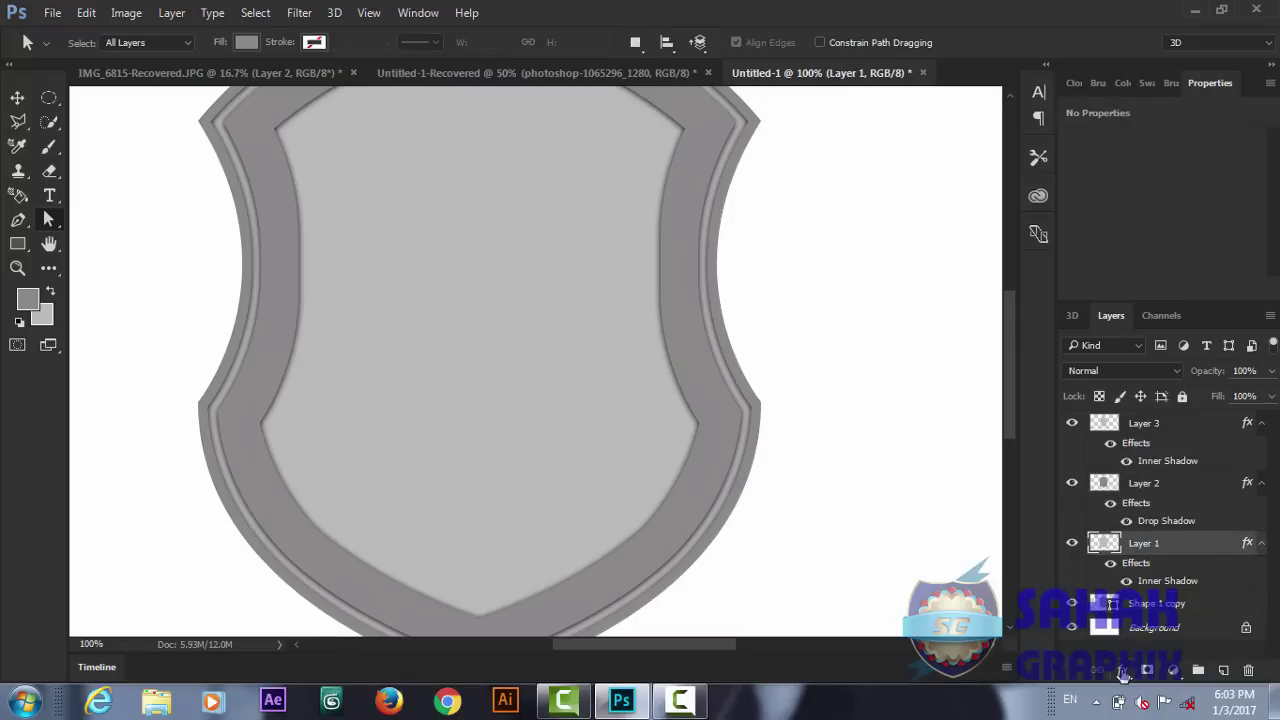
pyautogui.click(1123, 673)
pyautogui.press('Escape')
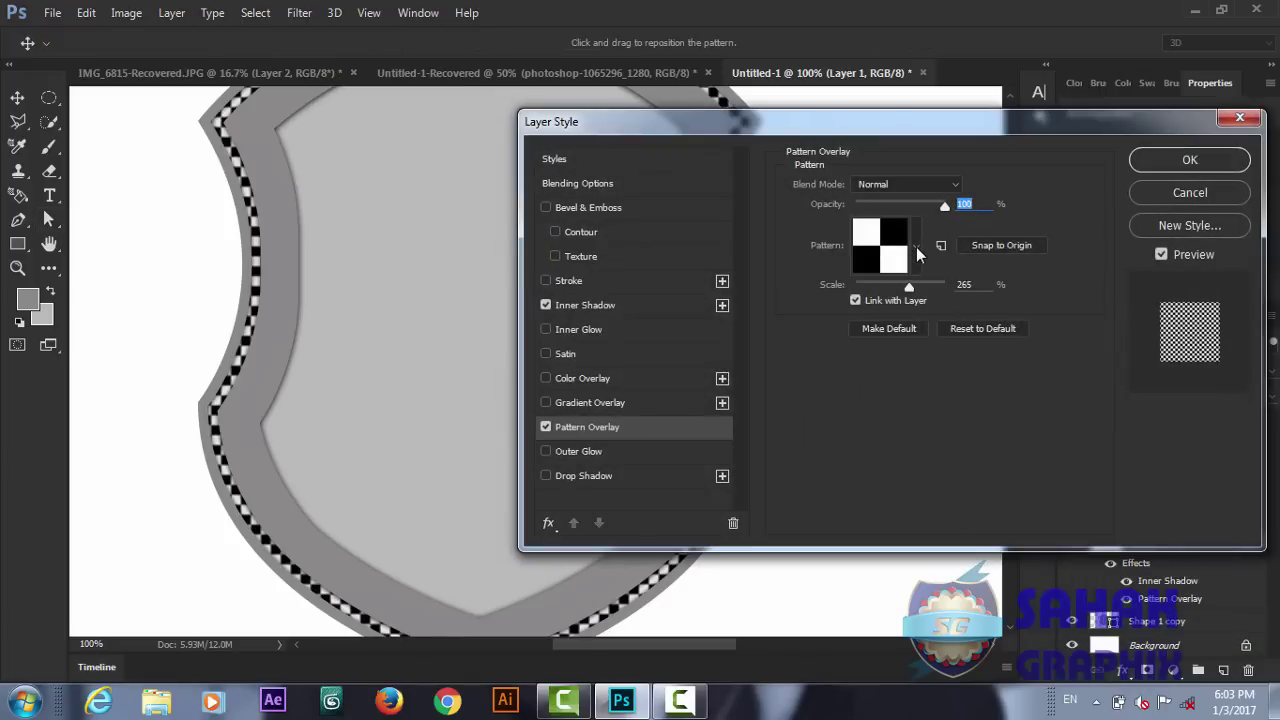
# - Choose a light diagonal stripe pattern at 100% scale, viewed at 200% zoom
pyautogui.click(917, 250)
pyautogui.click(909, 334)
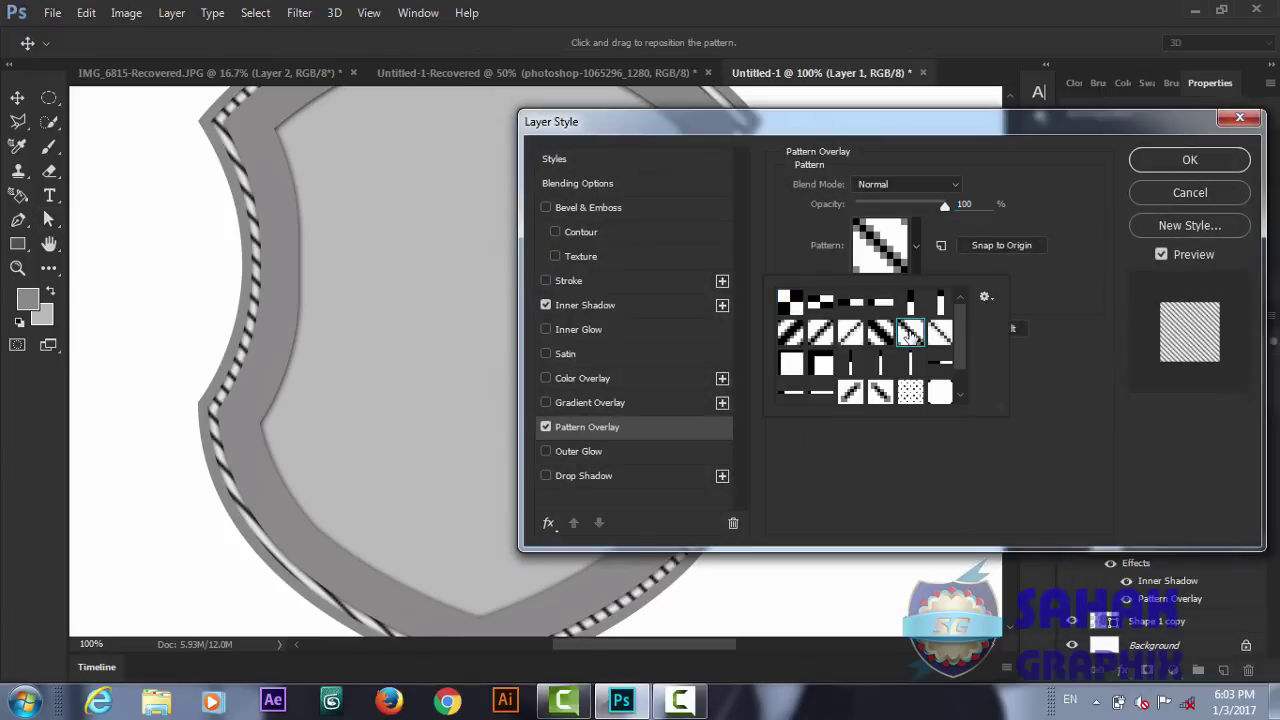
pyautogui.click(851, 334)
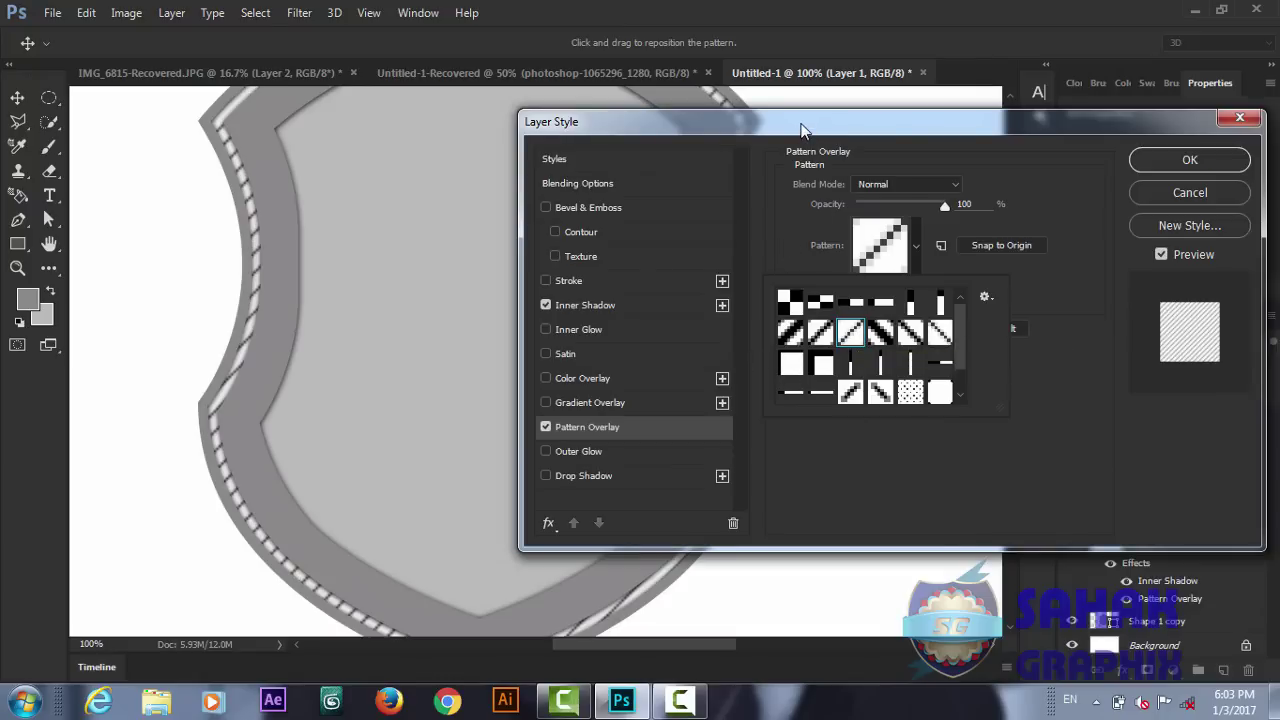
pyautogui.moveTo(801, 130)
pyautogui.mouseDown()
pyautogui.moveTo(860, 215)
pyautogui.moveTo(827, 190)
pyautogui.mouseUp()
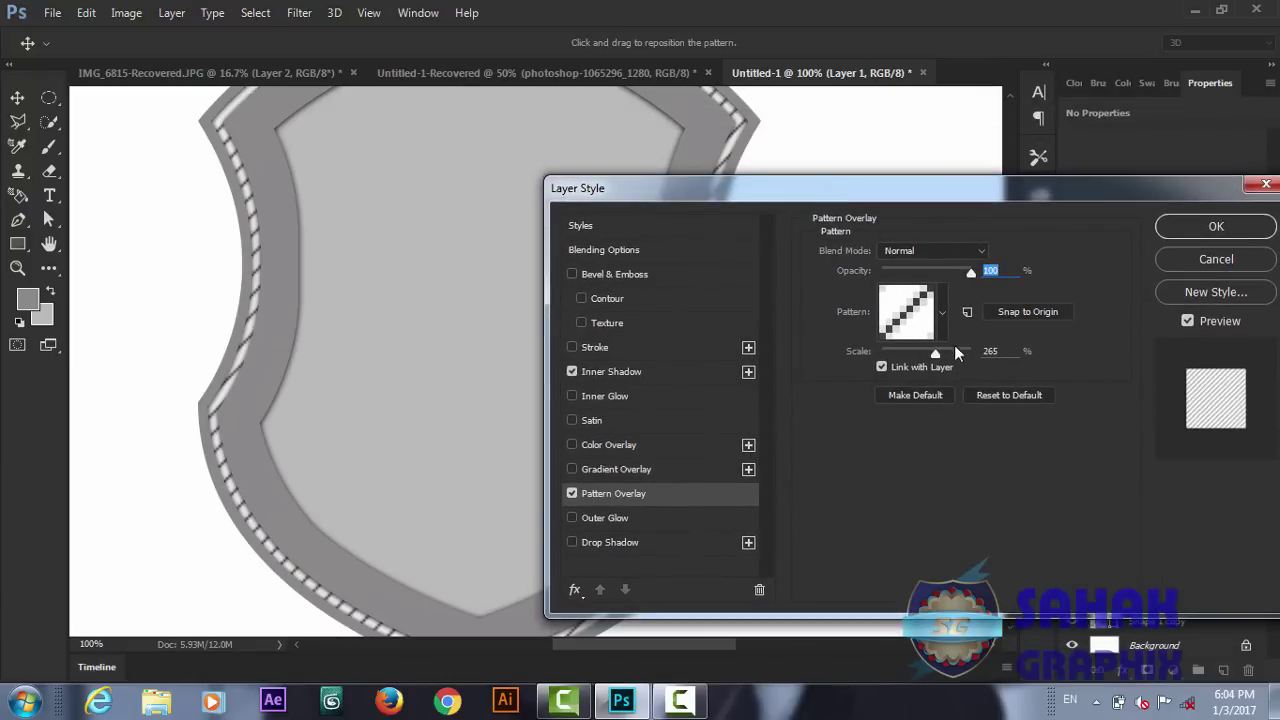
pyautogui.moveTo(935, 354); pyautogui.dragTo(929, 355)
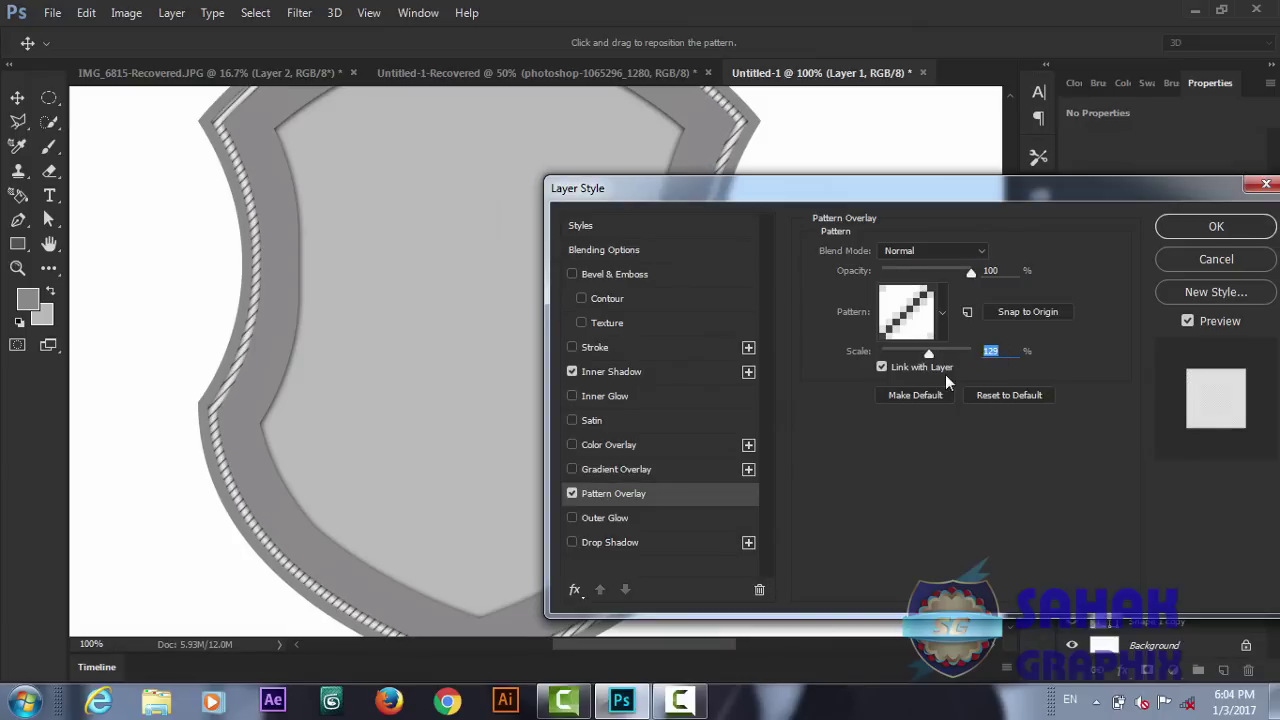
pyautogui.write('100')
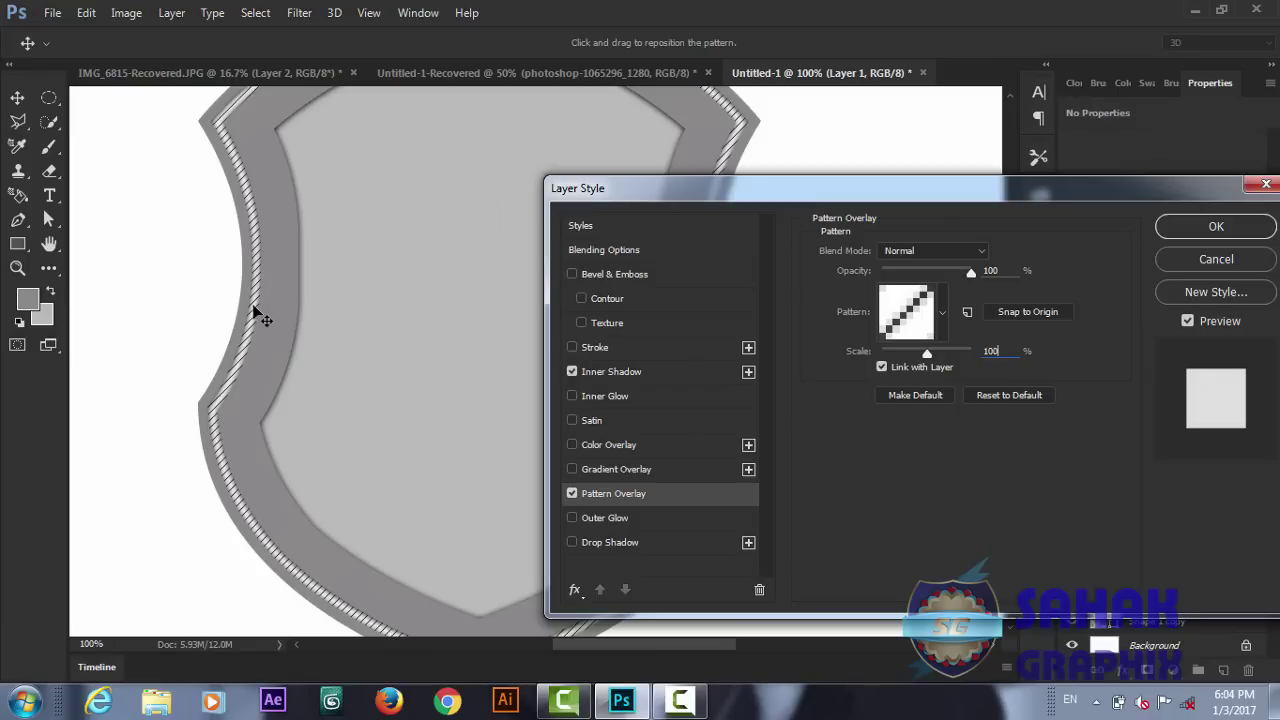
pyautogui.hotkey('ctrl', '+')
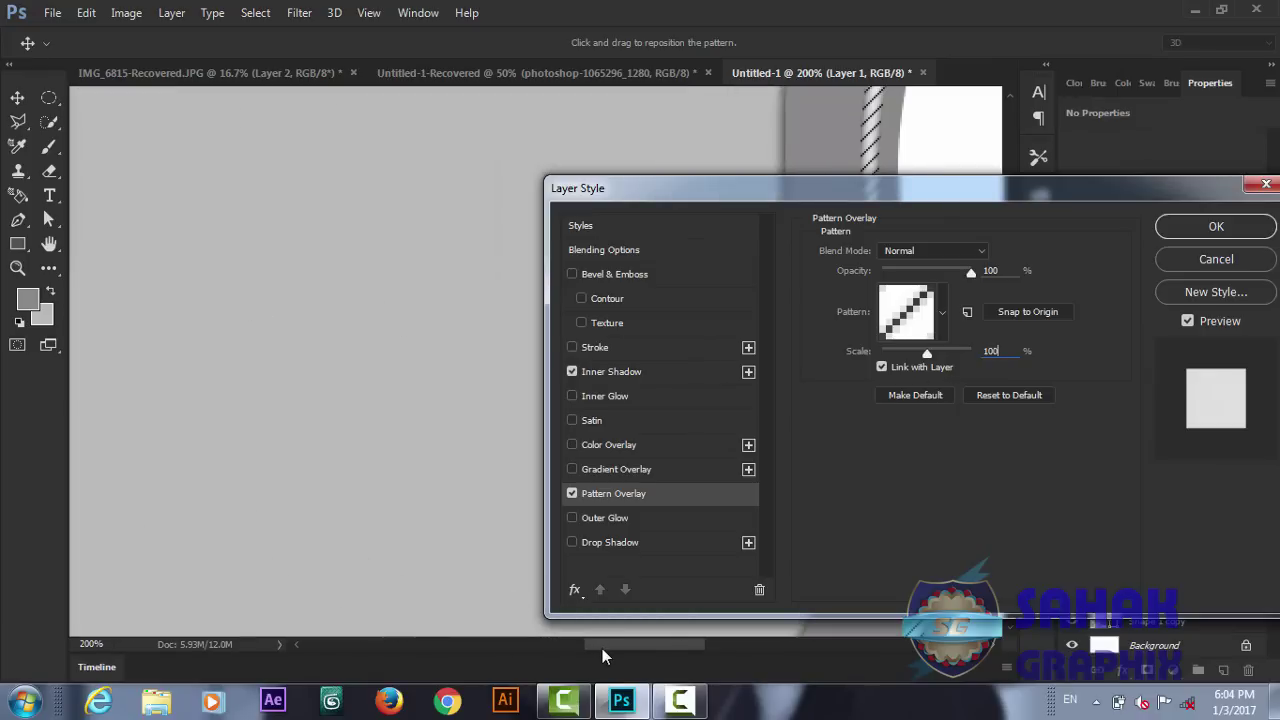
pyautogui.moveTo(602, 648); pyautogui.dragTo(558, 646)
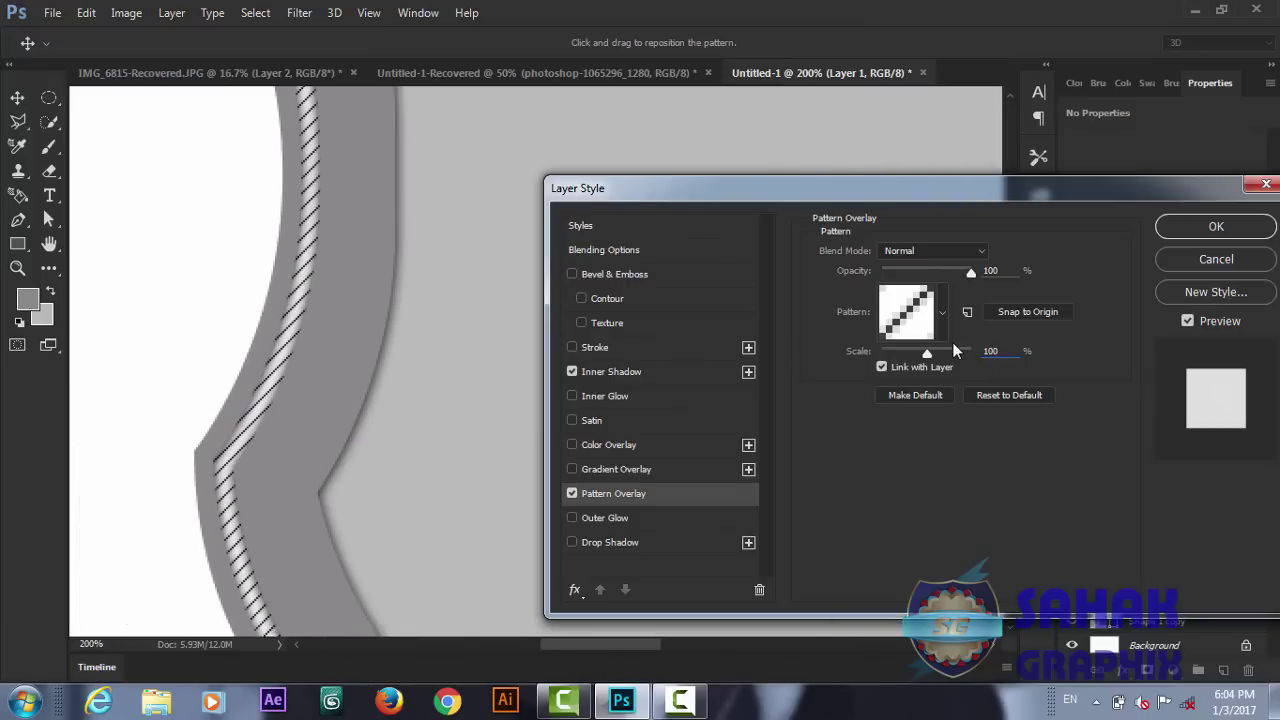
pyautogui.click(572, 469)
# - Set the Gradient Overlay to the gold preset, Multiply blend, Reflected style
pyautogui.click(597, 467)
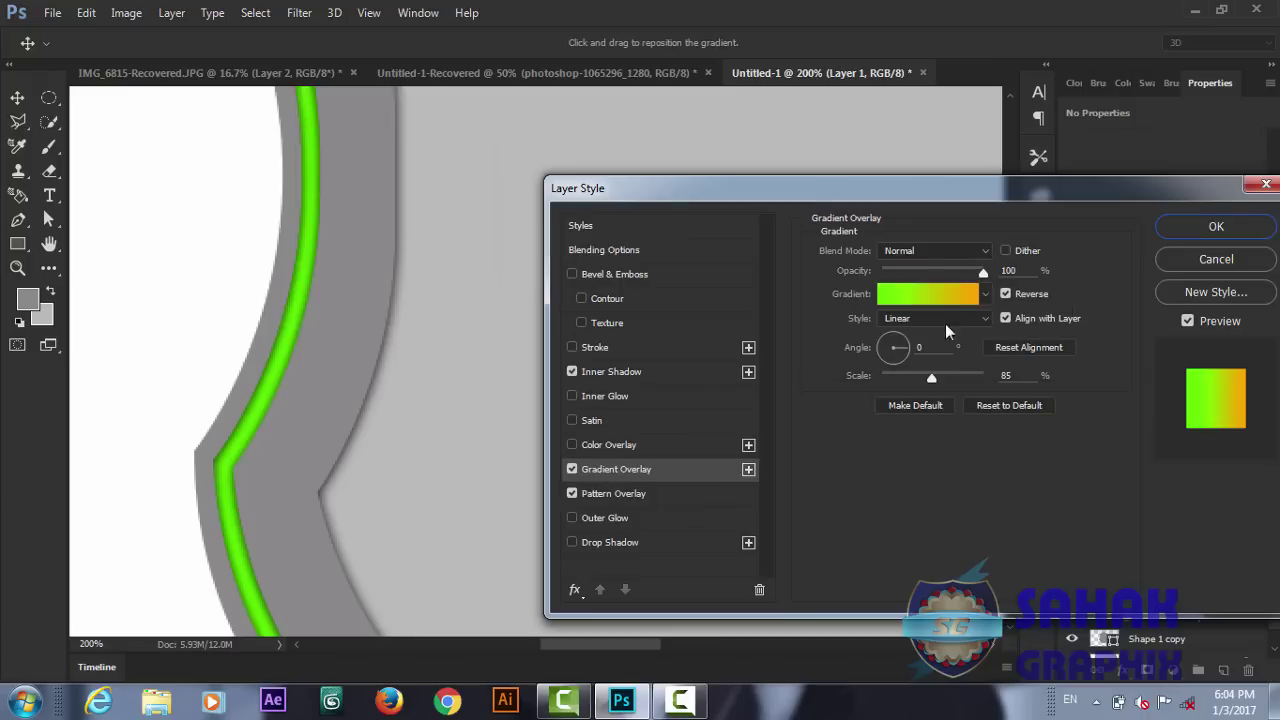
pyautogui.click(987, 295)
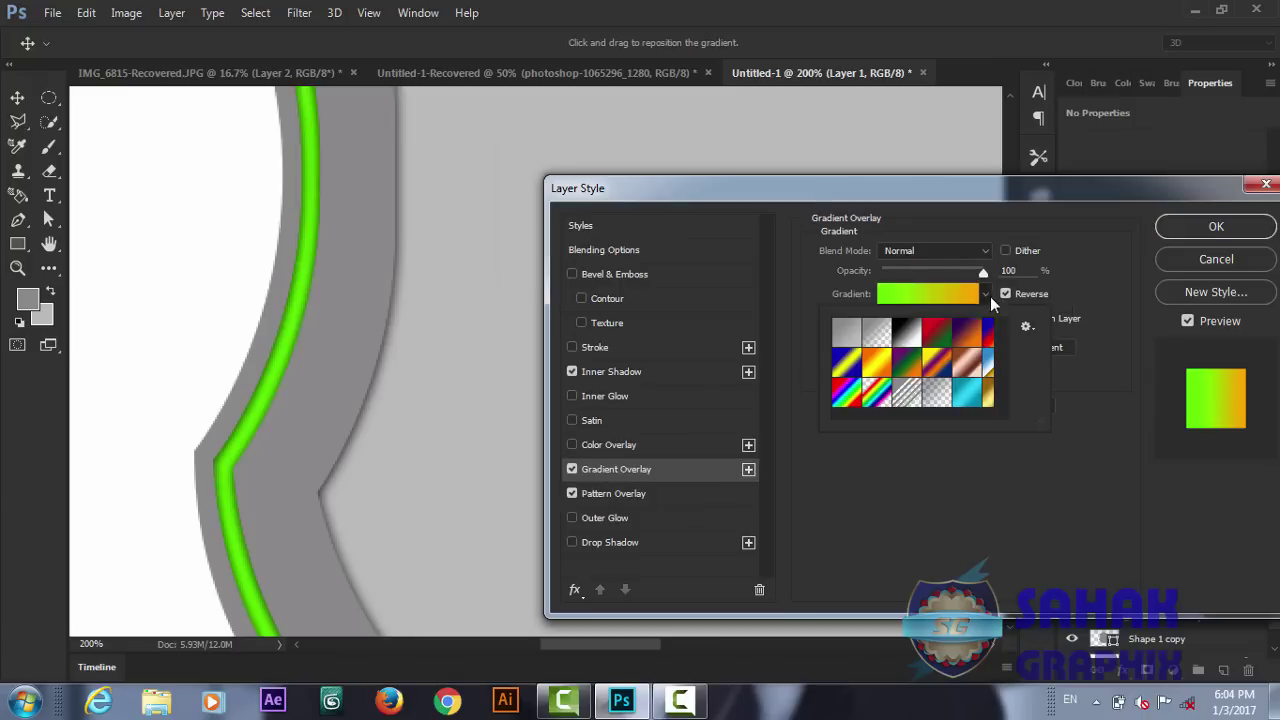
pyautogui.click(988, 396)
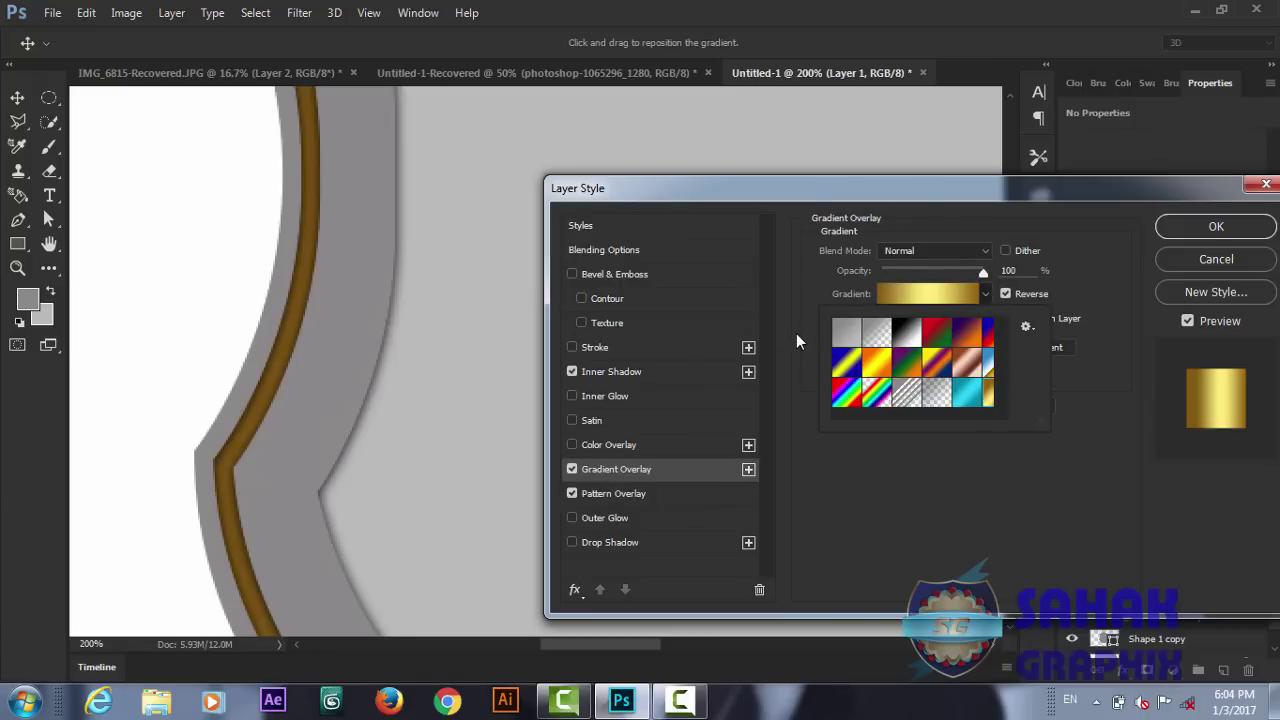
pyautogui.click(972, 249)
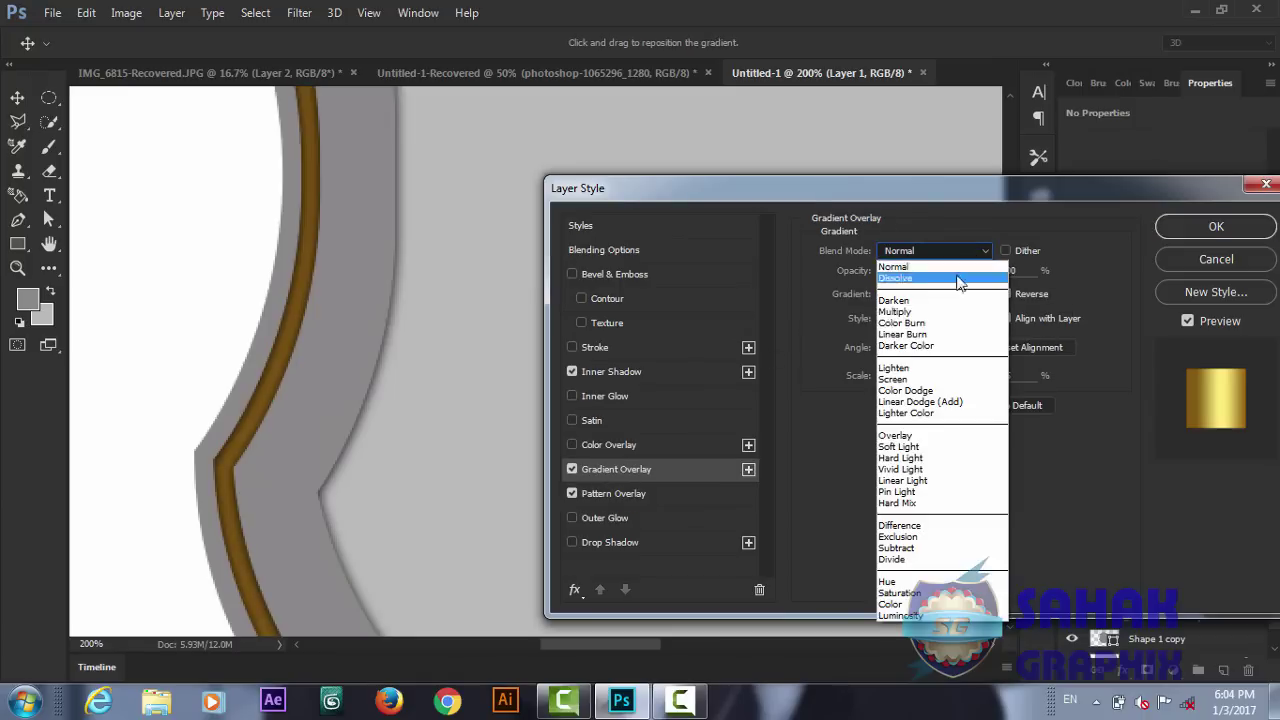
pyautogui.click(897, 312)
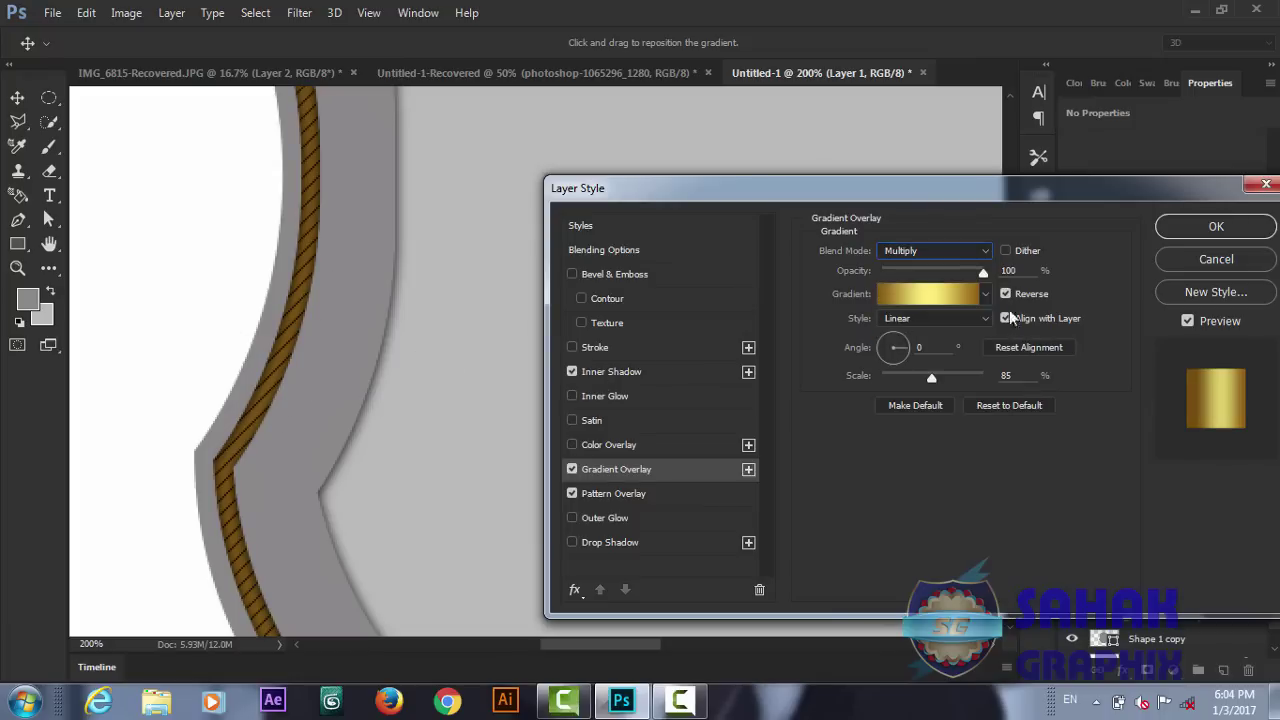
pyautogui.click(984, 320)
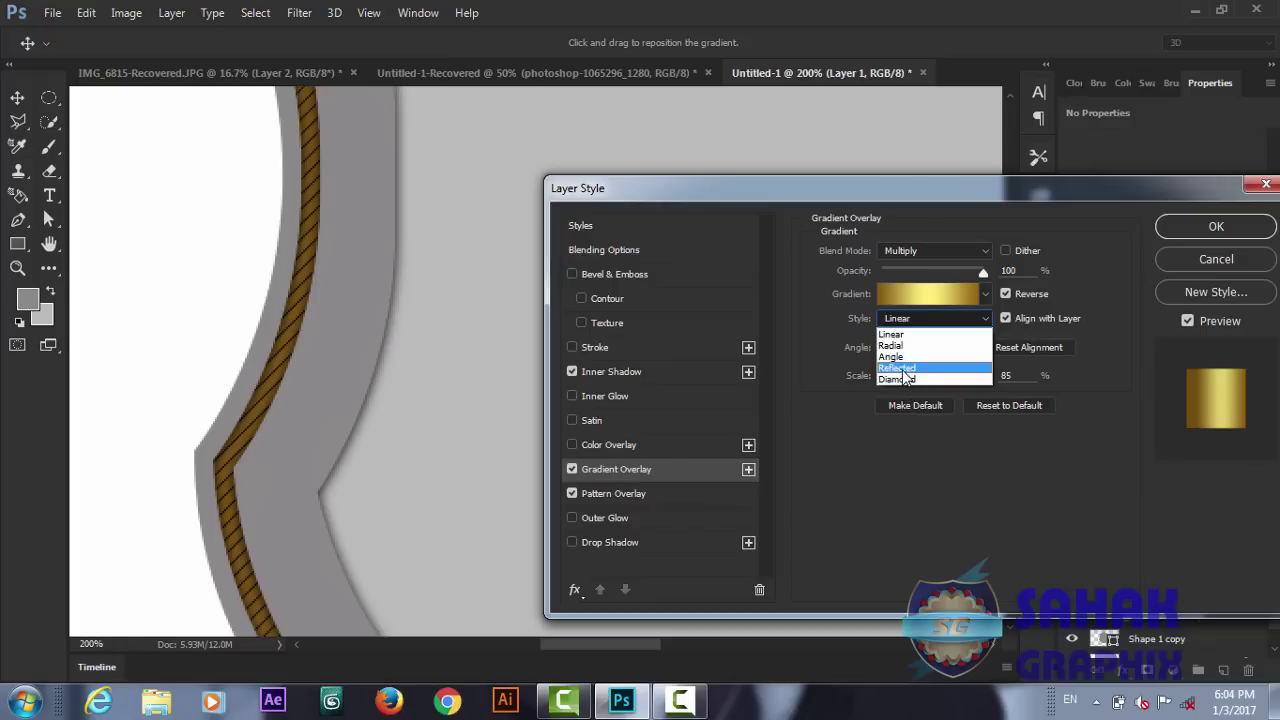
pyautogui.click(904, 369)
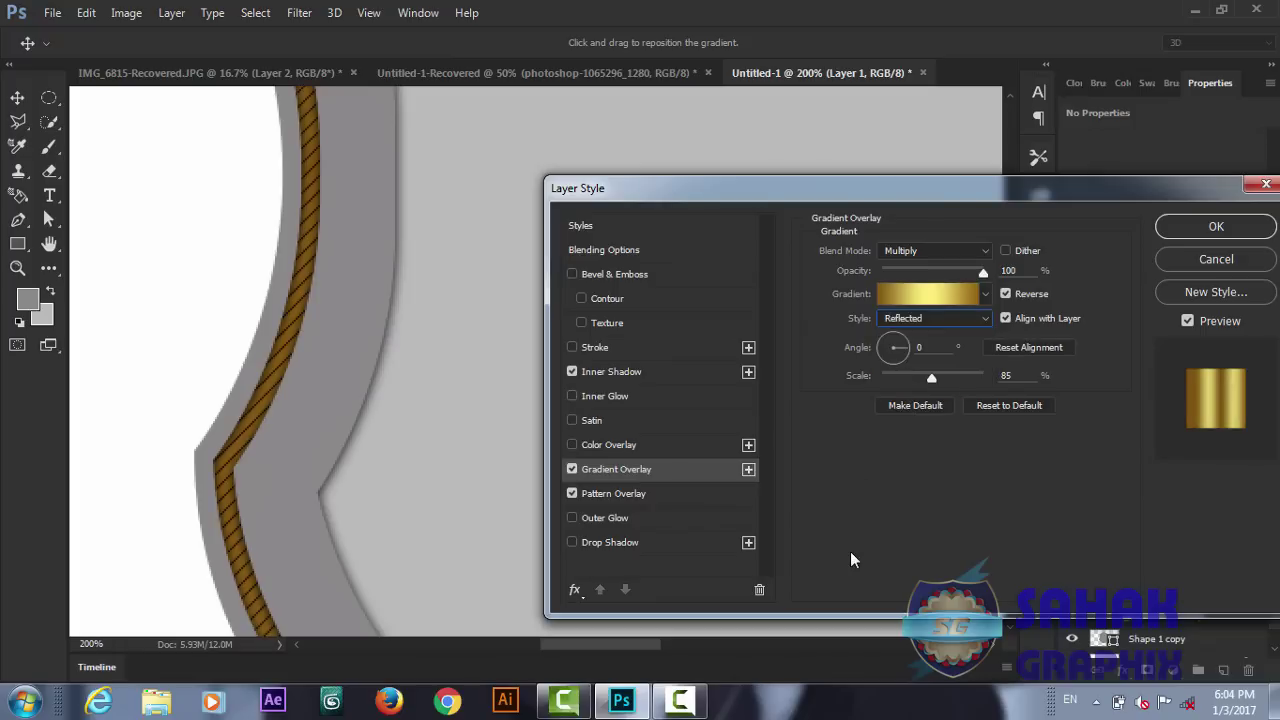
# - Set the gradient angle to 45° and scale to 105%, then apply the style
pyautogui.hotkey('ctrl', '-')
pyautogui.hotkey('ctrl', '-')
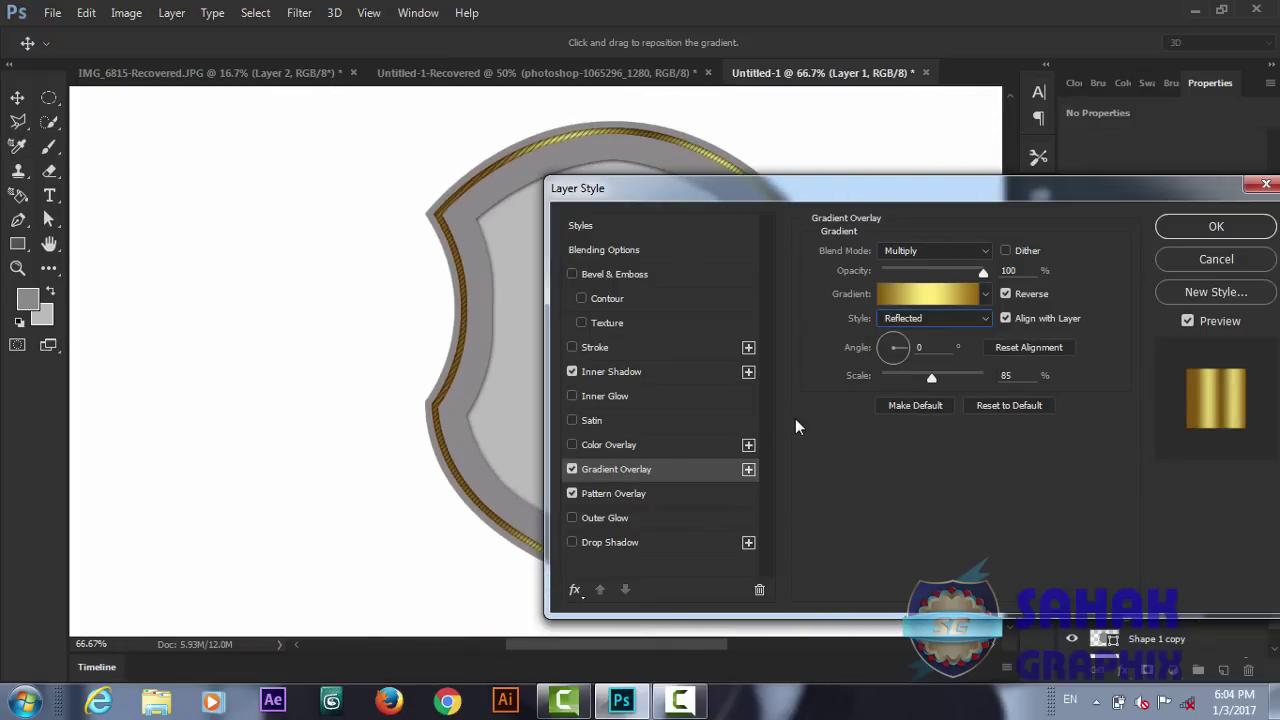
pyautogui.moveTo(711, 199)
pyautogui.mouseDown()
pyautogui.moveTo(1011, 200)
pyautogui.moveTo(943, 165)
pyautogui.mouseUp()
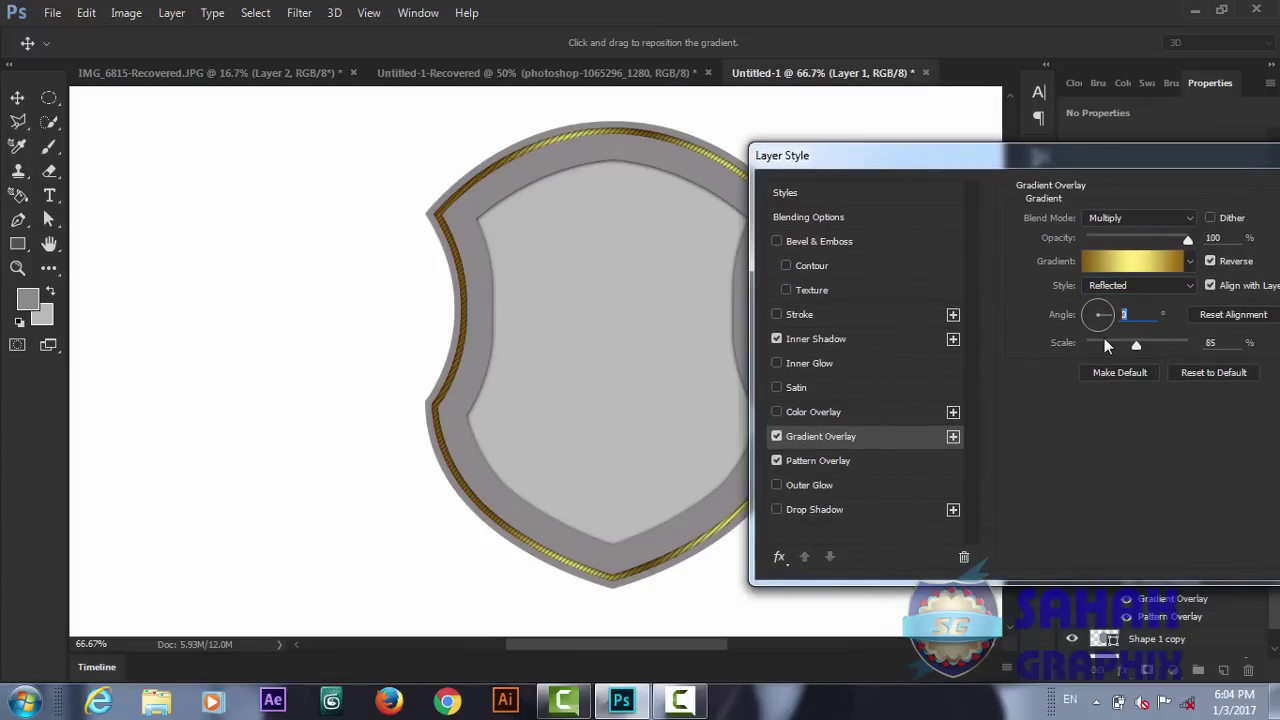
pyautogui.write('45')
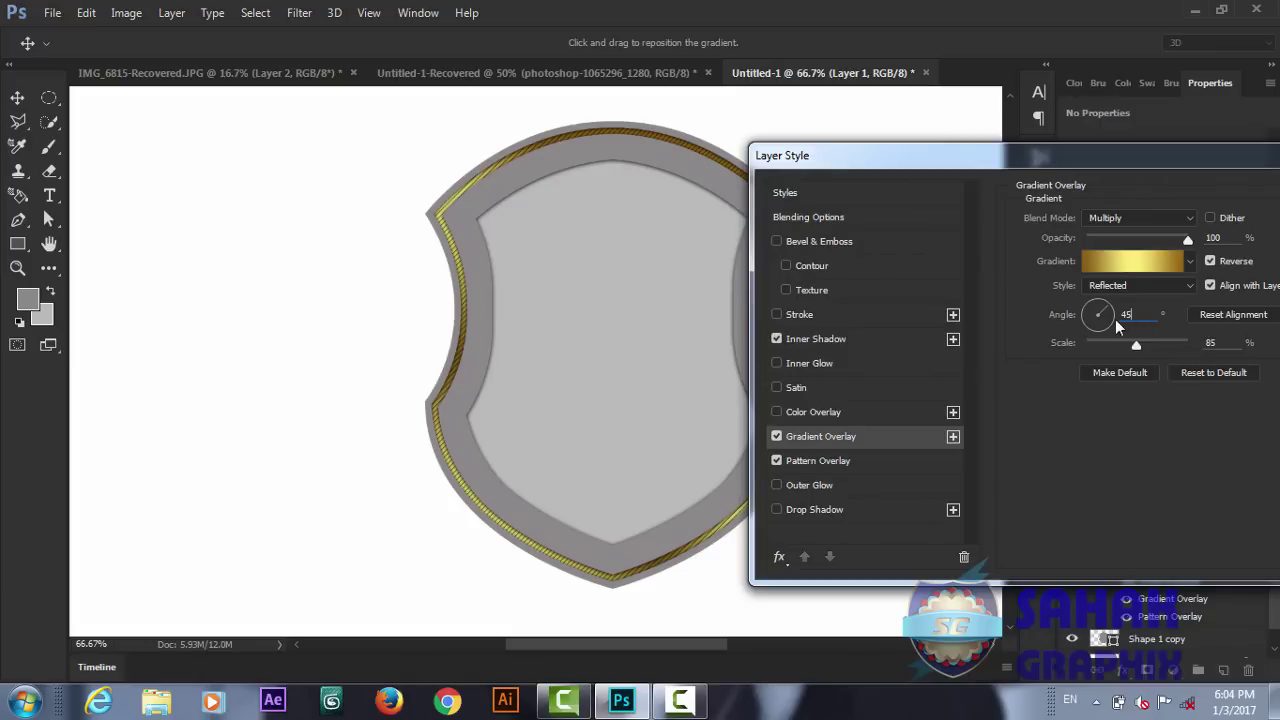
pyautogui.moveTo(1136, 346); pyautogui.dragTo(1152, 354)
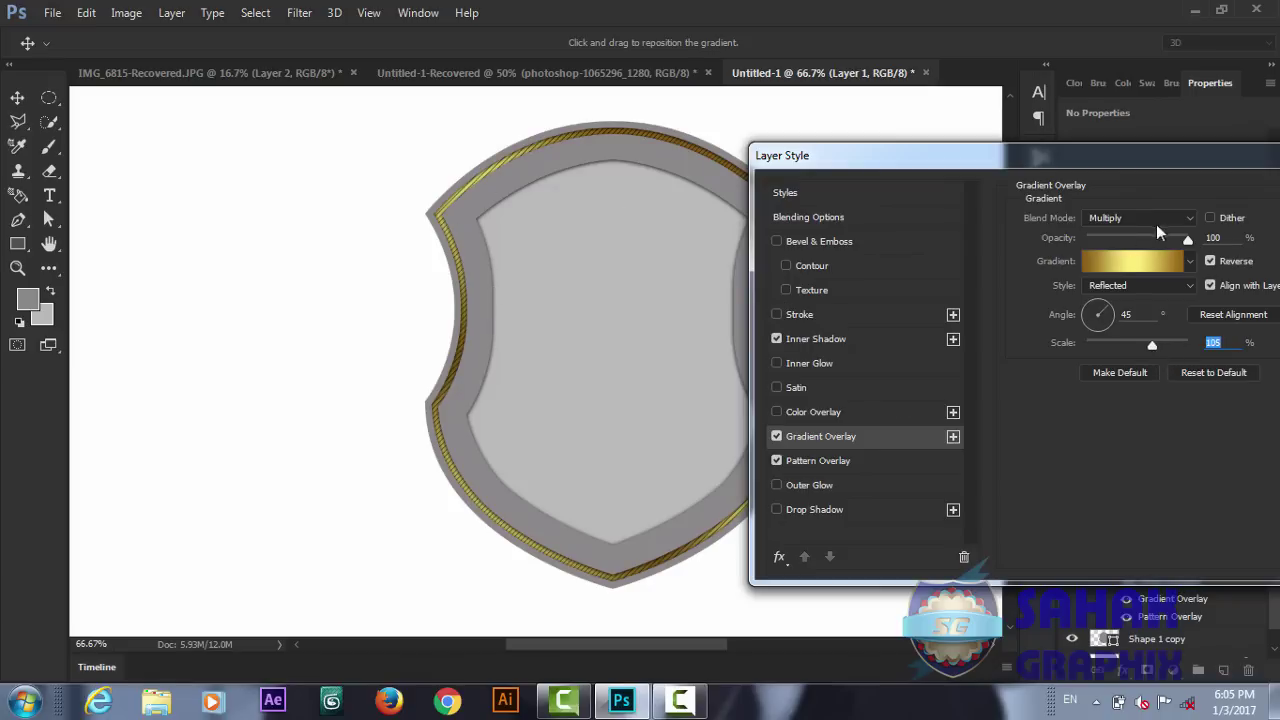
pyautogui.moveTo(1137, 164); pyautogui.dragTo(787, 287)
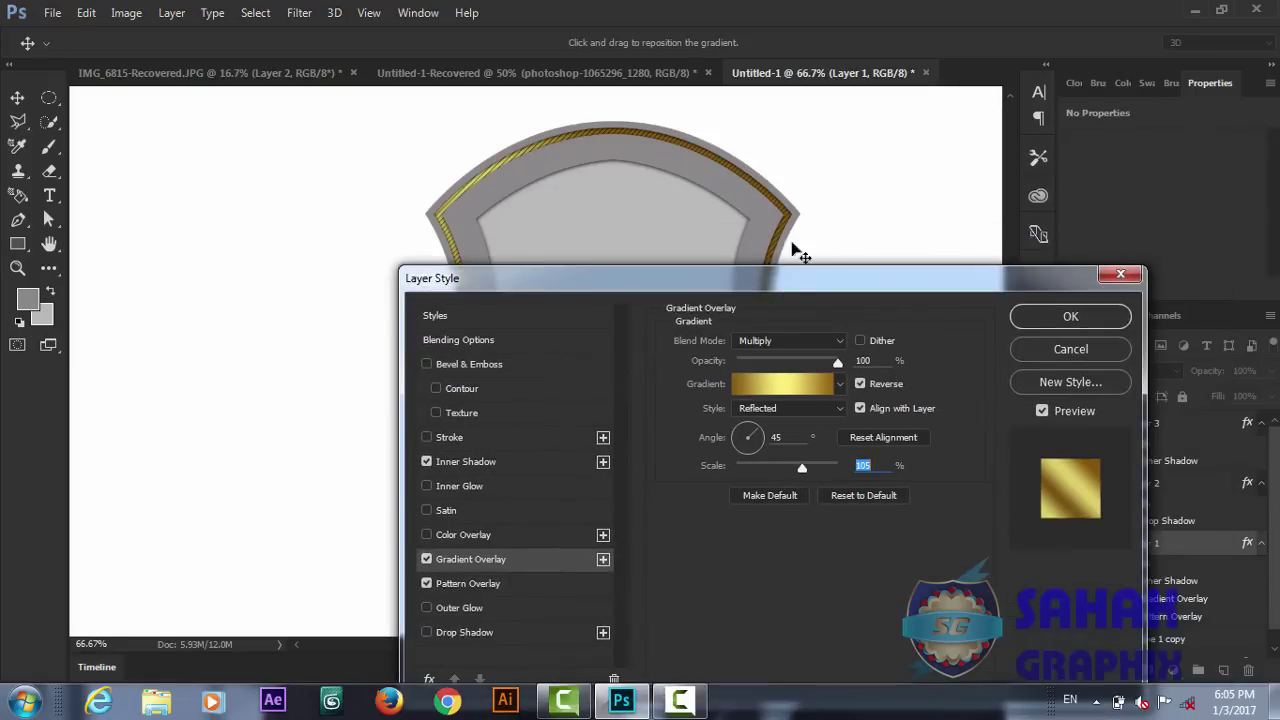
pyautogui.click(1076, 320)
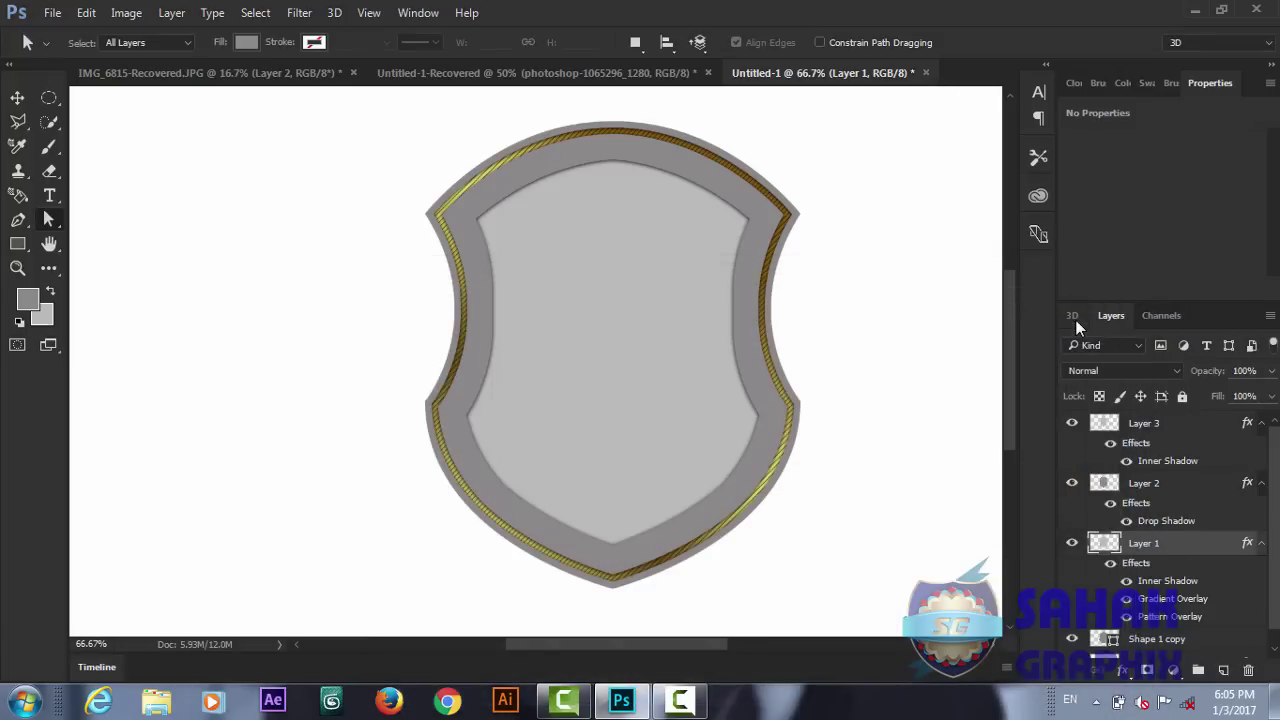
pyautogui.click(660, 435)
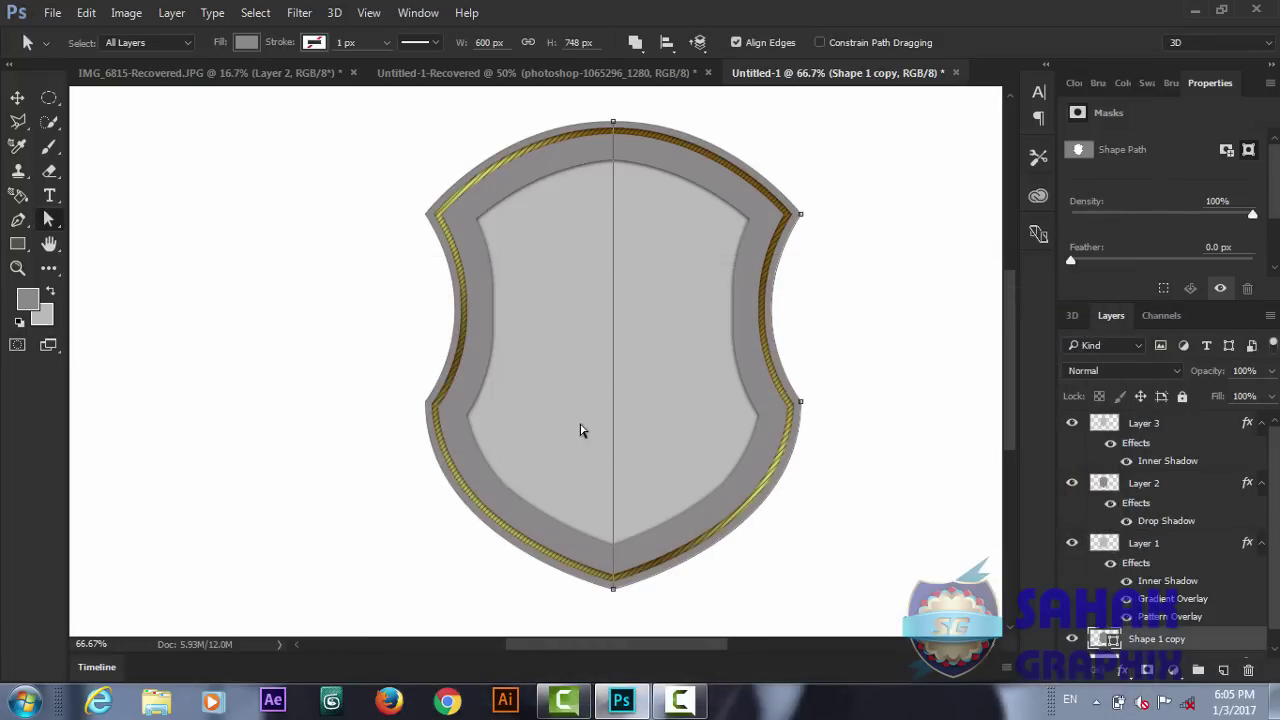
pyautogui.click(1072, 543)
pyautogui.click(1072, 543)
pyautogui.click(1074, 484)
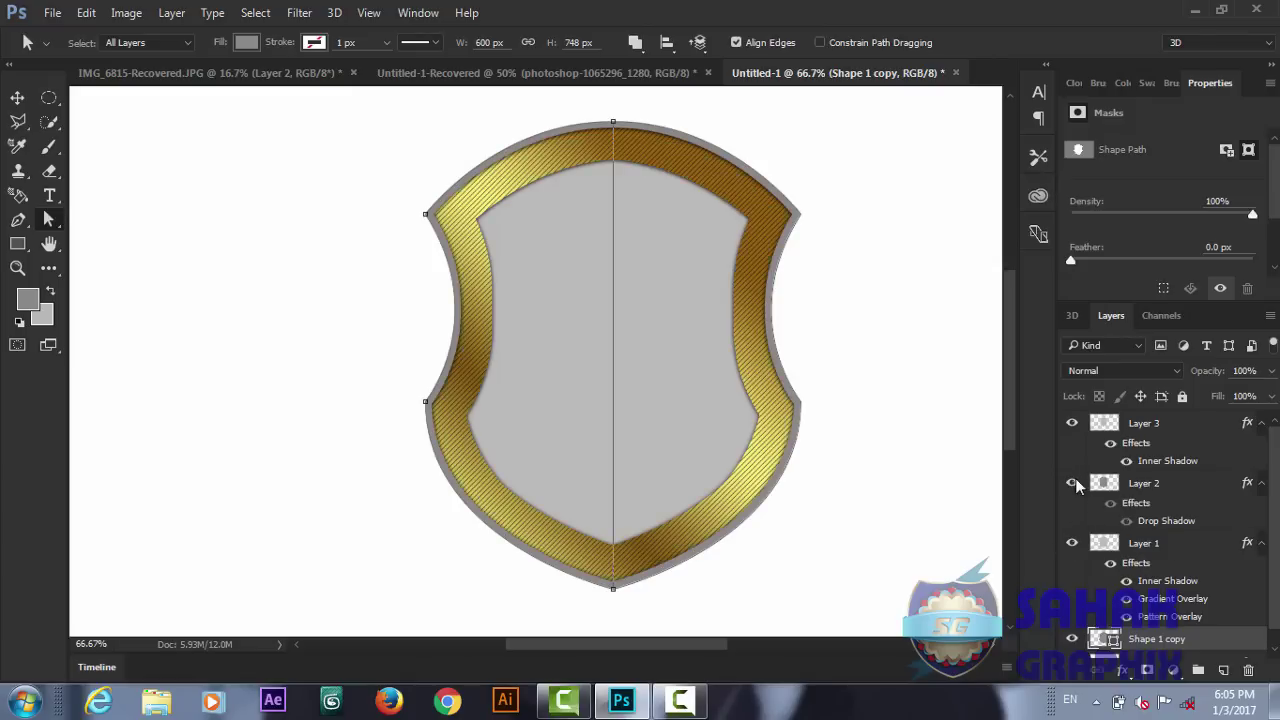
pyautogui.click(1073, 484)
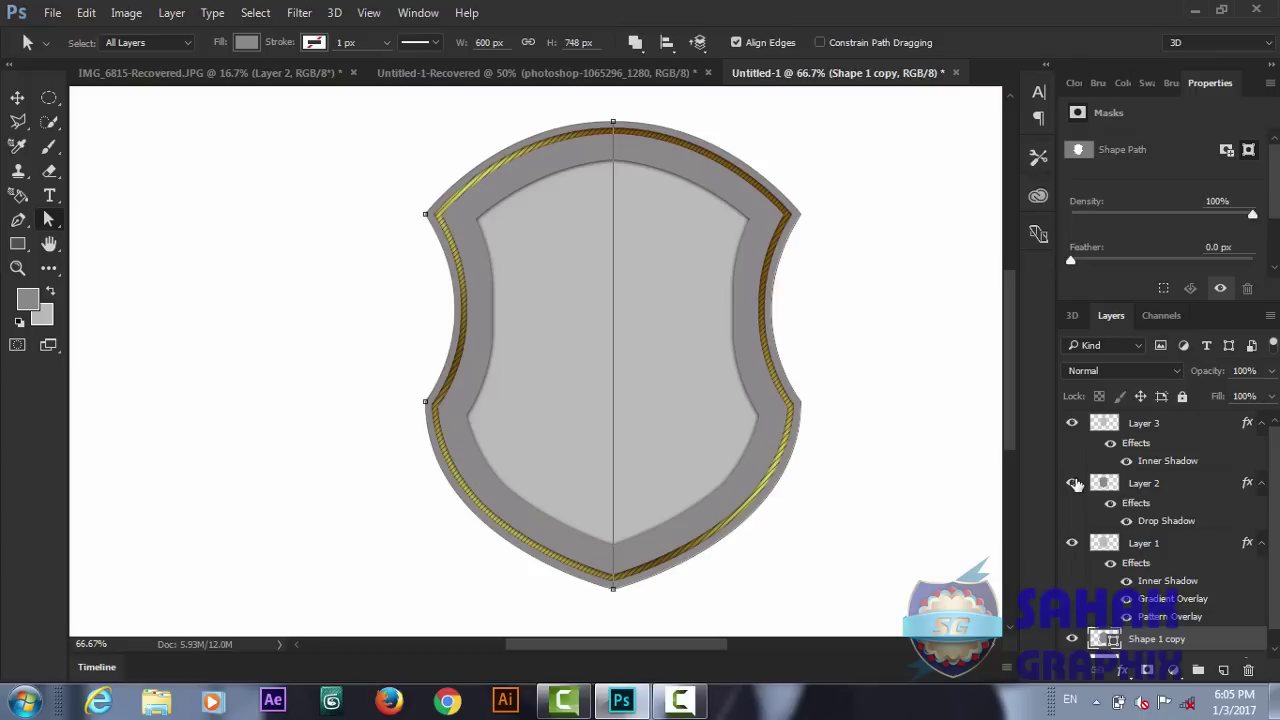
pyautogui.click(1075, 484)
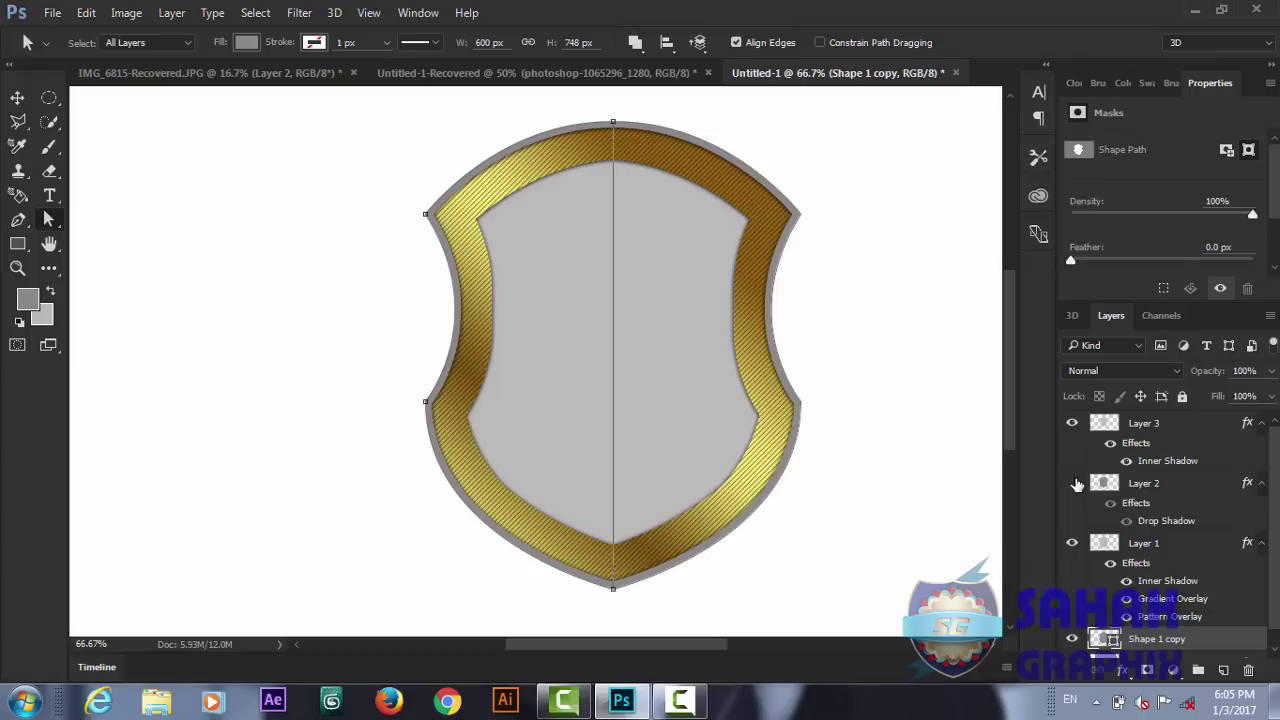
pyautogui.click(1076, 484)
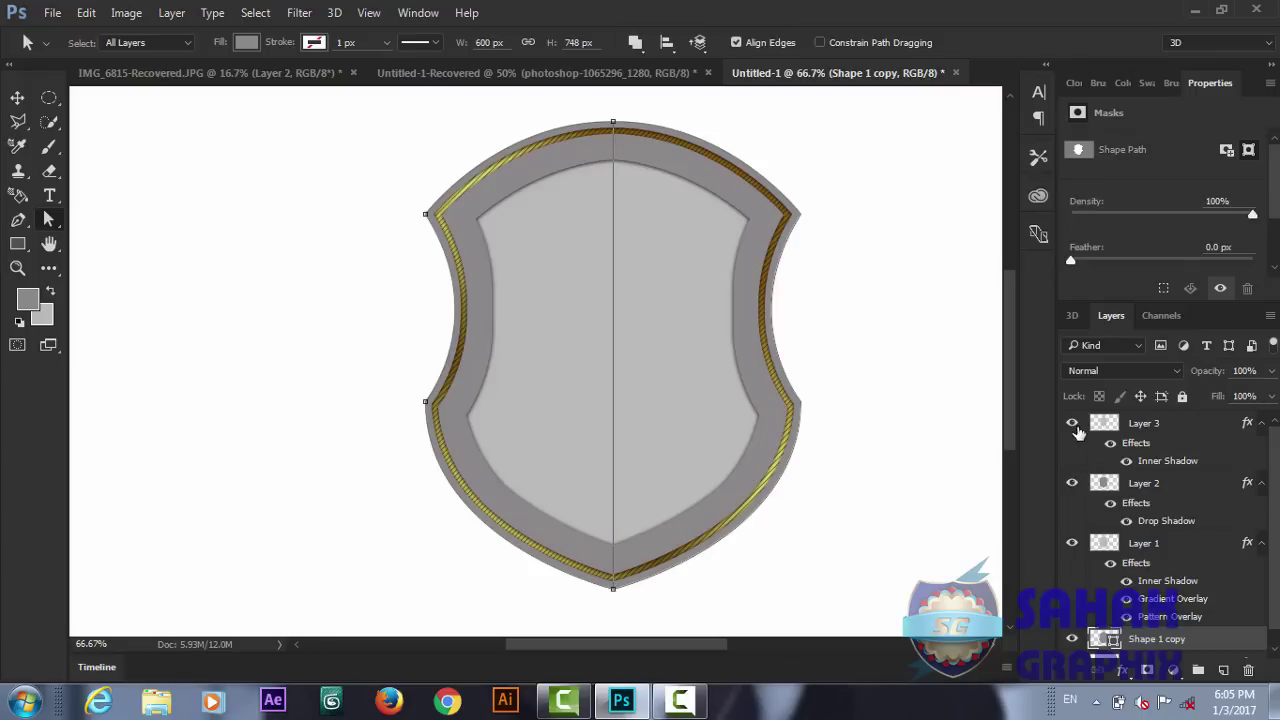
pyautogui.click(1108, 430)
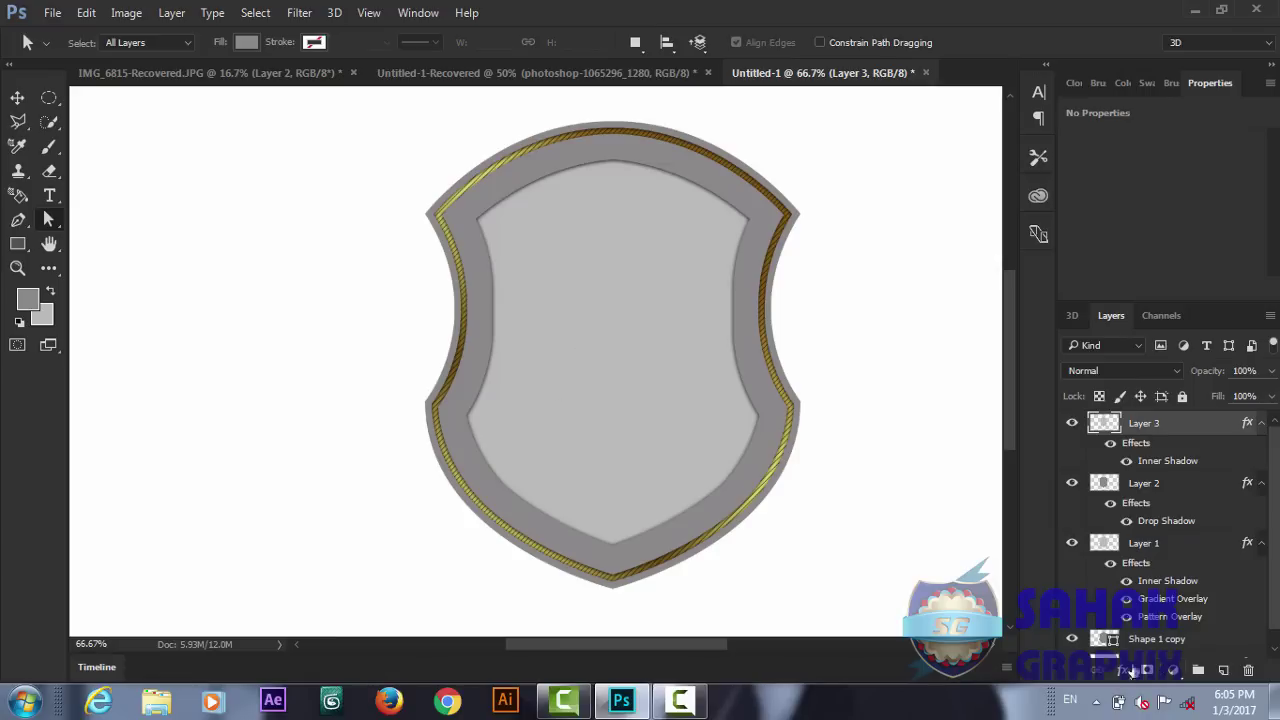
# - Add a diagonal stripe Pattern Overlay to Layer 3
pyautogui.click(1121, 671)
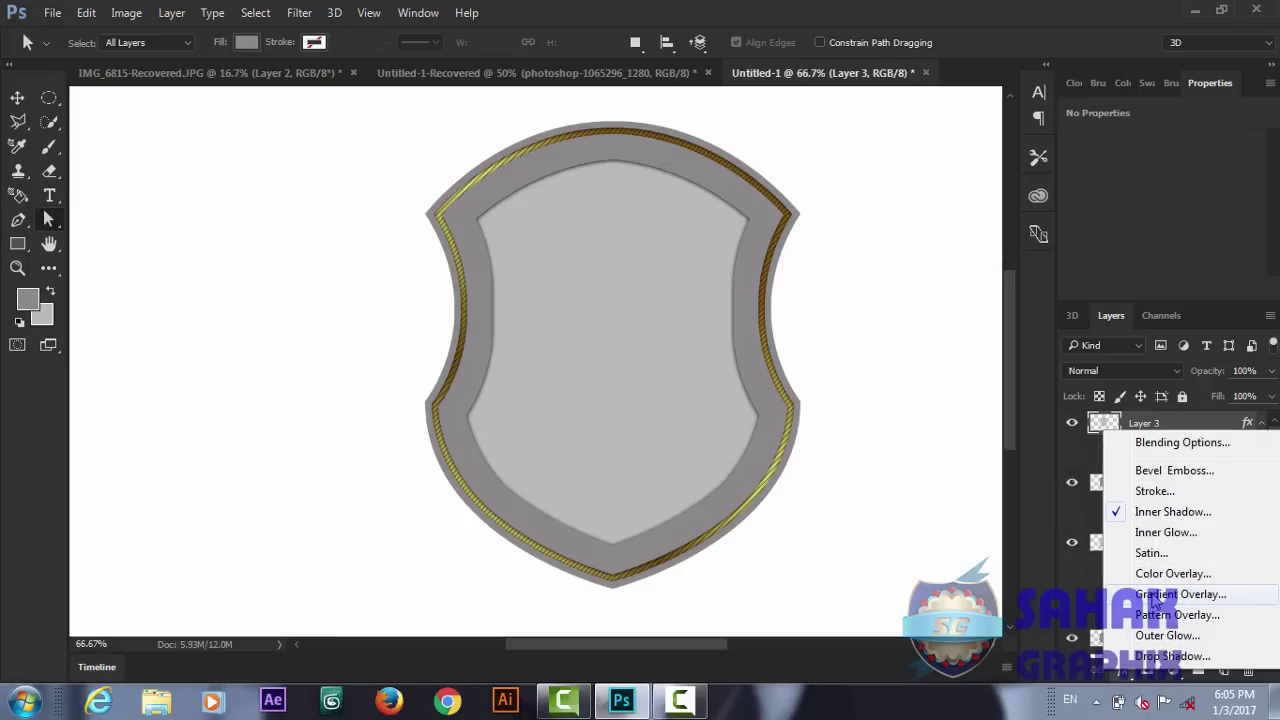
pyautogui.click(1153, 616)
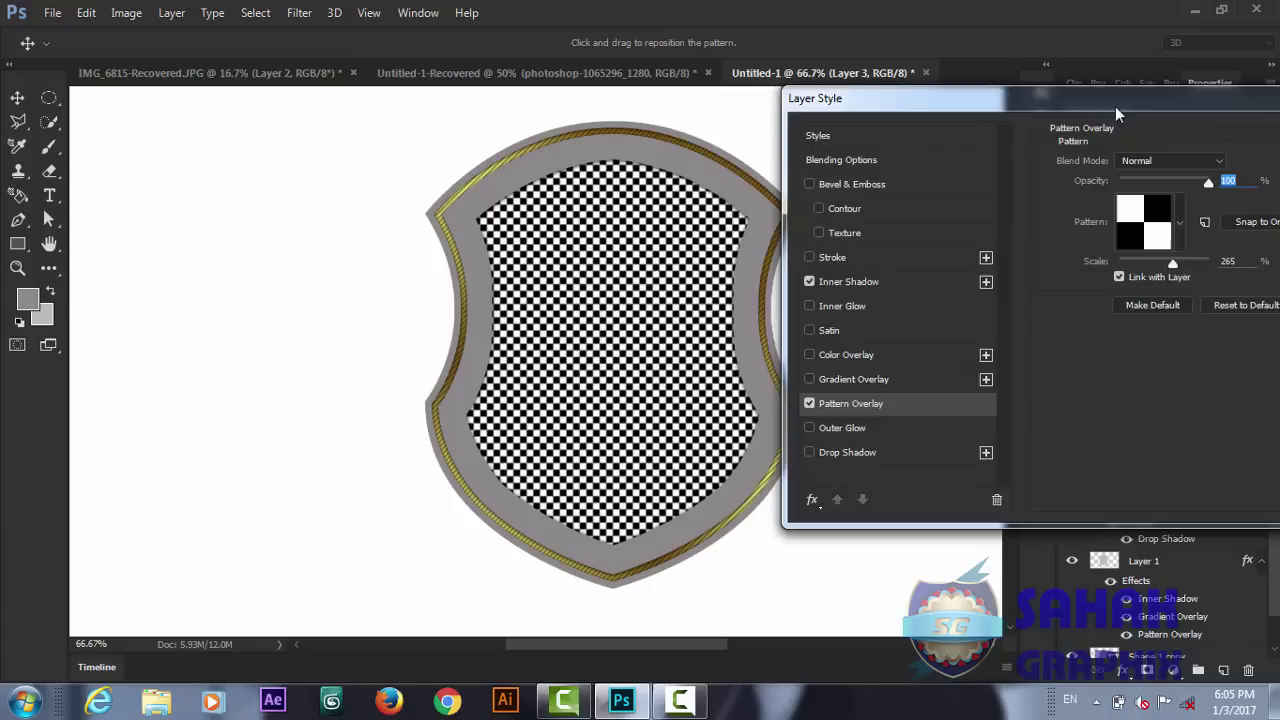
pyautogui.moveTo(602, 103); pyautogui.dragTo(899, 76)
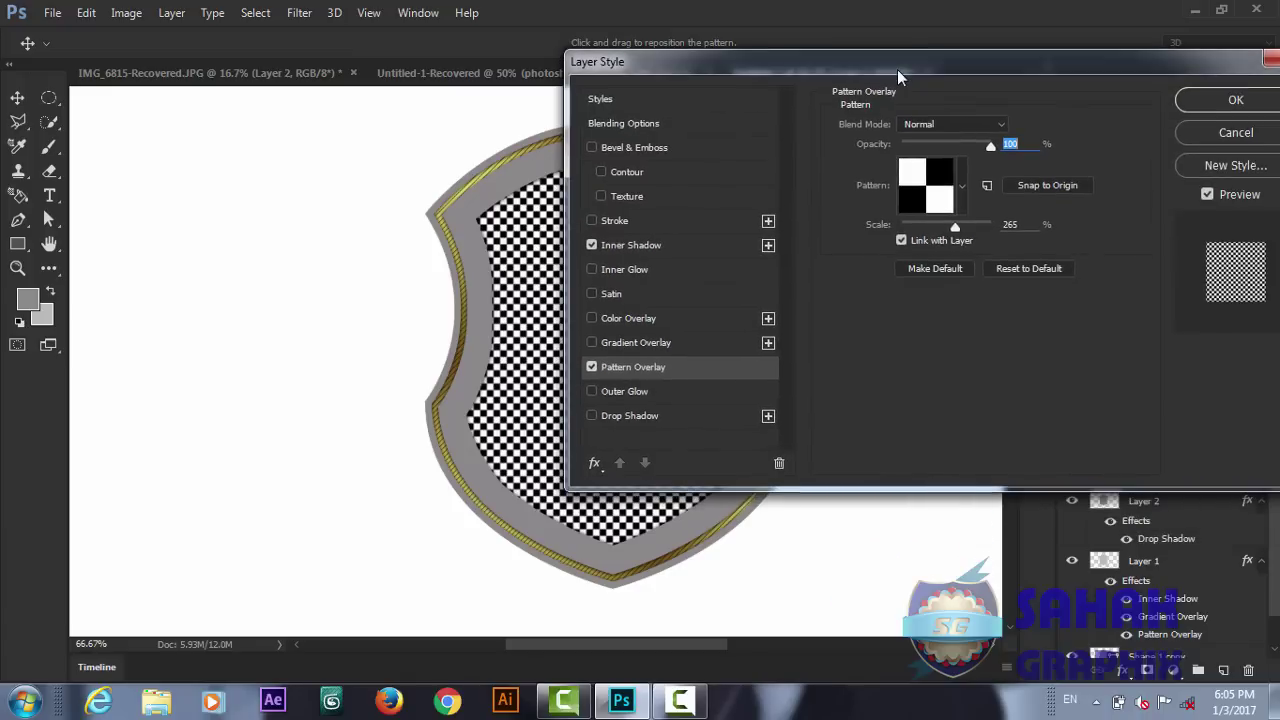
pyautogui.click(963, 188)
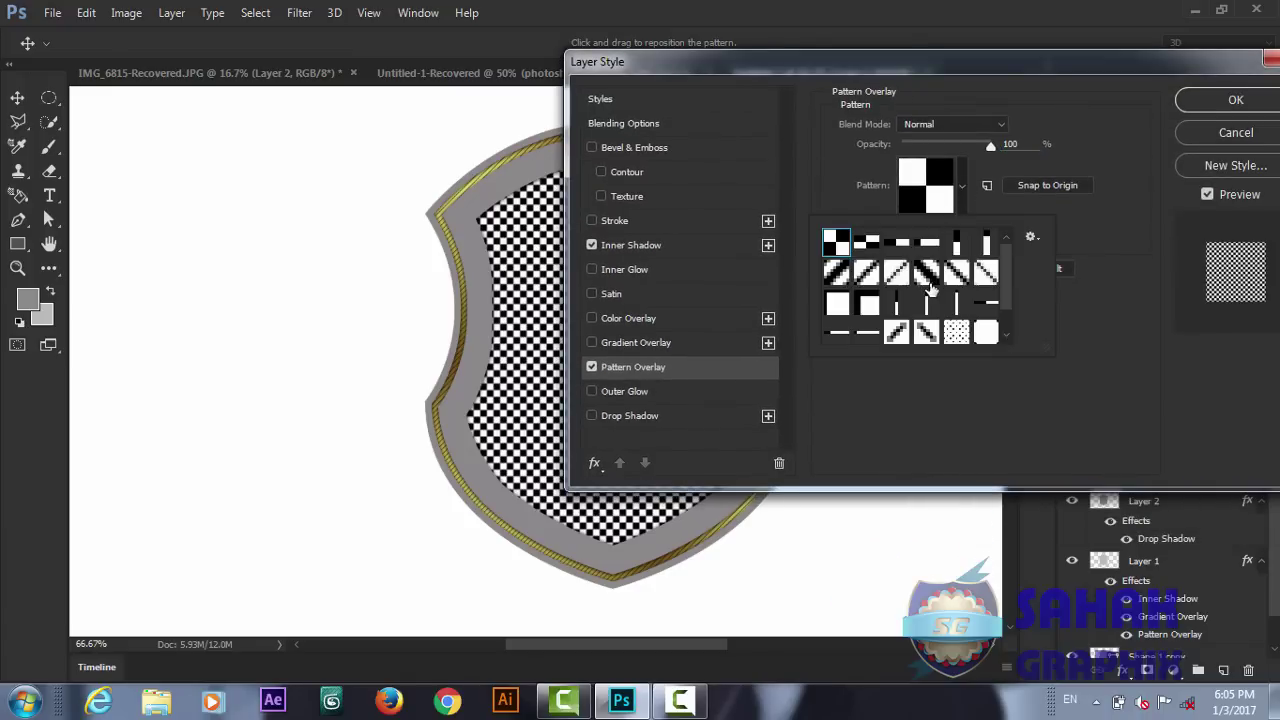
pyautogui.click(866, 272)
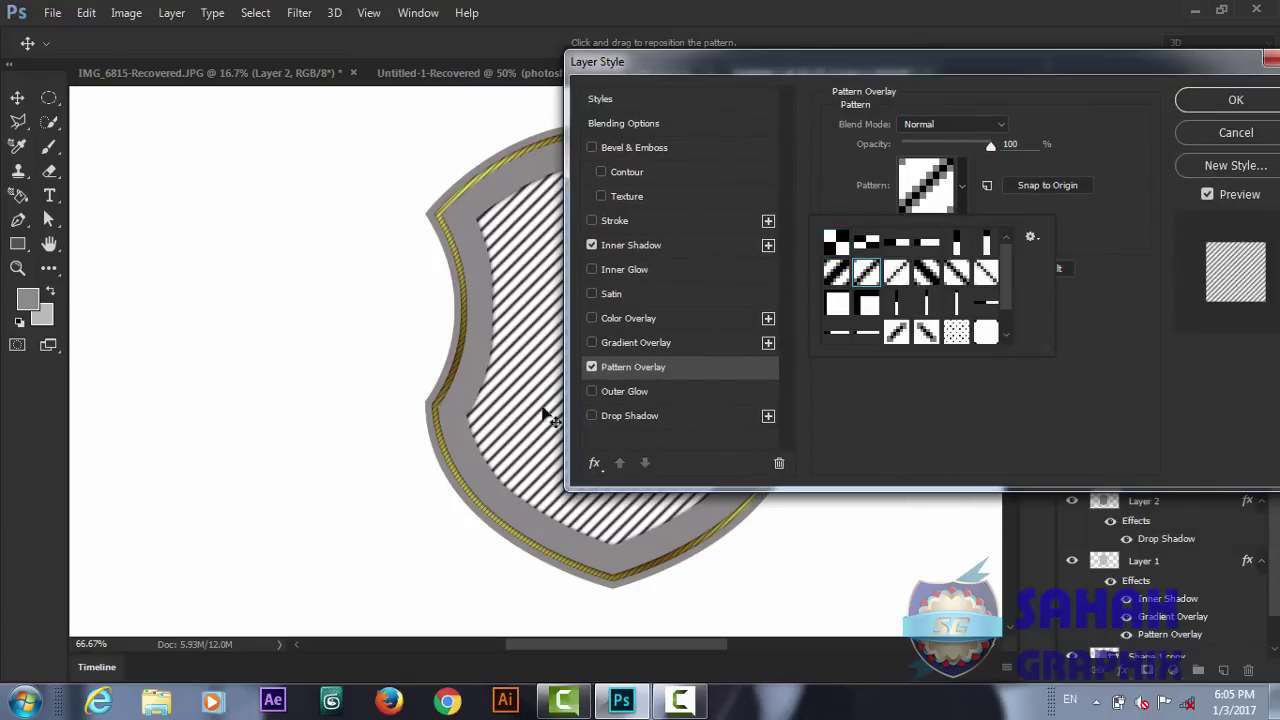
# - Enable a Gradient Overlay on Layer 3 in Multiply blend mode
pyautogui.click(591, 343)
pyautogui.click(617, 342)
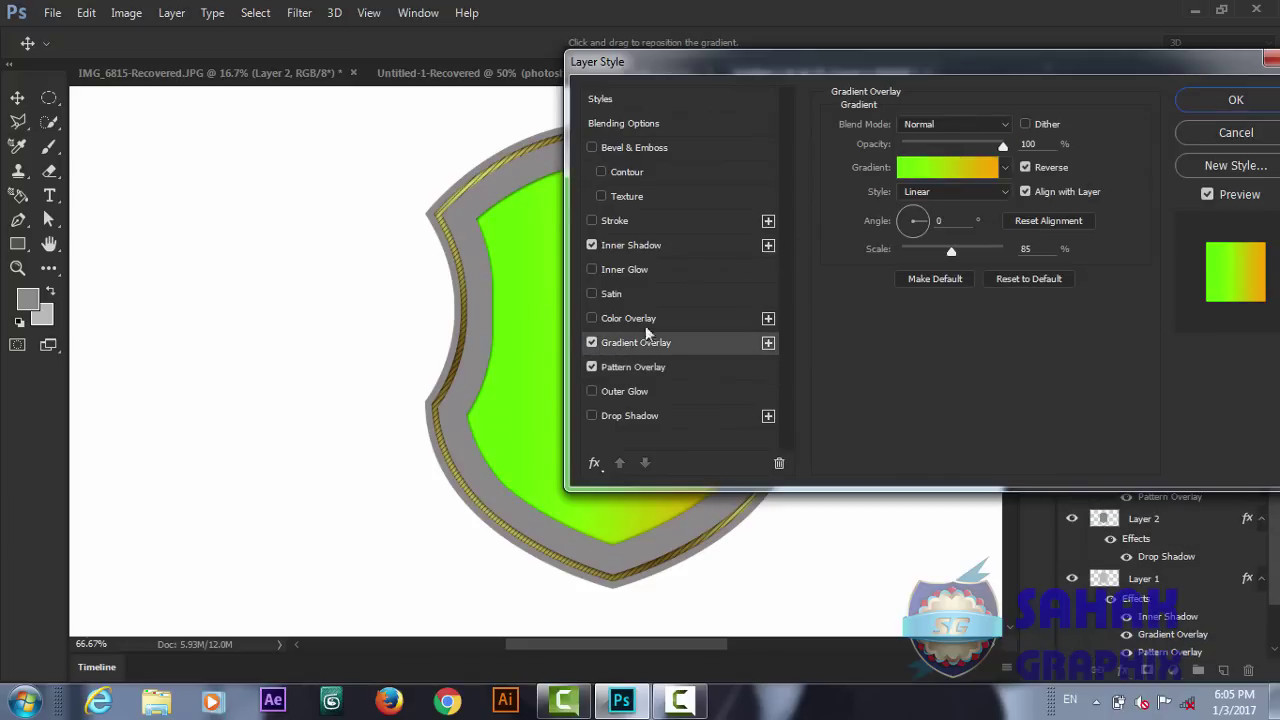
pyautogui.click(996, 124)
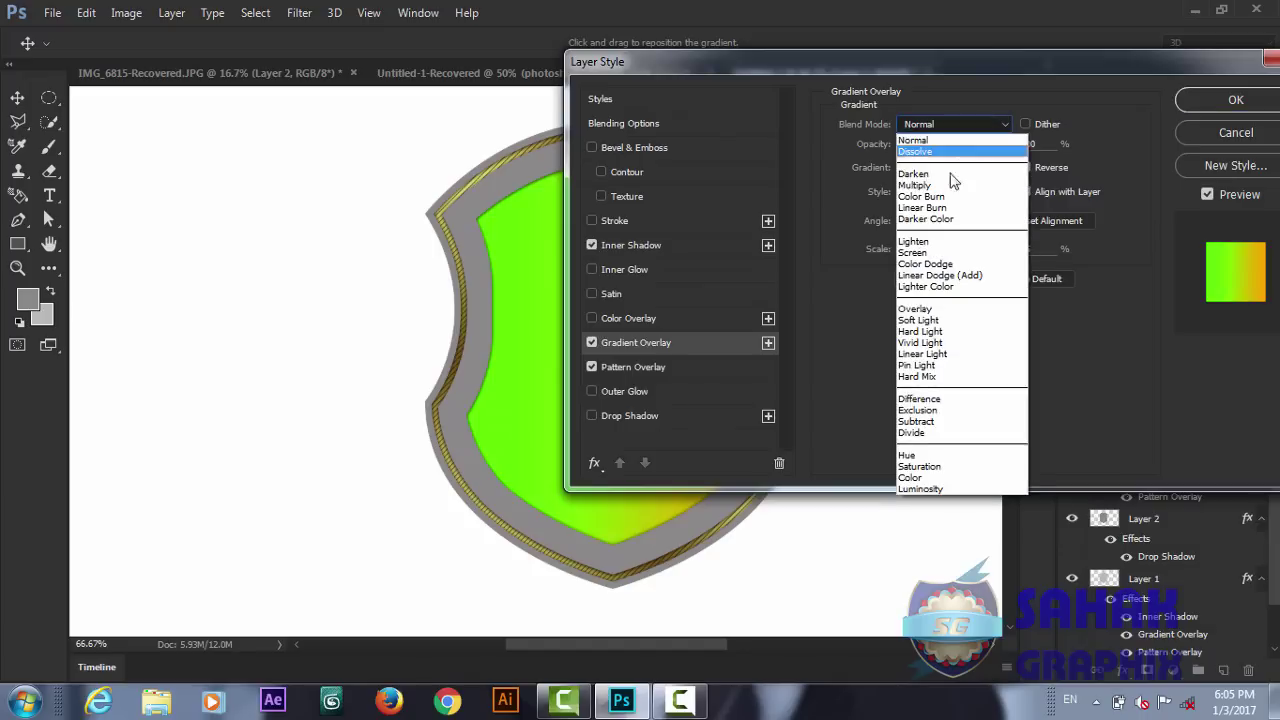
pyautogui.click(922, 186)
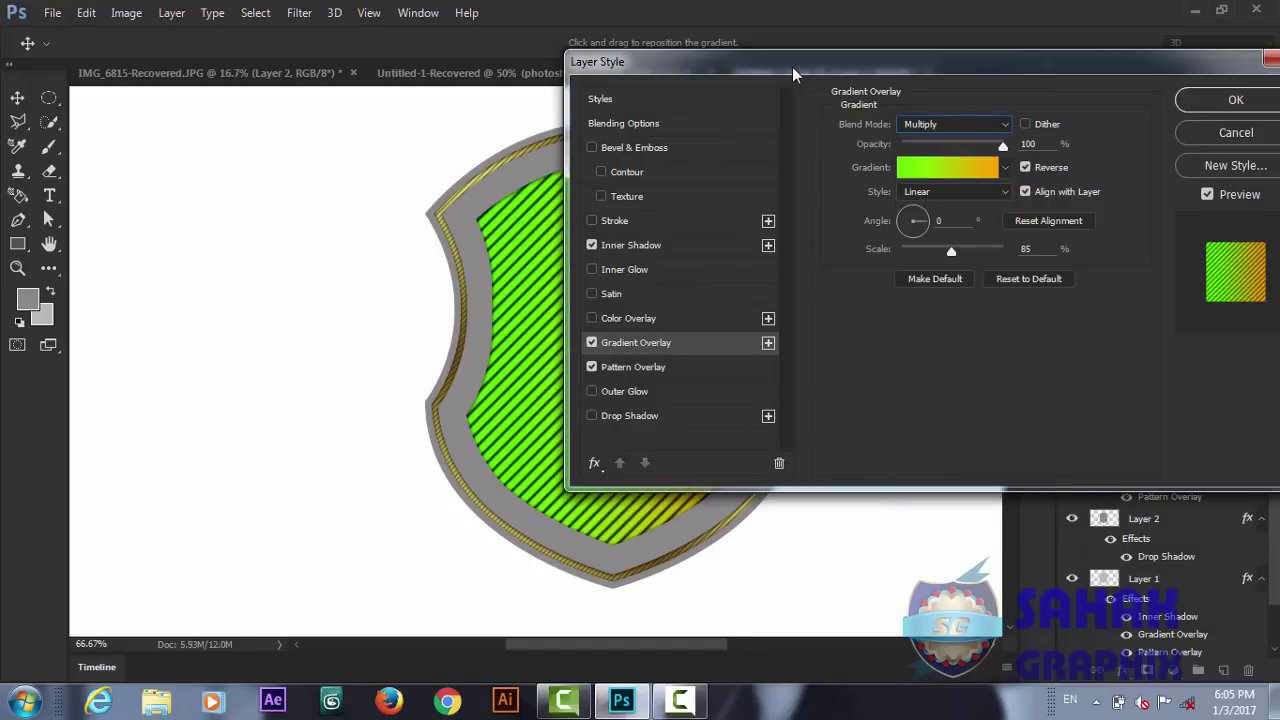
pyautogui.moveTo(792, 67); pyautogui.dragTo(1028, 34)
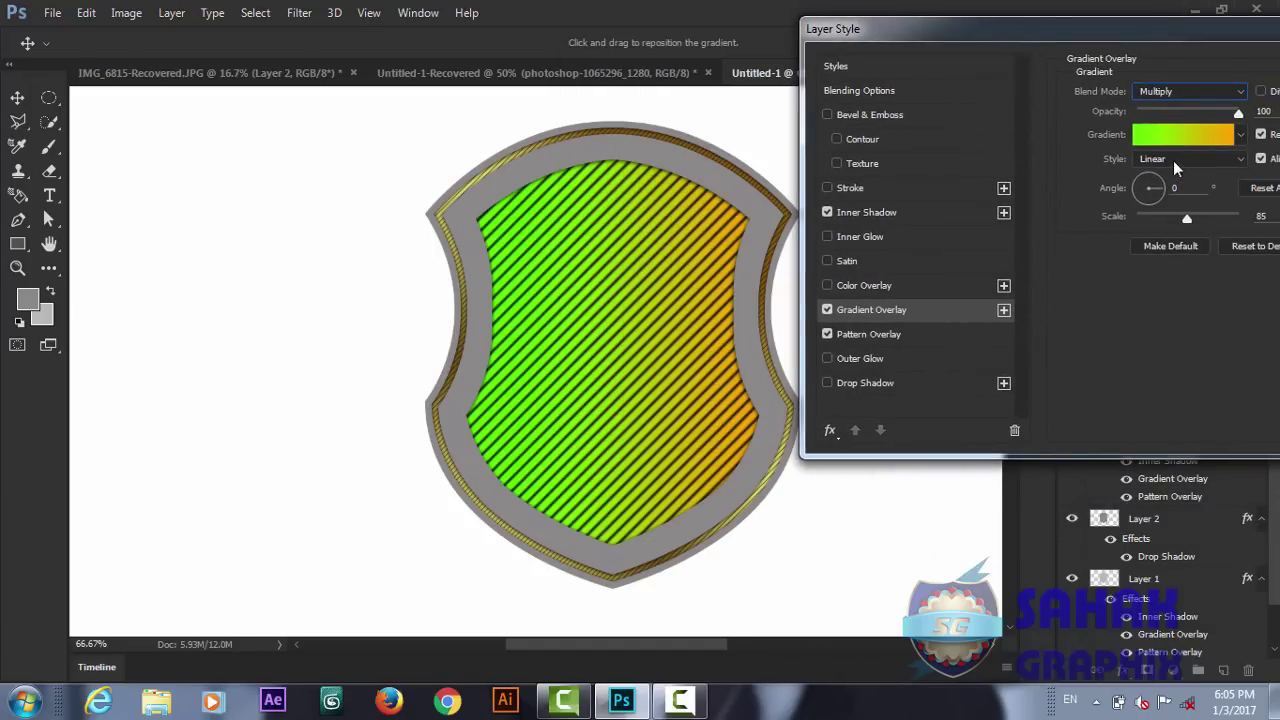
# - Make the gradient Radial and reversed, centred upper-left, at 150% scale
pyautogui.click(1176, 160)
pyautogui.click(1160, 180)
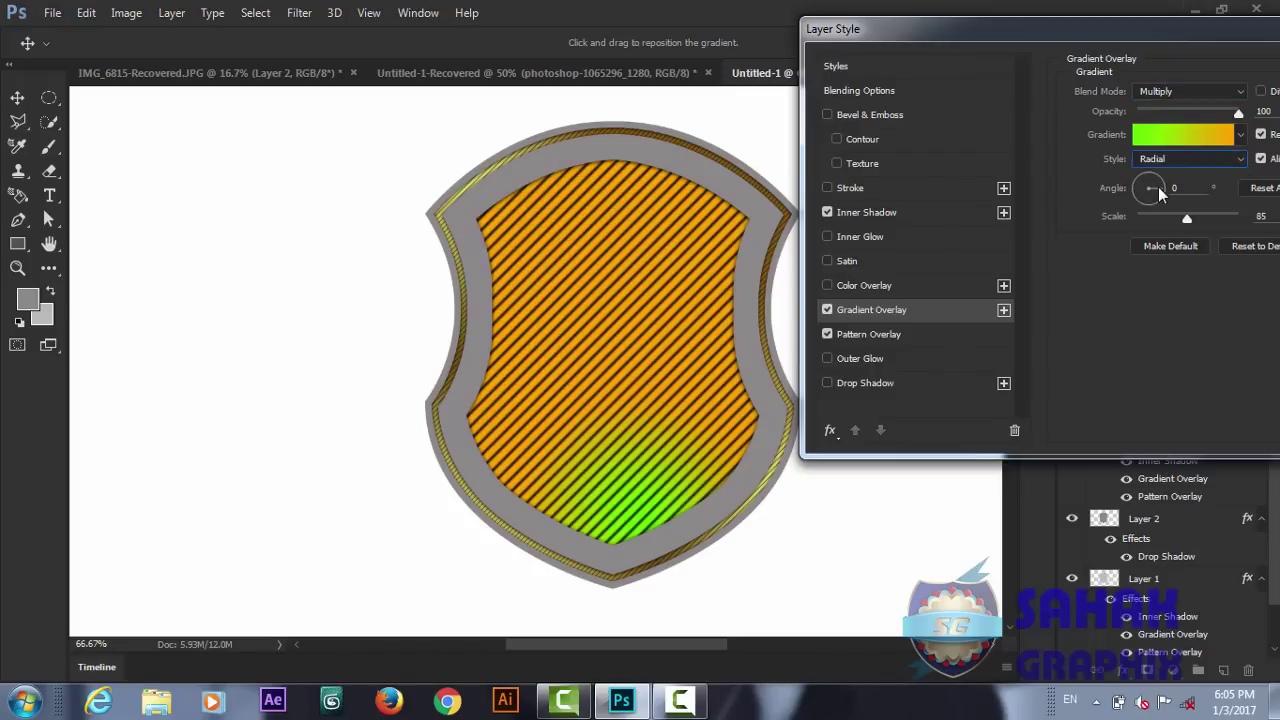
pyautogui.click(1261, 134)
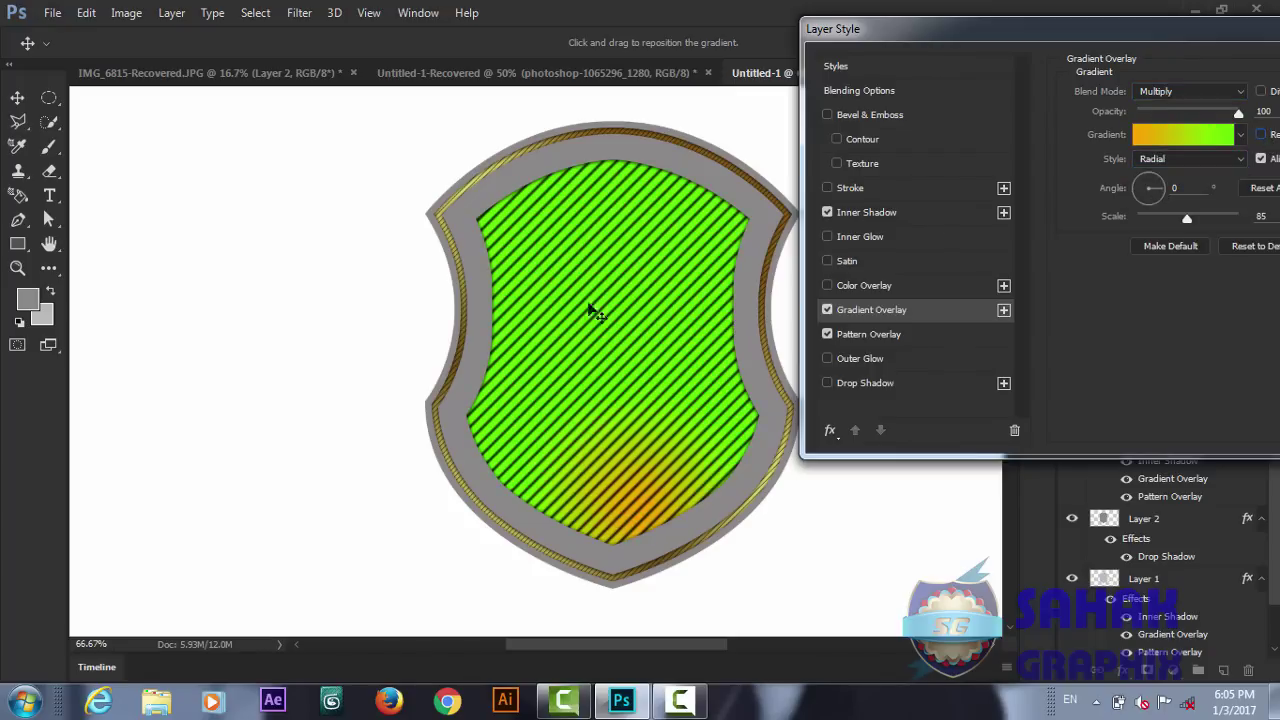
pyautogui.moveTo(592, 310); pyautogui.dragTo(520, 225)
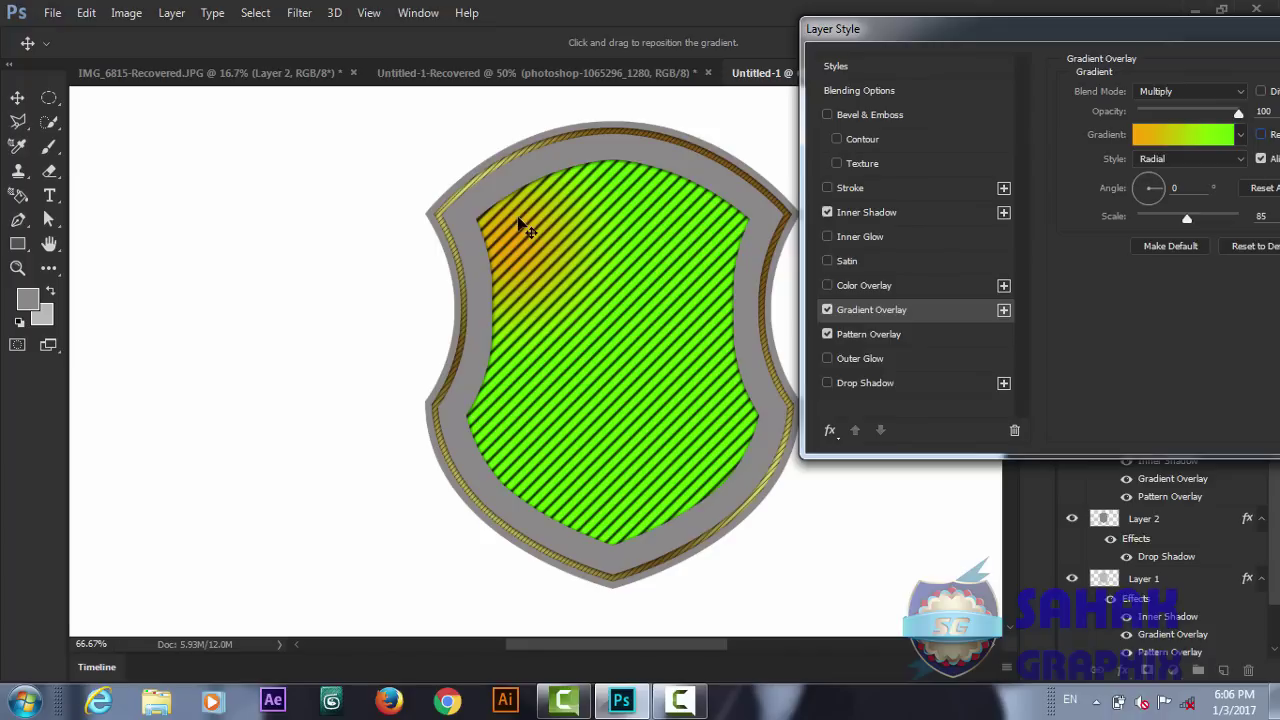
pyautogui.moveTo(1189, 219); pyautogui.dragTo(1240, 219)
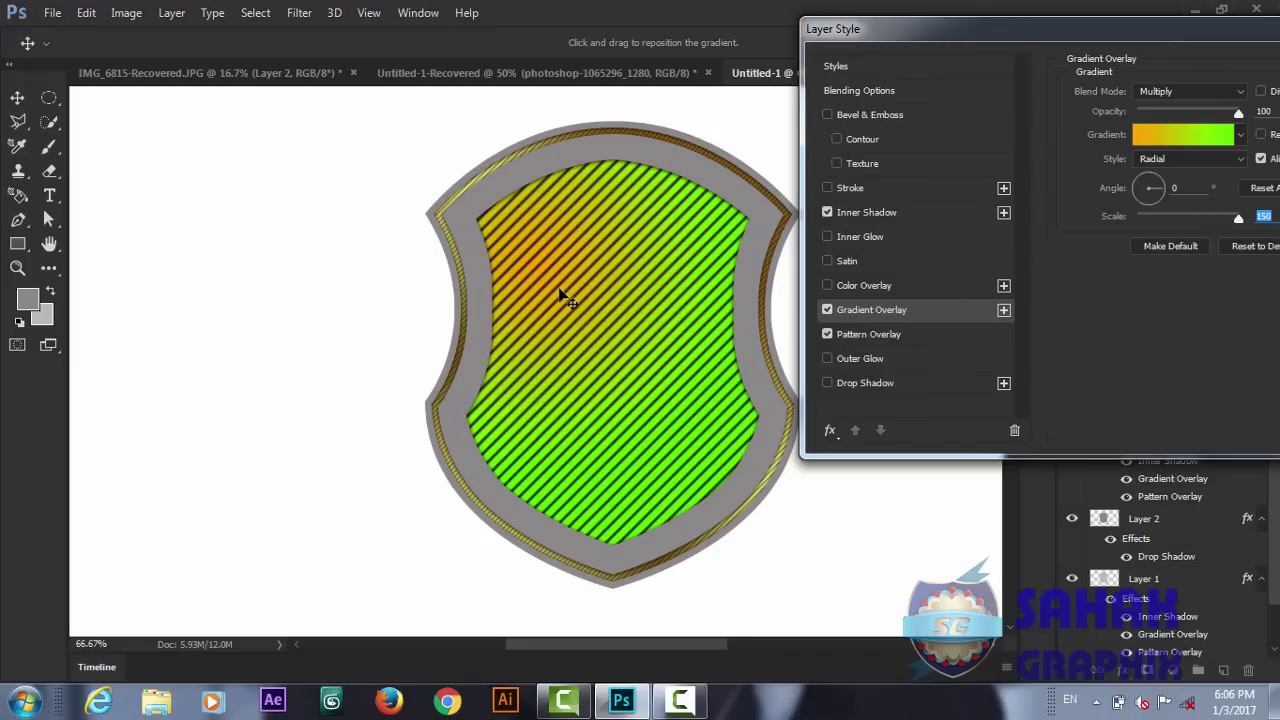
pyautogui.moveTo(1076, 31); pyautogui.dragTo(914, 73)
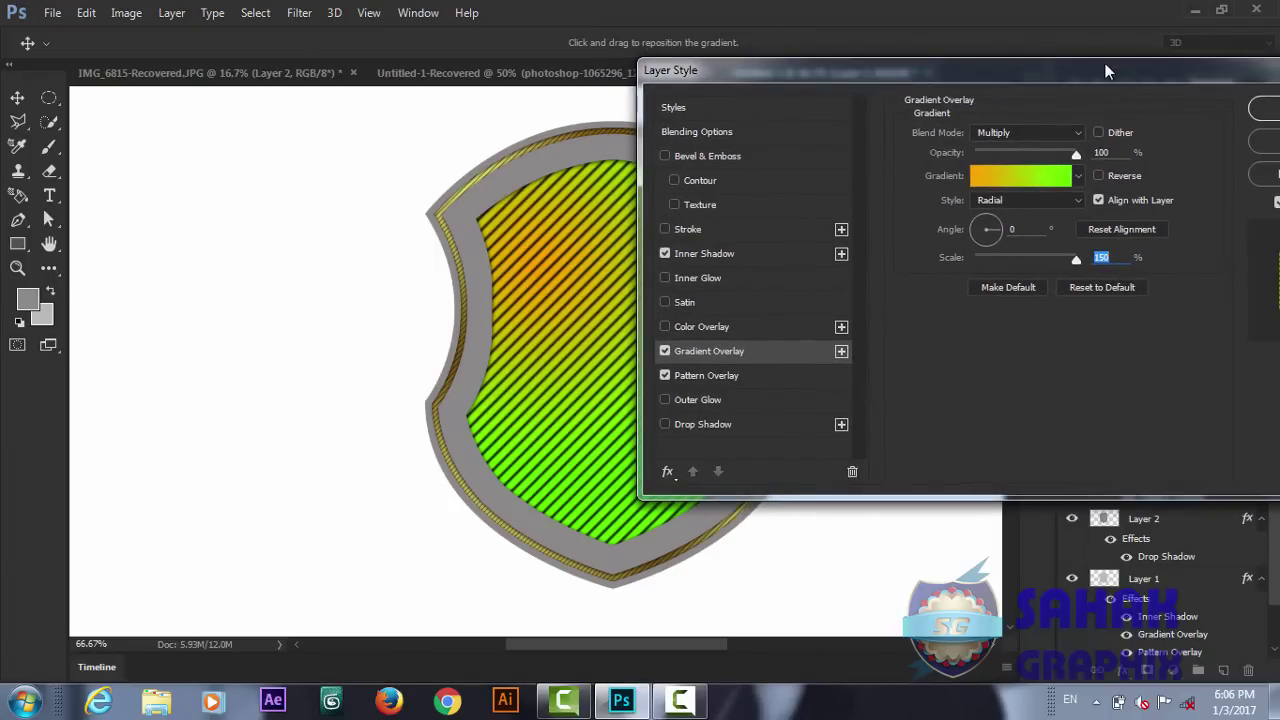
pyautogui.moveTo(1105, 72); pyautogui.dragTo(923, 90)
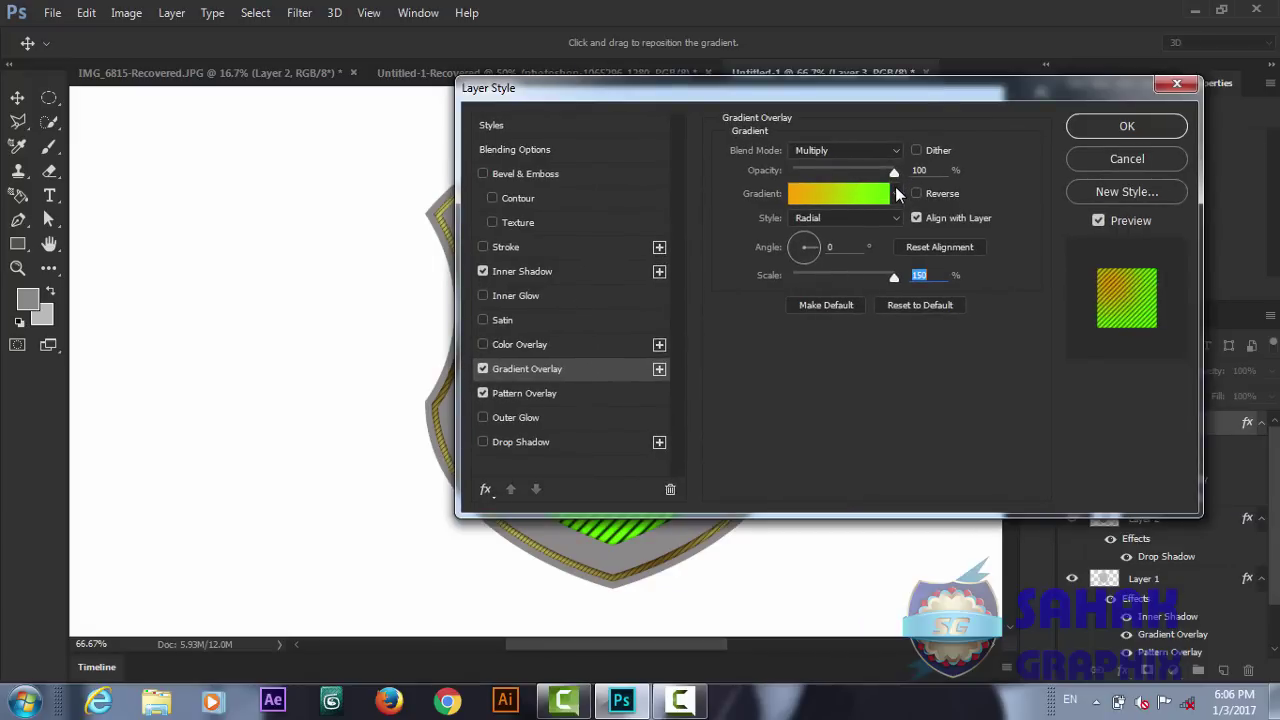
# - Change the gradient's left stop to dark green #064f01
pyautogui.click(896, 194)
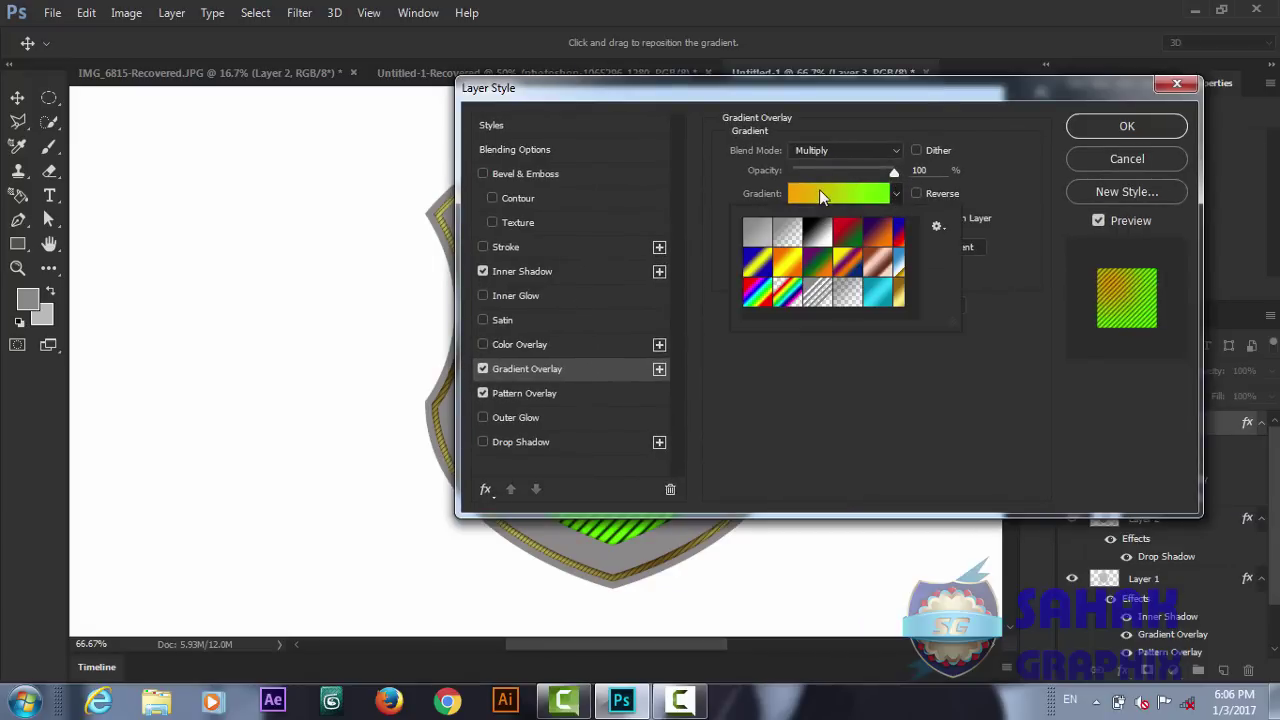
pyautogui.click(819, 193)
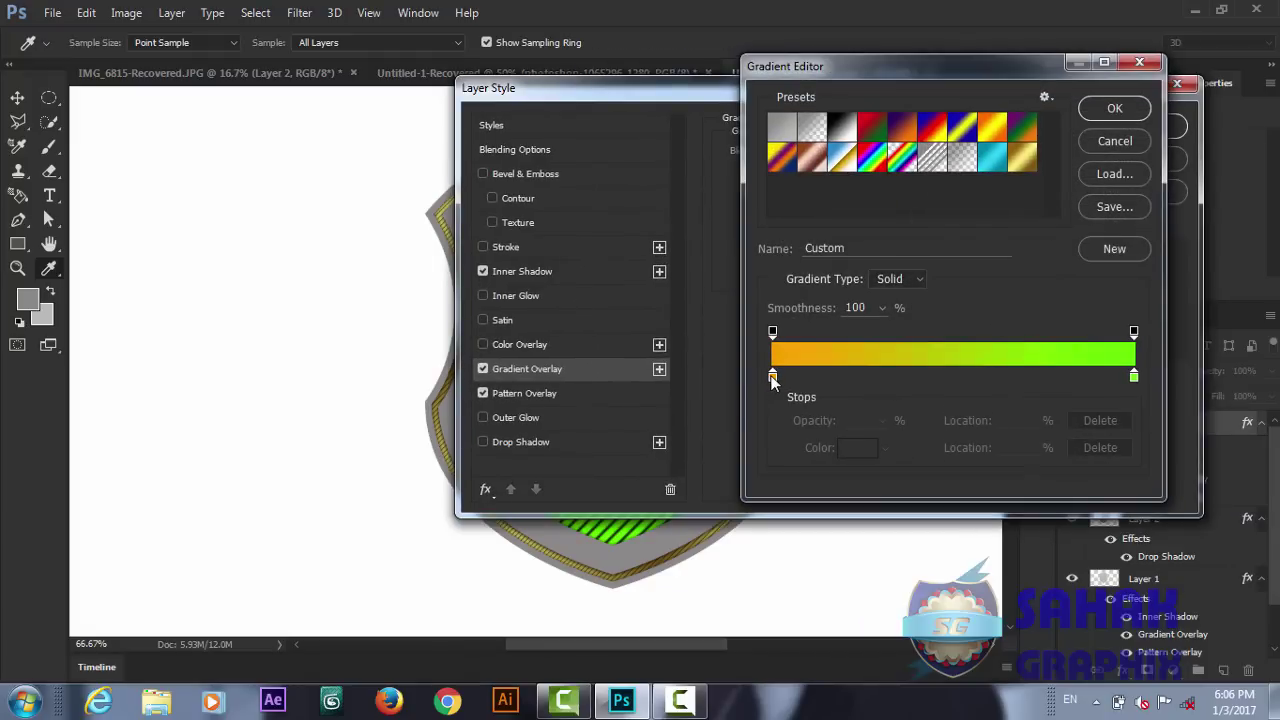
pyautogui.click(772, 378)
pyautogui.doubleClick(772, 378)
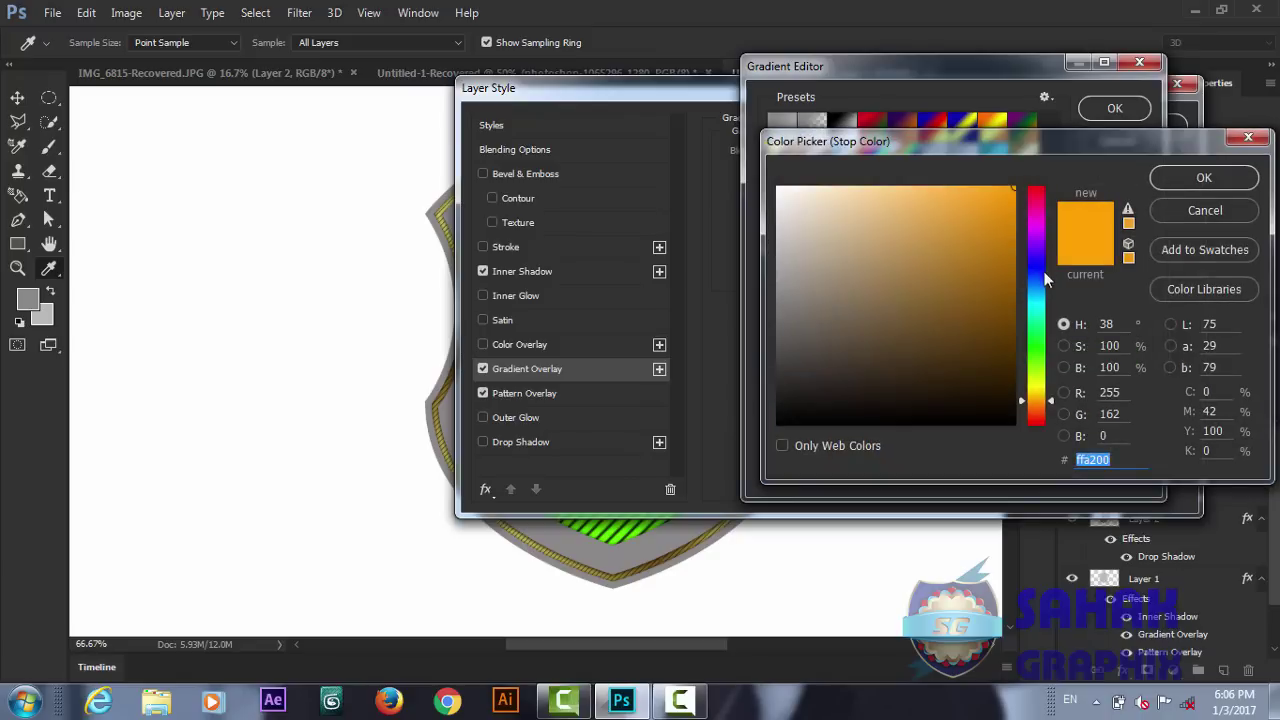
pyautogui.click(1039, 350)
pyautogui.moveTo(1014, 331); pyautogui.dragTo(1012, 350)
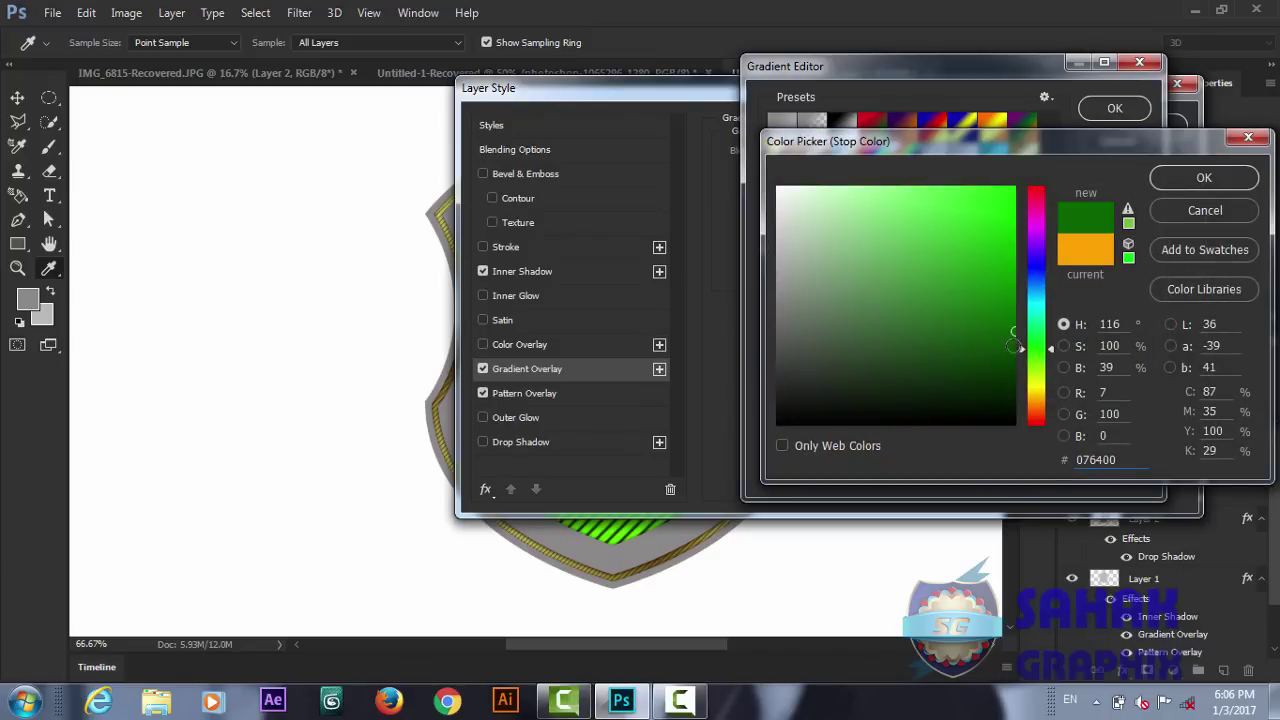
pyautogui.click(1204, 178)
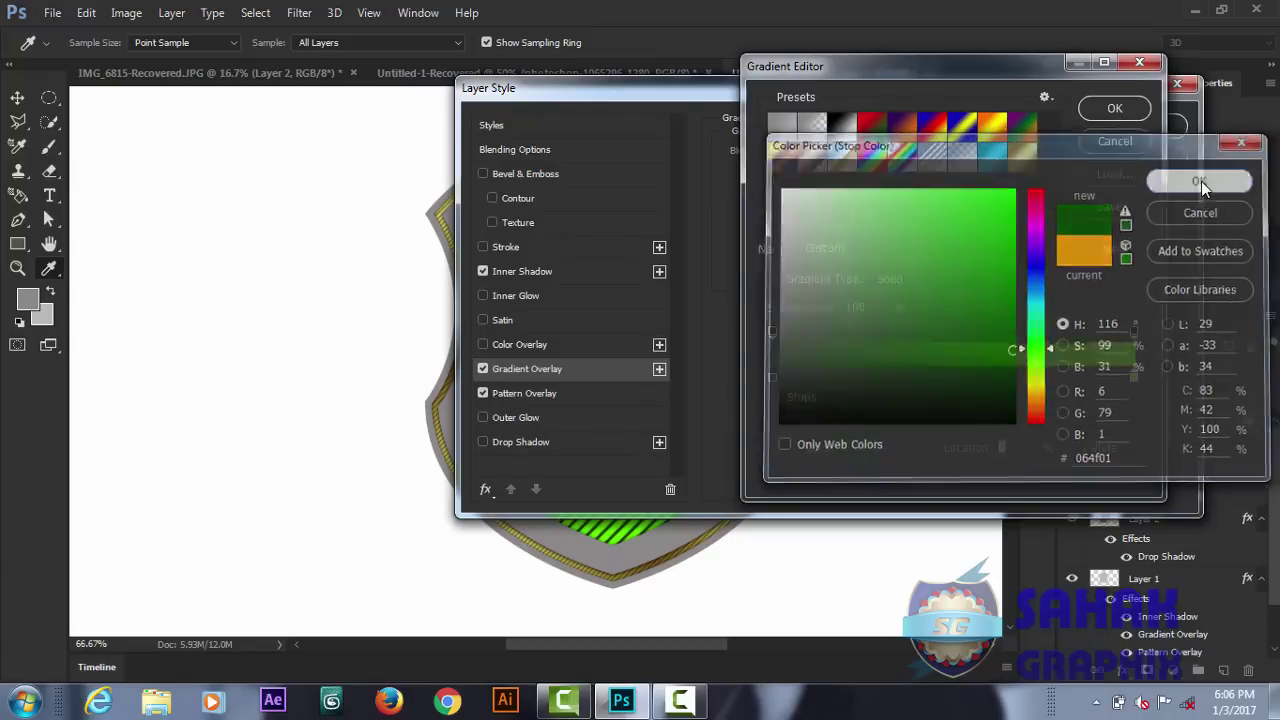
pyautogui.click(1117, 109)
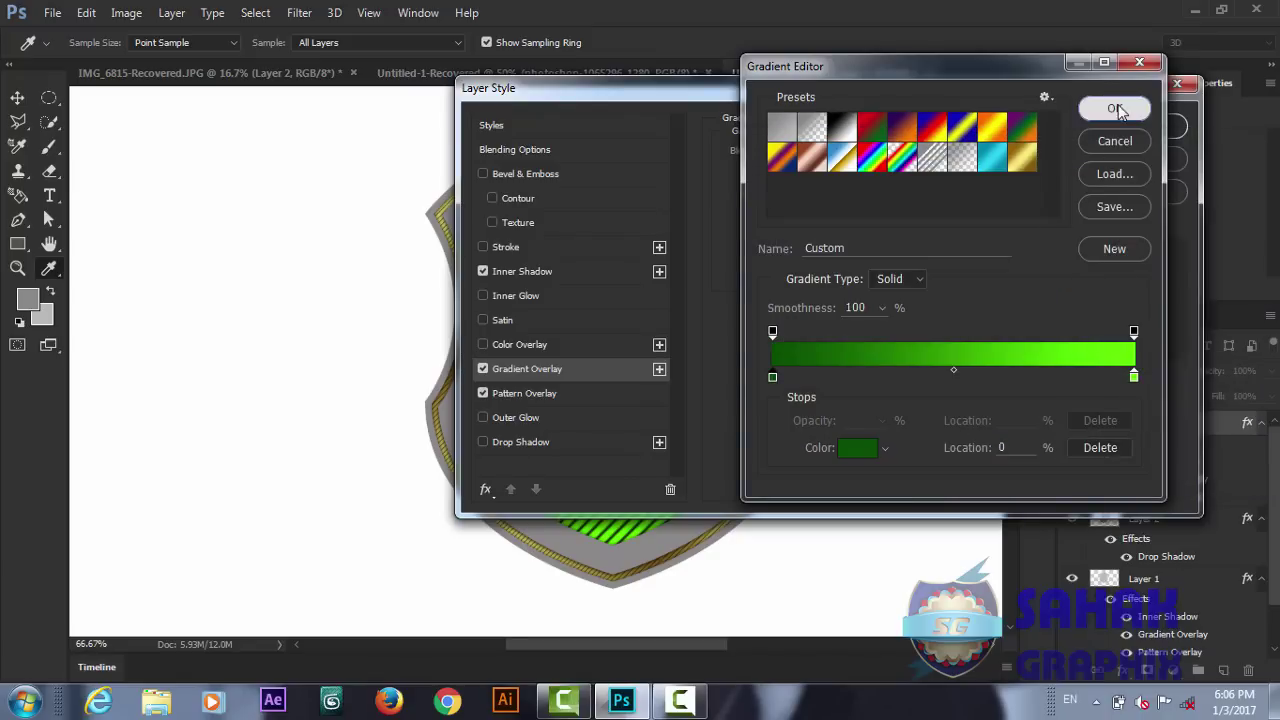
# - Reverse the green gradient, reposition its bright centre, and apply the layer style
pyautogui.moveTo(842, 101)
pyautogui.mouseDown()
pyautogui.moveTo(1114, 58)
pyautogui.moveTo(1077, 59)
pyautogui.mouseUp()
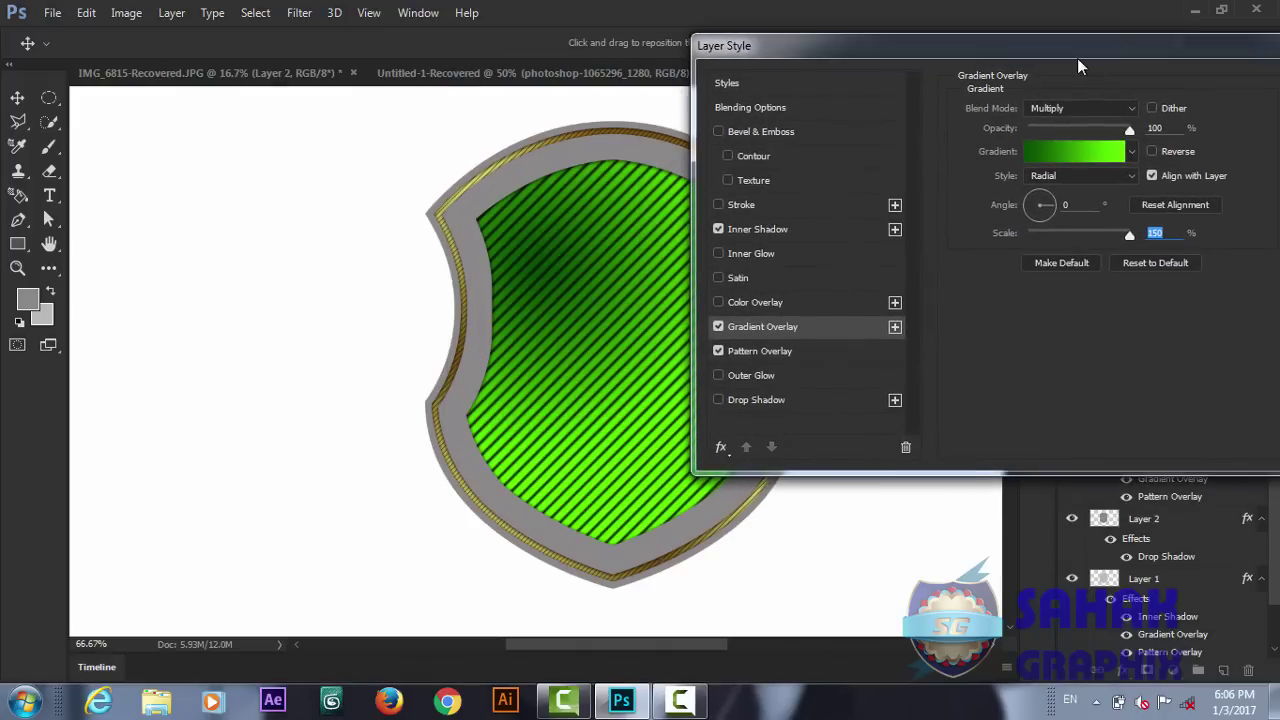
pyautogui.click(1151, 152)
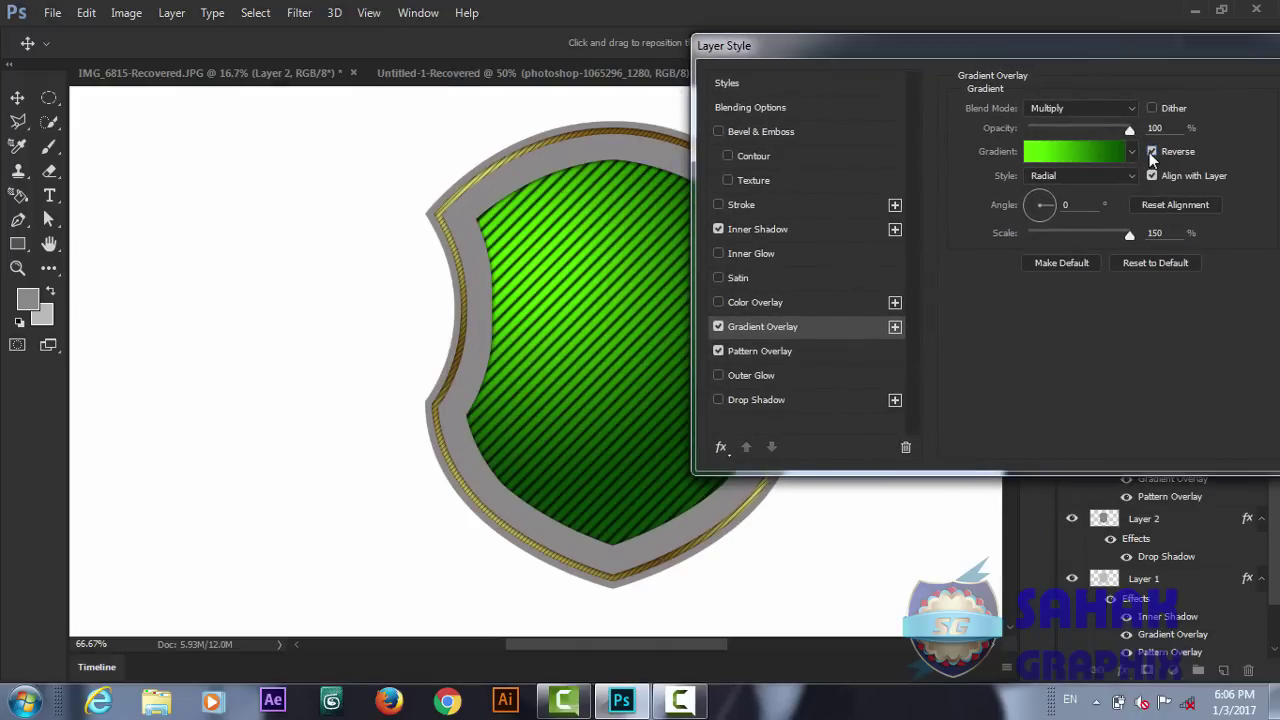
pyautogui.moveTo(575, 345); pyautogui.dragTo(592, 342)
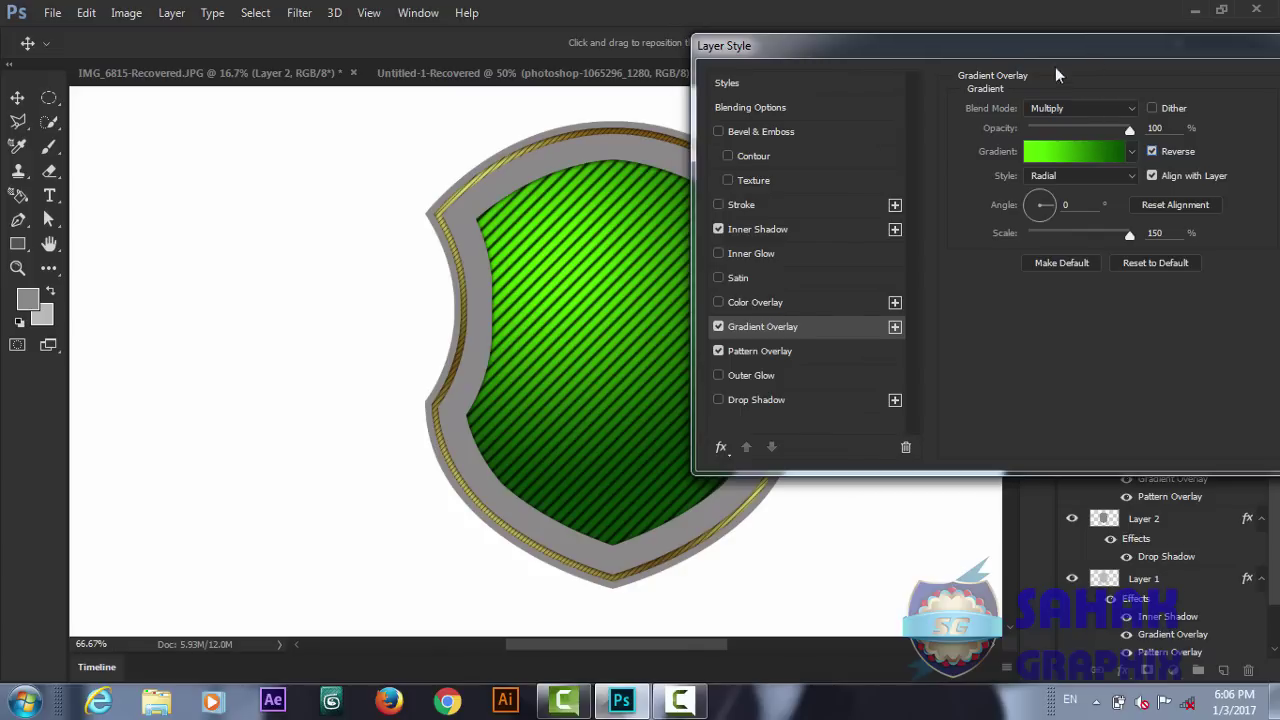
pyautogui.moveTo(1055, 67); pyautogui.dragTo(1028, 146)
pyautogui.click(1095, 143)
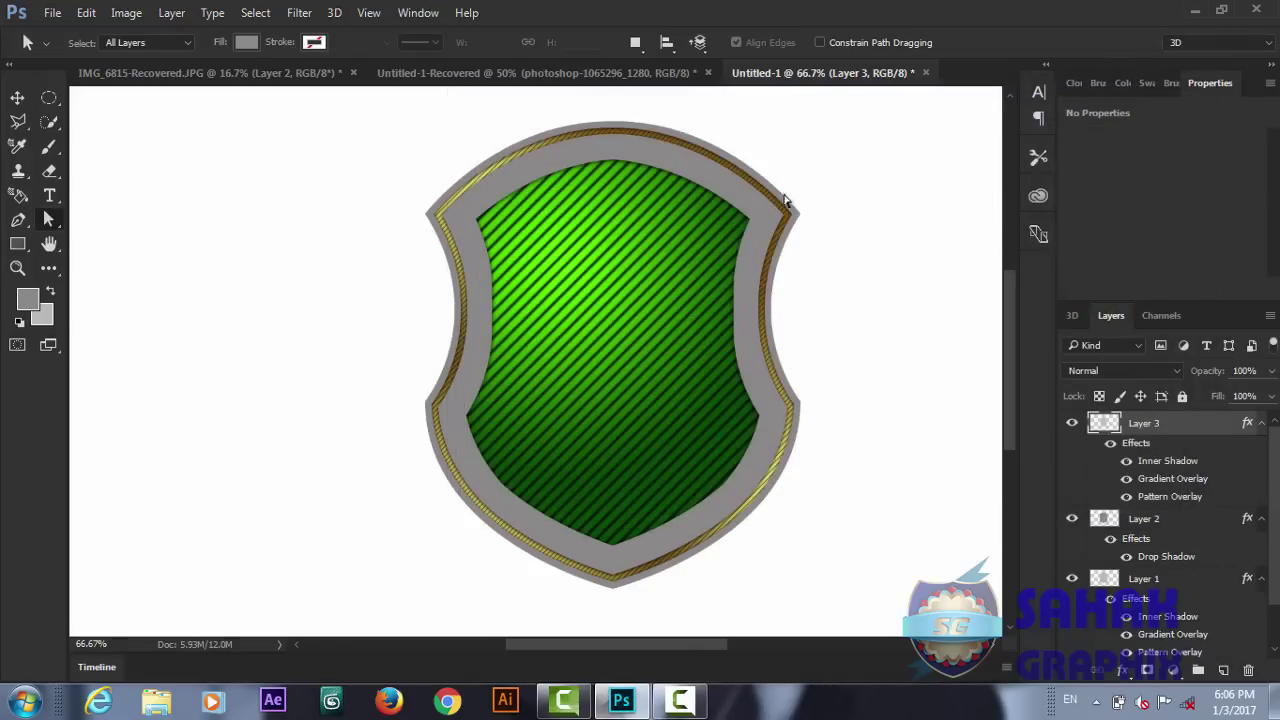
# - Paste a copy of the shield outline, then add a Normal-blend Pattern Overlay to Layer 2
pyautogui.hotkey('ctrl', 'v')
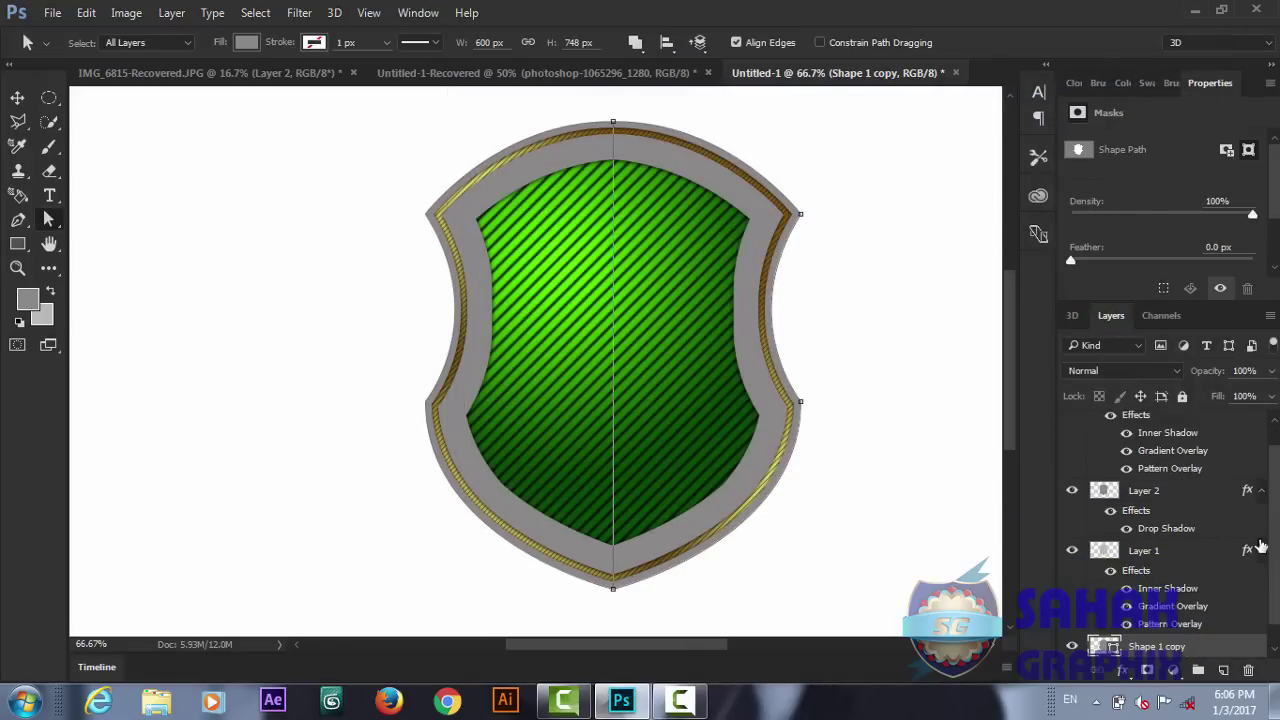
pyautogui.scroll(1, 1275, 530)
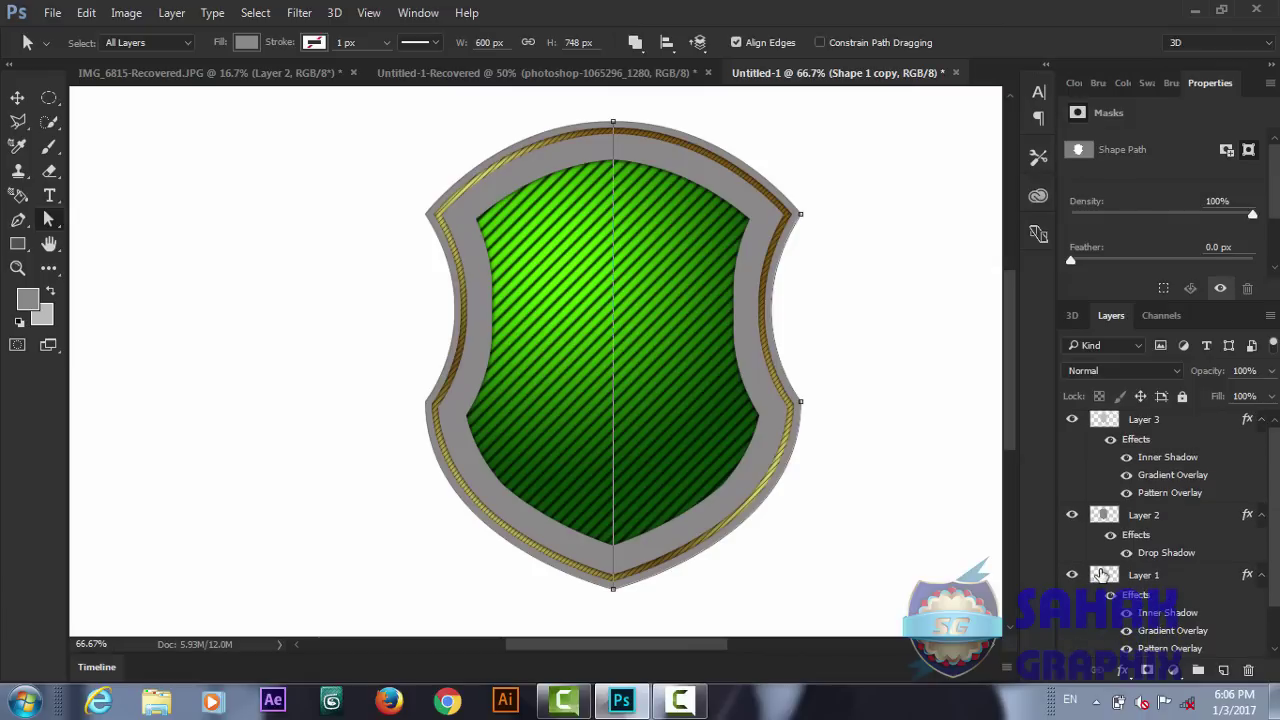
pyautogui.click(1131, 521)
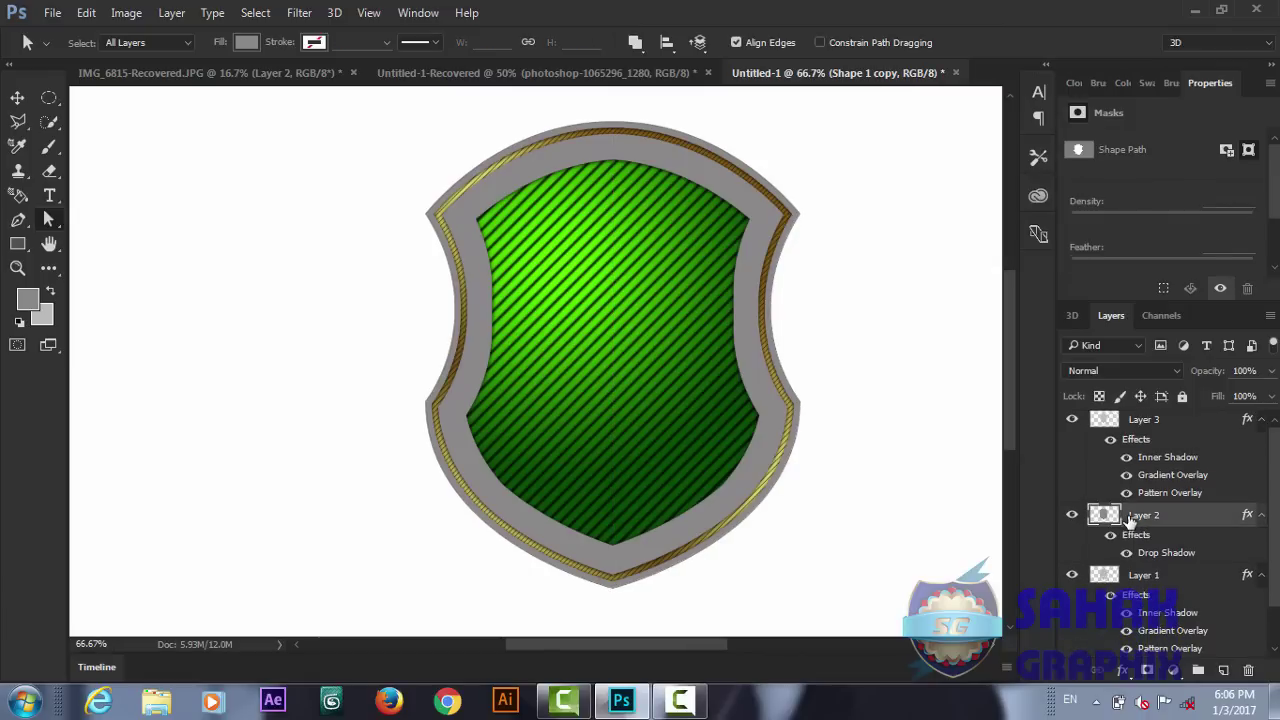
pyautogui.click(1123, 673)
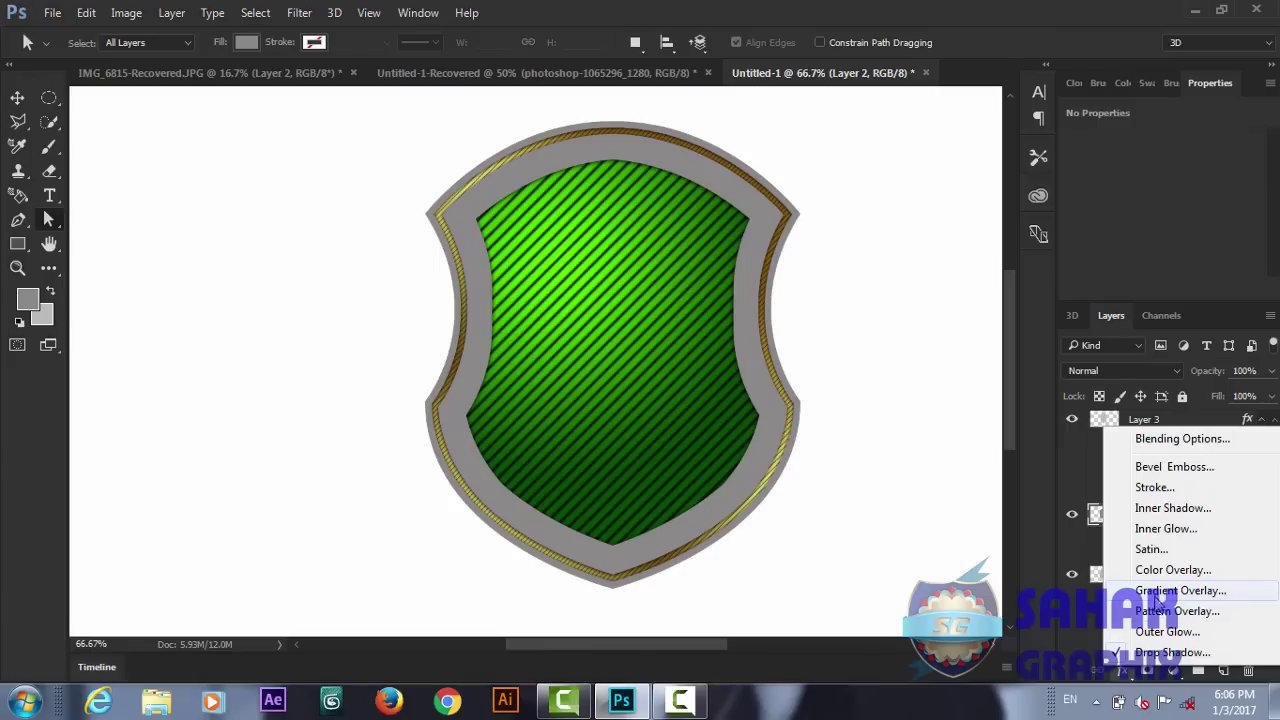
pyautogui.click(1165, 610)
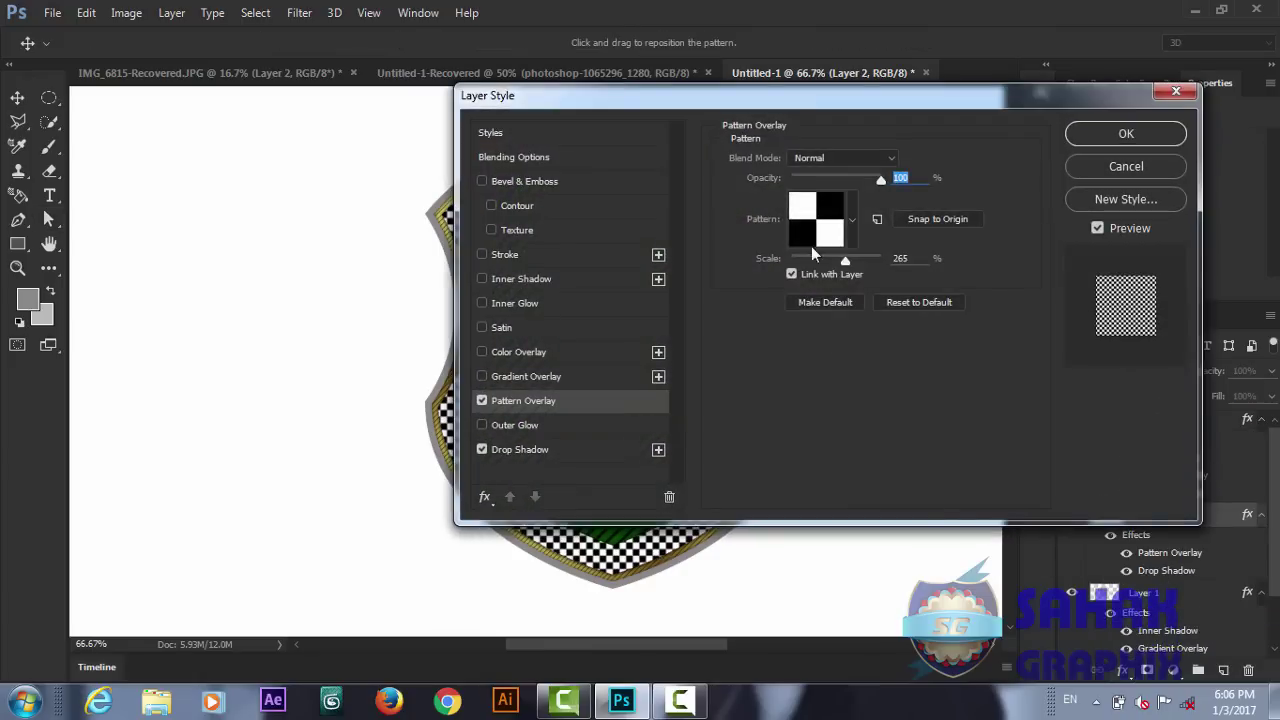
pyautogui.moveTo(743, 104); pyautogui.dragTo(1021, 117)
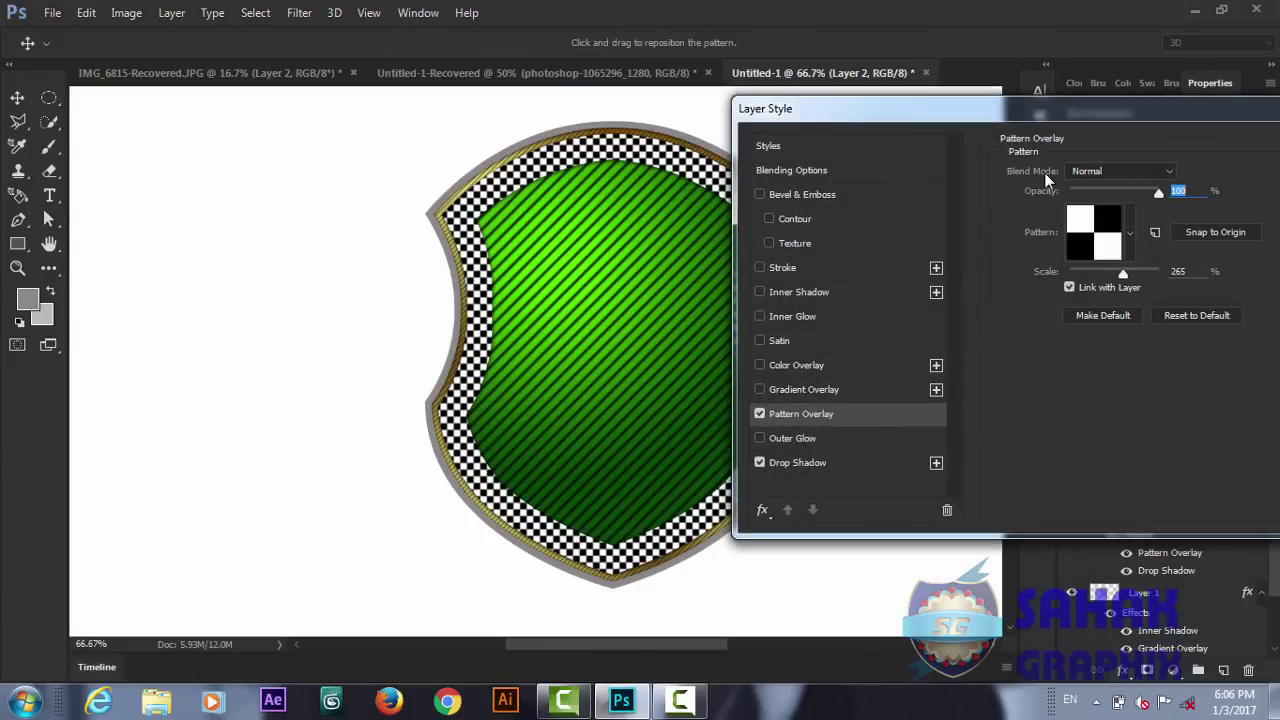
pyautogui.click(1150, 171)
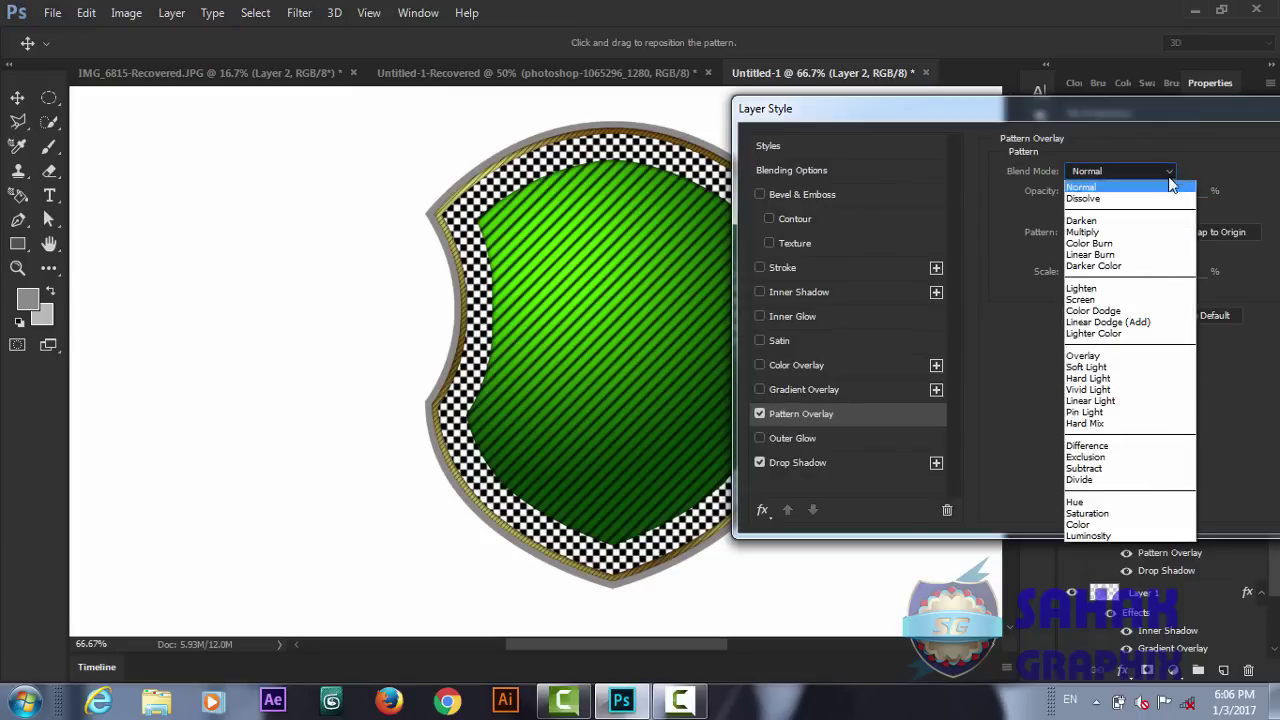
pyautogui.click(1002, 245)
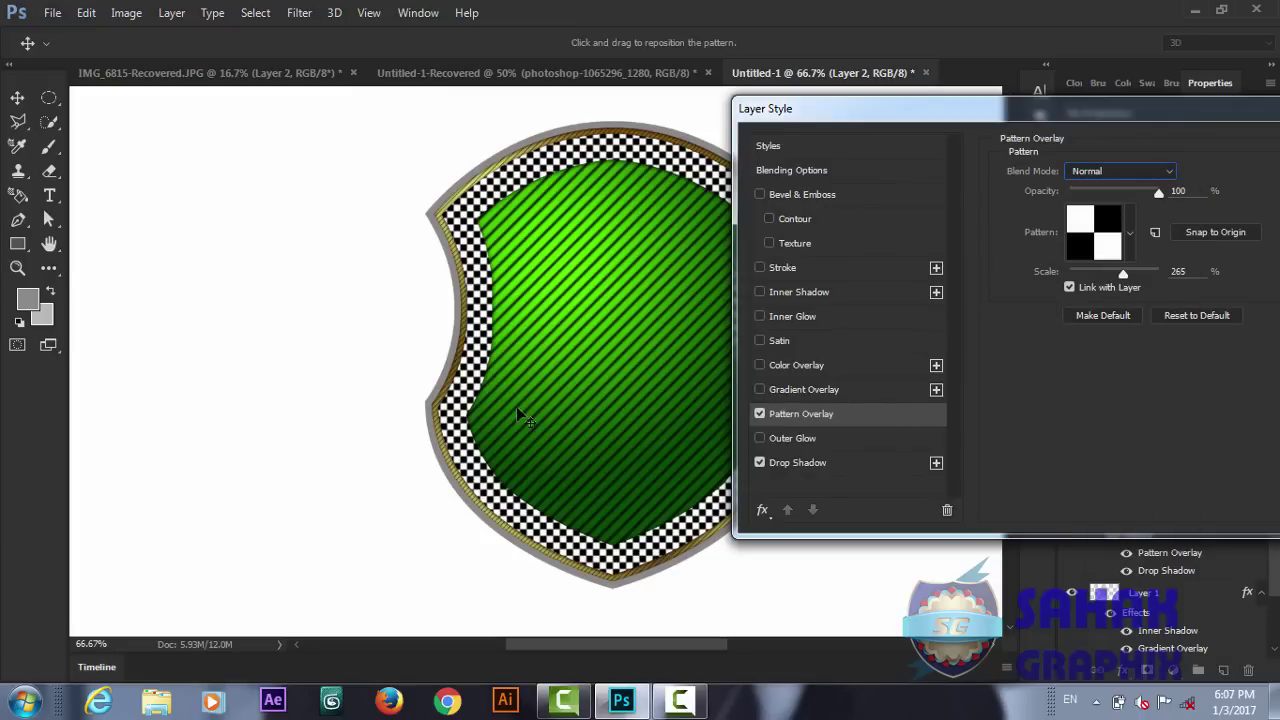
# - Append the Color Paper patterns and apply the brown paper texture at 40% scale
pyautogui.click(1133, 240)
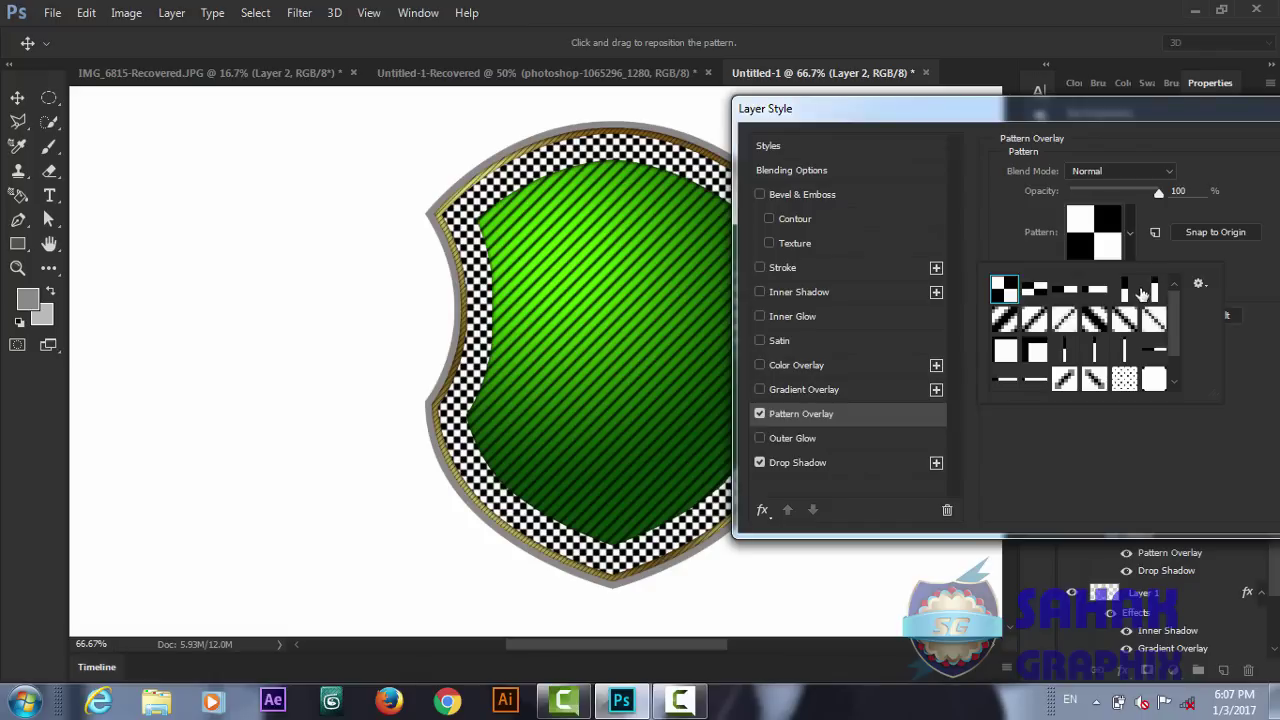
pyautogui.click(1200, 284)
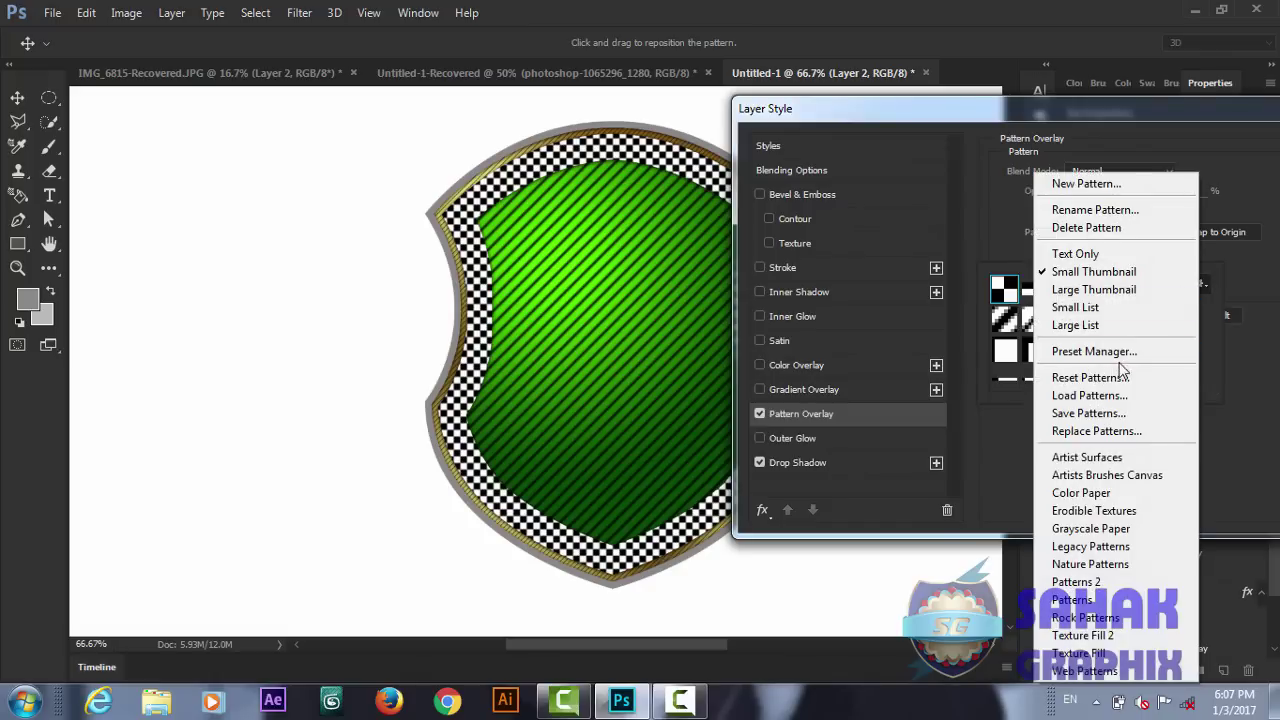
pyautogui.click(1097, 492)
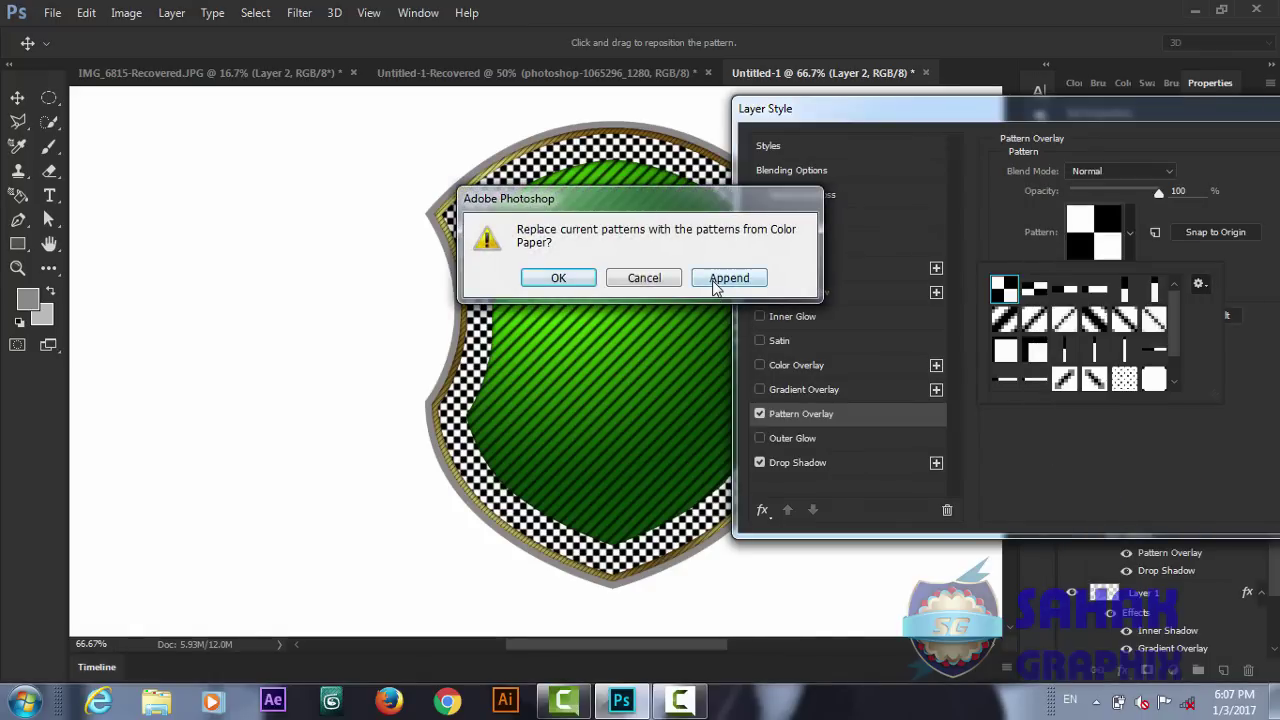
pyautogui.click(728, 278)
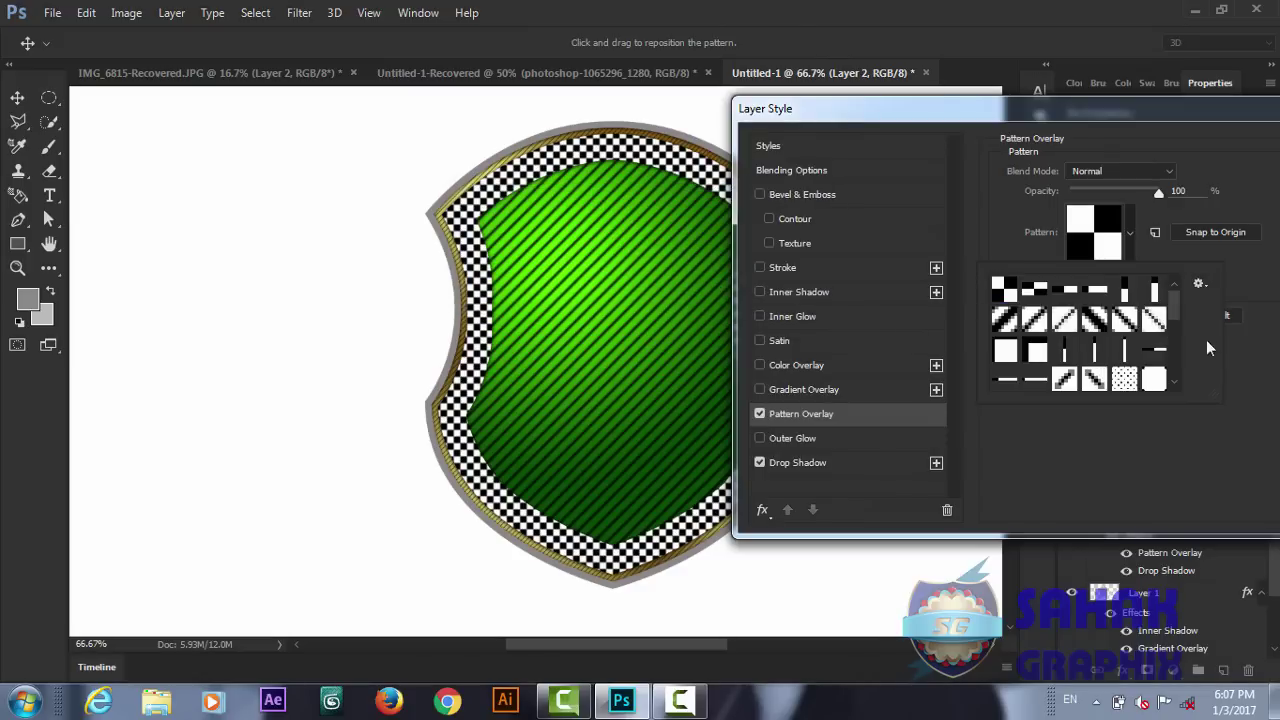
pyautogui.moveTo(1177, 315); pyautogui.dragTo(1176, 350)
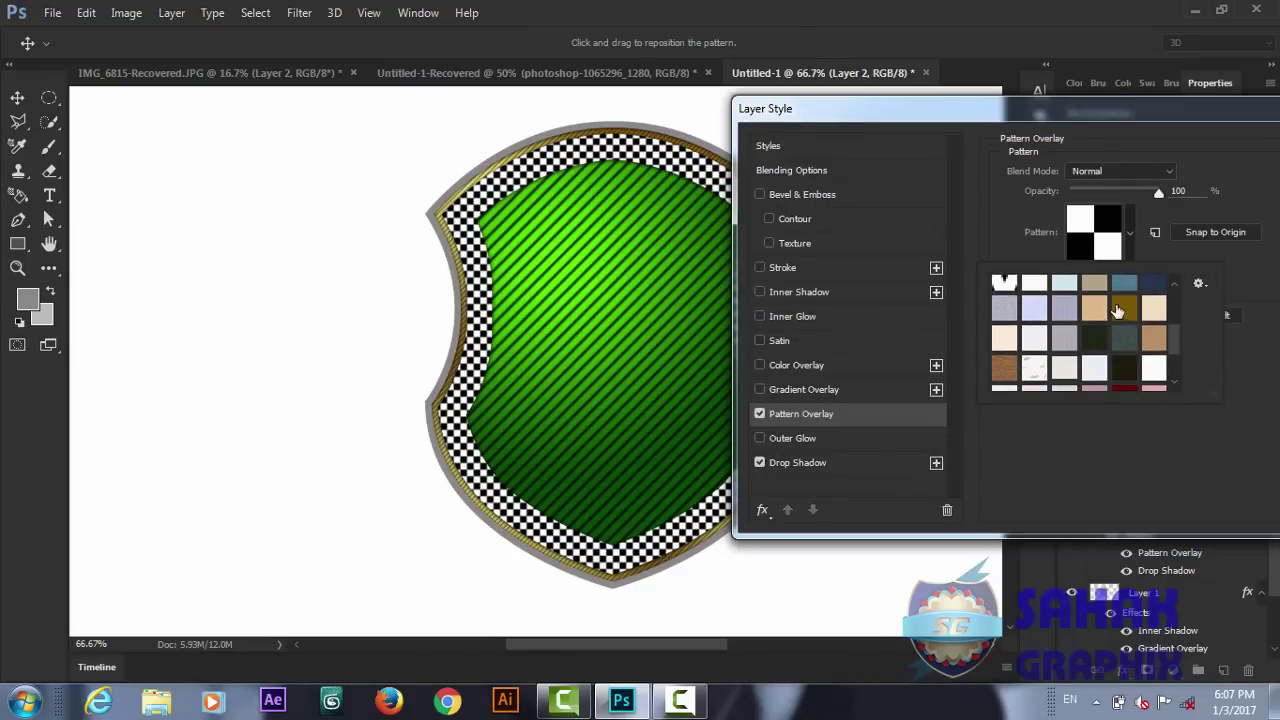
pyautogui.click(1122, 315)
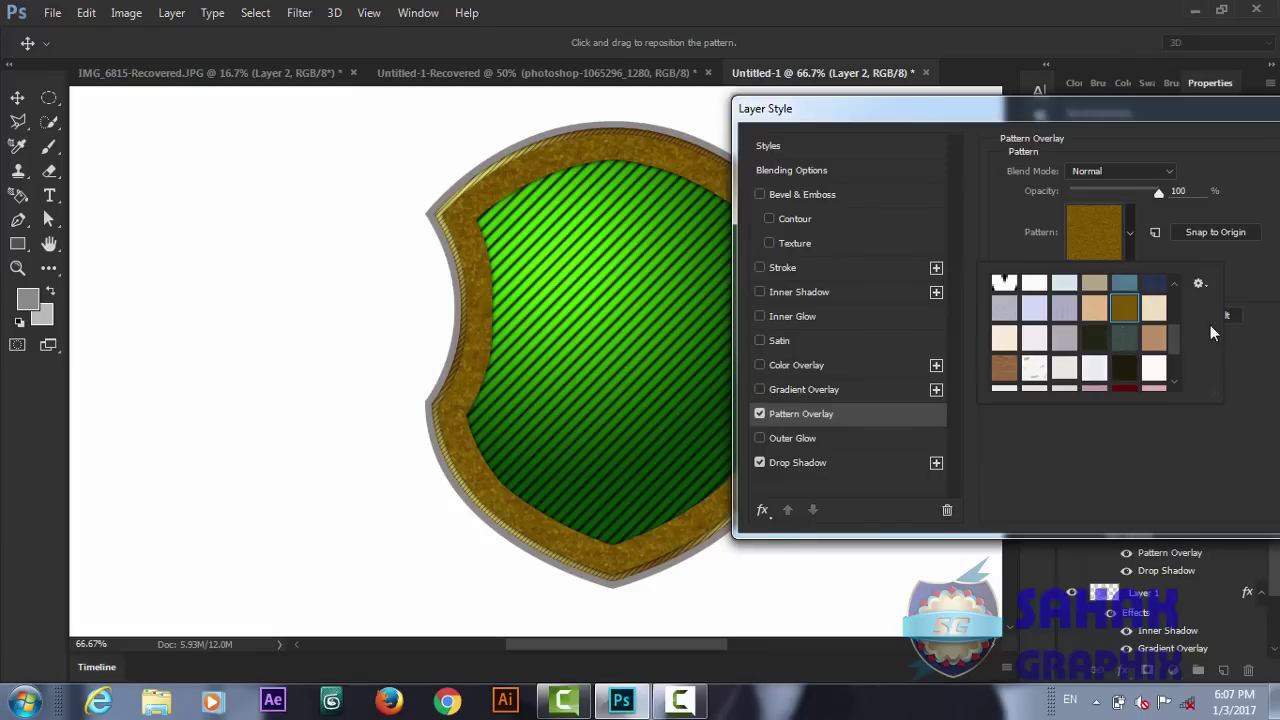
pyautogui.click(1238, 284)
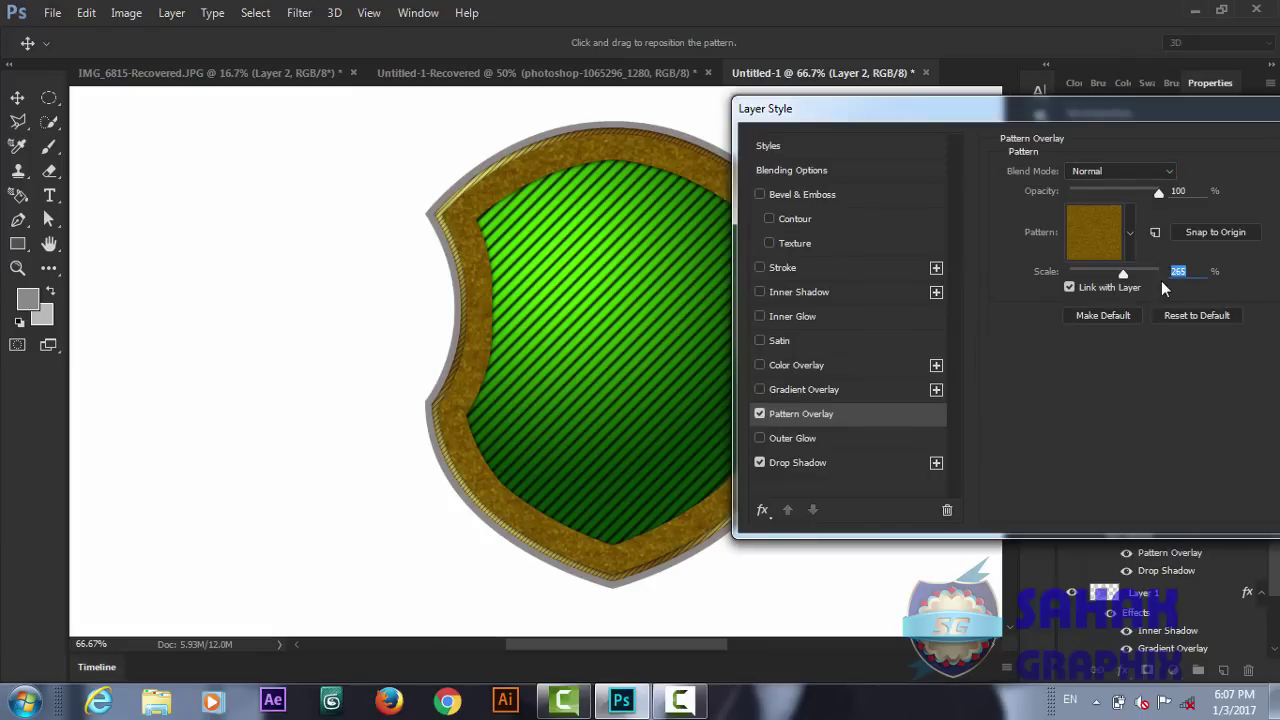
pyautogui.write('40')
# - Enable a Gradient Overlay on the rim with Multiply blend mode
pyautogui.click(757, 386)
pyautogui.click(798, 388)
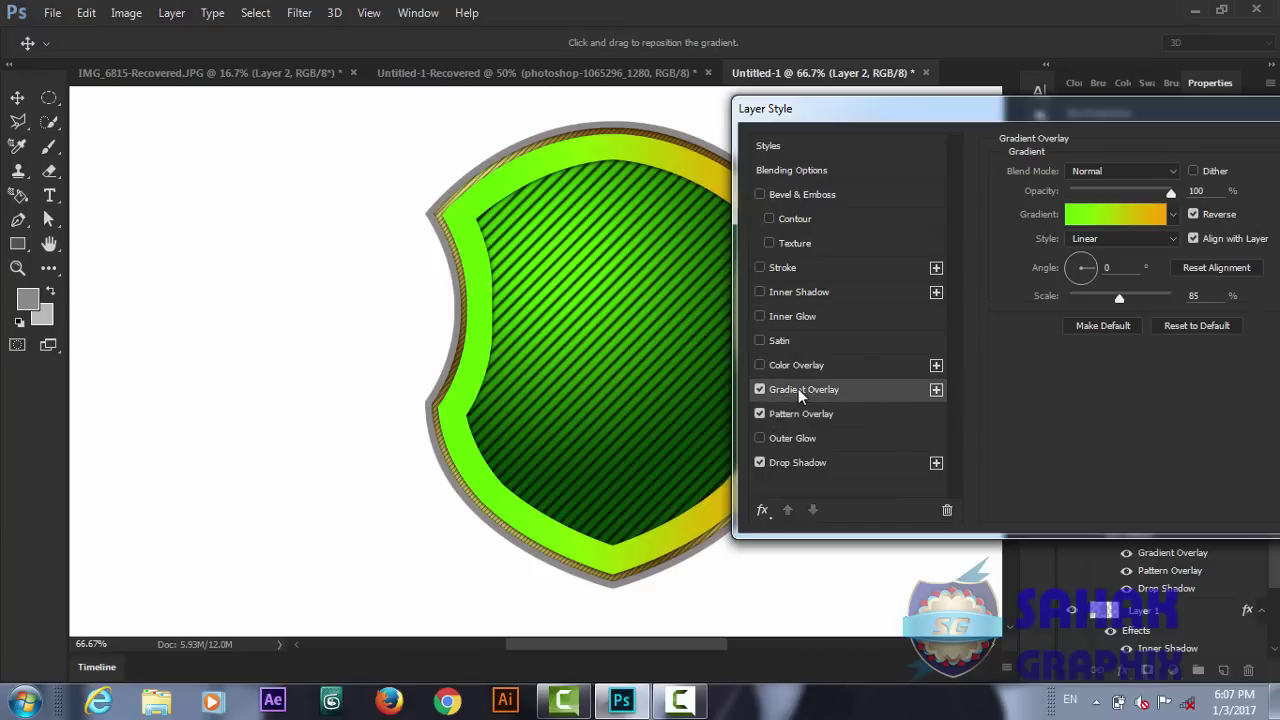
pyautogui.click(1145, 224)
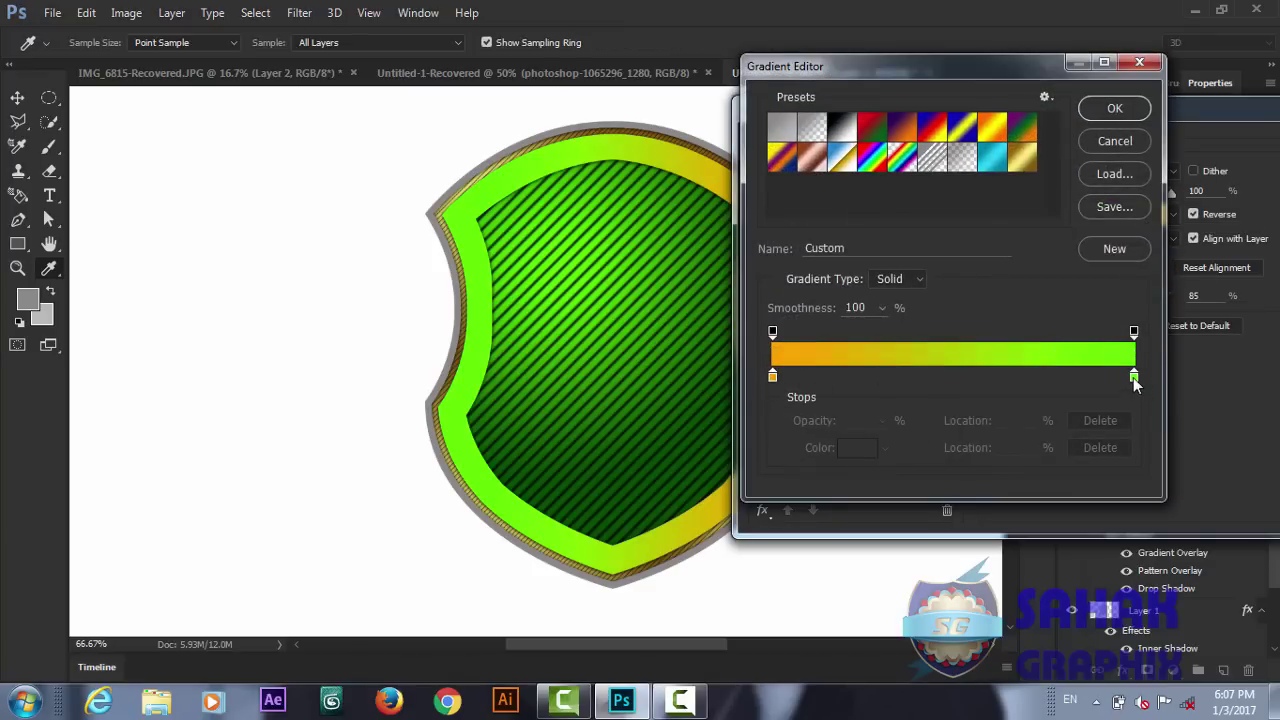
pyautogui.click(1110, 141)
pyautogui.click(1147, 170)
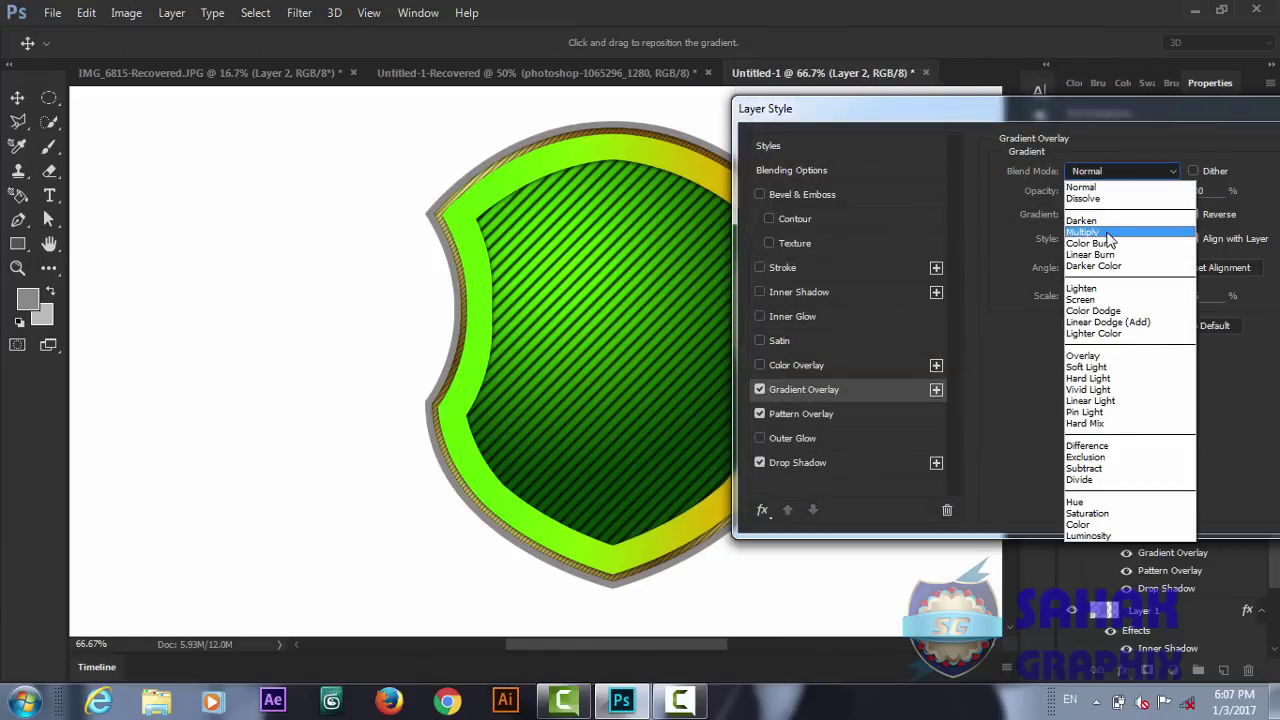
pyautogui.click(1099, 233)
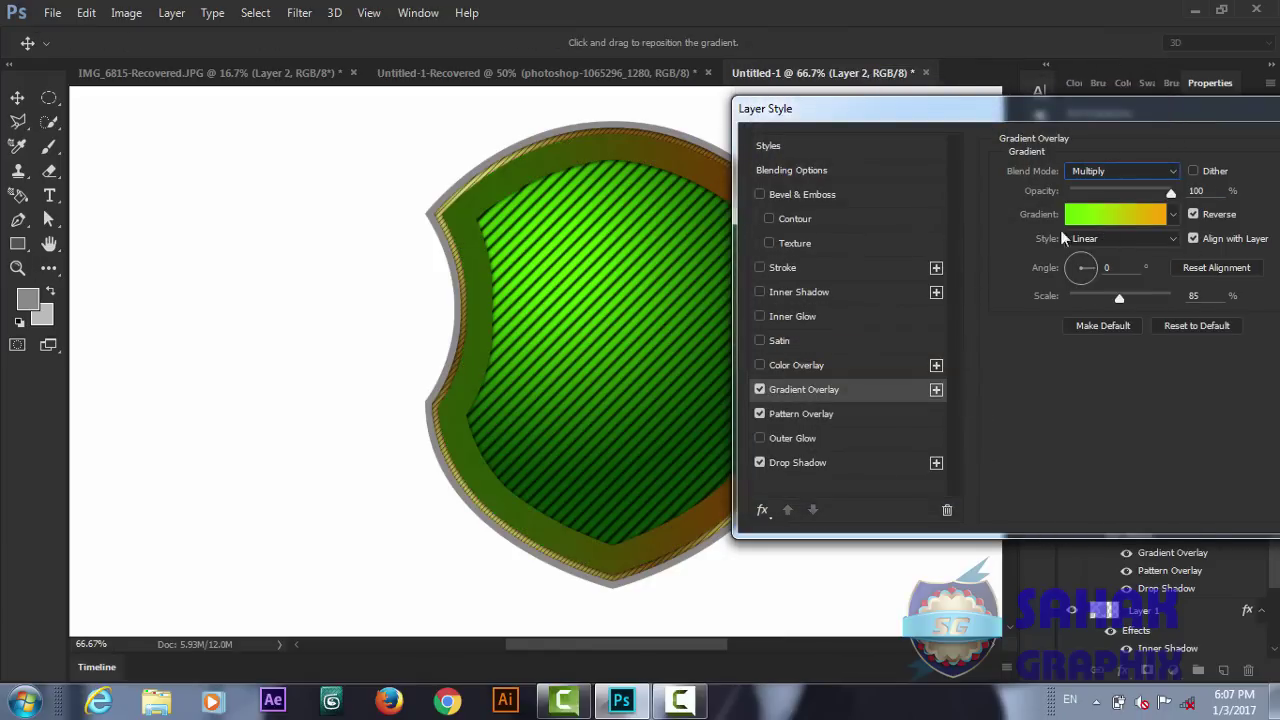
# - Change the gradient's right stop to a golden orange-brown
pyautogui.click(1138, 213)
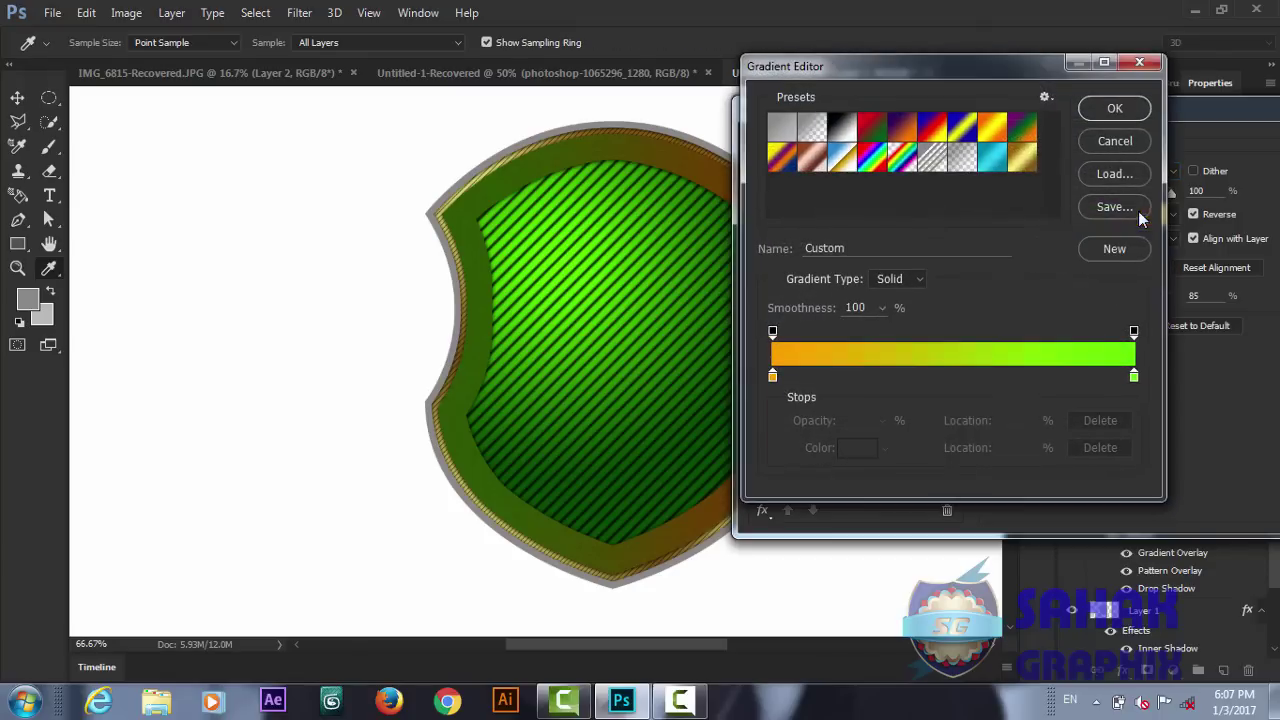
pyautogui.click(1134, 378)
pyautogui.doubleClick(1134, 378)
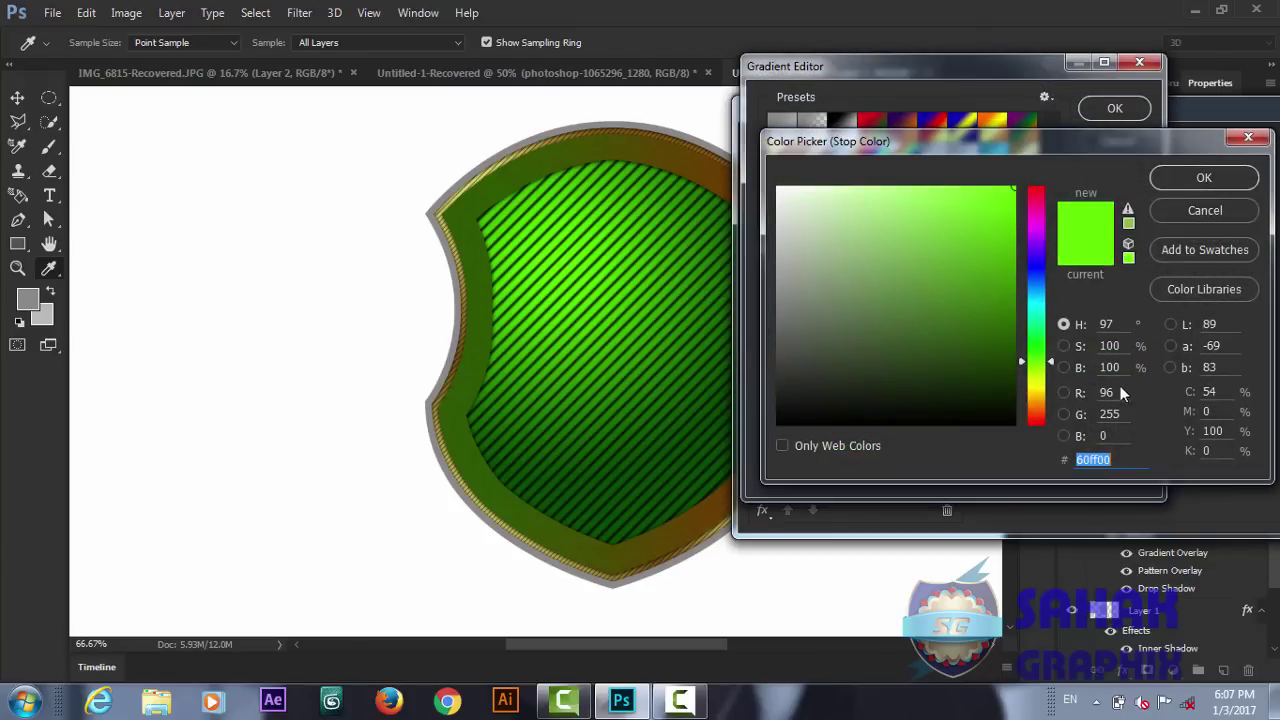
pyautogui.moveTo(1051, 361); pyautogui.dragTo(1050, 398)
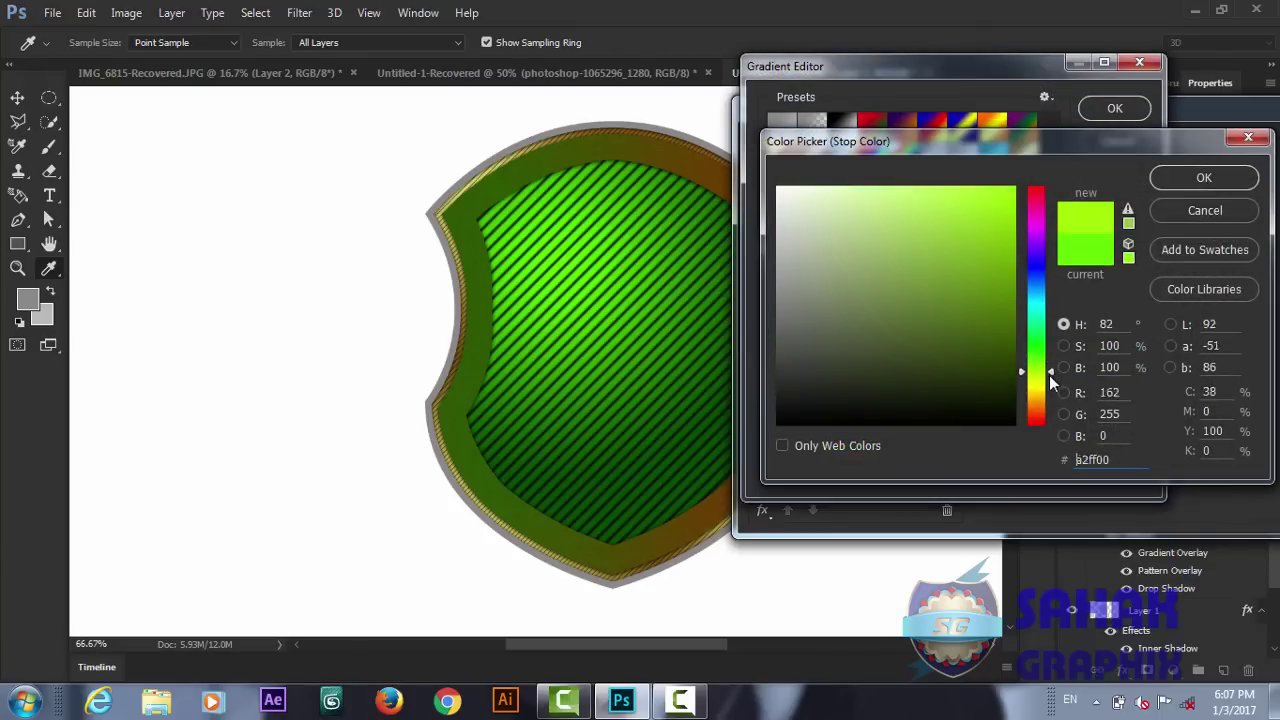
pyautogui.moveTo(1003, 351); pyautogui.dragTo(1016, 318)
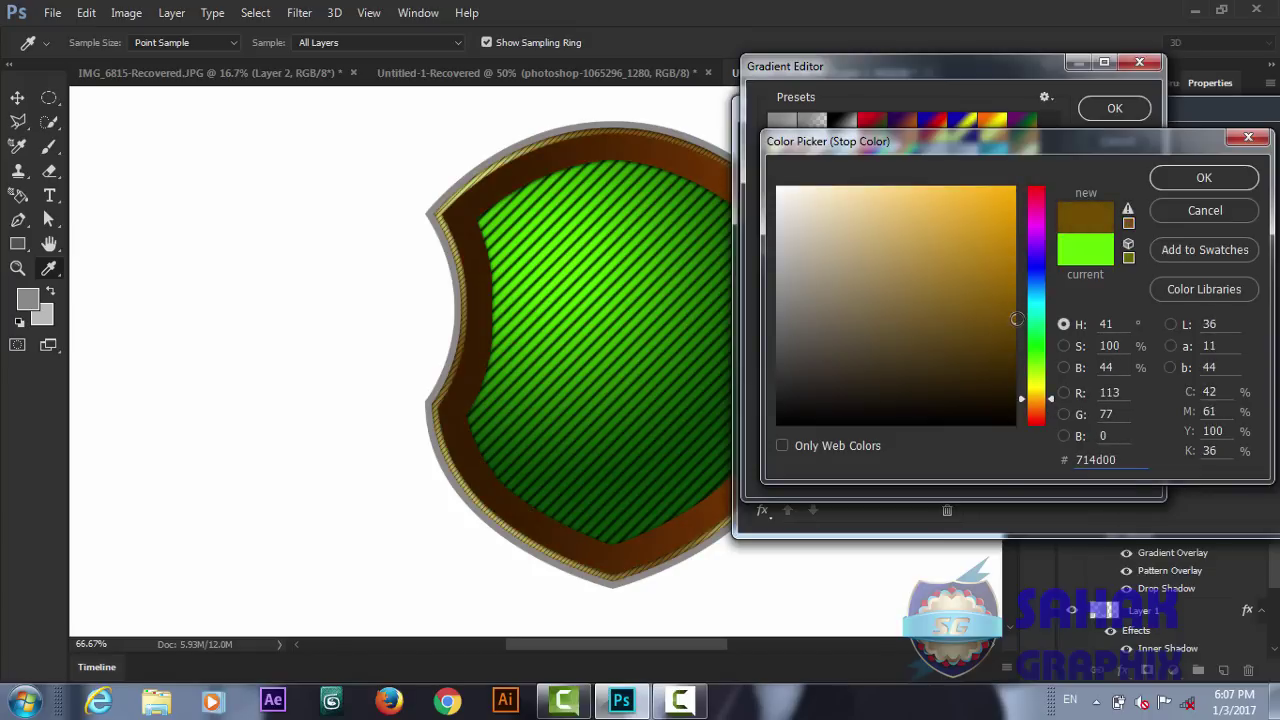
pyautogui.click(1013, 278)
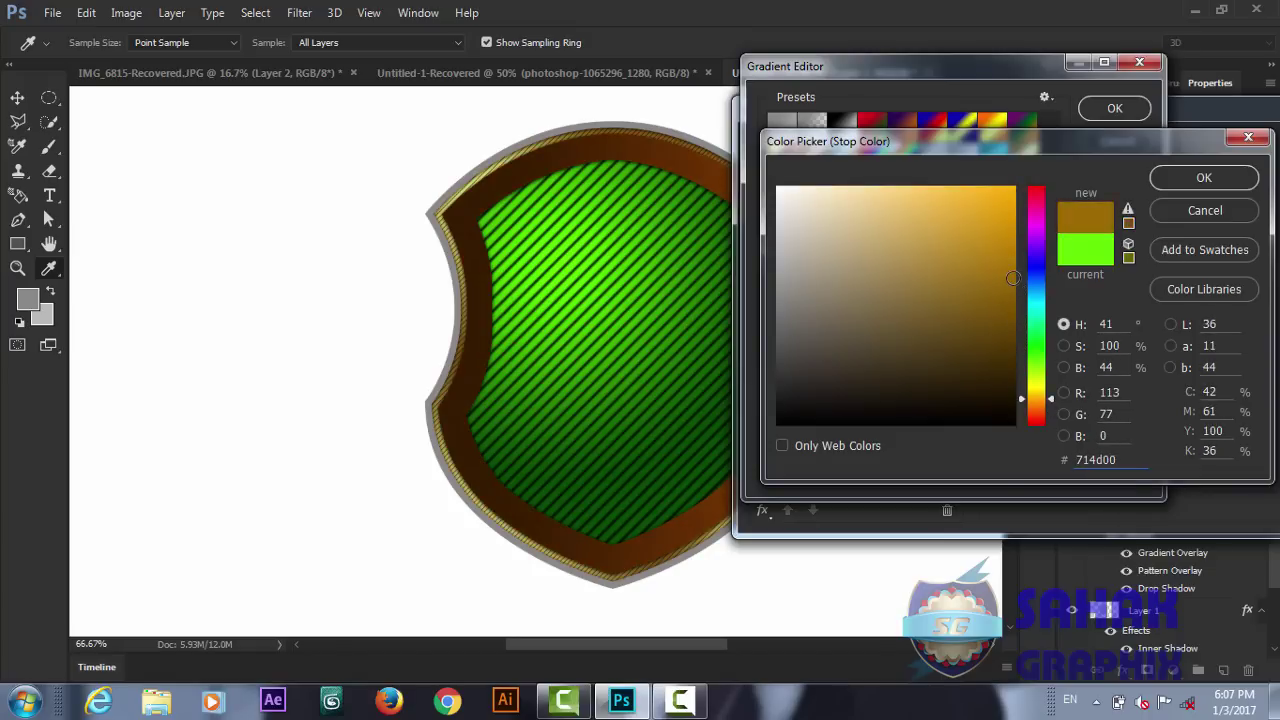
pyautogui.moveTo(1013, 278); pyautogui.dragTo(1016, 236)
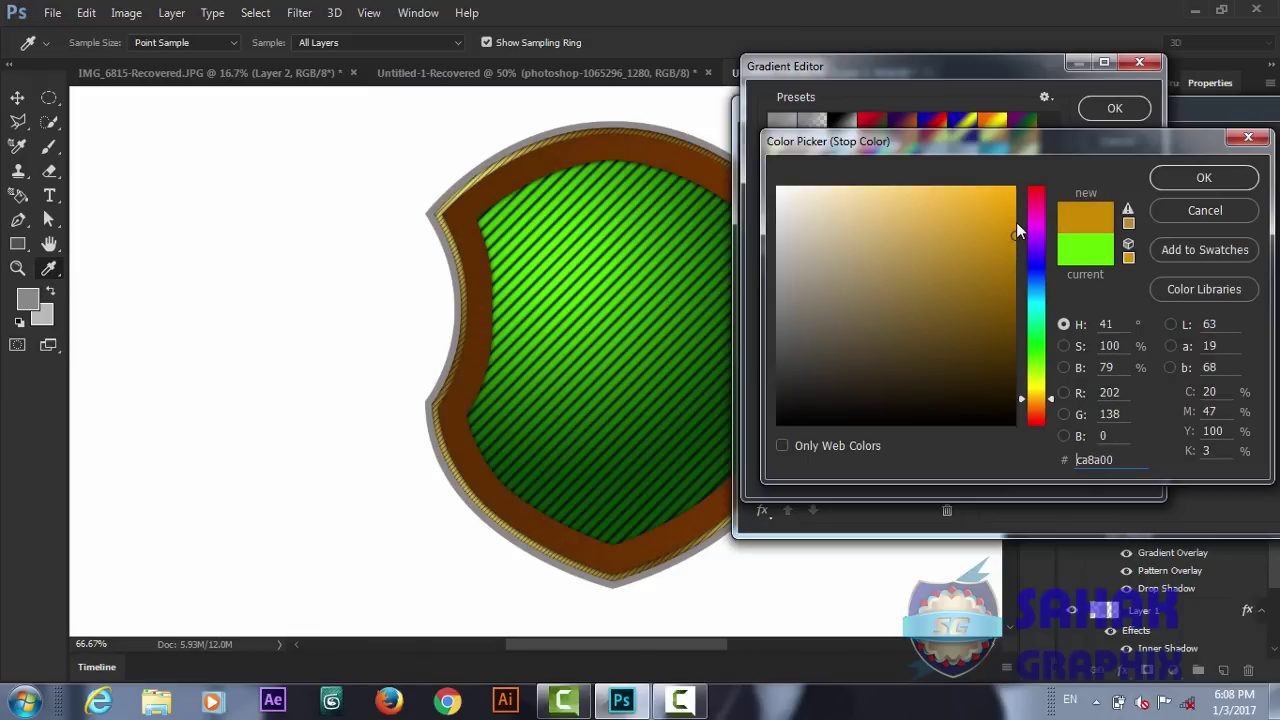
pyautogui.click(1180, 180)
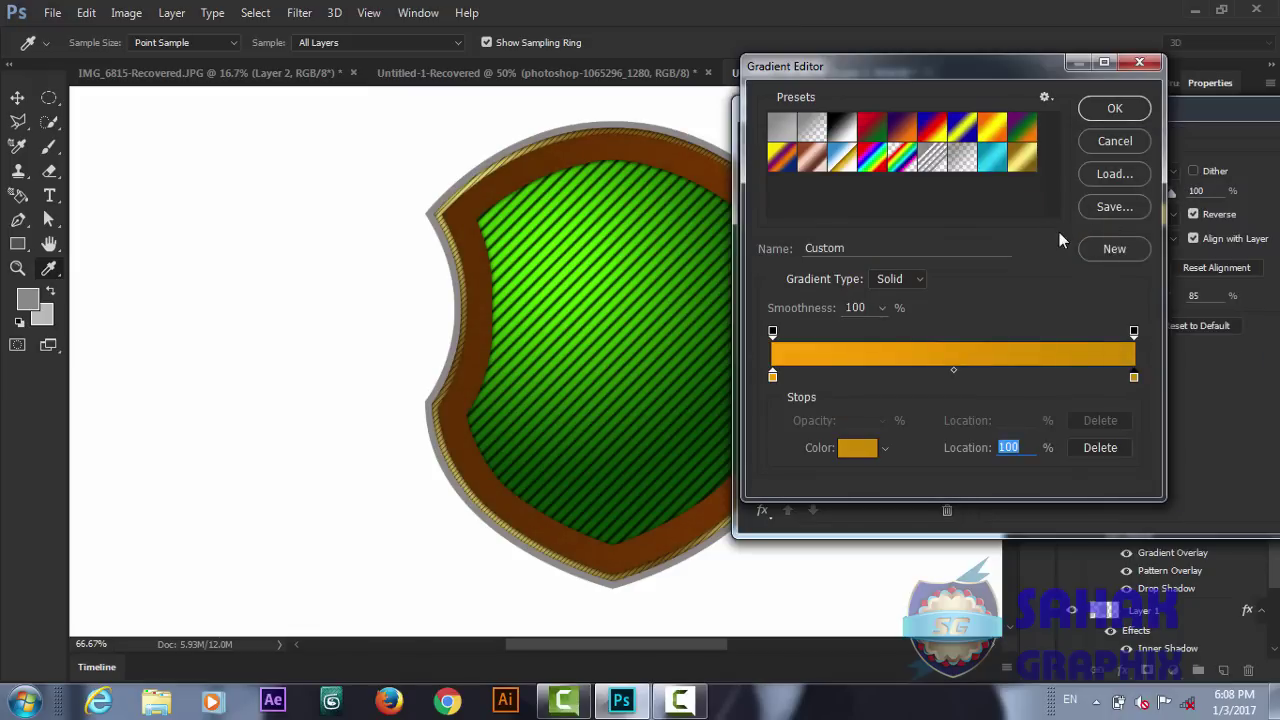
pyautogui.click(1118, 107)
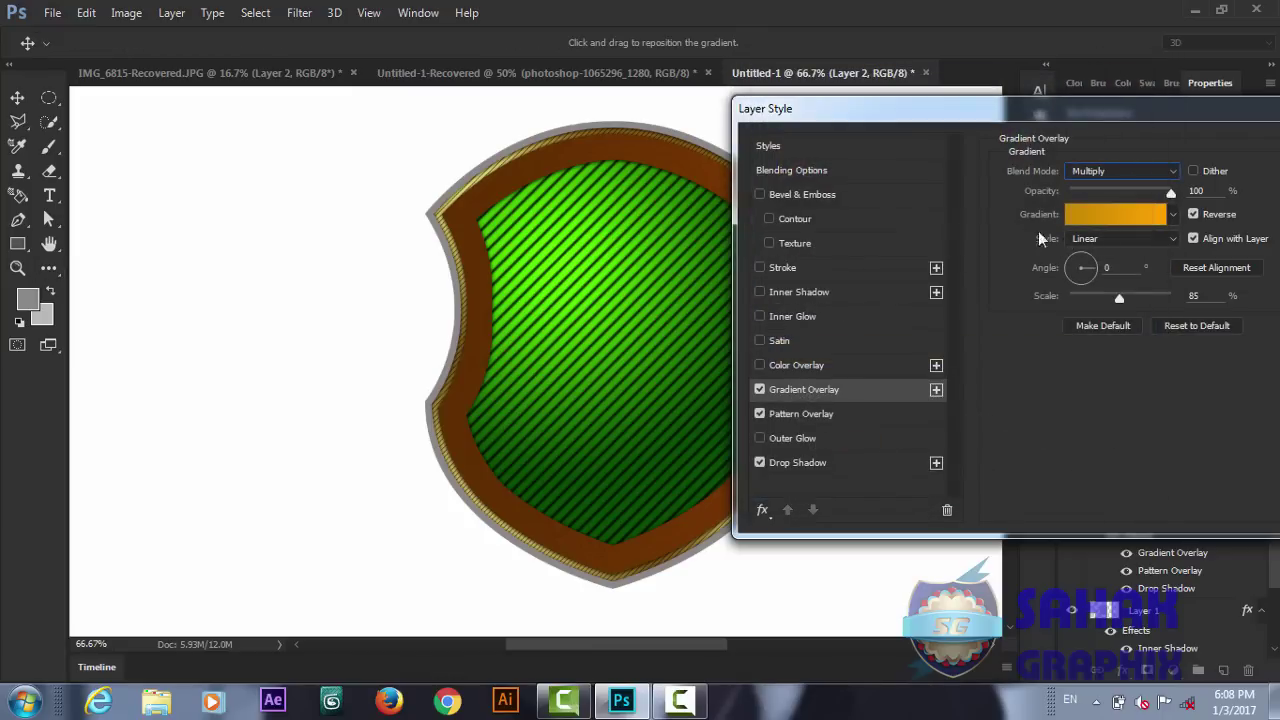
# - Set the rim's Gradient Overlay angle to 90° and scale to 101%, then apply the style
pyautogui.doubleClick(1110, 267)
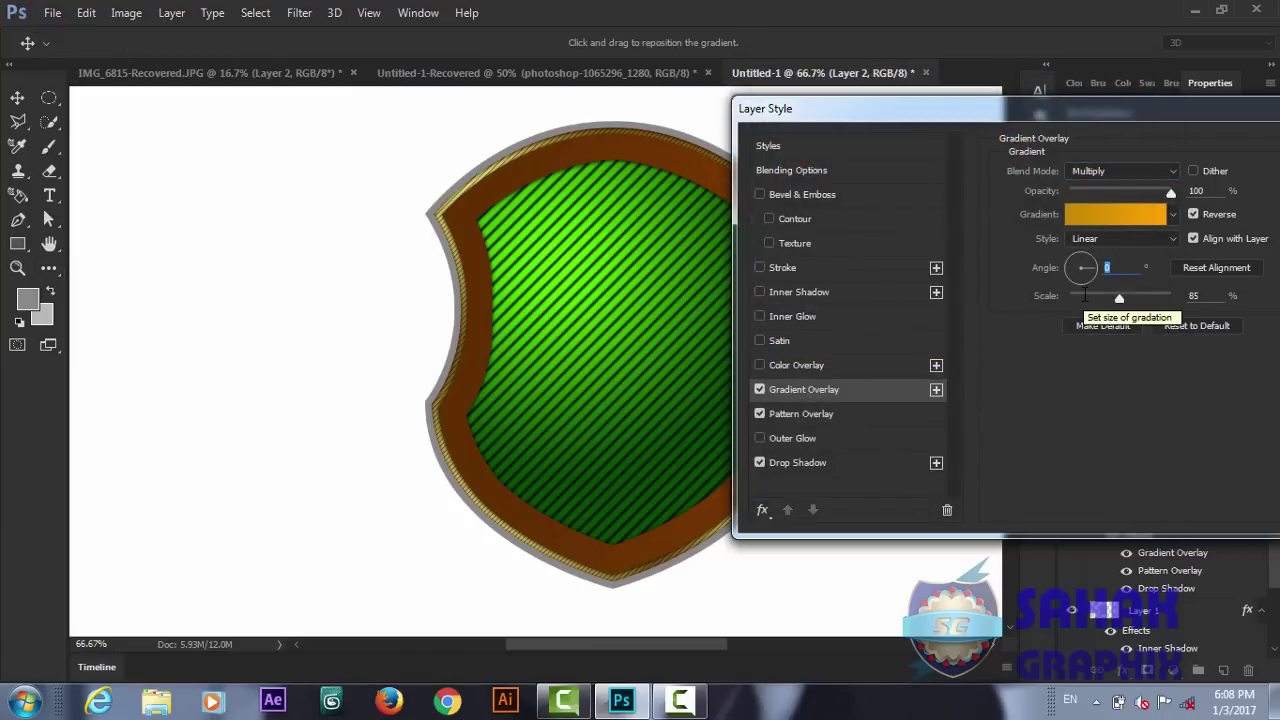
pyautogui.write('90')
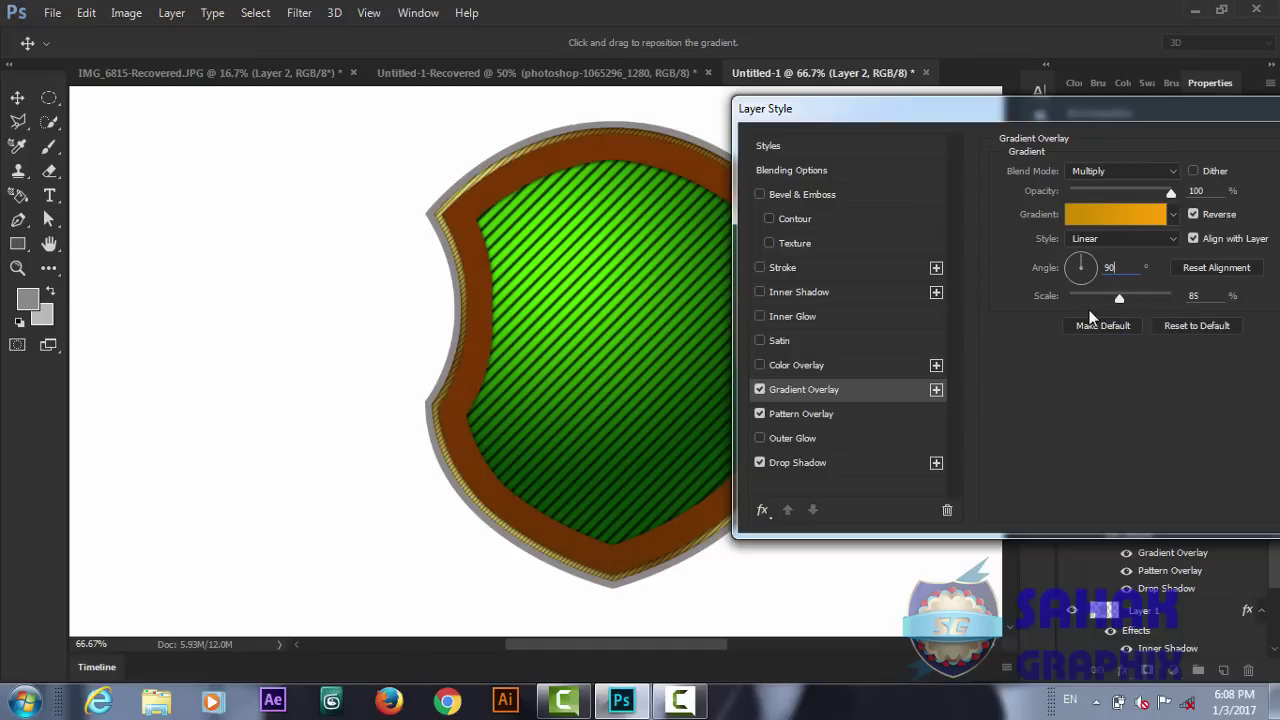
pyautogui.moveTo(1118, 302); pyautogui.dragTo(1136, 304)
pyautogui.moveTo(1122, 108); pyautogui.dragTo(902, 132)
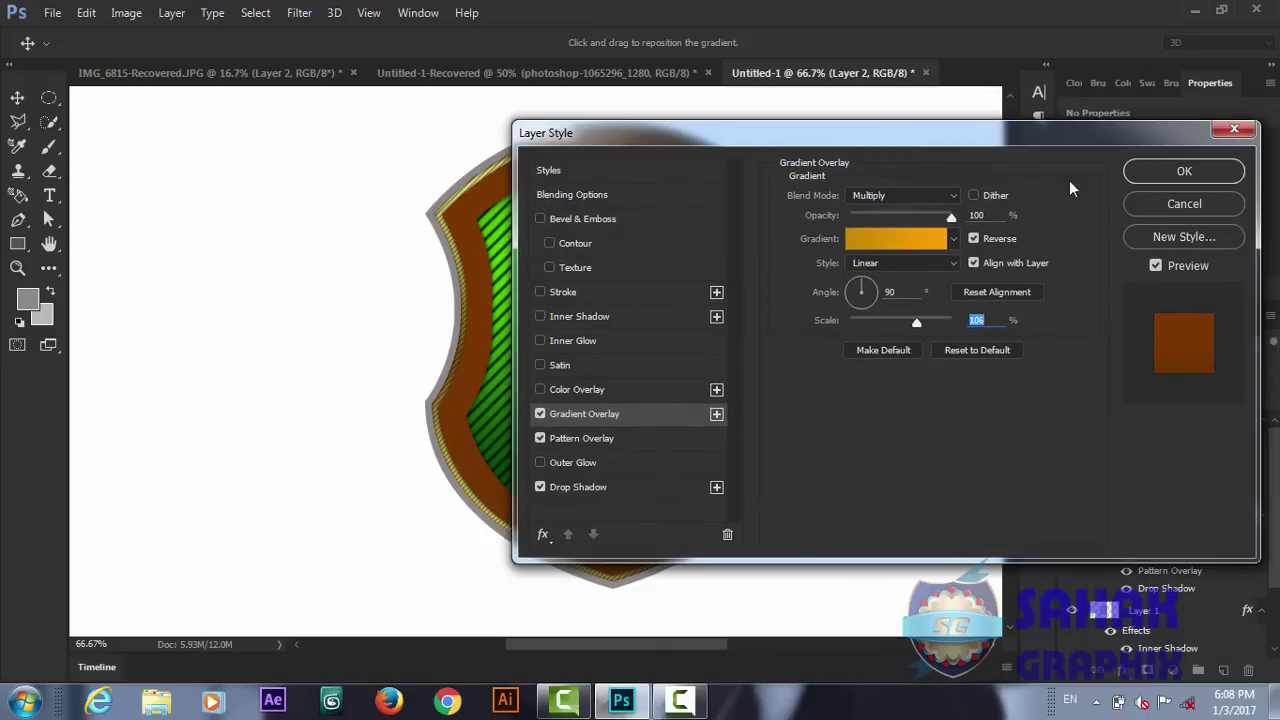
pyautogui.click(1159, 170)
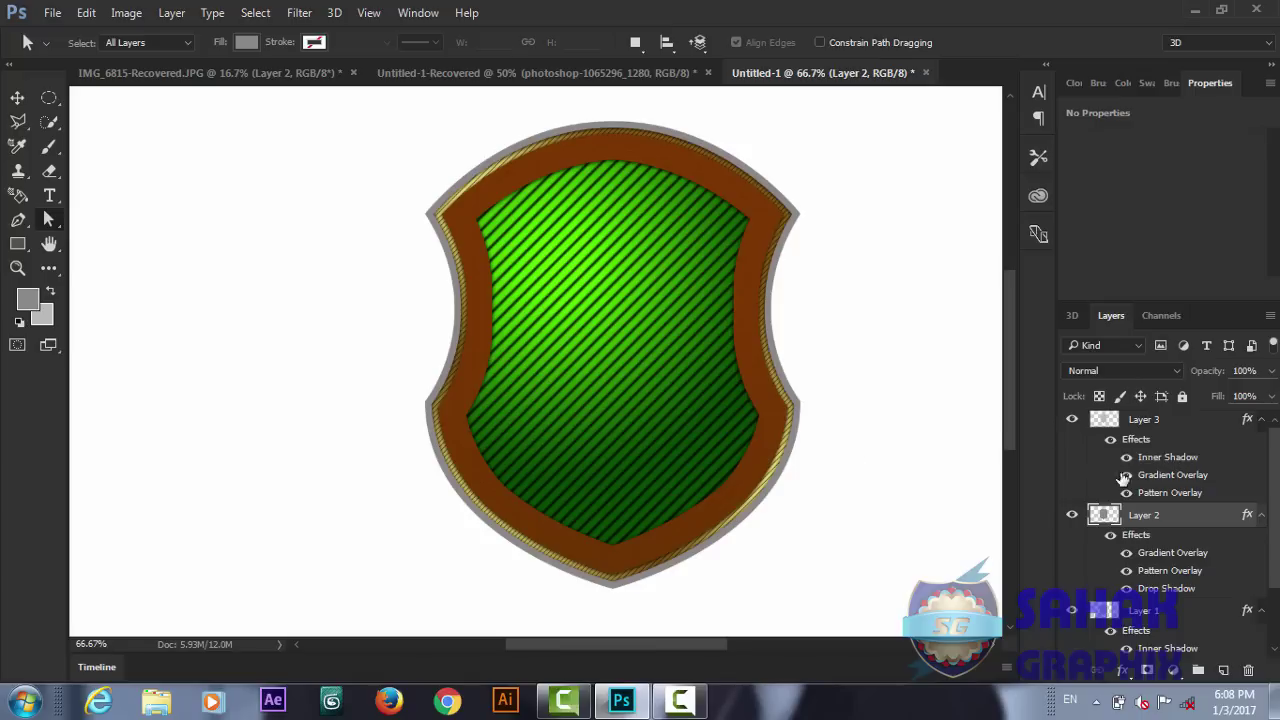
# - Copy Layer 2's rim style and paste it onto the Shape 1 copy layer
pyautogui.rightClick(1172, 528)
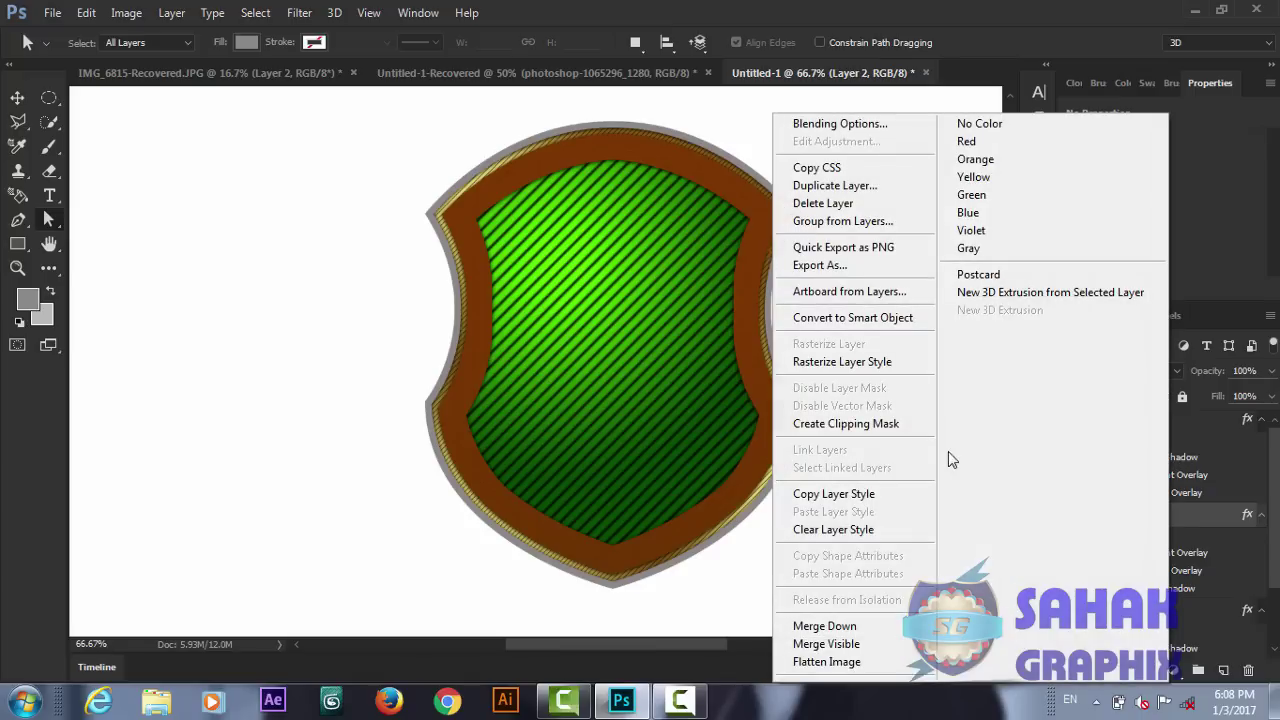
pyautogui.click(839, 498)
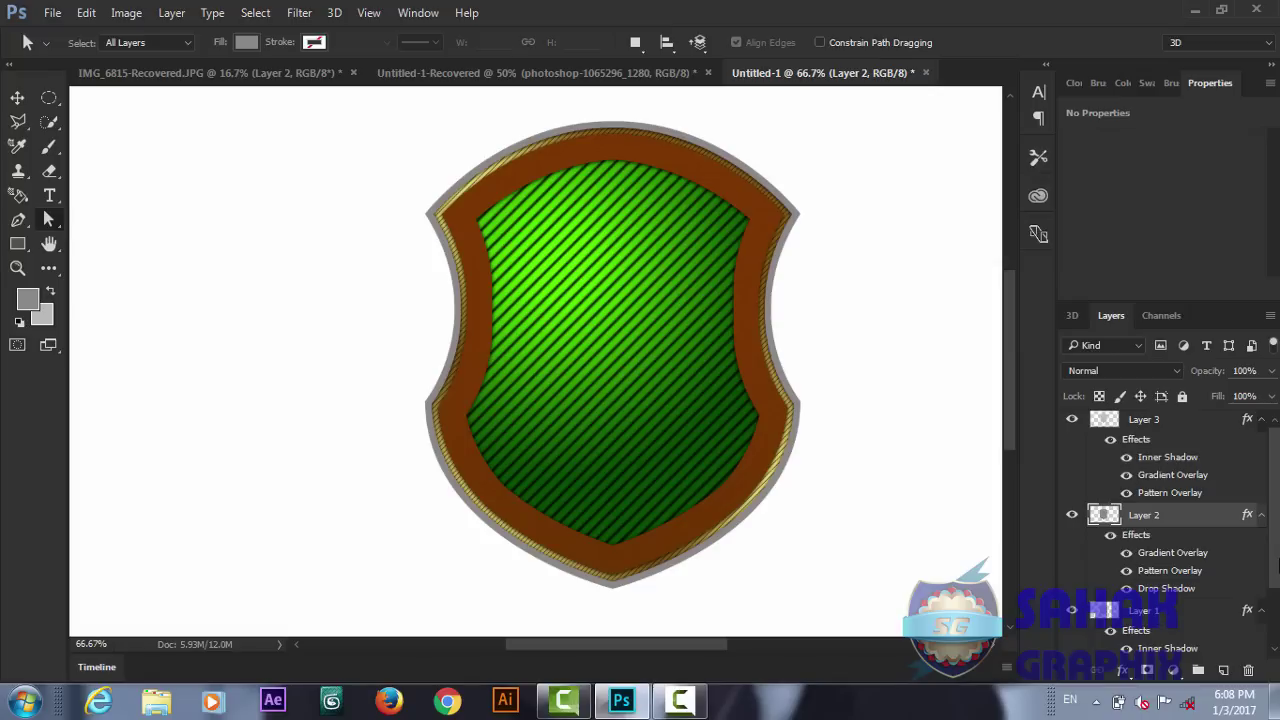
pyautogui.scroll(-3, 1161, 615)
pyautogui.click(1180, 622)
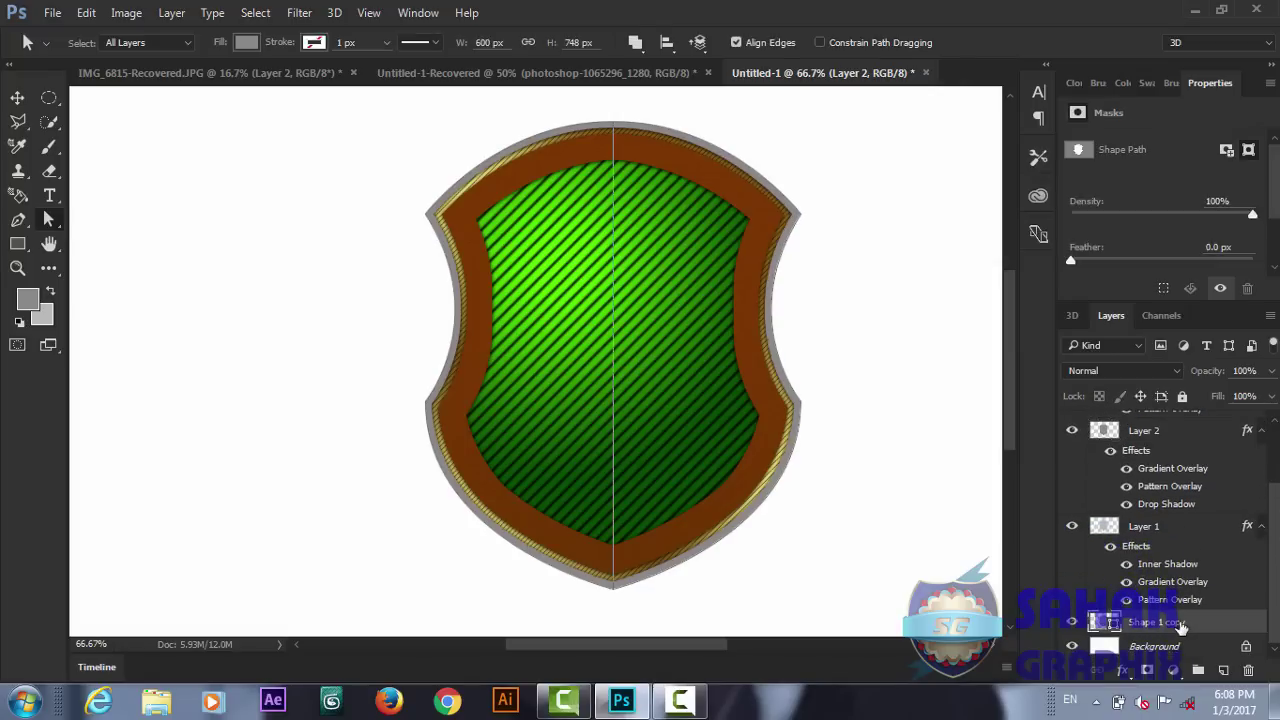
pyautogui.rightClick(1181, 626)
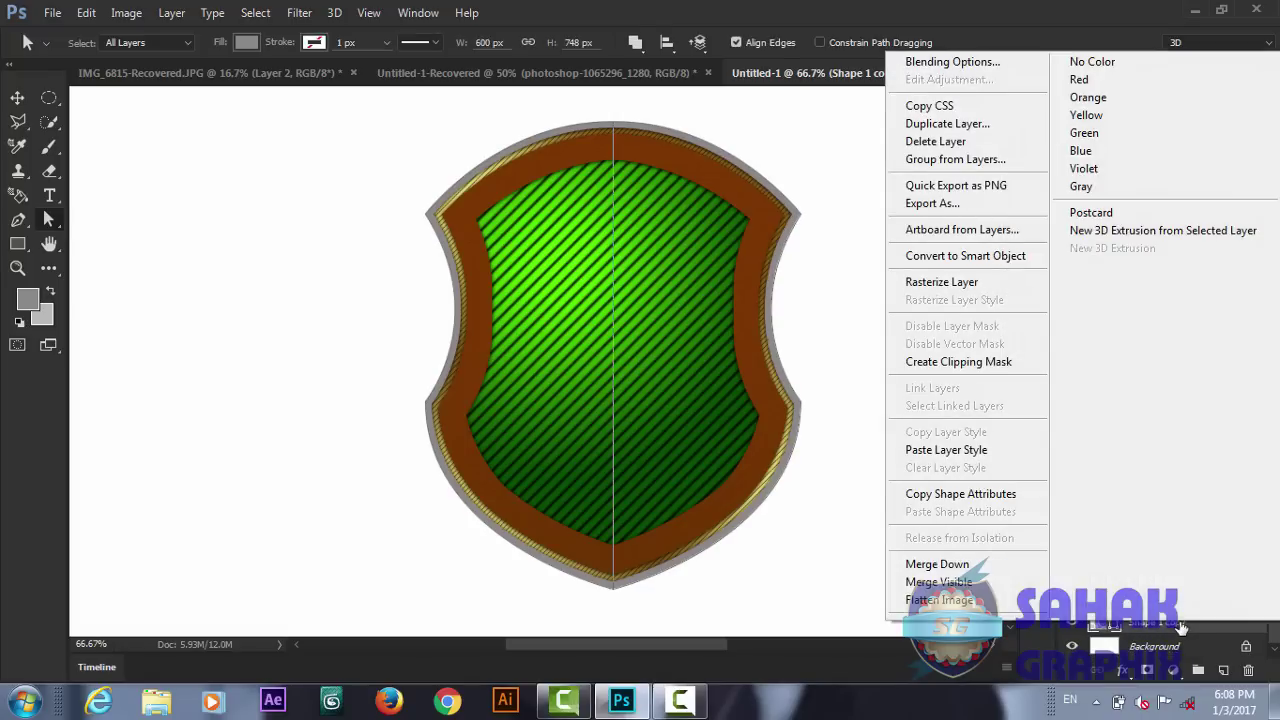
pyautogui.click(958, 455)
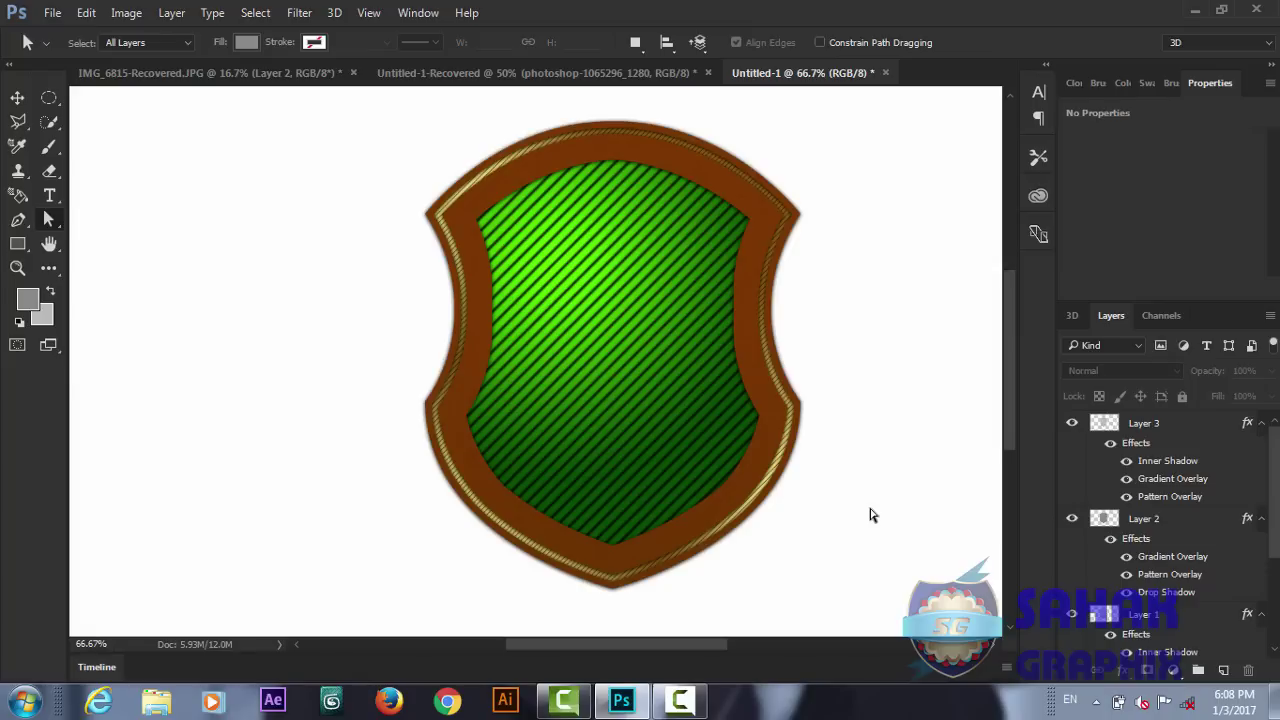
pyautogui.hotkey('ctrl', '+')
pyautogui.hotkey('ctrl', '+')
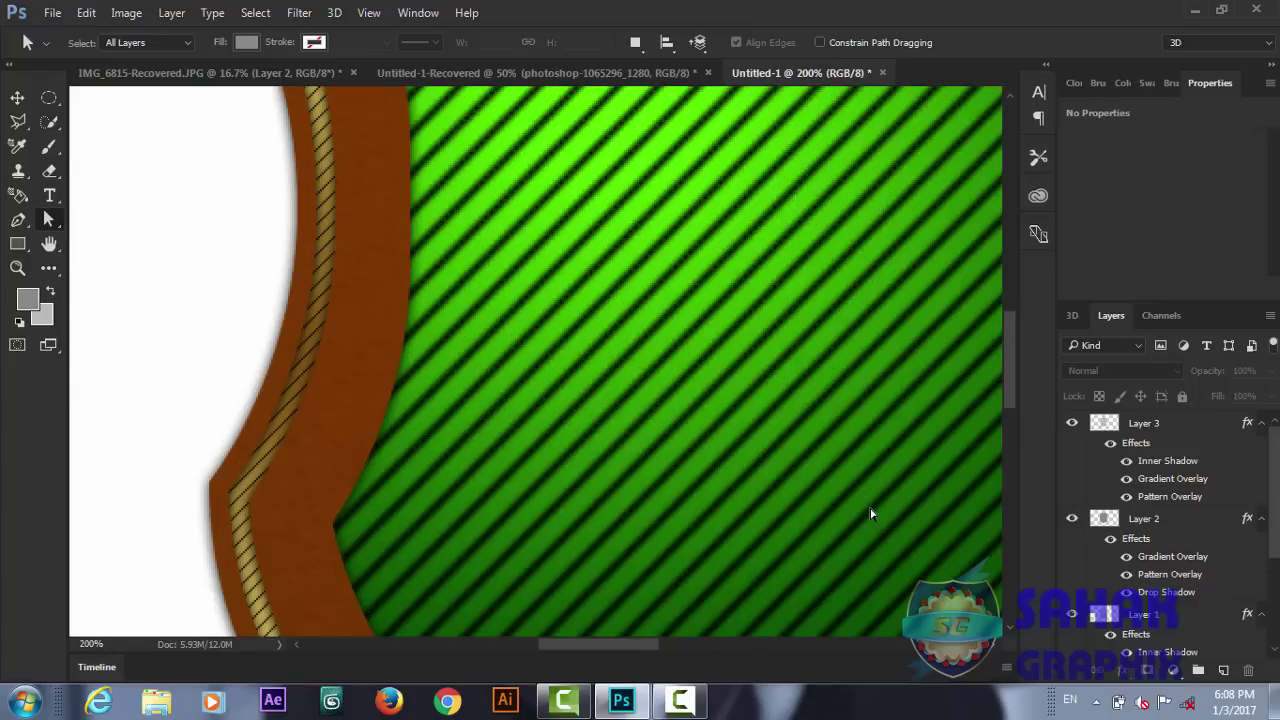
pyautogui.hotkey('ctrl', '-')
pyautogui.hotkey('ctrl', '-')
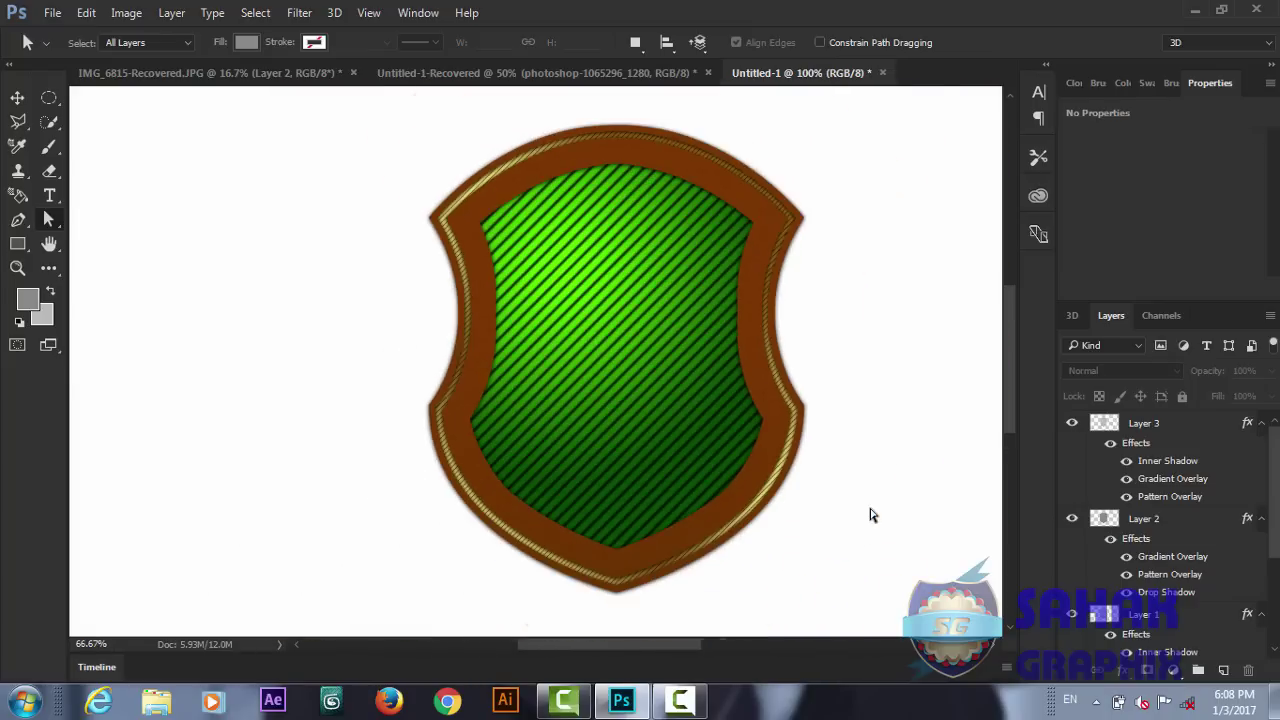
pyautogui.hotkey('ctrl', '+')
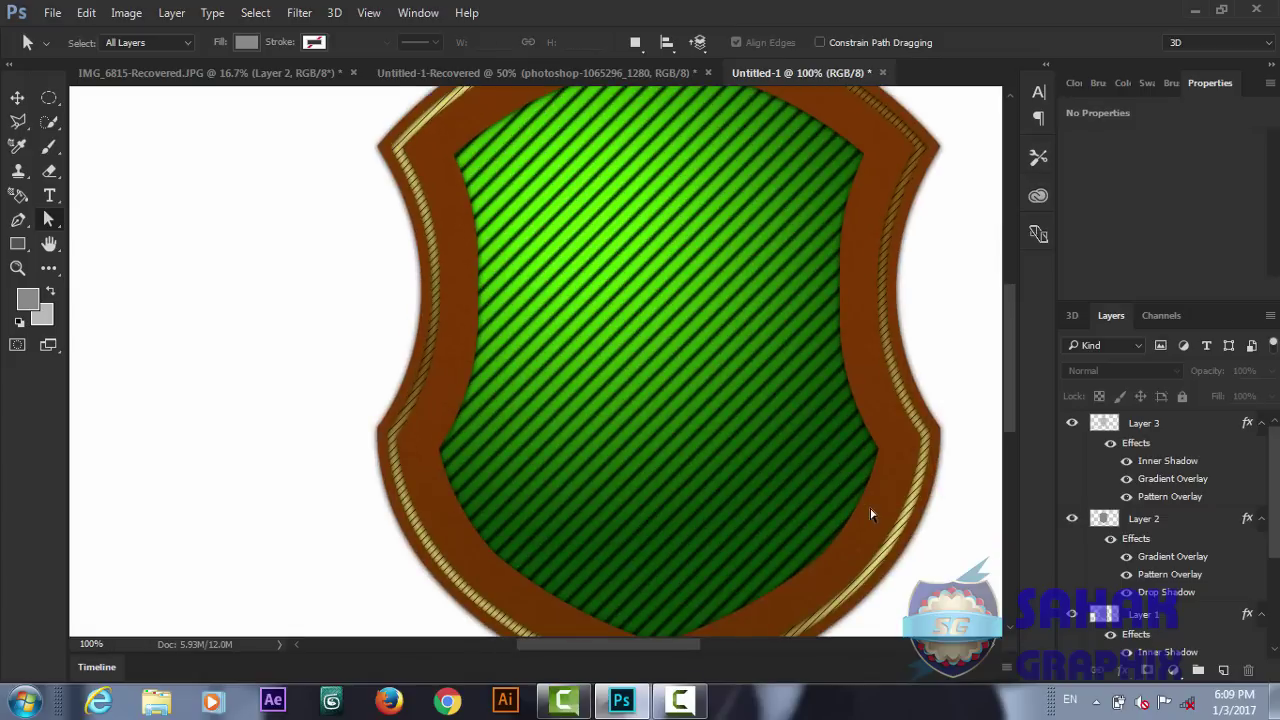
pyautogui.hotkey('ctrl', '-')
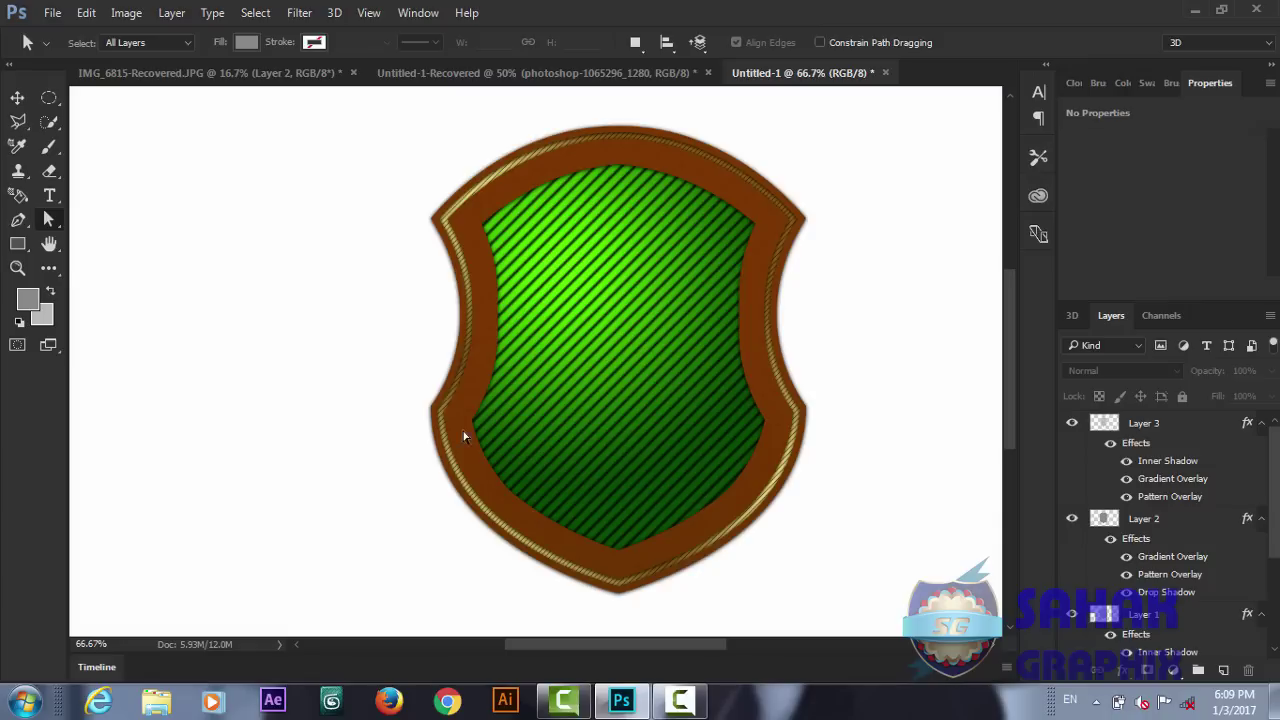
pyautogui.click(417, 80)
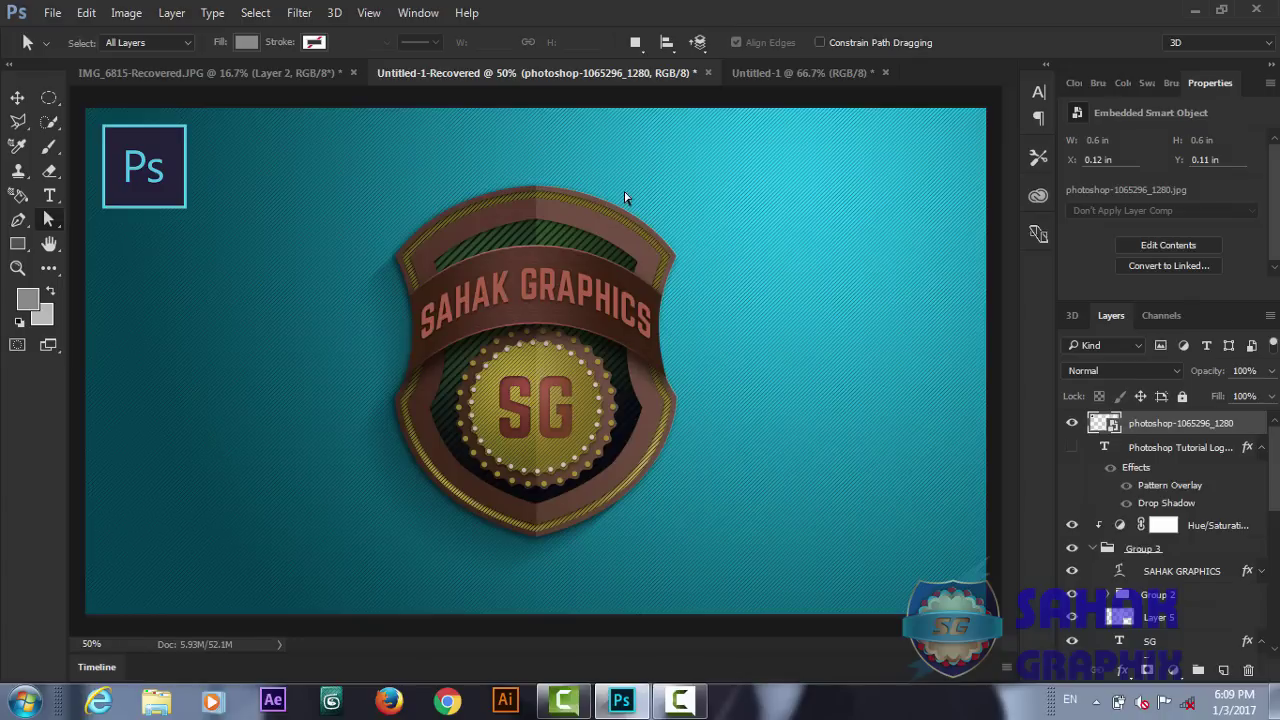
pyautogui.click(786, 69)
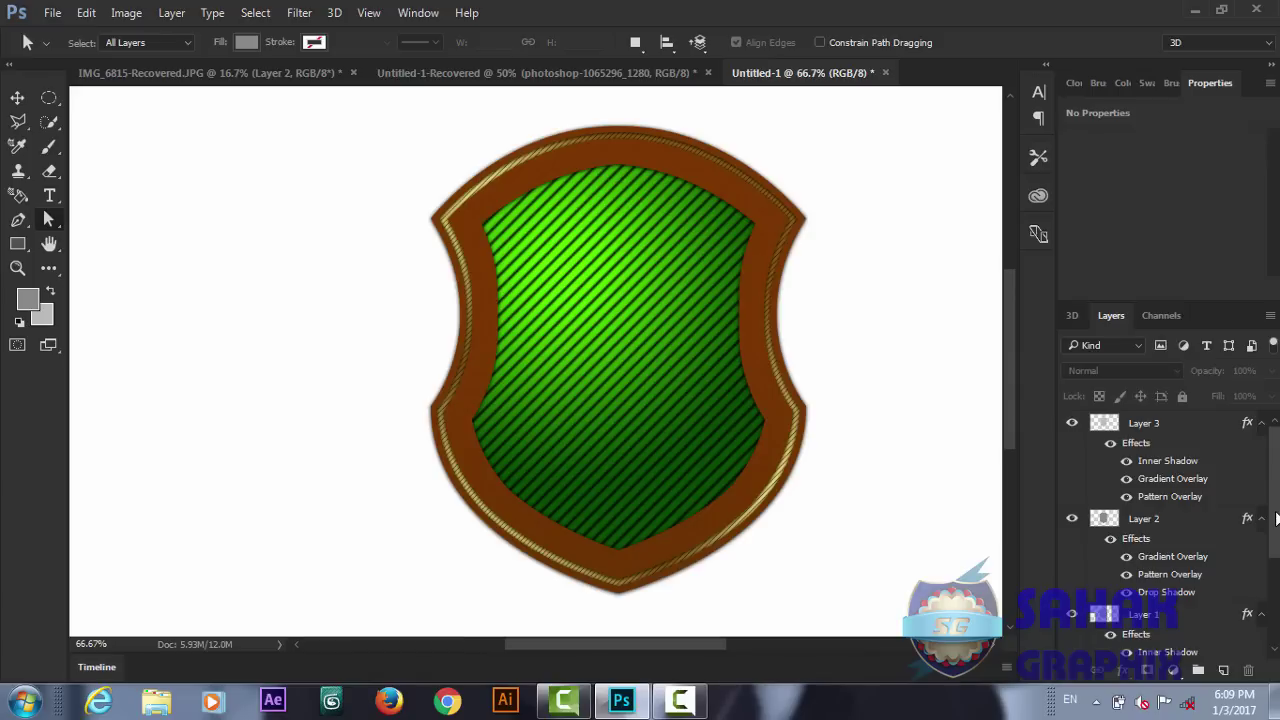
# - Collapse the effects lists of Layer 3, Layer 2, Layer 1 and Shape 1 copy
pyautogui.click(1261, 423)
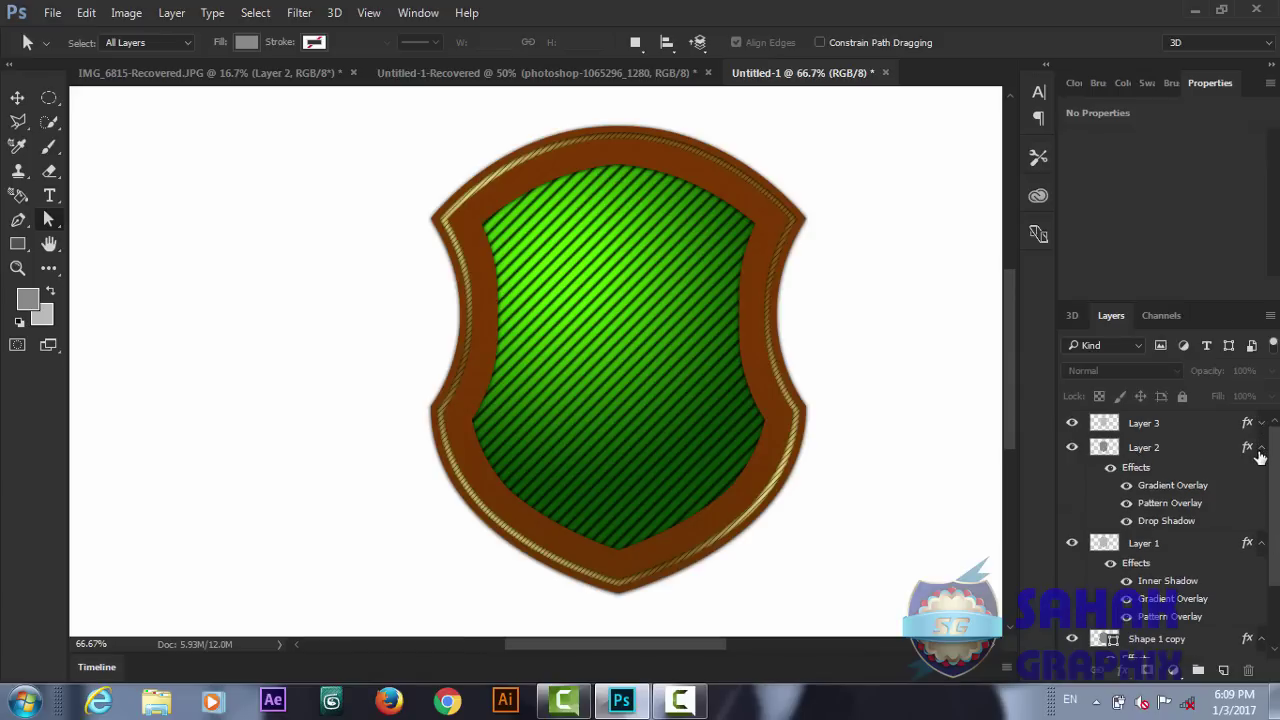
pyautogui.click(1261, 447)
pyautogui.click(1261, 471)
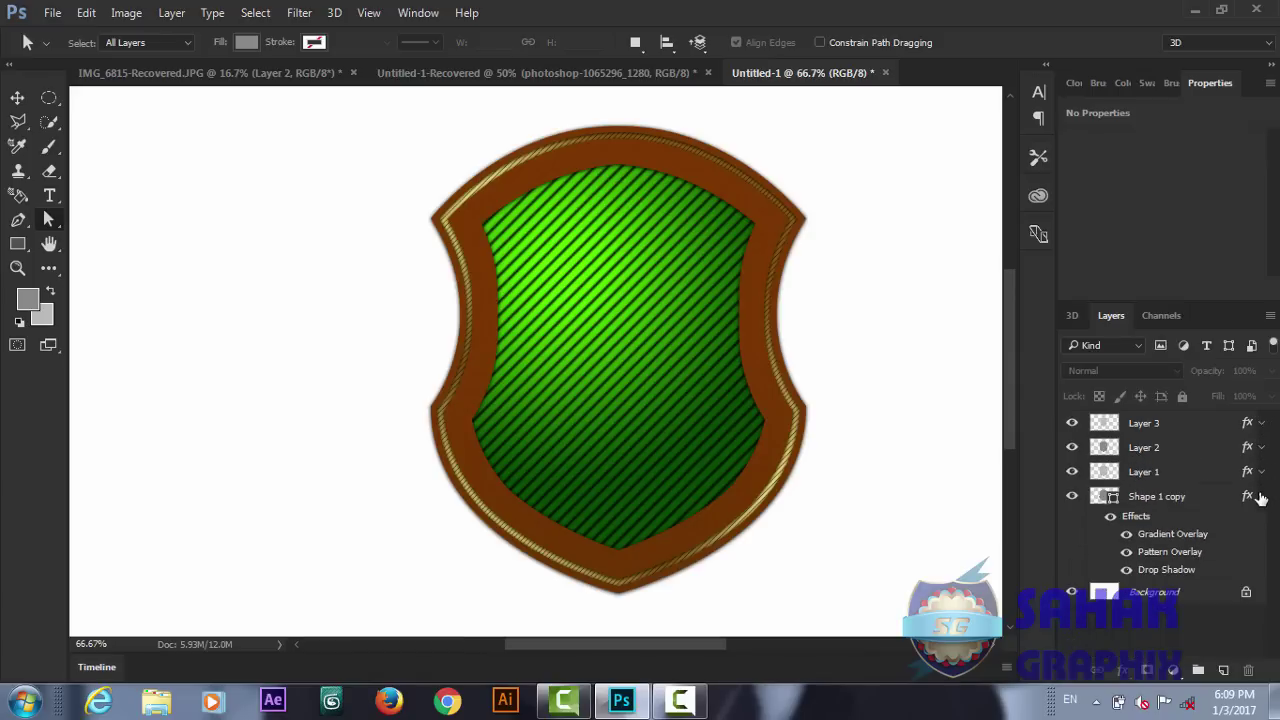
pyautogui.click(1261, 497)
pyautogui.moveTo(679, 701)
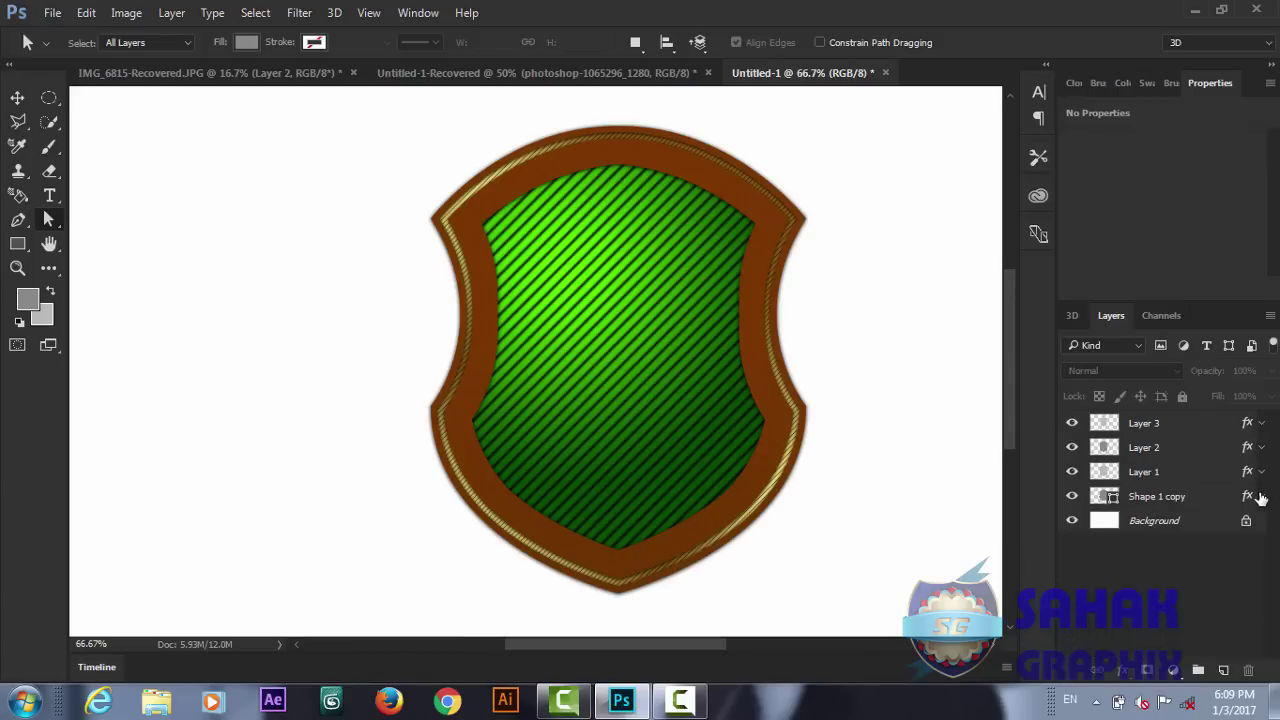
pyautogui.click(683, 713)
pyautogui.click(681, 705)
# - Select Layer 3 through Shape 1 copy and align their centres with the Move tool
pyautogui.click(1136, 428)
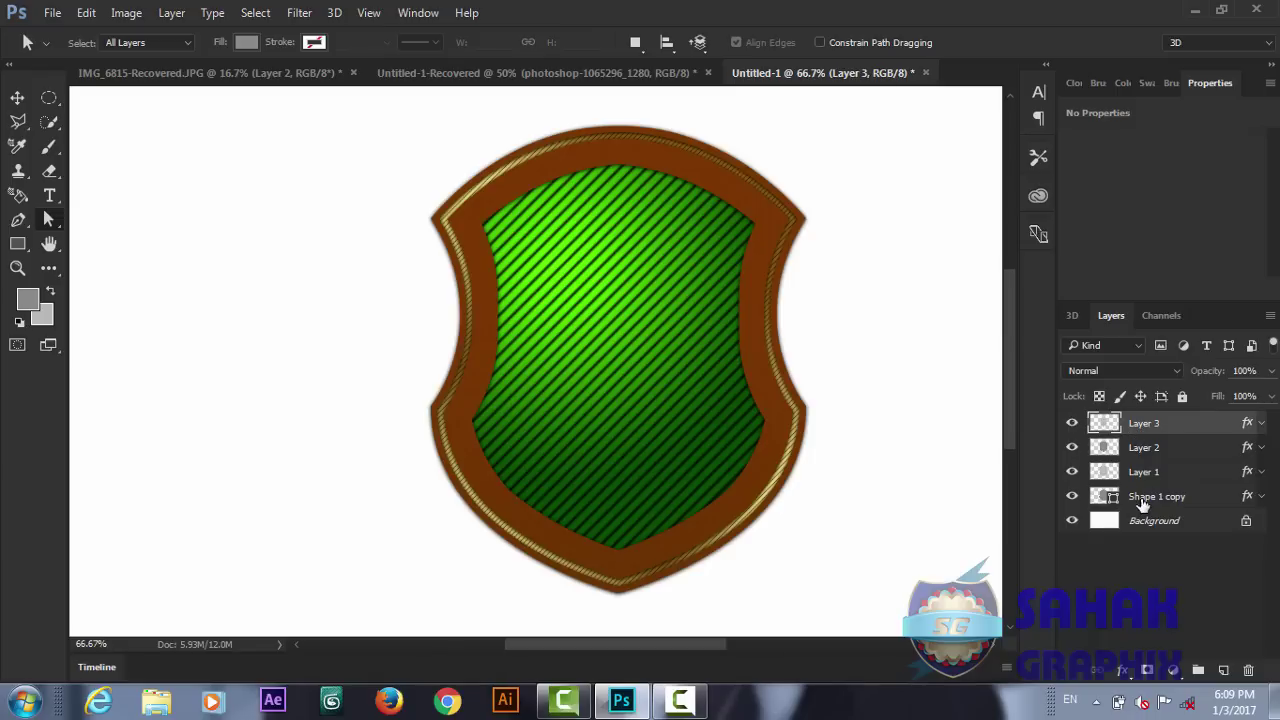
pyautogui.keyDown('shift'); pyautogui.click(1143, 505); pyautogui.keyUp('shift')
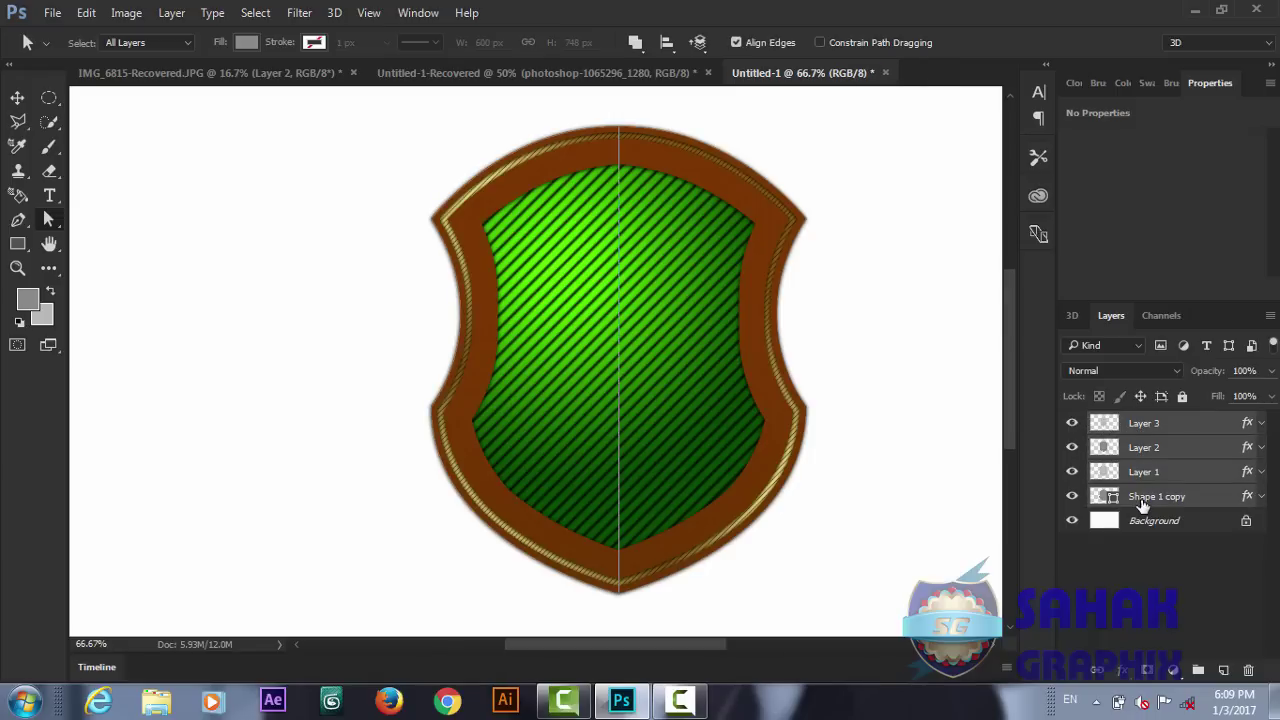
pyautogui.click(17, 97)
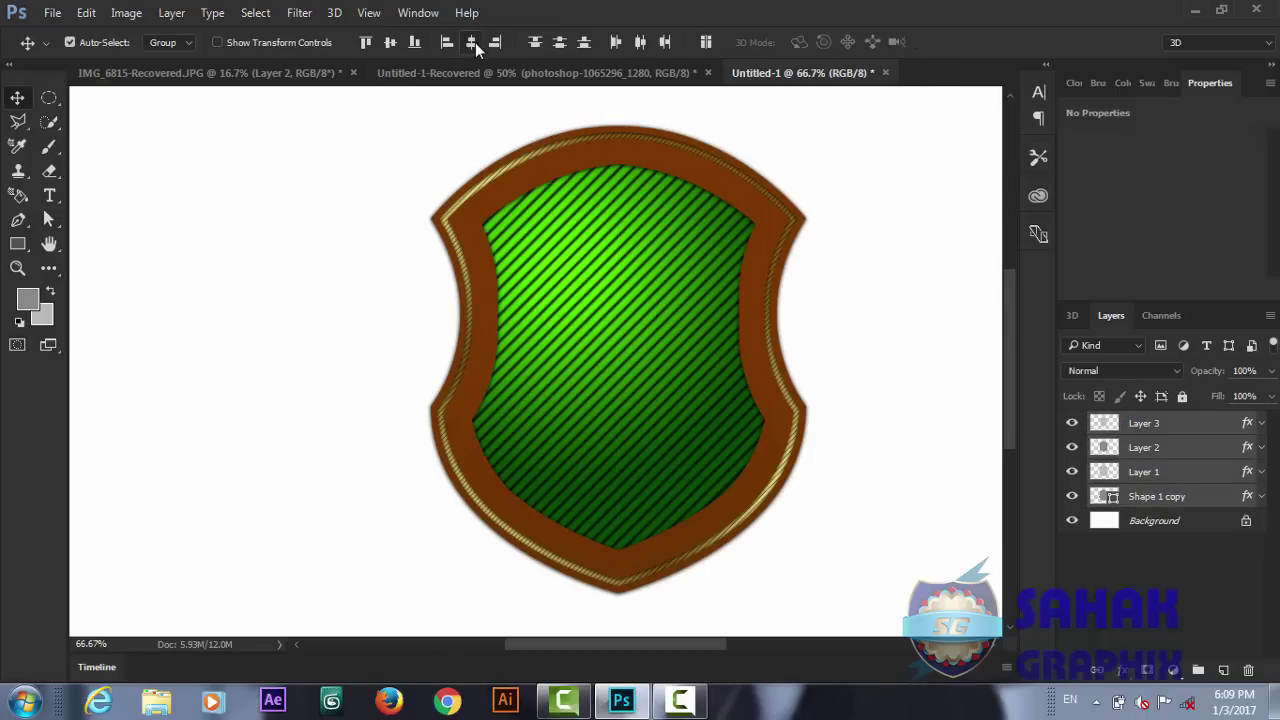
pyautogui.click(393, 44)
# - Add the Background to the selection and centre the shield horizontally and vertically on the canvas
pyautogui.click(1169, 542)
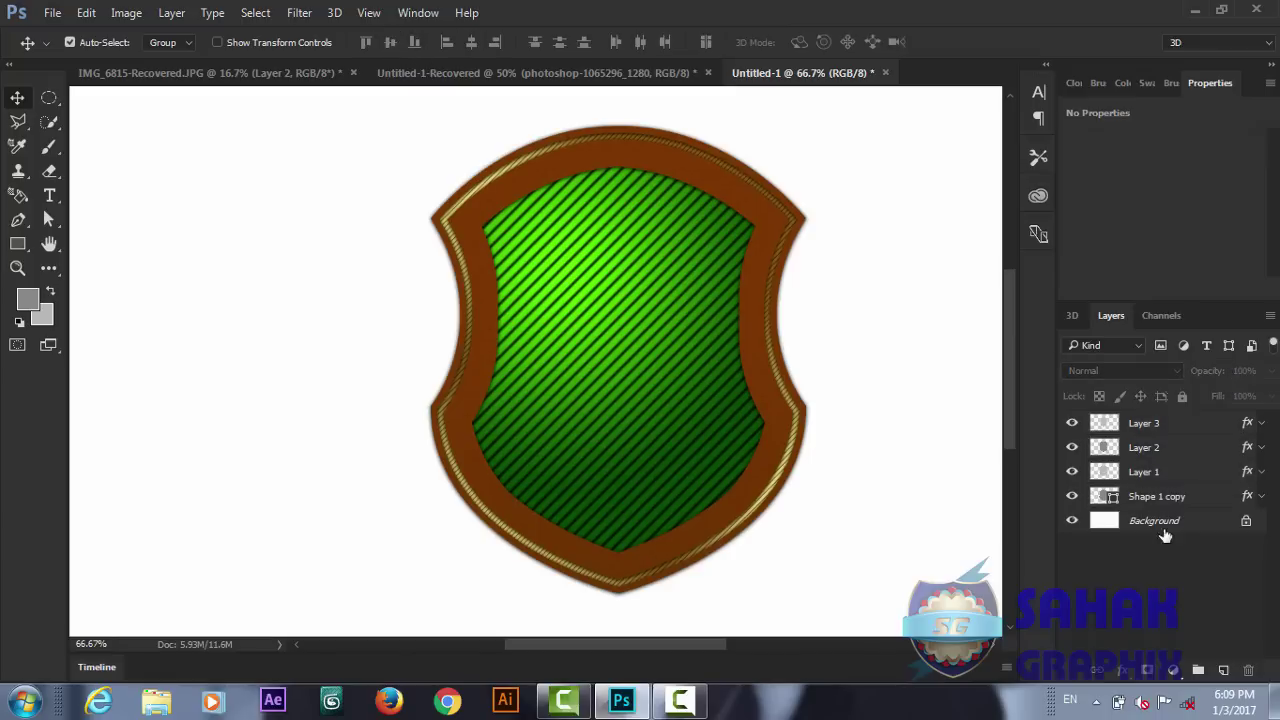
pyautogui.click(1160, 525)
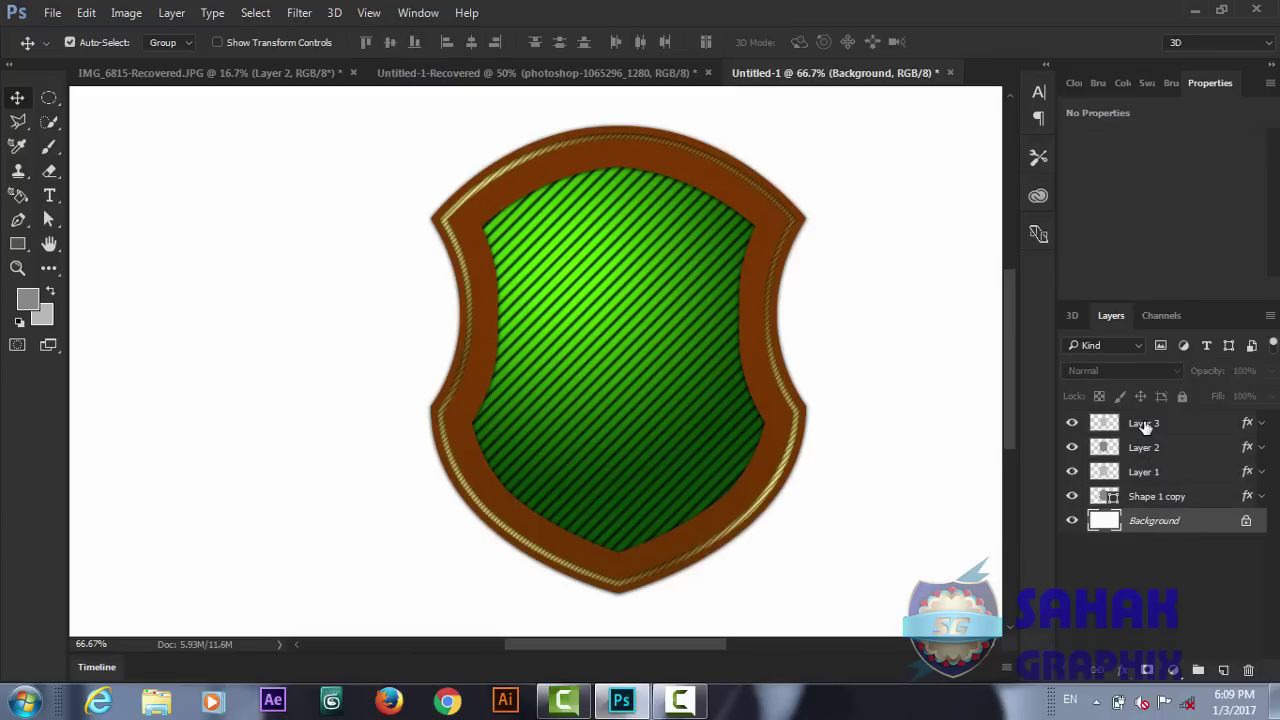
pyautogui.hotkey('ctrl', 'alt', 'a')
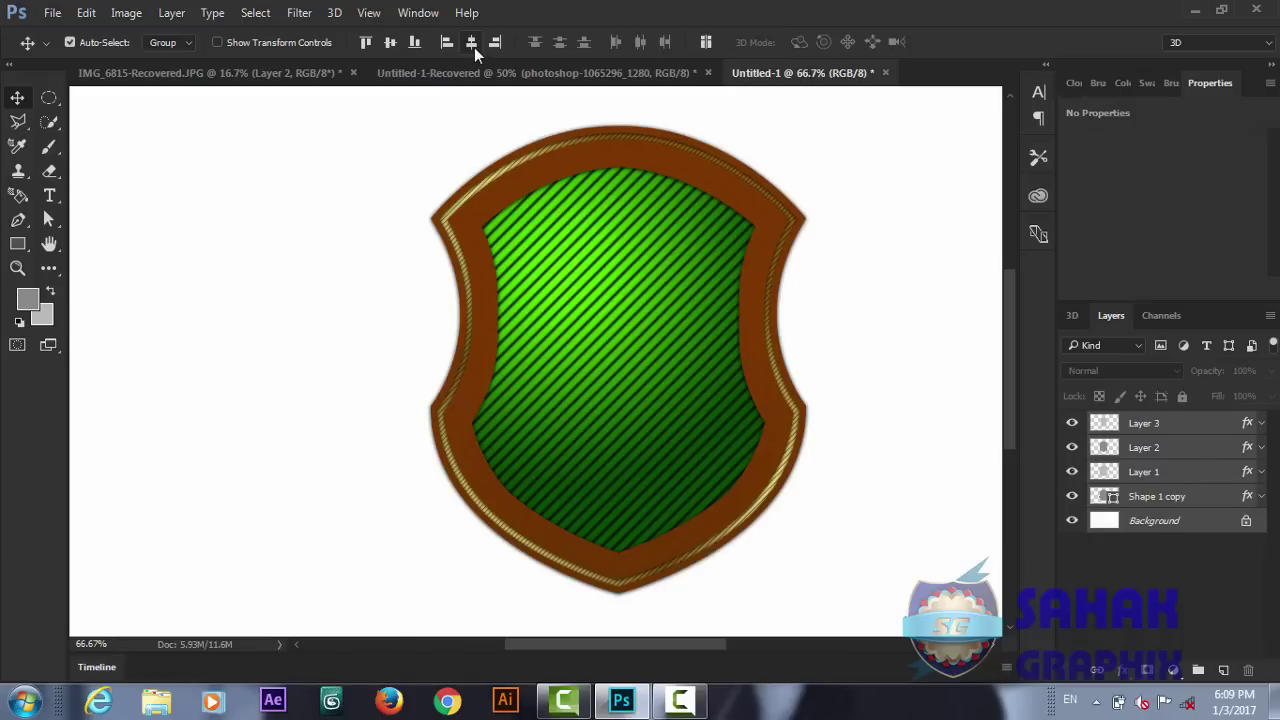
pyautogui.click(473, 47)
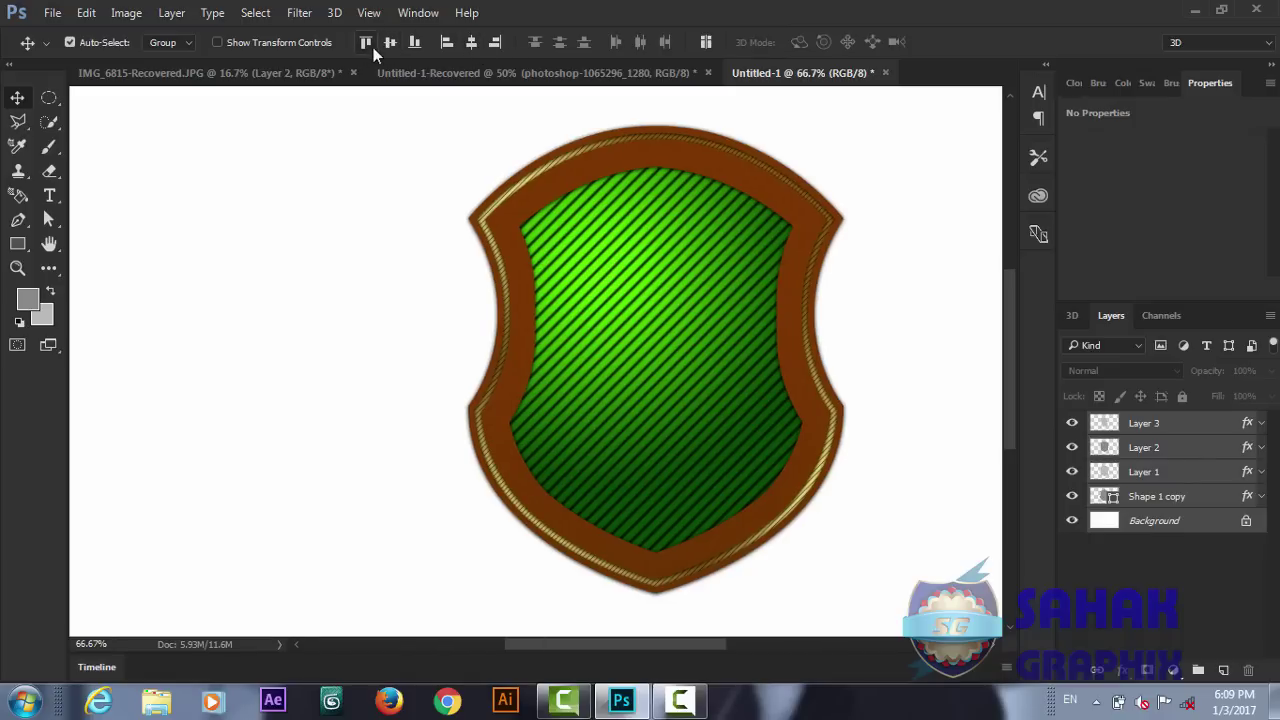
pyautogui.click(388, 43)
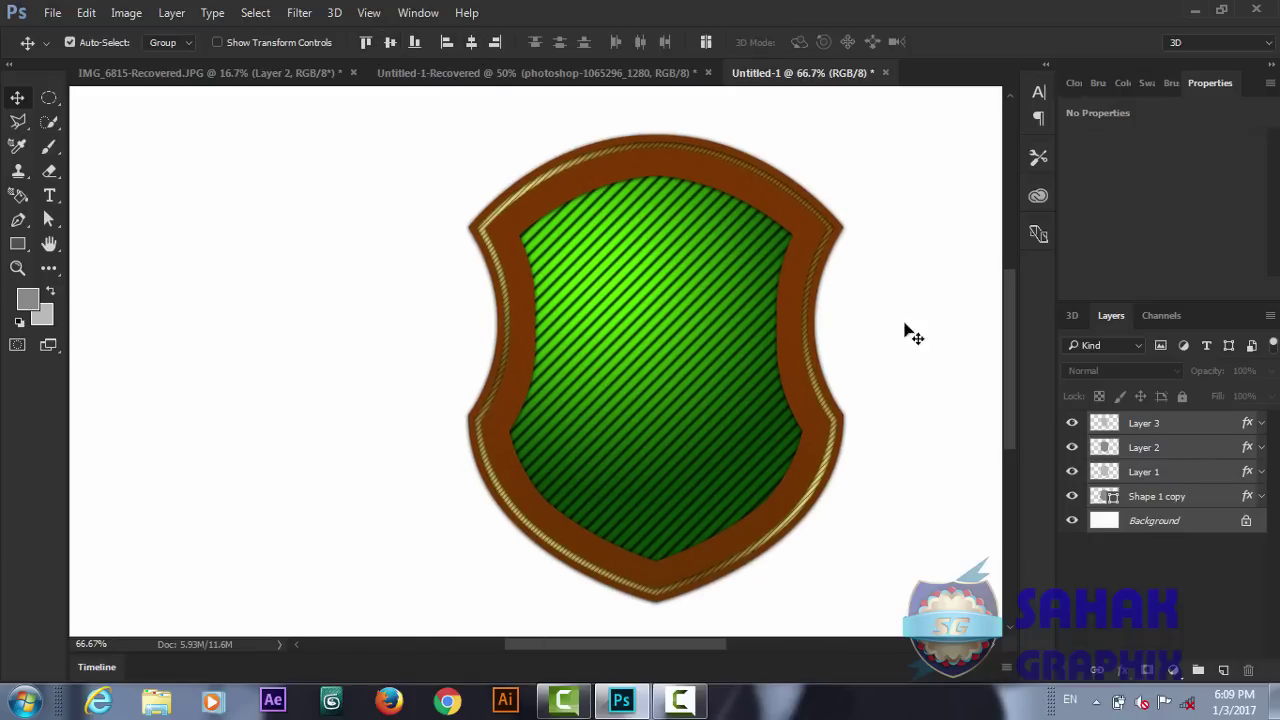
# - Deselect the layers and Ctrl-click the Shape 1 copy thumbnail to load the shield outline
pyautogui.hotkey('ctrl', '-')
pyautogui.hotkey('ctrl', '-')
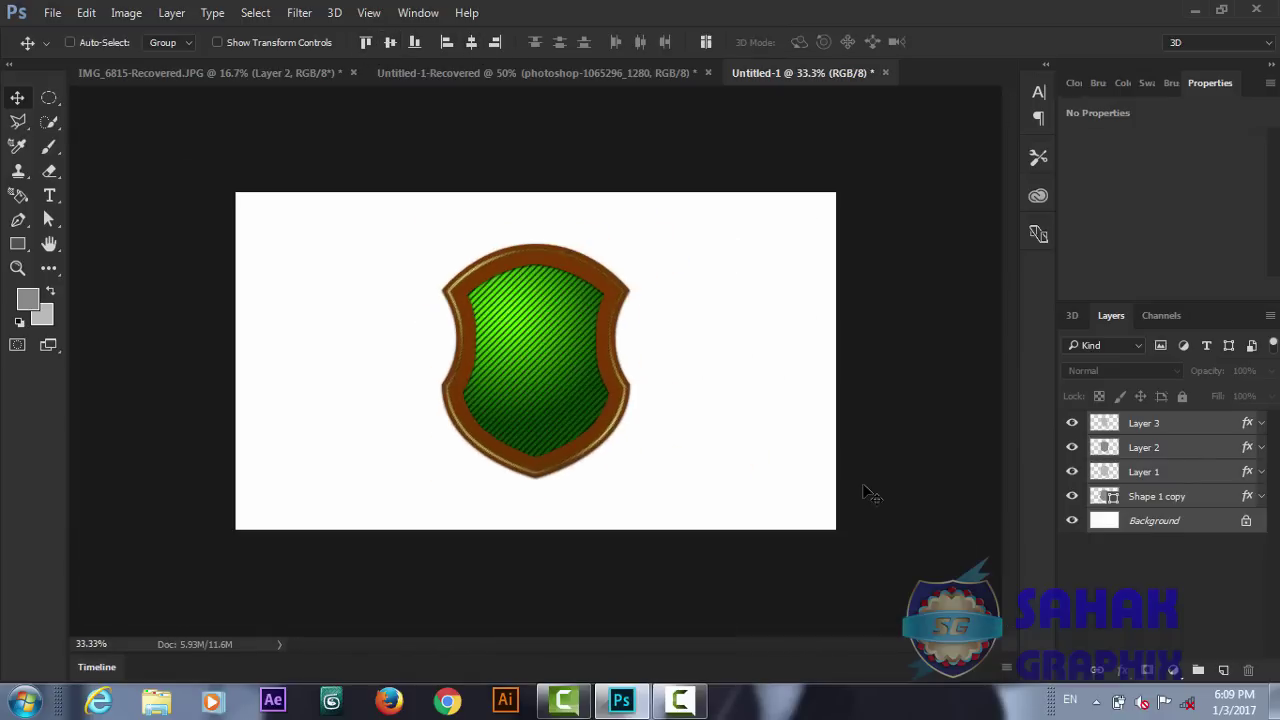
pyautogui.hotkey('ctrl', '+')
pyautogui.hotkey('ctrl', '+')
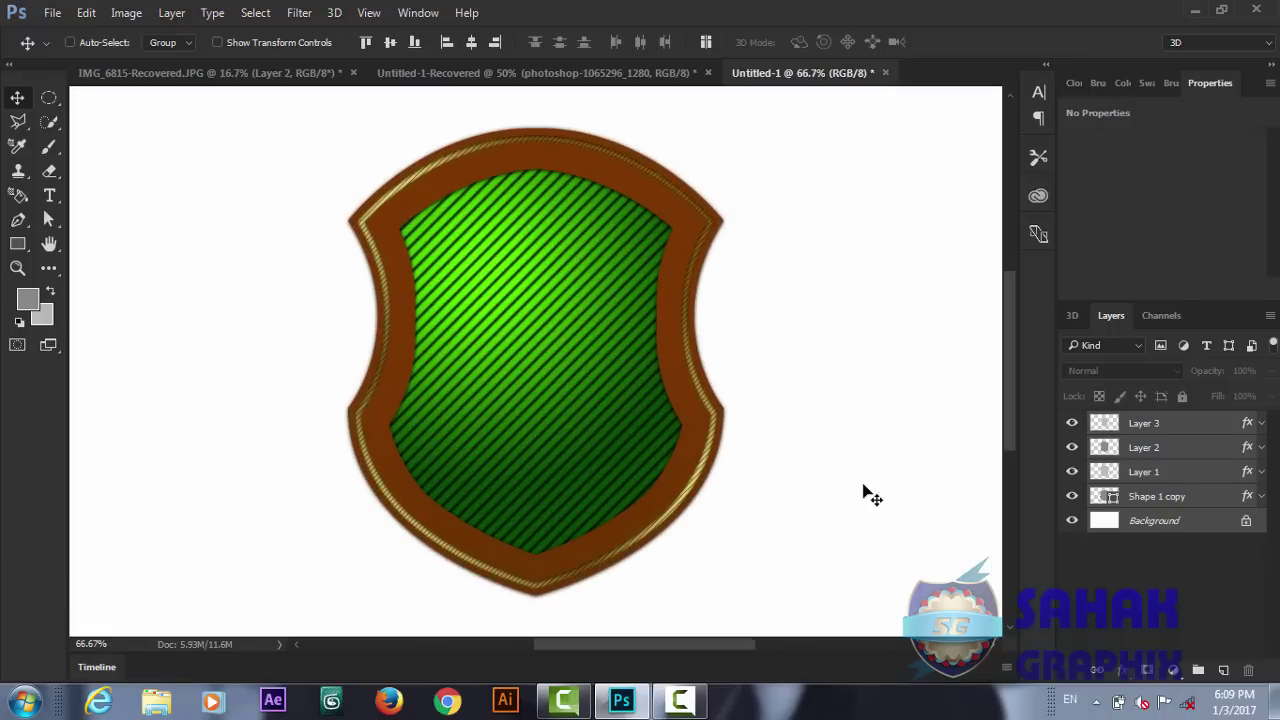
pyautogui.hotkey('ctrl', '+')
pyautogui.hotkey('ctrl', '-')
pyautogui.click(1113, 542)
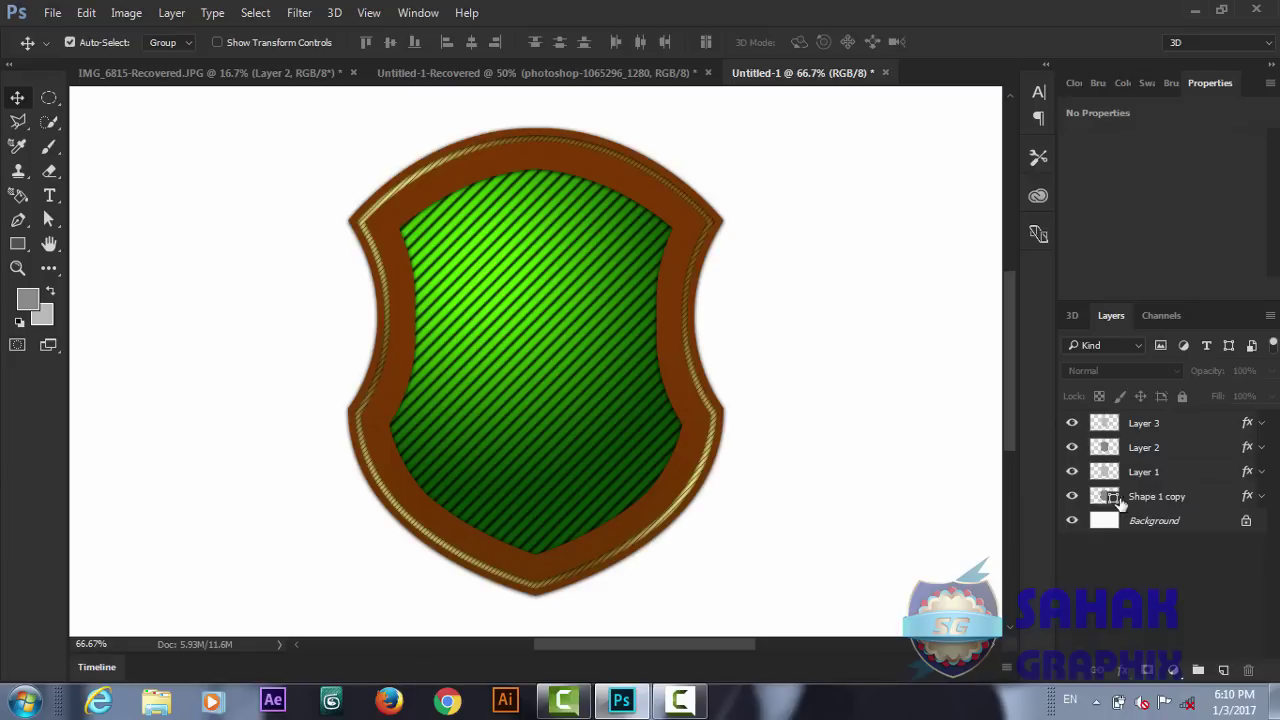
pyautogui.press('ctrl')
pyautogui.keyDown('ctrl'); pyautogui.click(1113, 500); pyautogui.keyUp('ctrl')
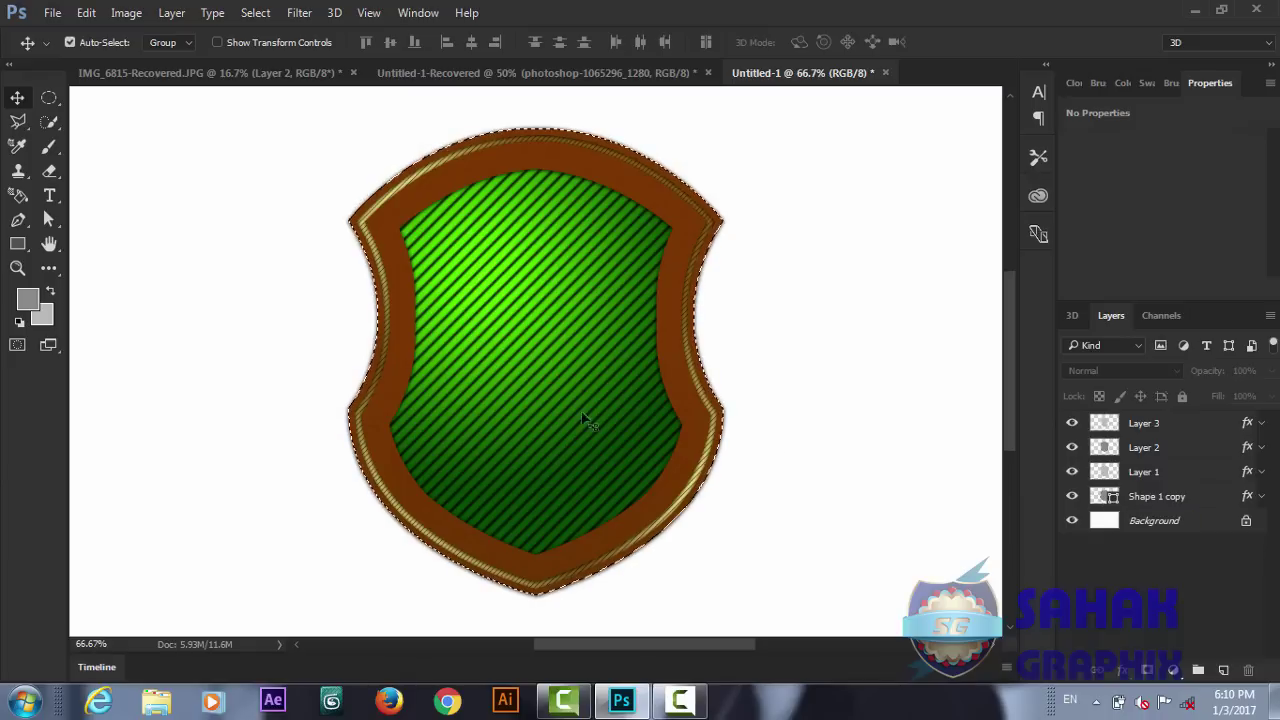
# - Subtract the shield's left half from the selection, leaving only the right half
pyautogui.click(50, 110)
pyautogui.click(139, 92)
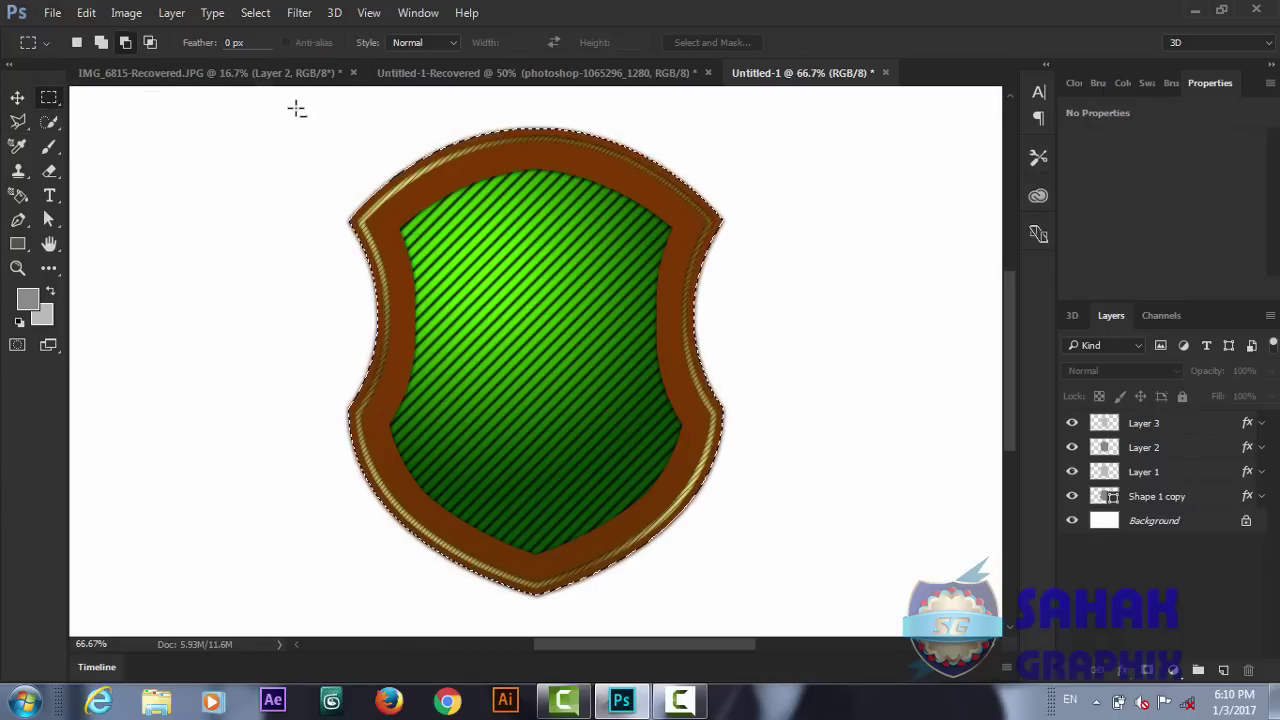
pyautogui.moveTo(293, 106)
pyautogui.mouseDown()
pyautogui.moveTo(531, 590)
pyautogui.moveTo(537, 634)
pyautogui.mouseUp()
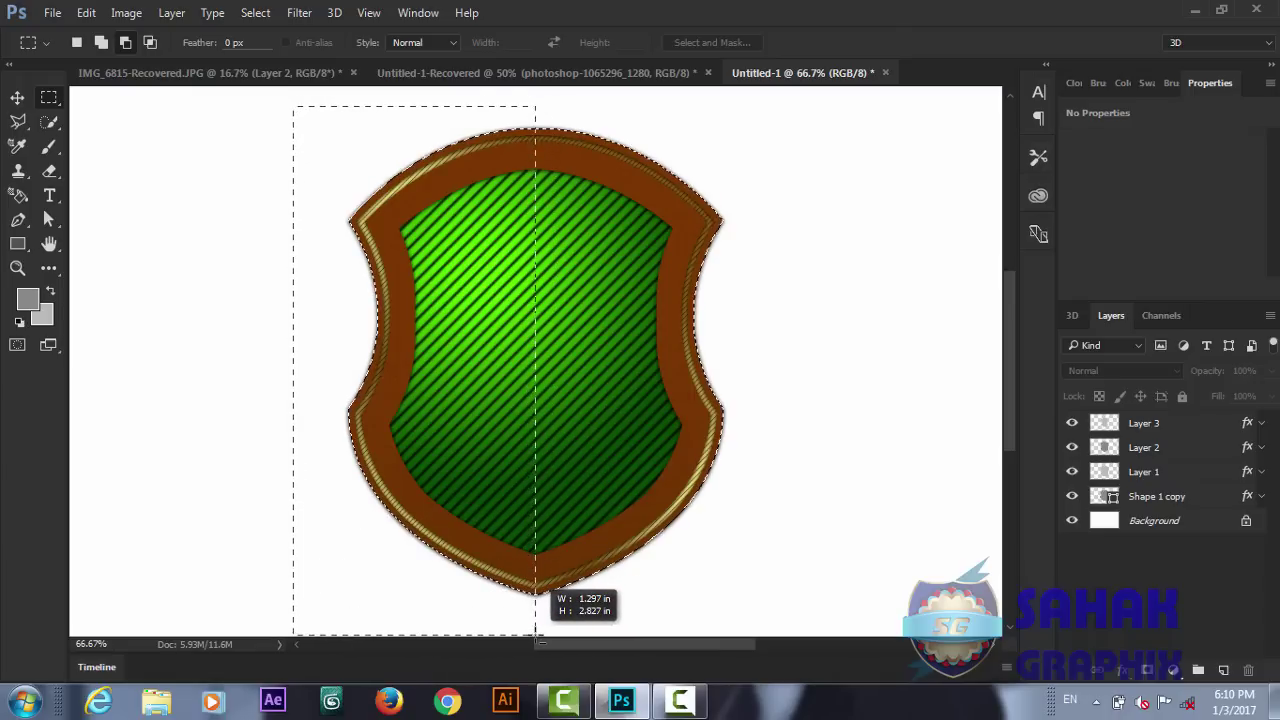
pyautogui.moveTo(537, 634); pyautogui.dragTo(536, 634)
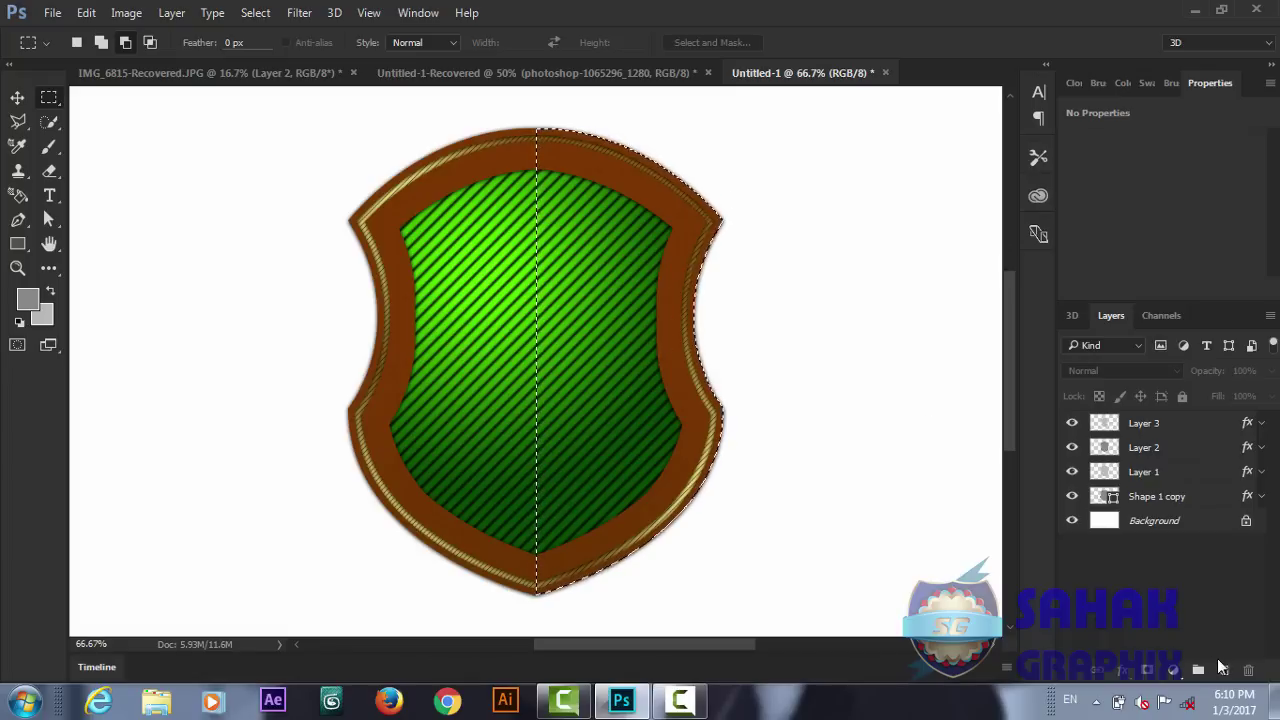
# - Add a new Layer 4 and fill the right-half selection with white
pyautogui.click(1222, 668)
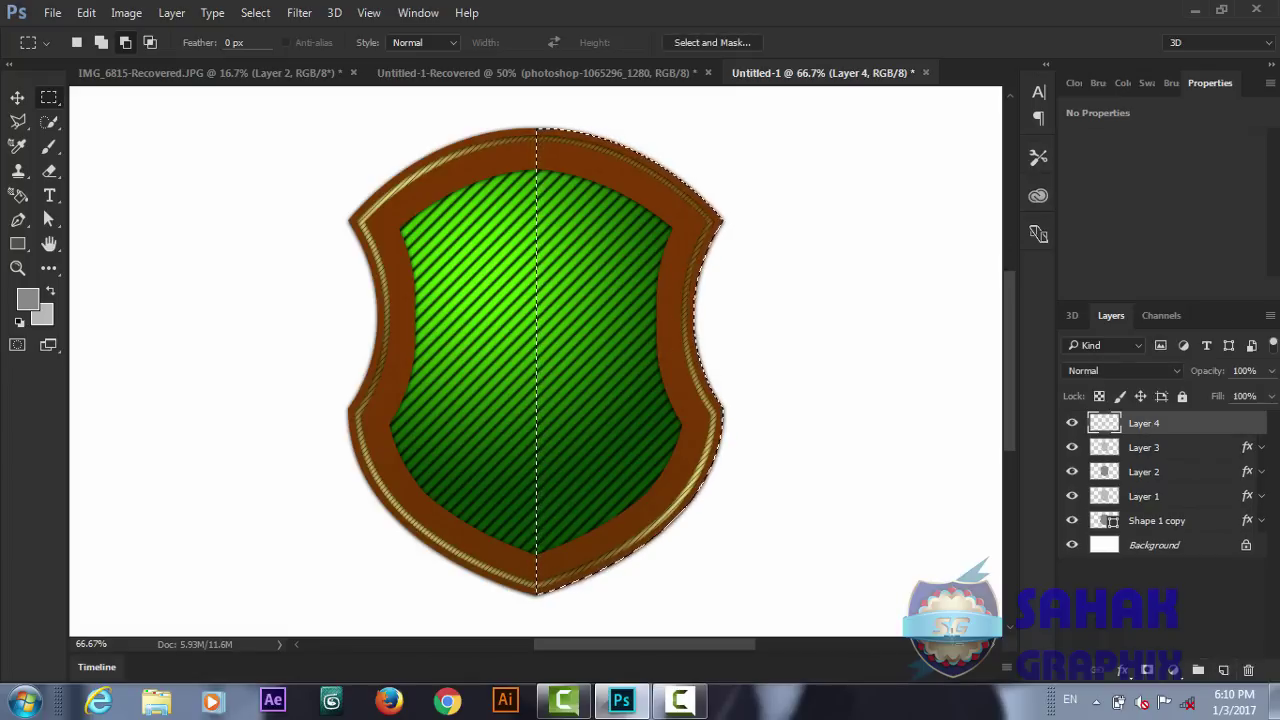
pyautogui.click(42, 316)
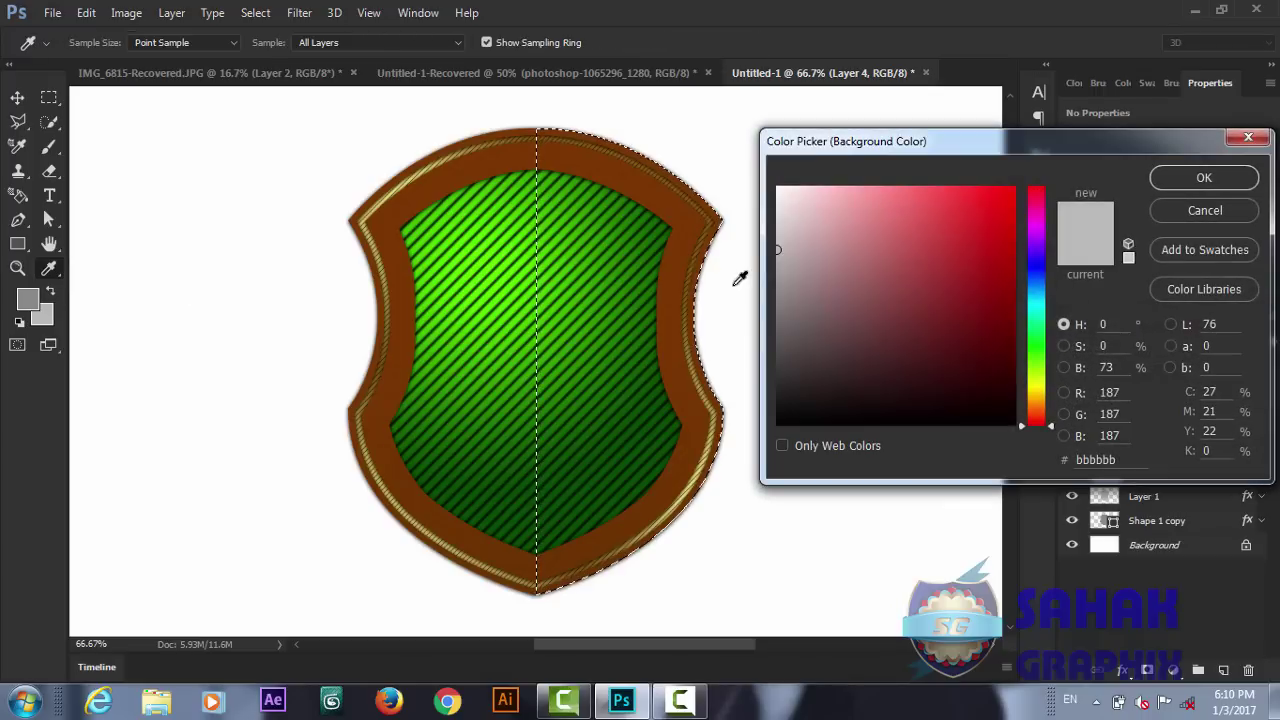
pyautogui.moveTo(823, 229); pyautogui.dragTo(760, 158)
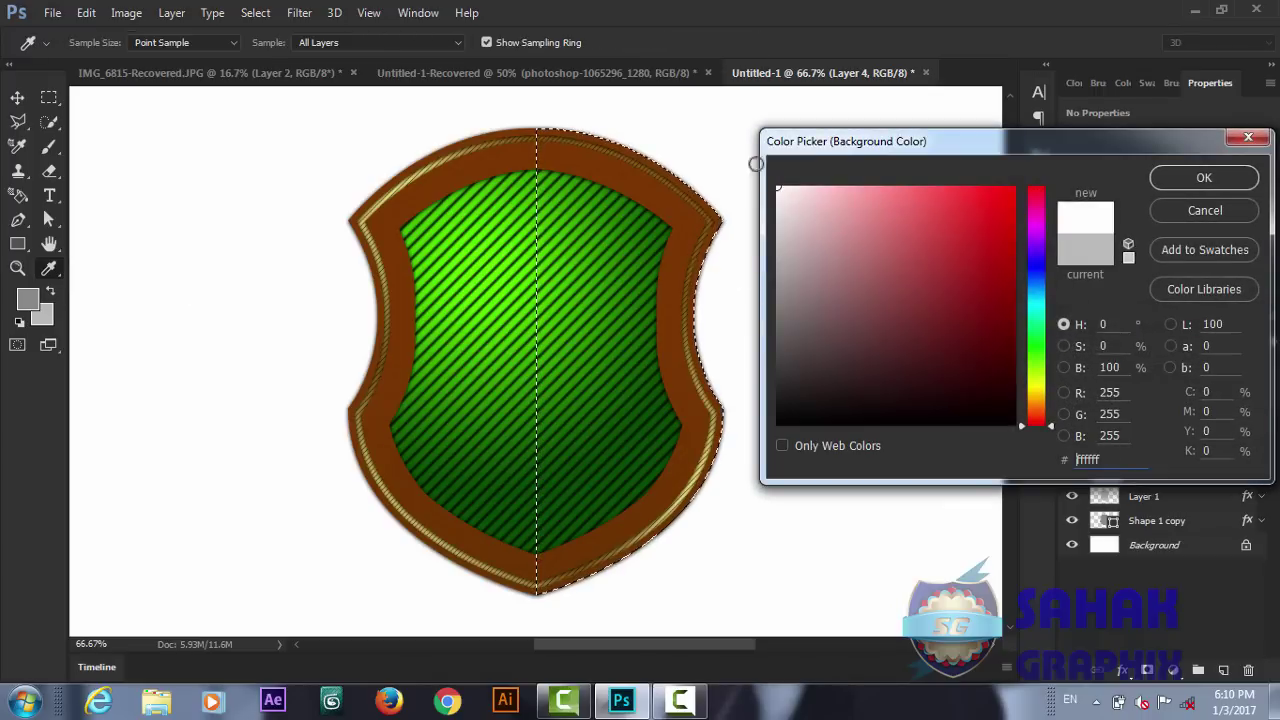
pyautogui.click(1204, 178)
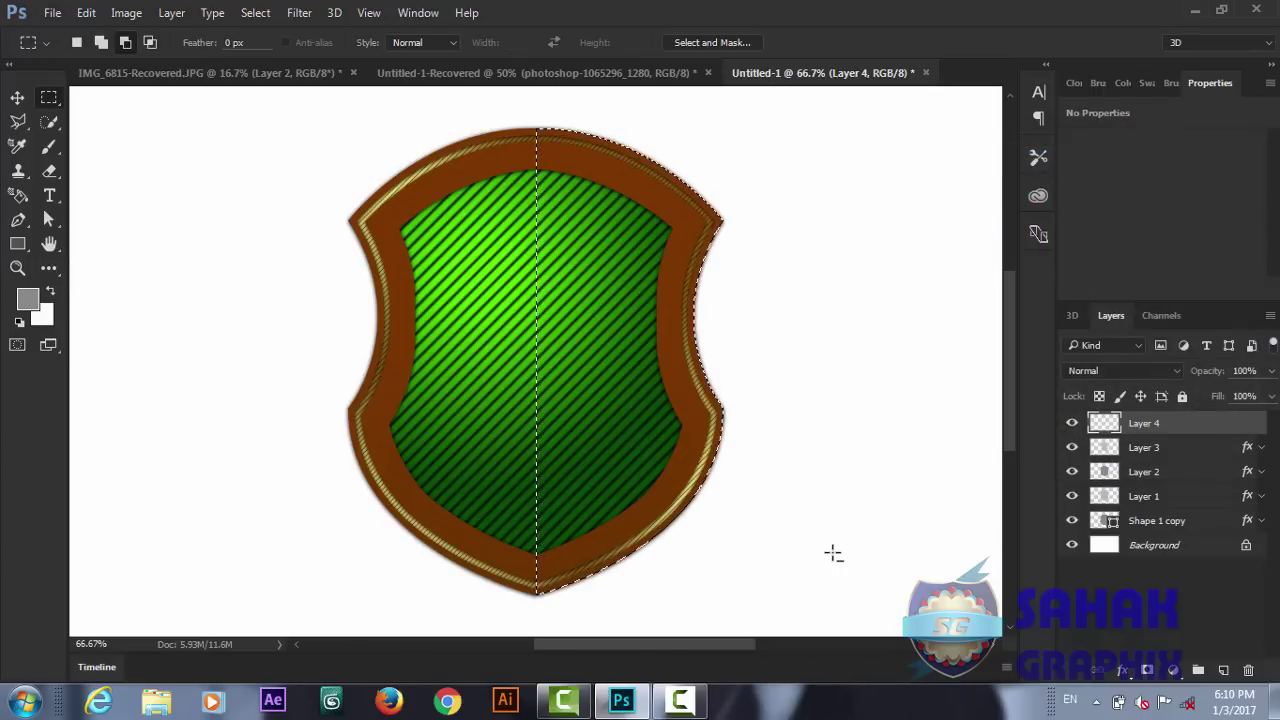
pyautogui.hotkey('ctrl', 'BackSpace')
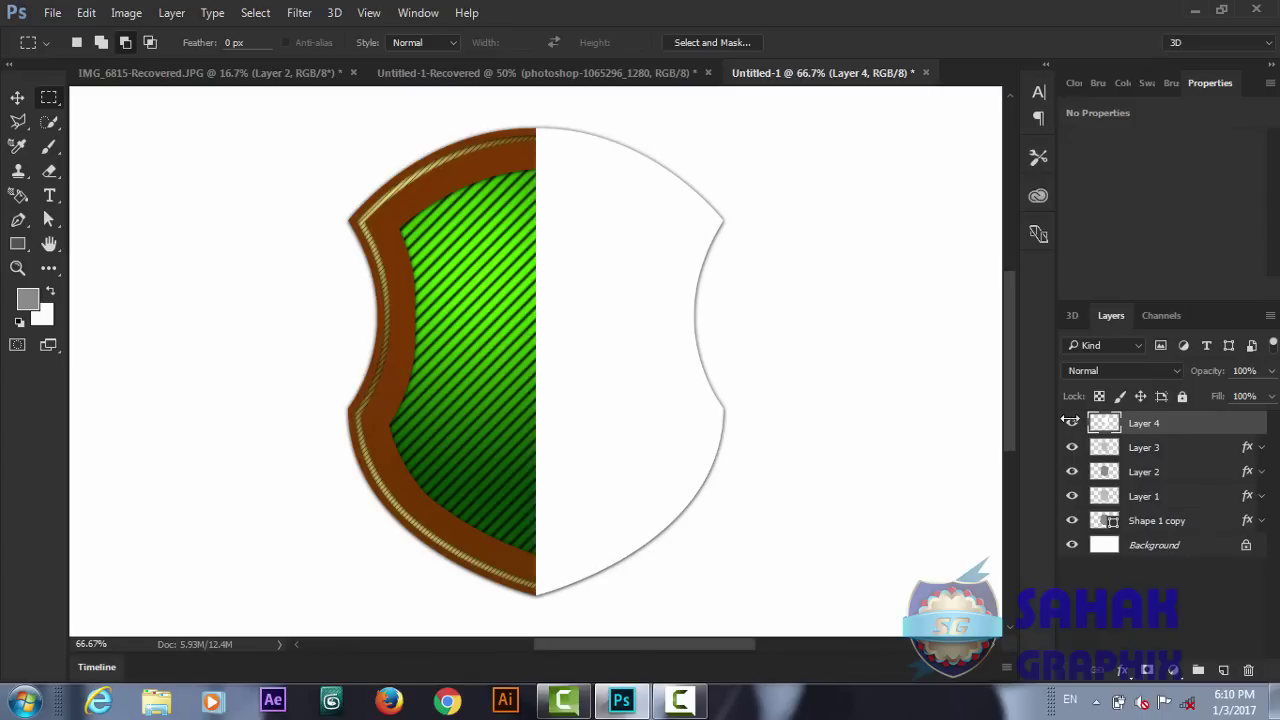
# - Set Layer 4 to Screen blend mode at 15% opacity, then deselect it
pyautogui.click(1162, 370)
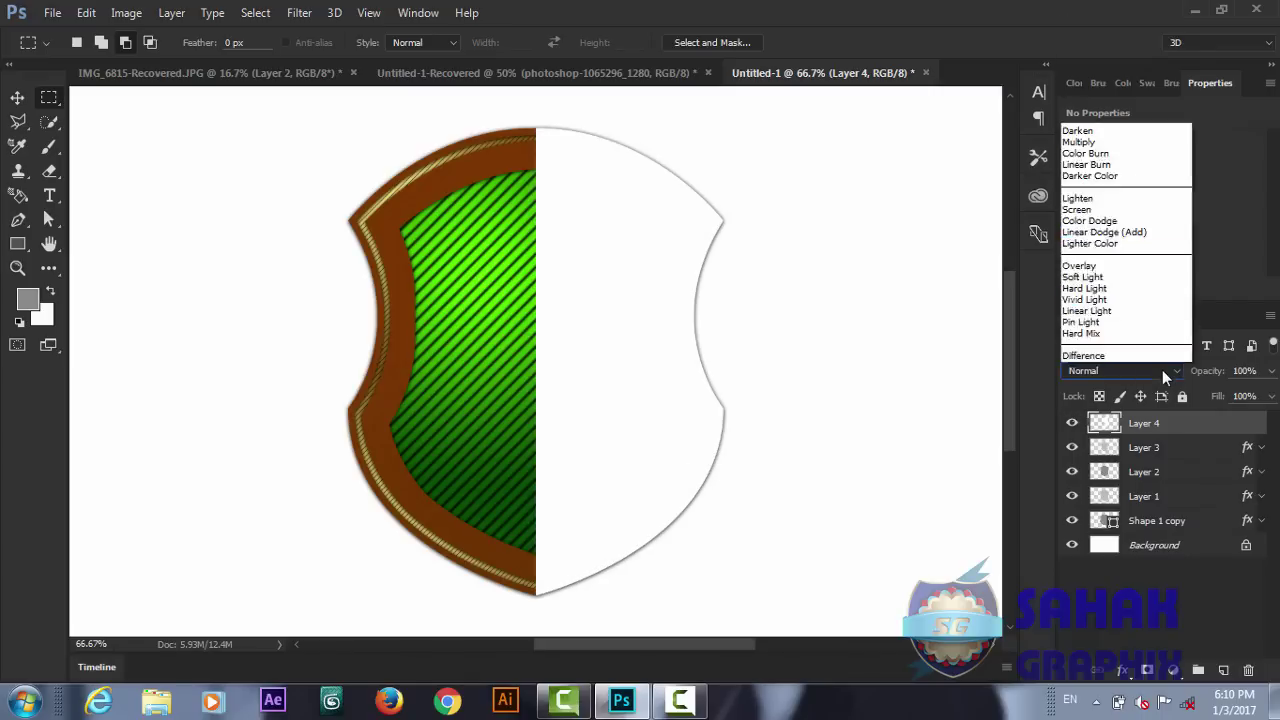
pyautogui.click(1073, 122)
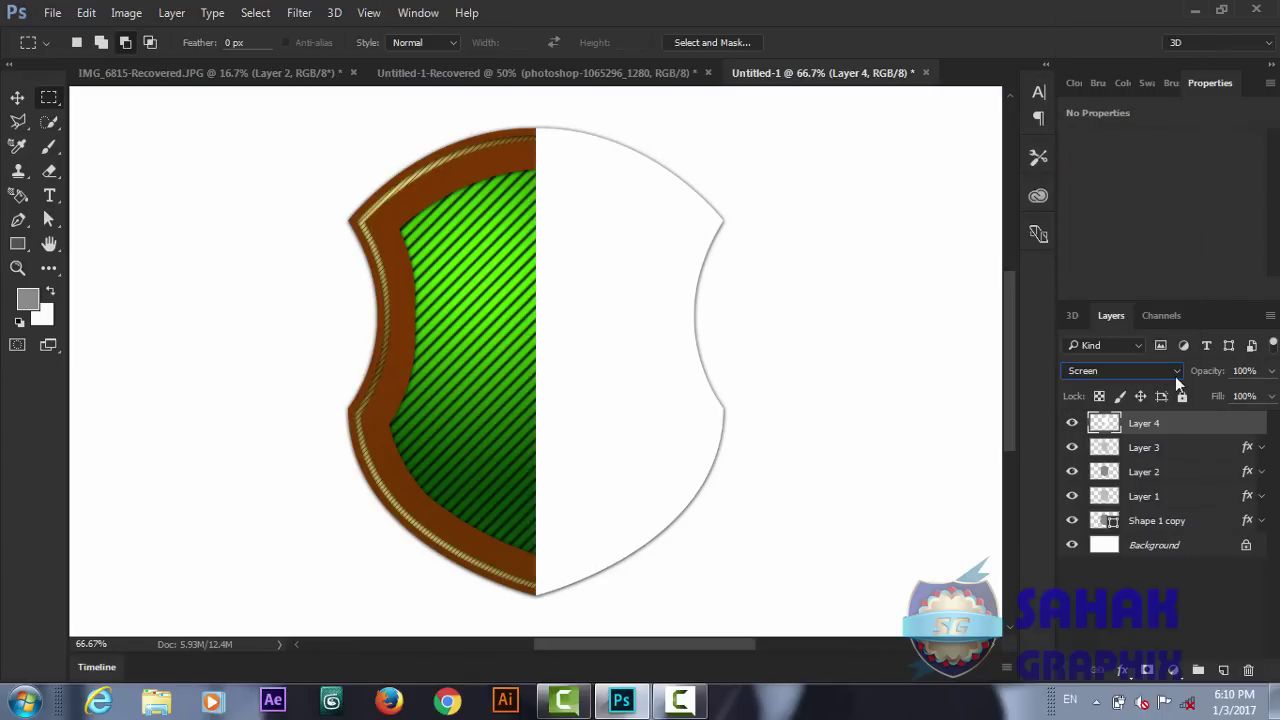
pyautogui.moveTo(1210, 378)
pyautogui.mouseDown()
pyautogui.moveTo(1115, 396)
pyautogui.moveTo(1126, 395)
pyautogui.mouseUp()
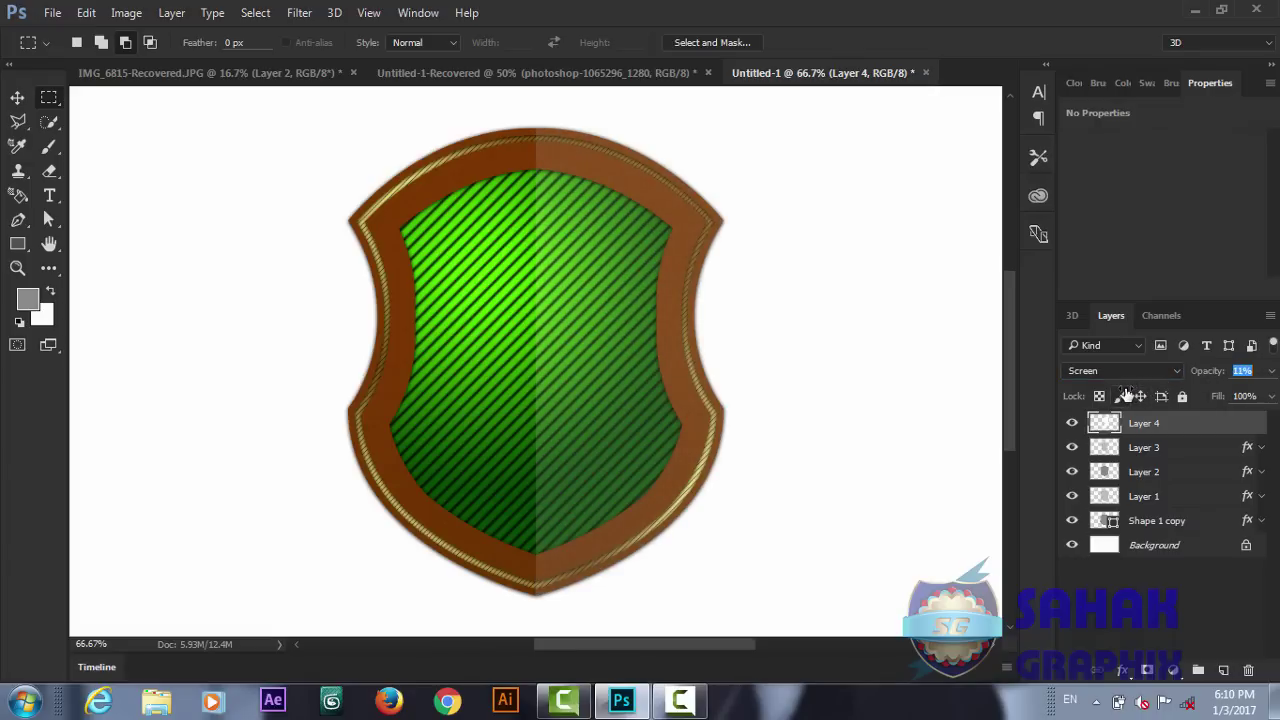
pyautogui.press('Return')
pyautogui.click(1252, 371)
pyautogui.write('15')
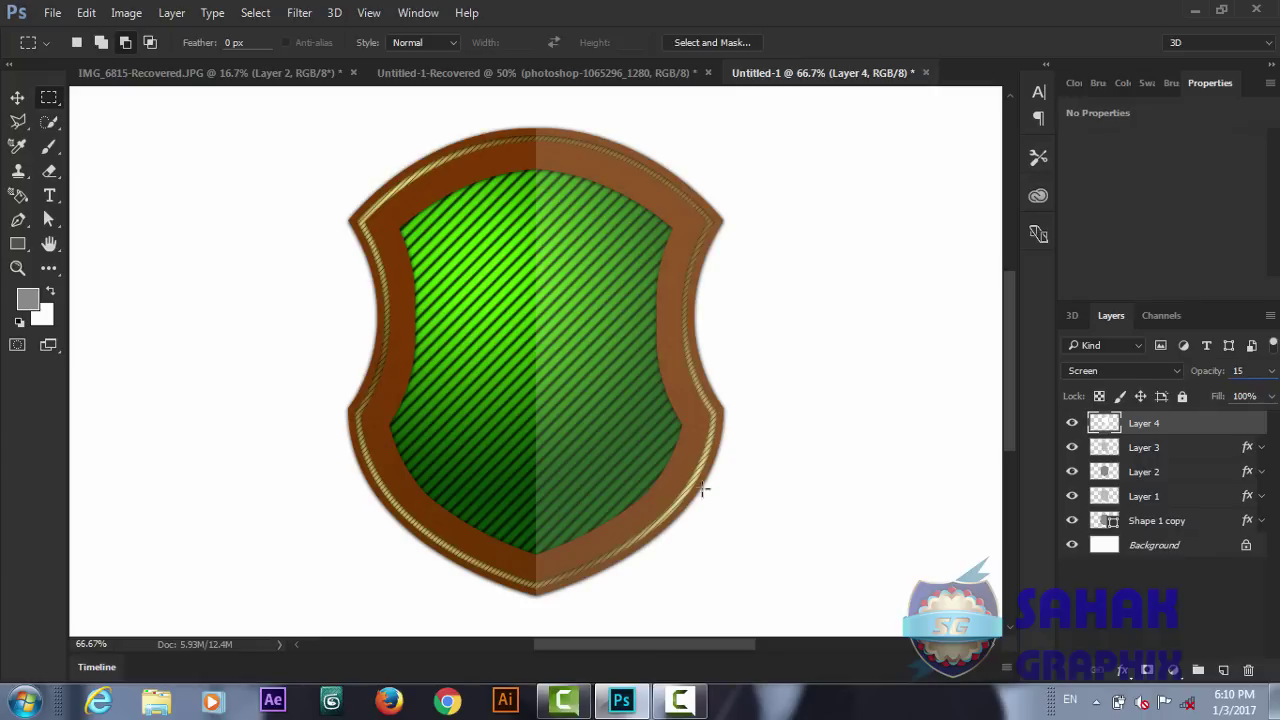
pyautogui.click(1132, 588)
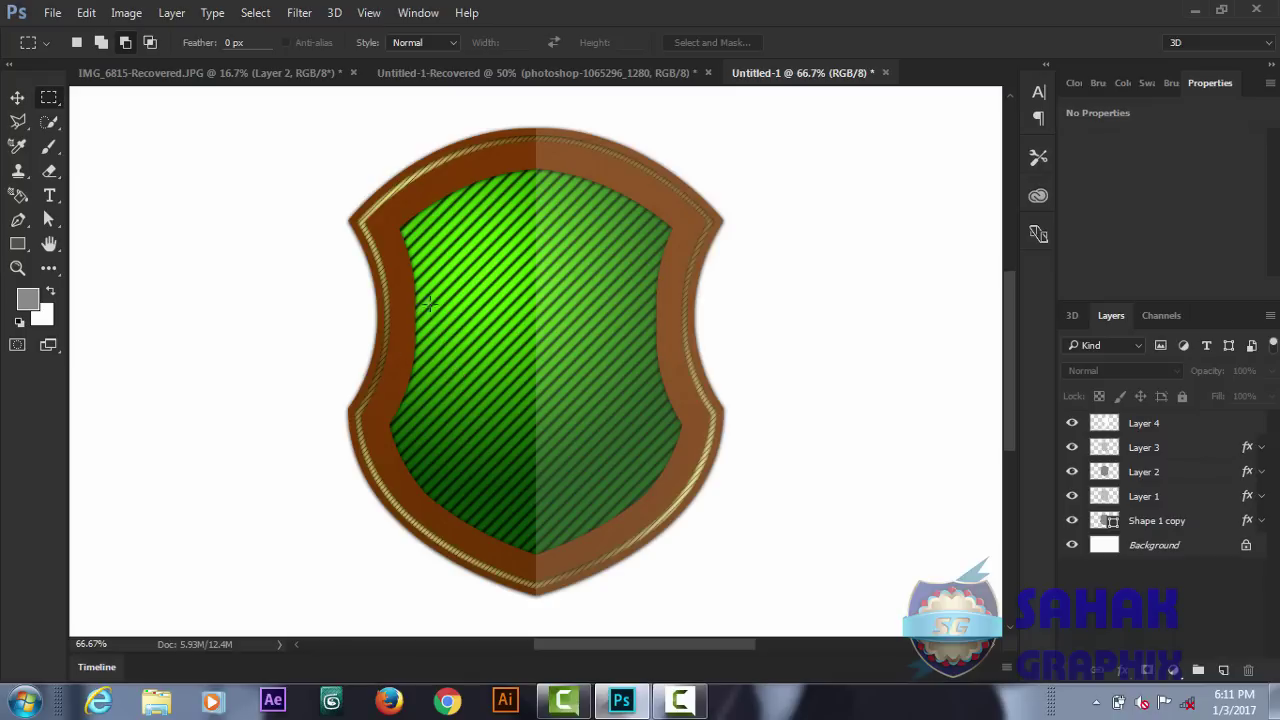
# - Switch to the Polygon Tool and set its sides to 30
pyautogui.click(690, 702)
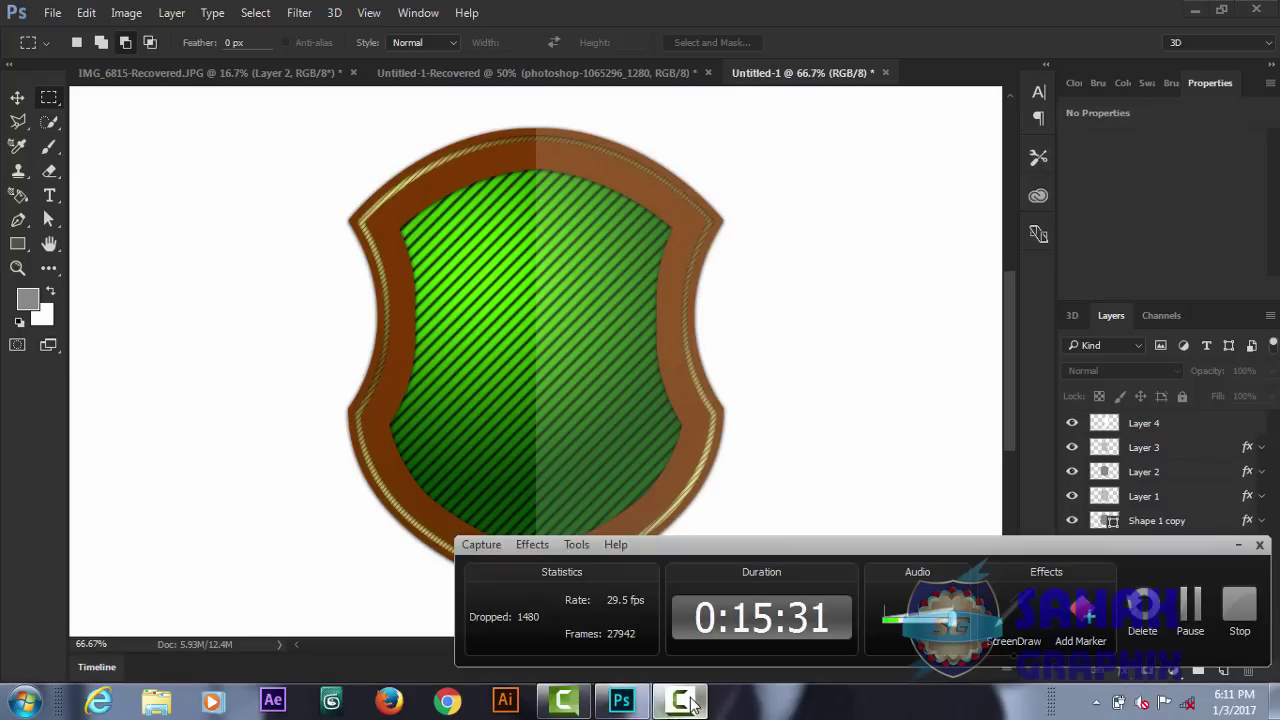
pyautogui.click(690, 702)
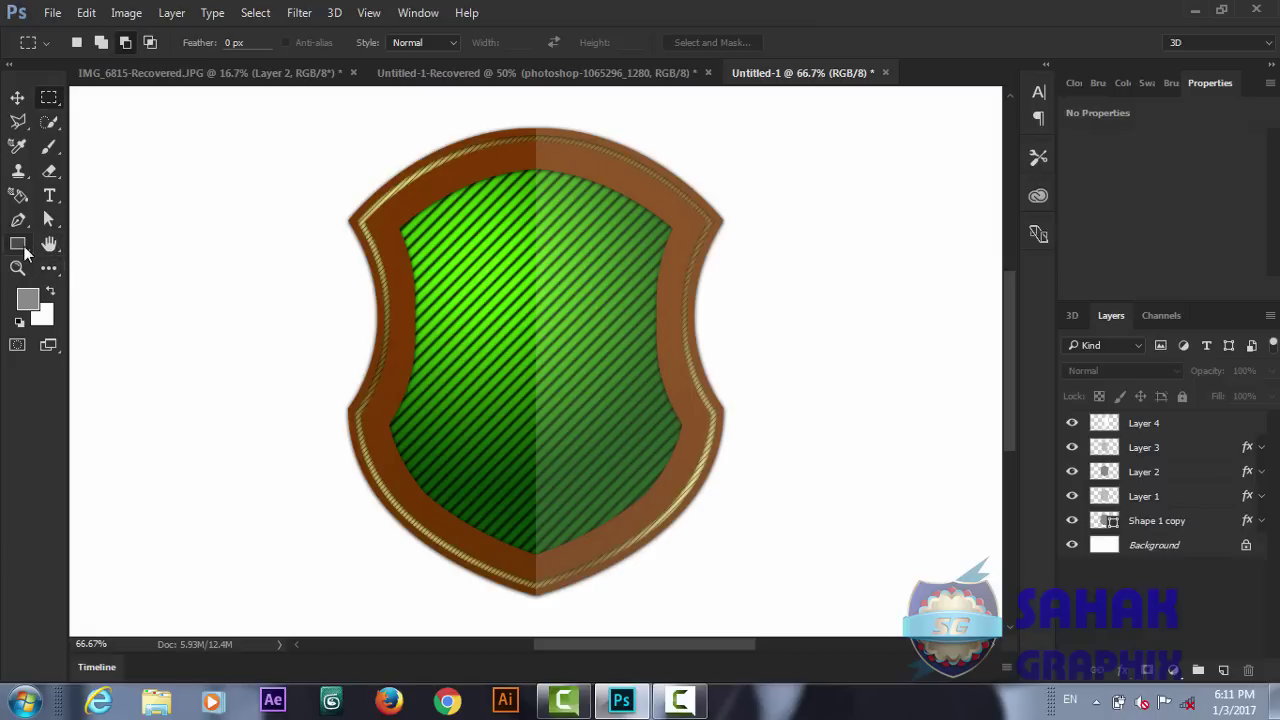
pyautogui.click(18, 244)
pyautogui.click(100, 297)
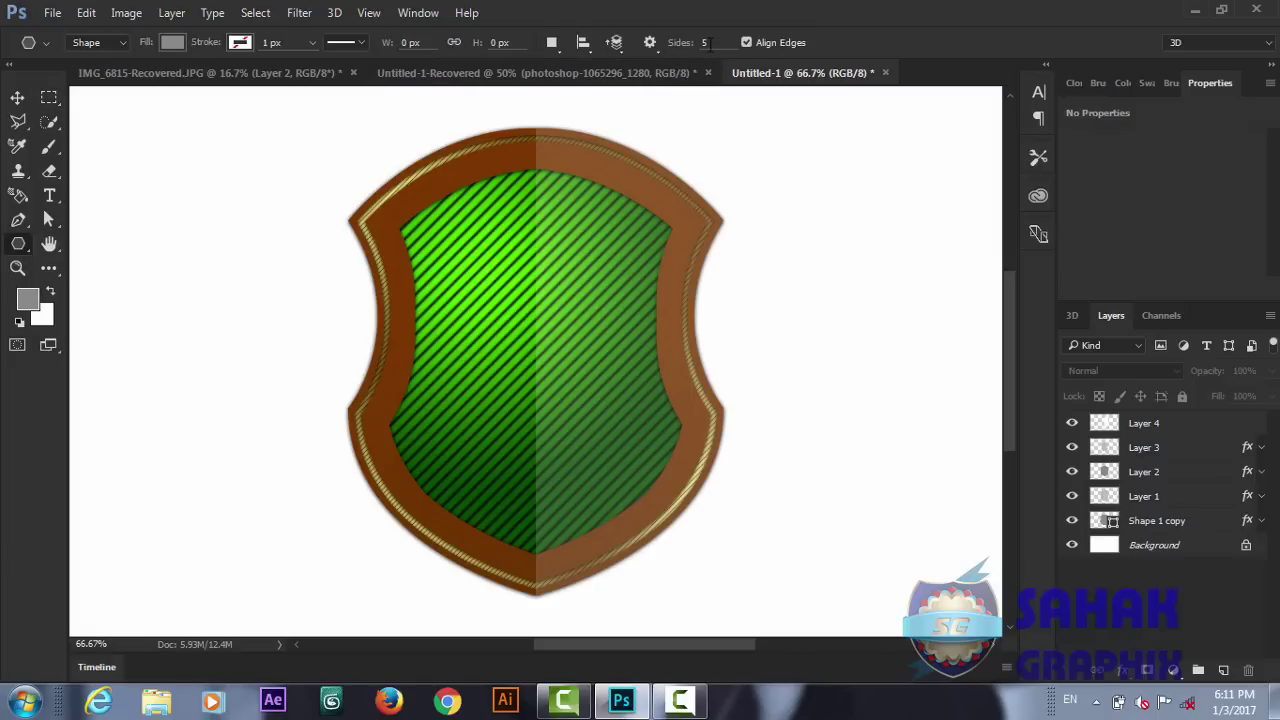
pyautogui.doubleClick(704, 42)
pyautogui.write('30')
# - Enable Star with Smooth Corners and Smooth Indents at 10% indent
pyautogui.click(654, 50)
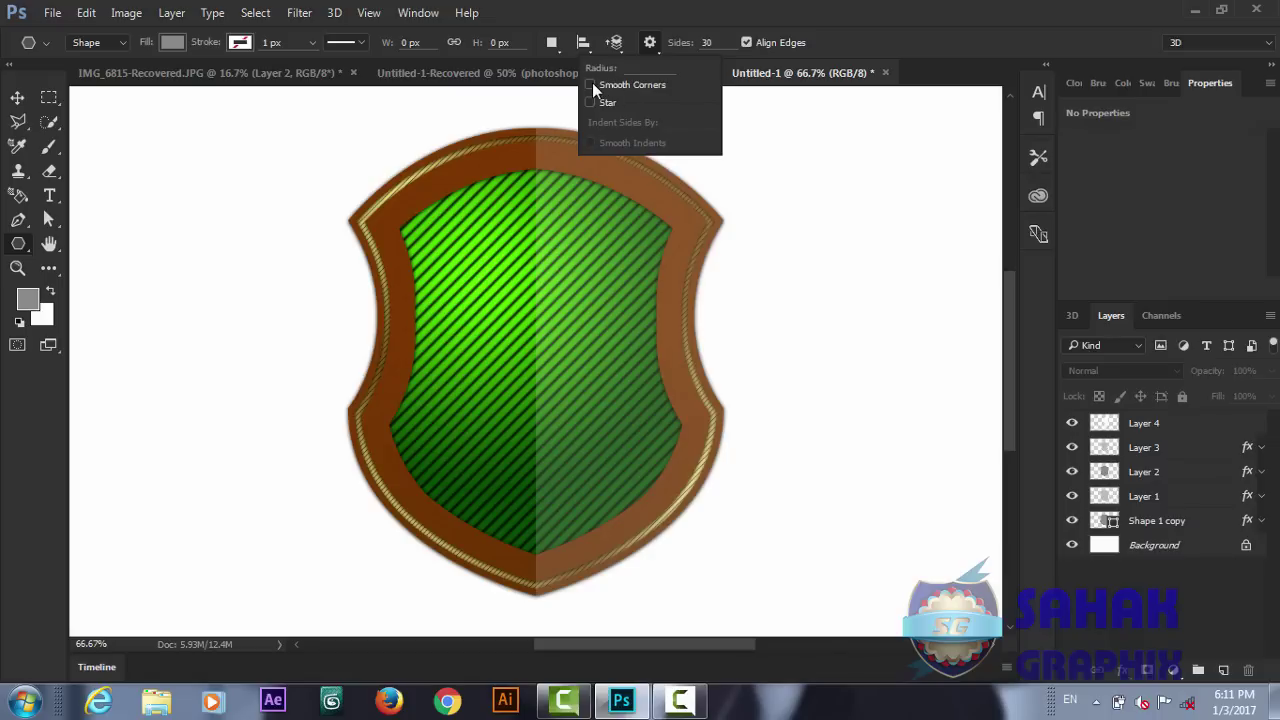
pyautogui.click(591, 84)
pyautogui.click(589, 142)
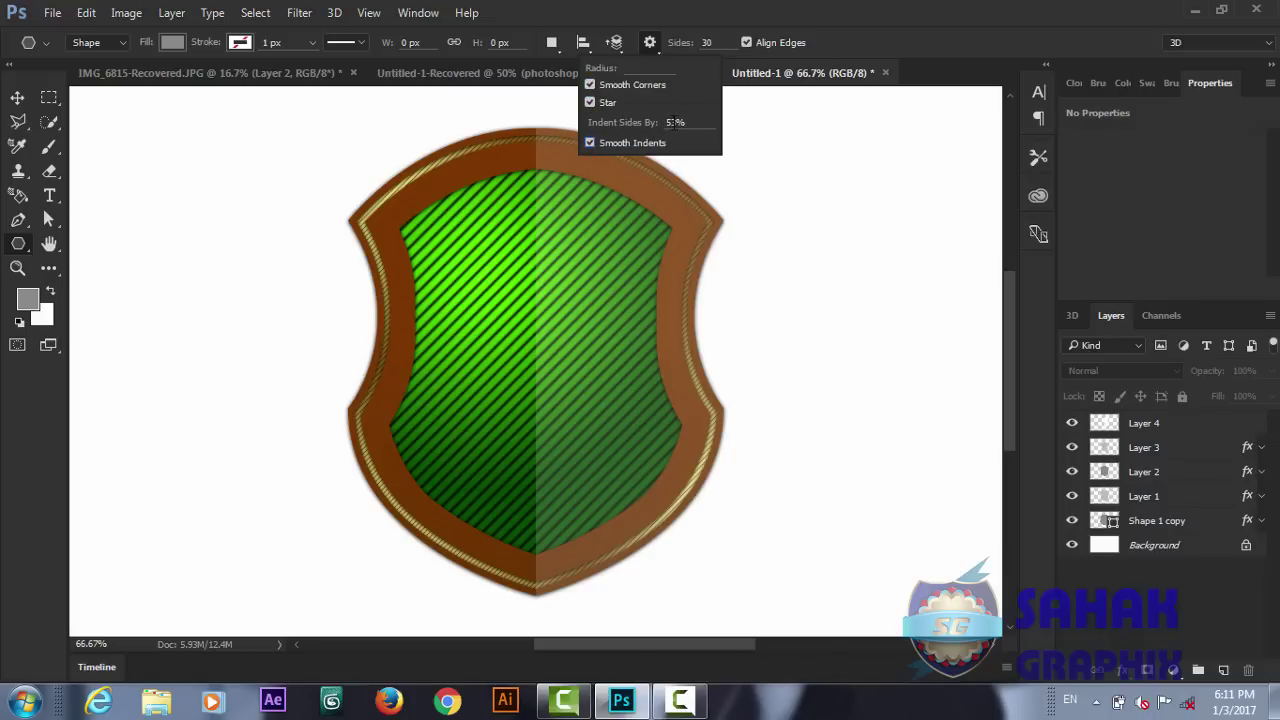
pyautogui.moveTo(677, 122); pyautogui.dragTo(667, 122)
pyautogui.write('10')
pyautogui.press('Return')
pyautogui.click(556, 311)
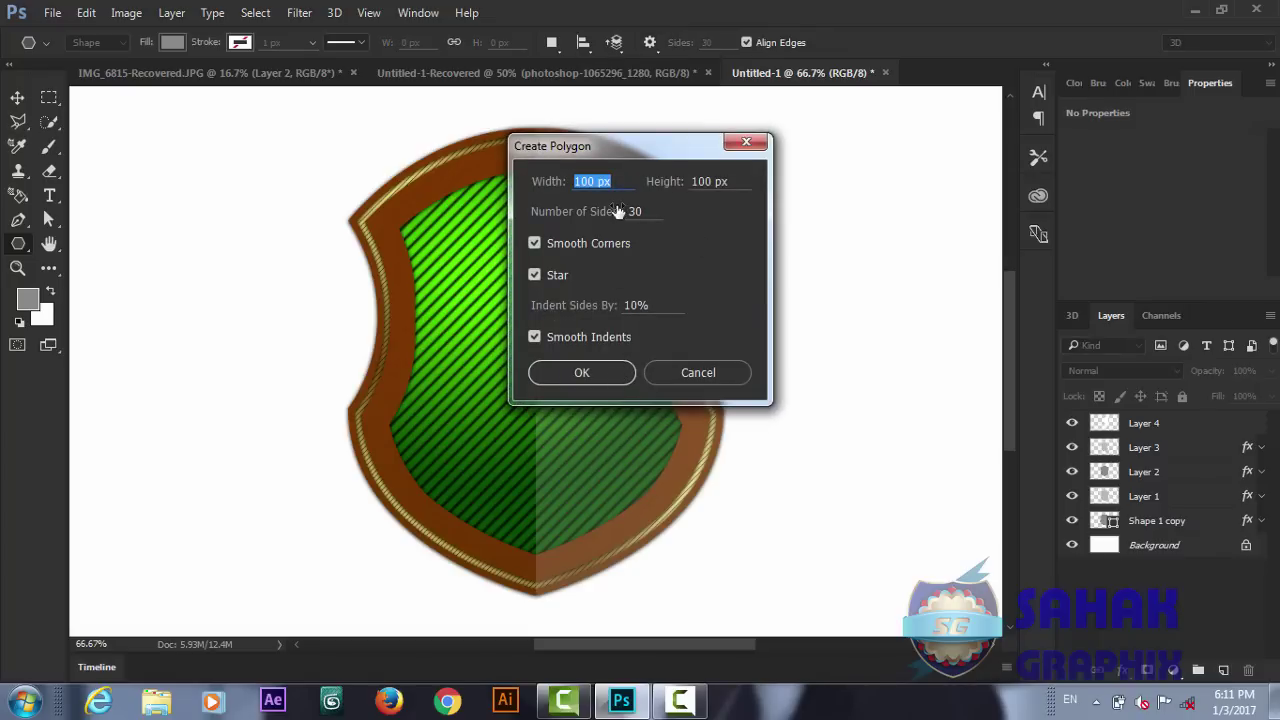
# - Create a 400 × 400 px star polygon
pyautogui.doubleClick(594, 181)
pyautogui.write('400')
pyautogui.doubleClick(691, 184)
pyautogui.write('400')
pyautogui.click(582, 372)
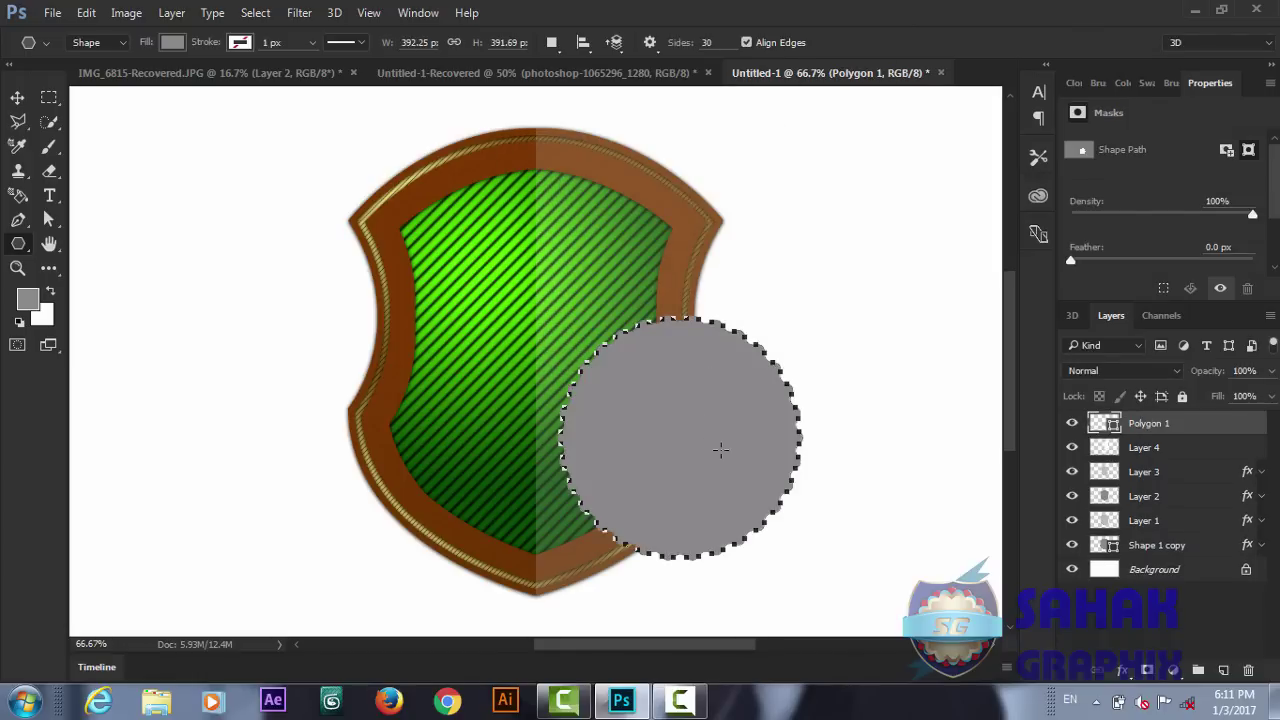
# - Move the grey seal to the shield's centre and shrink it slightly with Free Transform
pyautogui.press('v')
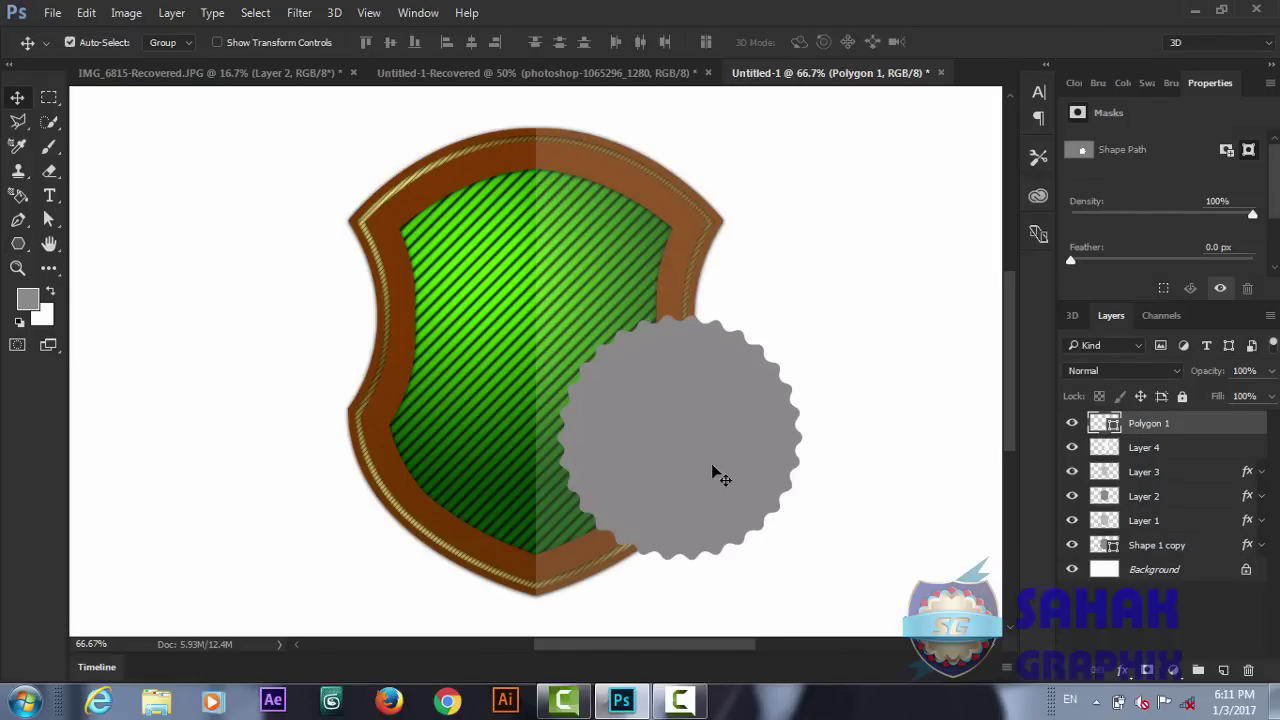
pyautogui.moveTo(711, 463)
pyautogui.mouseDown()
pyautogui.moveTo(573, 438)
pyautogui.moveTo(575, 381)
pyautogui.moveTo(564, 378)
pyautogui.mouseUp()
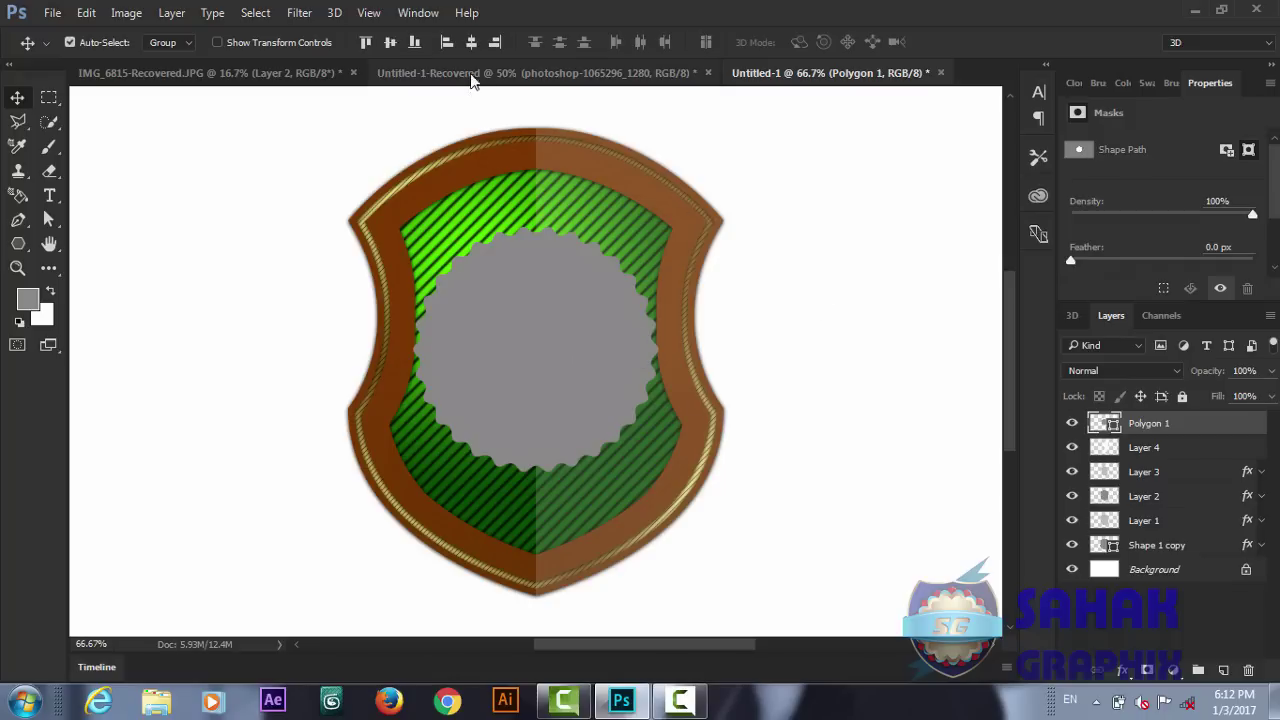
pyautogui.click(389, 44)
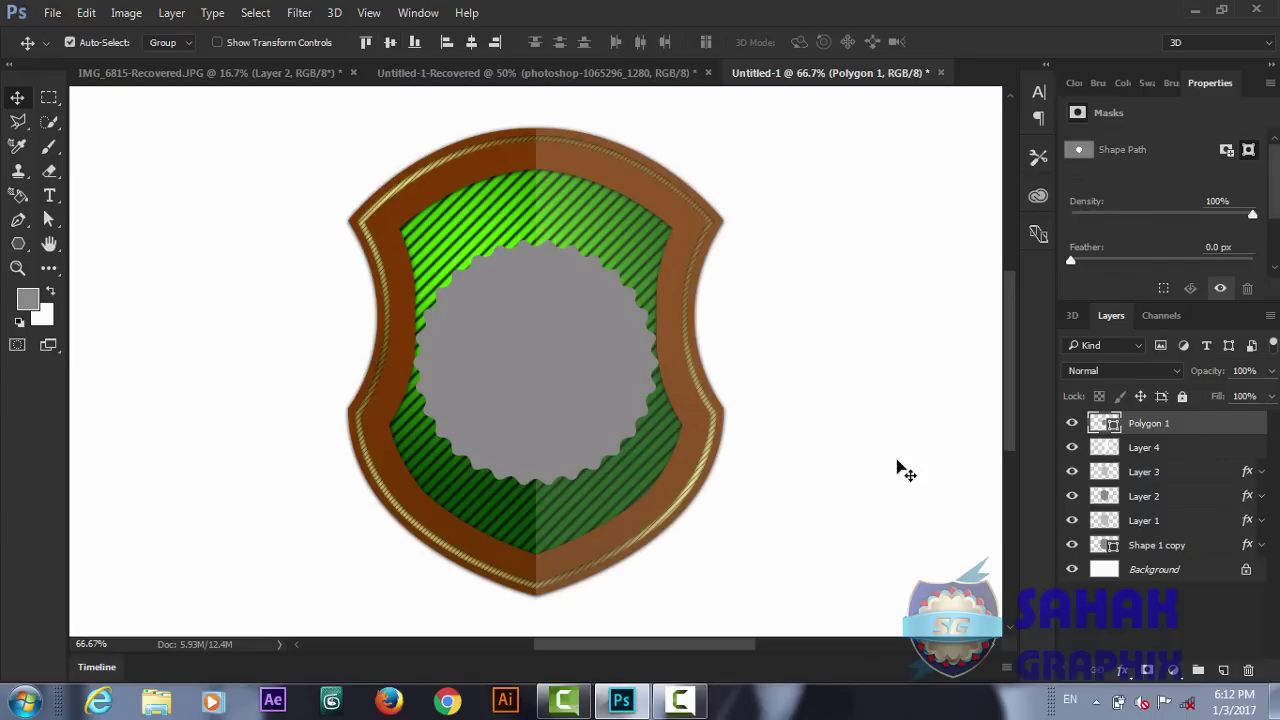
pyautogui.press('ctrl')
pyautogui.press('ctrl')
pyautogui.hotkey('ctrl', 't')
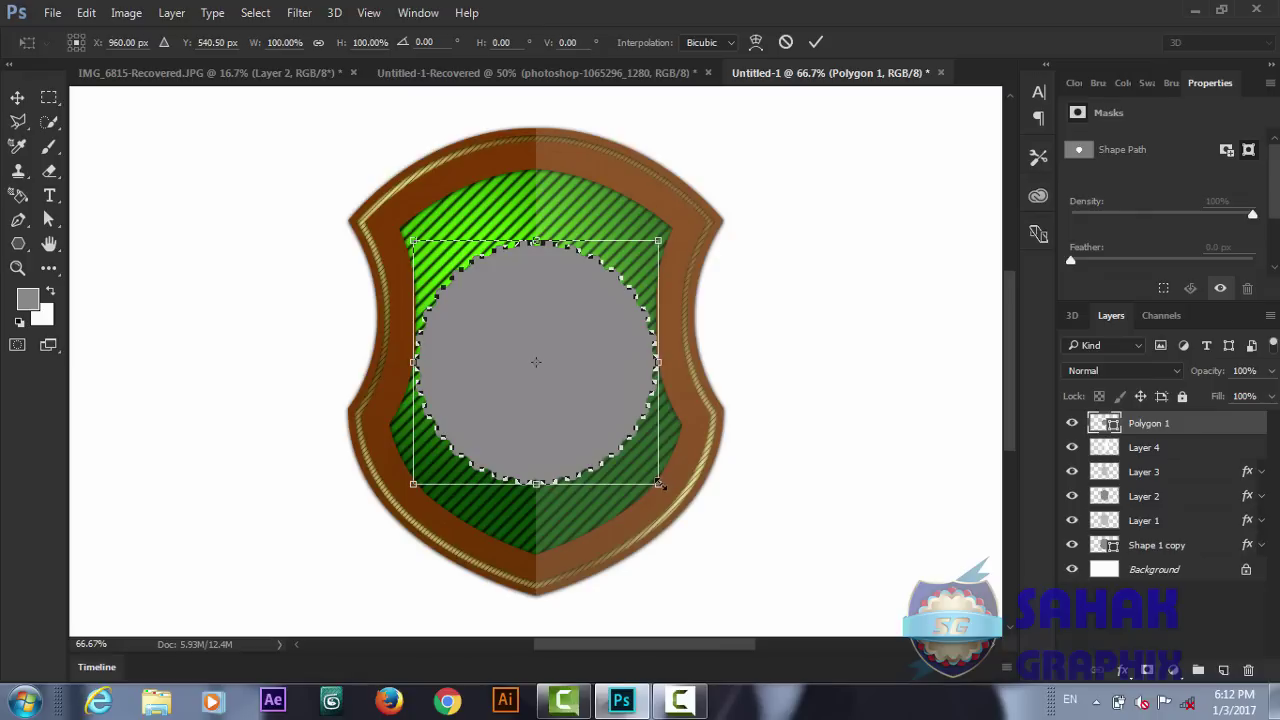
pyautogui.moveTo(658, 484); pyautogui.dragTo(650, 472)
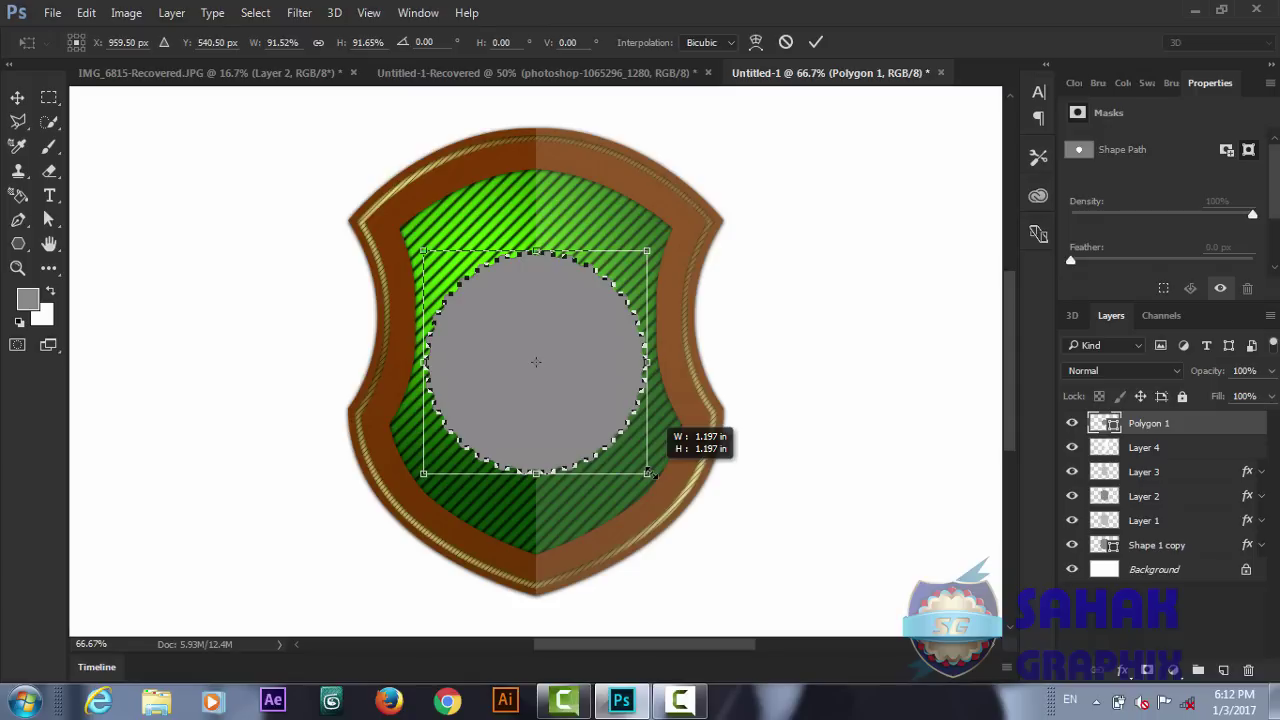
pyautogui.click(816, 43)
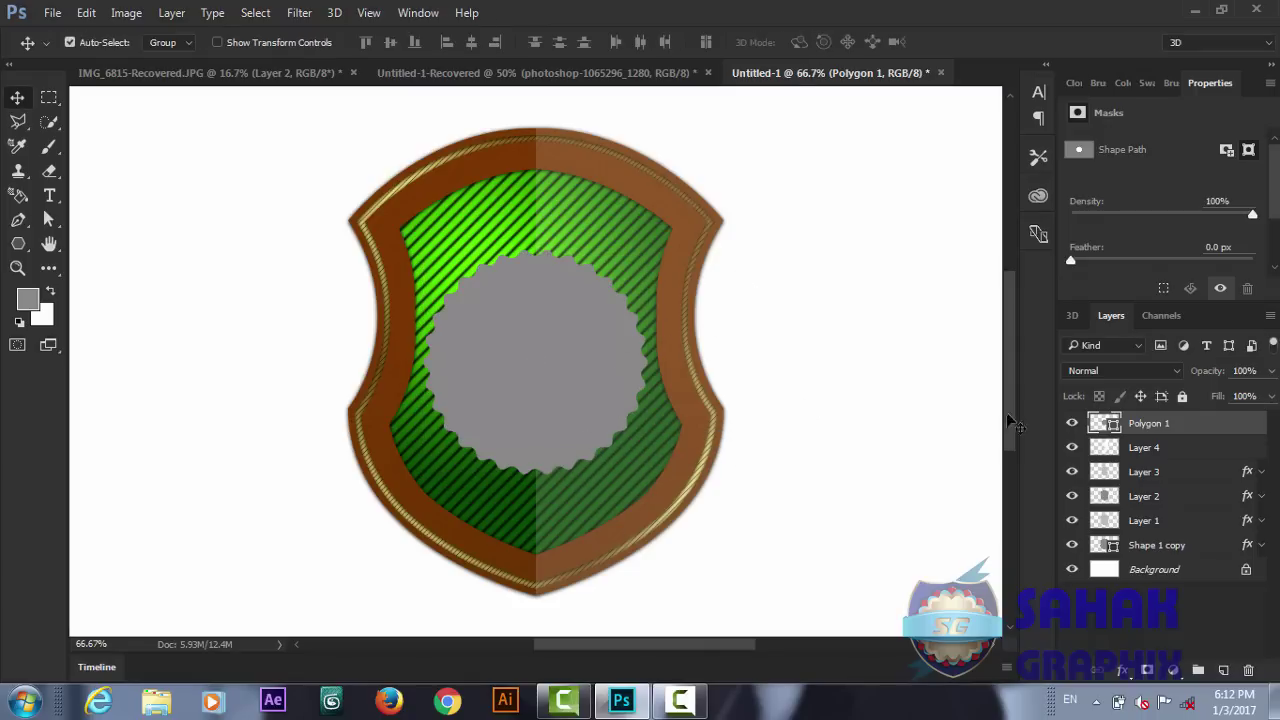
# - Paste the copied brown layer style onto Polygon 1 and show the rulers with Ctrl+R
pyautogui.rightClick(1150, 426)
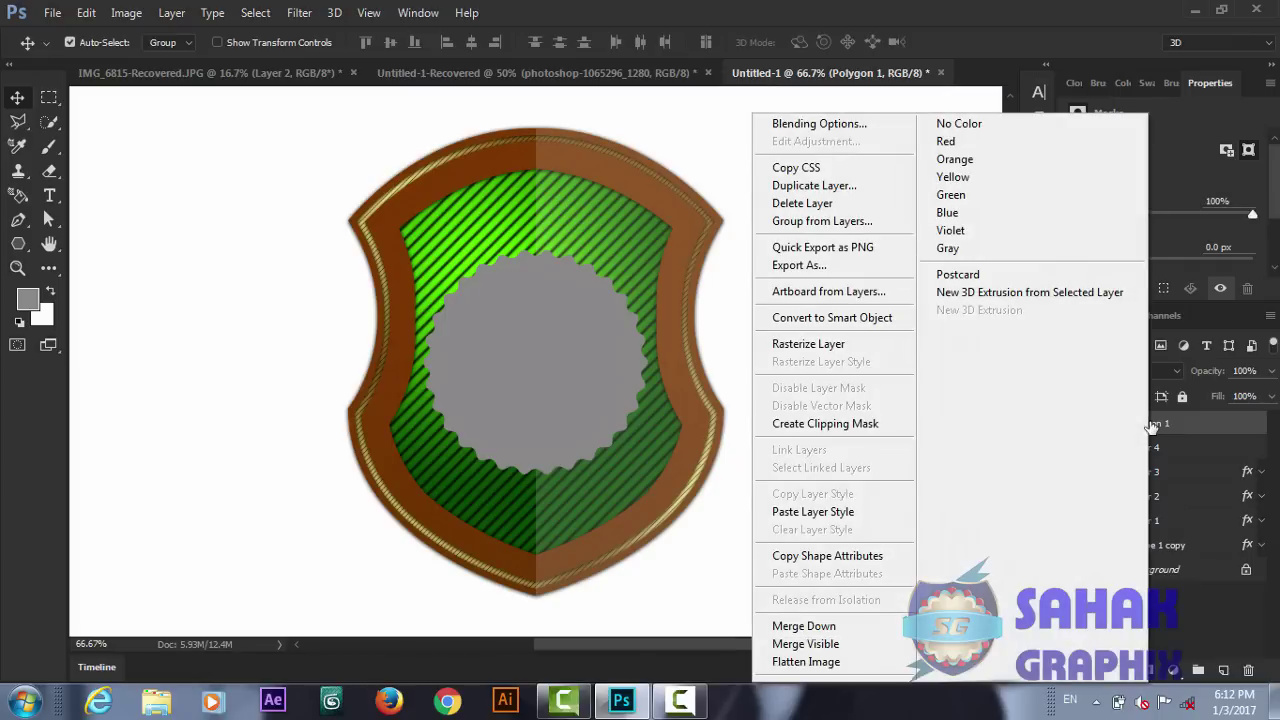
pyautogui.click(851, 515)
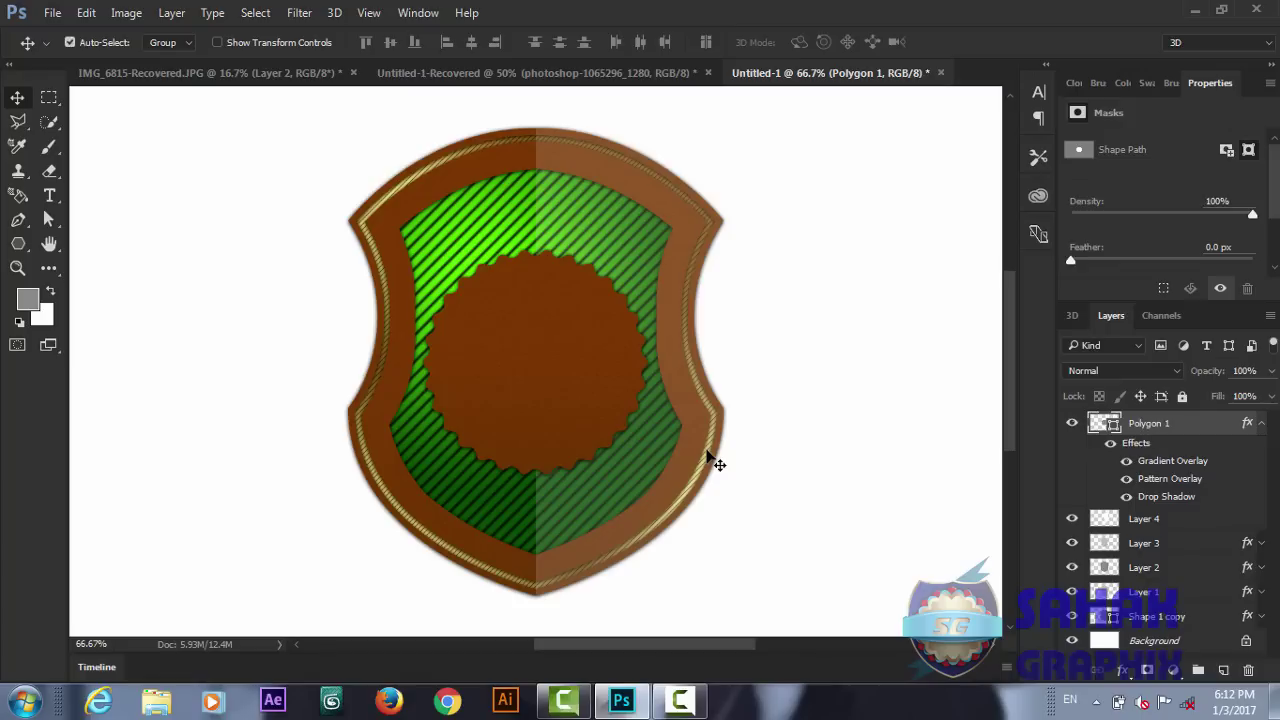
pyautogui.hotkey('ctrl', 'r')
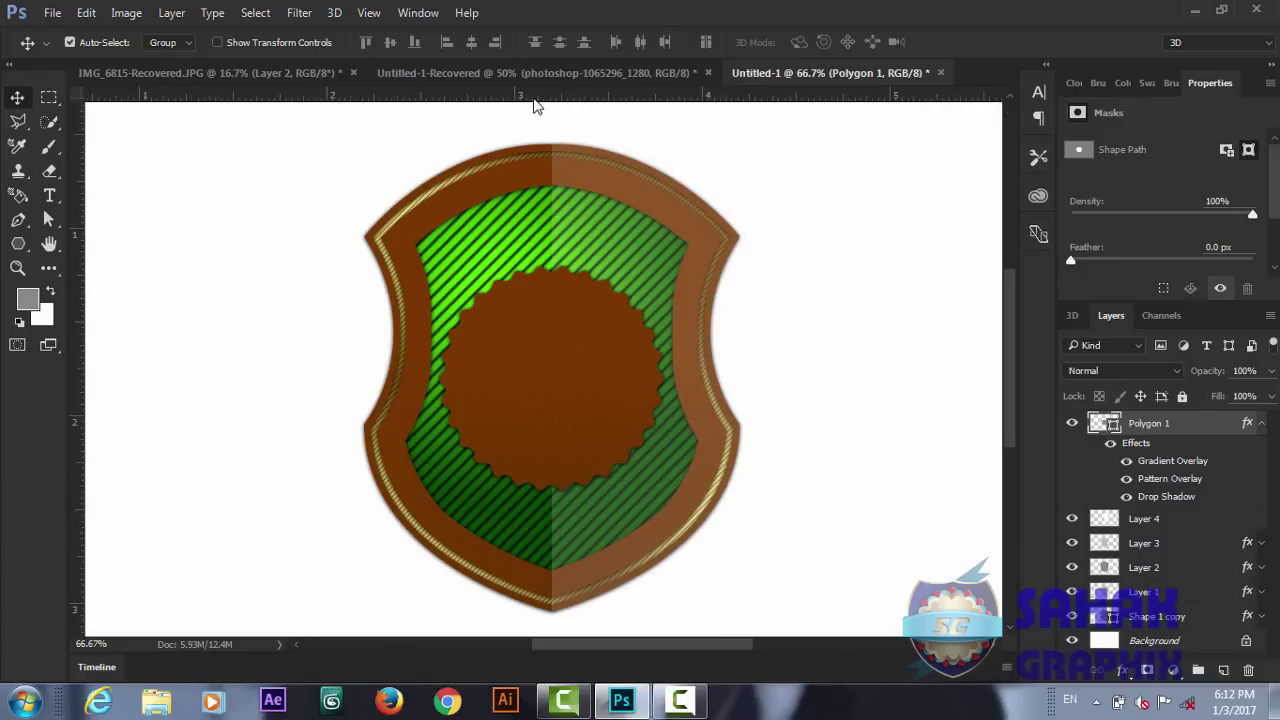
# - Drag a horizontal guide near 1.8 in and a vertical guide at 3.198 in through the seal's centre
pyautogui.moveTo(535, 105); pyautogui.dragTo(548, 383)
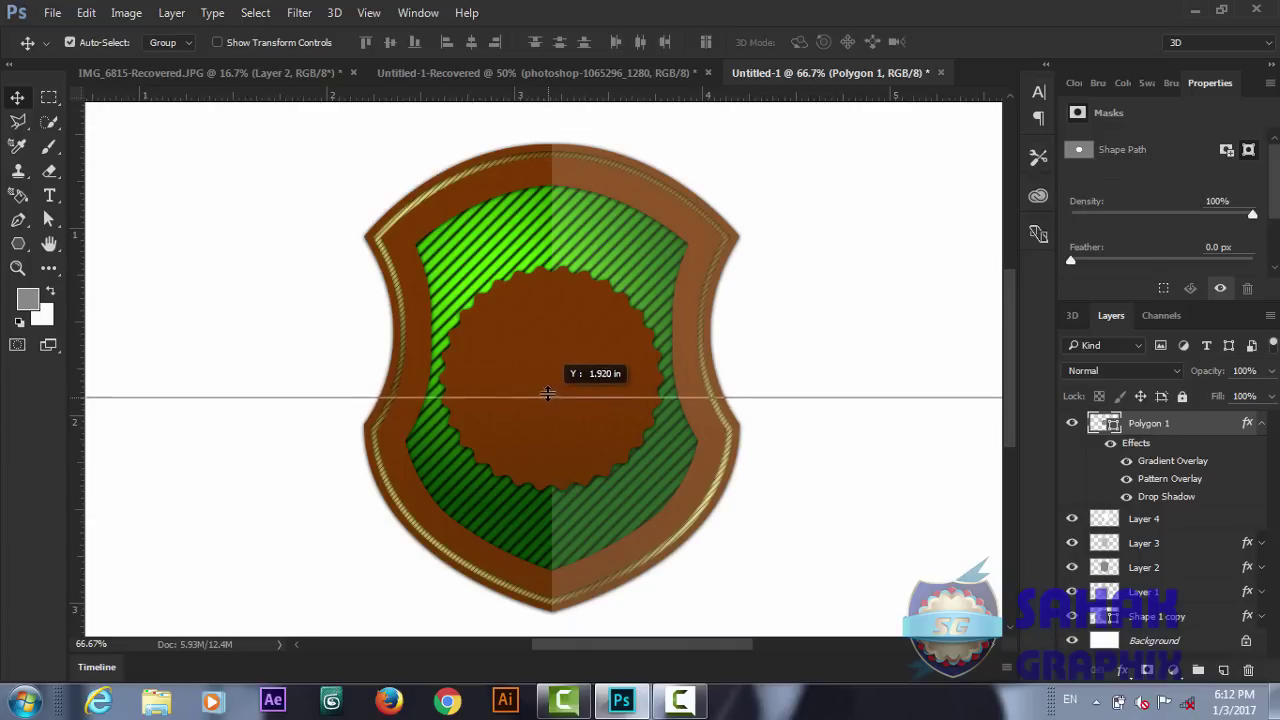
pyautogui.moveTo(548, 383); pyautogui.dragTo(545, 383)
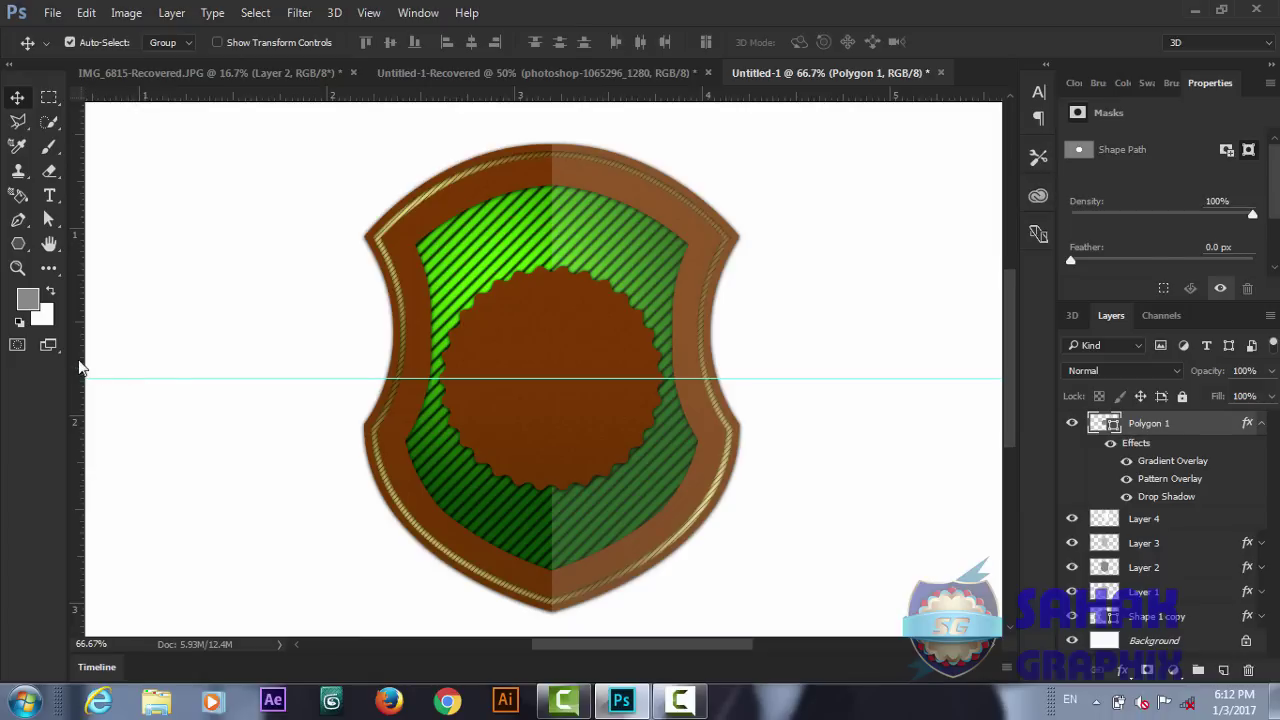
pyautogui.moveTo(79, 368)
pyautogui.mouseDown()
pyautogui.moveTo(663, 543)
pyautogui.moveTo(552, 587)
pyautogui.mouseUp()
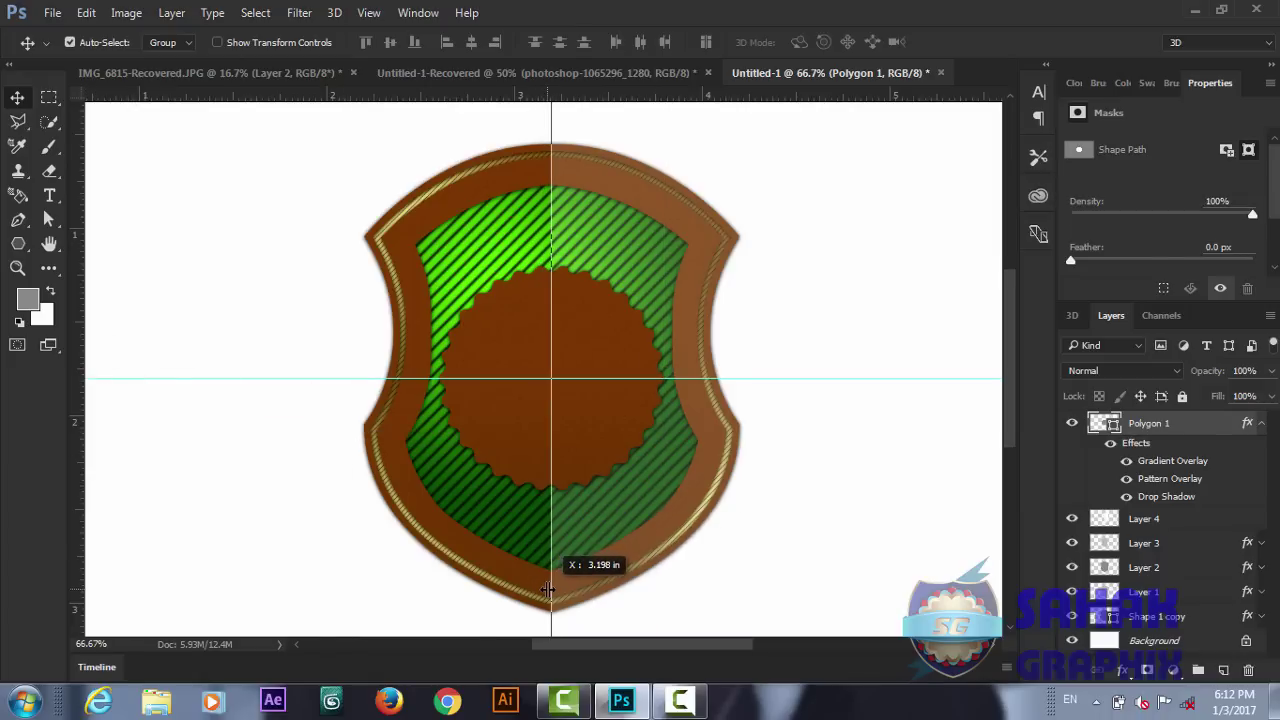
pyautogui.moveTo(552, 587); pyautogui.dragTo(548, 588)
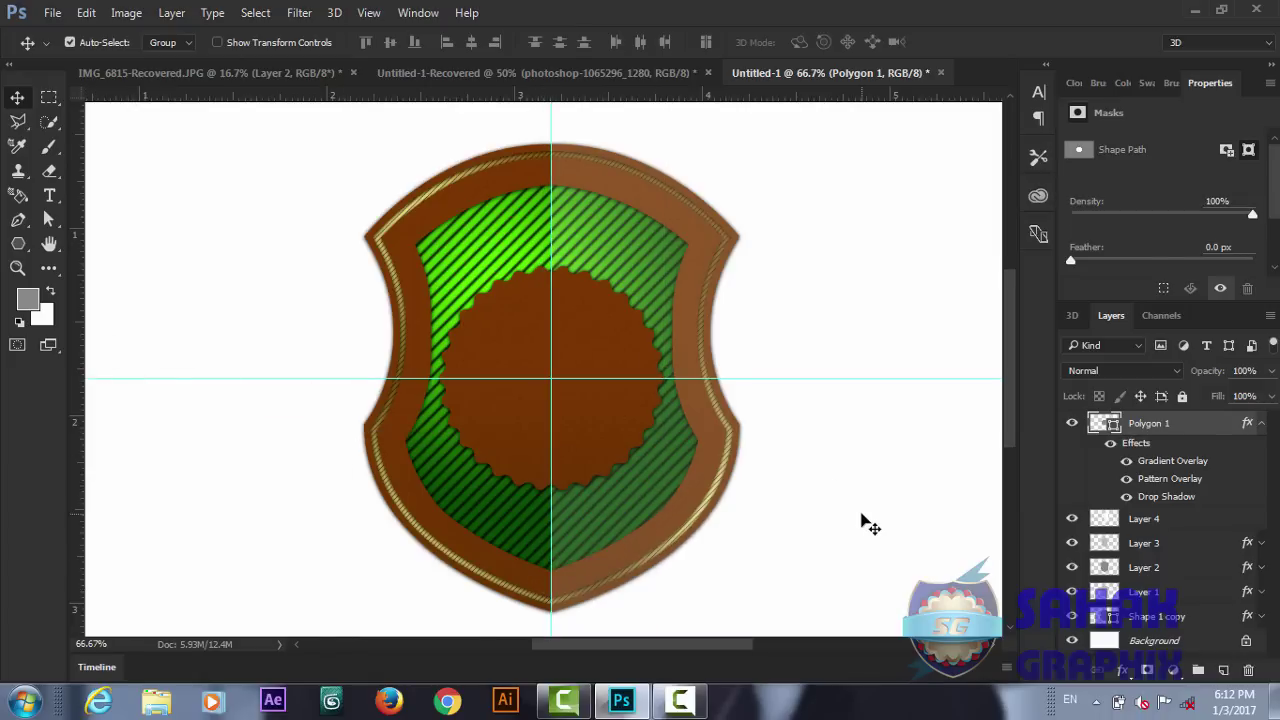
pyautogui.hotkey('ctrl', '+')
pyautogui.hotkey('ctrl', '+')
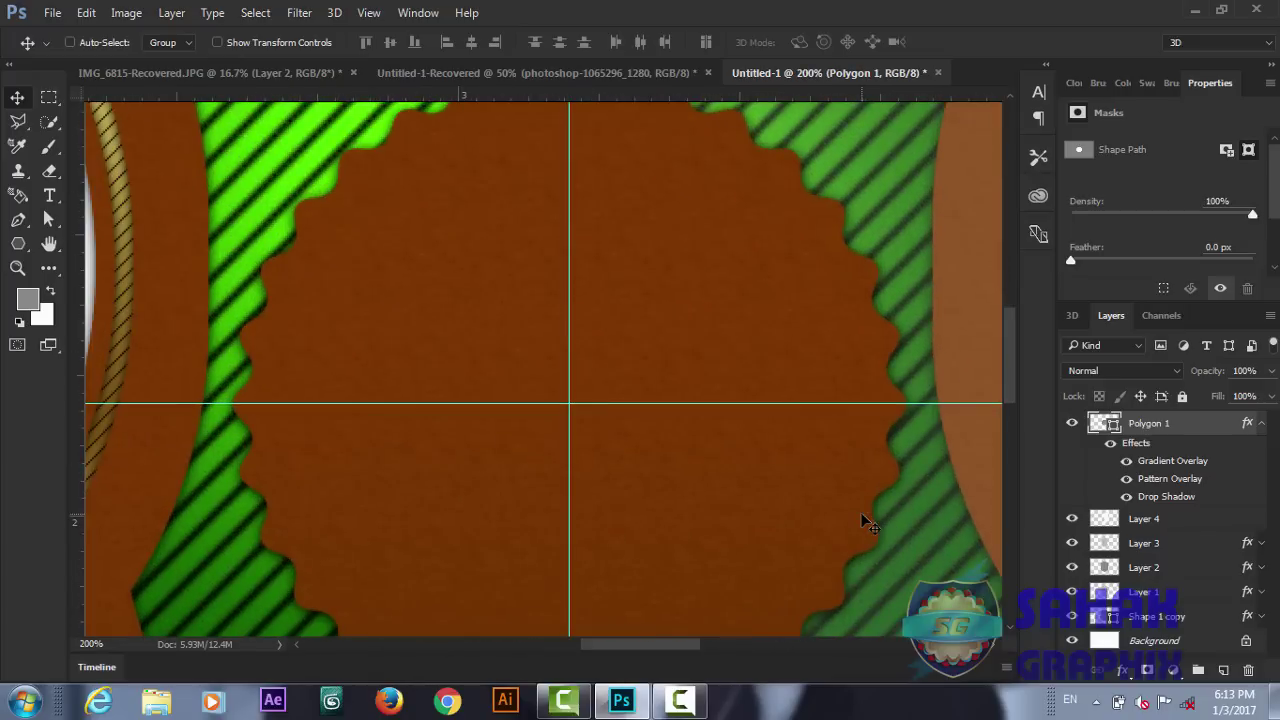
pyautogui.hotkey('ctrl', '-')
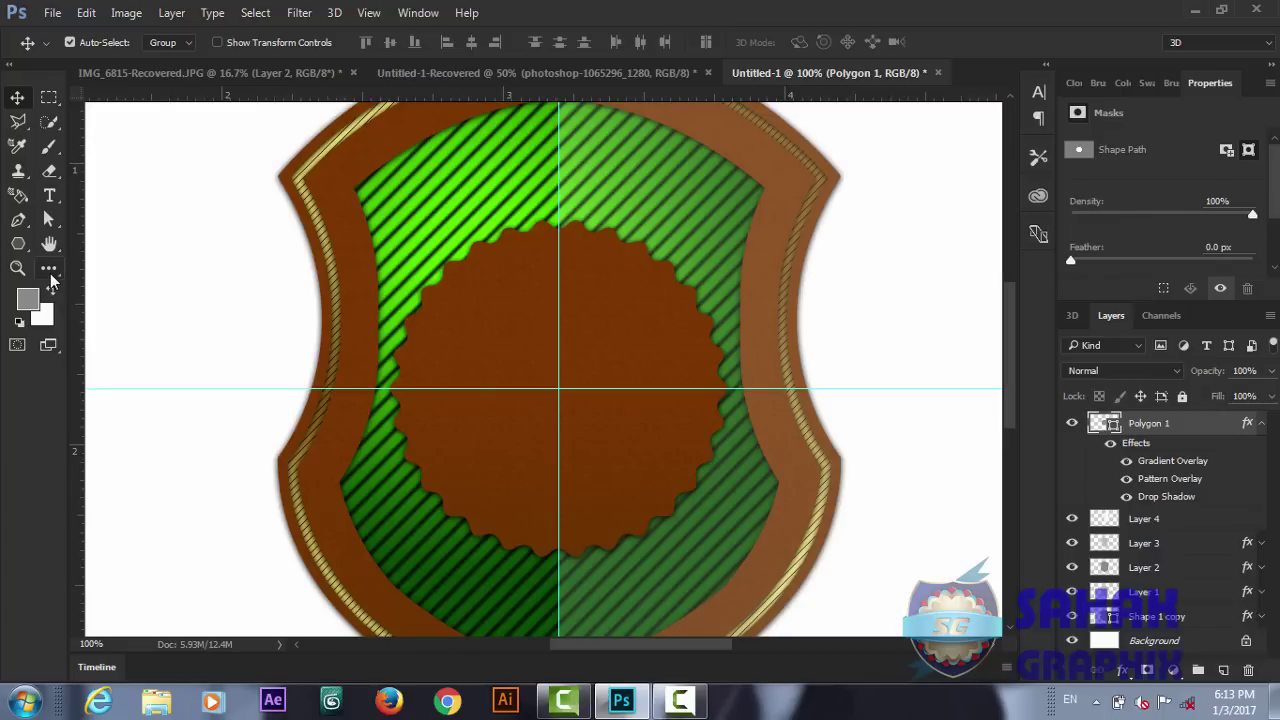
# - Draw a tiny 8 px ellipse on the brown disc's scalloped edge and nudge it into place
pyautogui.click(18, 243)
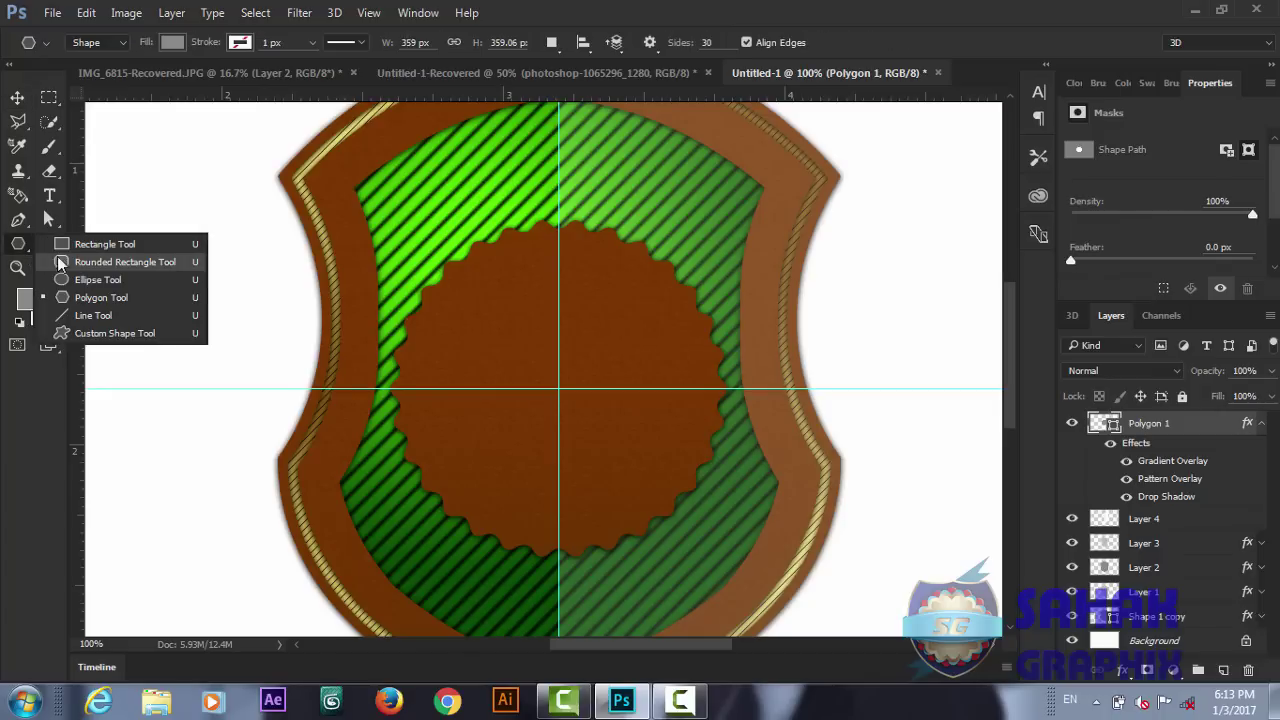
pyautogui.click(68, 277)
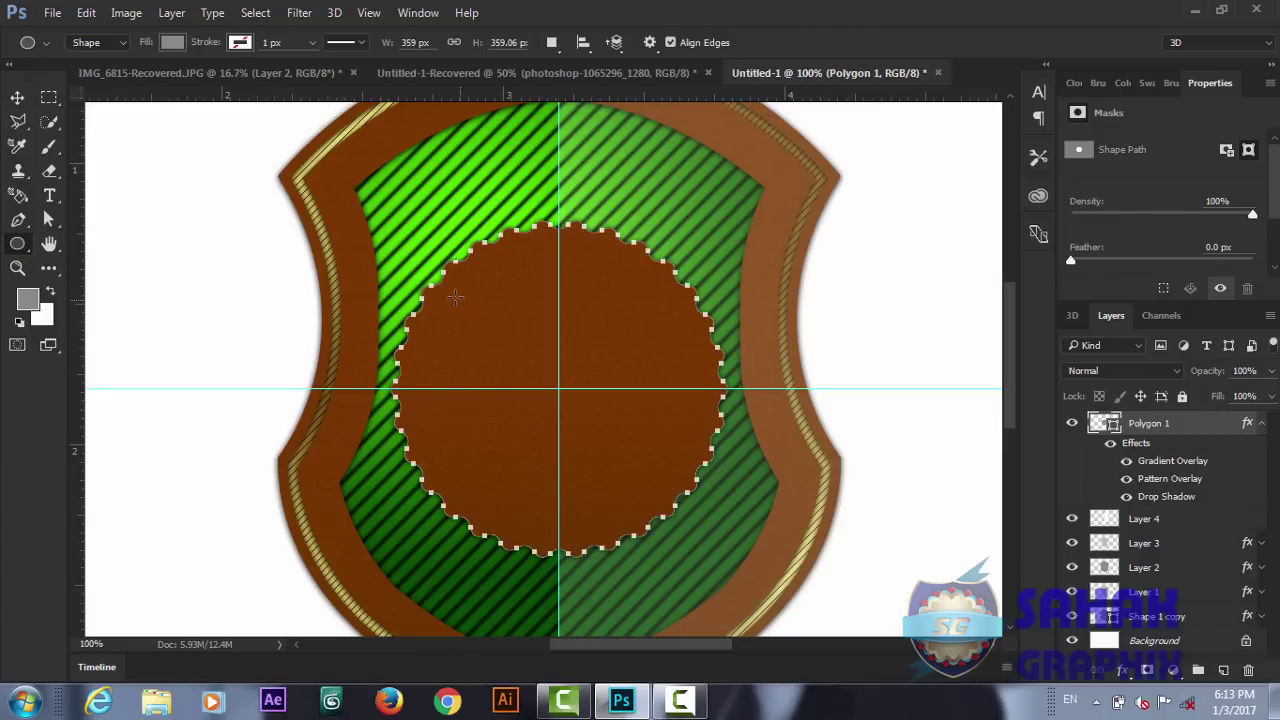
pyautogui.hotkey('ctrl', '+')
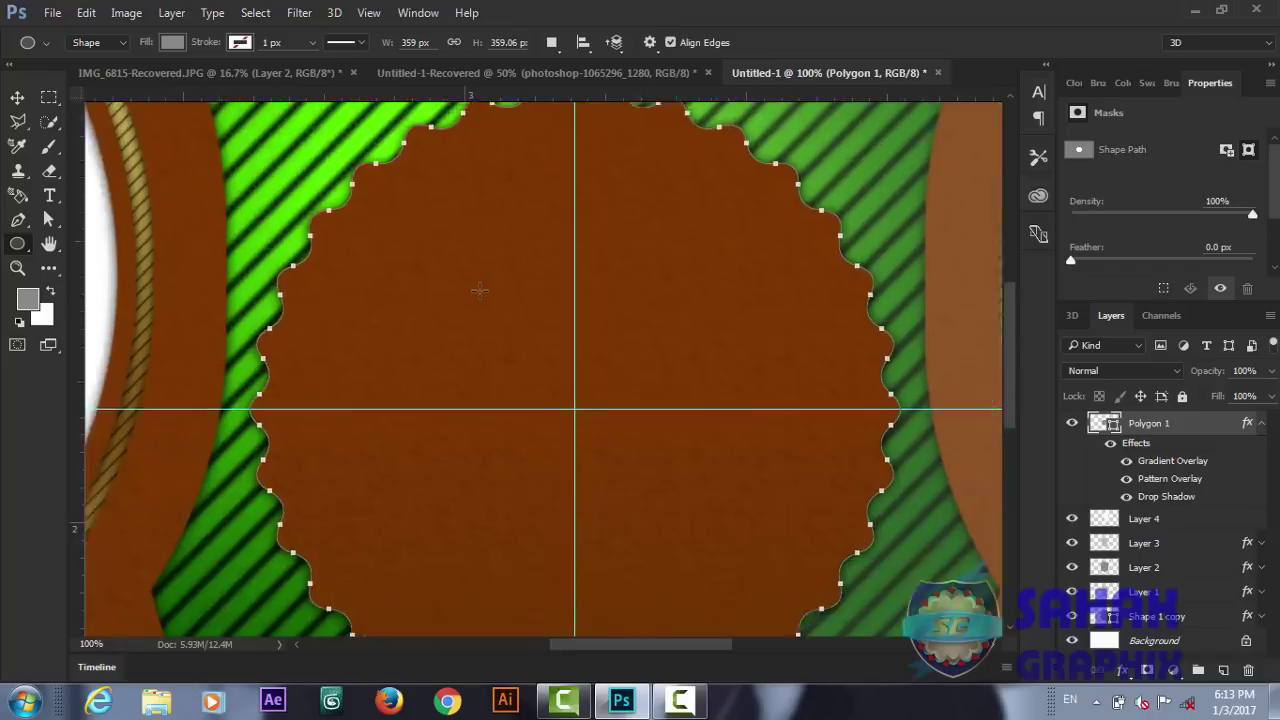
pyautogui.hotkey('ctrl', '+')
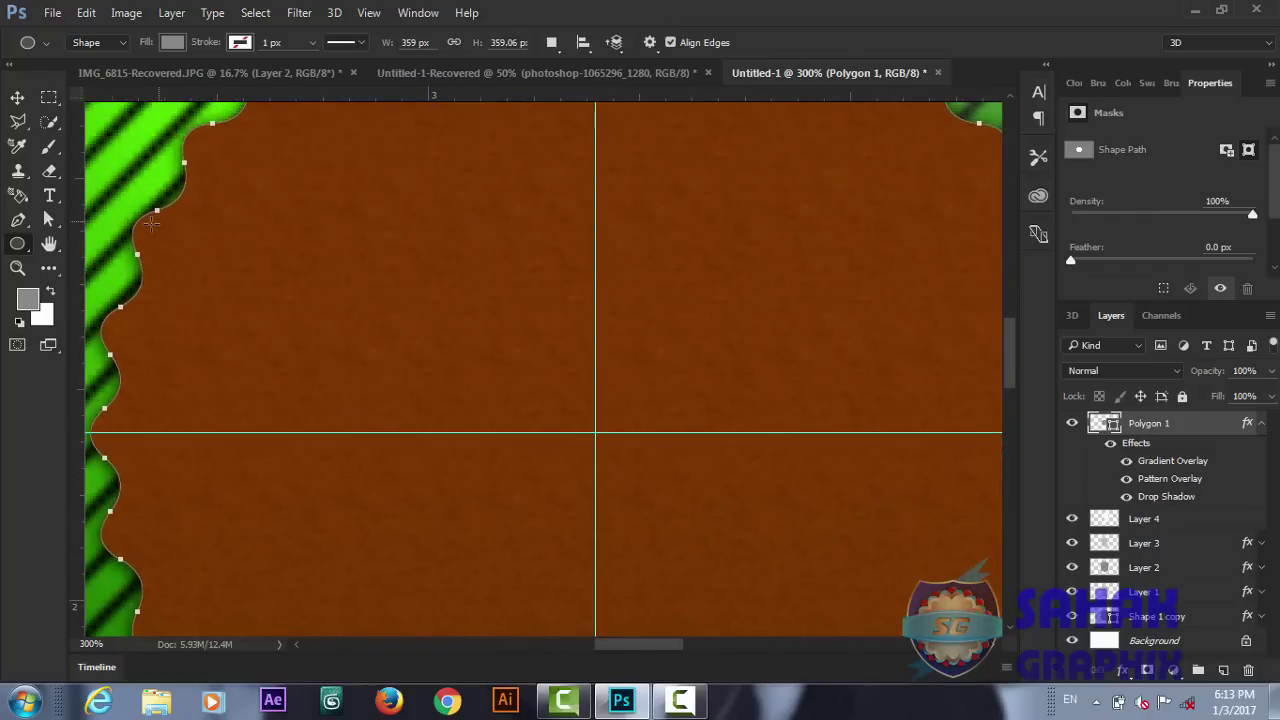
pyautogui.moveTo(151, 233)
pyautogui.mouseDown()
pyautogui.moveTo(164, 244)
pyautogui.moveTo(156, 236)
pyautogui.mouseUp()
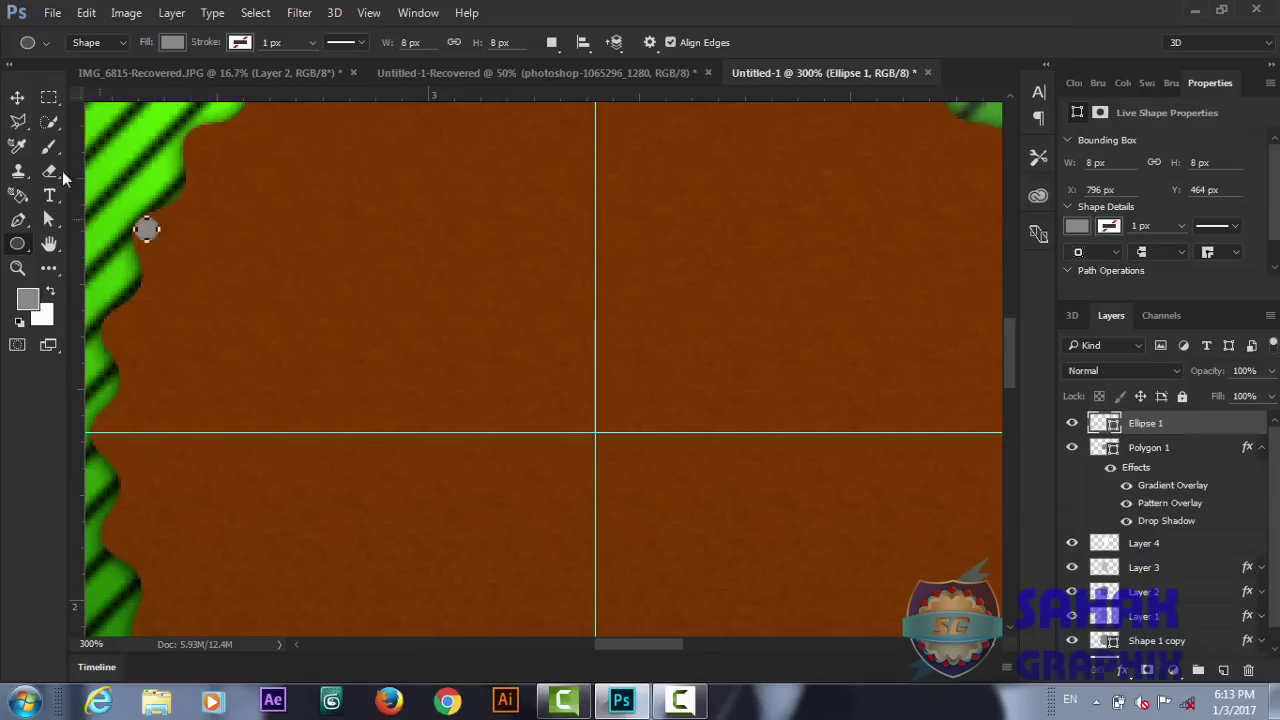
pyautogui.click(19, 102)
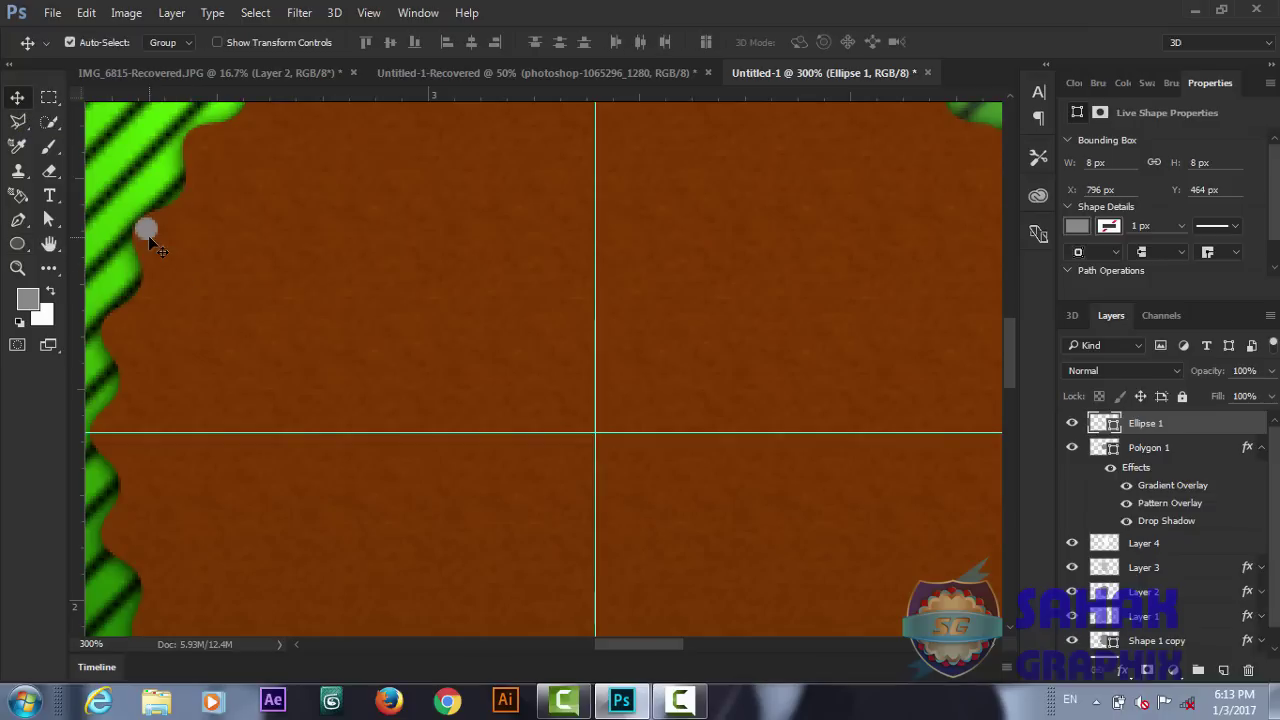
pyautogui.moveTo(146, 233); pyautogui.dragTo(150, 239)
# - Duplicate the grey dot and set its transform pivot at the disc's centre
pyautogui.click(1261, 449)
pyautogui.hotkey('ctrl', 'j')
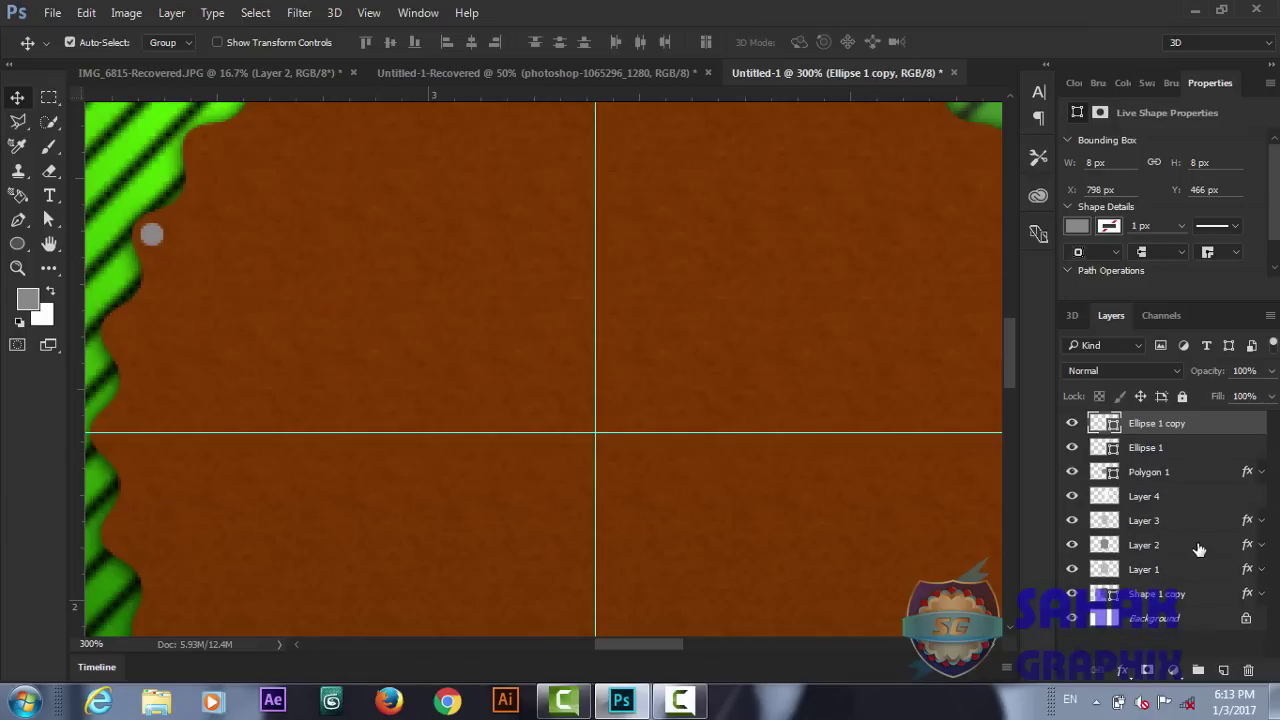
pyautogui.hotkey('ctrl', 't')
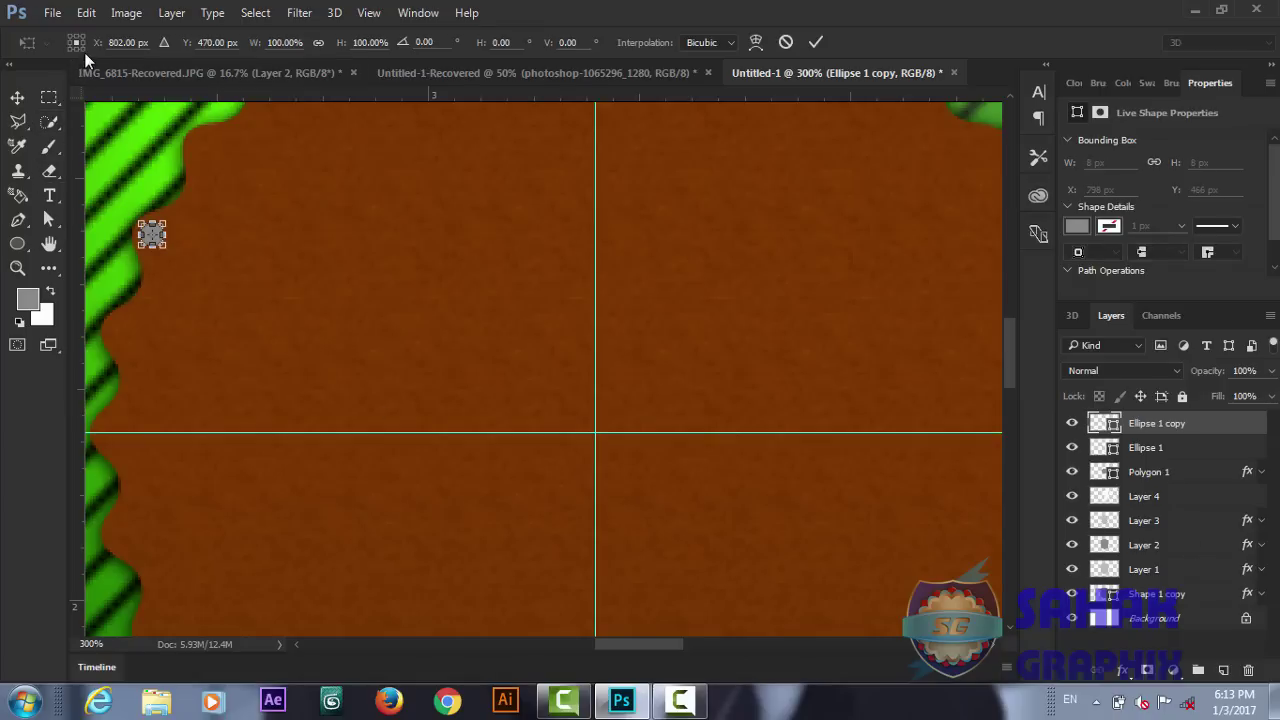
pyautogui.press('Right')
pyautogui.press('Right')
pyautogui.press('Right')
pyautogui.press('Down')
pyautogui.press('Down')
pyautogui.press('Down')
pyautogui.moveTo(152, 235); pyautogui.dragTo(603, 437)
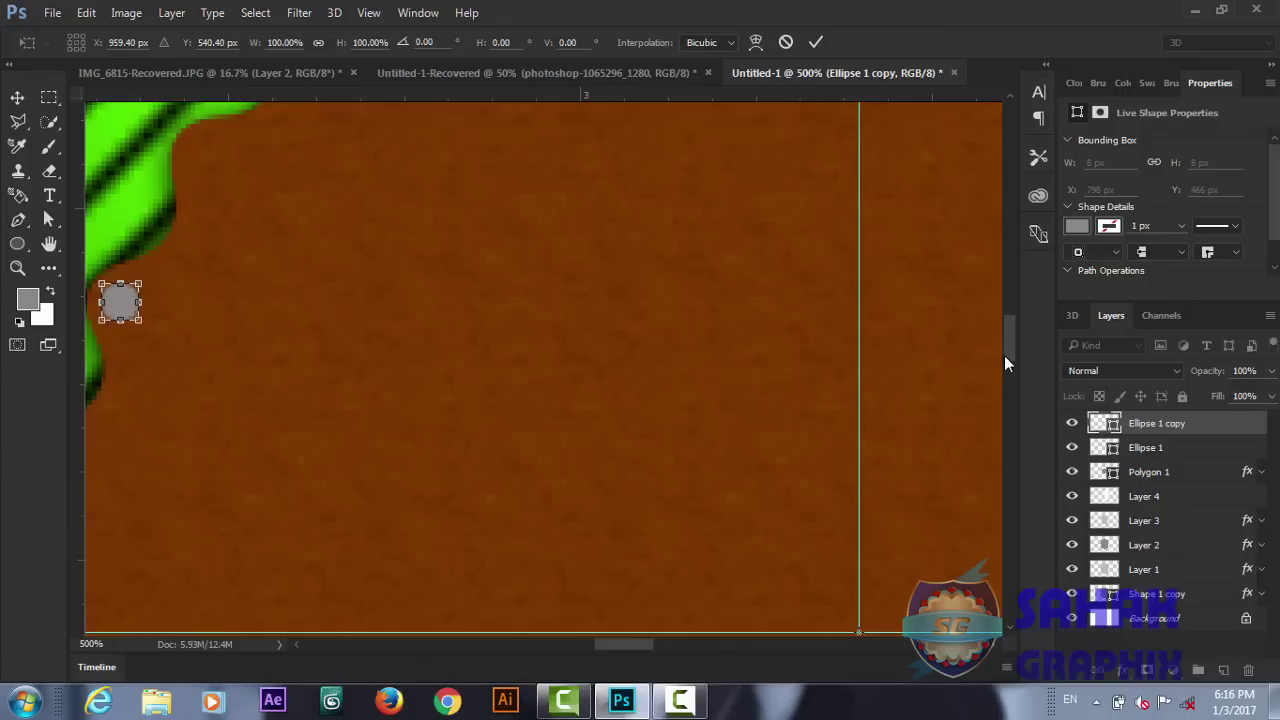
# - Rotate the copied dot 12° around the disc's centre and commit the transform
pyautogui.moveTo(1005, 357); pyautogui.dragTo(1006, 361)
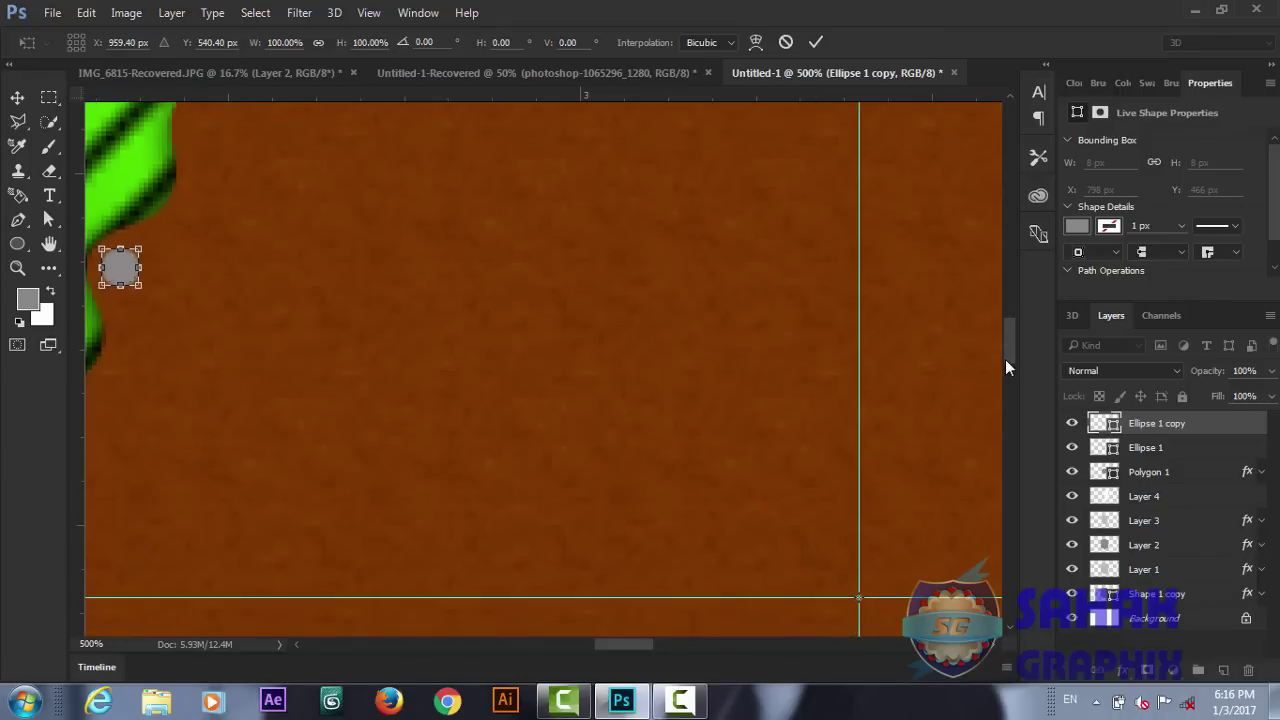
pyautogui.hotkey('ctrl', '-')
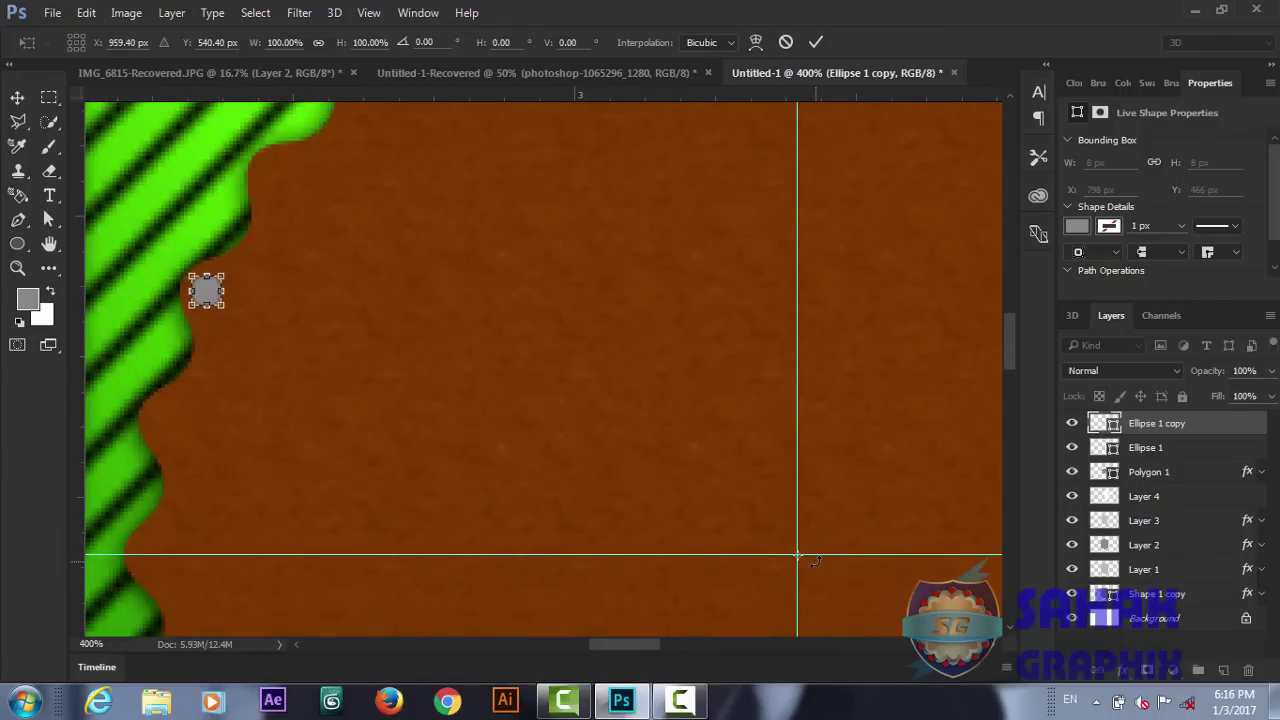
pyautogui.moveTo(815, 558); pyautogui.dragTo(814, 565)
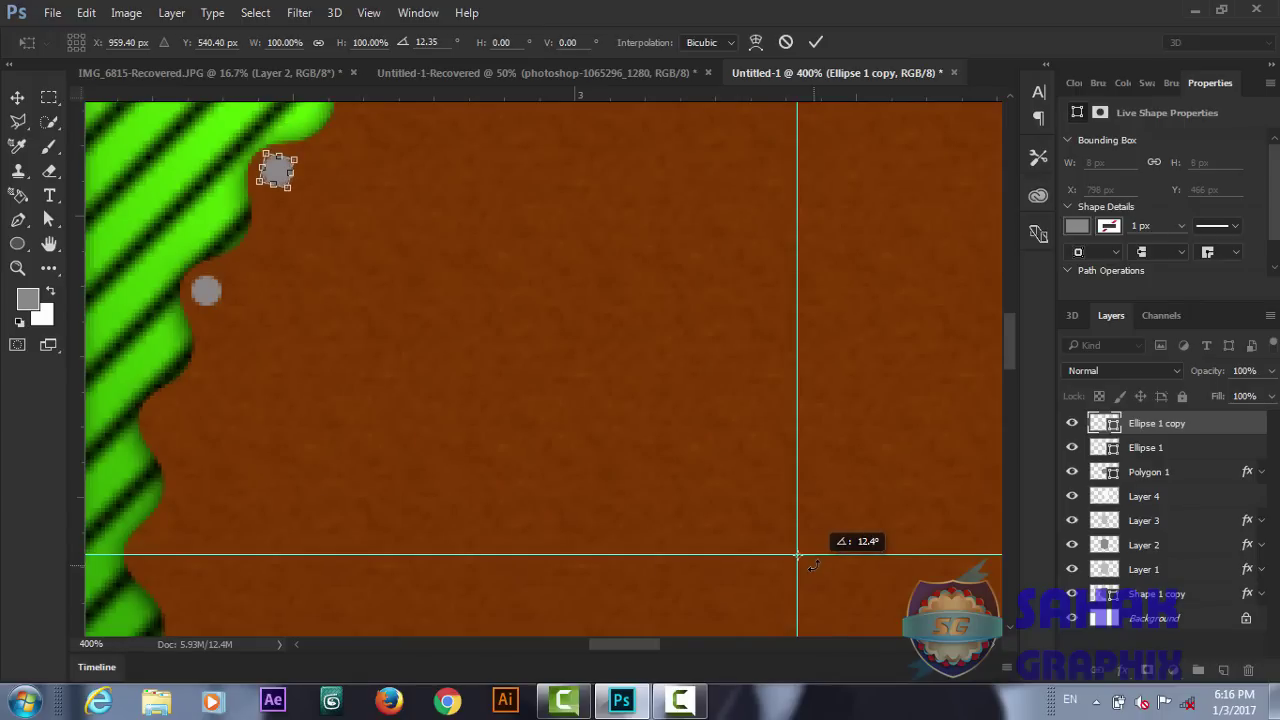
pyautogui.moveTo(814, 565); pyautogui.dragTo(814, 565)
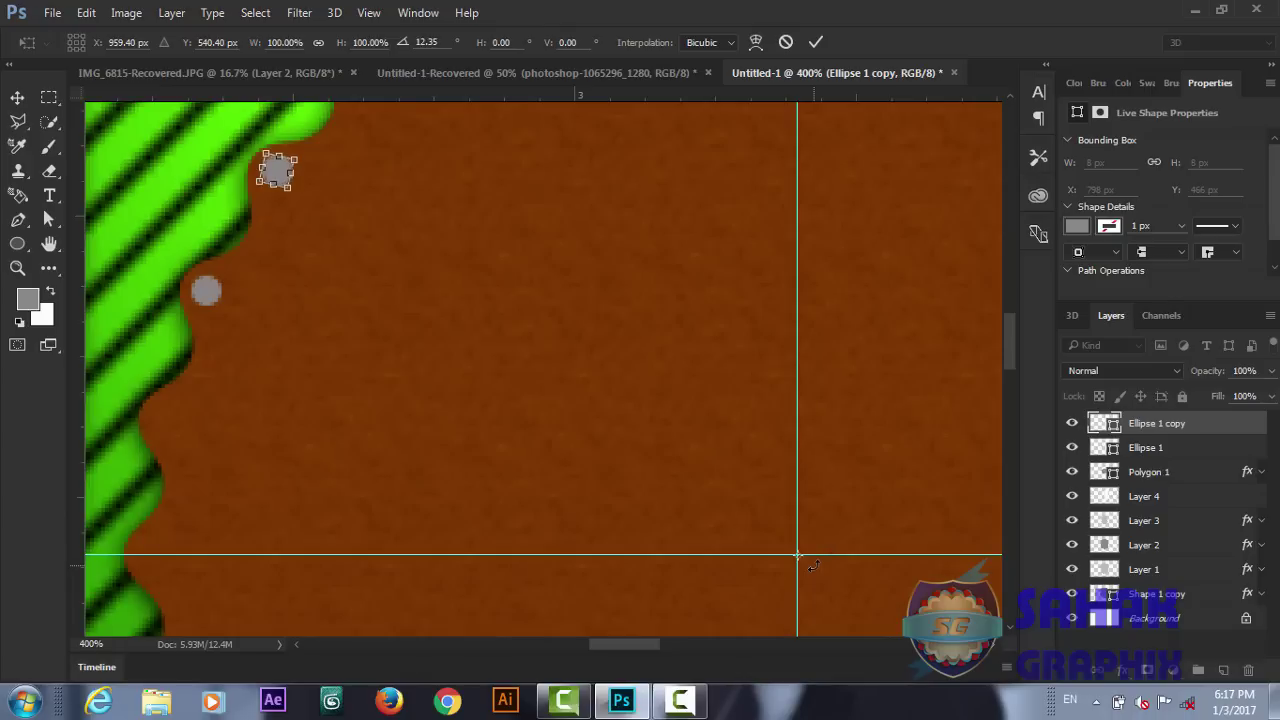
pyautogui.moveTo(440, 42); pyautogui.dragTo(418, 42)
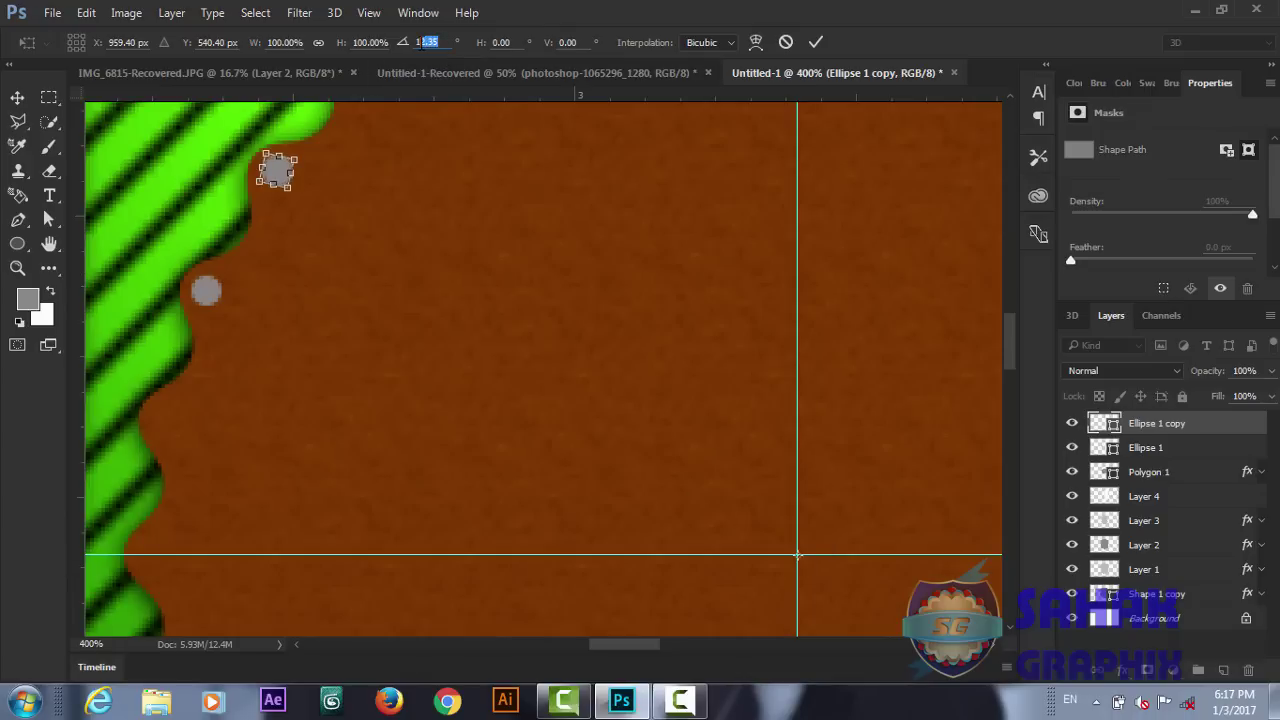
pyautogui.write('12')
pyautogui.click(809, 43)
pyautogui.press('ctrl')
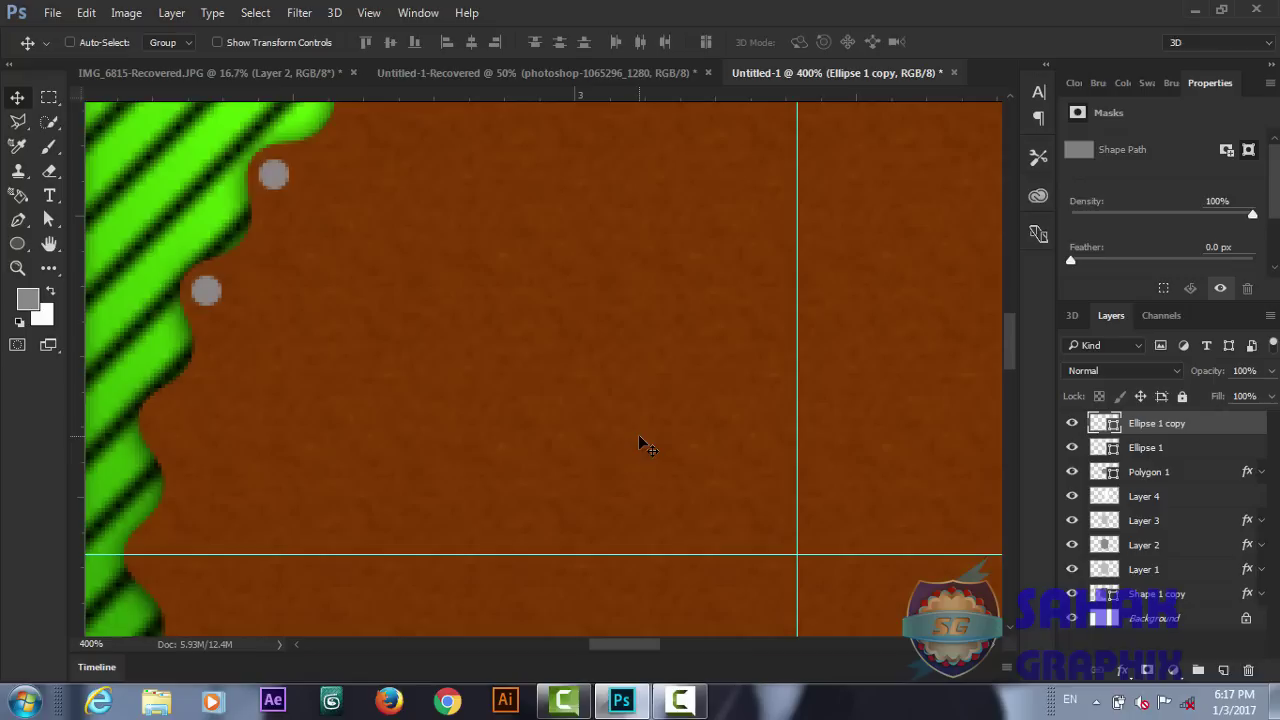
# - Repeat the copy-and-rotate transform to ring the disc's edge with grey dots
pyautogui.hotkey('ctrl', '-')
pyautogui.hotkey('ctrl', '-')
pyautogui.hotkey('ctrl', '-')
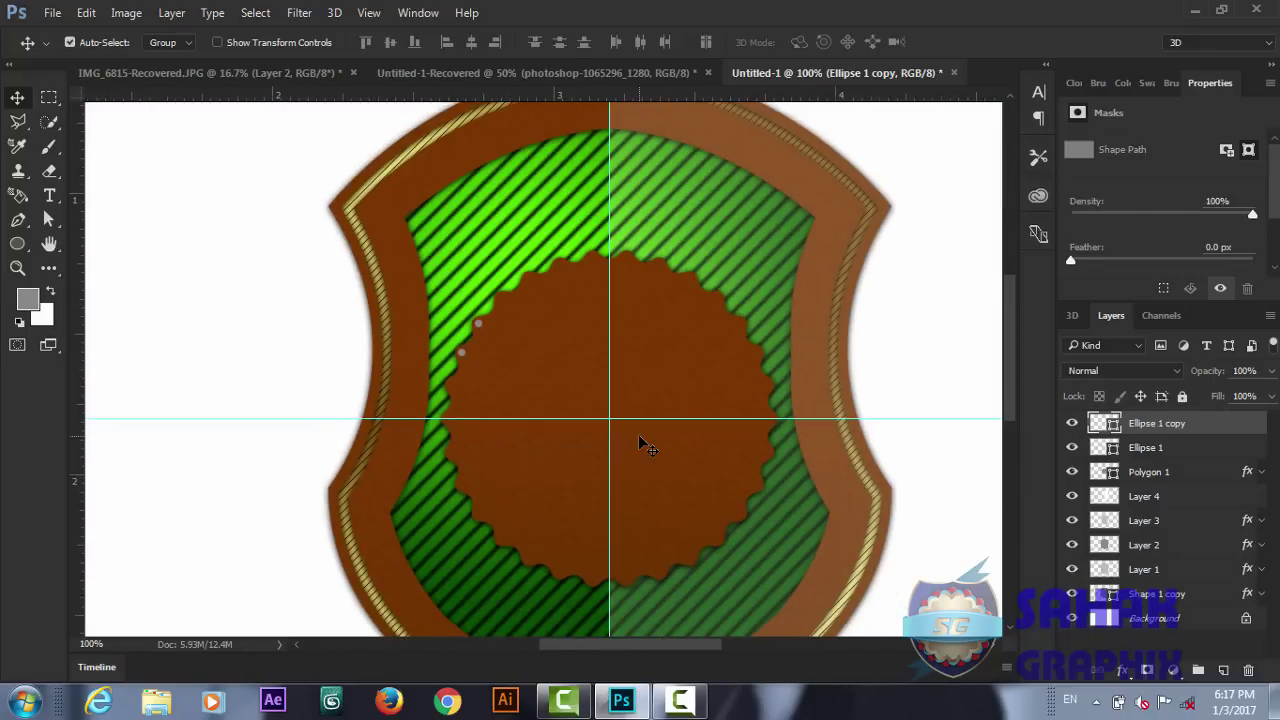
pyautogui.press('ctrl')
pyautogui.hotkey('ctrl', 'alt', 'shift', 't')
pyautogui.hotkey('ctrl', 'alt', 'shift', 't')
pyautogui.hotkey('ctrl', 'alt', 'shift', 't')
pyautogui.hotkey('ctrl', 'alt', 'shift', 't')
pyautogui.hotkey('ctrl', 'alt', 'shift', 't')
pyautogui.hotkey('ctrl', 'alt', 'shift', 't')
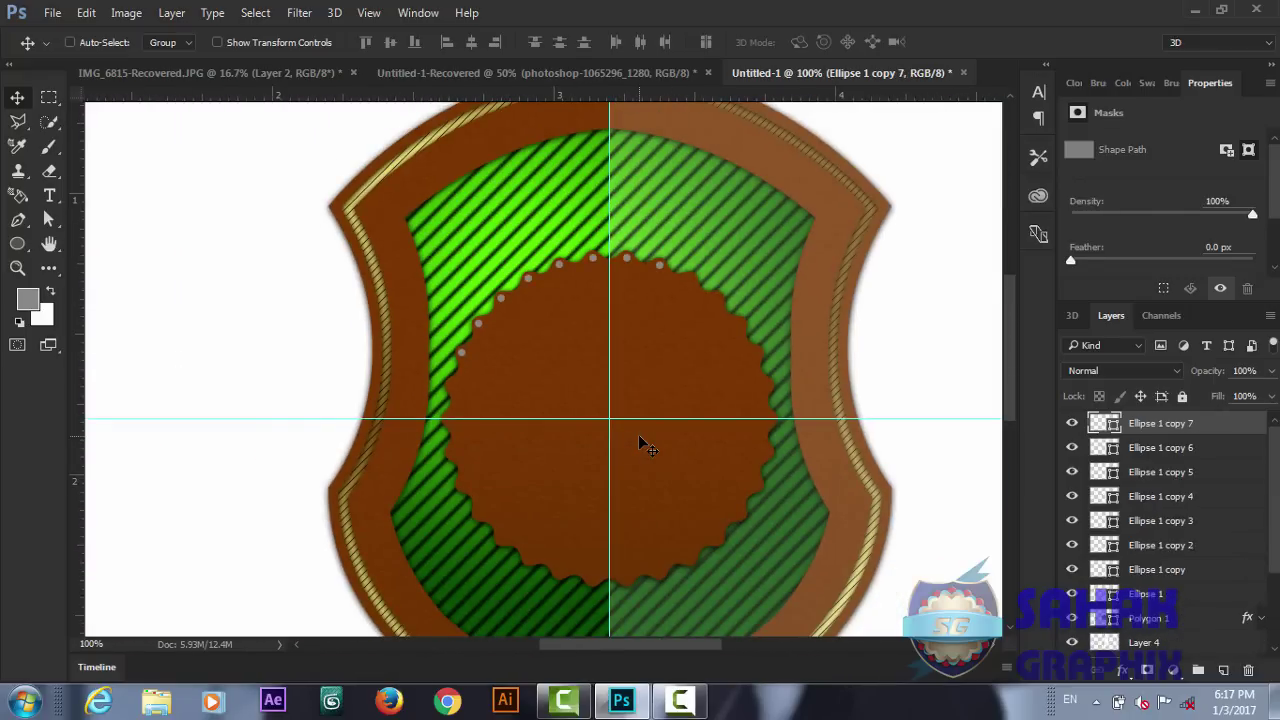
pyautogui.hotkey('ctrl', 'alt', 'shift', 't')
pyautogui.hotkey('ctrl', 'alt', 'shift', 't')
pyautogui.hotkey('ctrl', 'alt', 'shift', 't')
pyautogui.hotkey('ctrl', 'alt', 'shift', 't')
pyautogui.hotkey('ctrl', 'alt', 'shift', 't')
pyautogui.hotkey('ctrl', 'alt', 'shift', 't')
pyautogui.hotkey('ctrl', 'alt', 'shift', 't')
pyautogui.hotkey('ctrl', 'alt', 'shift', 't')
pyautogui.hotkey('ctrl', 'alt', 'shift', 't')
pyautogui.hotkey('ctrl', 'alt', 'shift', 't')
pyautogui.hotkey('ctrl', 'alt', 'shift', 't')
pyautogui.hotkey('ctrl', 'alt', 'shift', 't')
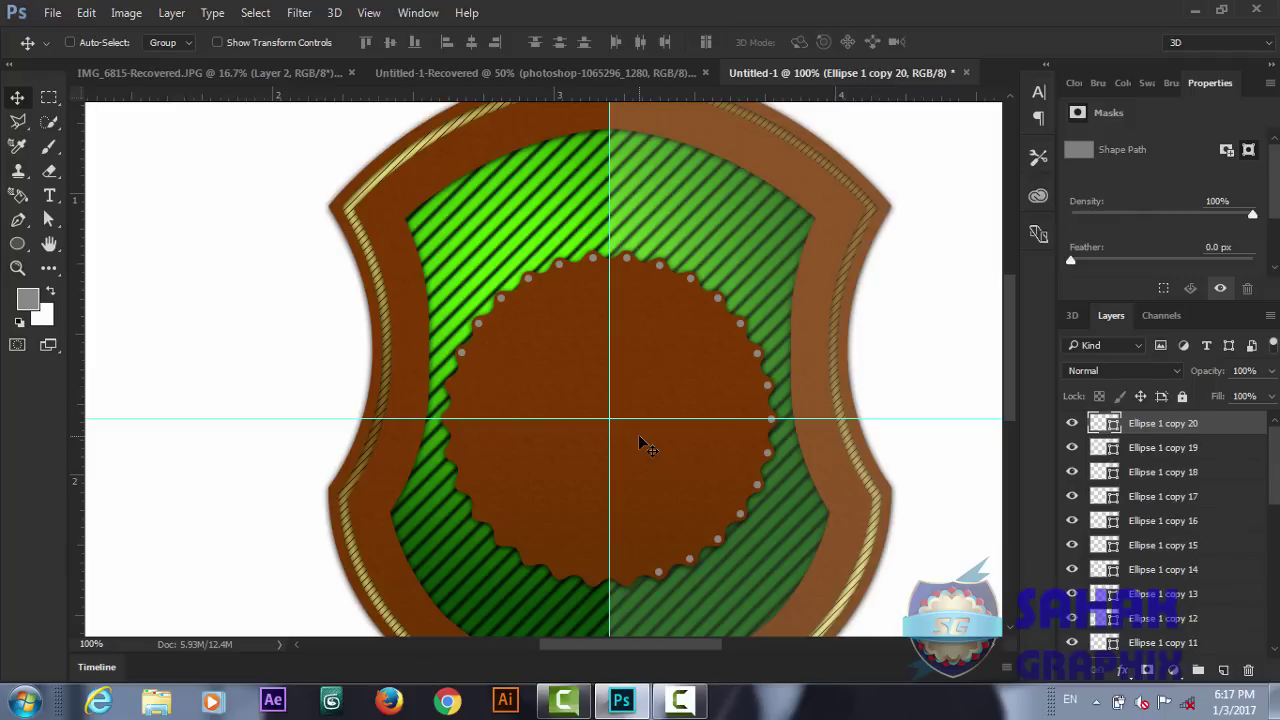
pyautogui.hotkey('ctrl', 'alt', 'shift', 't')
pyautogui.hotkey('ctrl', 'alt', 'shift', 't')
pyautogui.hotkey('ctrl', 'alt', 'shift', 't')
pyautogui.hotkey('ctrl', 'alt', 'shift', 't')
pyautogui.hotkey('ctrl', 'alt', 'shift', 't')
pyautogui.hotkey('ctrl', 'alt', 'shift', 't')
pyautogui.hotkey('ctrl', 'alt', 'shift', 't')
pyautogui.hotkey('ctrl', 'alt', 'shift', 't')
pyautogui.hotkey('ctrl', 'alt', 'shift', 't')
pyautogui.press('ctrl')
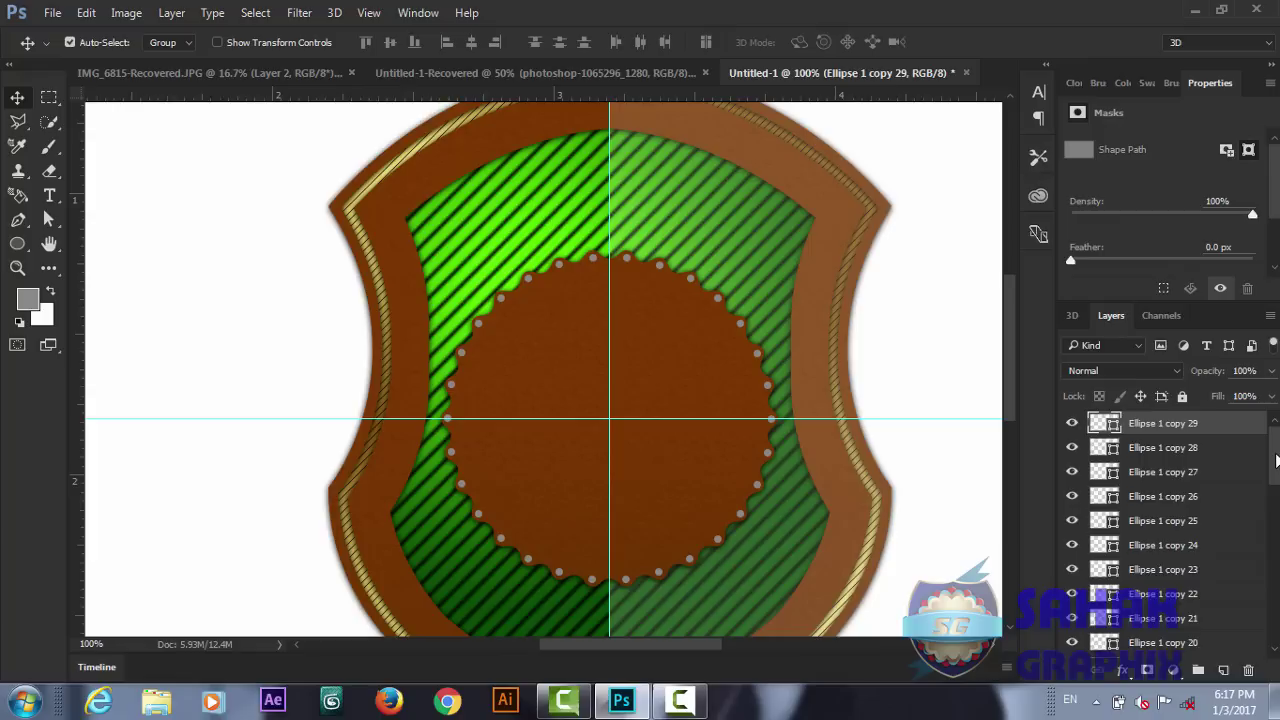
# - Select all the dot layers and merge them into one layer, Ellipse 1 copy 29
pyautogui.moveTo(1277, 459); pyautogui.dragTo(1278, 594)
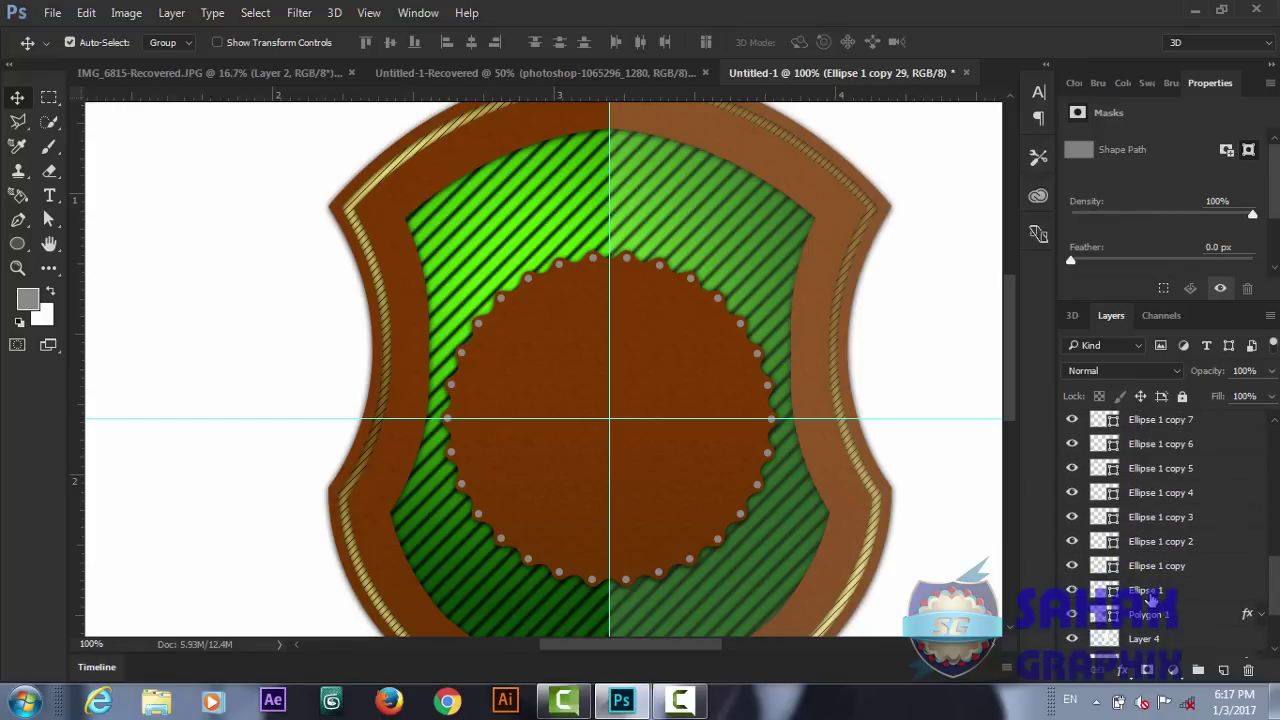
pyautogui.keyDown('shift'); pyautogui.click(1150, 597); pyautogui.keyUp('shift')
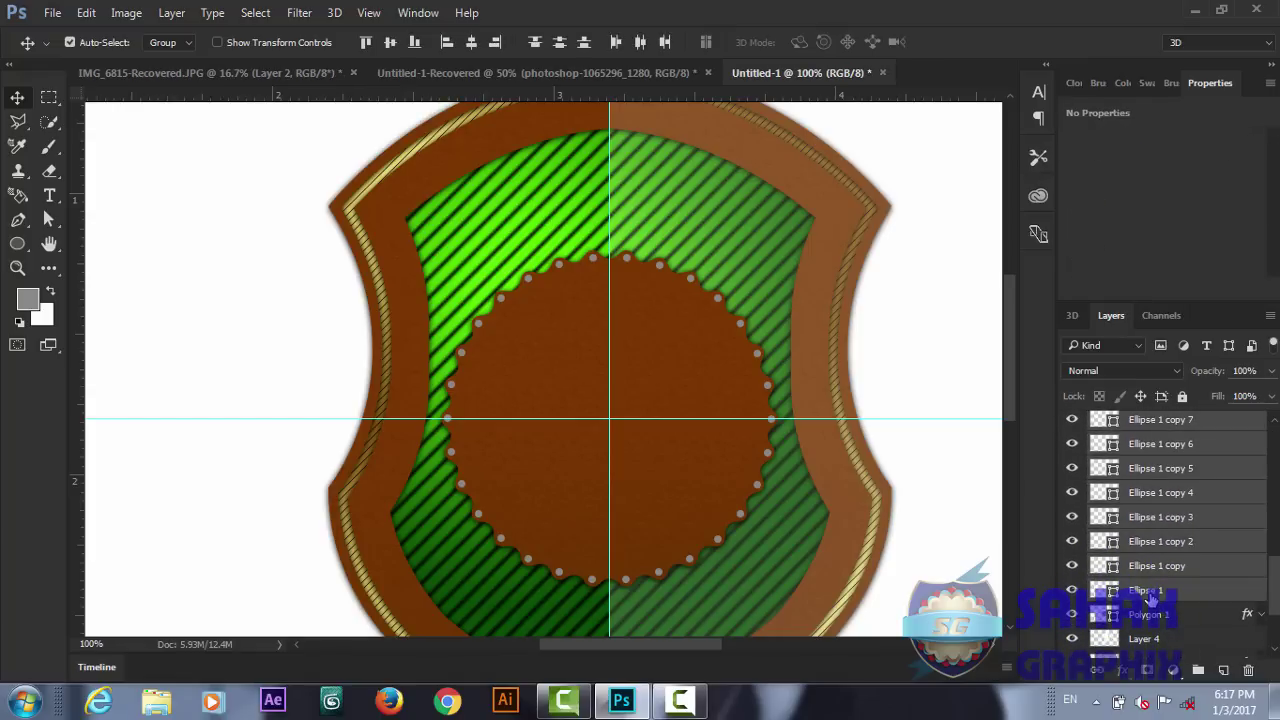
pyautogui.press('ctrl')
pyautogui.hotkey('ctrl', 'e')
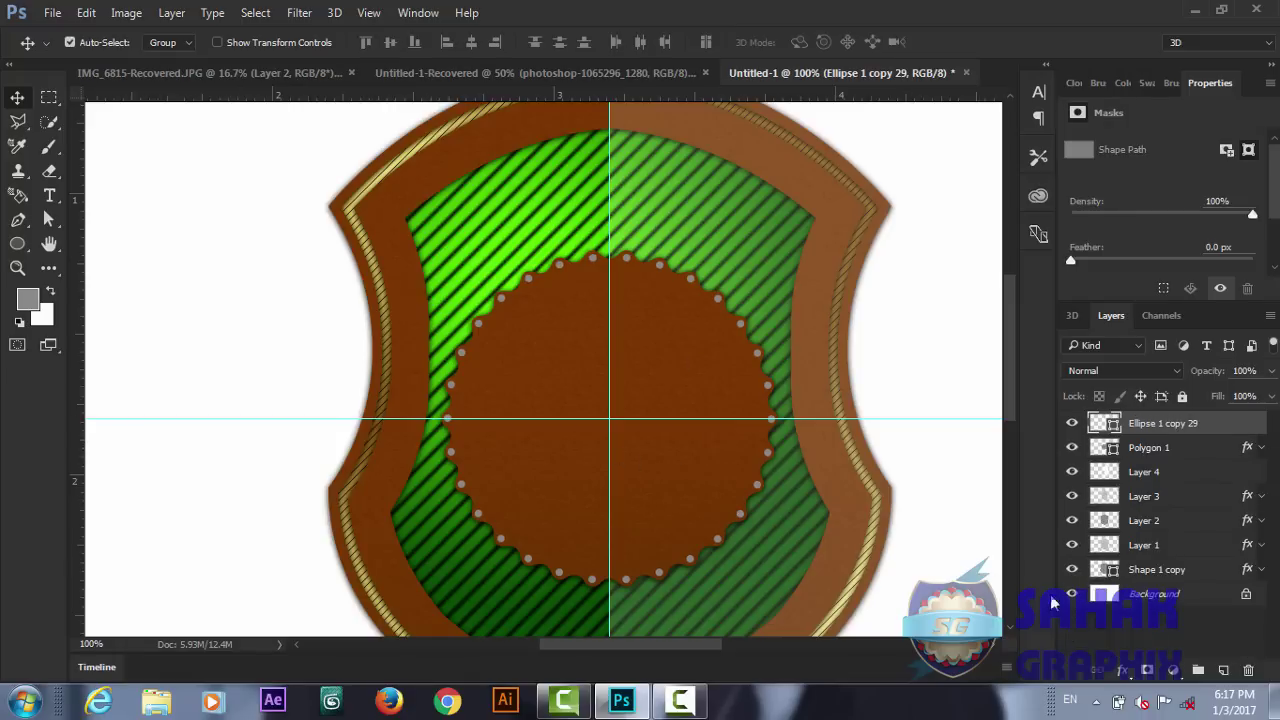
# - Add a Drop Shadow of size 4 to the merged dot ring
pyautogui.click(1122, 678)
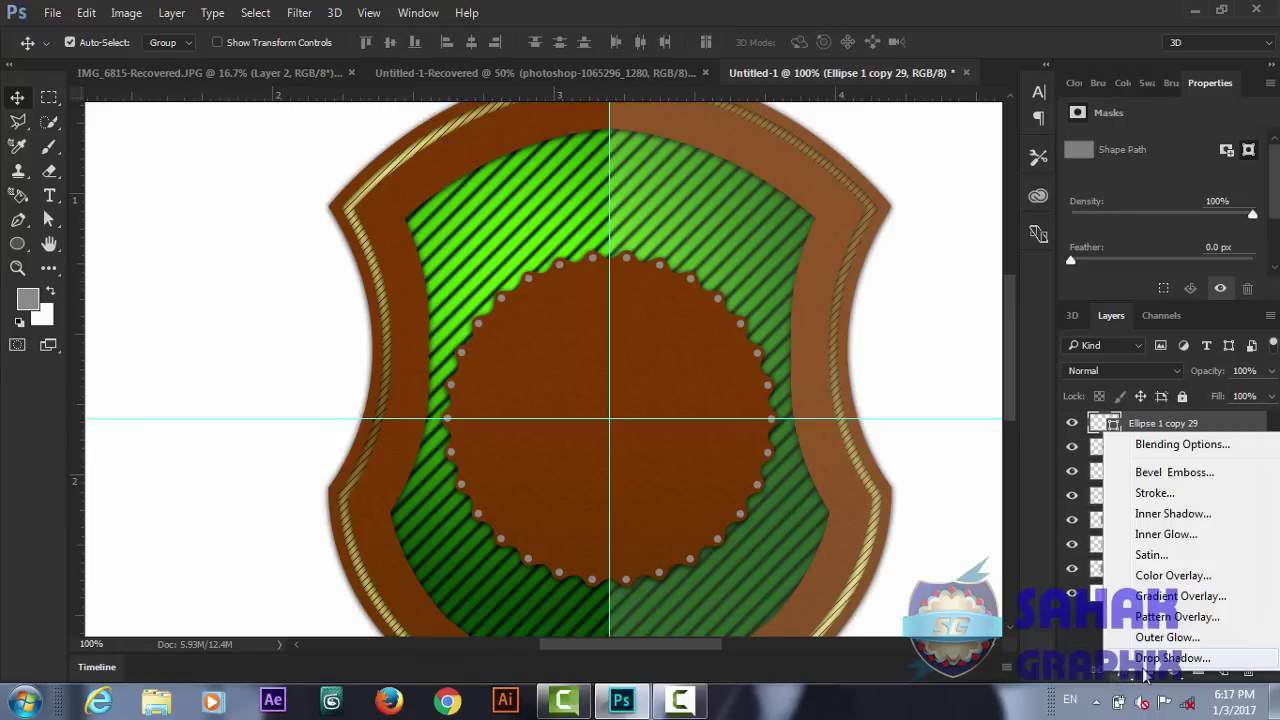
pyautogui.click(1147, 669)
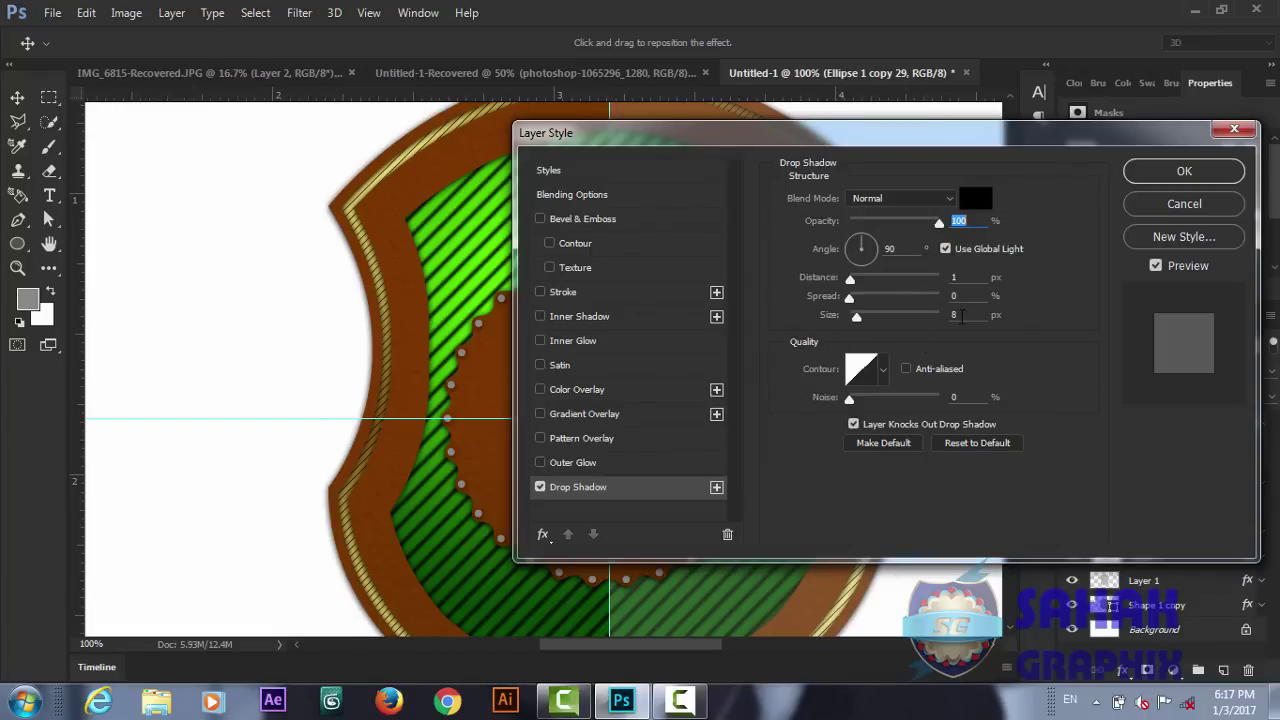
pyautogui.click(961, 315)
pyautogui.write('4')
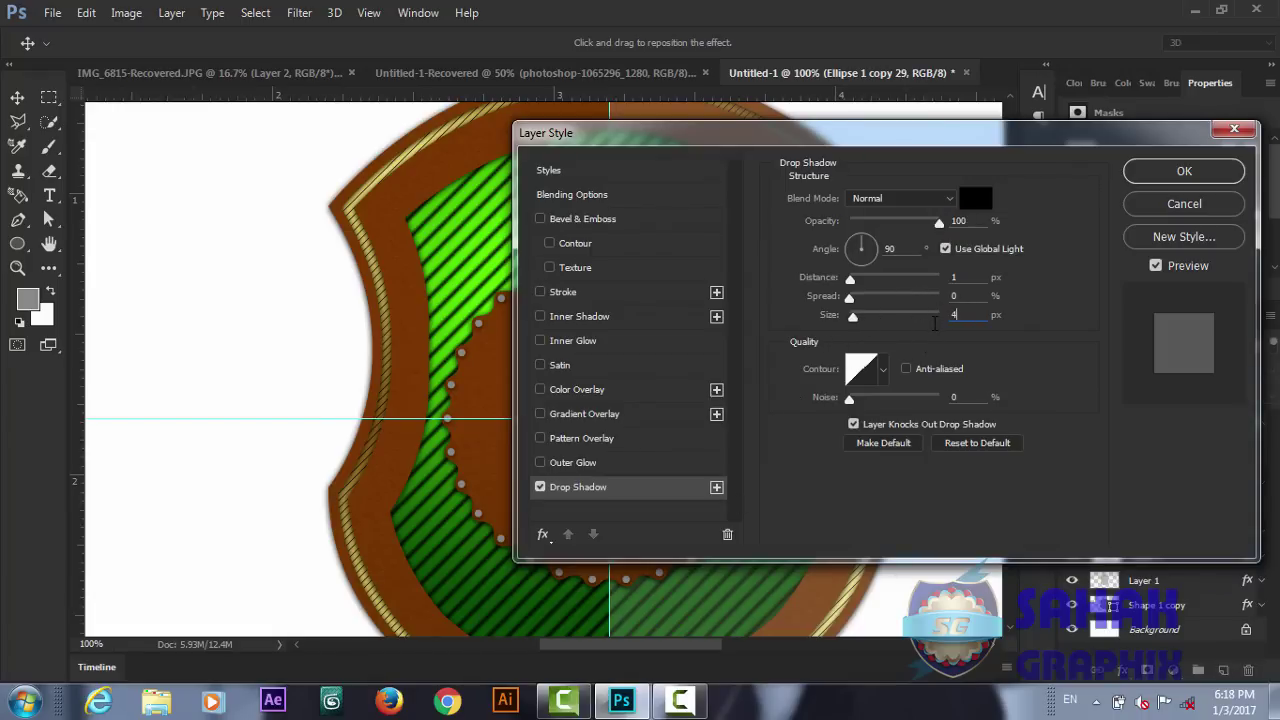
pyautogui.click(1186, 175)
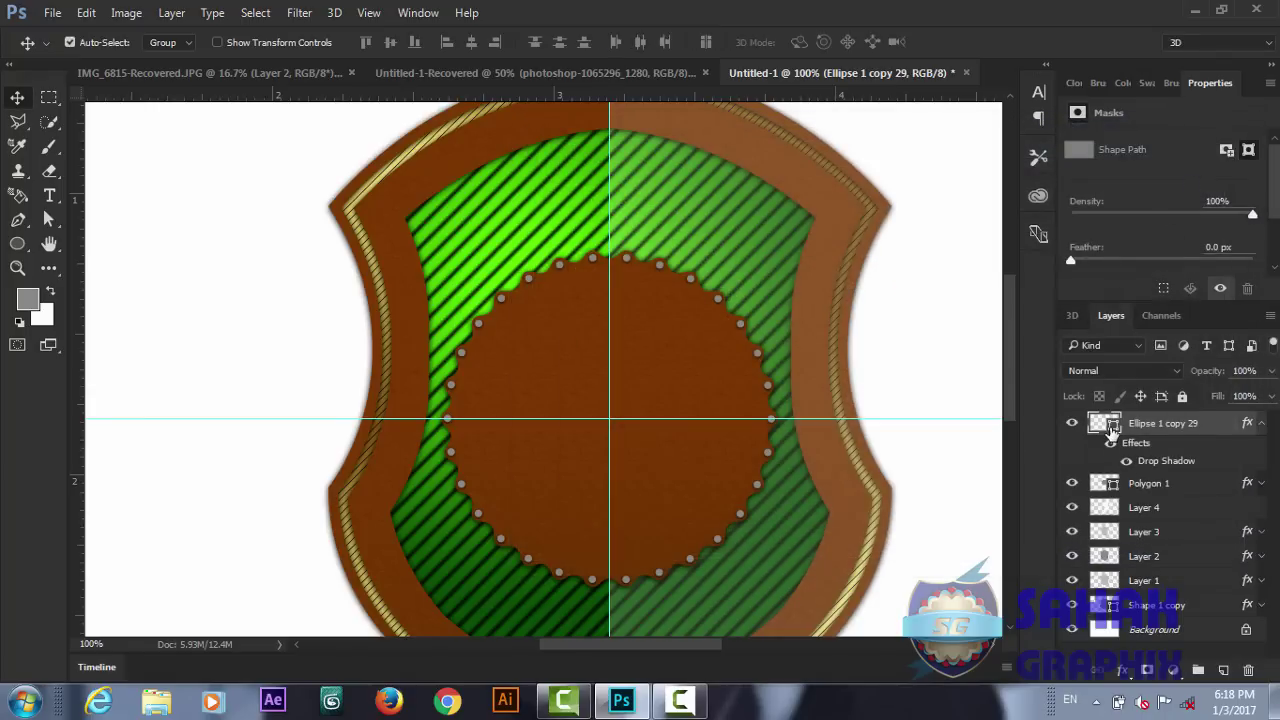
# - Recolour the dots orange-brown (#b25102) by sampling and brightening the disc's brown
pyautogui.doubleClick(1110, 427)
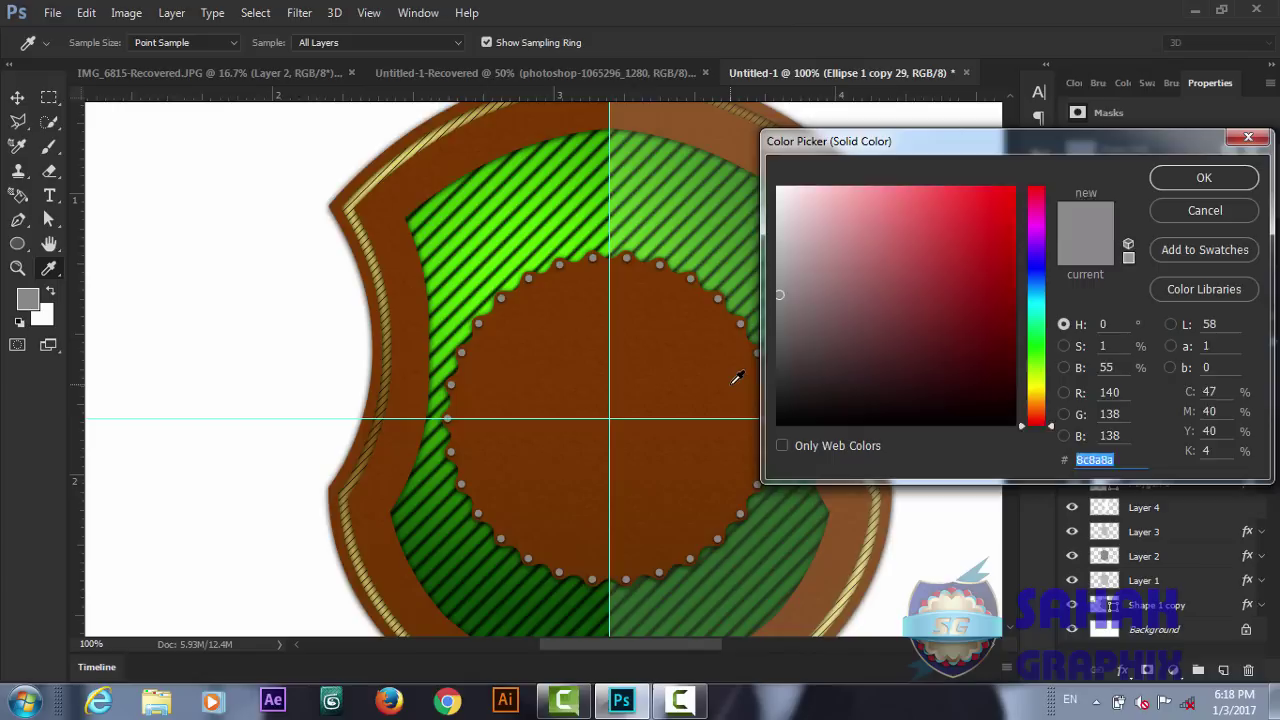
pyautogui.click(737, 377)
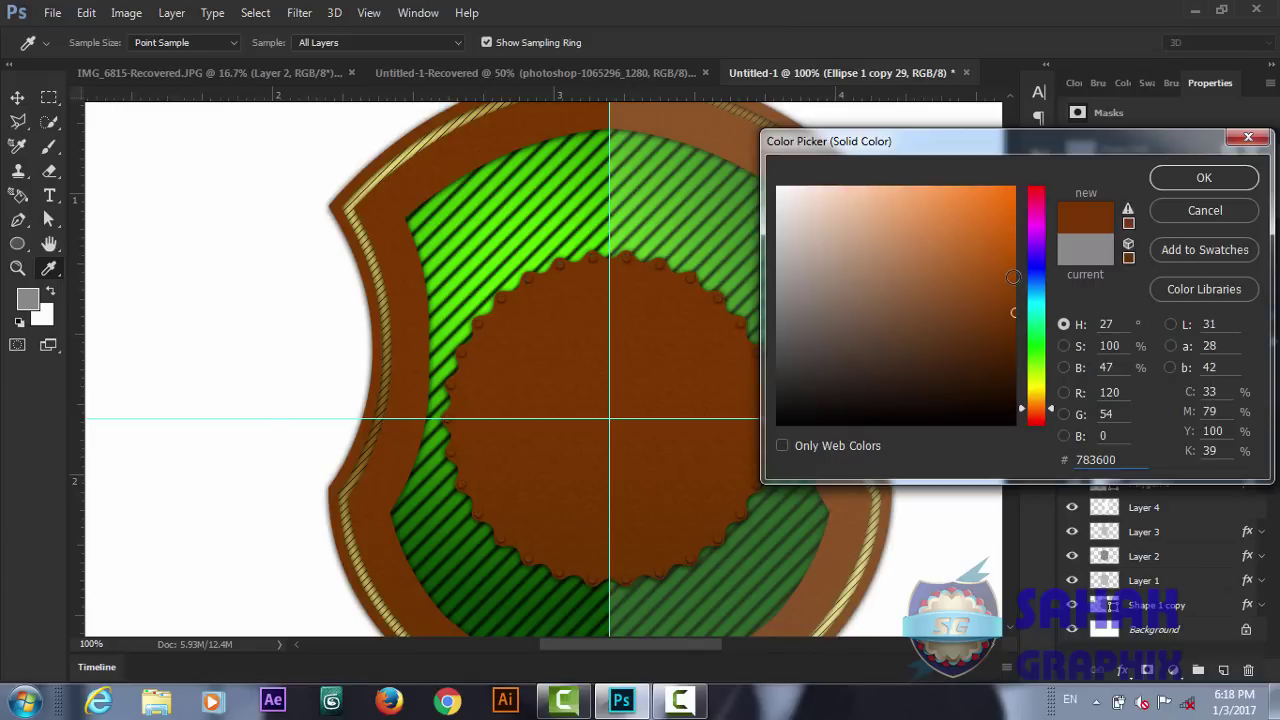
pyautogui.click(1013, 277)
pyautogui.click(1011, 258)
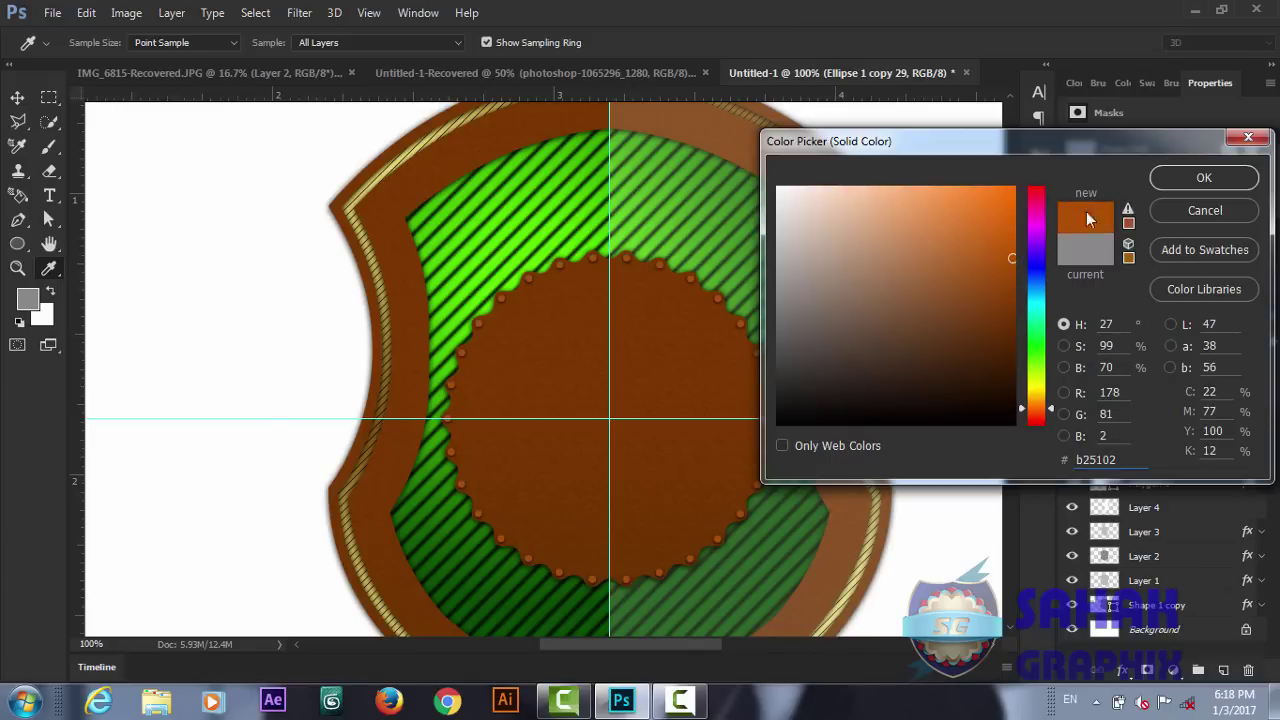
pyautogui.click(1203, 179)
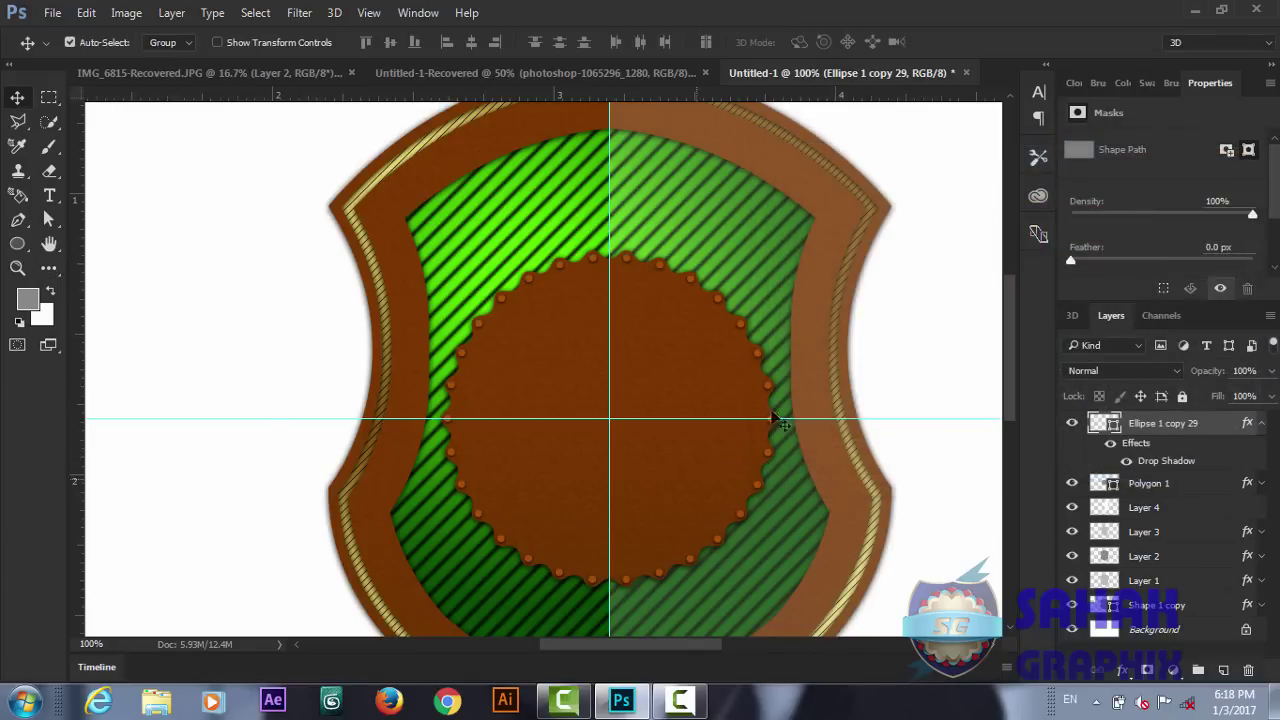
pyautogui.click(1150, 483)
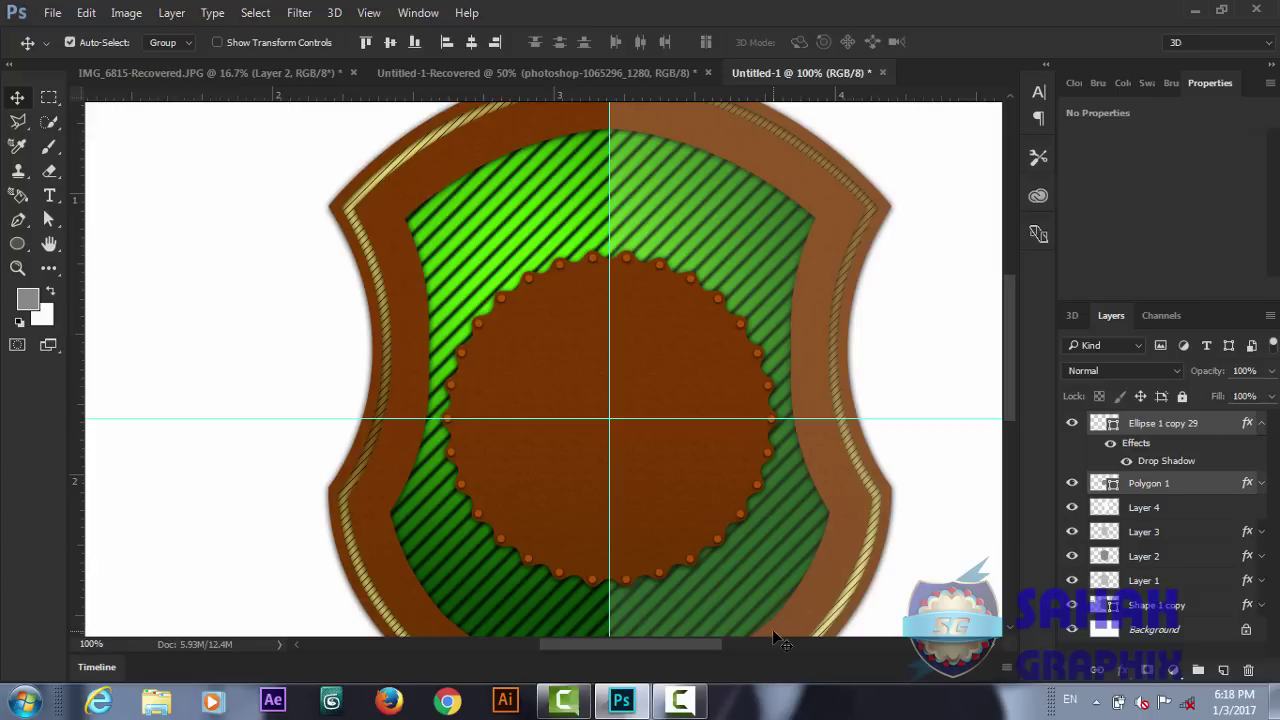
# - Duplicate the scalloped disc with its dots, scale it to about 86% and rotate it about 6°
pyautogui.press('ctrl')
pyautogui.hotkey('ctrl', 'j')
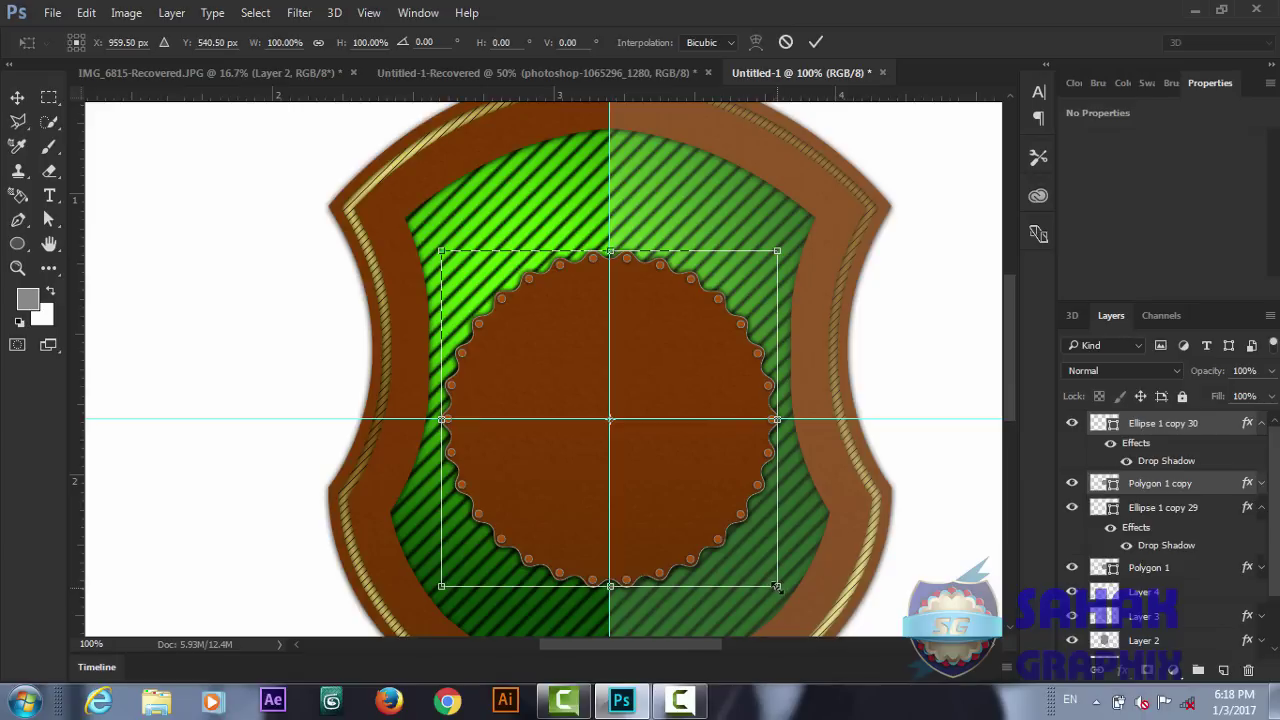
pyautogui.moveTo(778, 588); pyautogui.dragTo(753, 565)
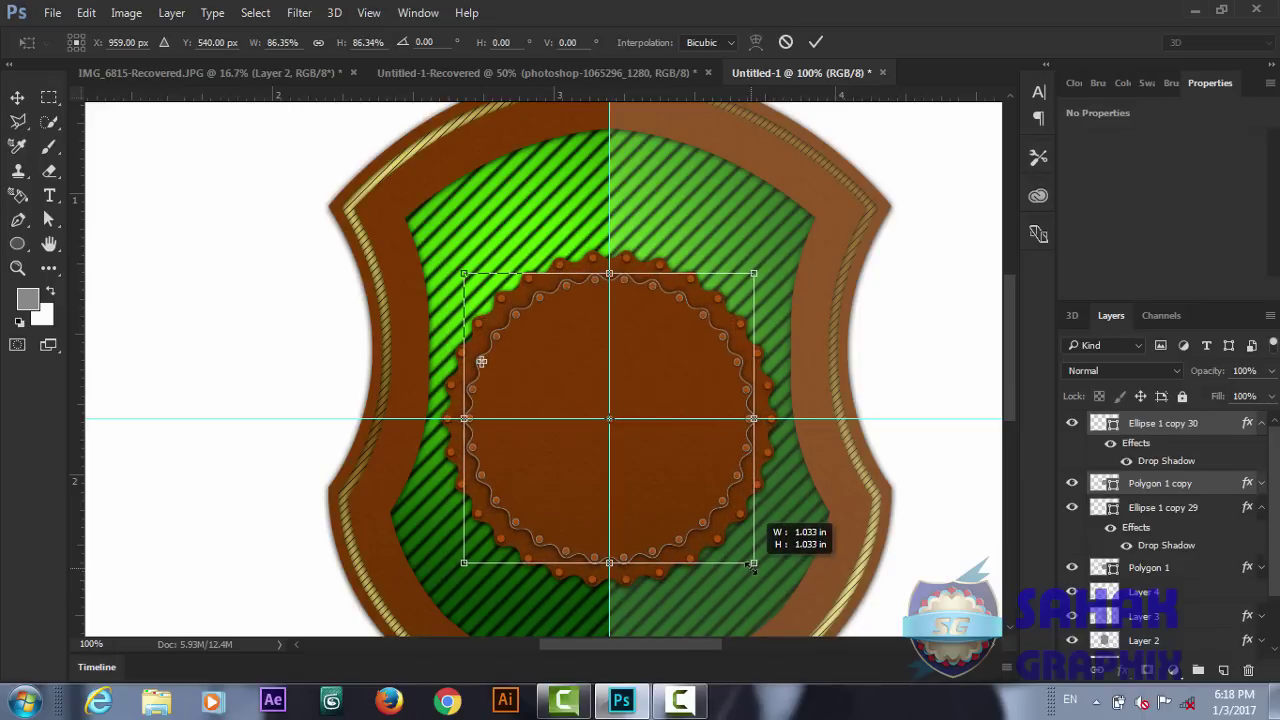
pyautogui.moveTo(753, 565); pyautogui.dragTo(754, 566)
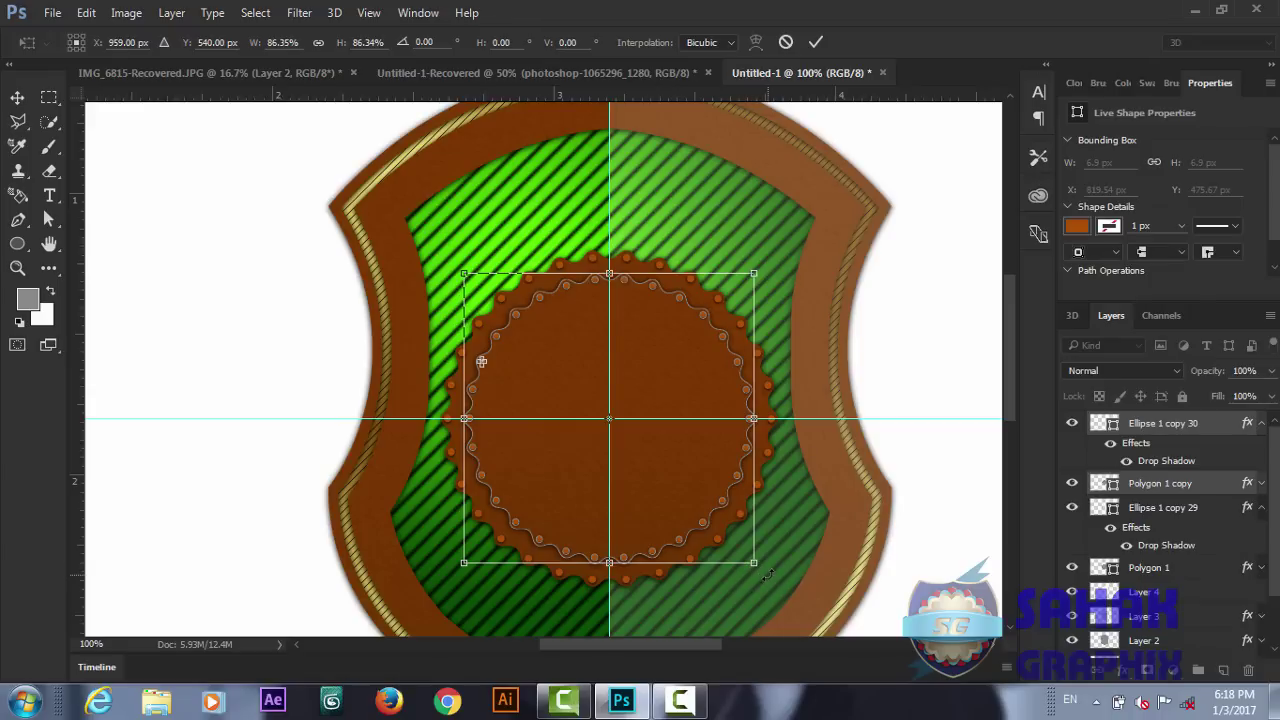
pyautogui.moveTo(767, 577); pyautogui.dragTo(752, 591)
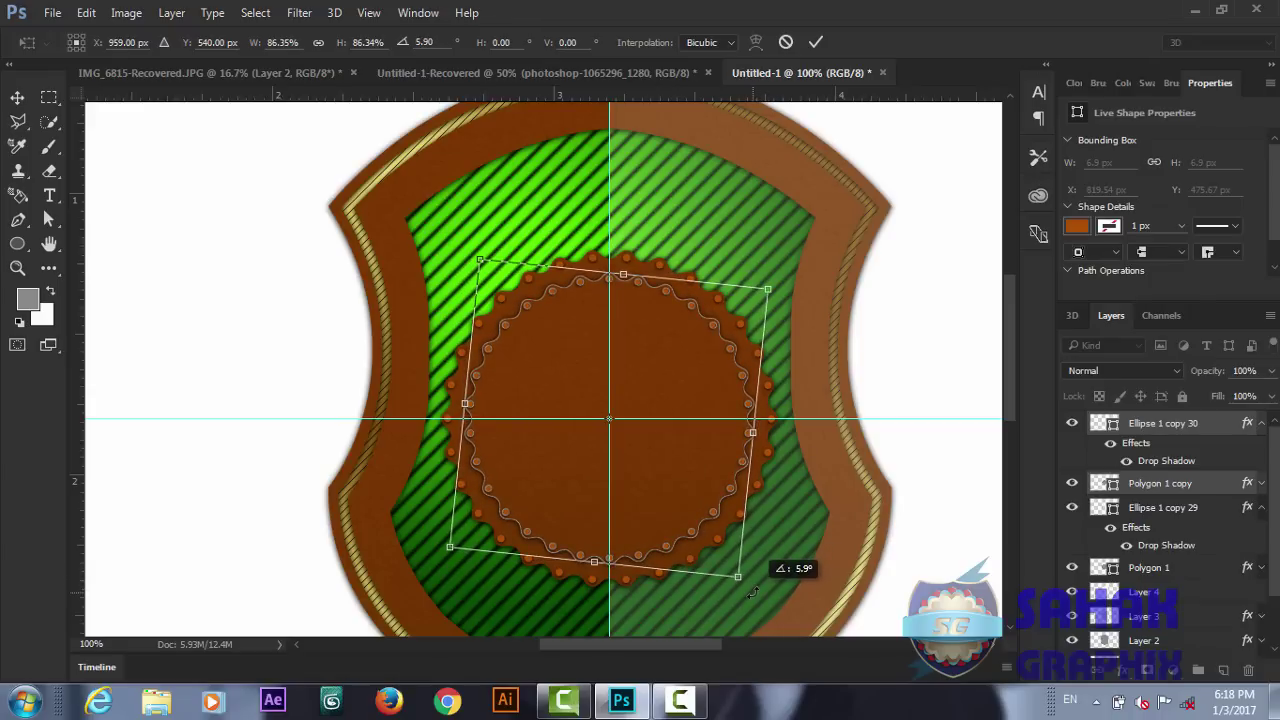
pyautogui.moveTo(752, 592); pyautogui.dragTo(753, 592)
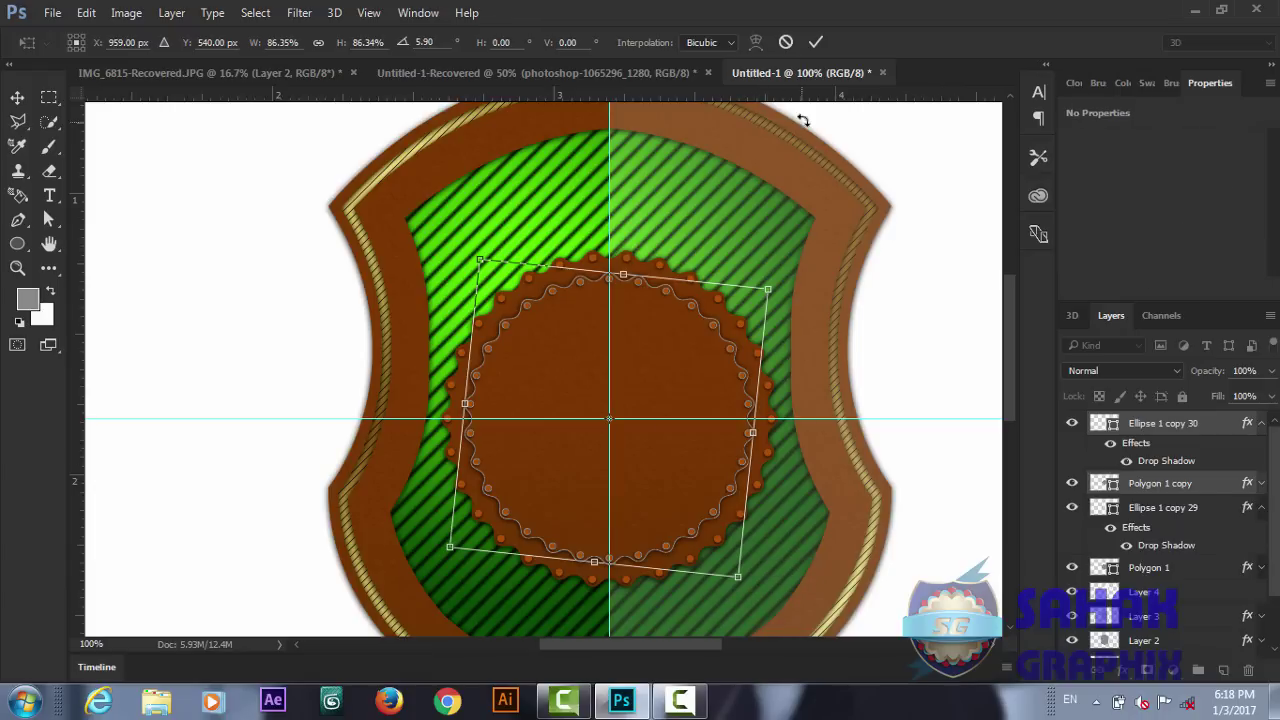
pyautogui.click(816, 48)
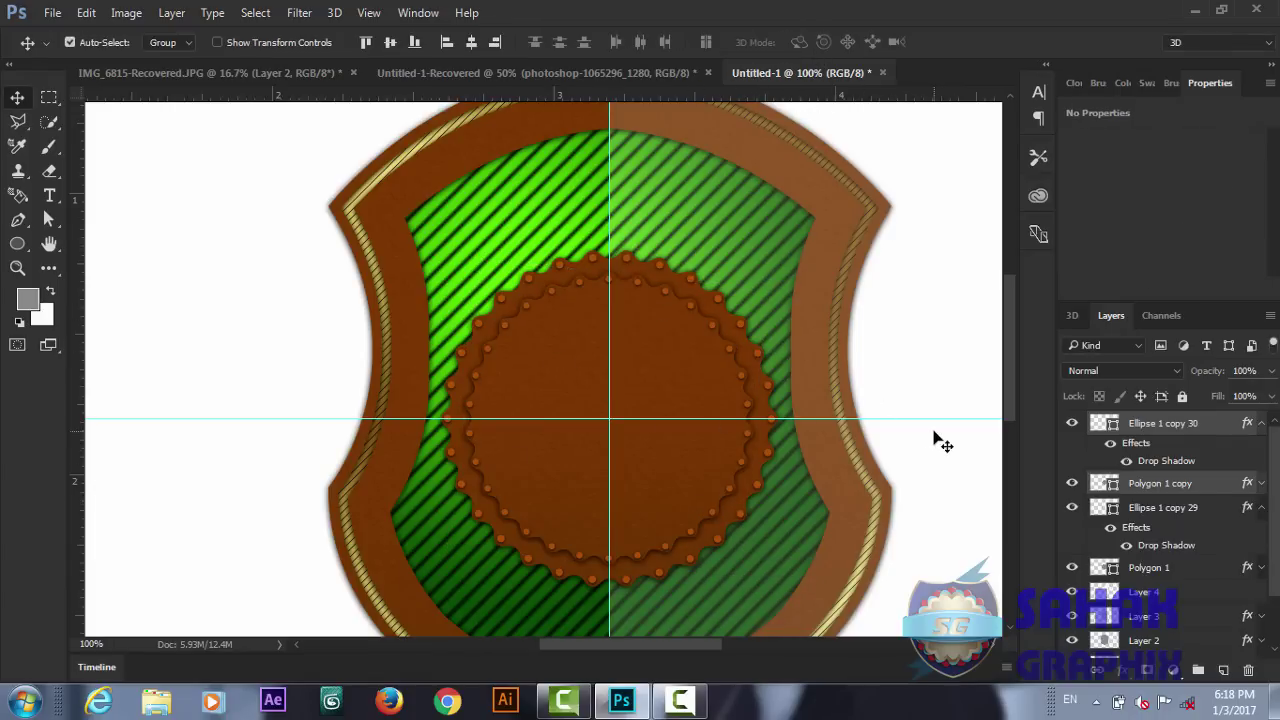
pyautogui.hotkey('ctrl', '+')
# - Copy the gold striped layer style from Layer 1
pyautogui.hotkey('ctrl', '-')
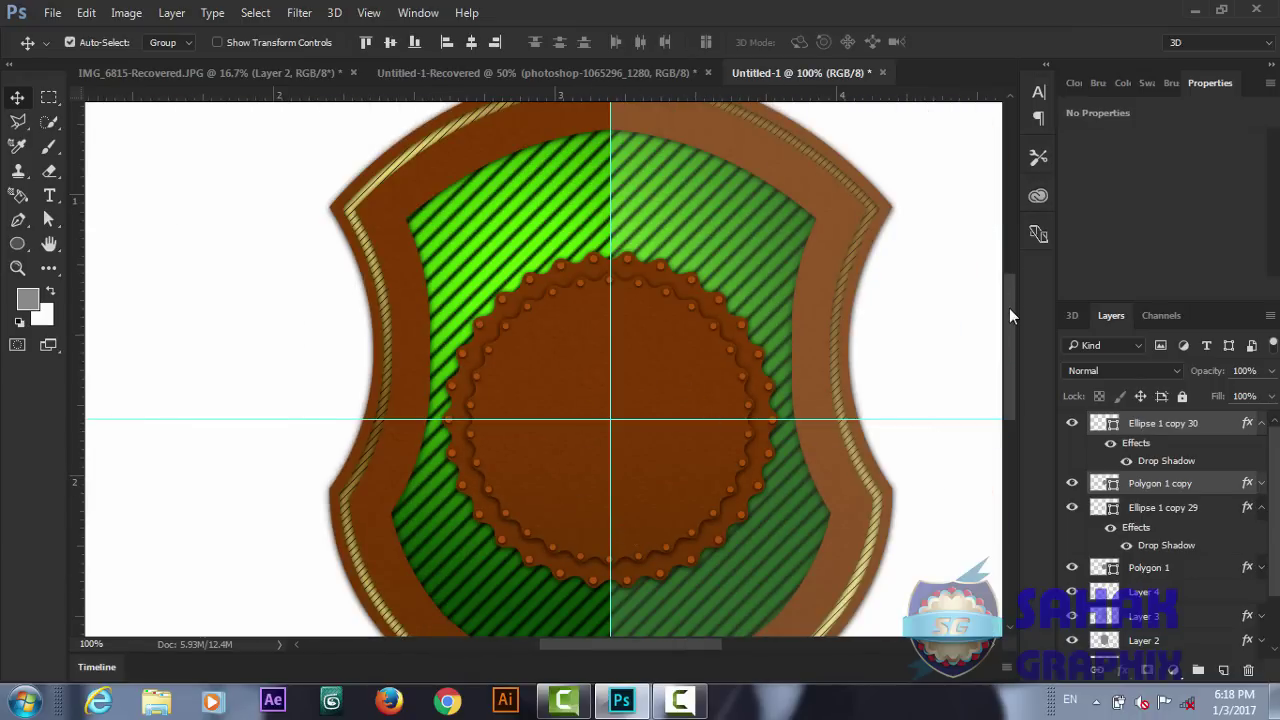
pyautogui.moveTo(1009, 308); pyautogui.dragTo(1011, 349)
pyautogui.moveTo(1272, 545)
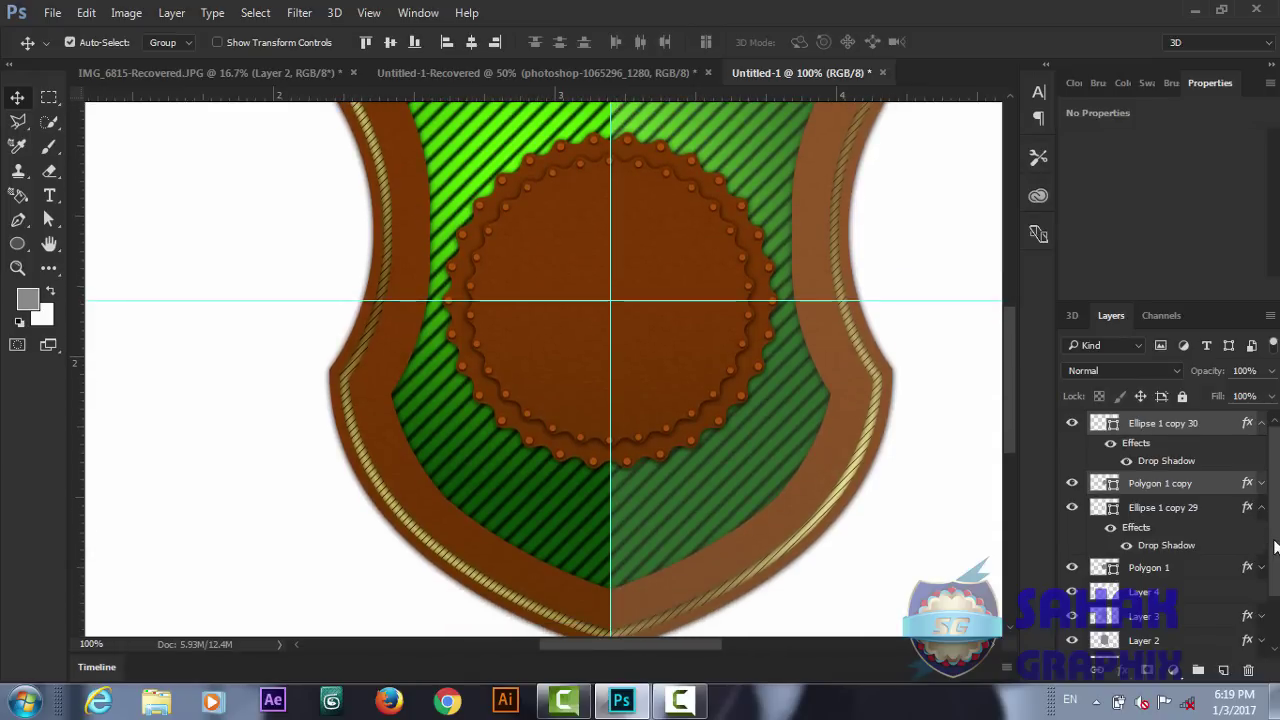
pyautogui.scroll(-2, 1275, 546)
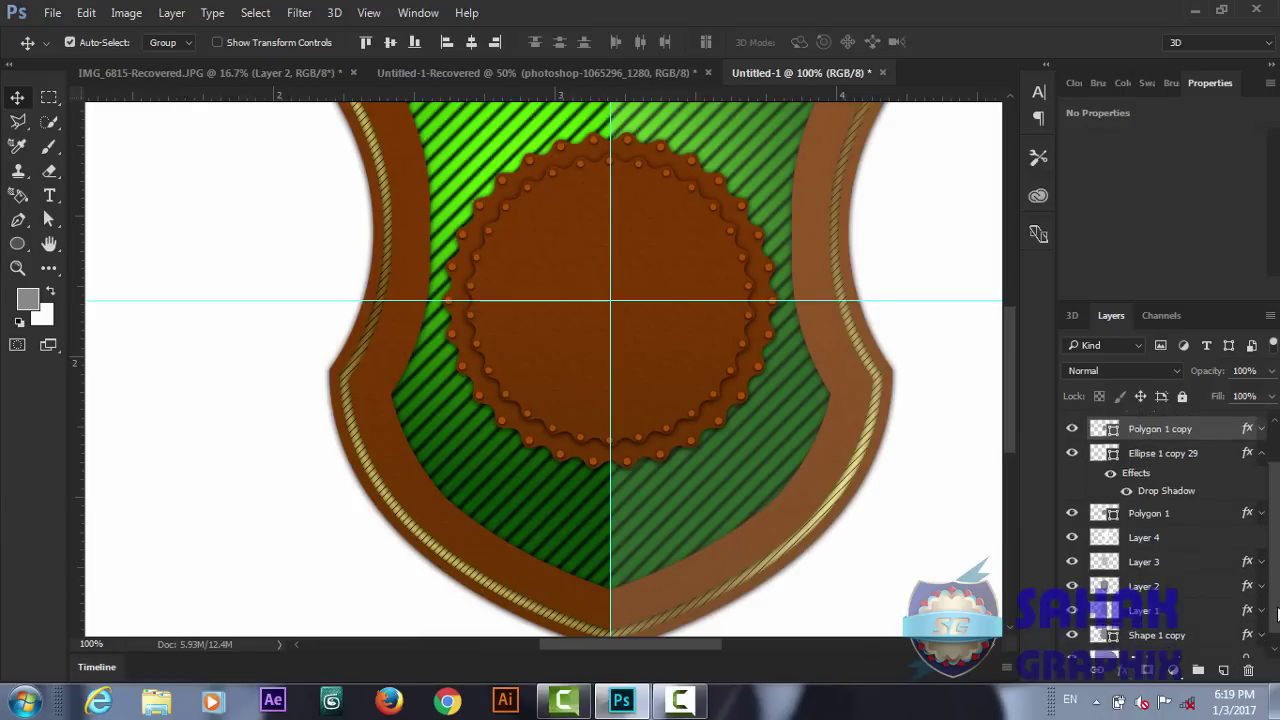
pyautogui.moveTo(1277, 605); pyautogui.dragTo(1277, 628)
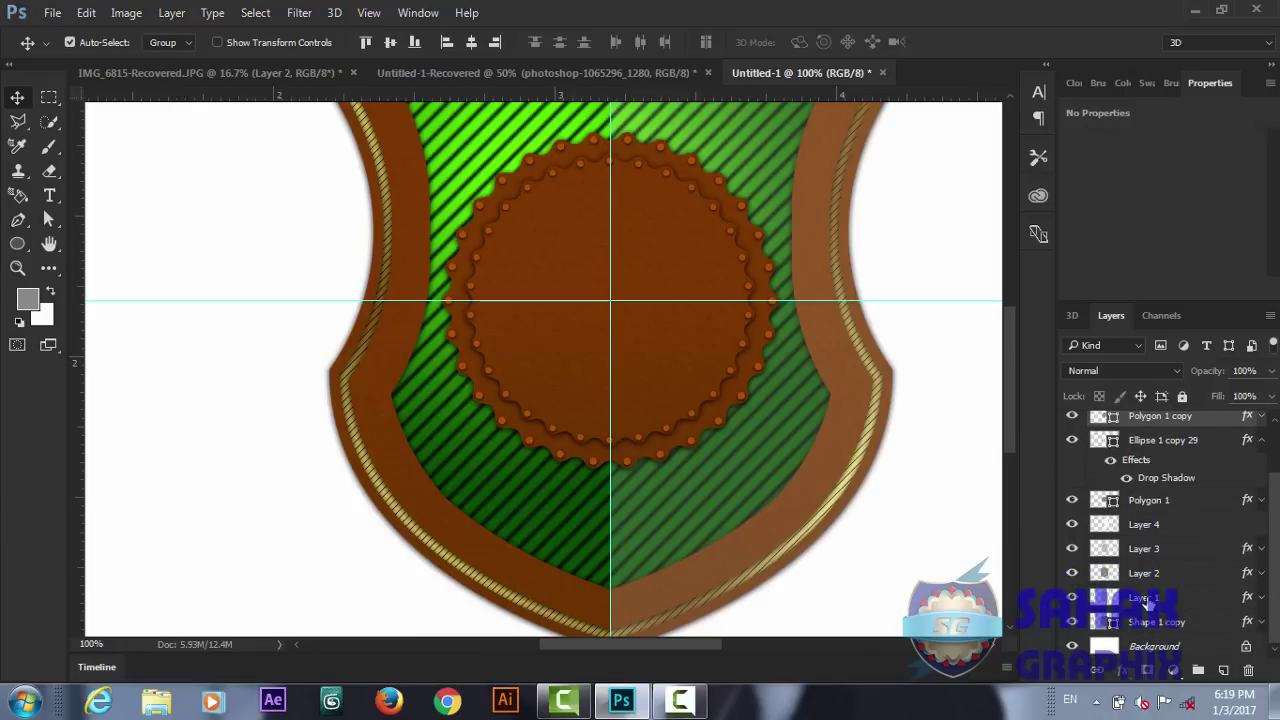
pyautogui.click(1147, 598)
pyautogui.rightClick(1147, 598)
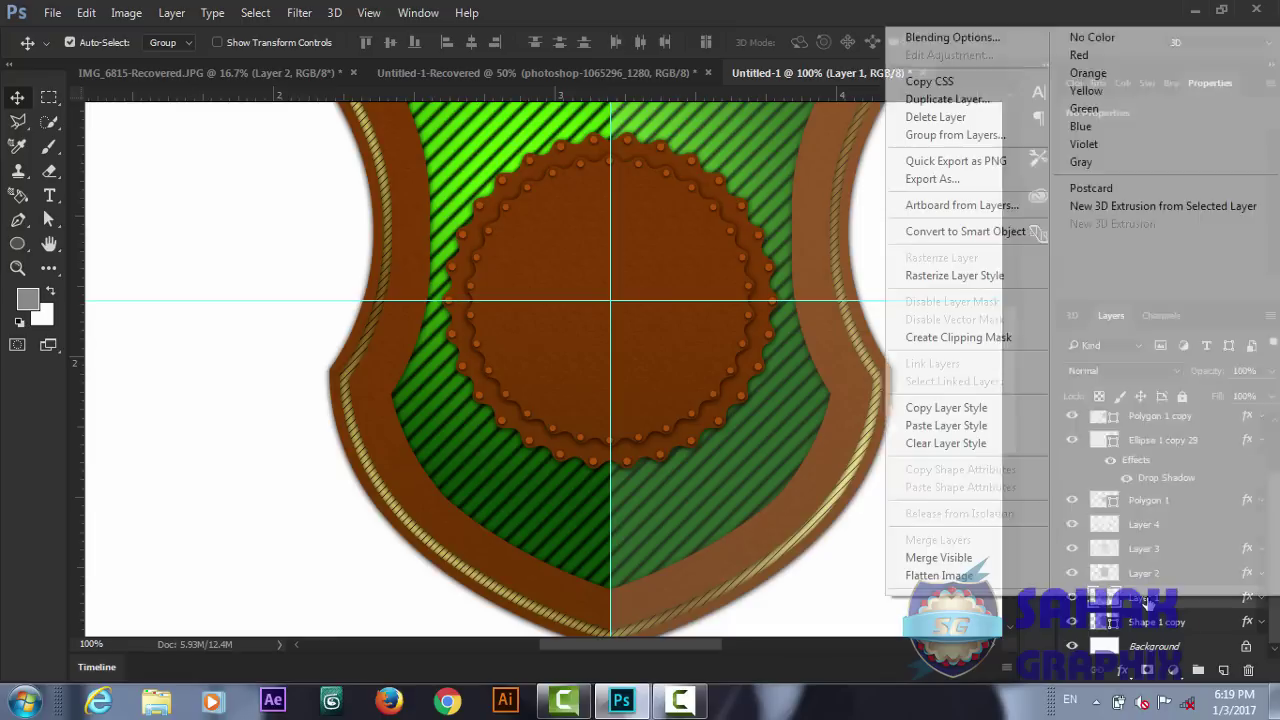
pyautogui.click(971, 410)
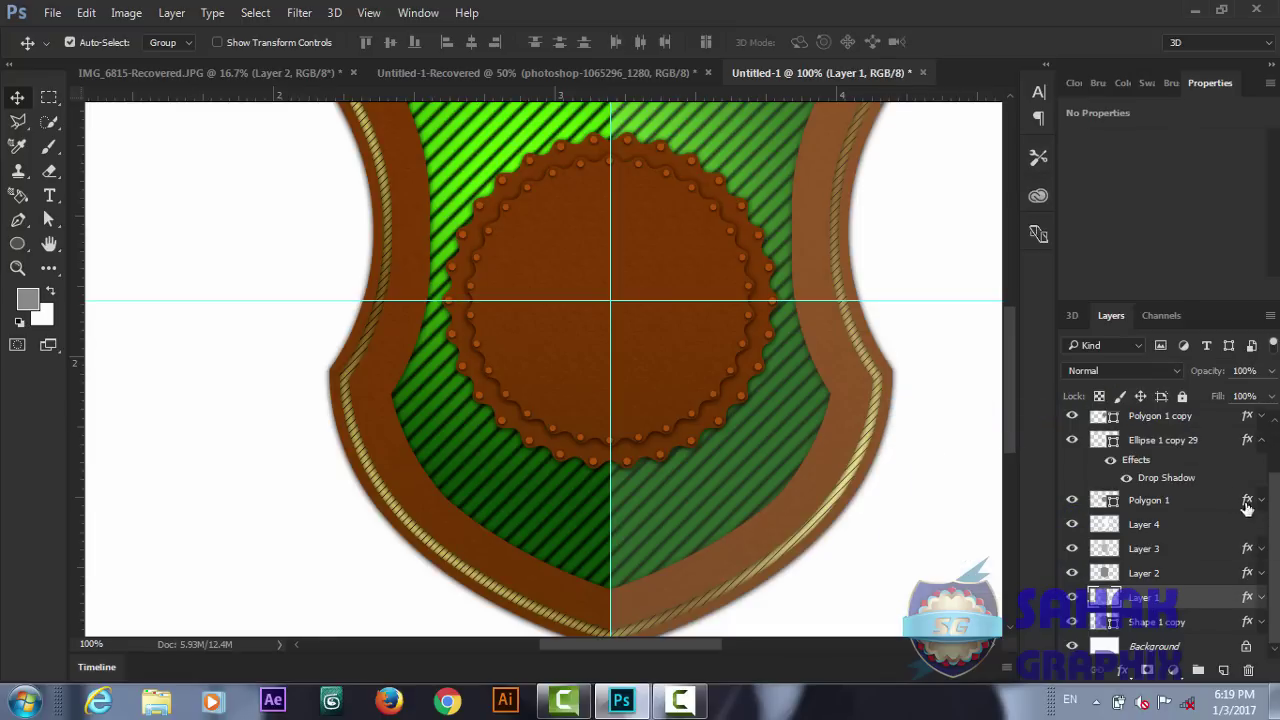
# - Paste the gold striped style onto the Polygon 1 copy disc
pyautogui.scroll(3, 1275, 530)
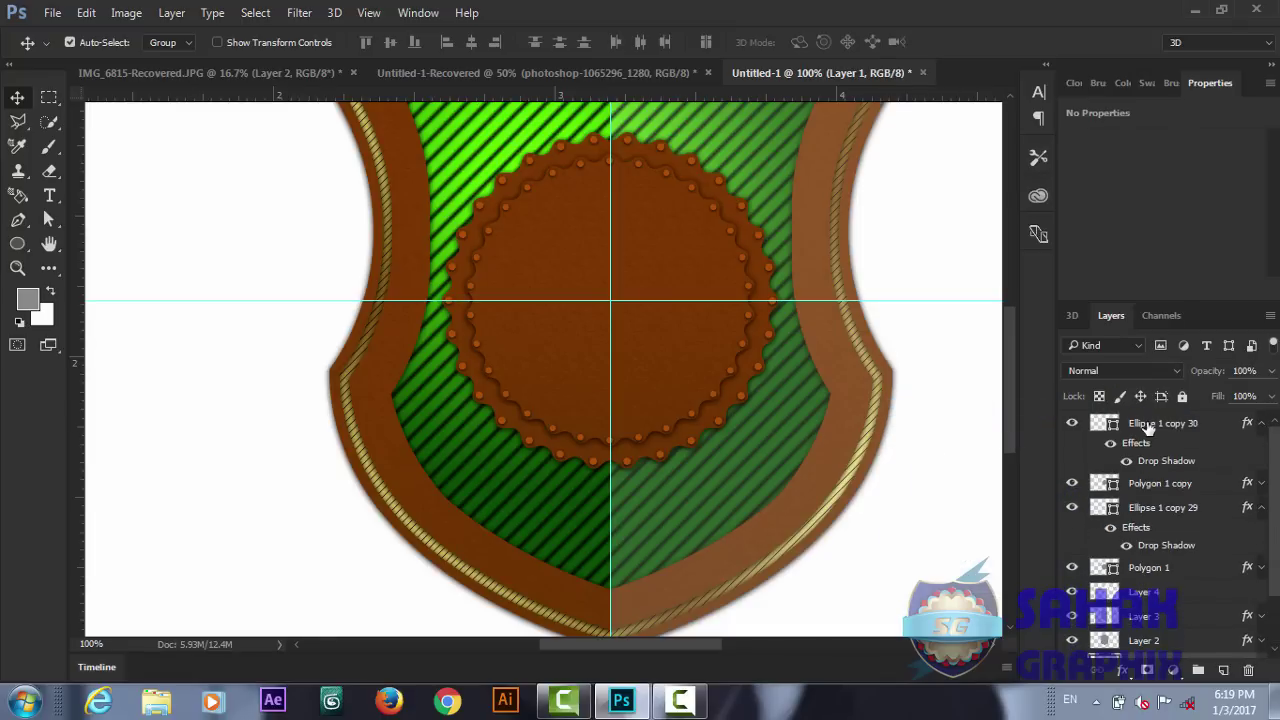
pyautogui.click(1142, 485)
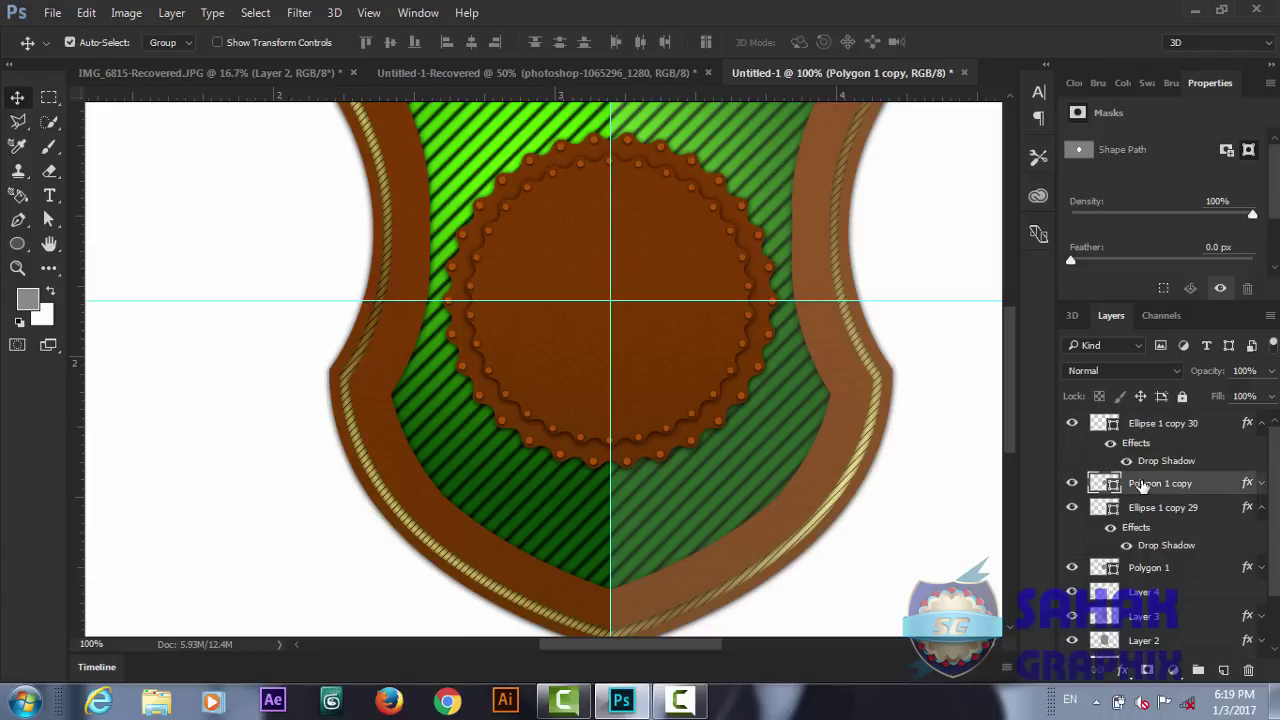
pyautogui.rightClick(1142, 485)
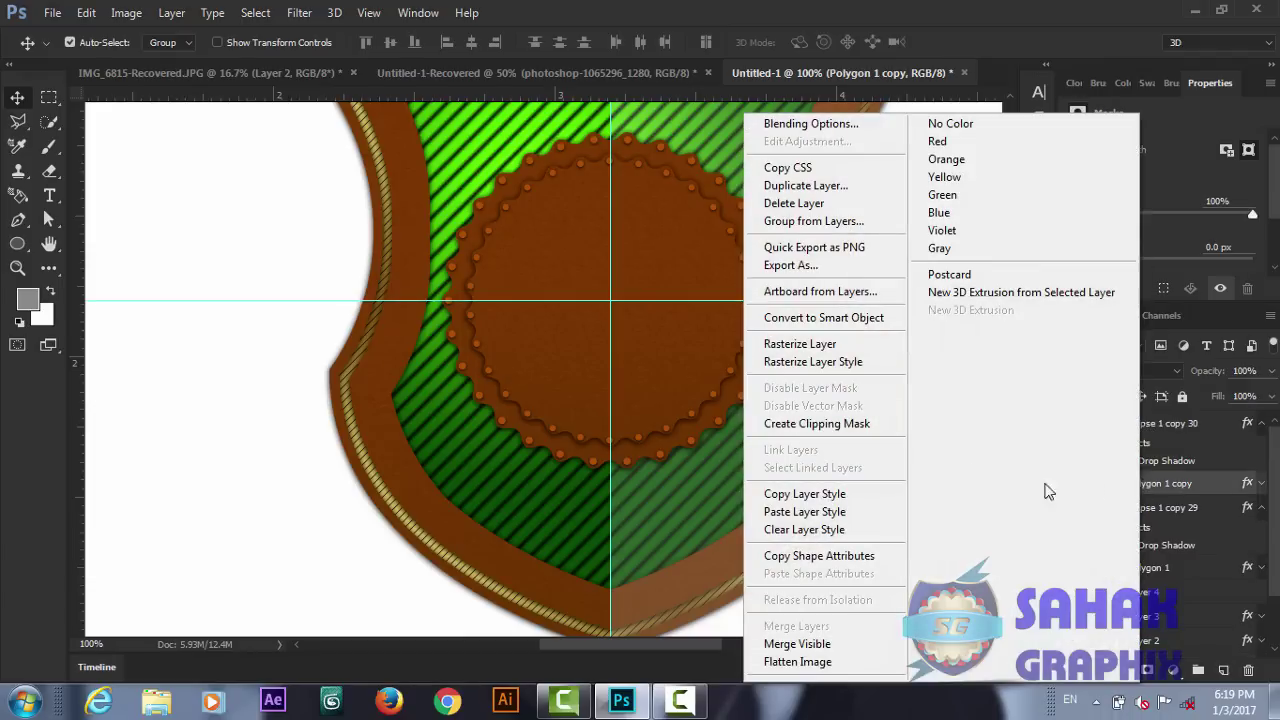
pyautogui.click(826, 513)
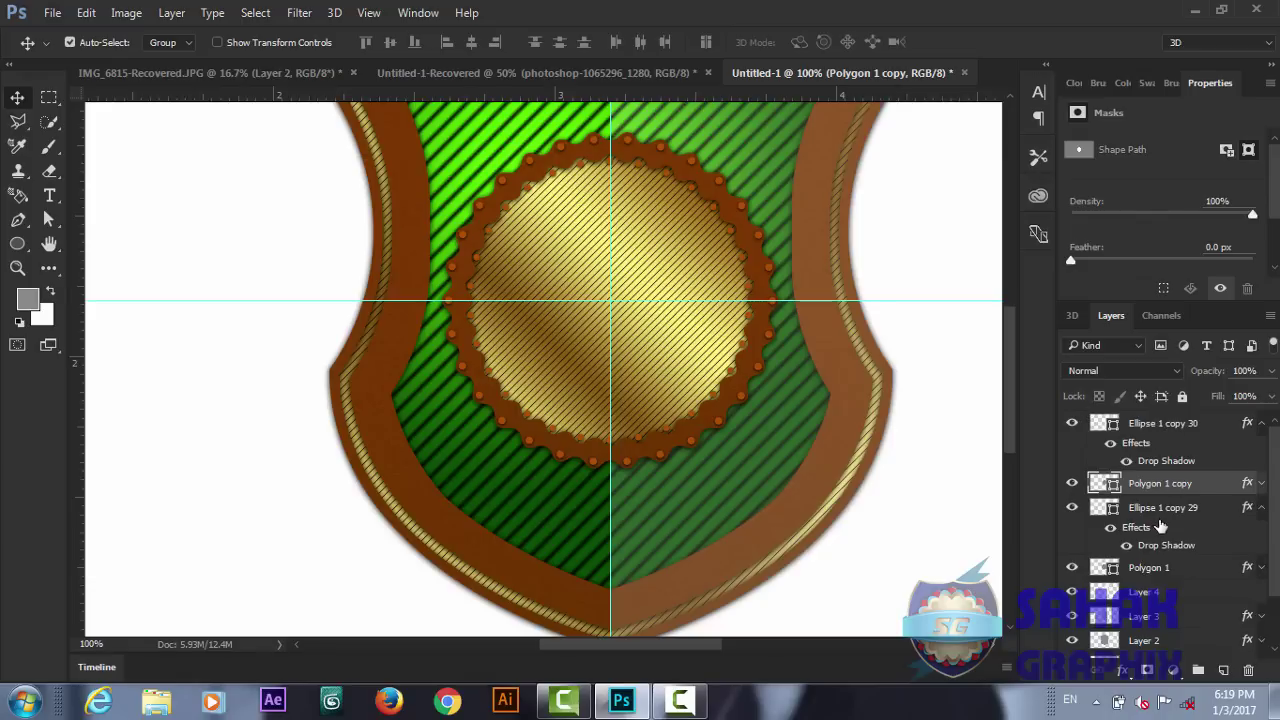
pyautogui.click(1121, 672)
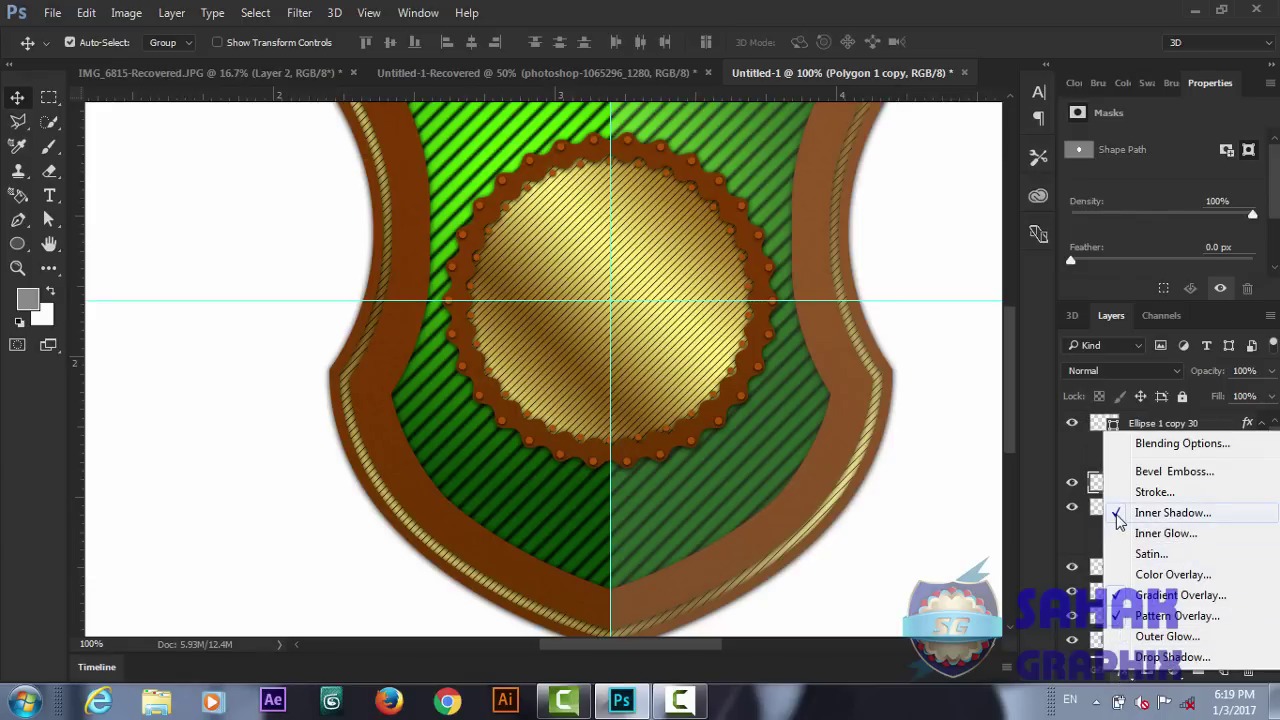
# - Enable an 8 px Drop Shadow on the gold disc and turn off its Inner Shadow
pyautogui.click(1172, 512)
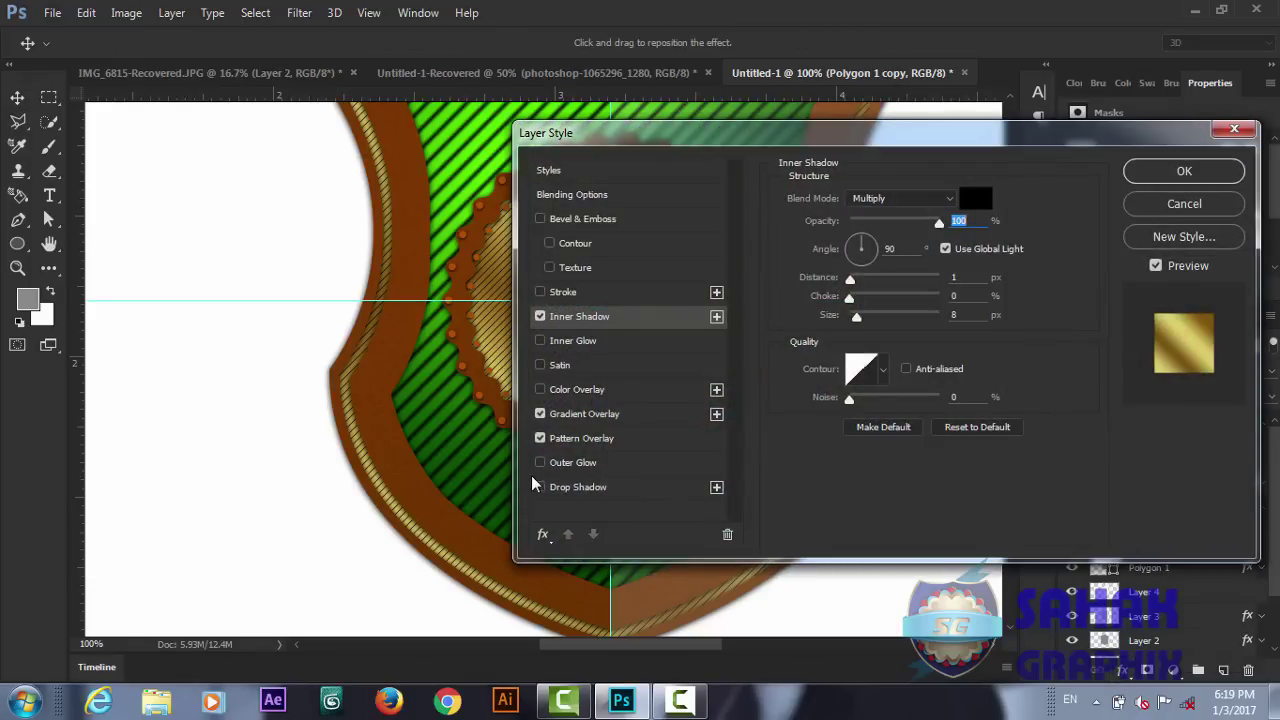
pyautogui.click(540, 488)
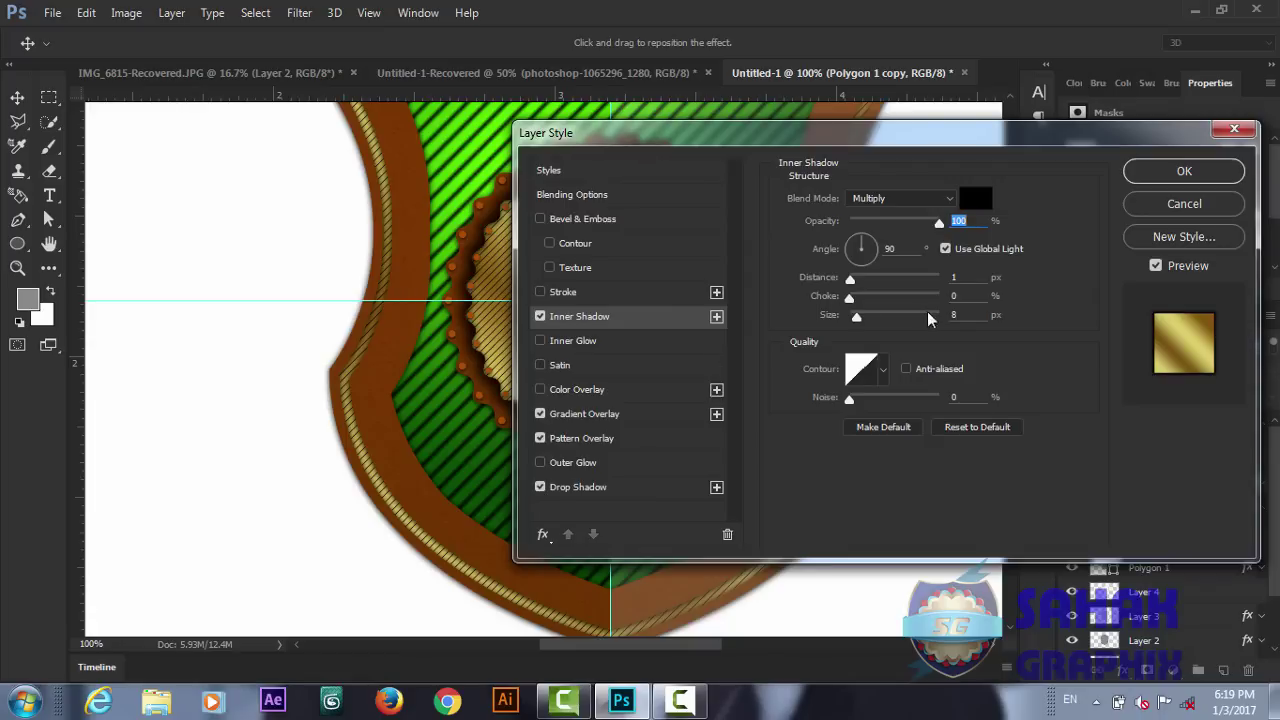
pyautogui.click(578, 490)
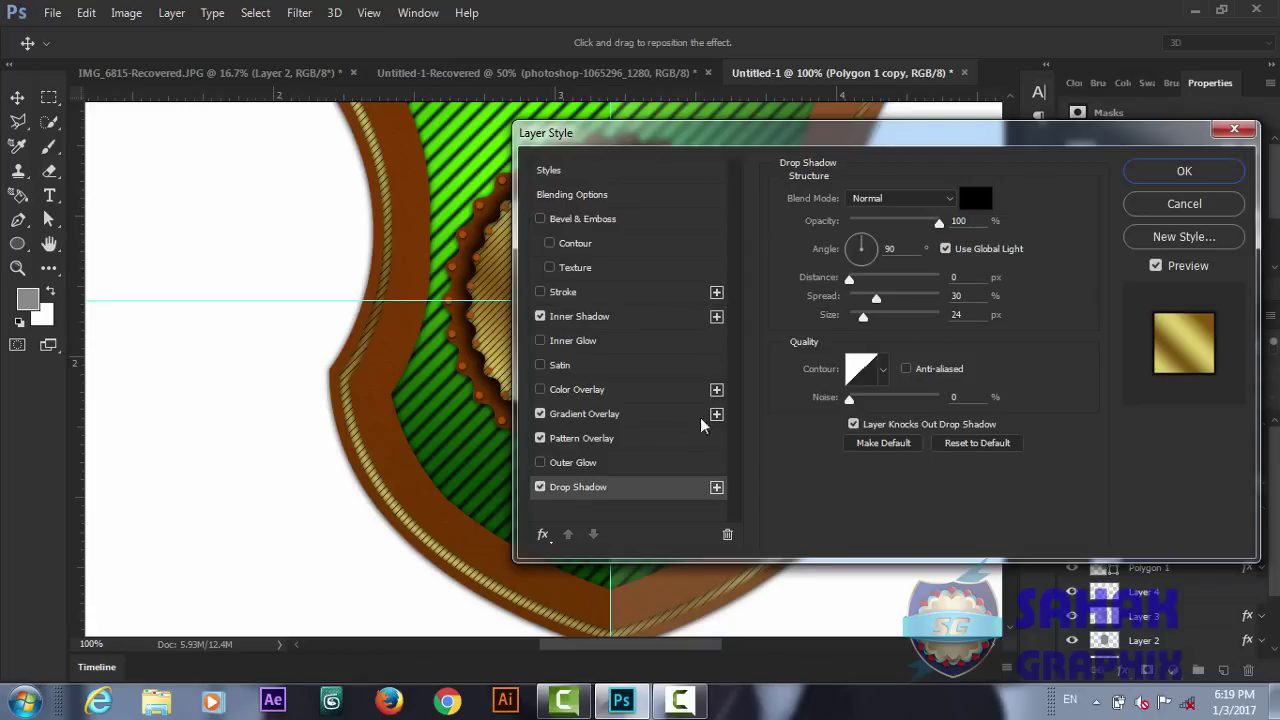
pyautogui.doubleClick(958, 314)
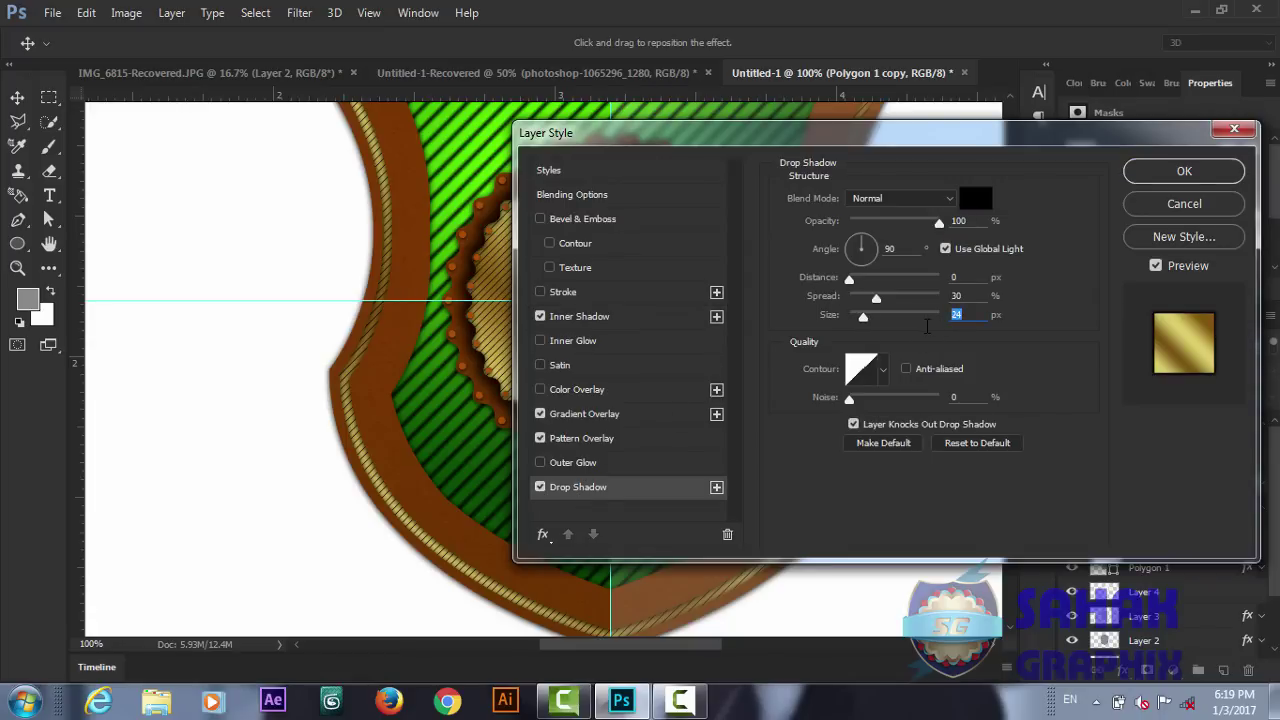
pyautogui.write('8')
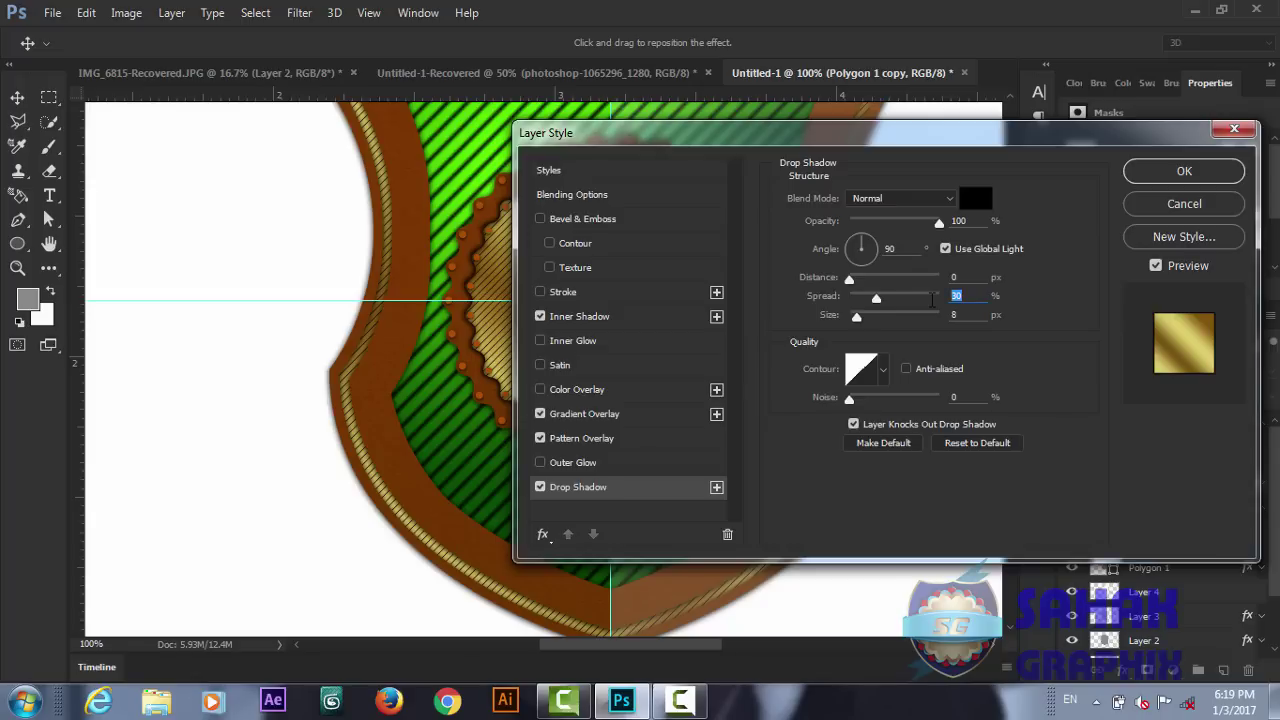
pyautogui.write('0')
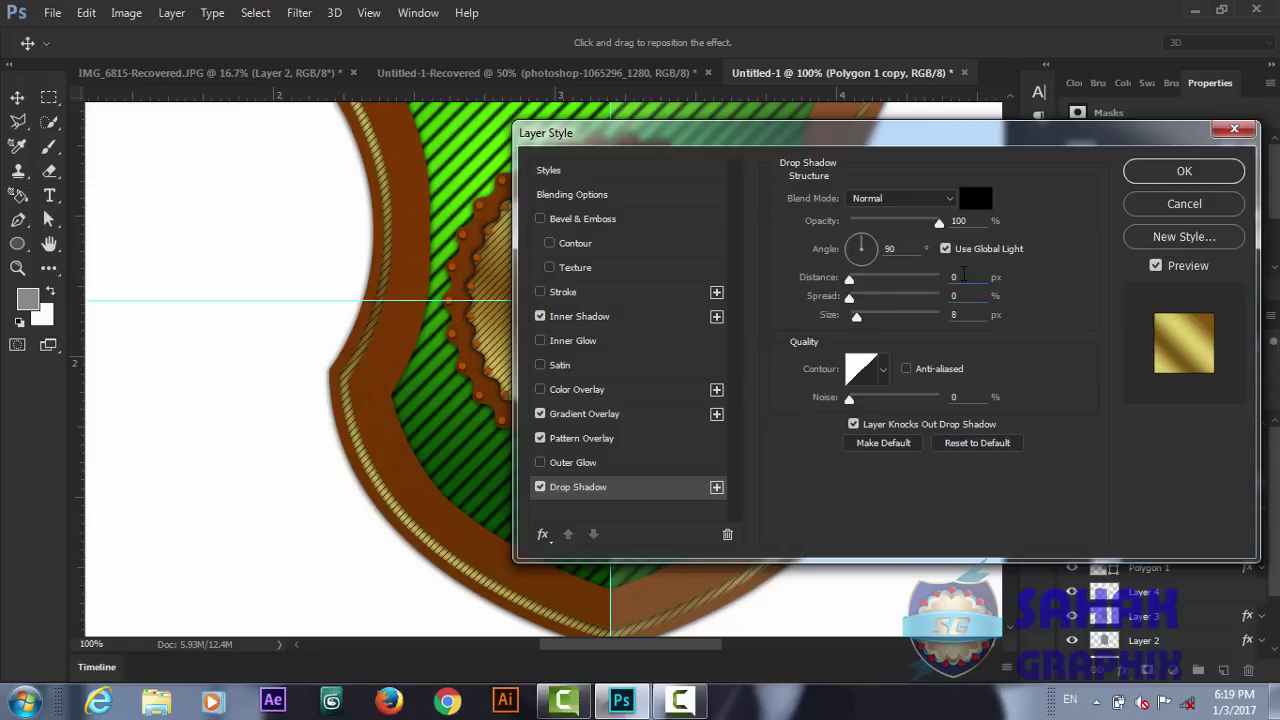
pyautogui.write('1')
pyautogui.click(540, 316)
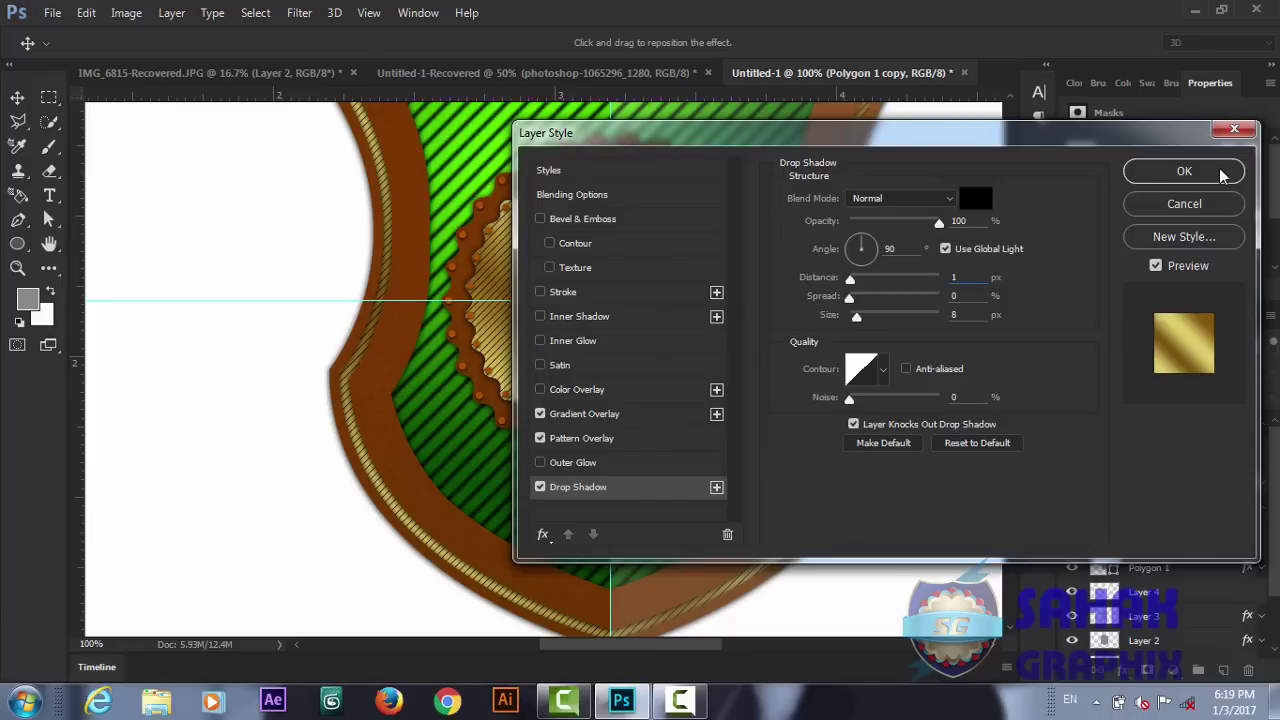
pyautogui.click(1184, 172)
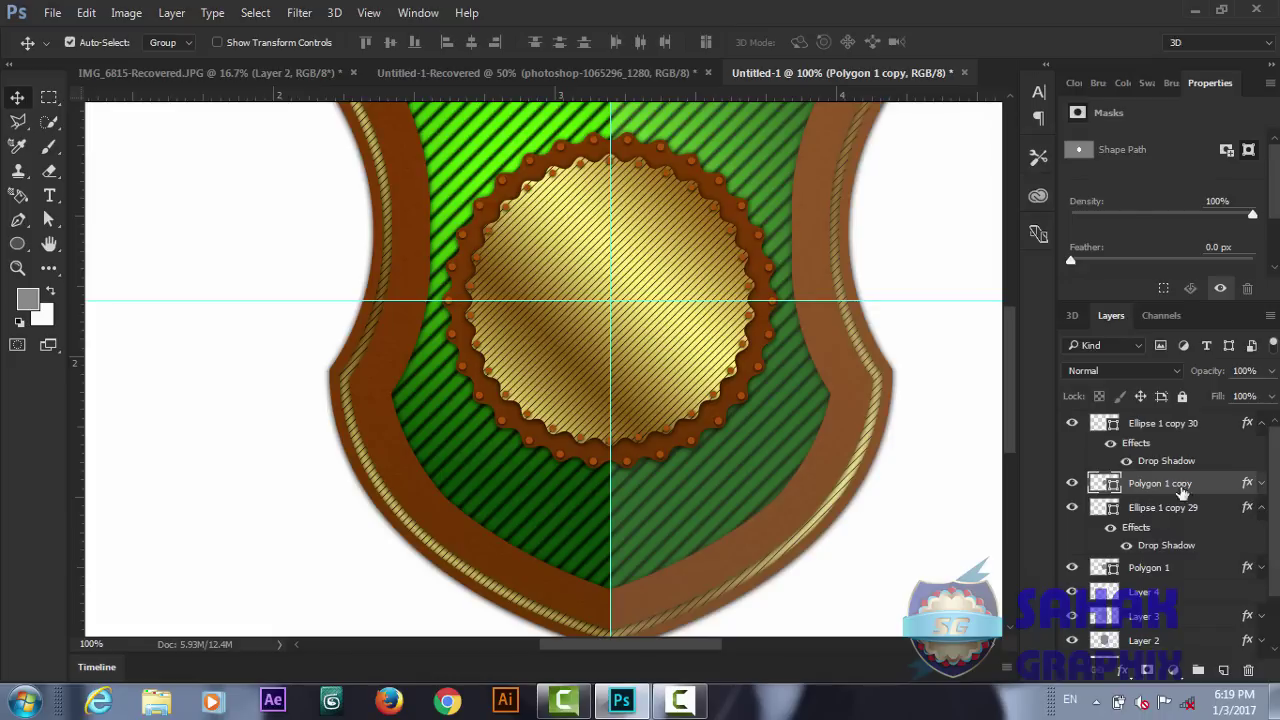
# - Edit the Gradient Overlay's gold gradient, moving the yellow stop to the gradient's start
pyautogui.click(1258, 494)
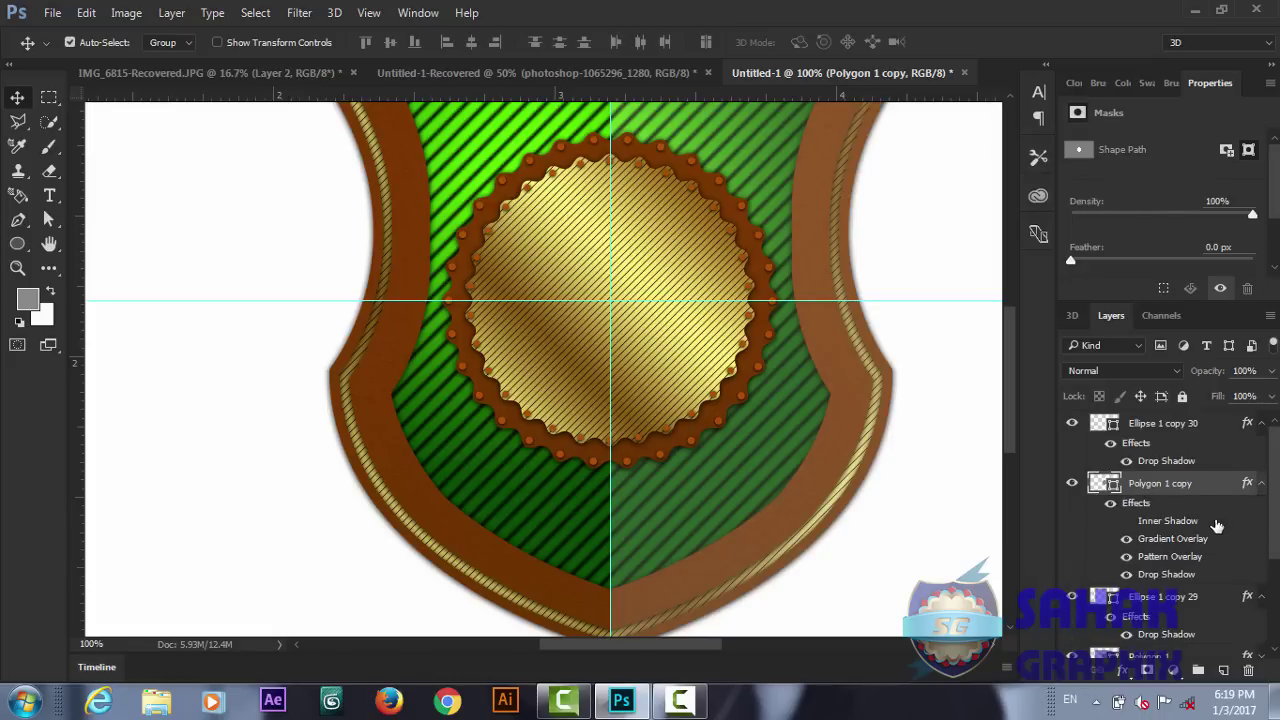
pyautogui.doubleClick(1157, 540)
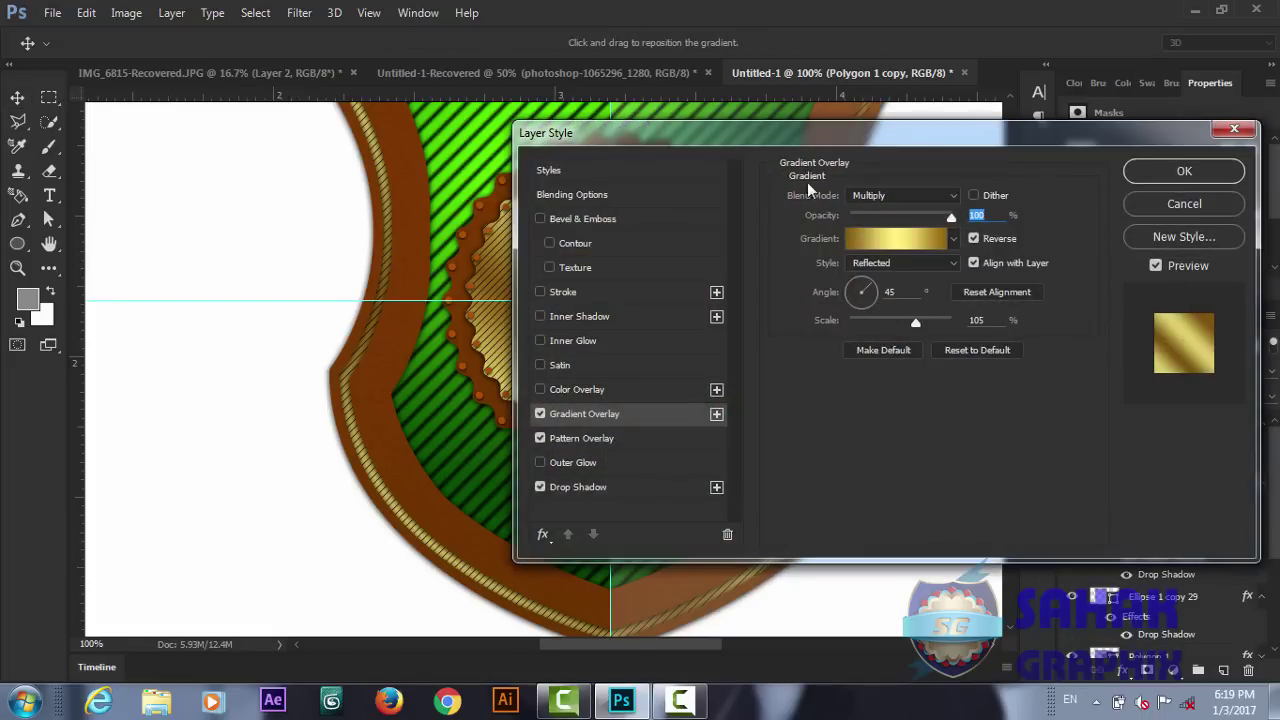
pyautogui.moveTo(798, 138); pyautogui.dragTo(989, 183)
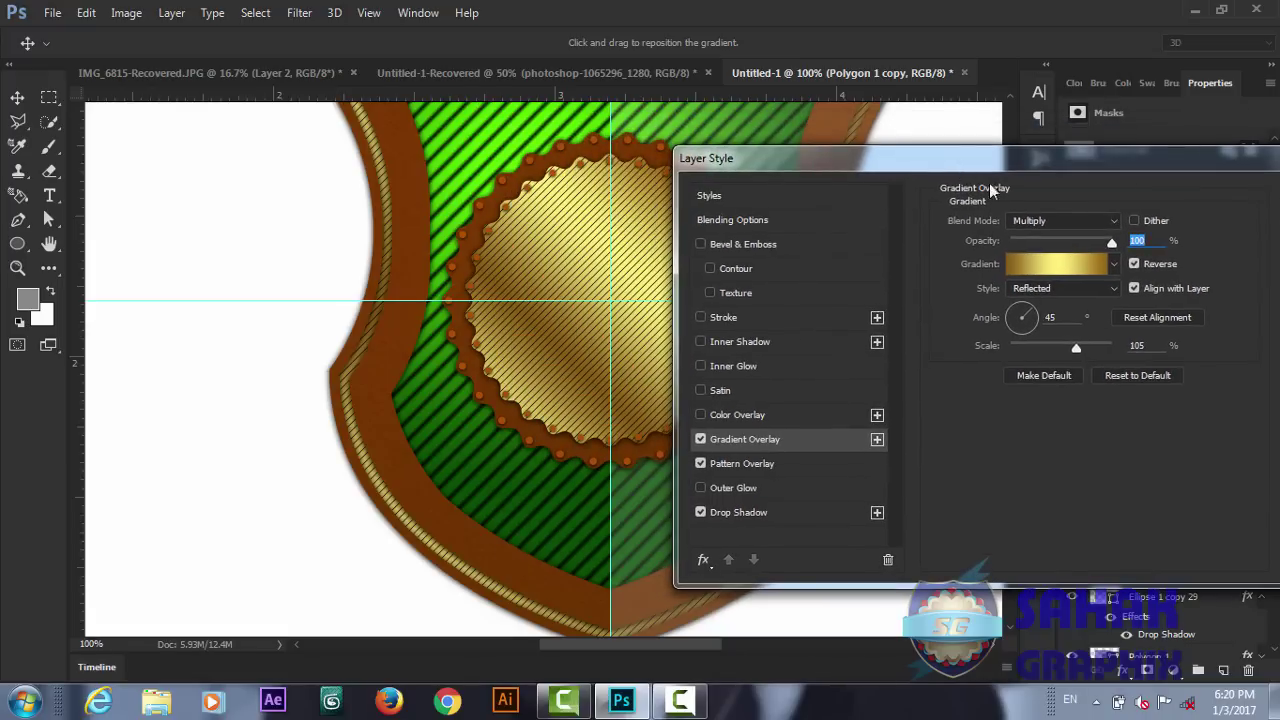
pyautogui.click(1113, 263)
pyautogui.click(1090, 265)
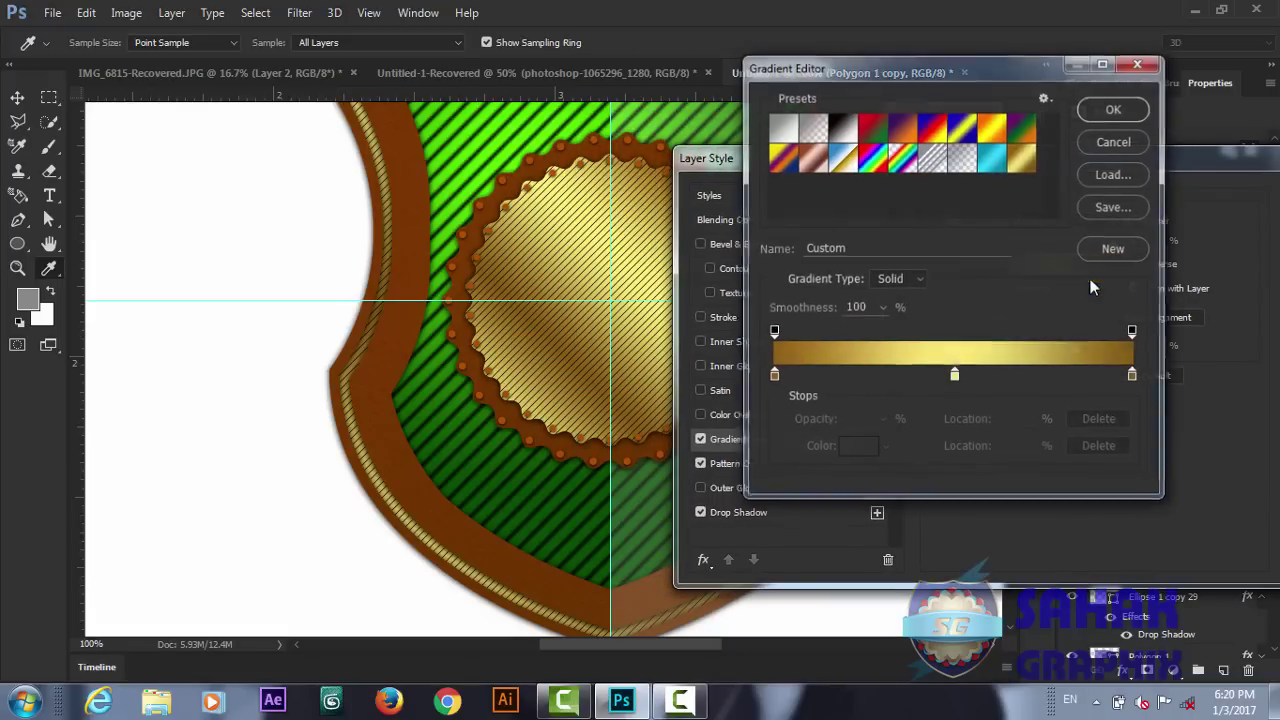
pyautogui.moveTo(772, 378); pyautogui.dragTo(769, 428)
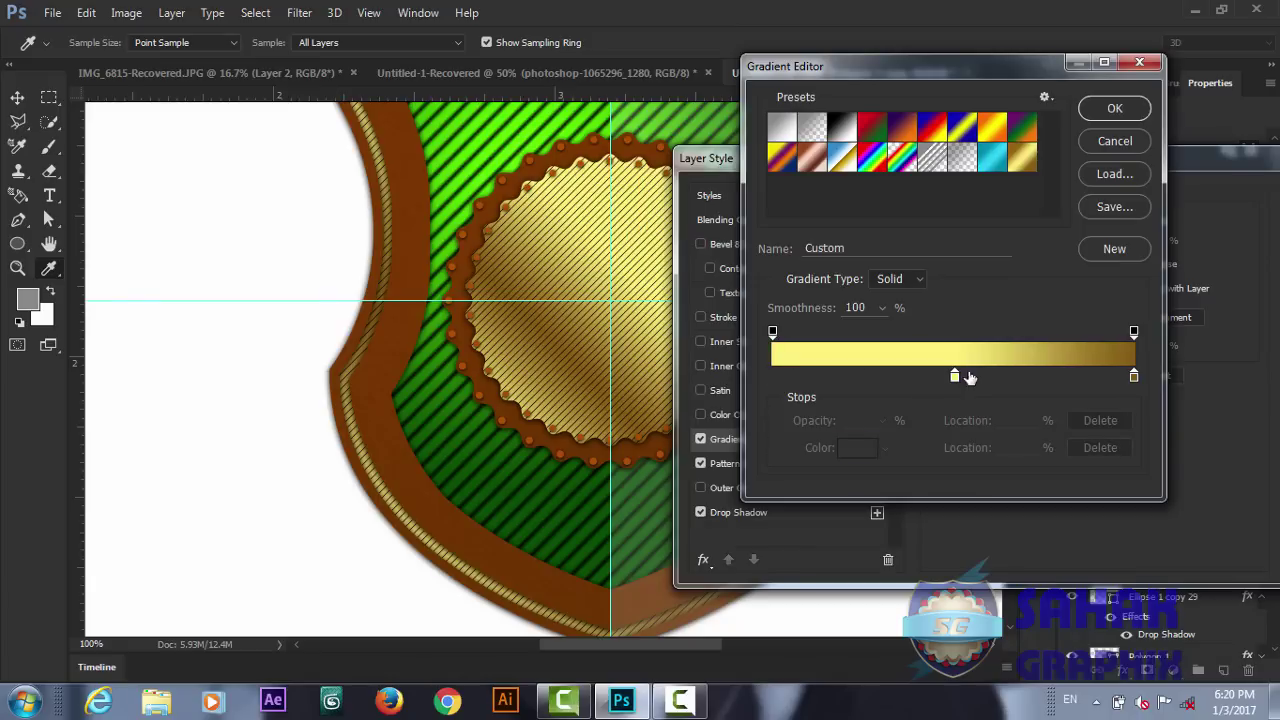
pyautogui.moveTo(955, 375); pyautogui.dragTo(736, 388)
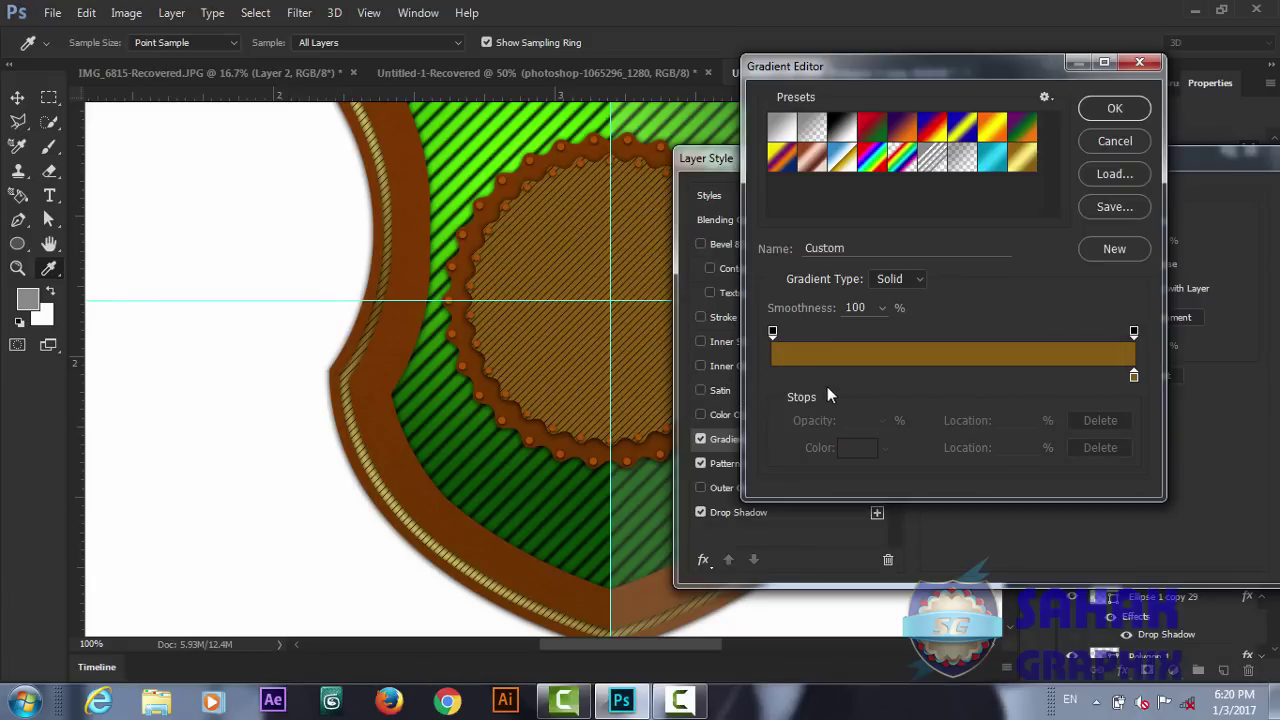
pyautogui.hotkey('ctrl', 'z')
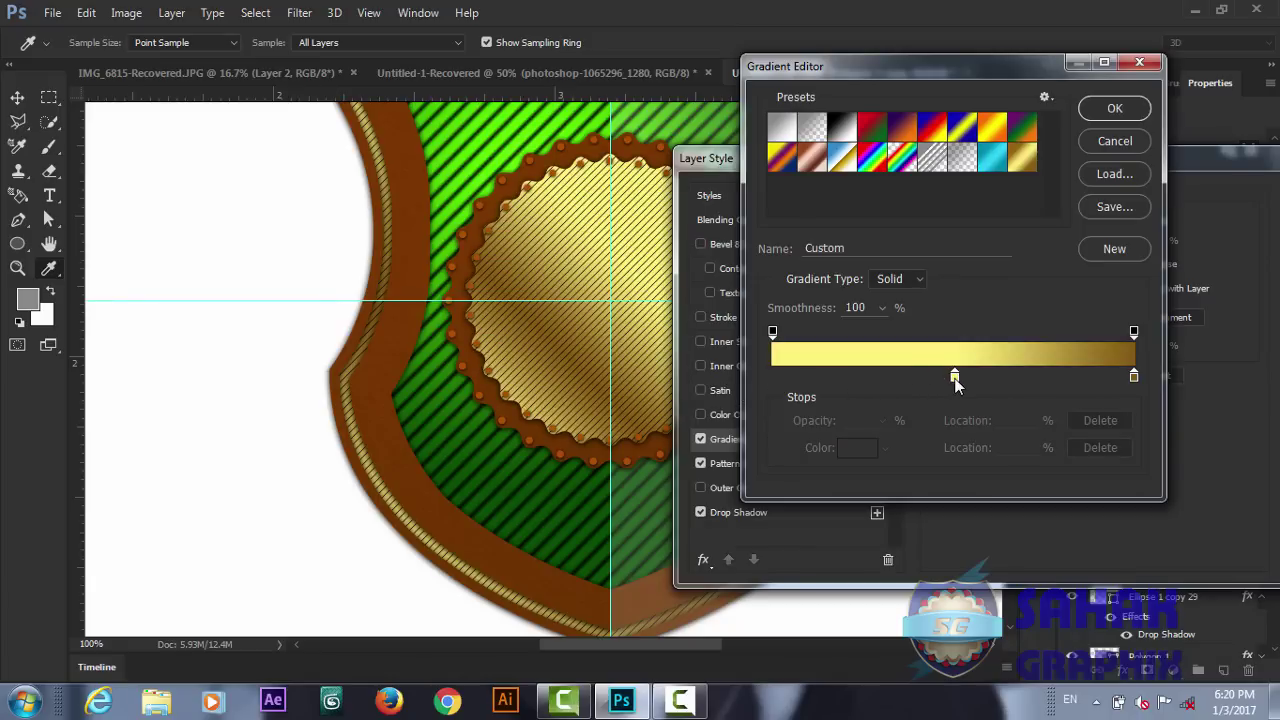
pyautogui.moveTo(955, 376); pyautogui.dragTo(773, 376)
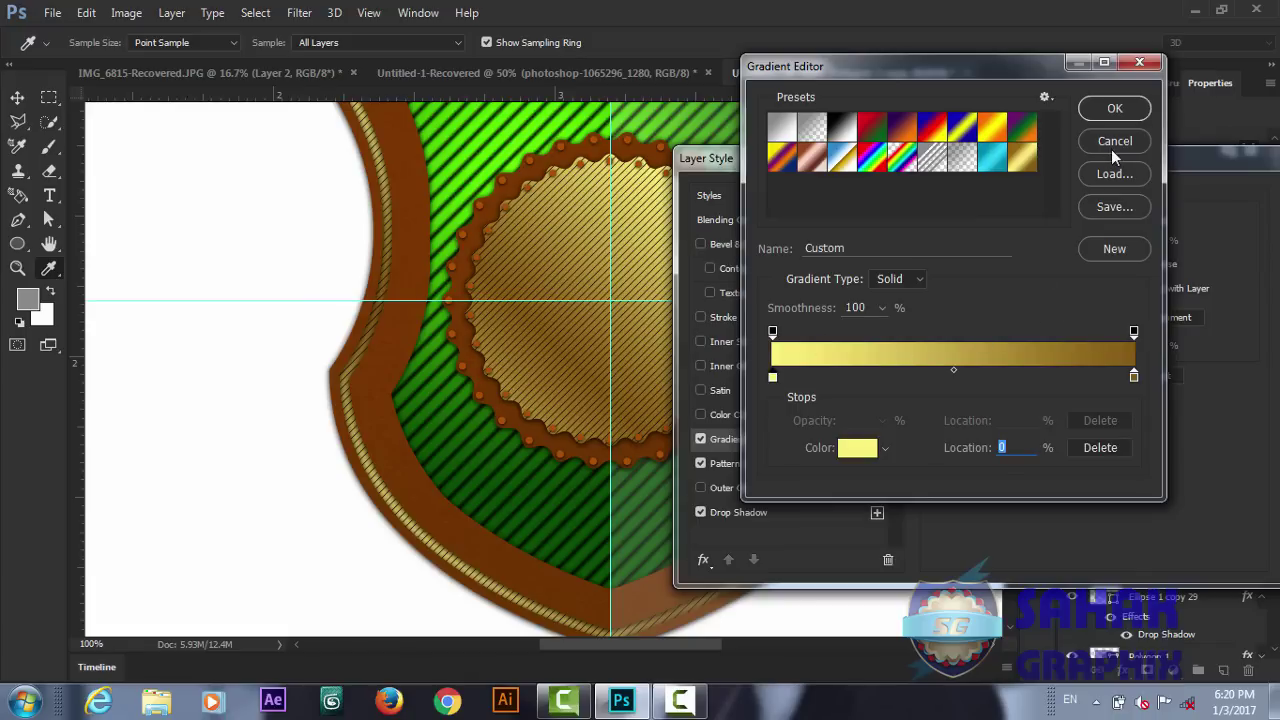
pyautogui.click(1112, 108)
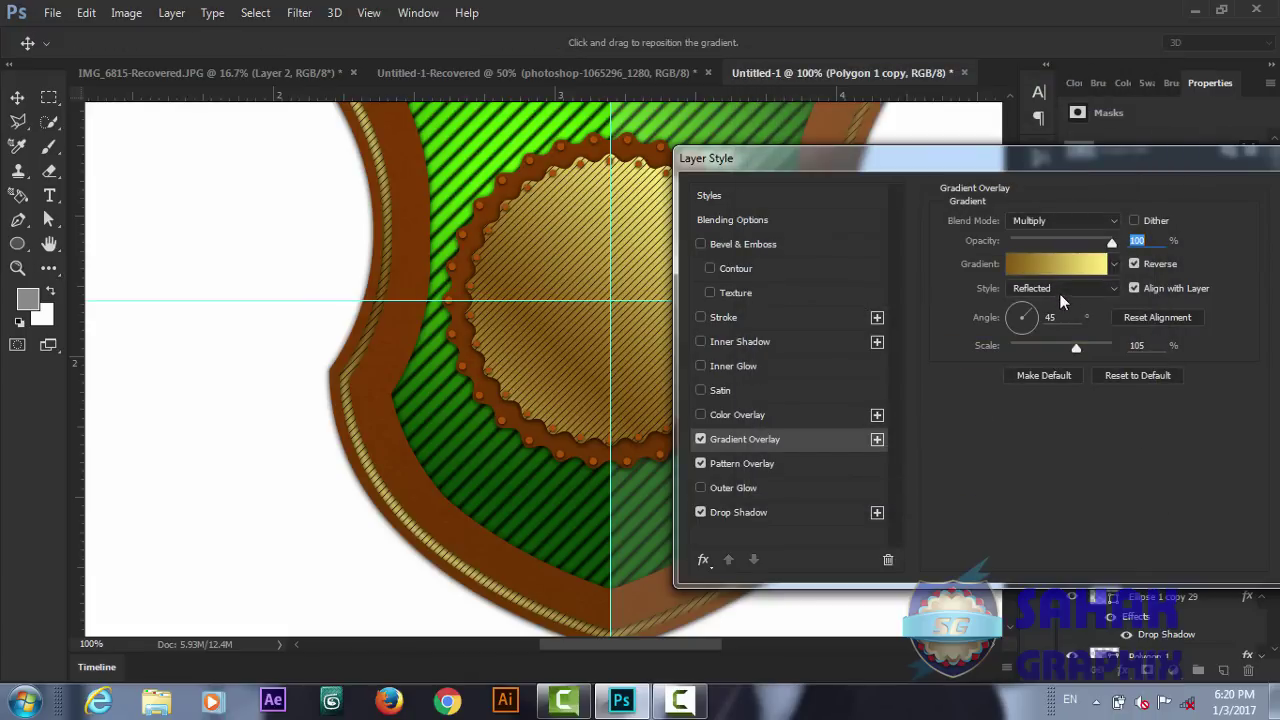
# - Make the overlay Radial and unreversed, with its bright centre shifted toward the upper left
pyautogui.click(1059, 293)
pyautogui.click(1030, 318)
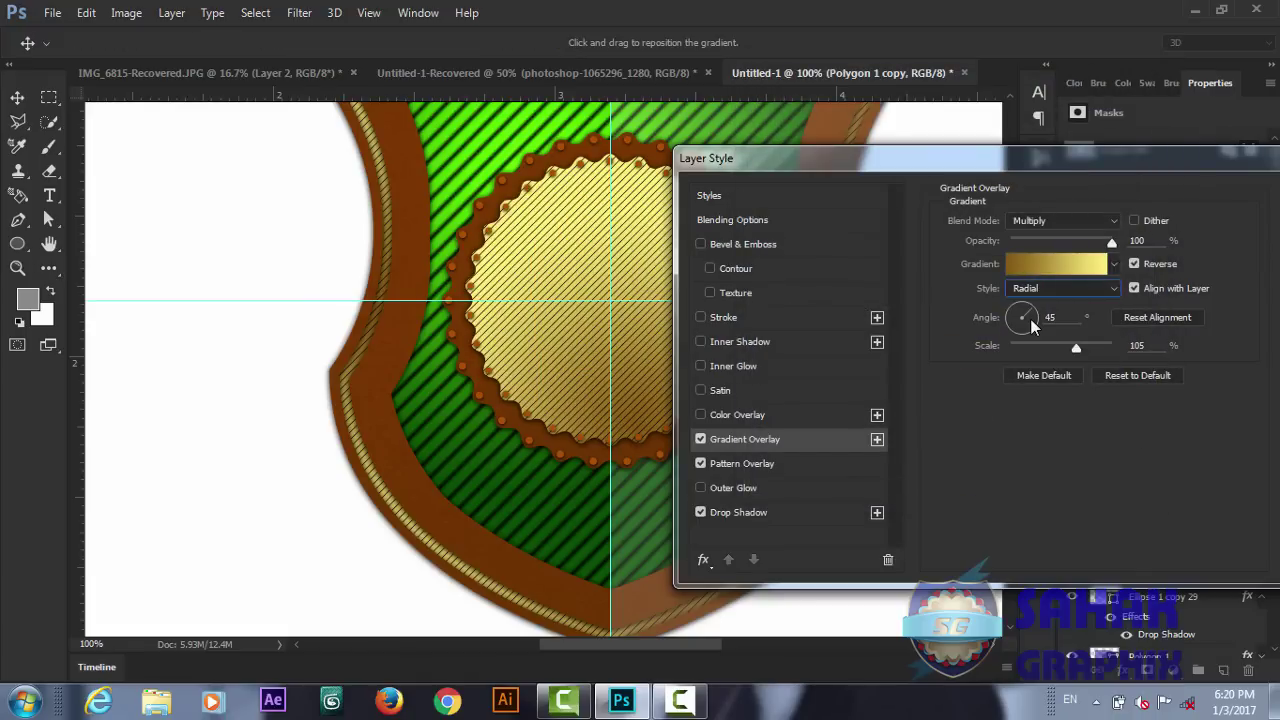
pyautogui.click(1134, 263)
pyautogui.moveTo(556, 280); pyautogui.dragTo(566, 260)
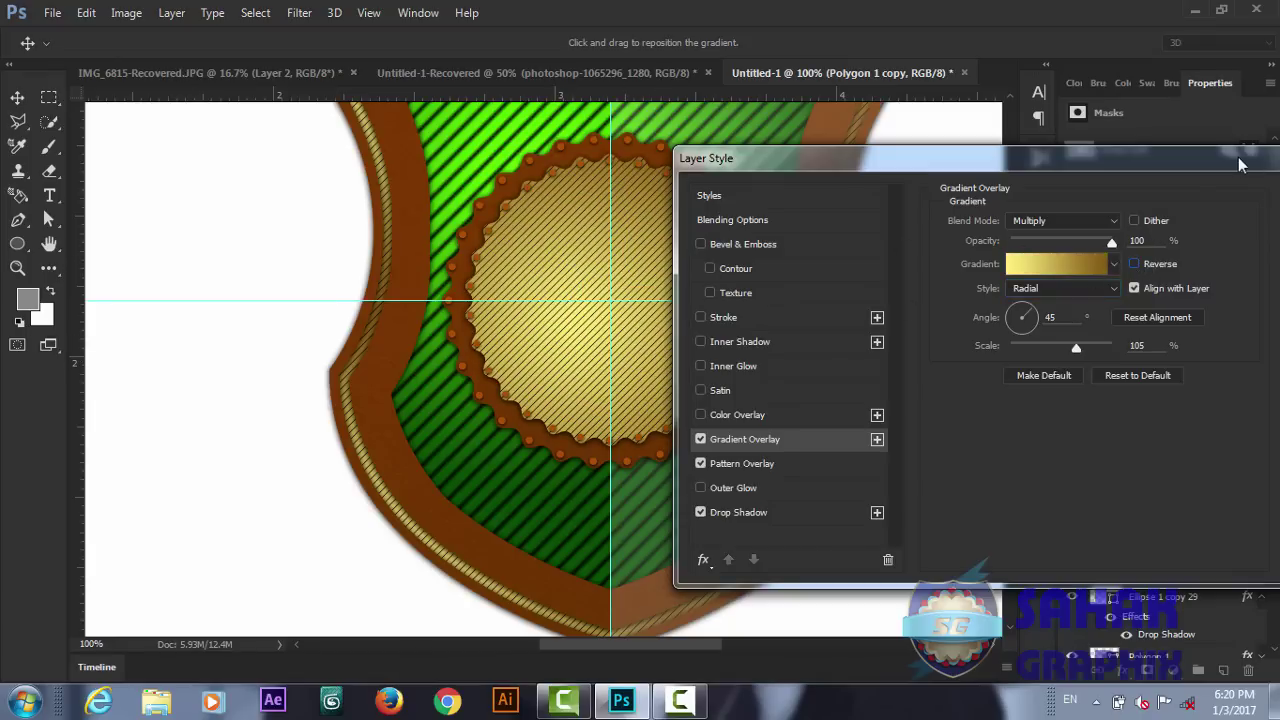
pyautogui.moveTo(1222, 171); pyautogui.dragTo(1168, 203)
pyautogui.click(1251, 226)
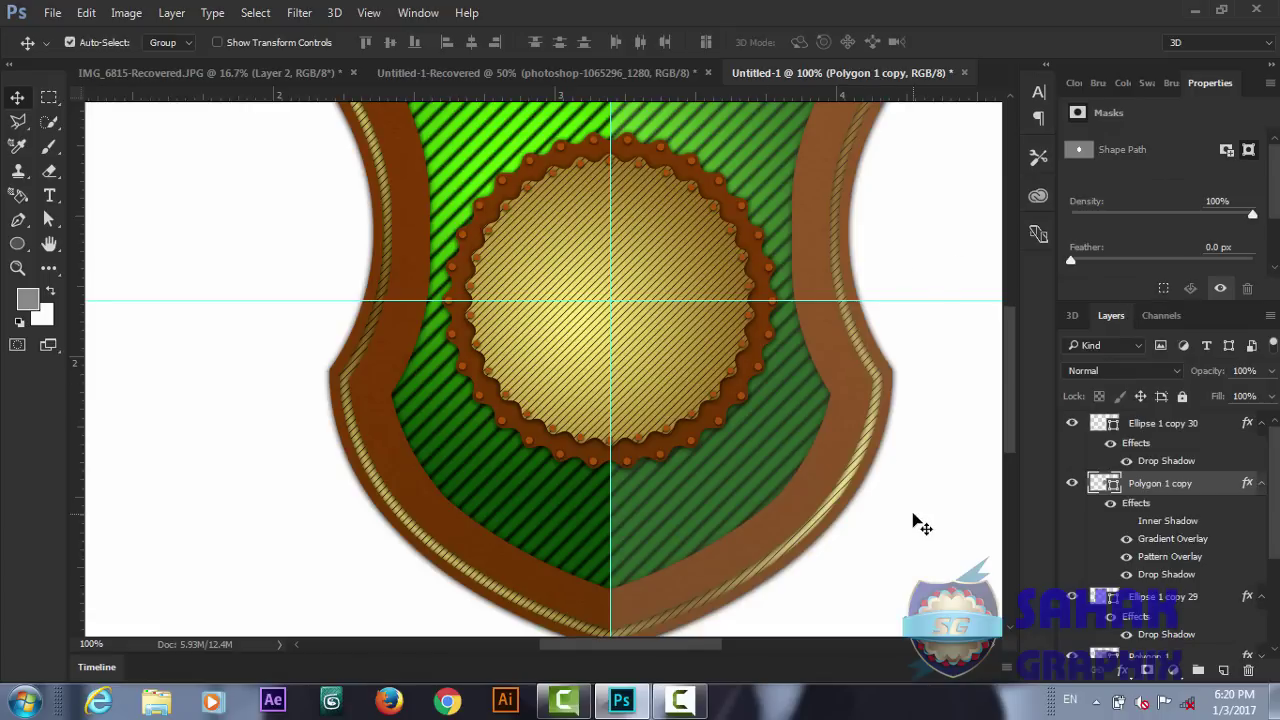
# - Select Ellipse 1 copy 30 through the other medallion layers and group them with Ctrl+G
pyautogui.click(1162, 425)
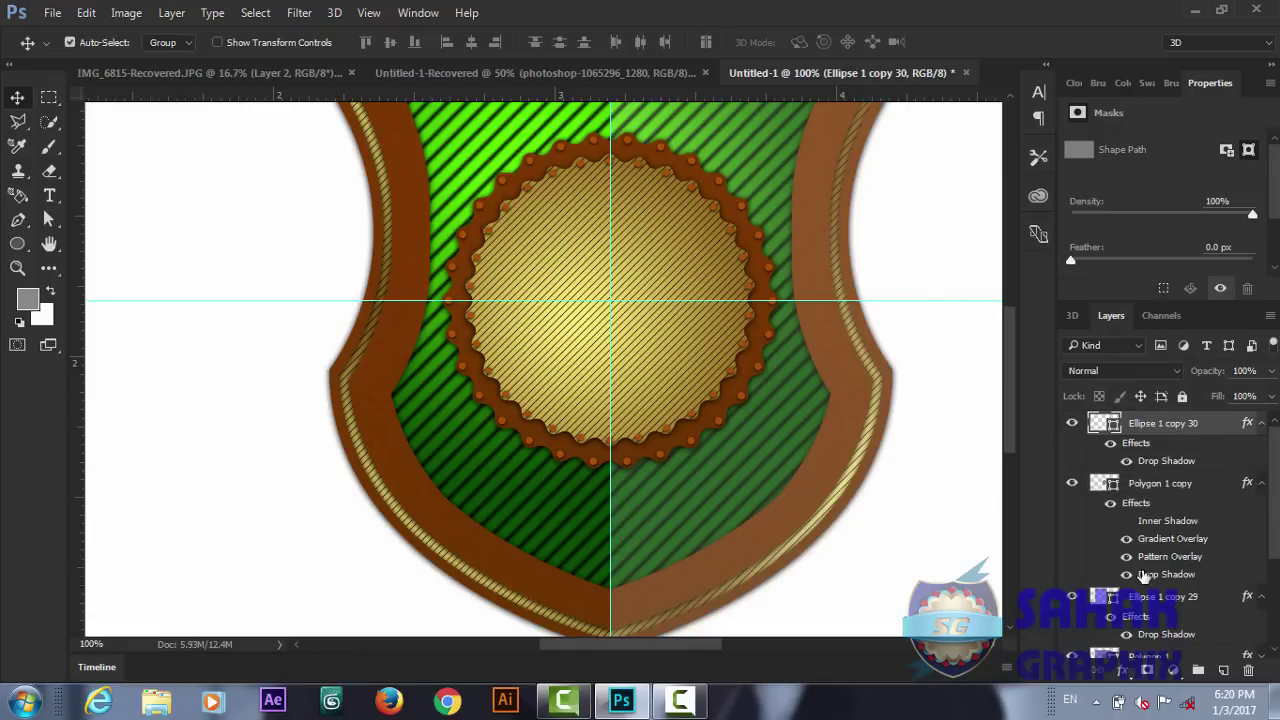
pyautogui.moveTo(1276, 545); pyautogui.dragTo(1276, 572)
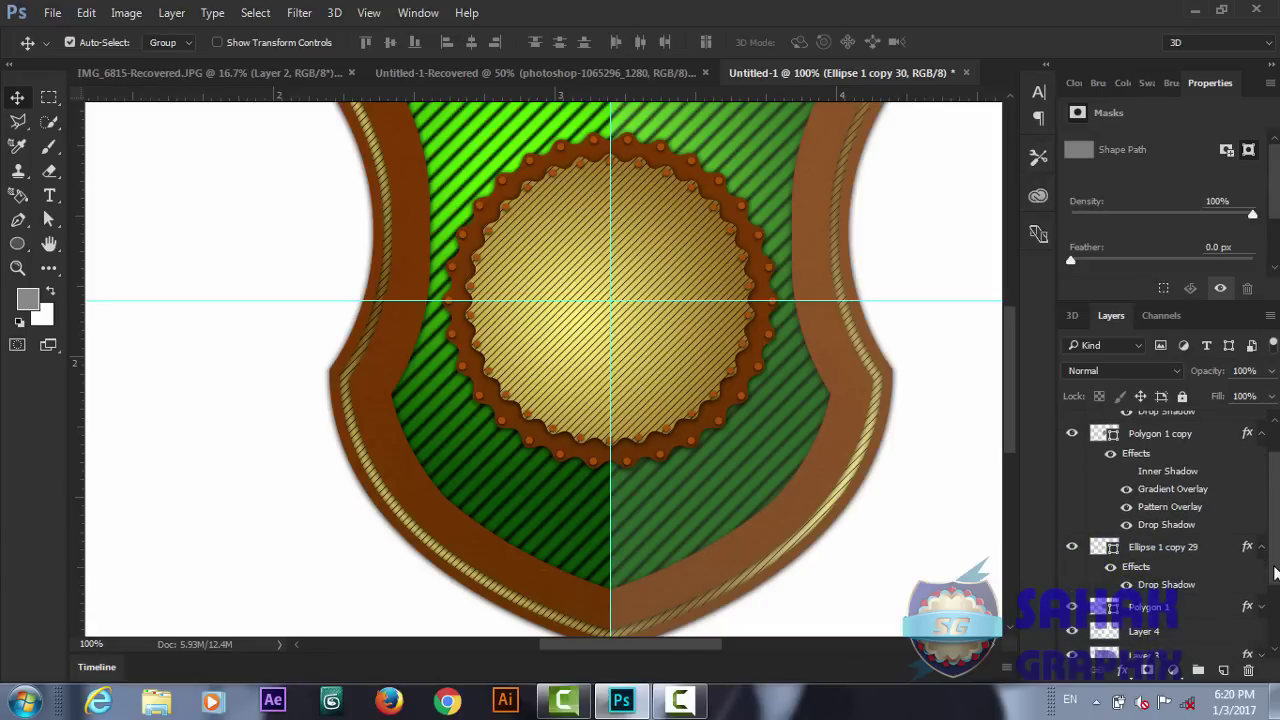
pyautogui.keyDown('shift'); pyautogui.click(1163, 612); pyautogui.keyUp('shift')
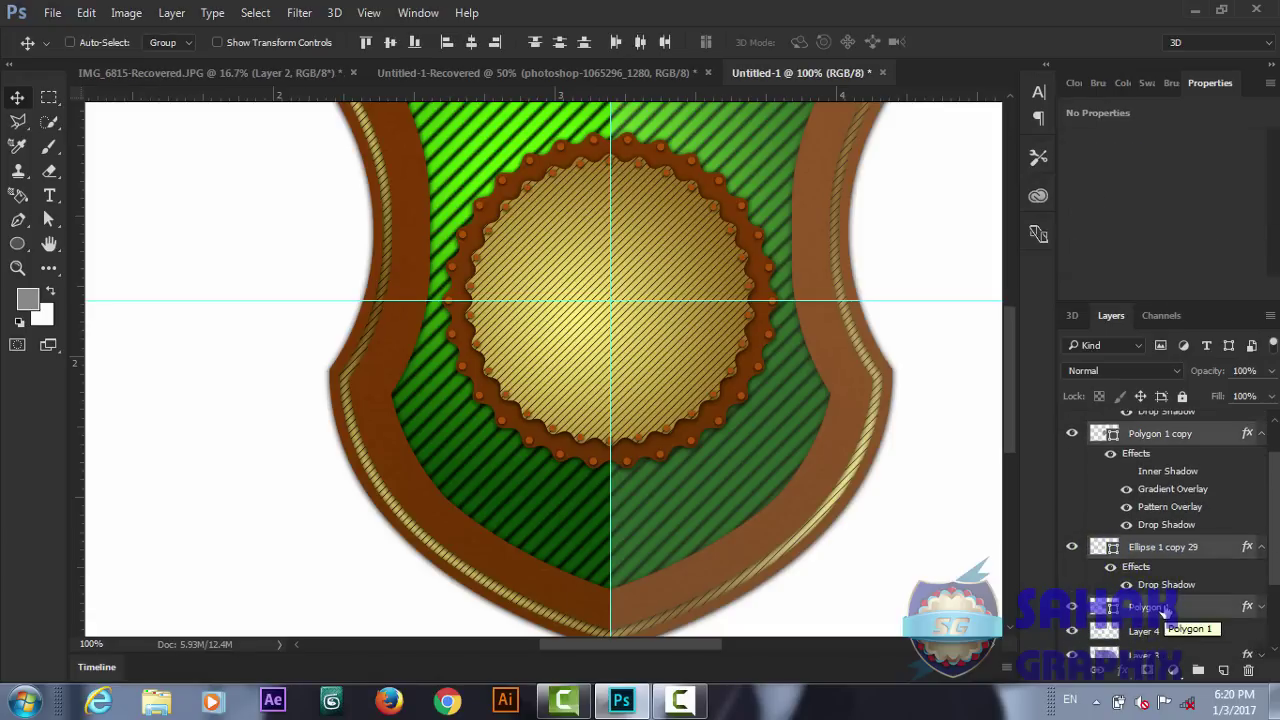
pyautogui.hotkey('ctrl', 'g')
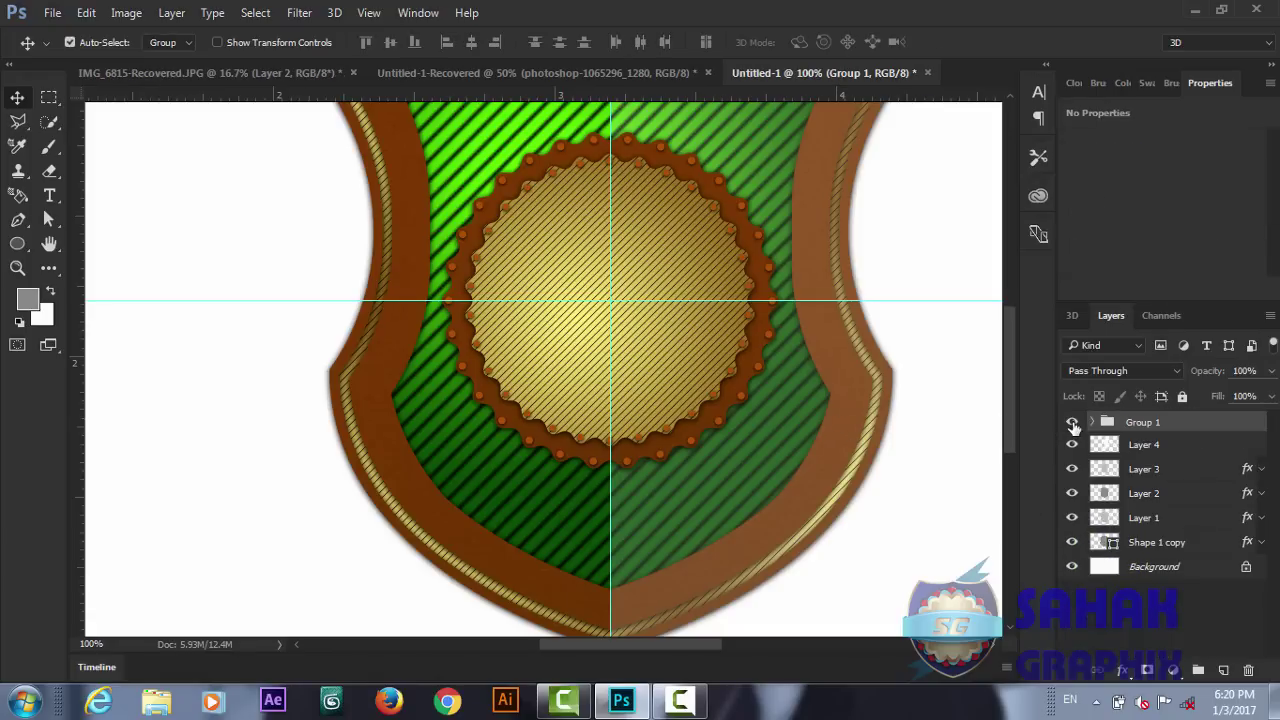
pyautogui.click(1072, 423)
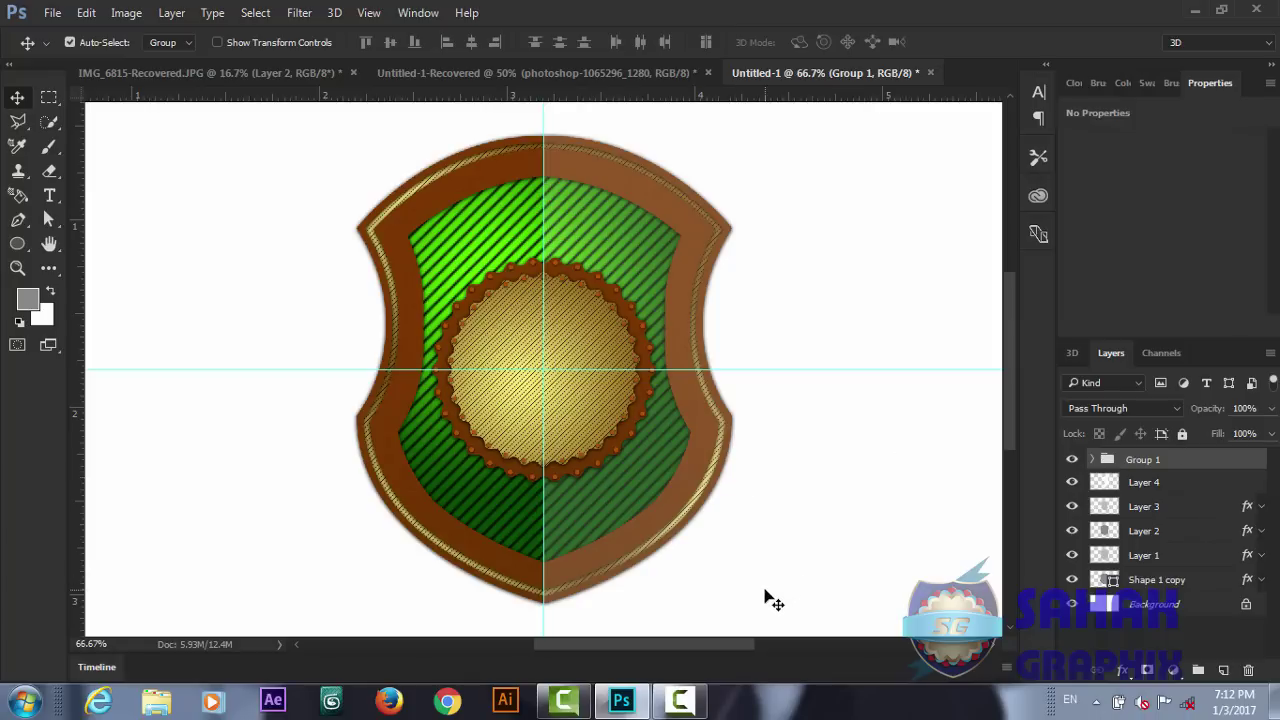
# - Nudge Group 1 lower on the shield with seven Down-arrow presses
pyautogui.press('Down')
pyautogui.press('Down')
pyautogui.press('Down')
pyautogui.press('Down')
pyautogui.press('Down')
pyautogui.press('Down')
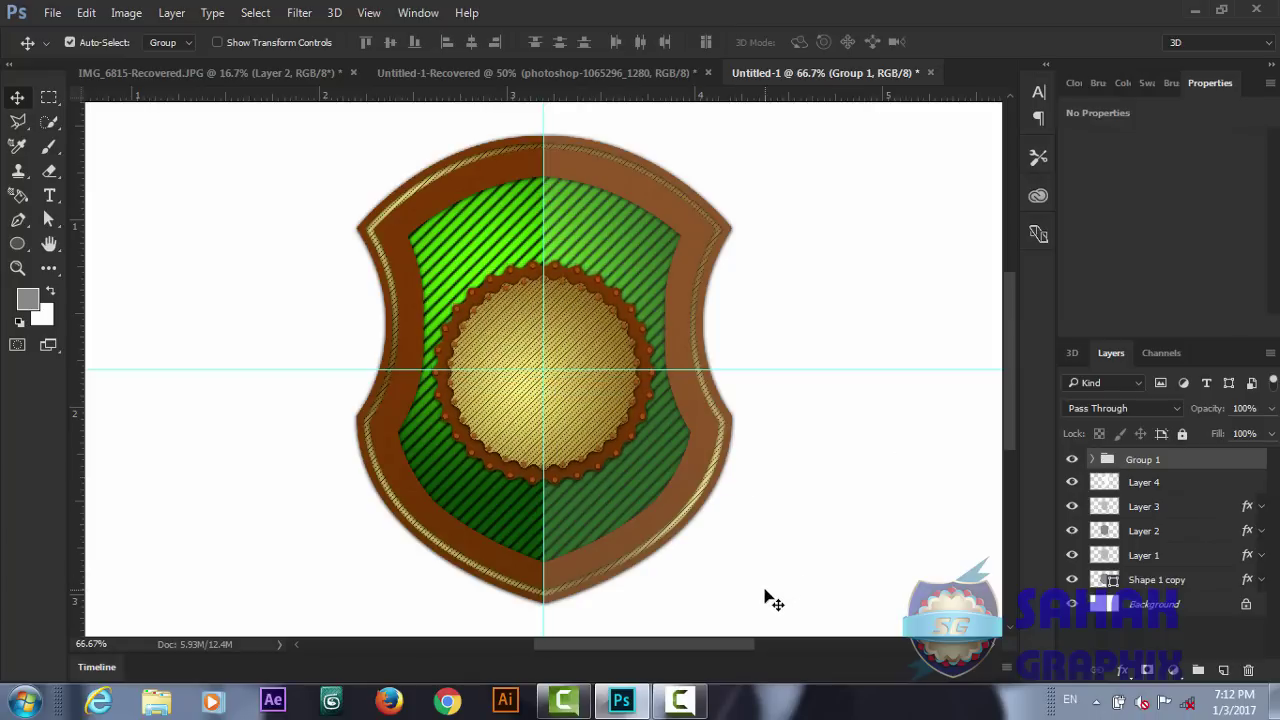
pyautogui.press('Down')
pyautogui.press('Down')
pyautogui.press('Down')
pyautogui.press('Down')
pyautogui.press('Down')
pyautogui.press('Down')
pyautogui.press('Down')
pyautogui.press('Down')
pyautogui.press('Down')
pyautogui.press('Down')
pyautogui.press('Down')
pyautogui.press('Down')
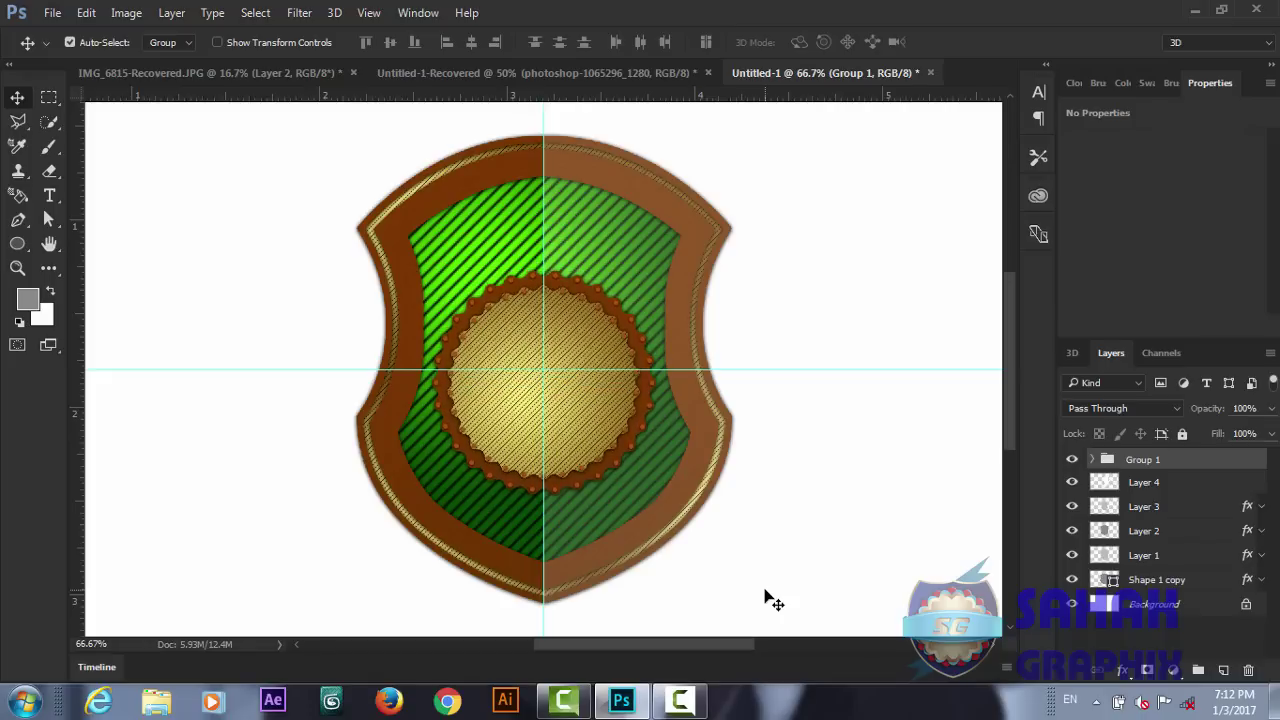
pyautogui.press('Down')
pyautogui.press('Down')
pyautogui.press('Down')
pyautogui.press('Down')
pyautogui.press('Down')
pyautogui.press('Down')
pyautogui.press('Down')
pyautogui.press('Down')
pyautogui.press('Down')
pyautogui.press('Down')
pyautogui.press('Down')
pyautogui.press('Down')
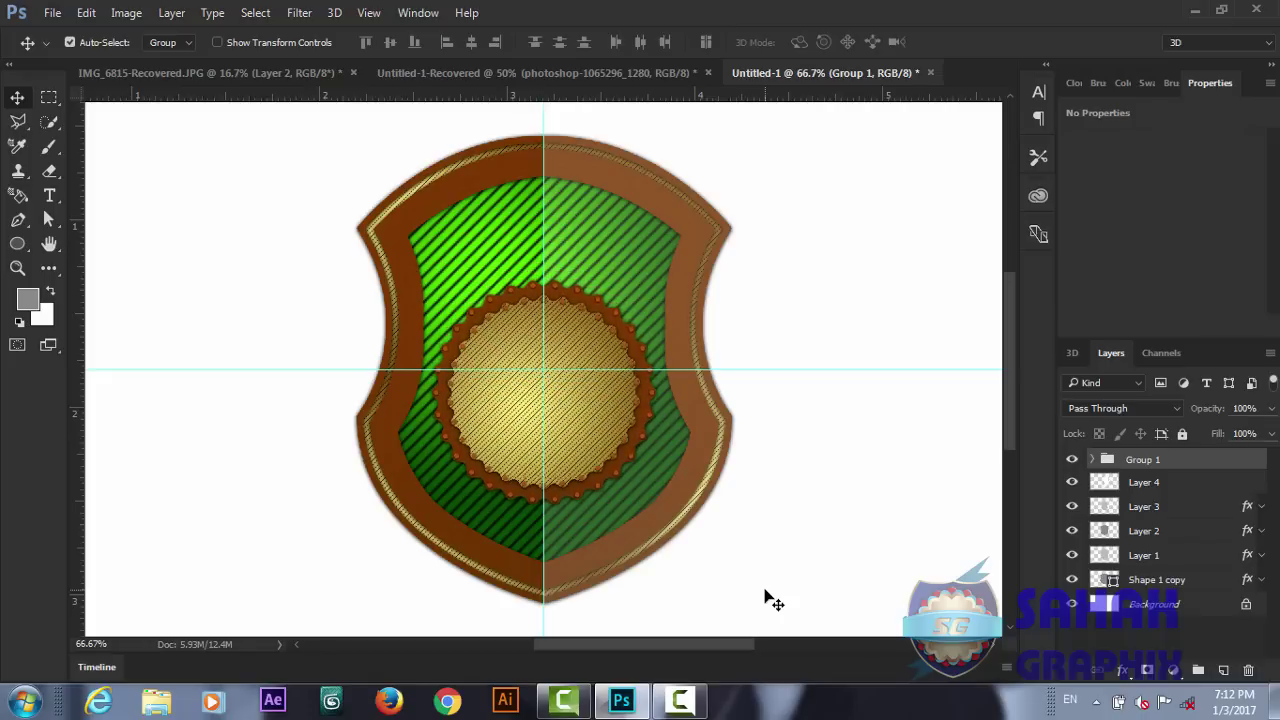
pyautogui.press('Down')
pyautogui.press('Down')
pyautogui.press('Down')
pyautogui.press('Down')
pyautogui.press('Down')
pyautogui.press('Down')
pyautogui.press('Down')
pyautogui.press('Down')
pyautogui.press('Down')
pyautogui.press('Down')
pyautogui.press('Down')
pyautogui.press('Down')
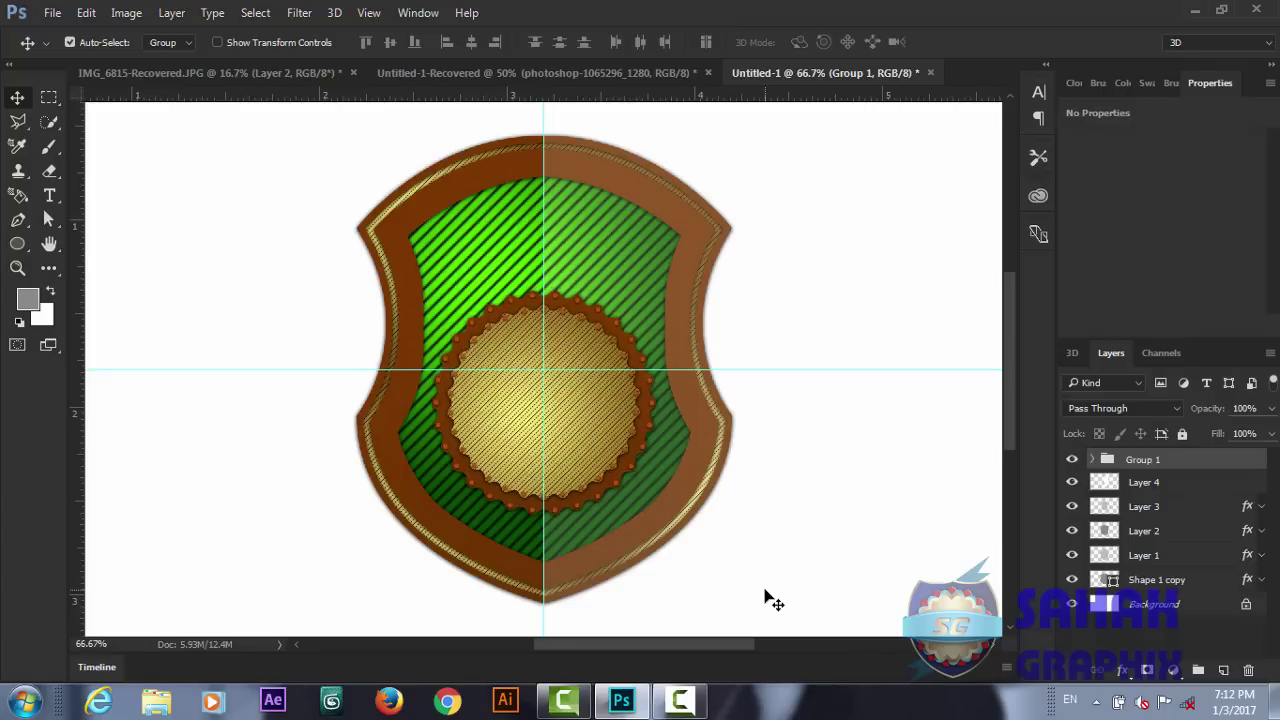
pyautogui.press('Down')
pyautogui.press('Down')
pyautogui.press('Down')
pyautogui.press('Down')
pyautogui.press('Down')
pyautogui.press('Down')
pyautogui.press('Down')
pyautogui.press('Down')
pyautogui.press('Down')
pyautogui.press('Down')
pyautogui.press('Down')
pyautogui.press('Down')
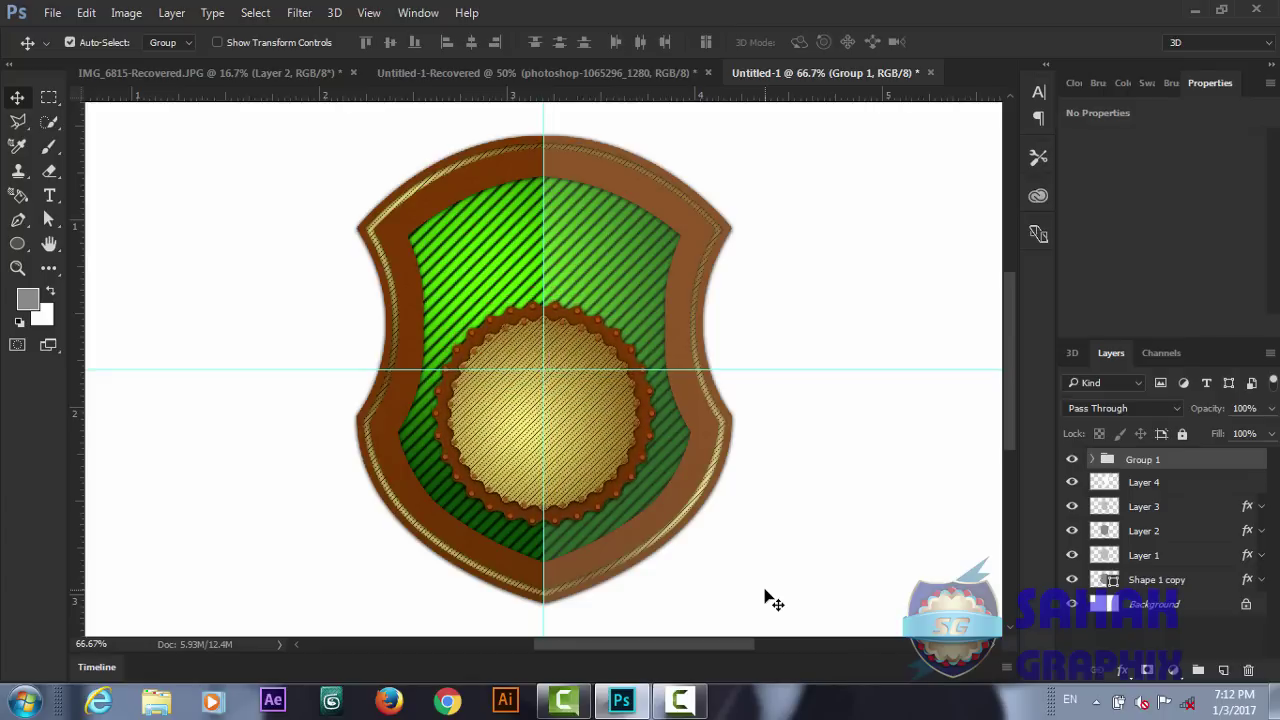
pyautogui.press('Down')
pyautogui.press('Down')
pyautogui.press('Down')
pyautogui.press('Down')
pyautogui.press('Down')
pyautogui.press('Down')
pyautogui.press('Down')
pyautogui.press('Down')
pyautogui.press('Down')
pyautogui.press('Down')
pyautogui.press('Down')
pyautogui.press('Down')
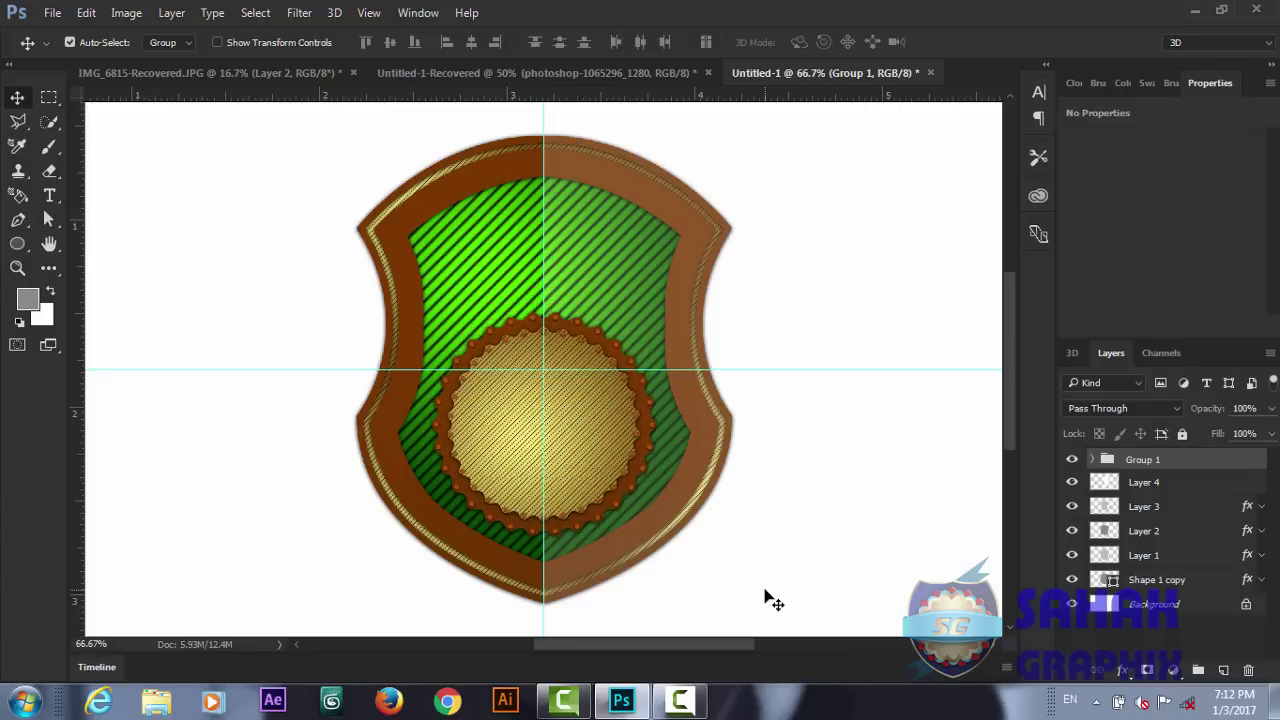
pyautogui.press('Down')
pyautogui.press('Down')
pyautogui.press('Down')
pyautogui.press('Down')
pyautogui.press('Down')
pyautogui.press('Down')
pyautogui.press('Down')
pyautogui.press('Down')
pyautogui.press('Down')
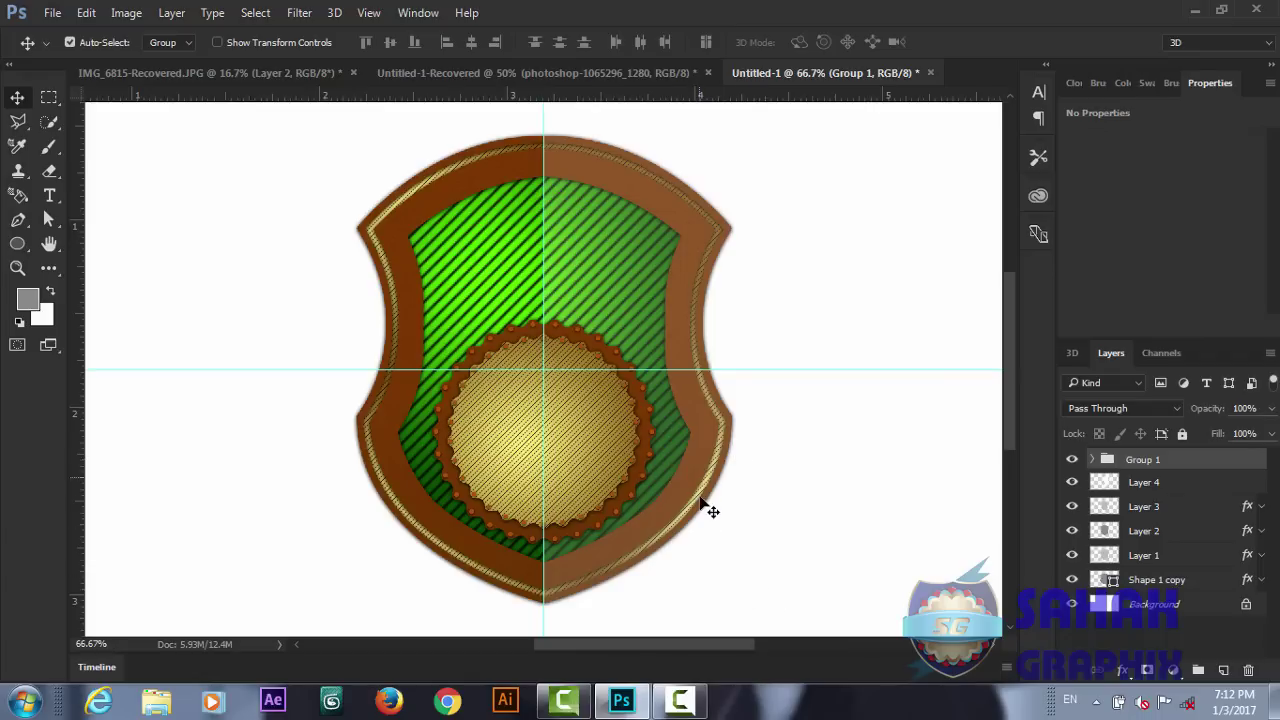
# - Hide the grid and guides and view the badge at 100%
pyautogui.hotkey('ctrl', "'")
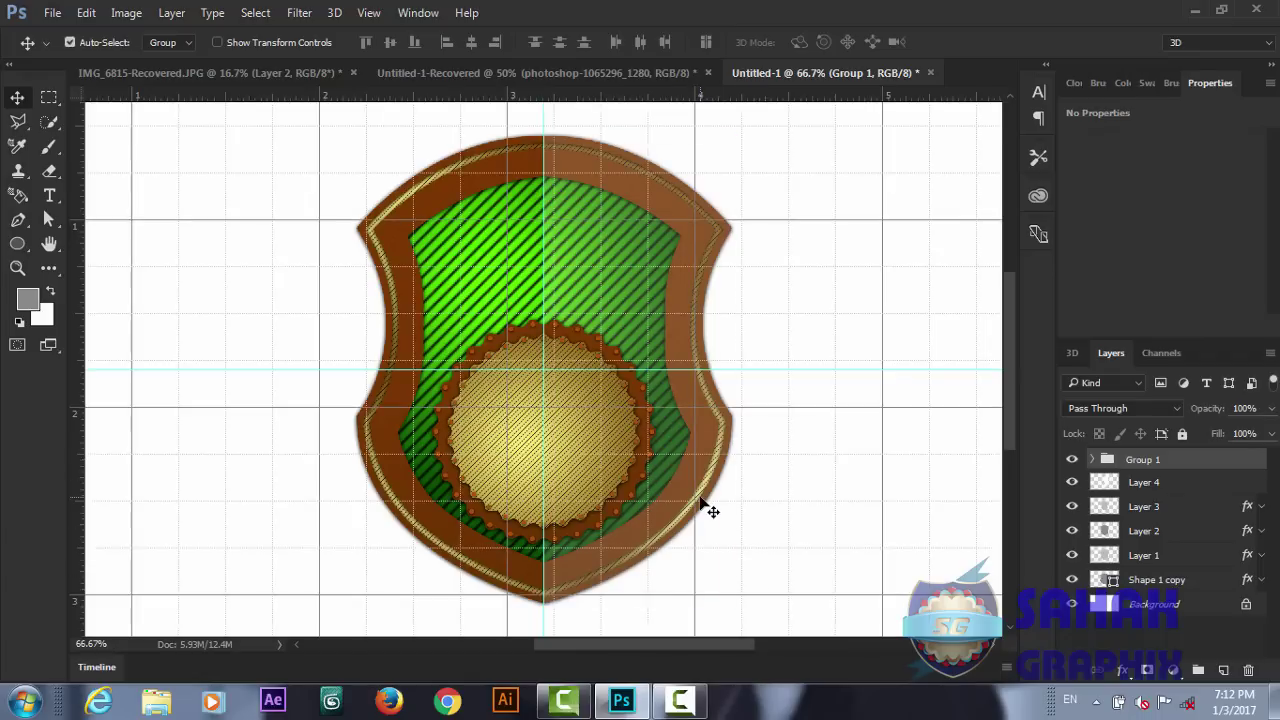
pyautogui.hotkey('ctrl', 'h')
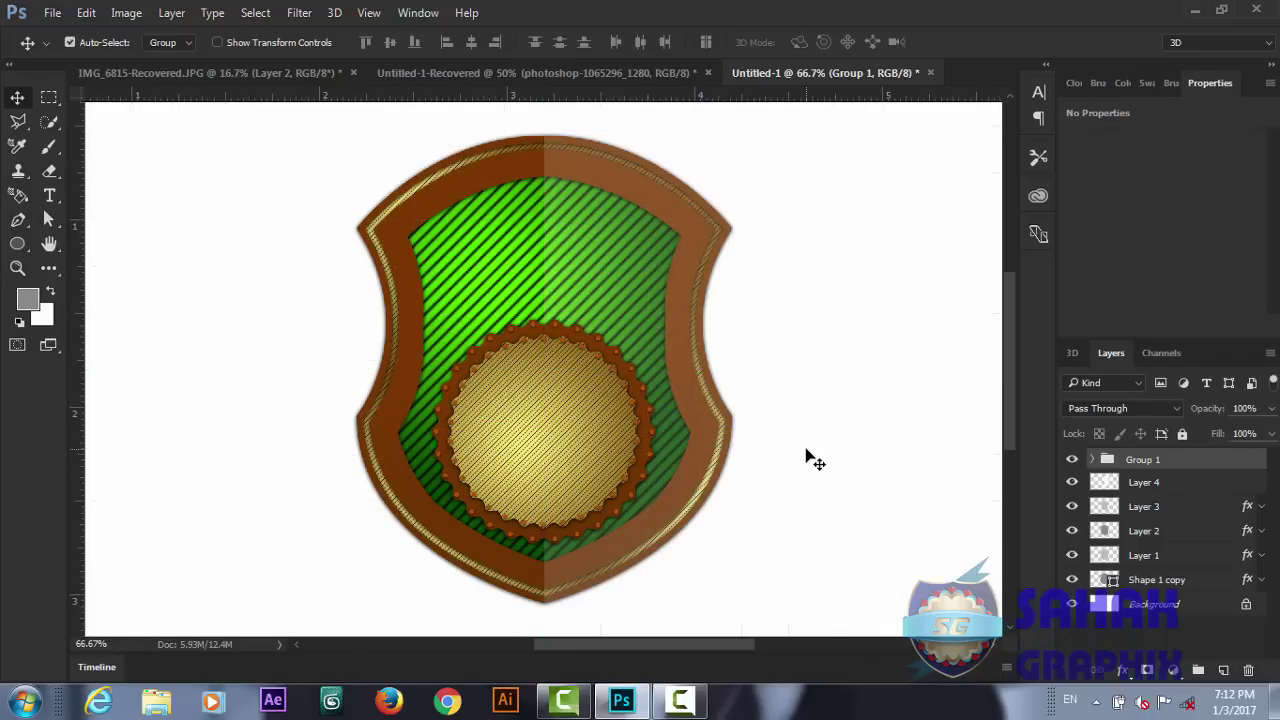
pyautogui.hotkey('ctrl', '+')
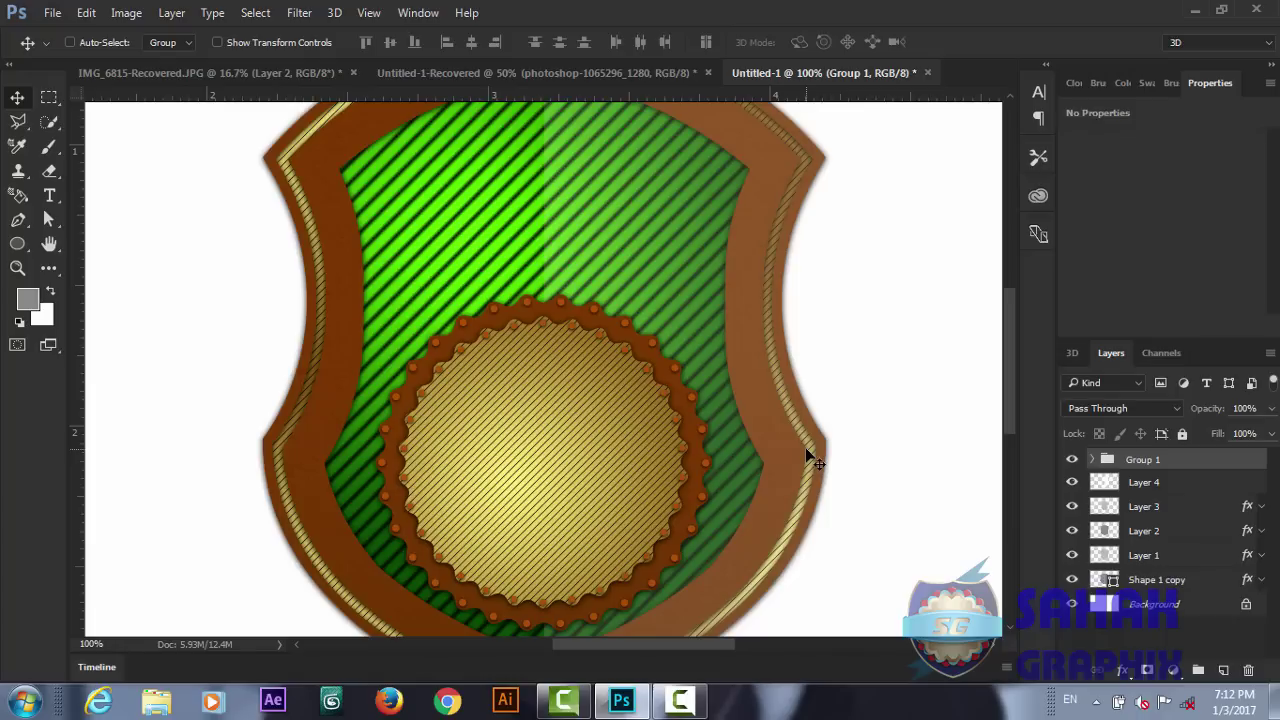
# - Start a text layer on the gold disc, reduce the type size, and type SG
pyautogui.click(51, 196)
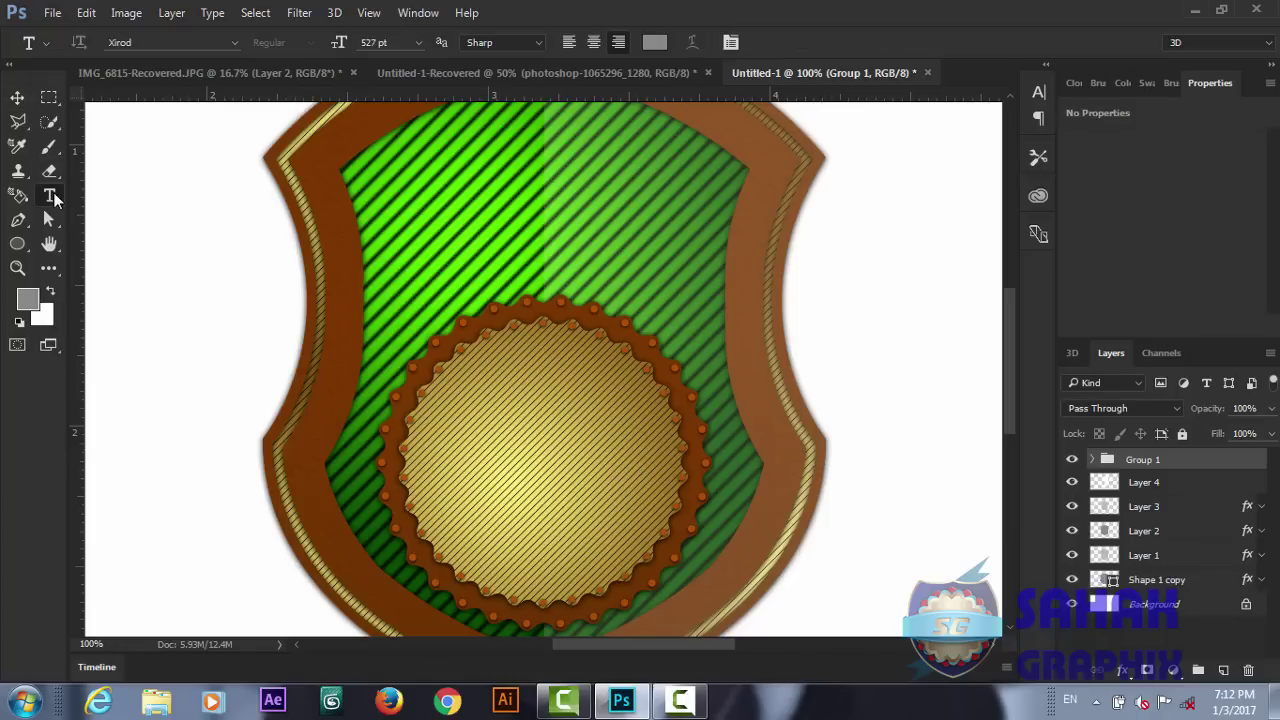
pyautogui.click(506, 480)
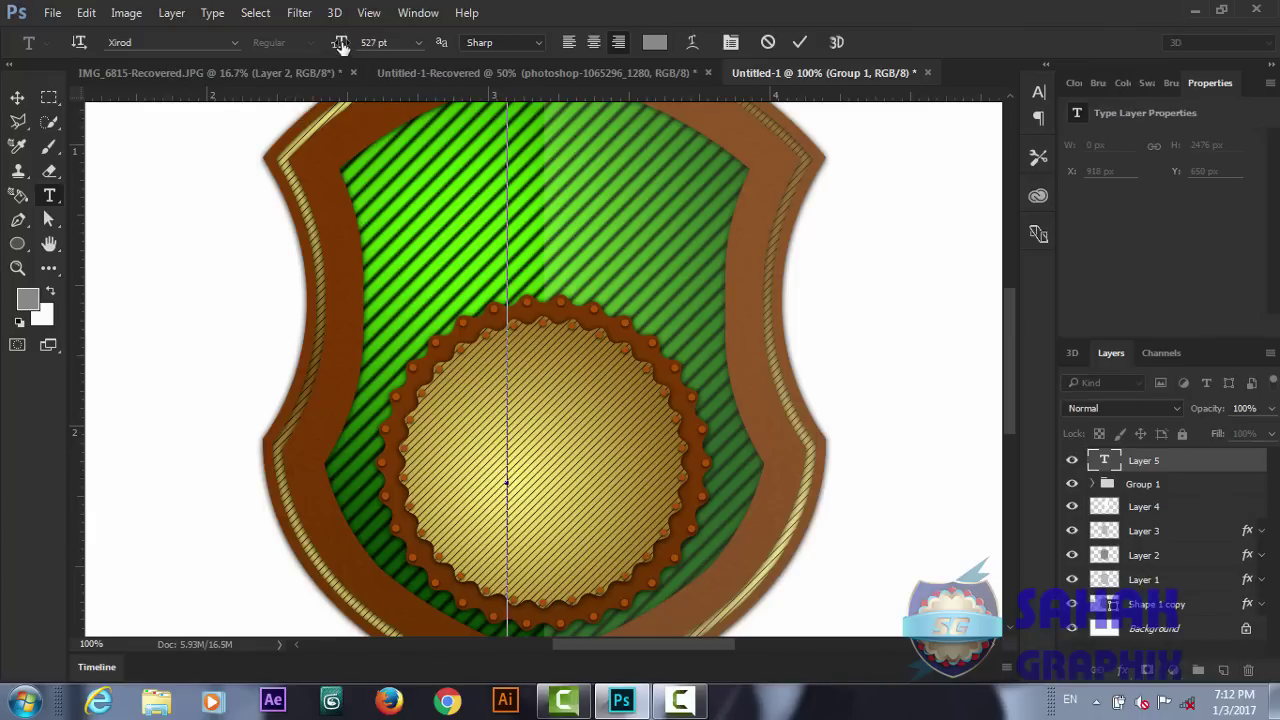
pyautogui.moveTo(340, 45); pyautogui.dragTo(290, 50)
pyautogui.moveTo(290, 50); pyautogui.dragTo(245, 50)
pyautogui.moveTo(338, 47); pyautogui.dragTo(121, 53)
pyautogui.moveTo(345, 47); pyautogui.dragTo(118, 77)
pyautogui.moveTo(340, 47); pyautogui.dragTo(360, 50)
pyautogui.write('S')
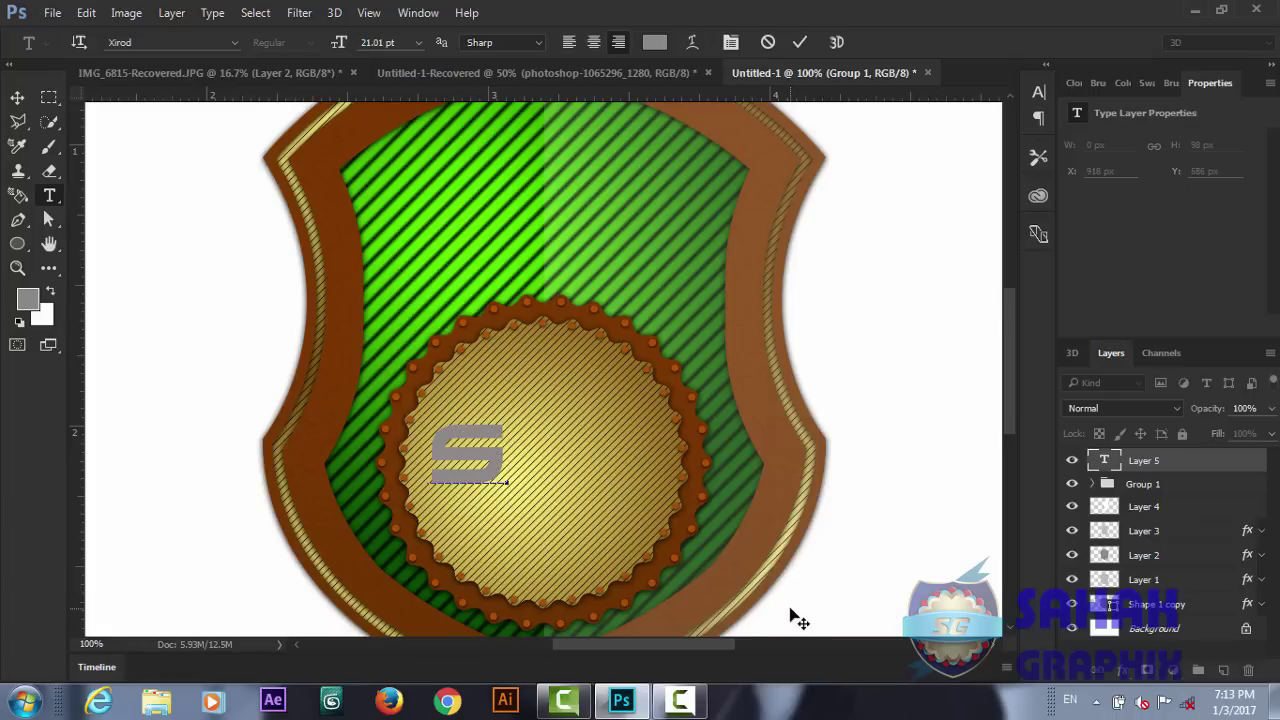
pyautogui.write('G')
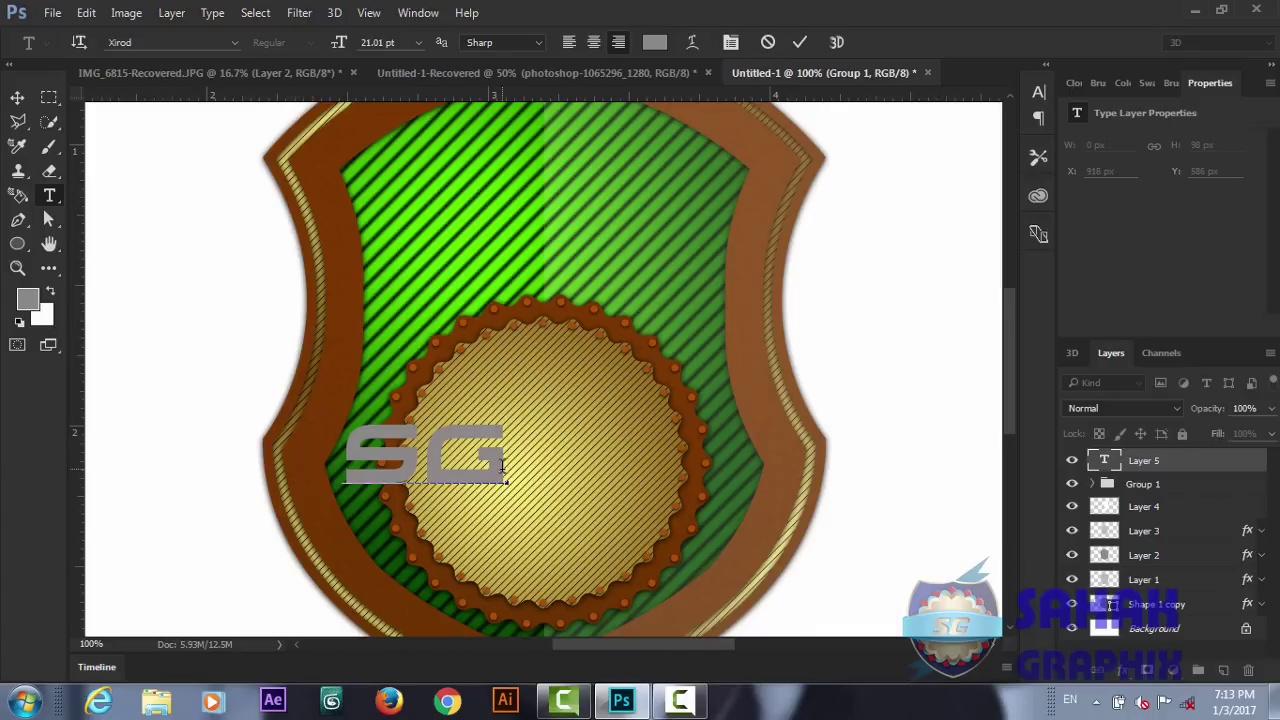
# - Set SG to Norwester at about 39 pt and centre it on the medallion
pyautogui.moveTo(502, 465); pyautogui.dragTo(343, 452)
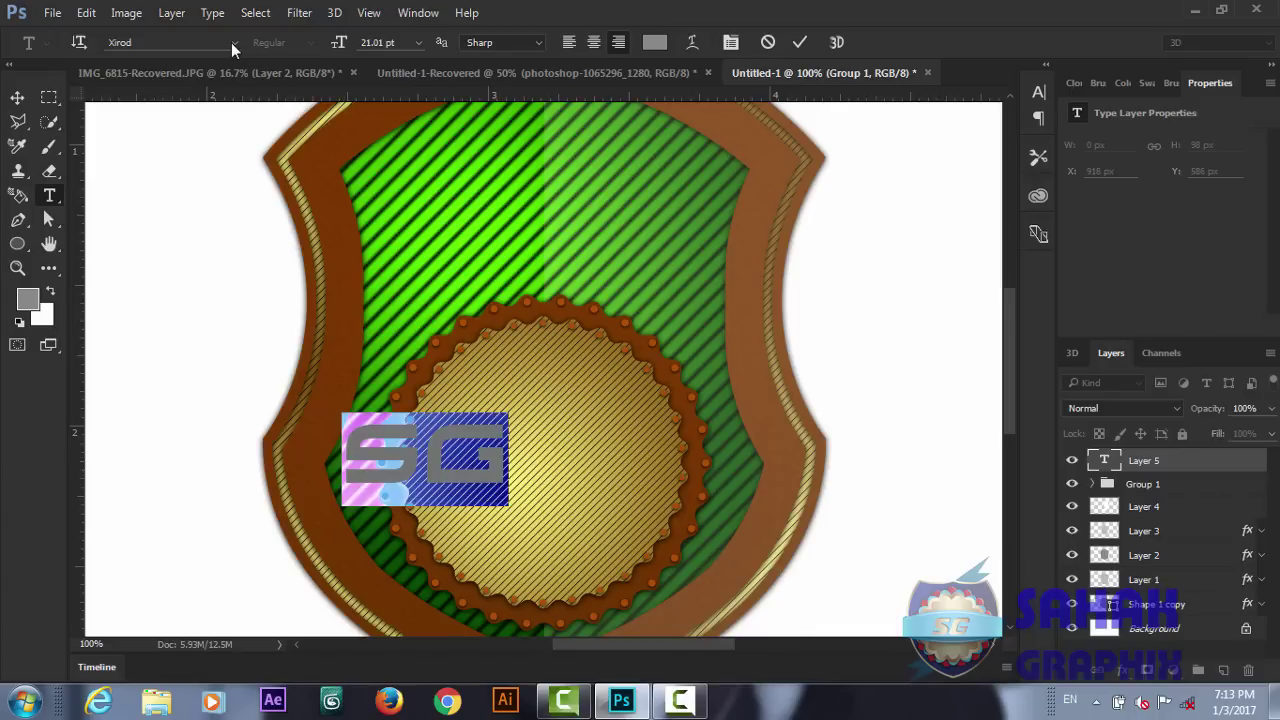
pyautogui.click(232, 42)
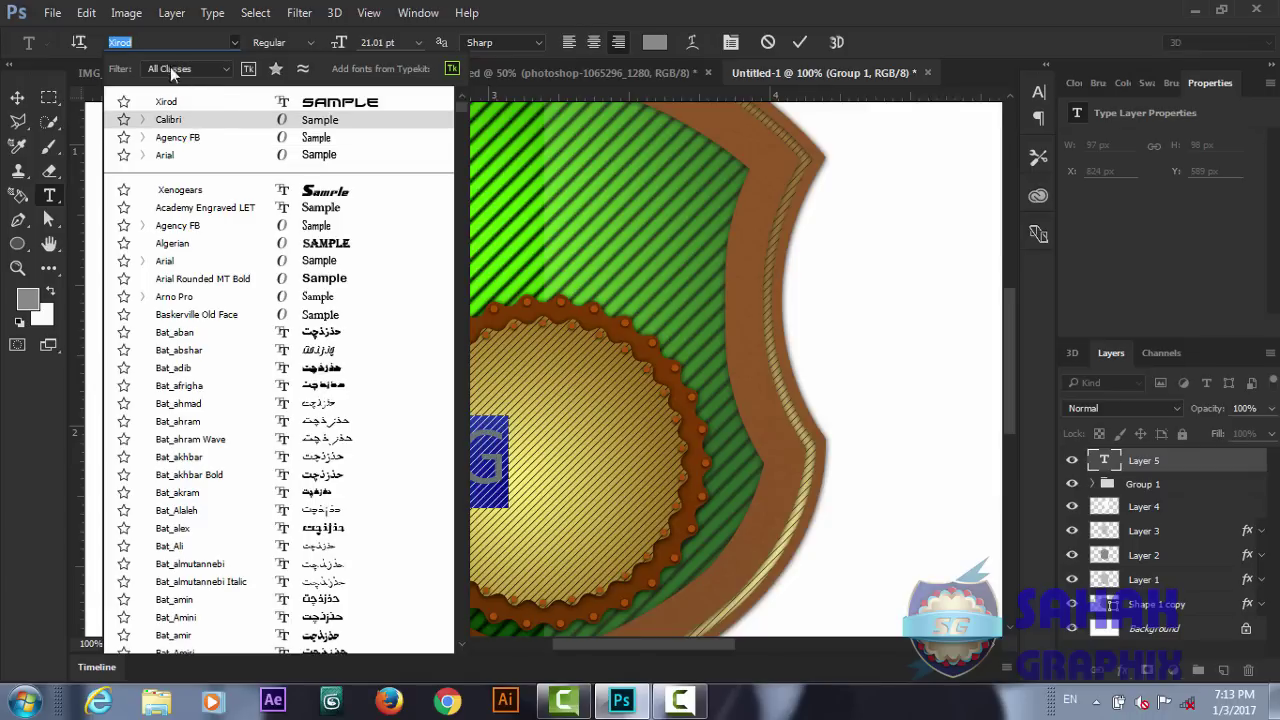
pyautogui.write('W')
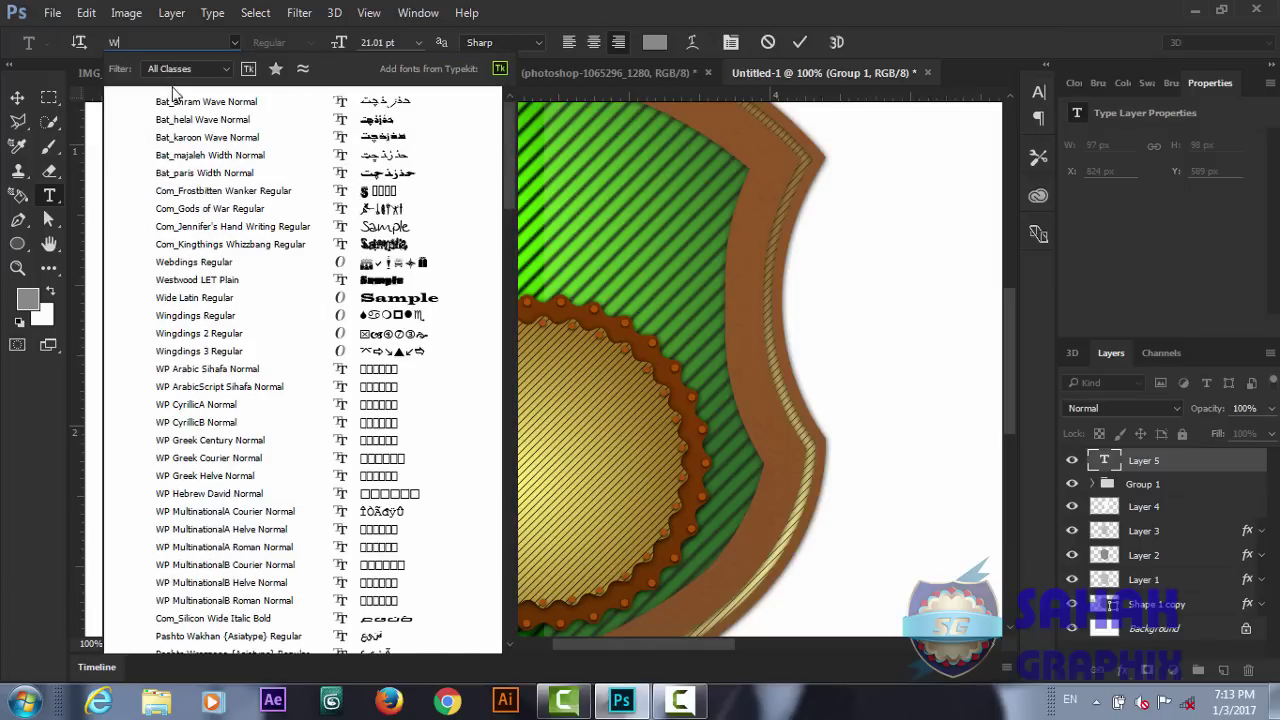
pyautogui.write('E')
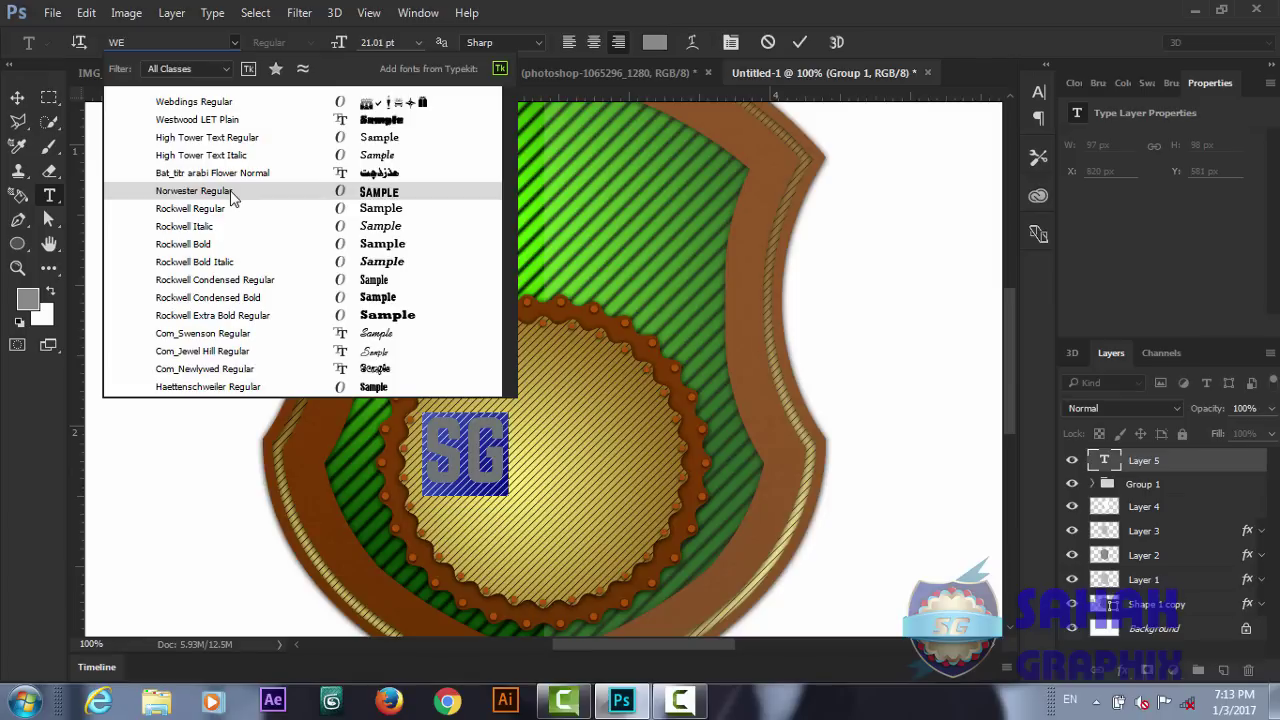
pyautogui.click(232, 191)
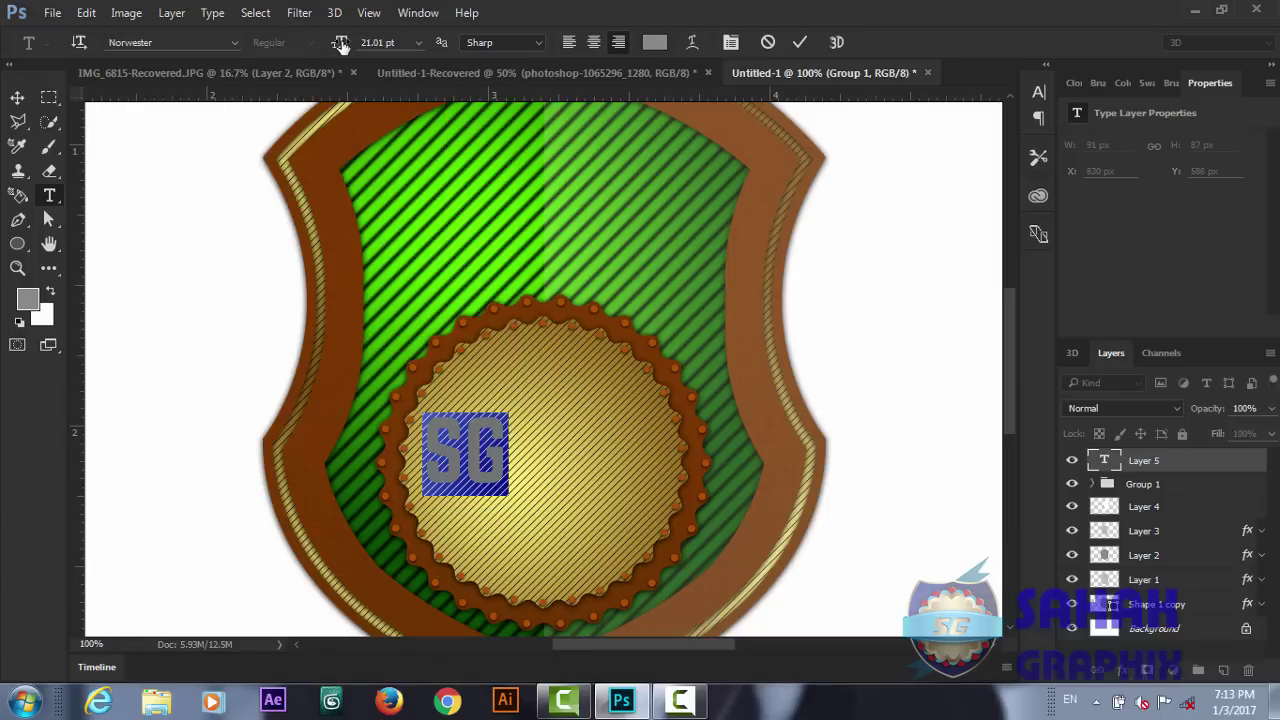
pyautogui.moveTo(340, 45); pyautogui.dragTo(360, 52)
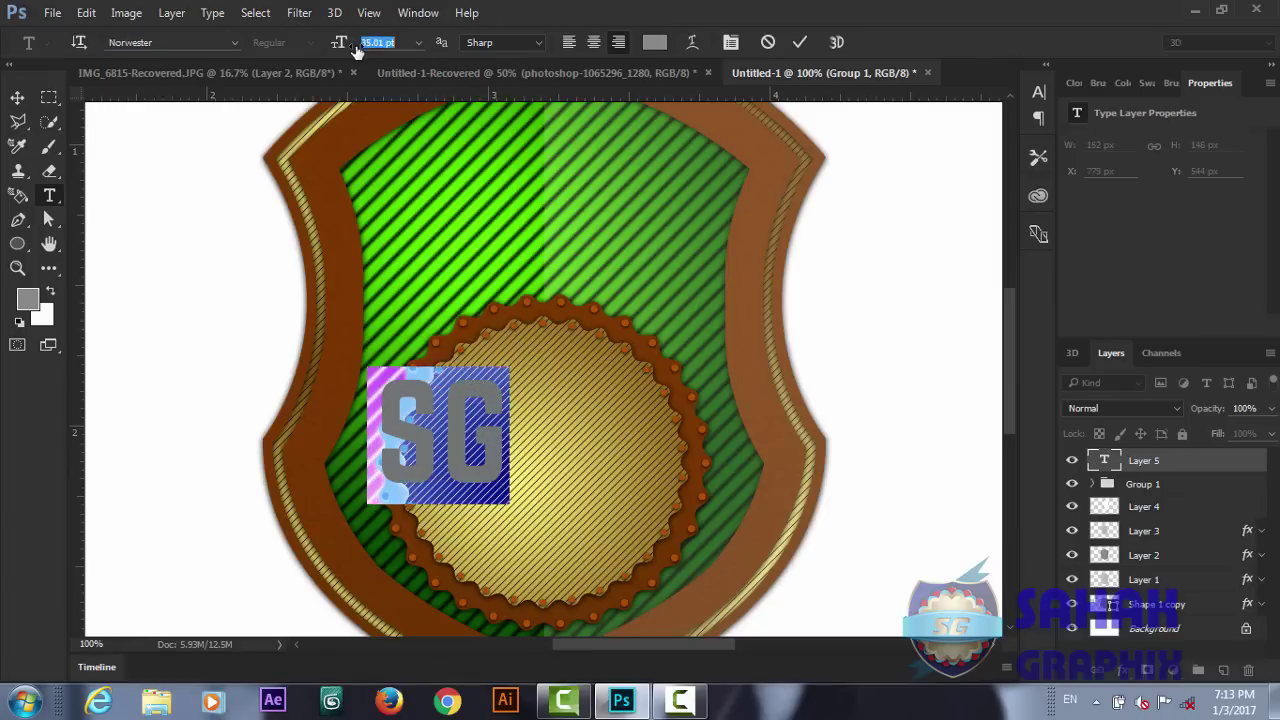
pyautogui.click(797, 43)
pyautogui.press('v')
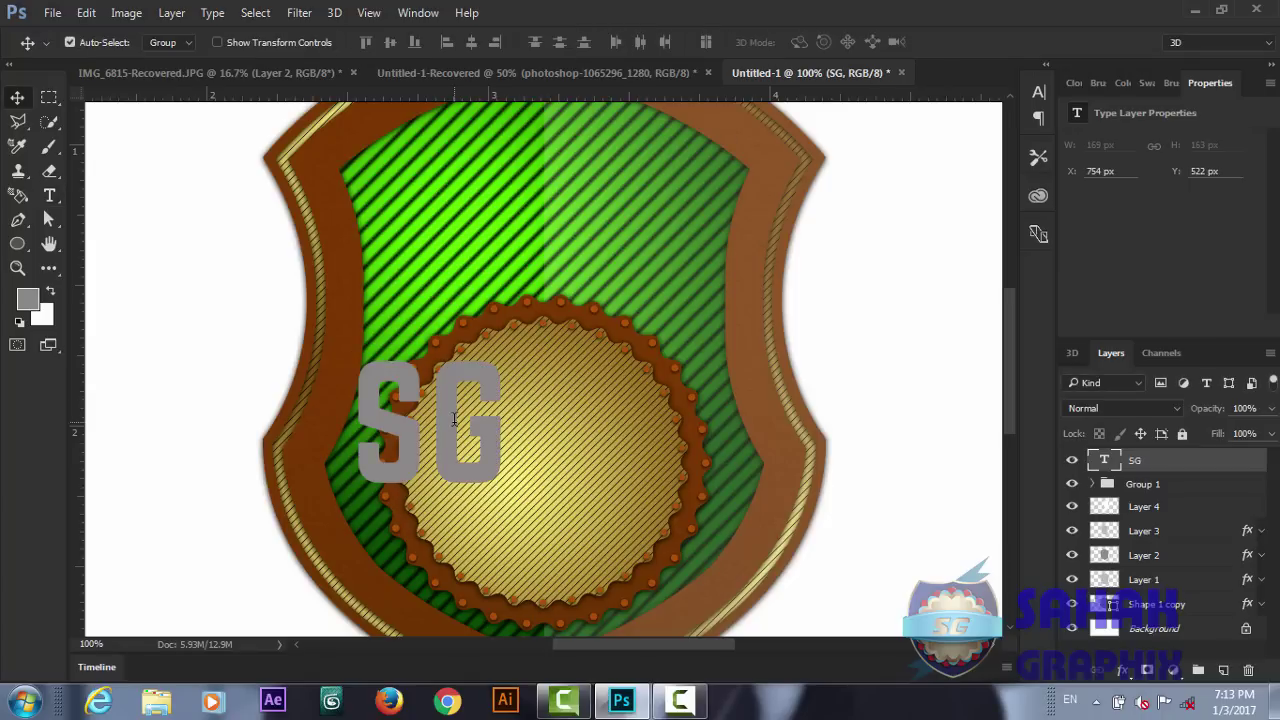
pyautogui.moveTo(450, 434); pyautogui.dragTo(569, 480)
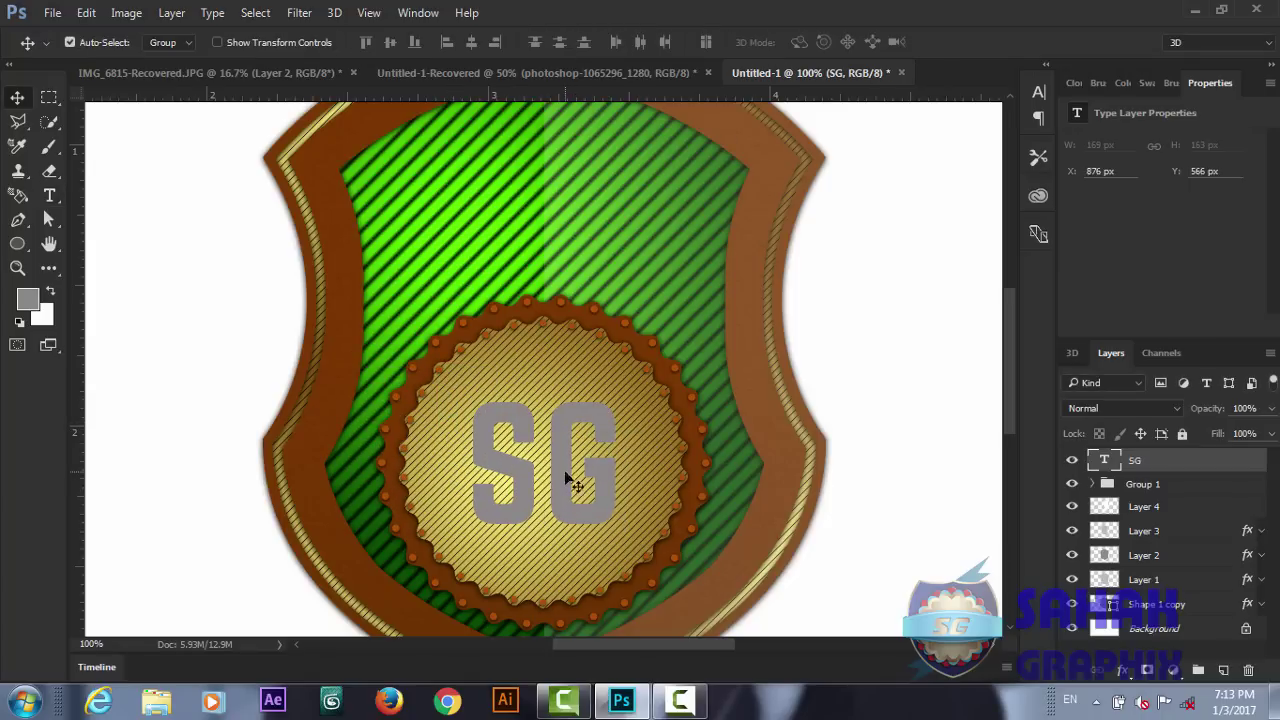
# - Give the SG layer Inner Shadow and Gradient Overlay effects, with Drop Shadow unchecked
pyautogui.click(1120, 670)
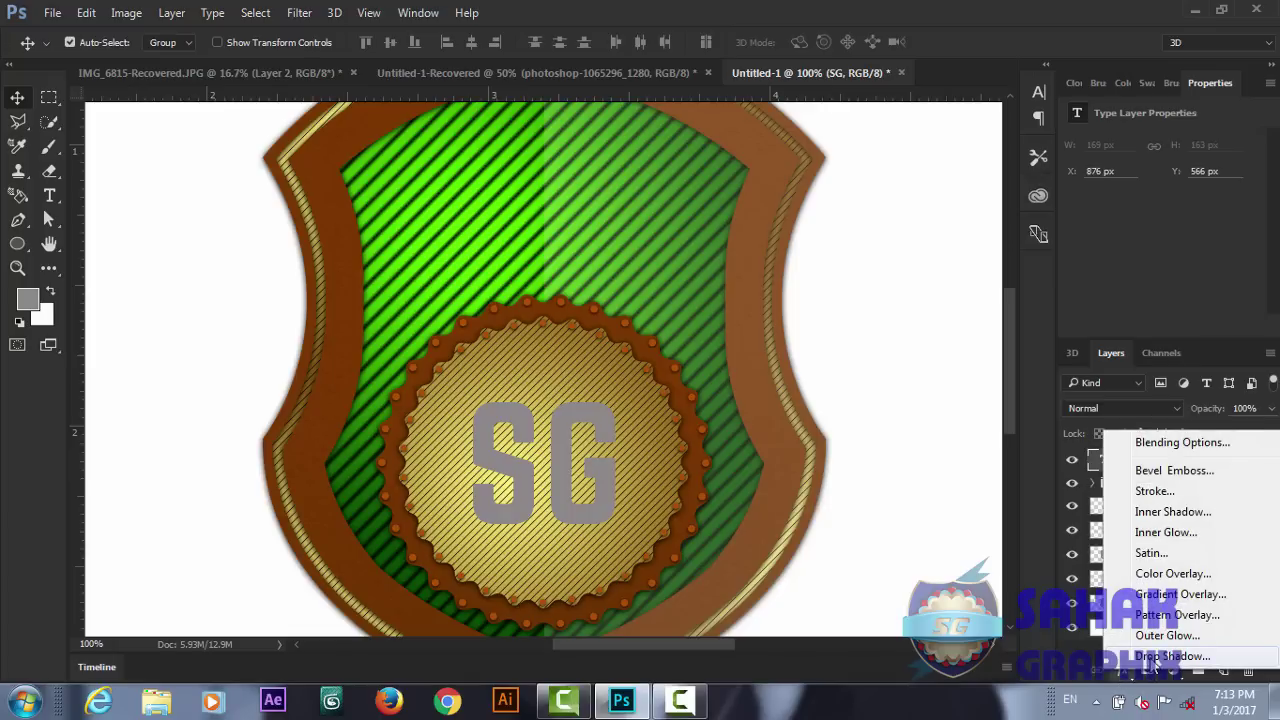
pyautogui.click(1160, 656)
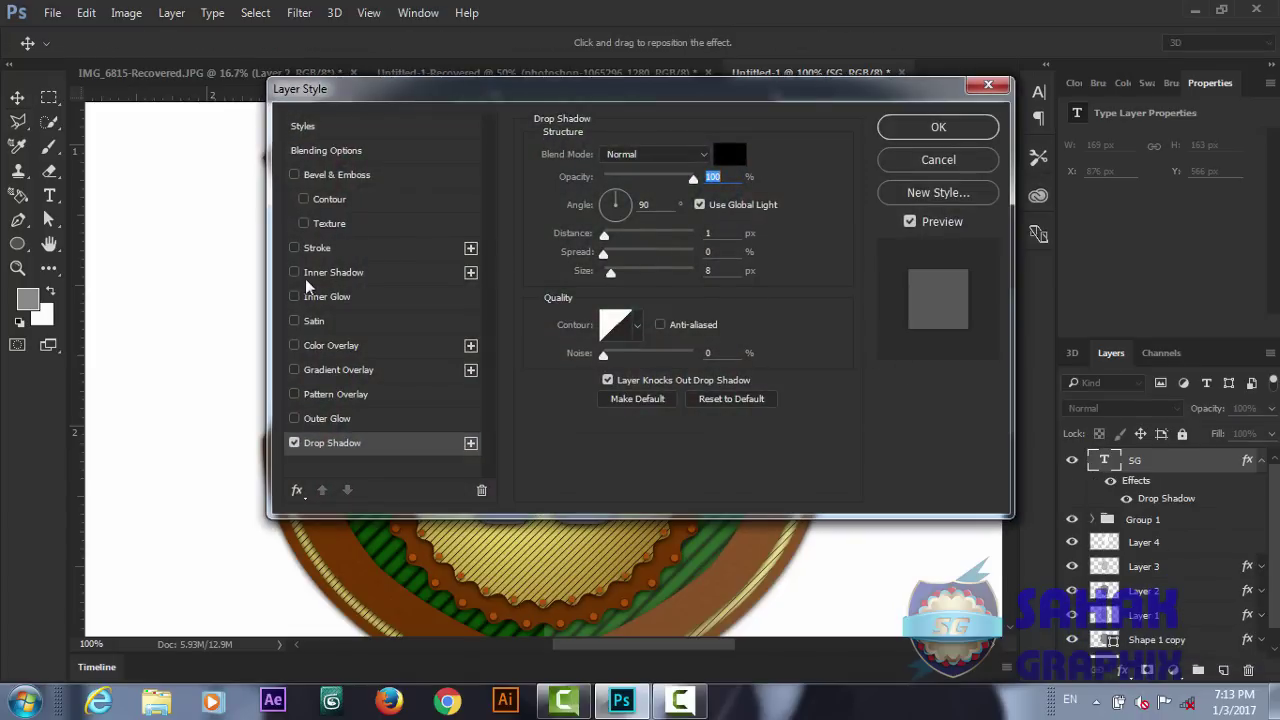
pyautogui.click(294, 272)
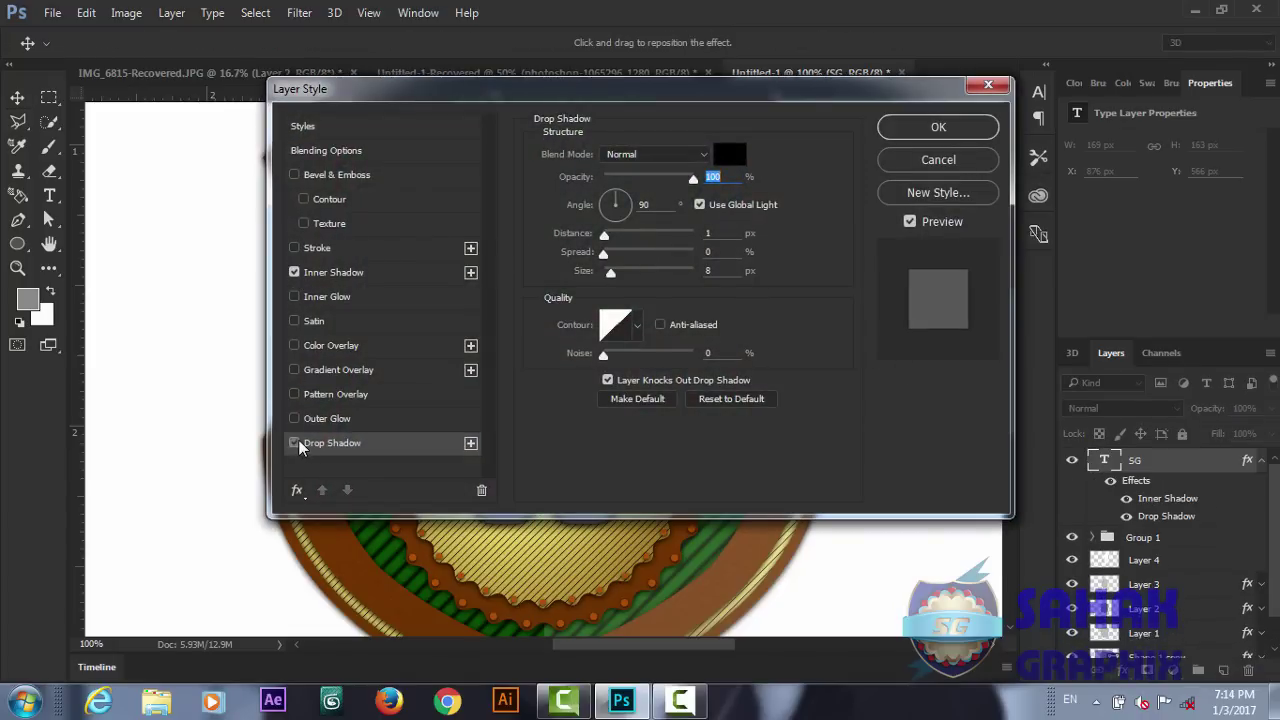
pyautogui.click(294, 443)
pyautogui.click(337, 271)
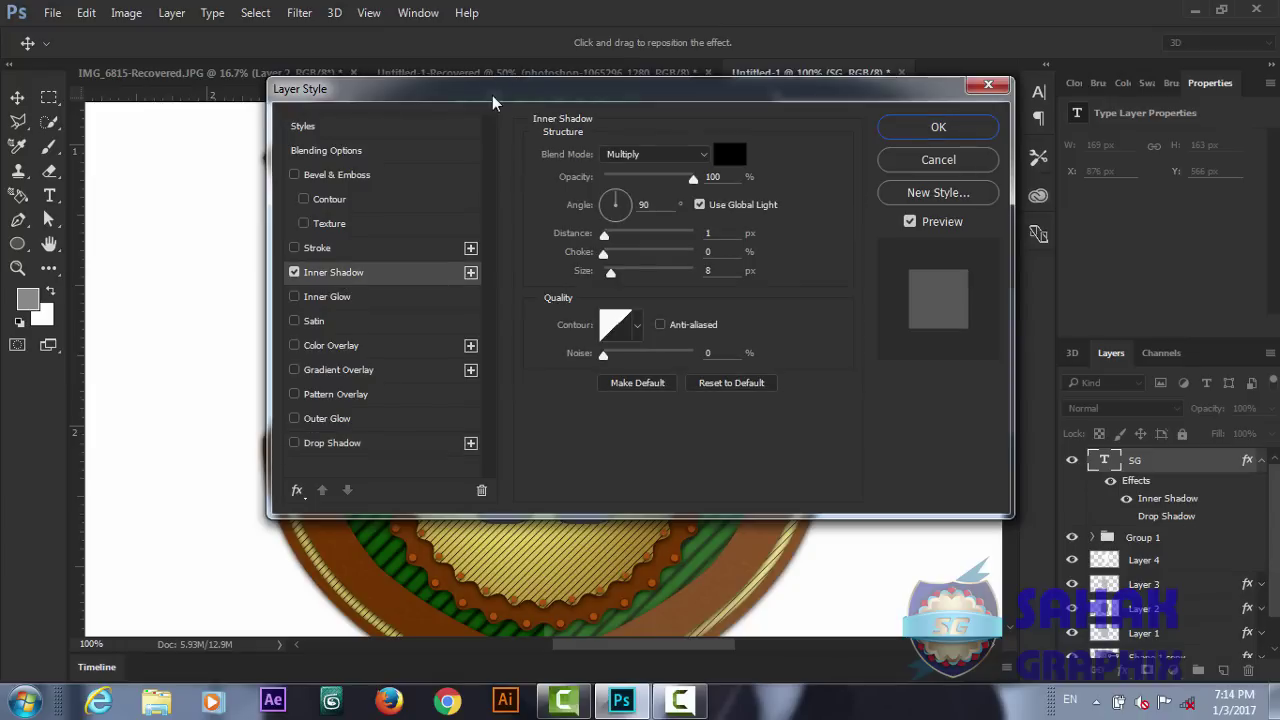
pyautogui.moveTo(531, 97); pyautogui.dragTo(901, 104)
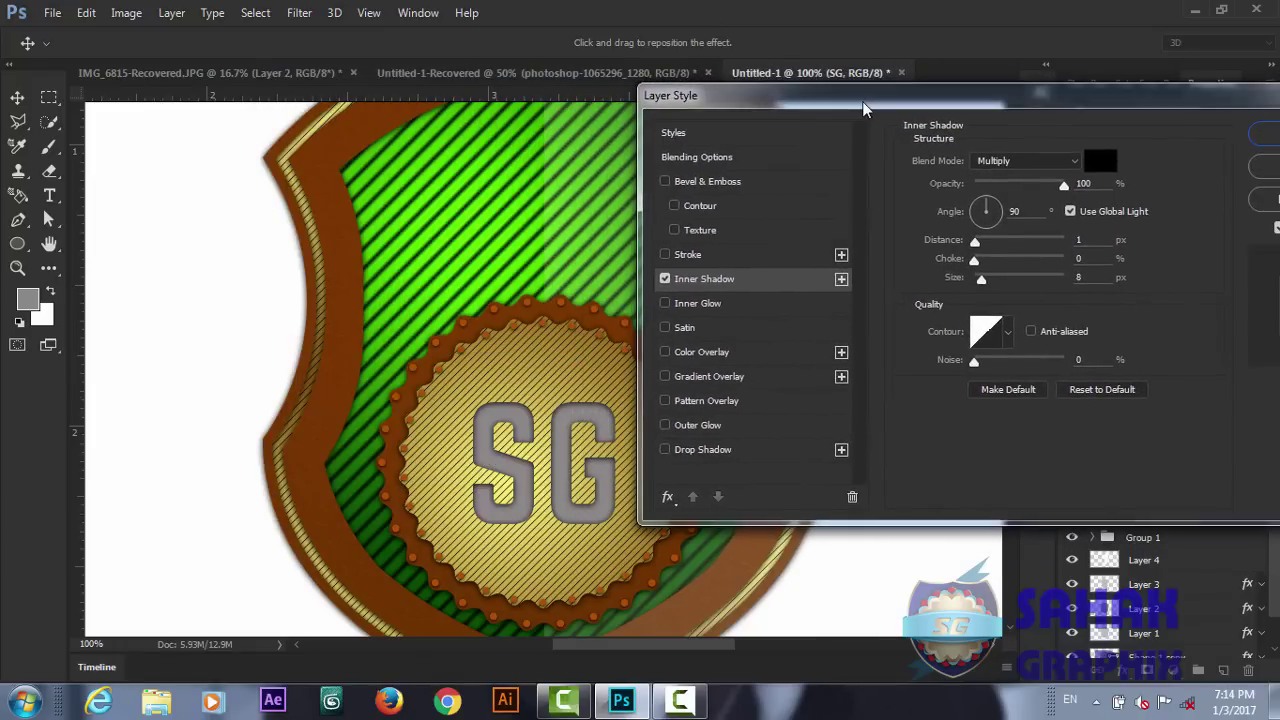
pyautogui.click(665, 376)
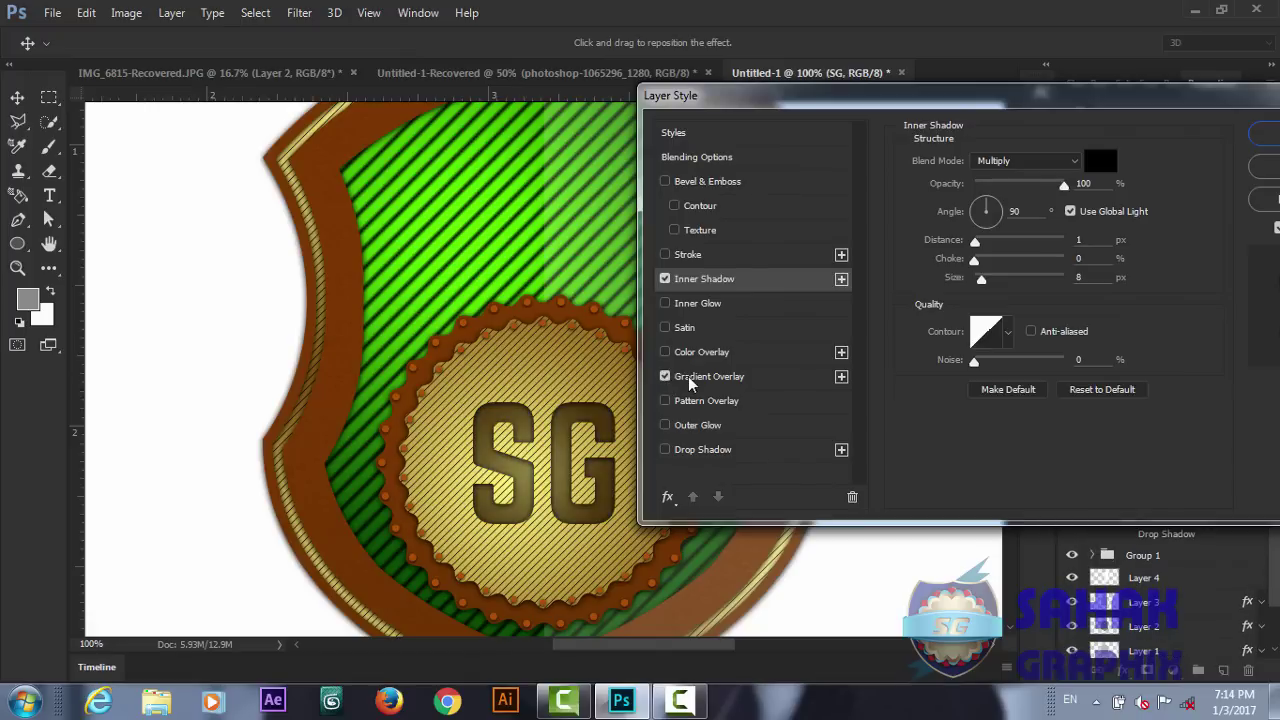
pyautogui.click(688, 376)
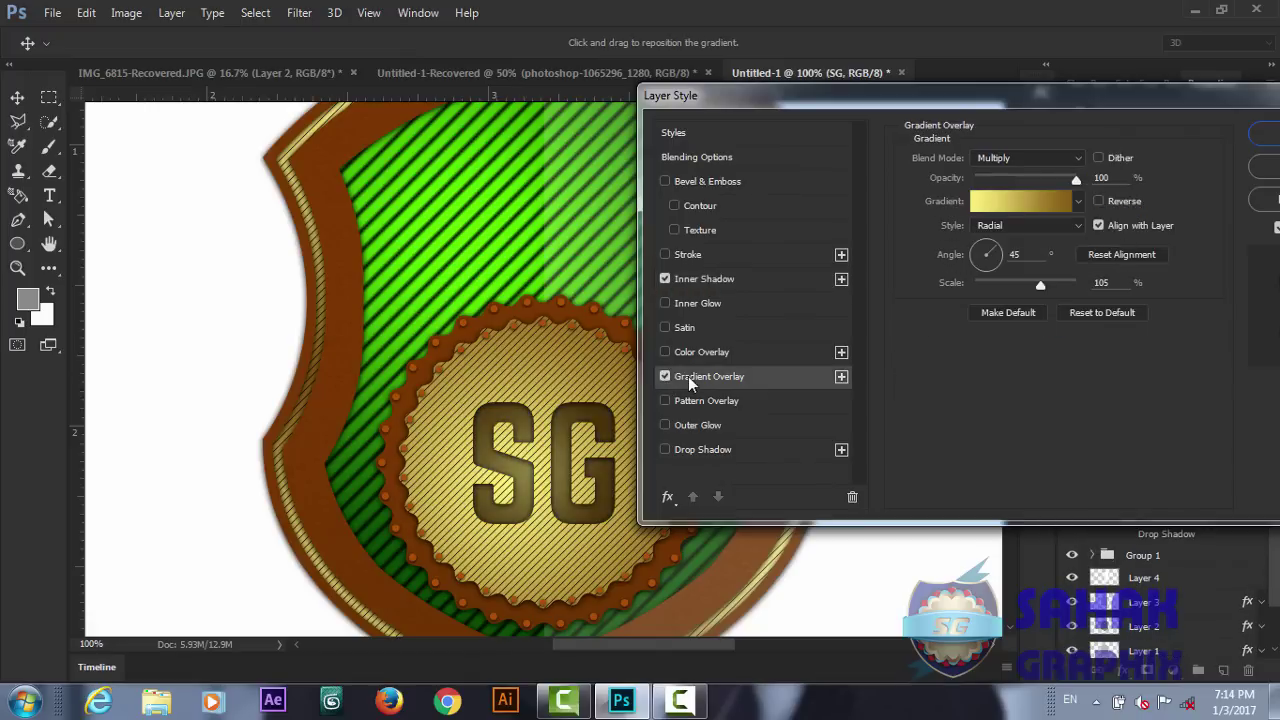
# - Turn the Black, White preset into a brown gradient by sampling shield brown into both stops
pyautogui.click(1078, 203)
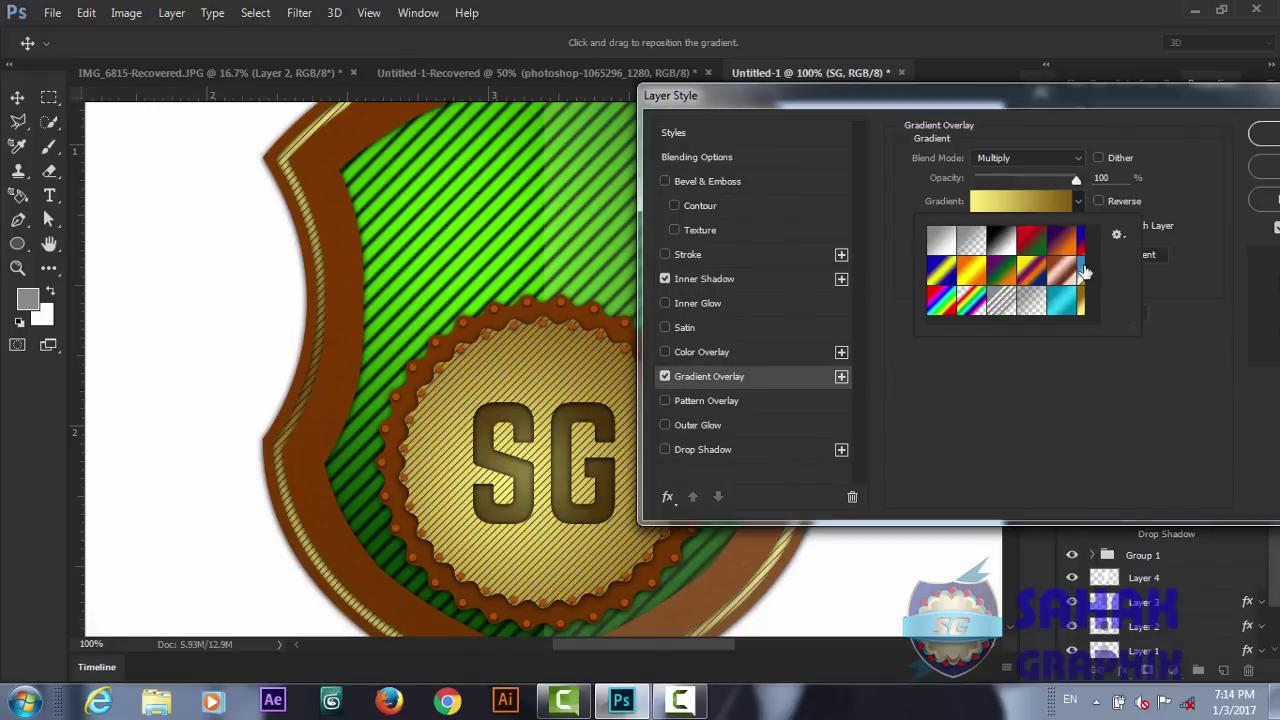
pyautogui.click(1001, 248)
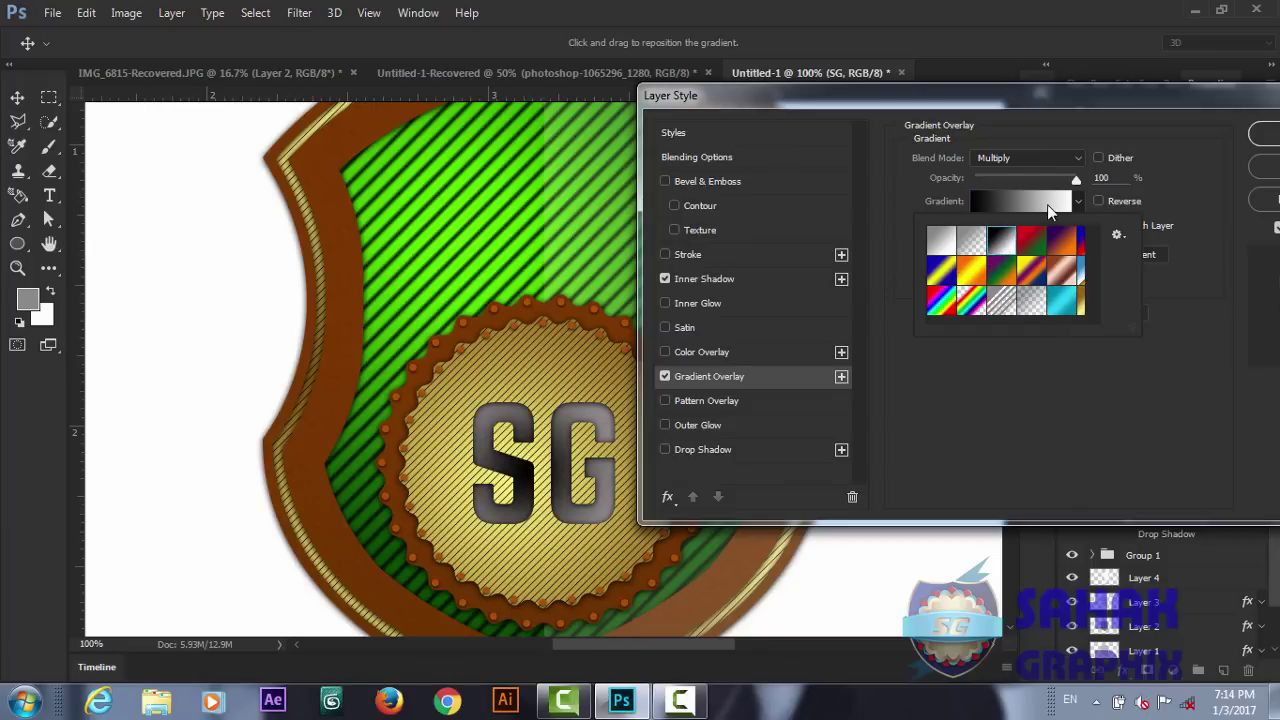
pyautogui.click(1047, 204)
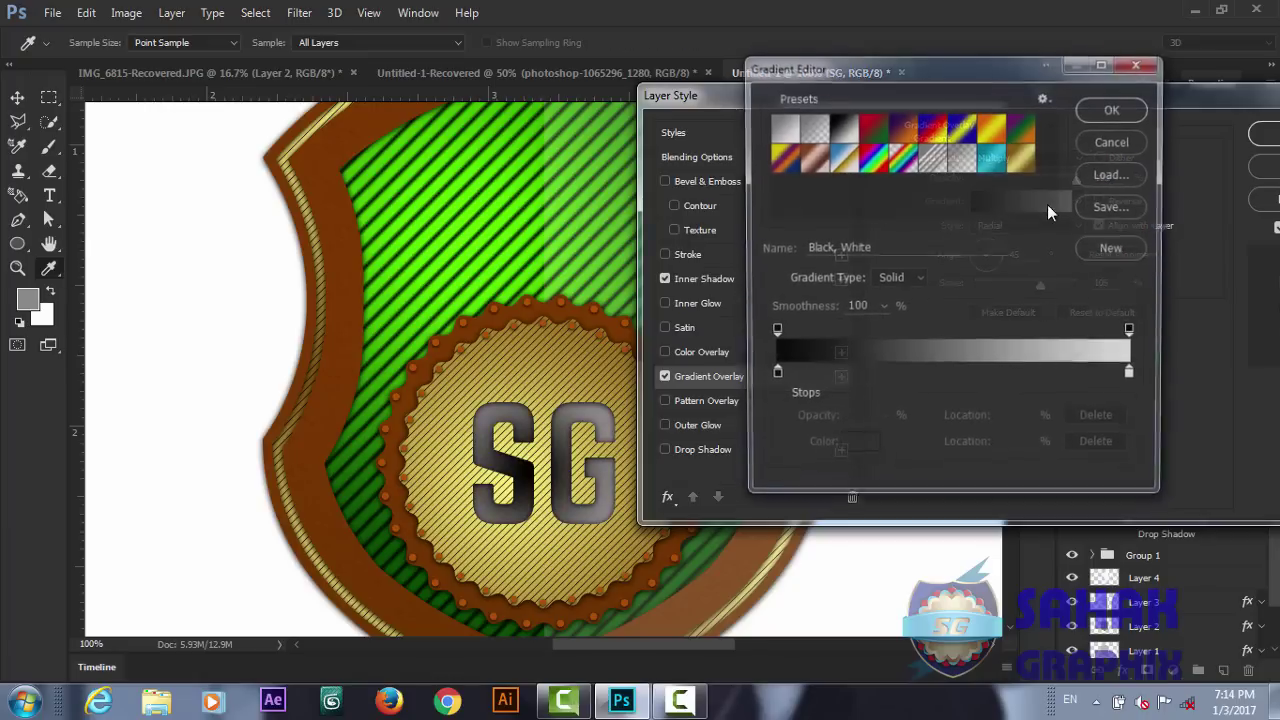
pyautogui.click(775, 375)
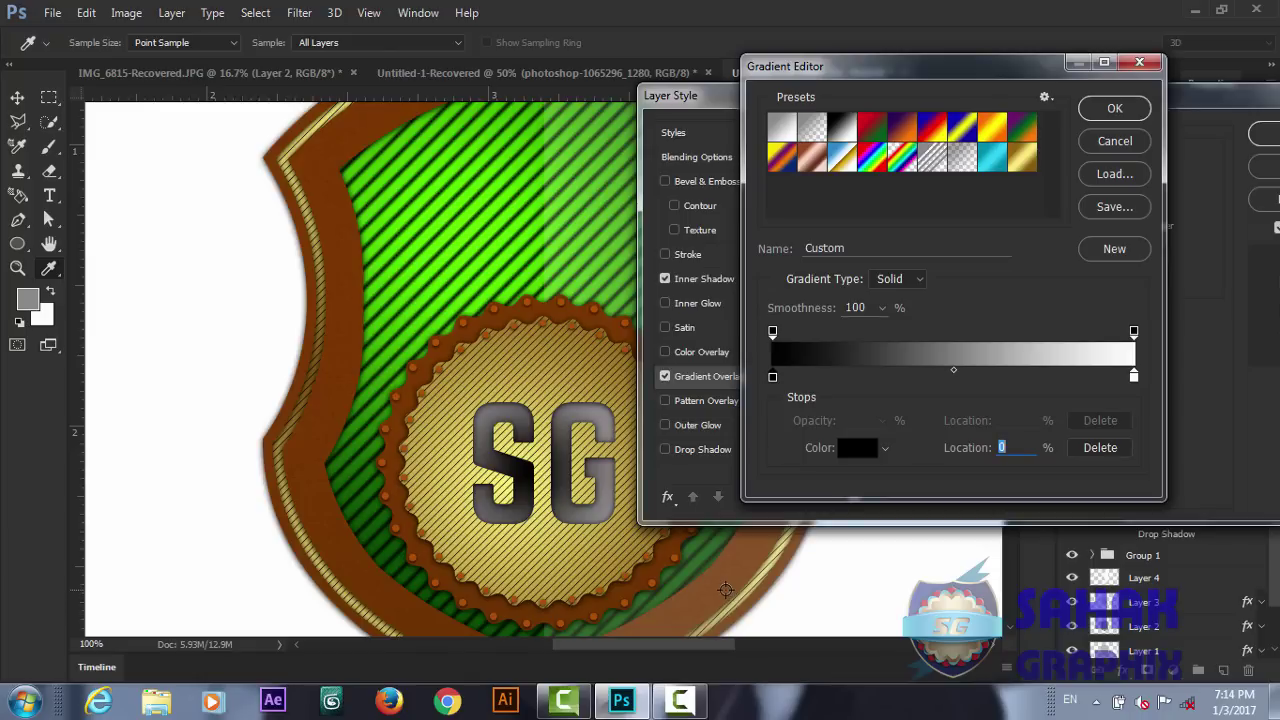
pyautogui.click(726, 590)
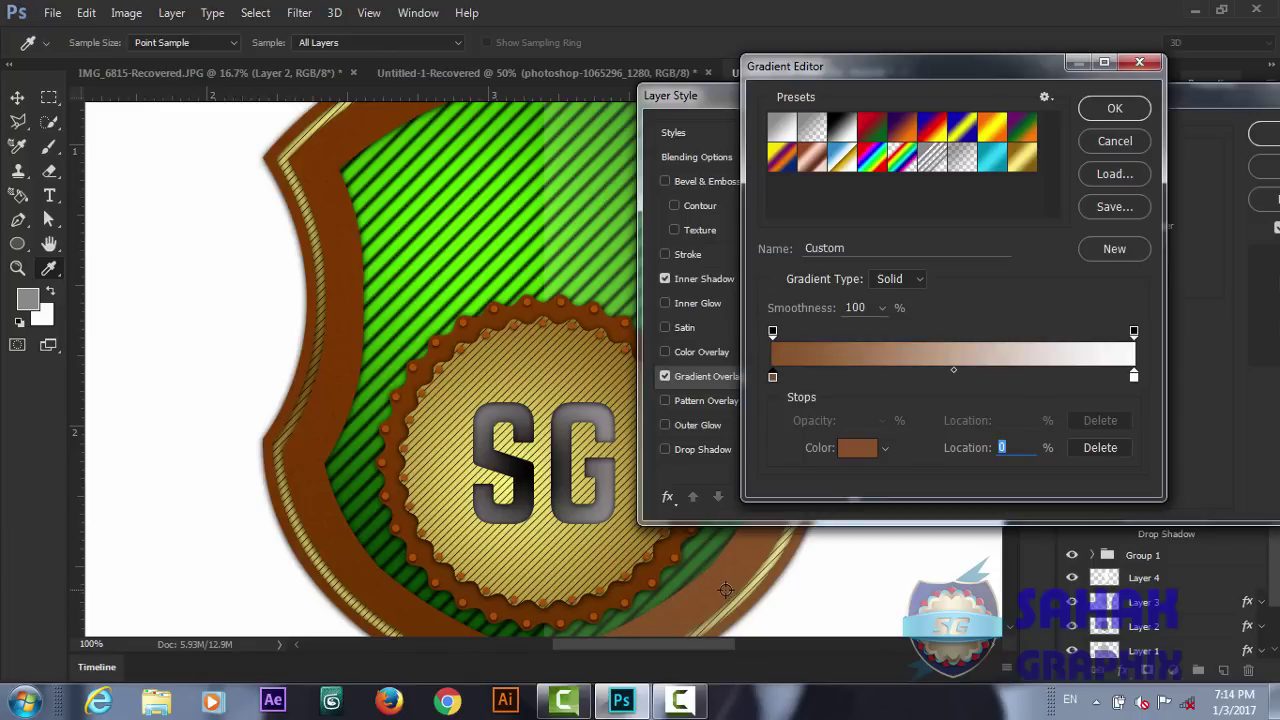
pyautogui.doubleClick(1133, 377)
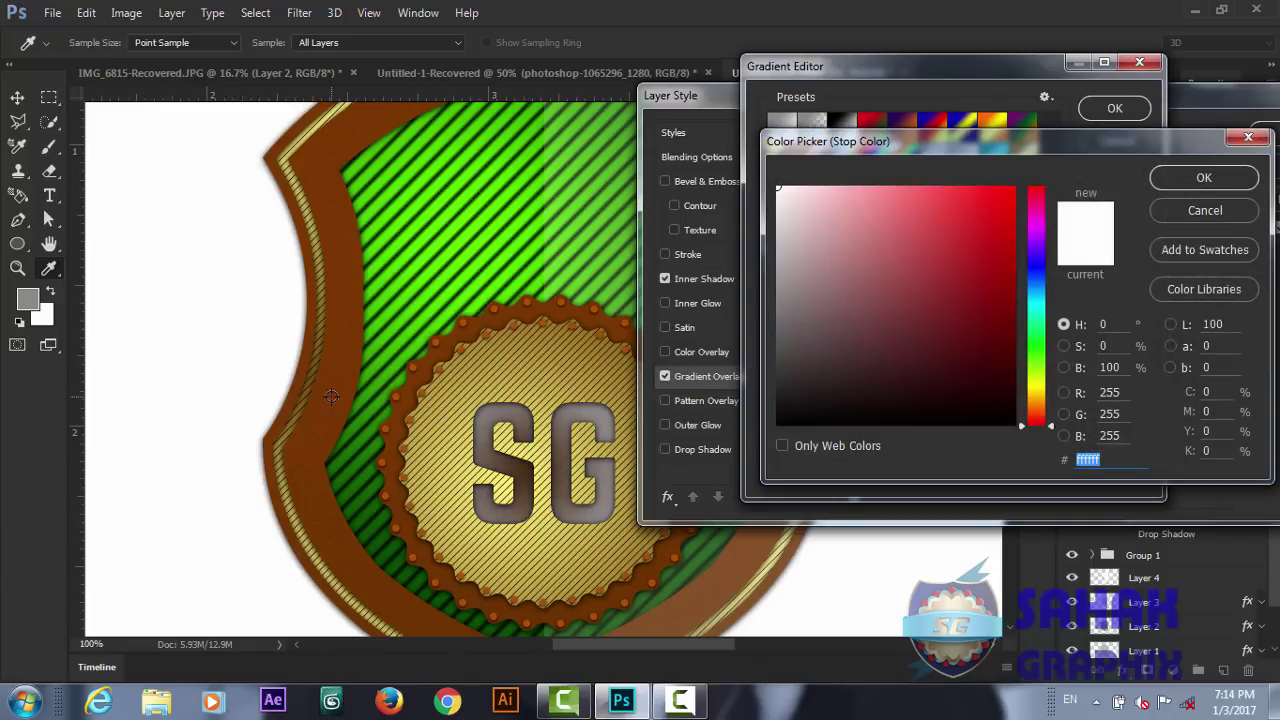
pyautogui.click(331, 397)
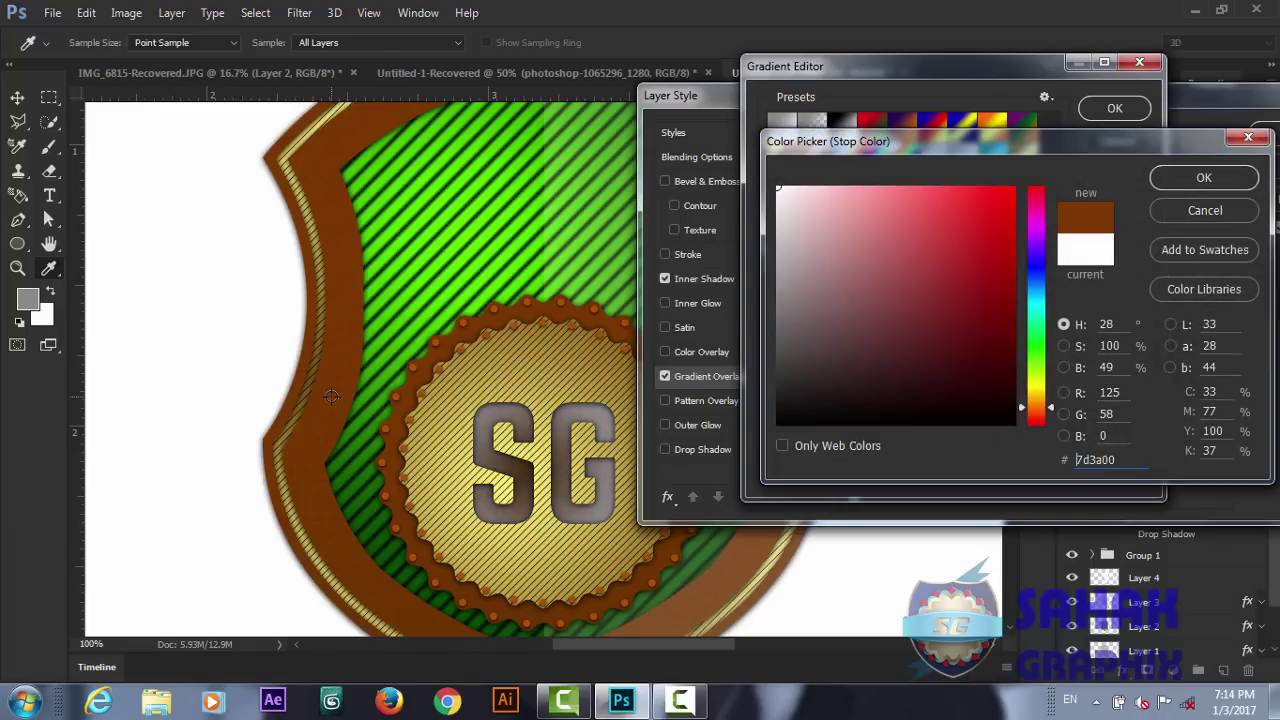
pyautogui.click(1213, 182)
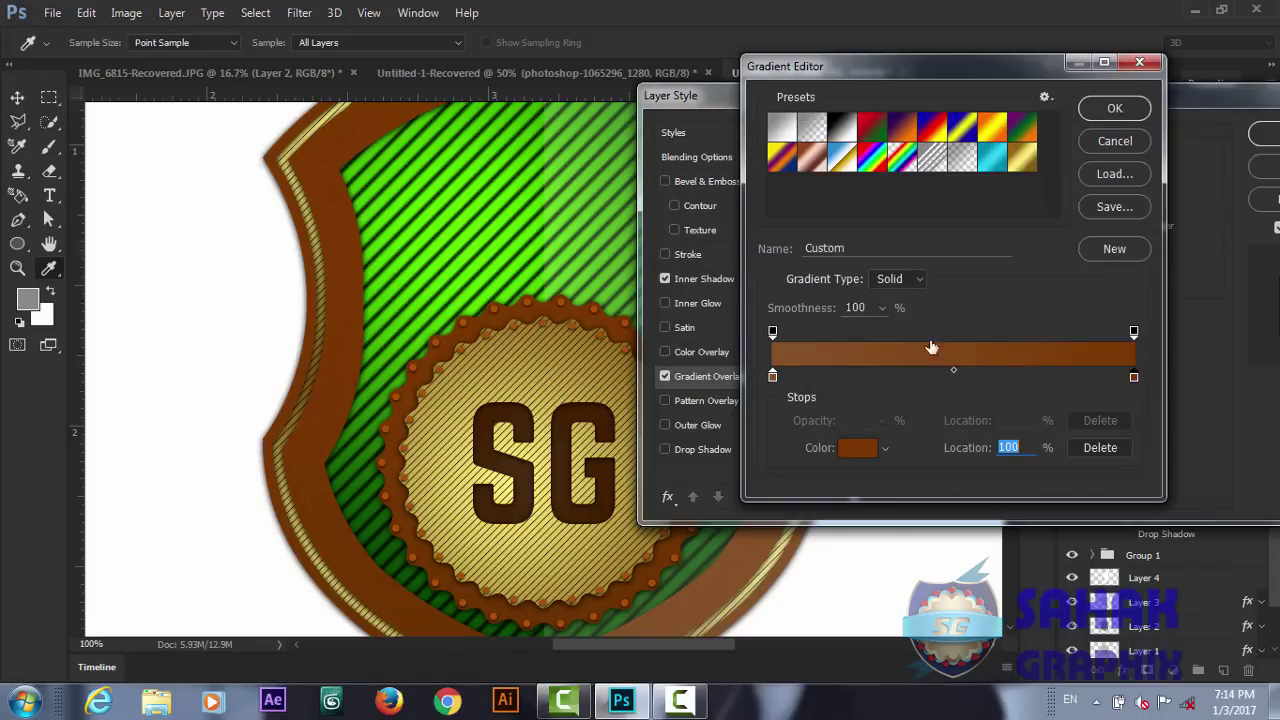
pyautogui.click(1114, 108)
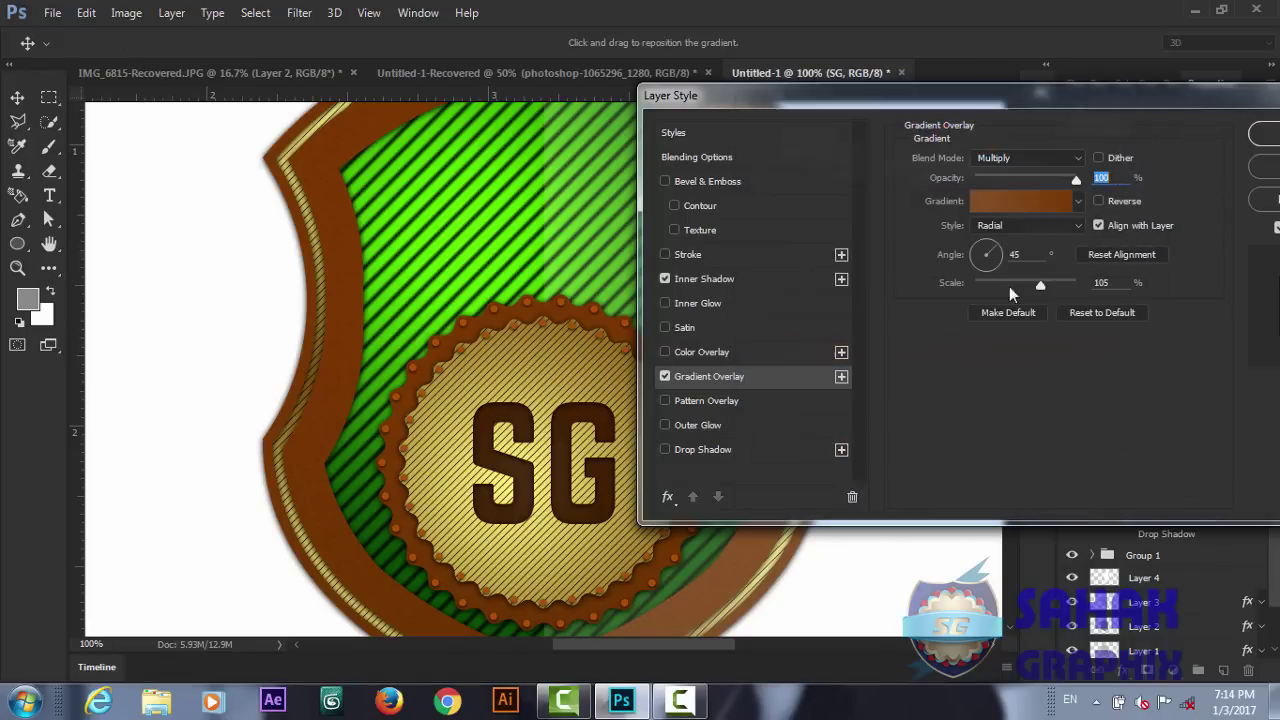
# - Make the overlay linear and reversed, lighten the right stop to #bb5904, and apply
pyautogui.click(1061, 227)
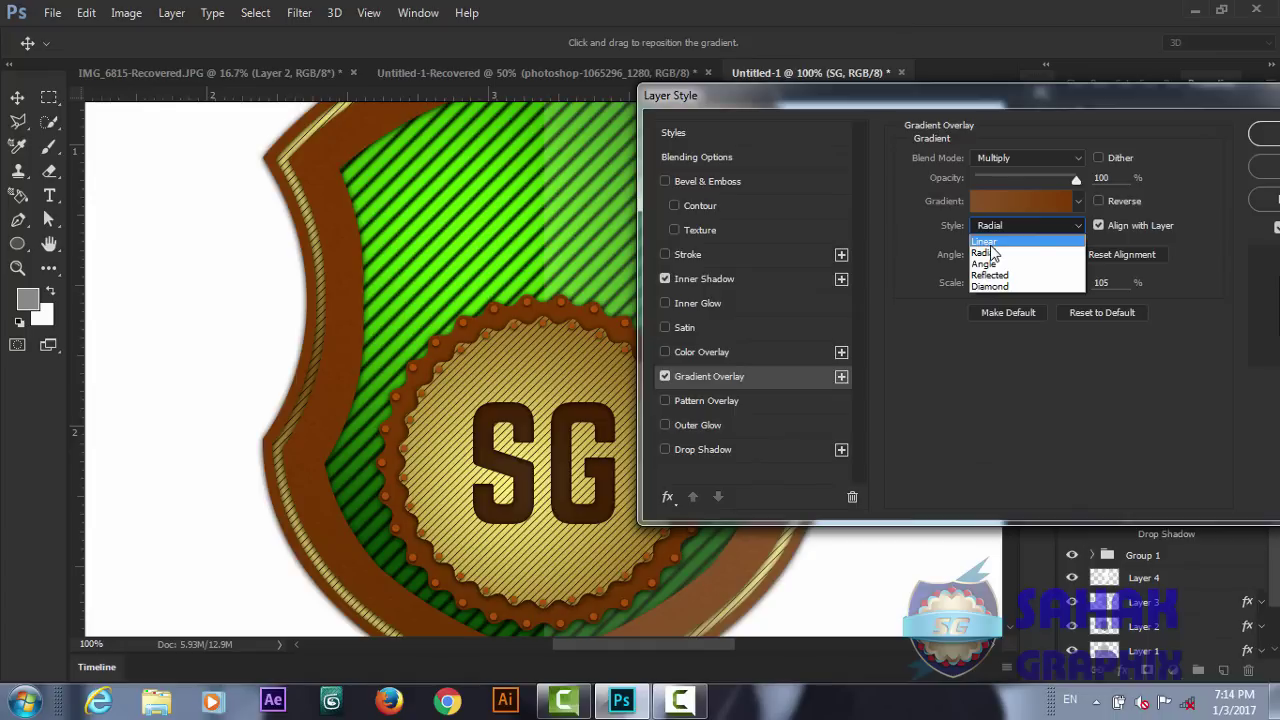
pyautogui.click(990, 244)
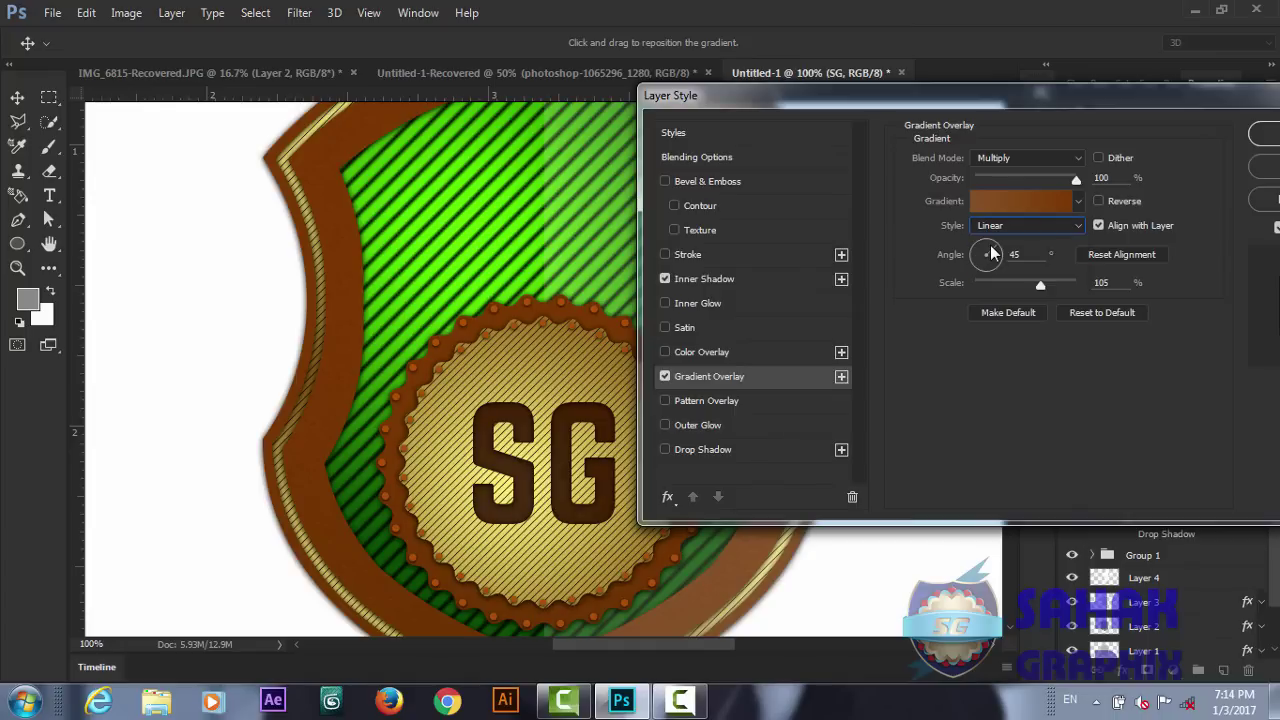
pyautogui.click(1098, 201)
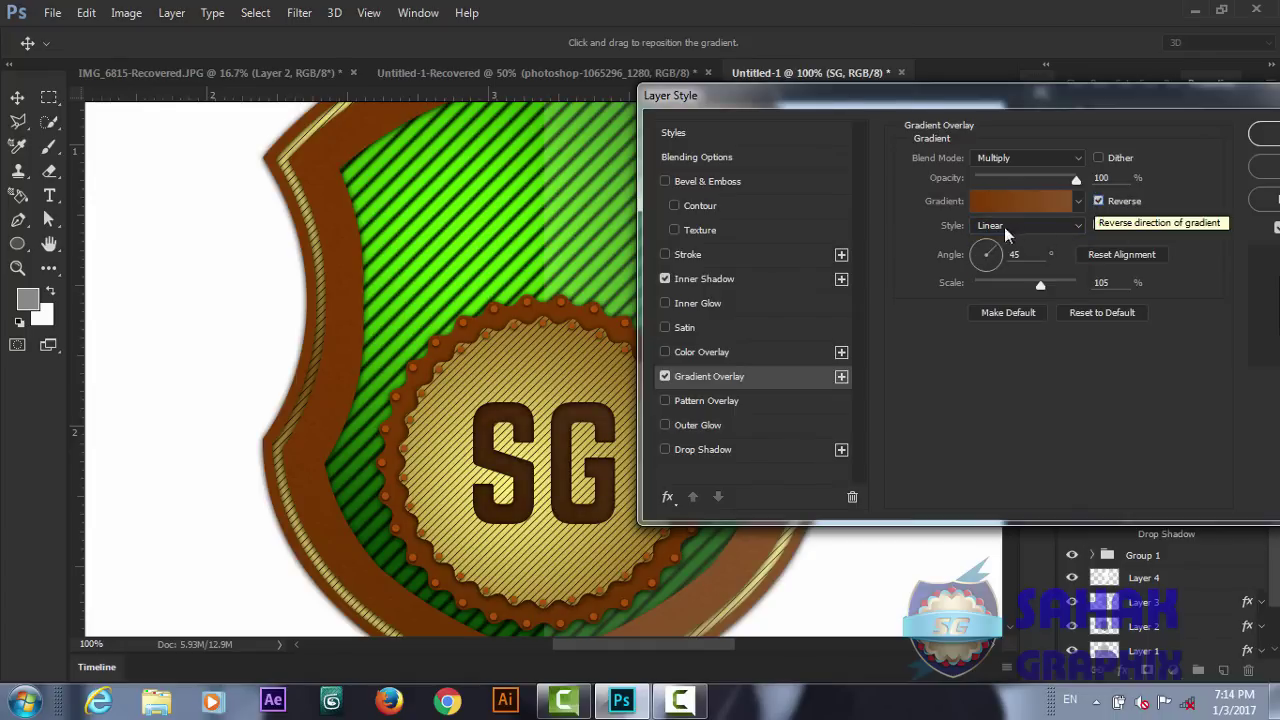
pyautogui.click(1024, 205)
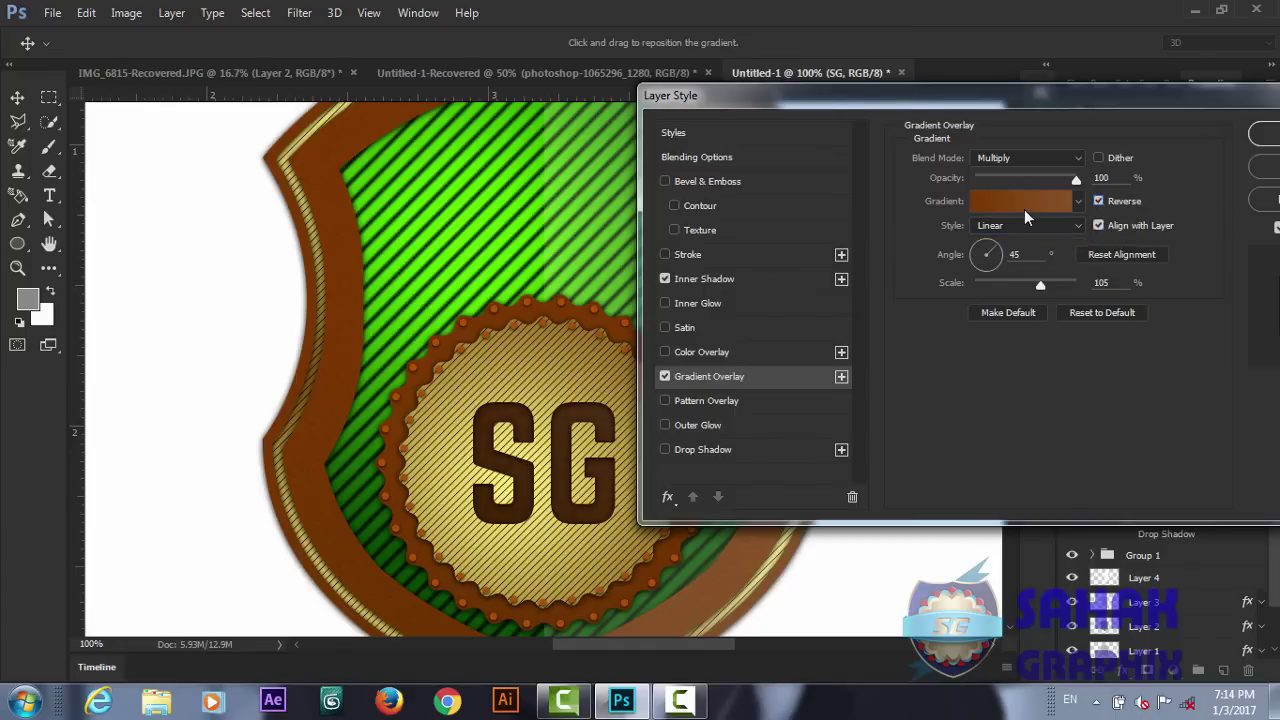
pyautogui.doubleClick(1133, 377)
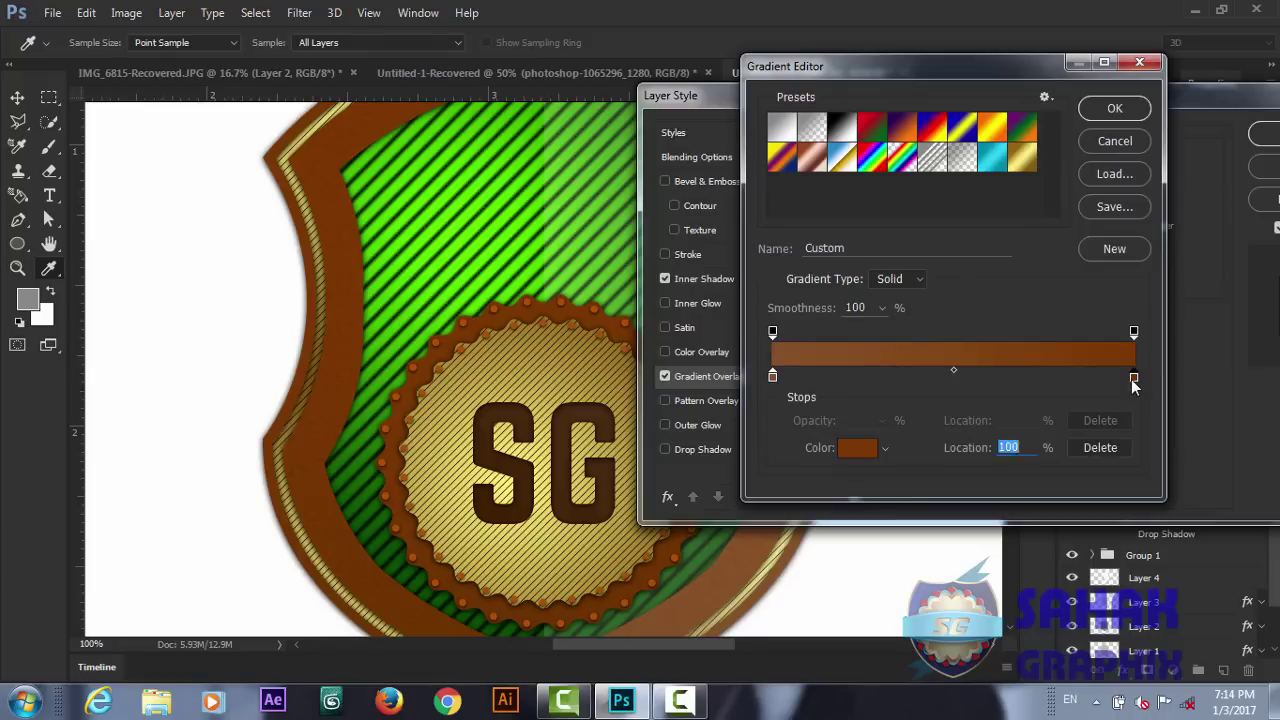
pyautogui.click(1010, 265)
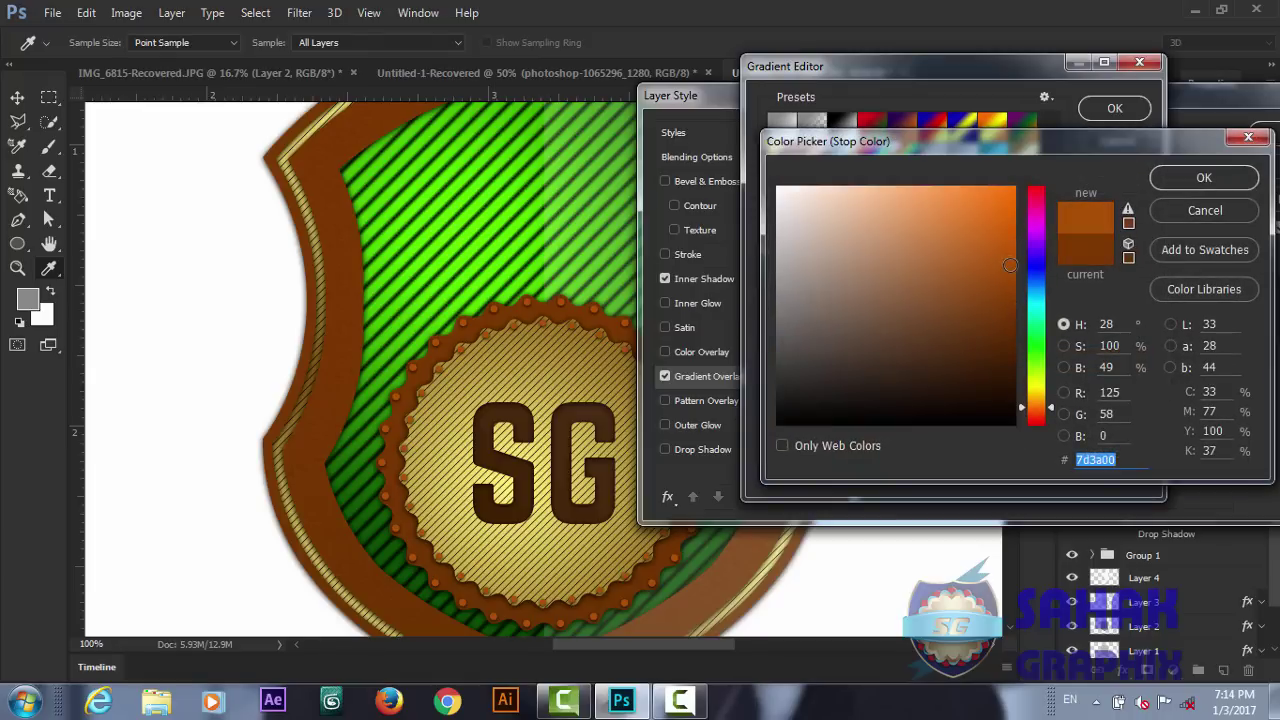
pyautogui.moveTo(1010, 265); pyautogui.dragTo(1011, 250)
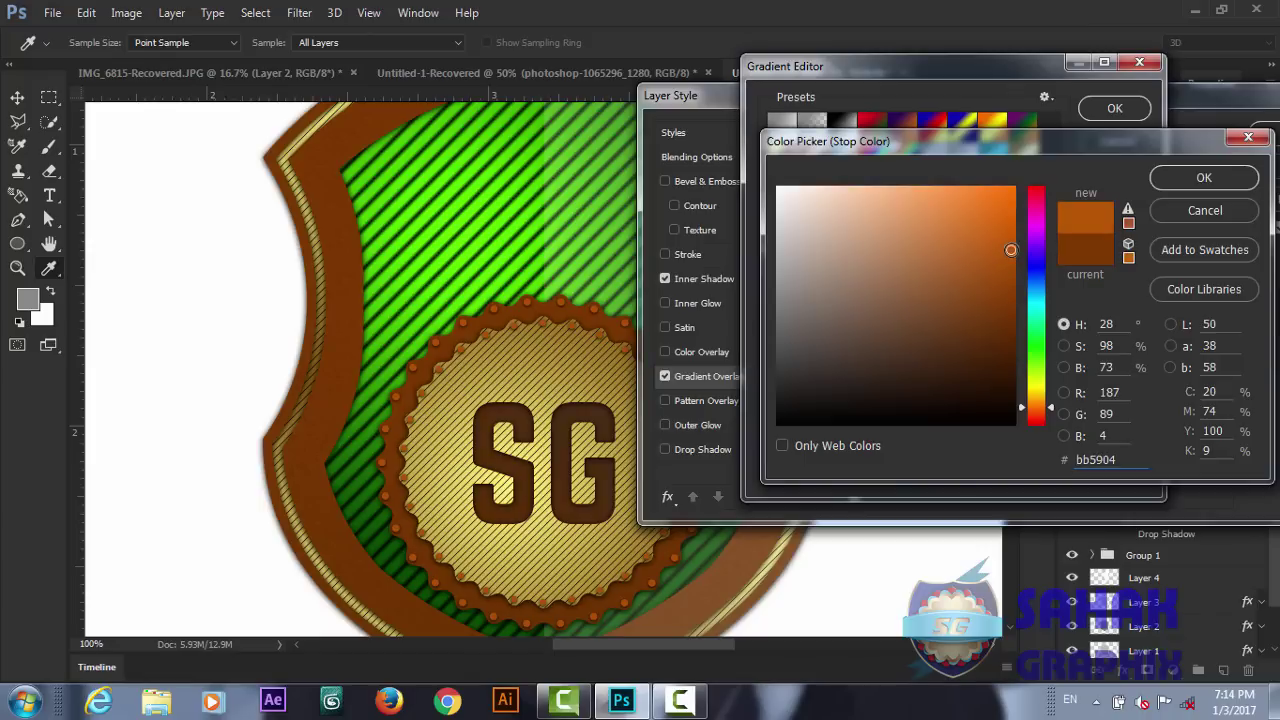
pyautogui.click(1203, 178)
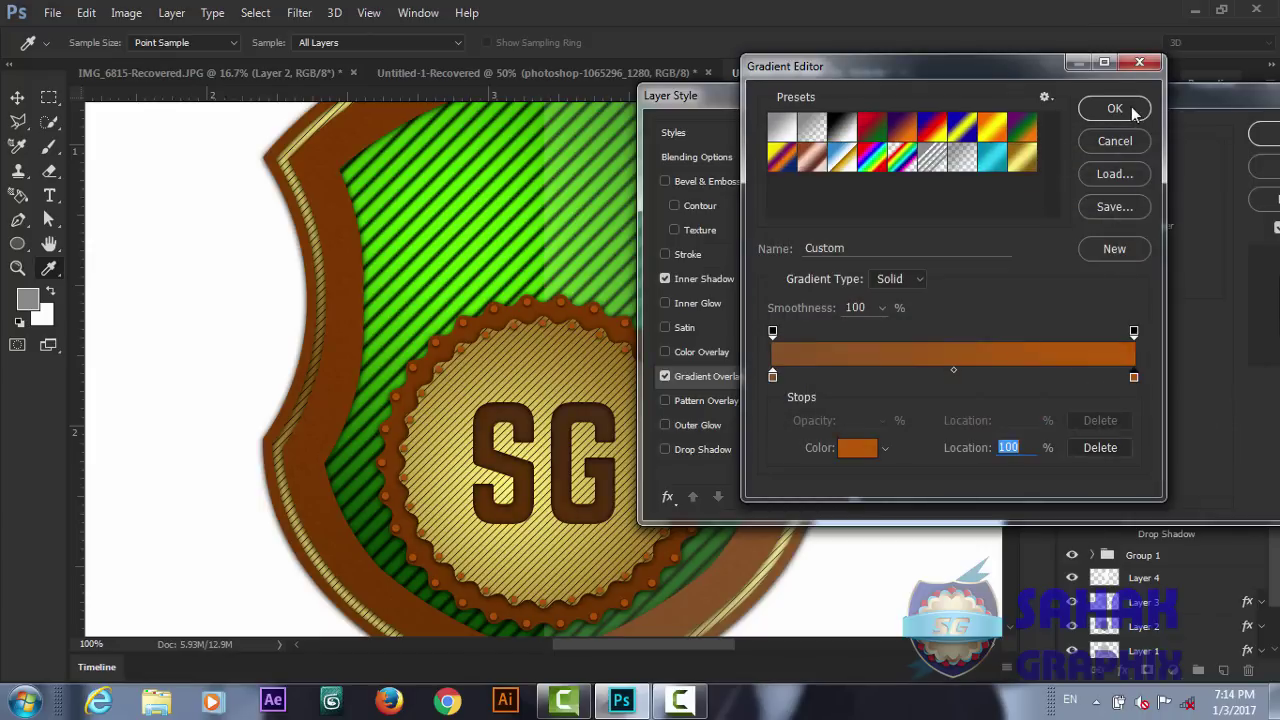
pyautogui.click(1114, 108)
pyautogui.click(1276, 137)
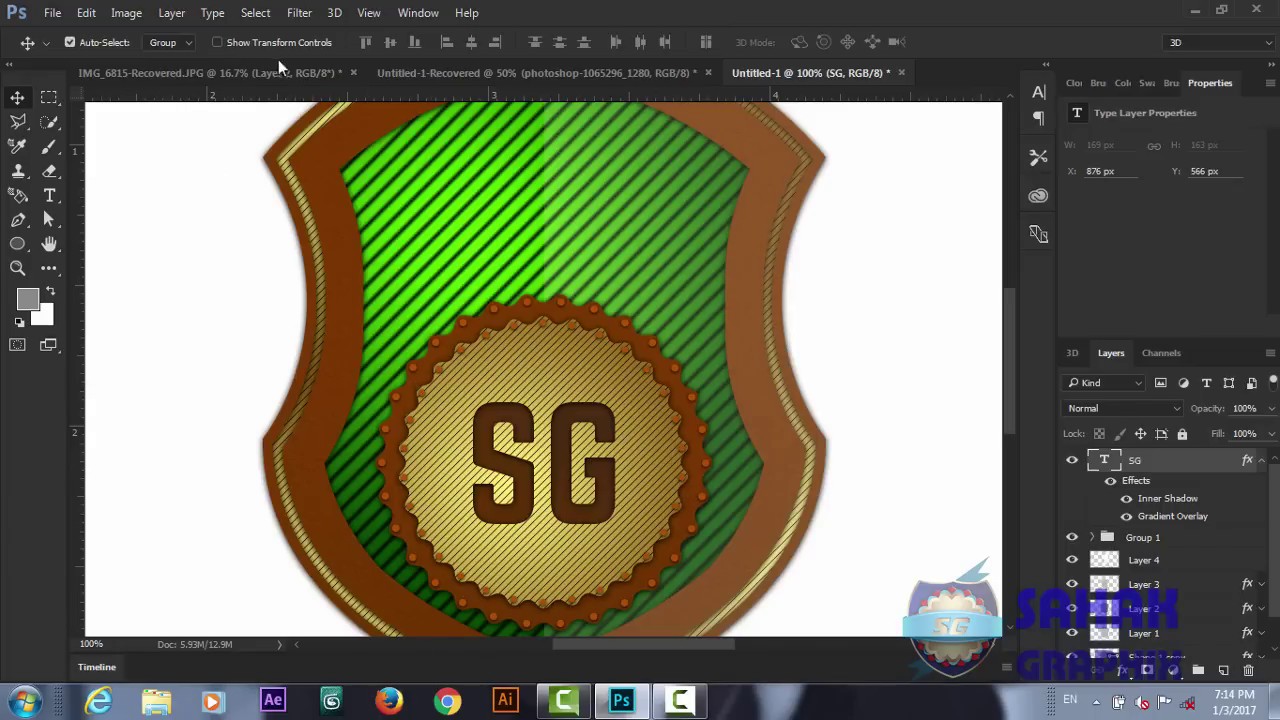
# - Check the reference badge, then draw a 586 × 177 px grey rectangle across the upper shield
pyautogui.click(452, 72)
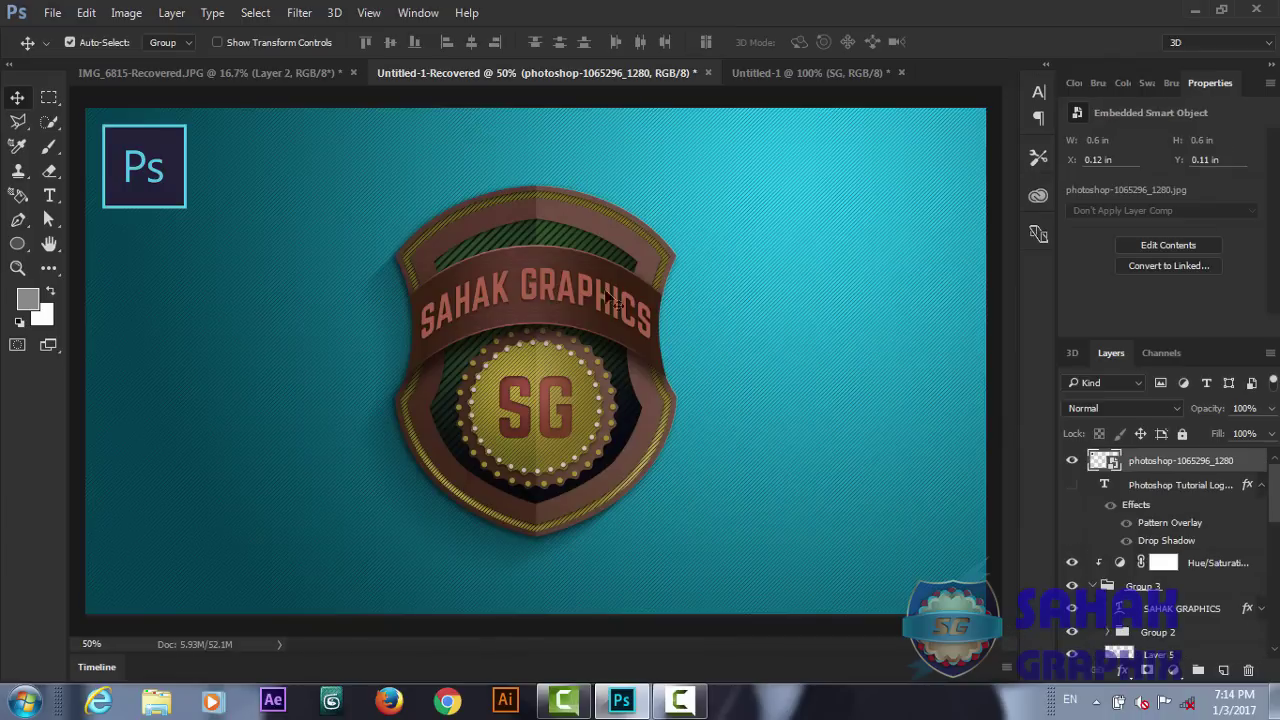
pyautogui.click(740, 76)
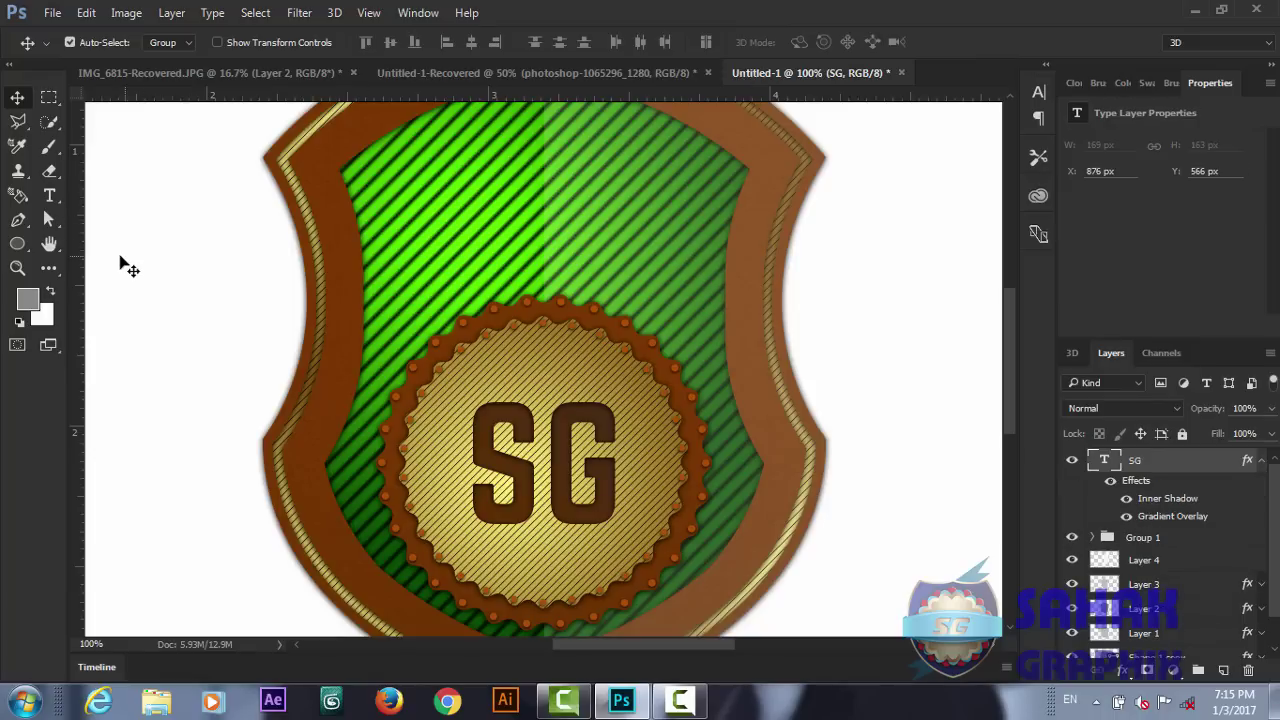
pyautogui.moveTo(17, 243); pyautogui.dragTo(102, 242)
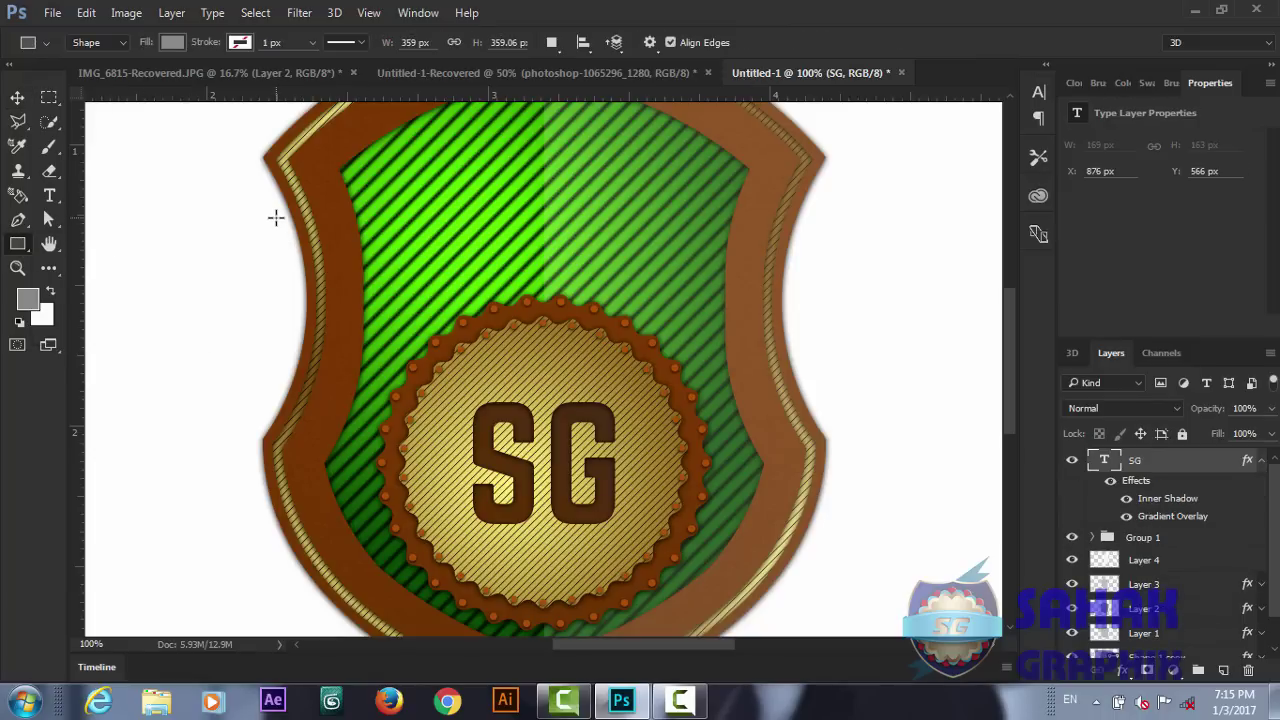
pyautogui.moveTo(276, 218); pyautogui.dragTo(825, 382)
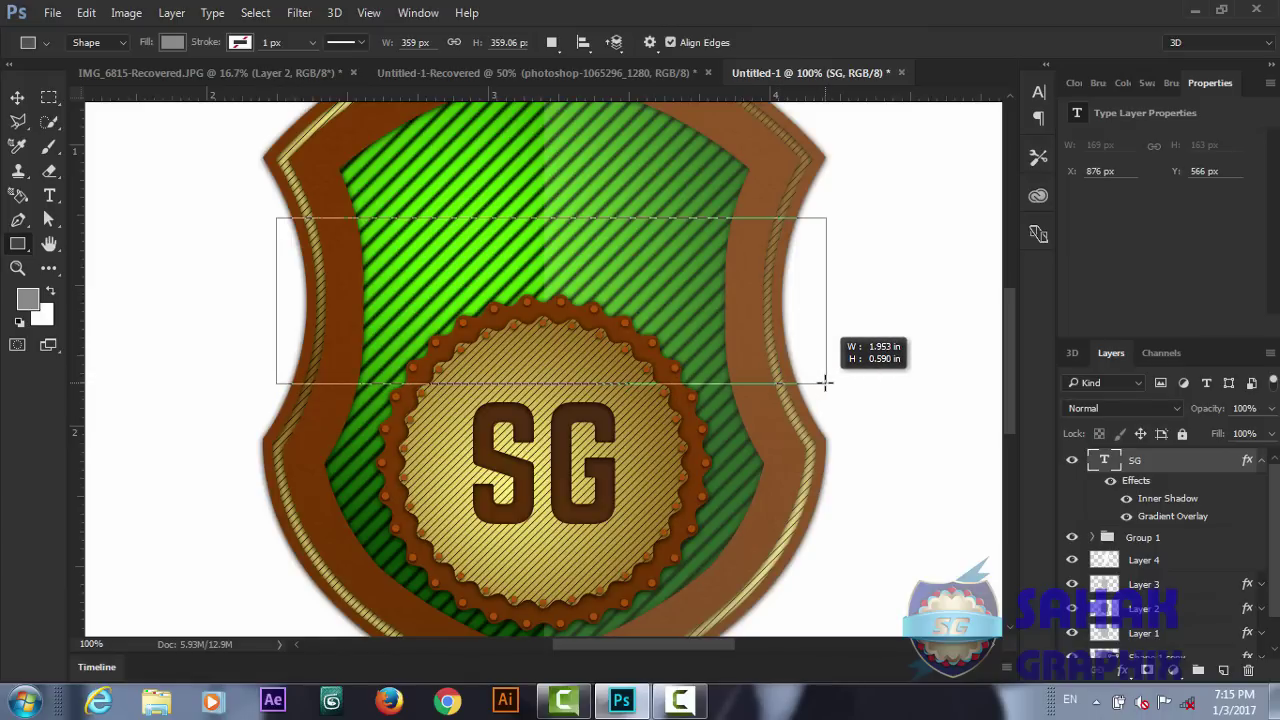
pyautogui.moveTo(825, 382); pyautogui.dragTo(825, 382)
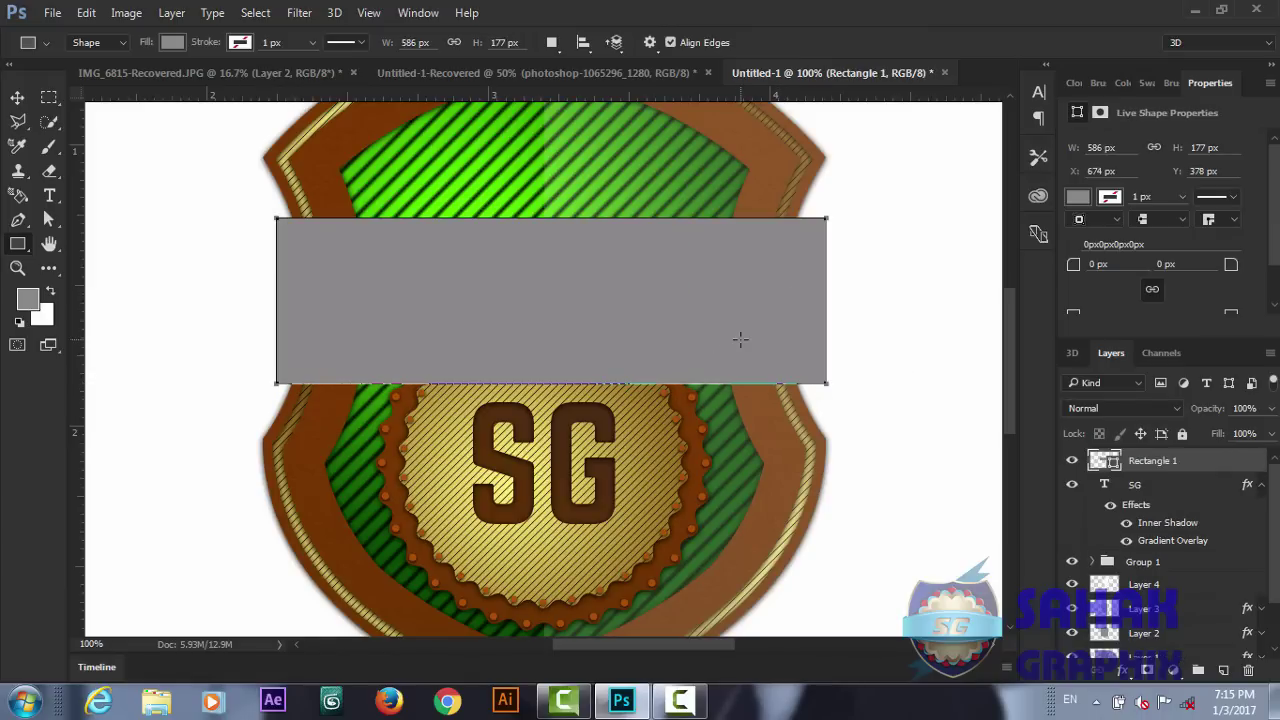
# - Rasterize the rectangle and select everything outside the shield's outline
pyautogui.rightClick(1140, 465)
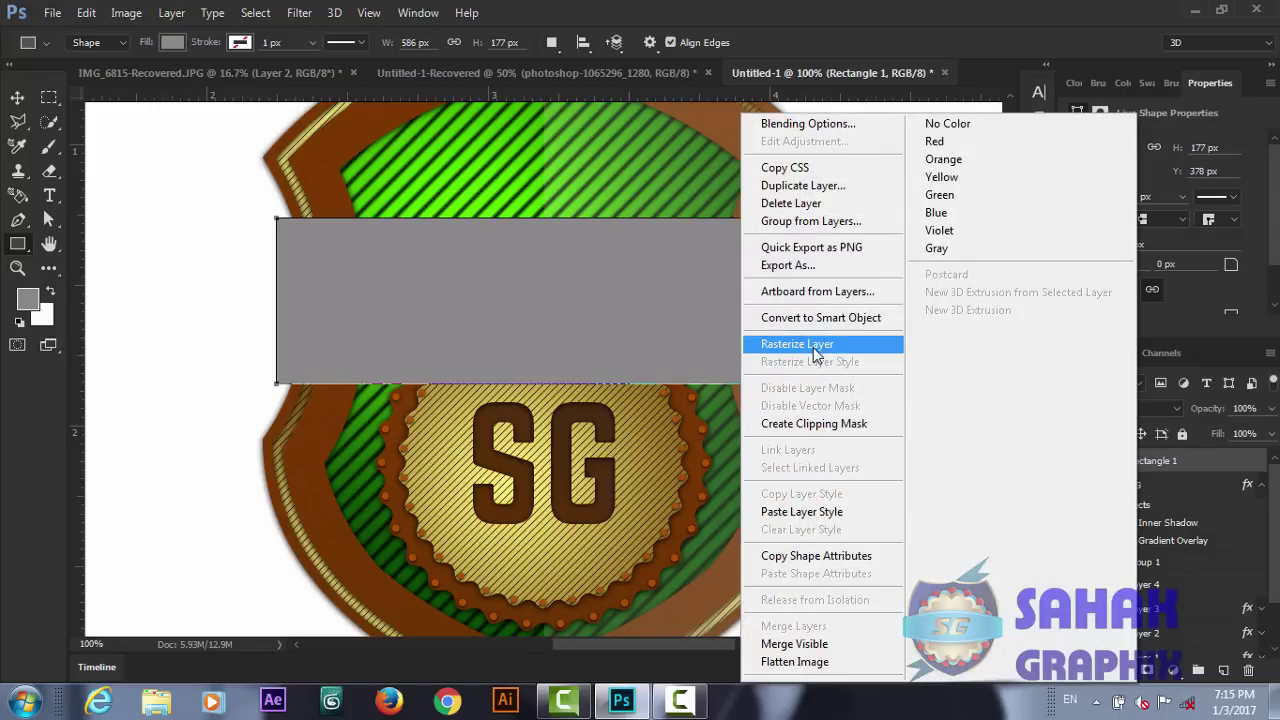
pyautogui.click(813, 347)
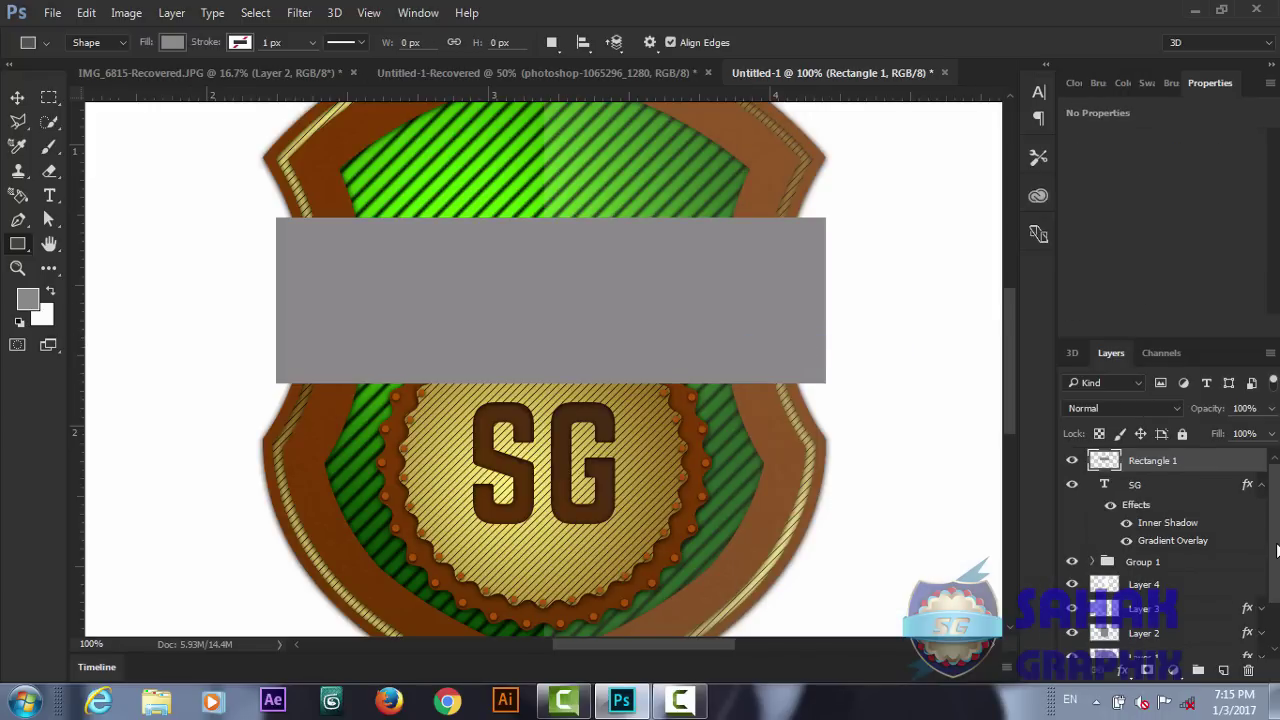
pyautogui.scroll(-2, 1277, 549)
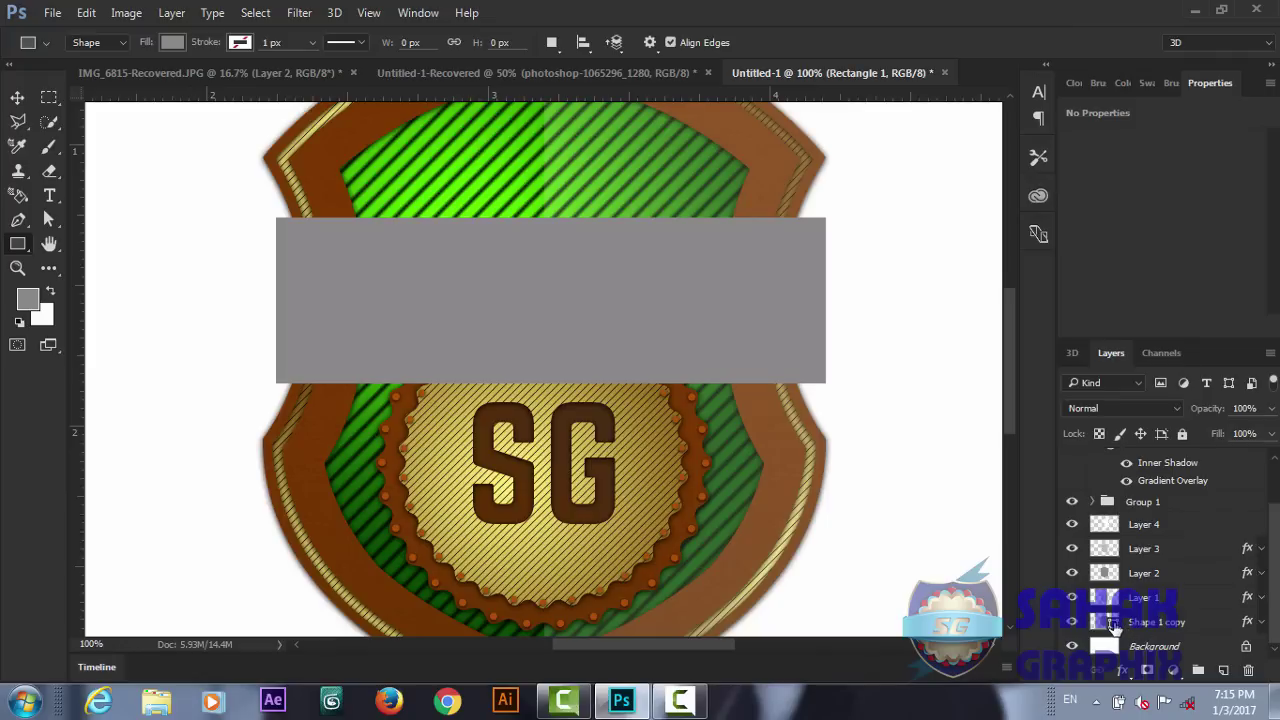
pyautogui.keyDown('ctrl'); pyautogui.click(1104, 622); pyautogui.keyUp('ctrl')
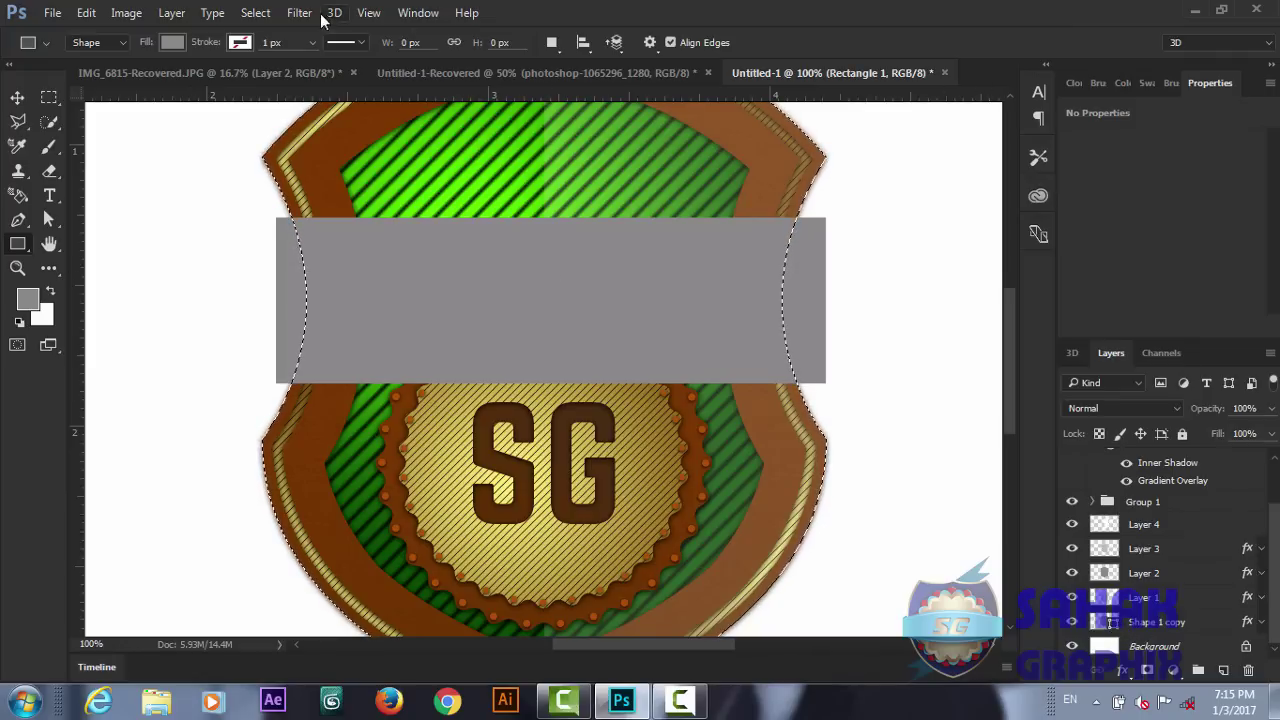
pyautogui.click(255, 12)
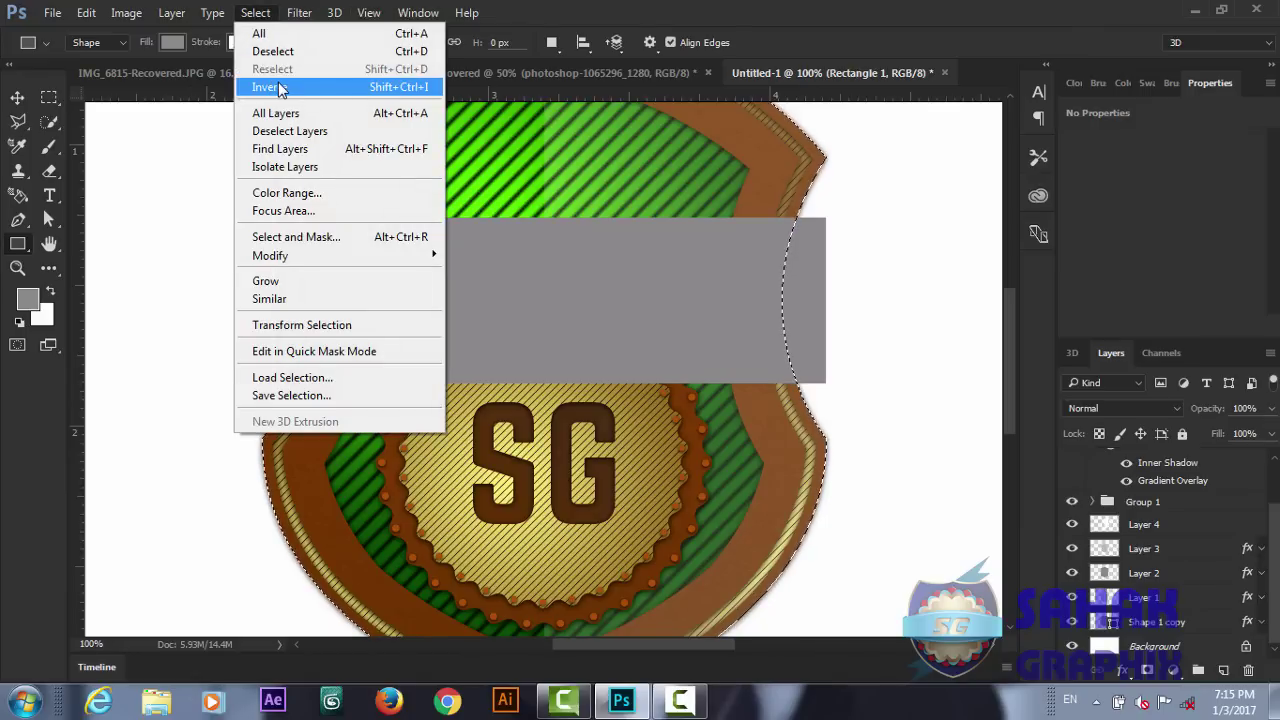
pyautogui.click(906, 310)
# - Delete the rectangle's overflow outside the shield and clear the selection
pyautogui.hotkey('ctrl', 'shift', 'i')
pyautogui.press('Delete')
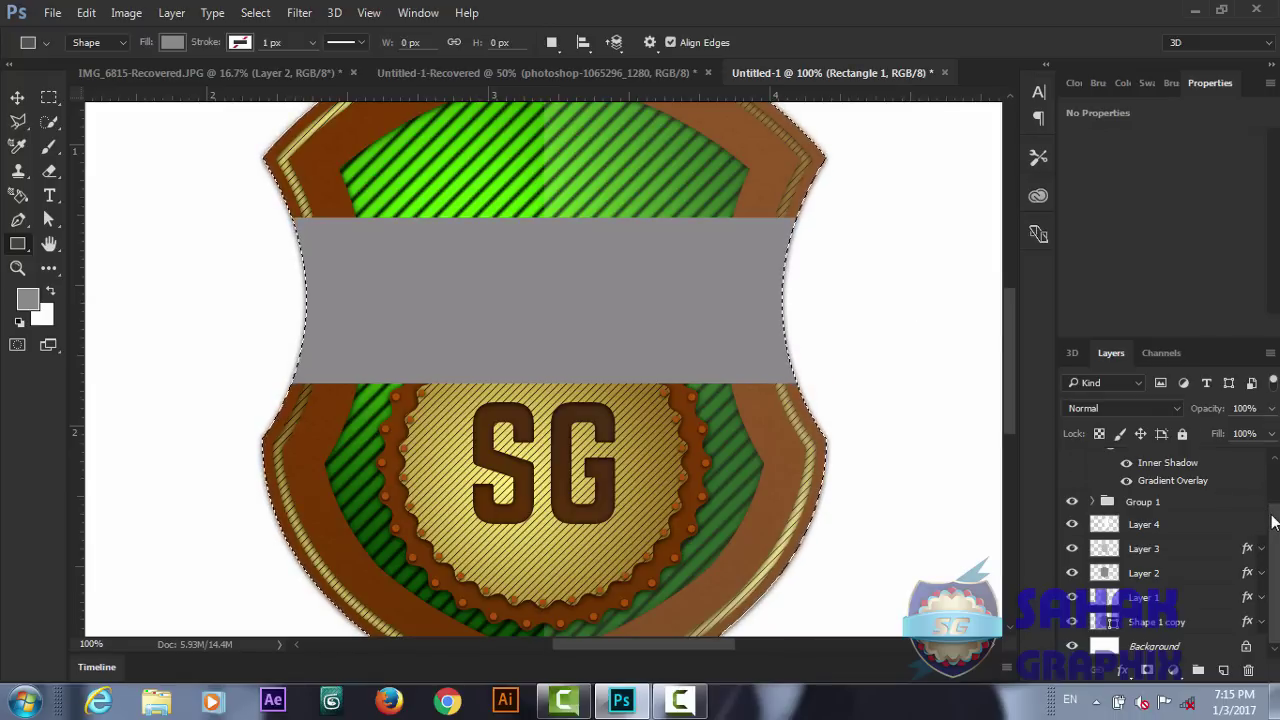
pyautogui.scroll(2, 1274, 485)
pyautogui.scroll(1, 1274, 485)
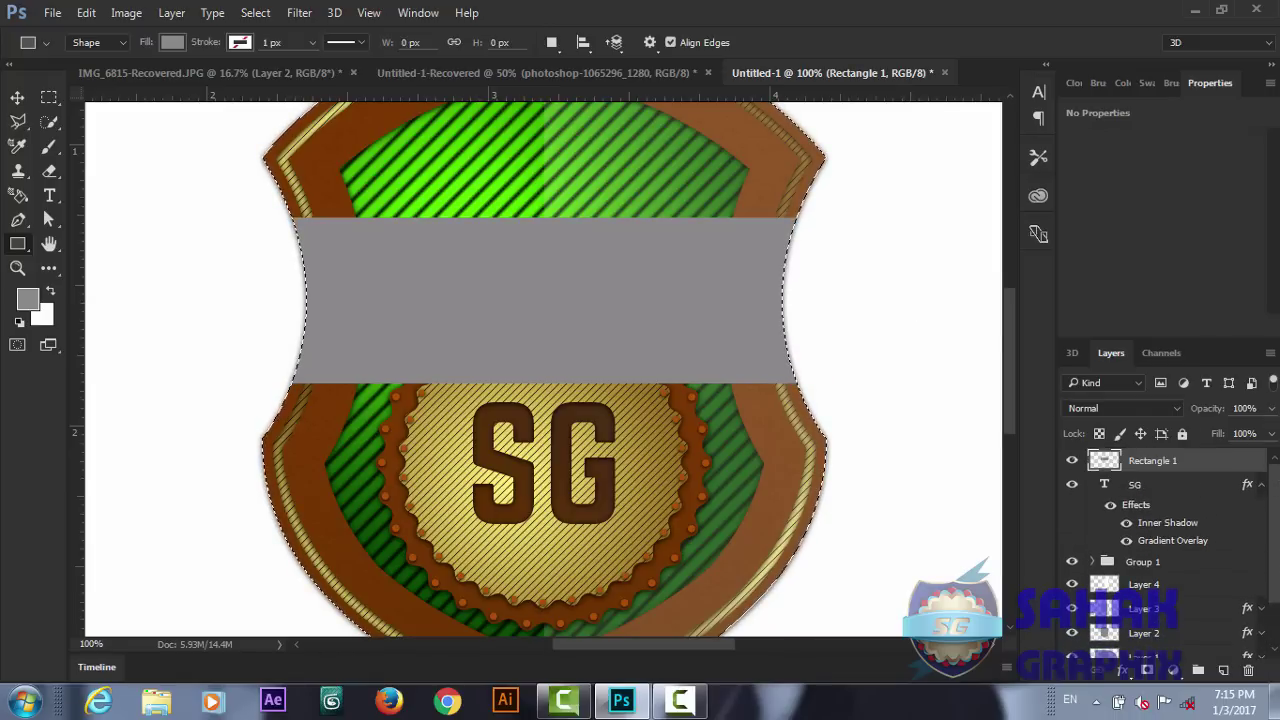
pyautogui.click(1262, 484)
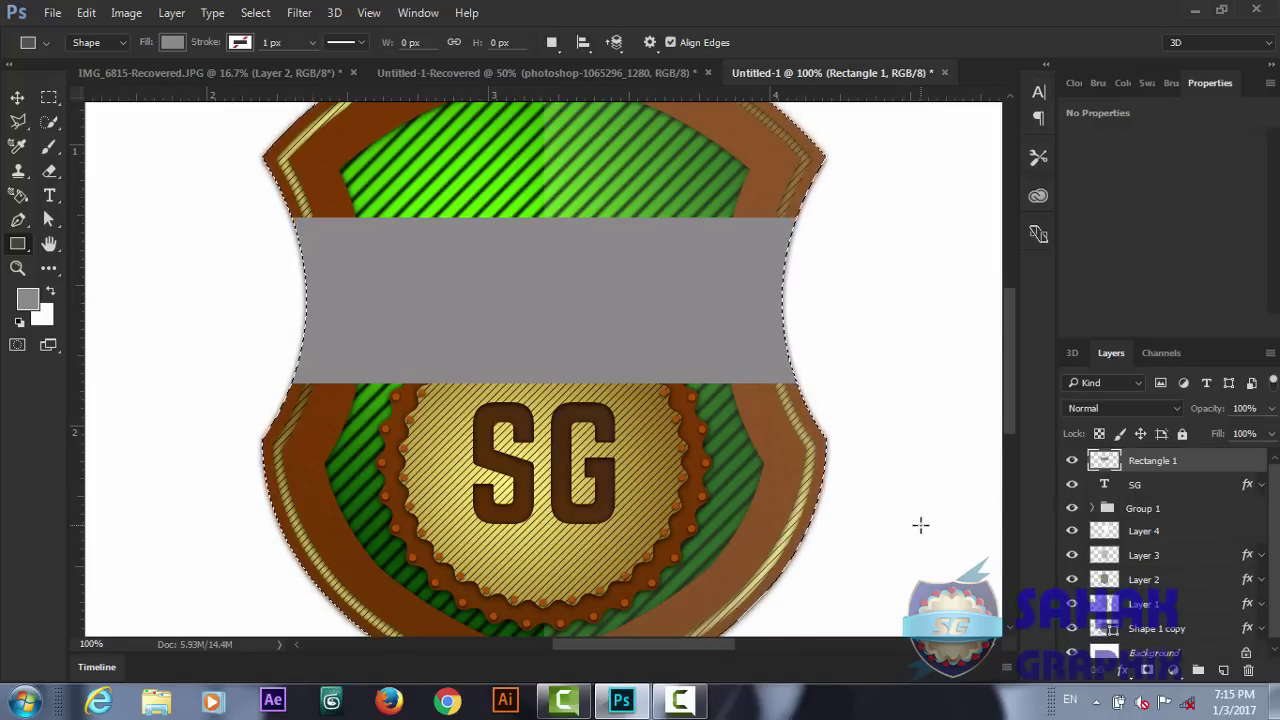
pyautogui.hotkey('ctrl', 'd')
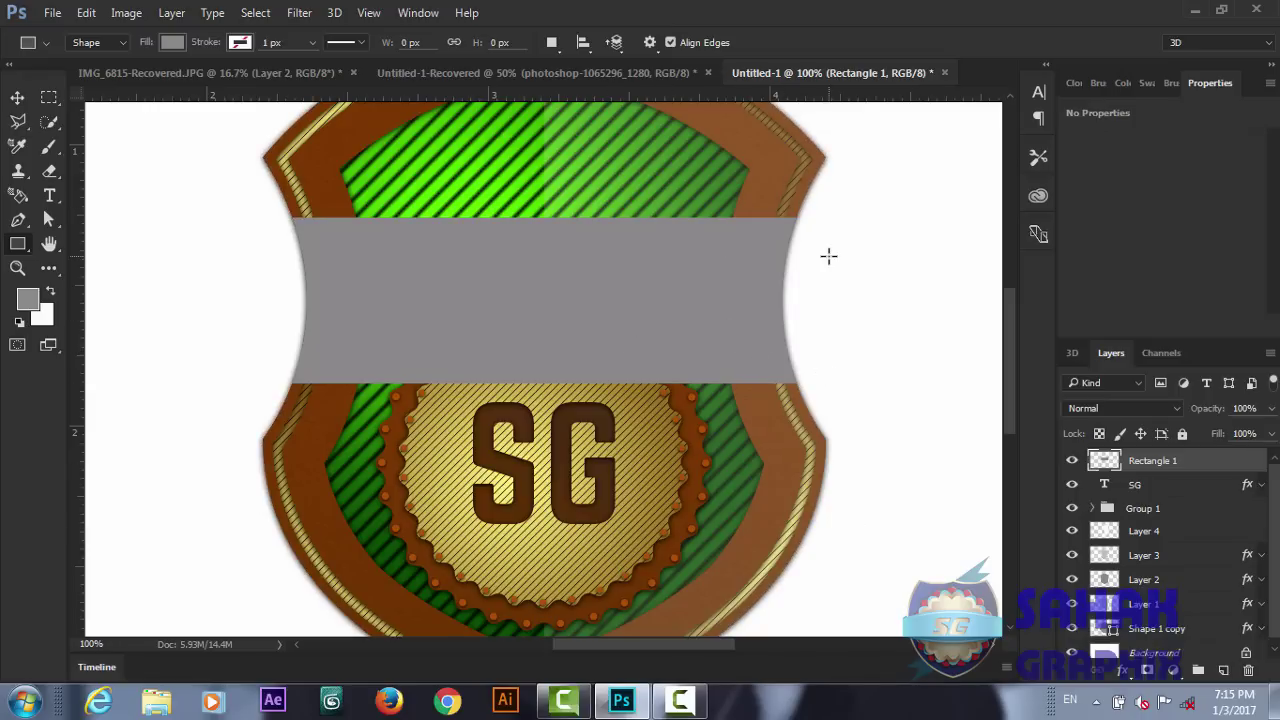
pyautogui.hotkey('ctrl', 't')
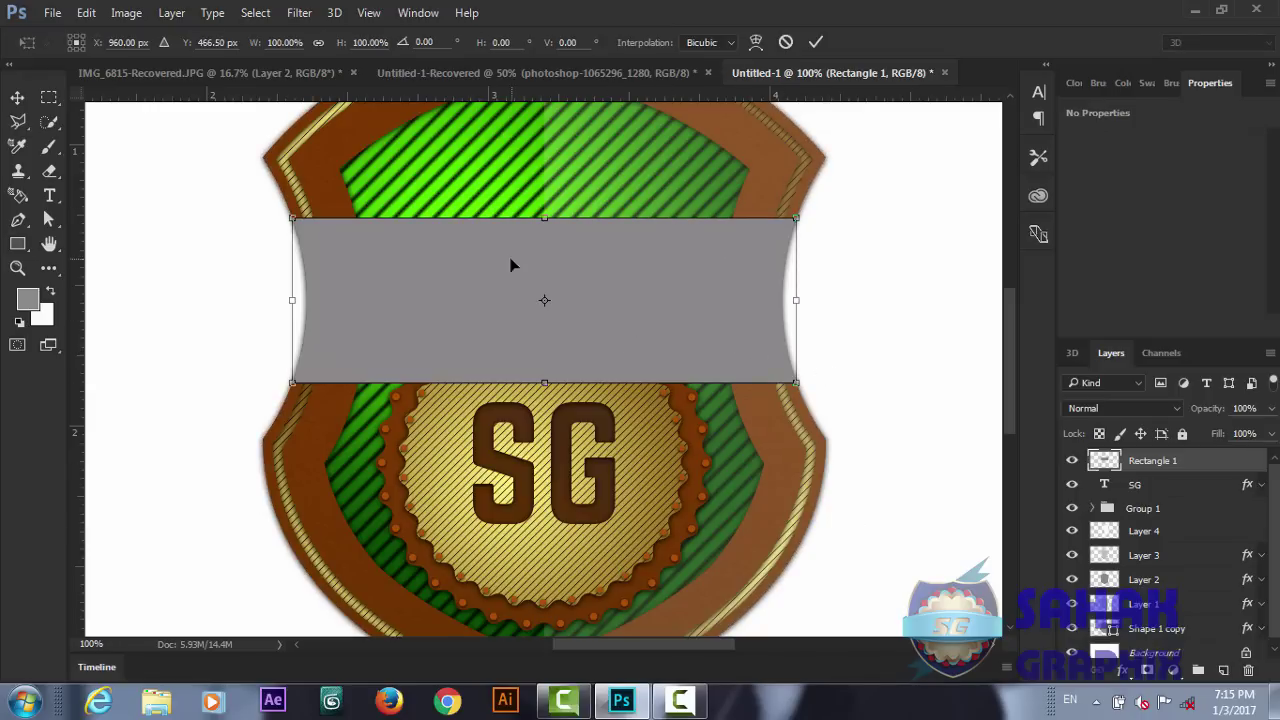
# - Warp the banner with the Arch style at a 42% bend and commit it
pyautogui.click(757, 42)
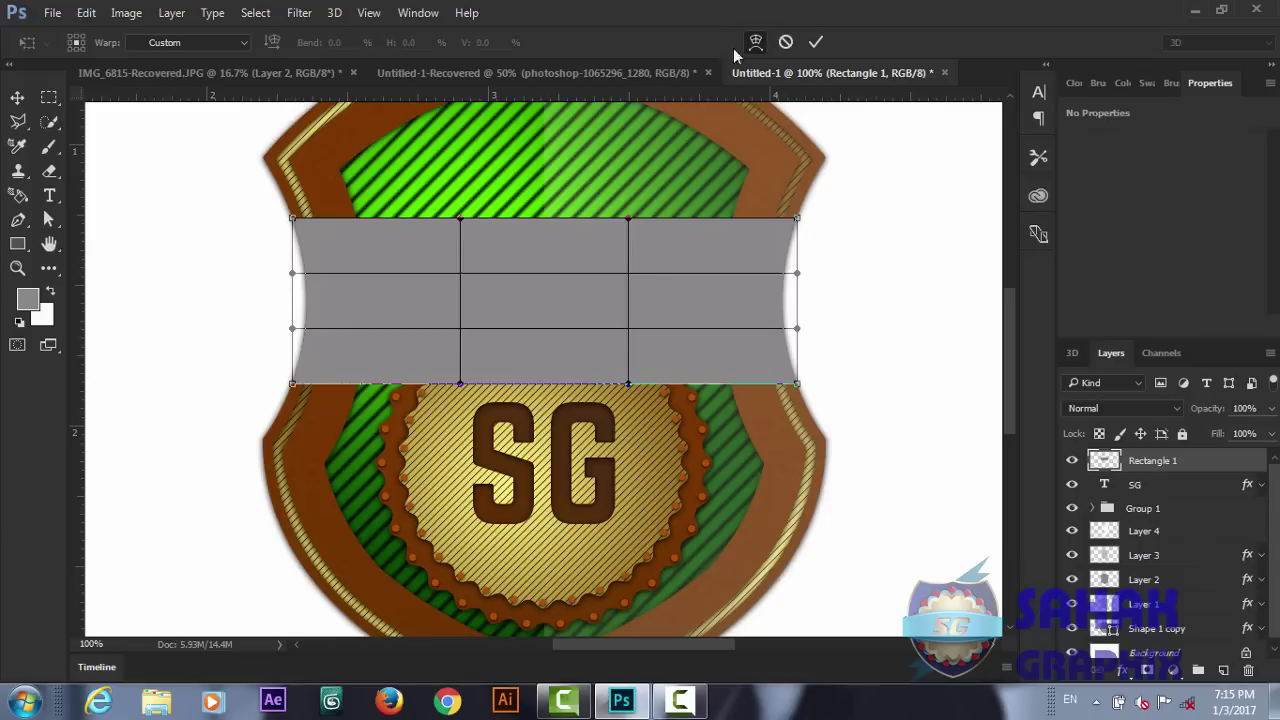
pyautogui.click(204, 45)
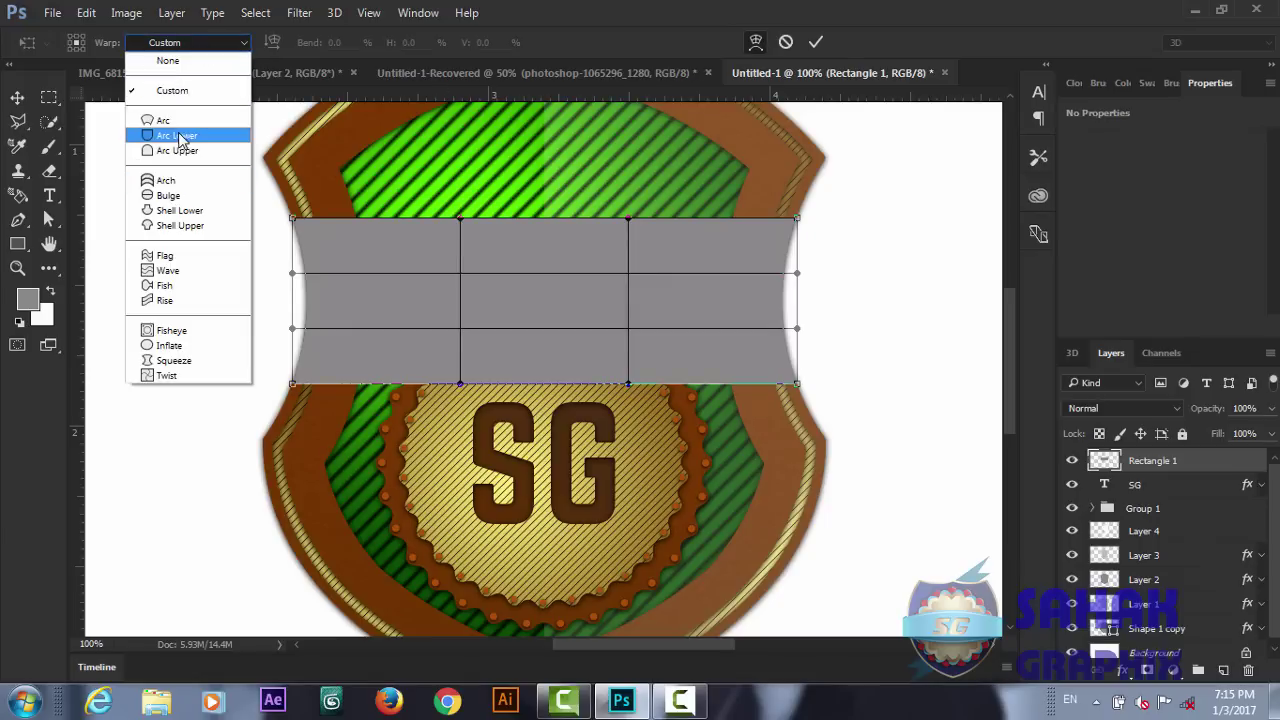
pyautogui.click(180, 183)
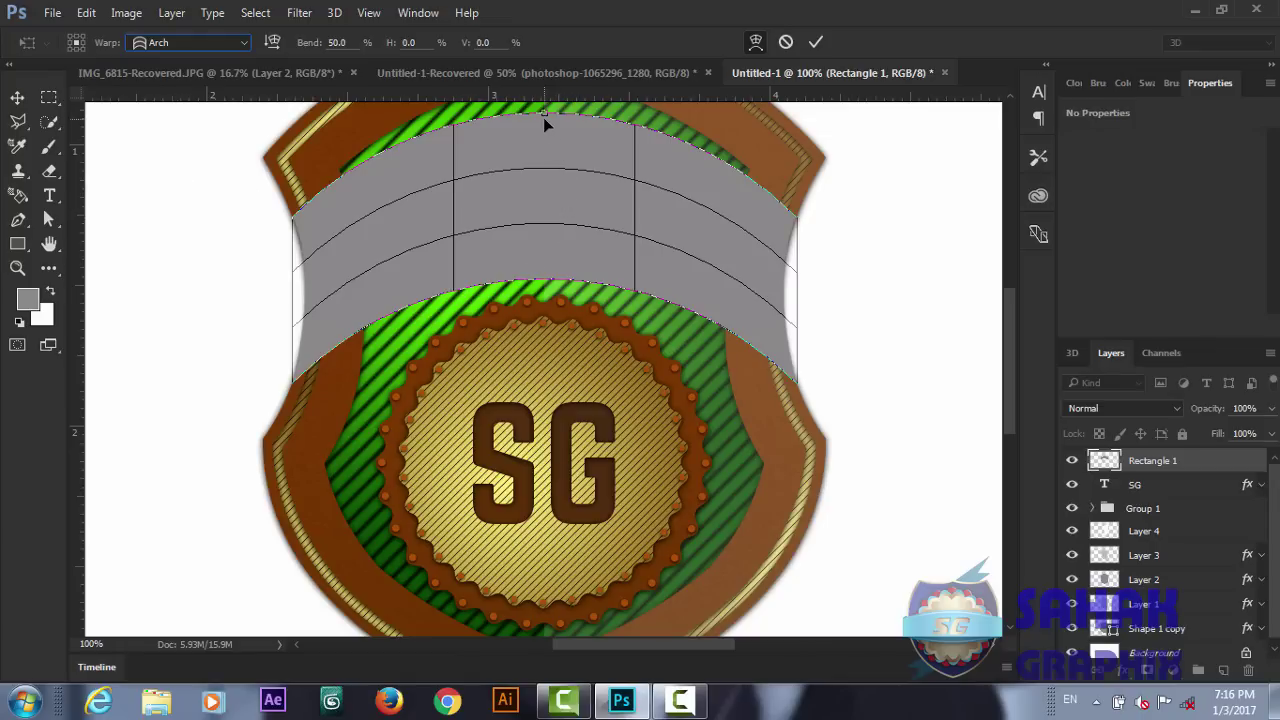
pyautogui.moveTo(543, 114); pyautogui.dragTo(547, 141)
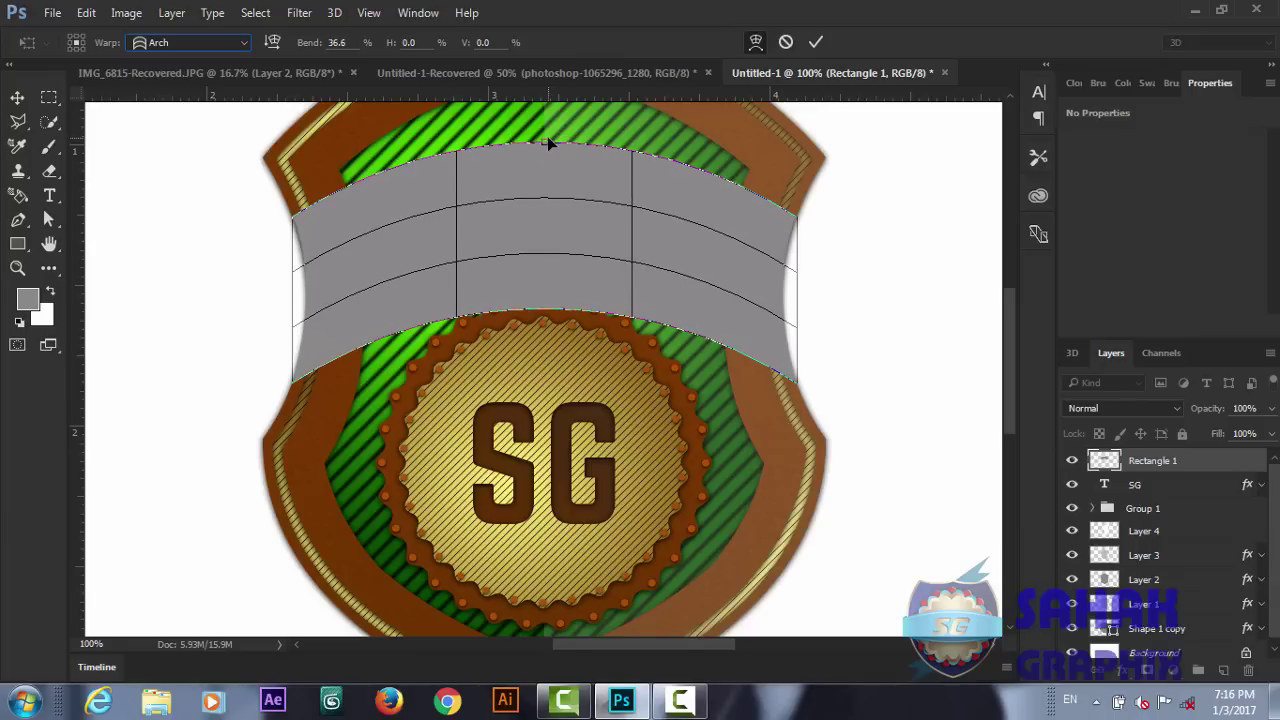
pyautogui.moveTo(548, 138); pyautogui.dragTo(554, 131)
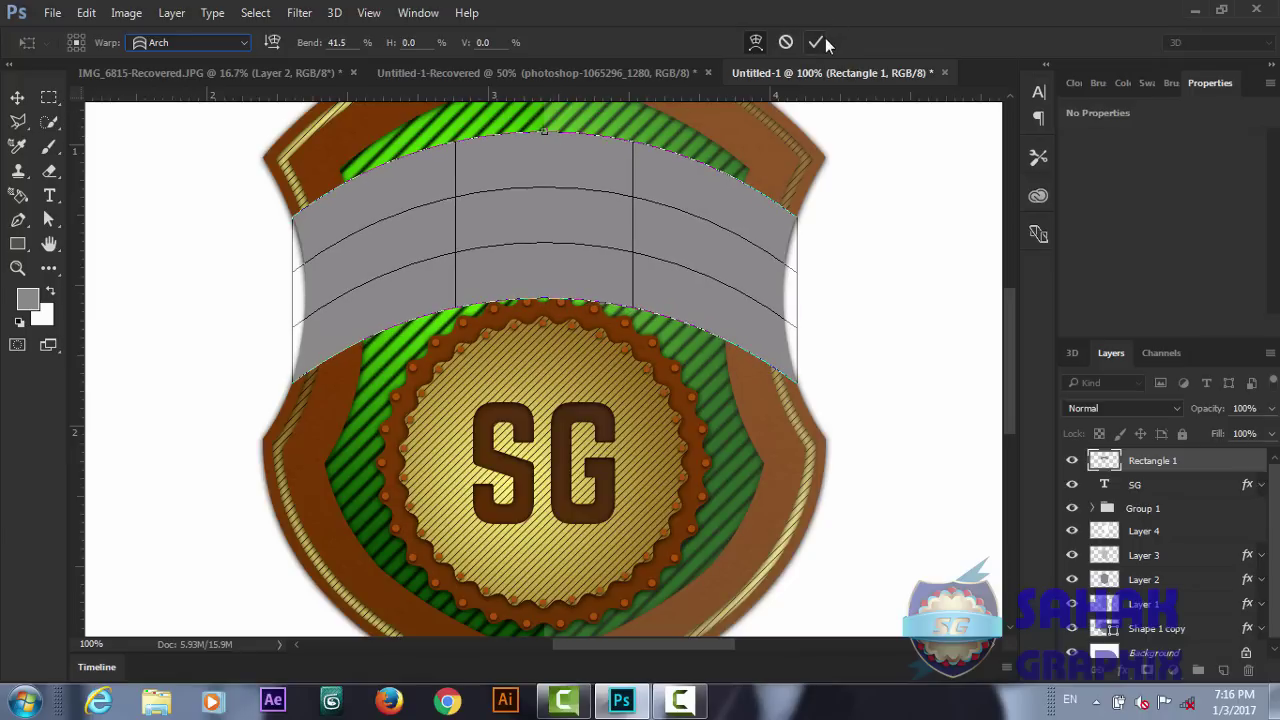
pyautogui.moveTo(349, 42); pyautogui.dragTo(330, 42)
pyautogui.write('2')
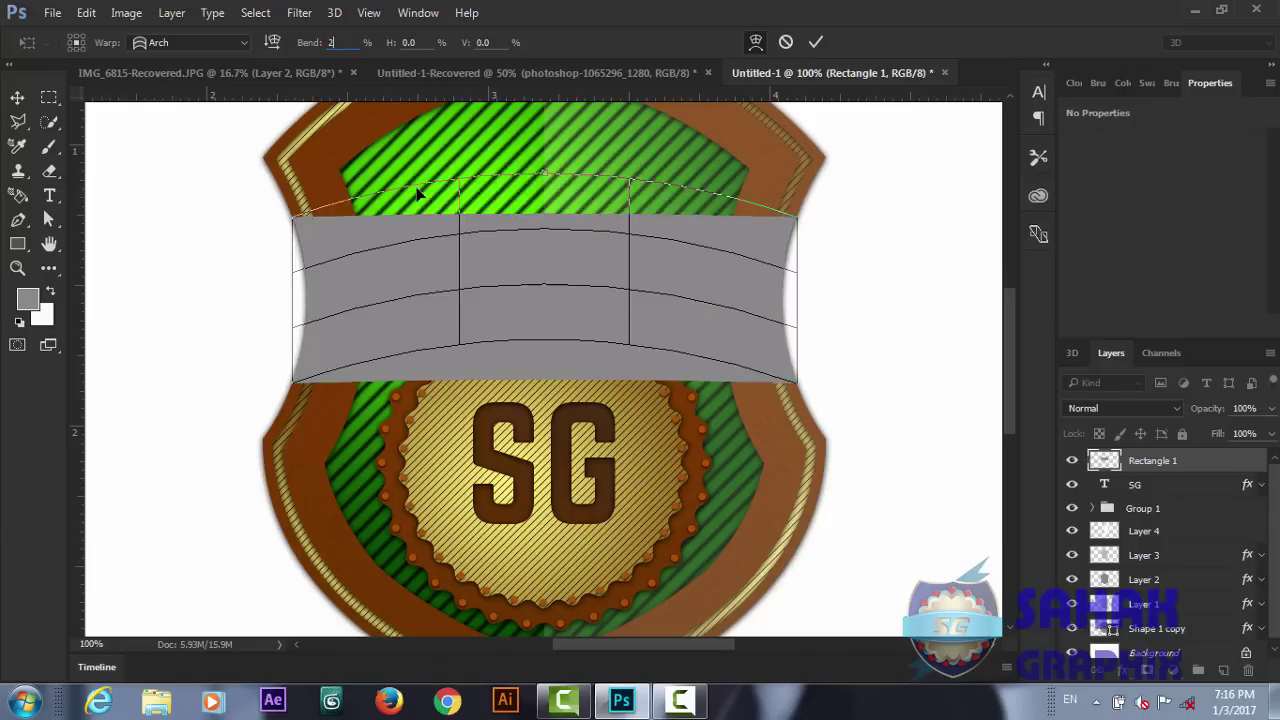
pyautogui.write('2')
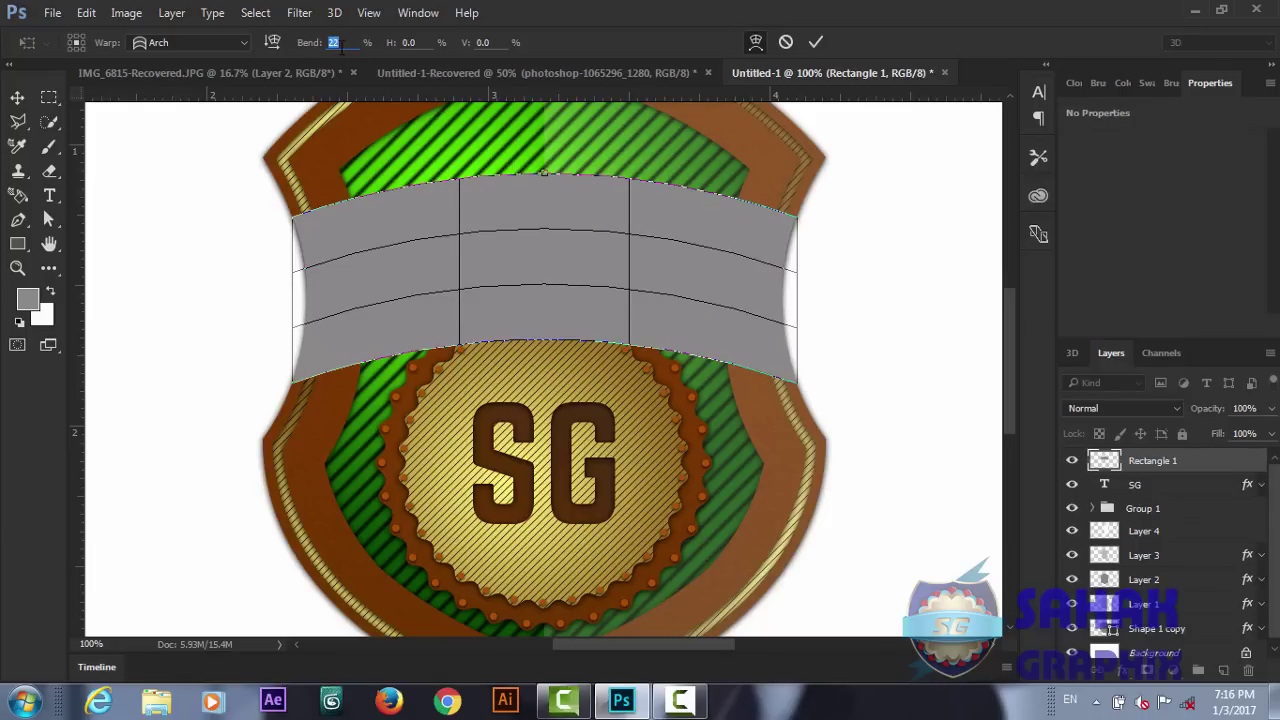
pyautogui.moveTo(325, 42); pyautogui.dragTo(345, 42)
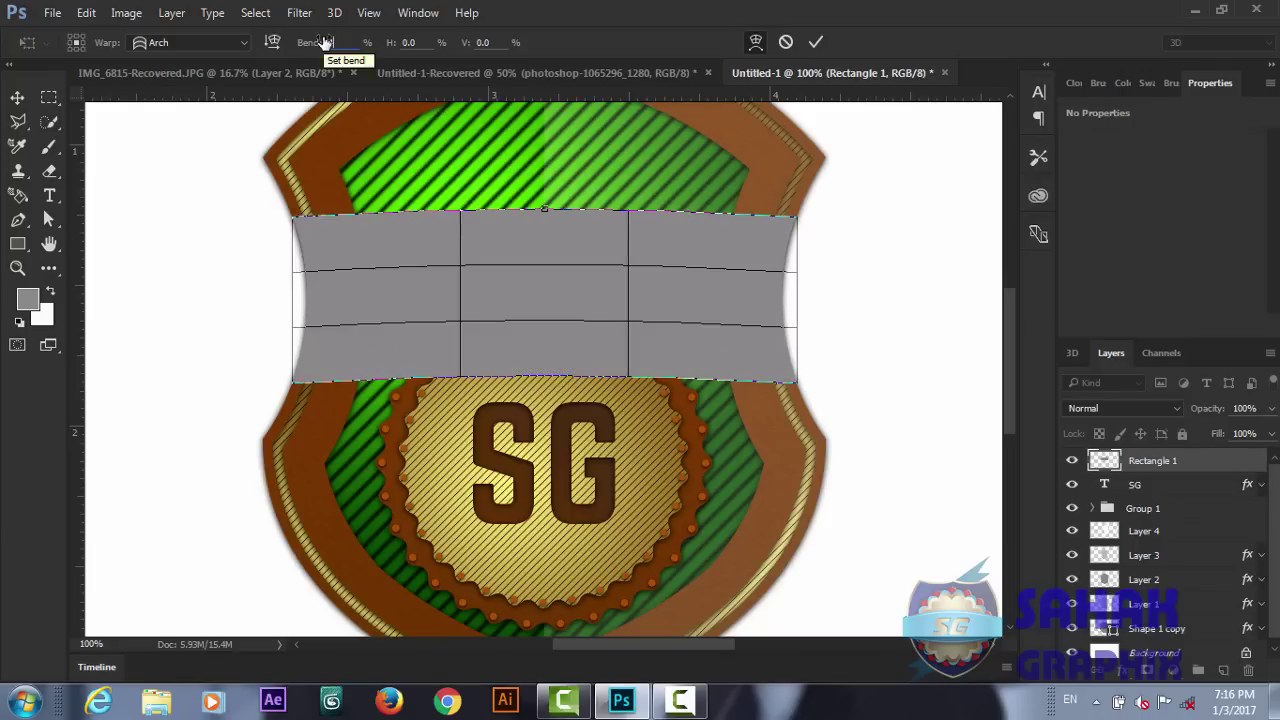
pyautogui.click(818, 41)
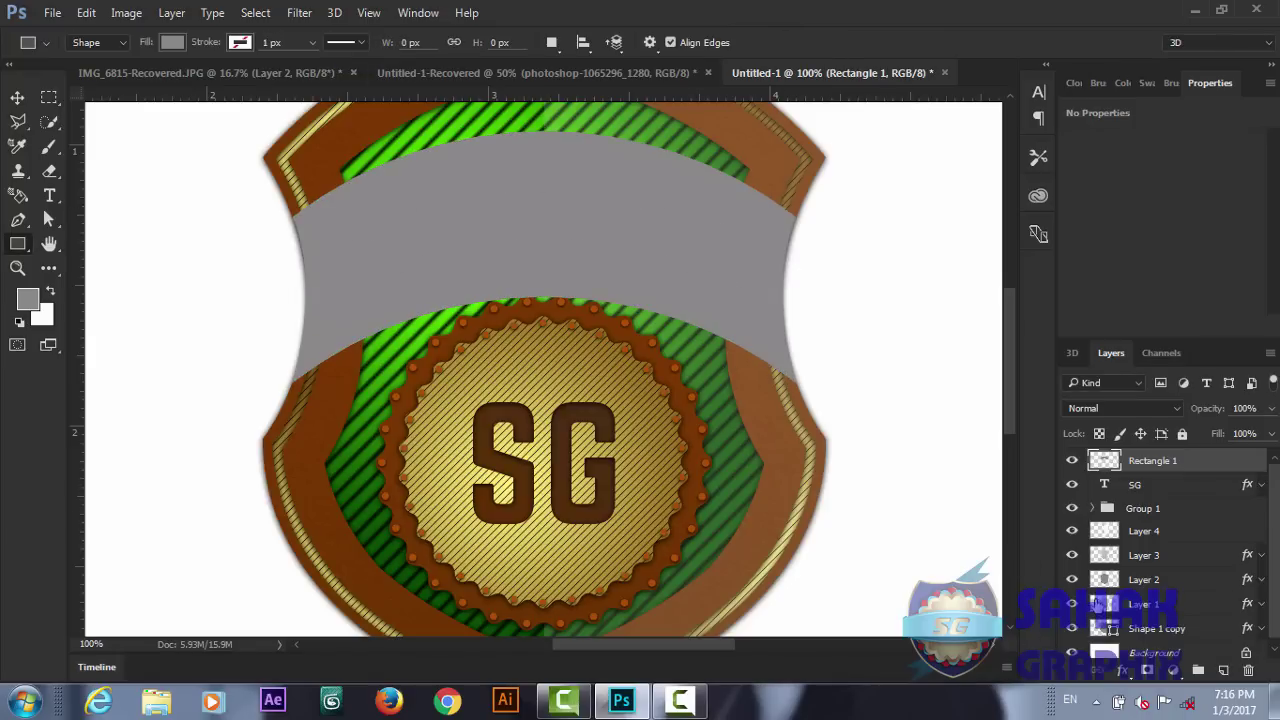
pyautogui.moveTo(1277, 590); pyautogui.dragTo(1277, 617)
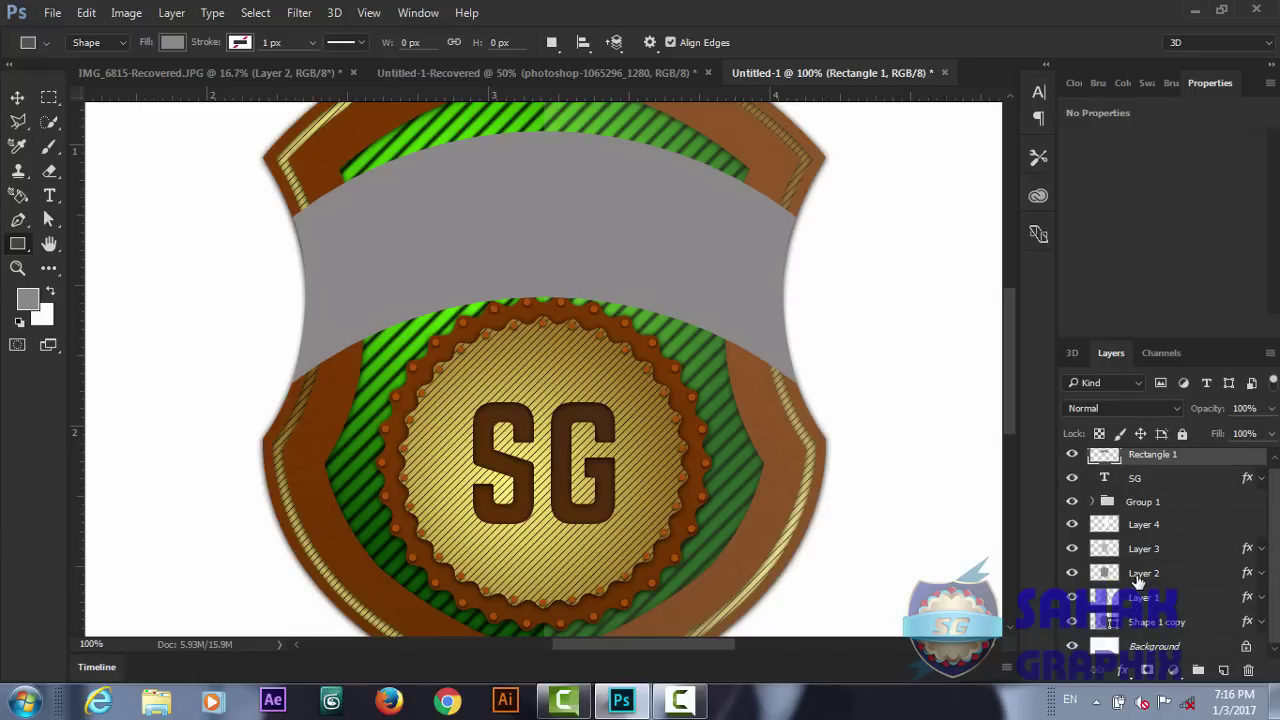
# - Copy Layer 2's layer style and paste it onto the Rectangle 1 banner
pyautogui.click(1138, 578)
pyautogui.rightClick(1138, 580)
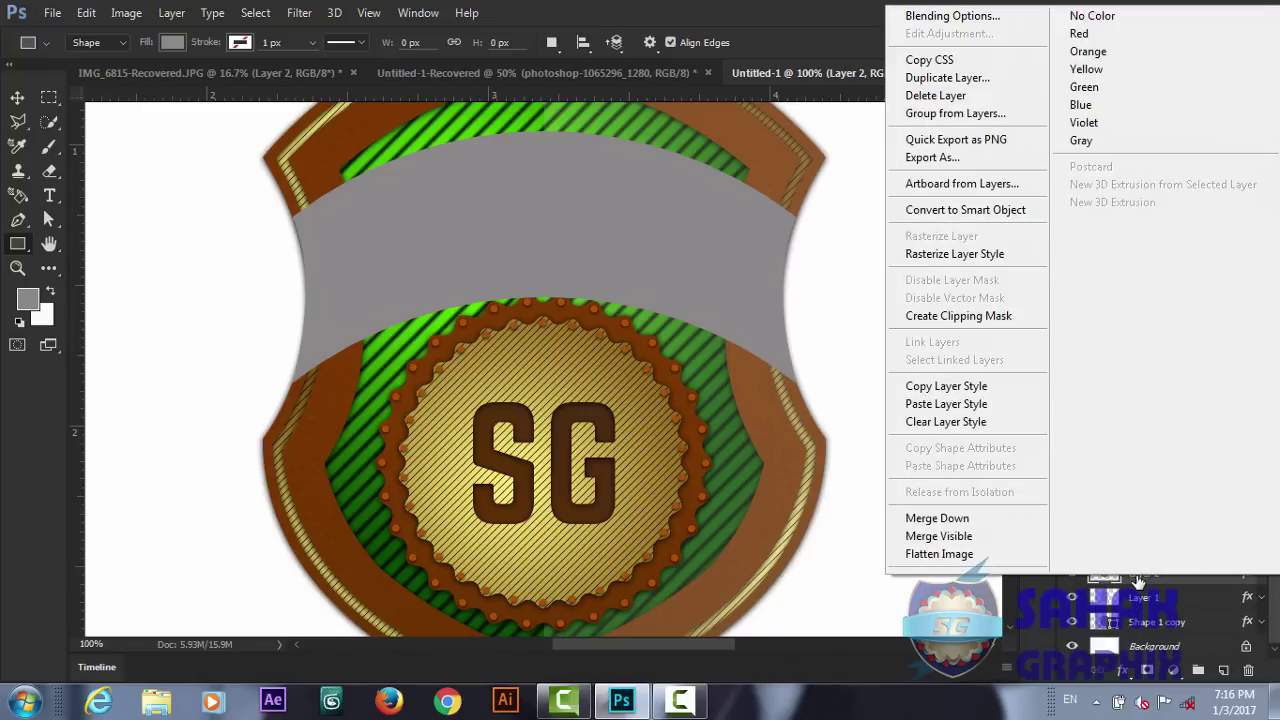
pyautogui.click(941, 392)
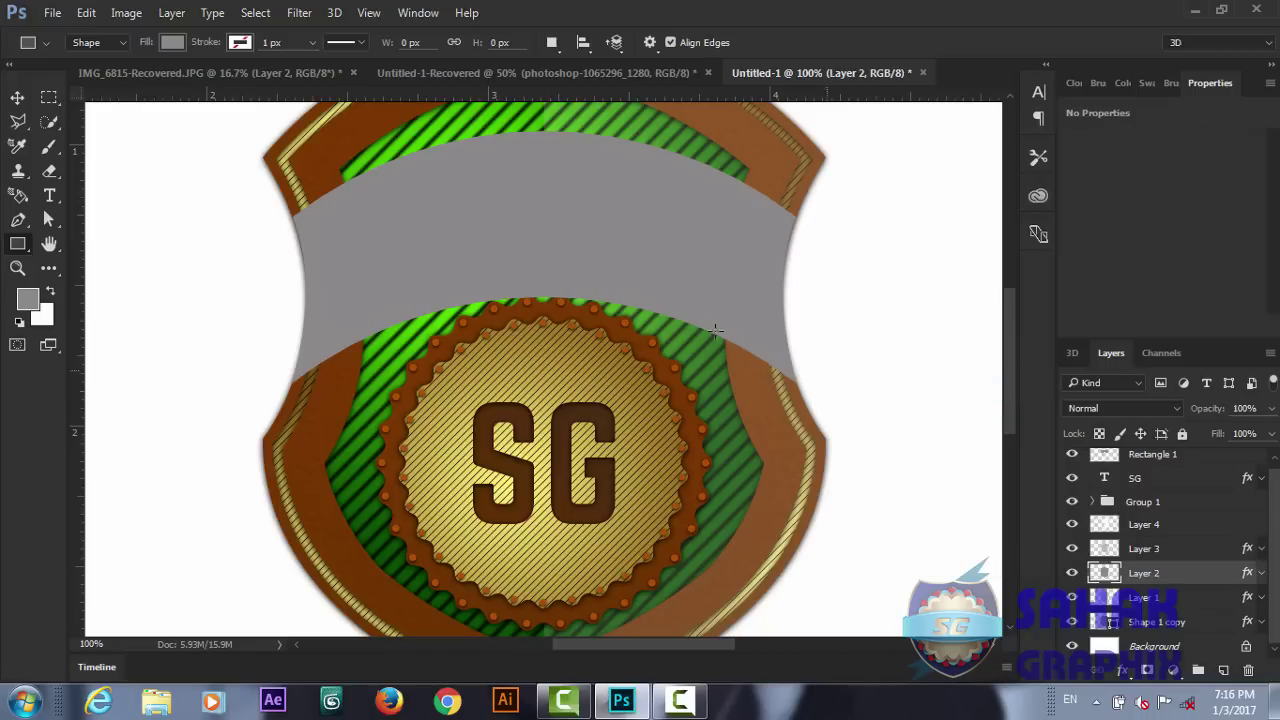
pyautogui.scroll(1, 1275, 570)
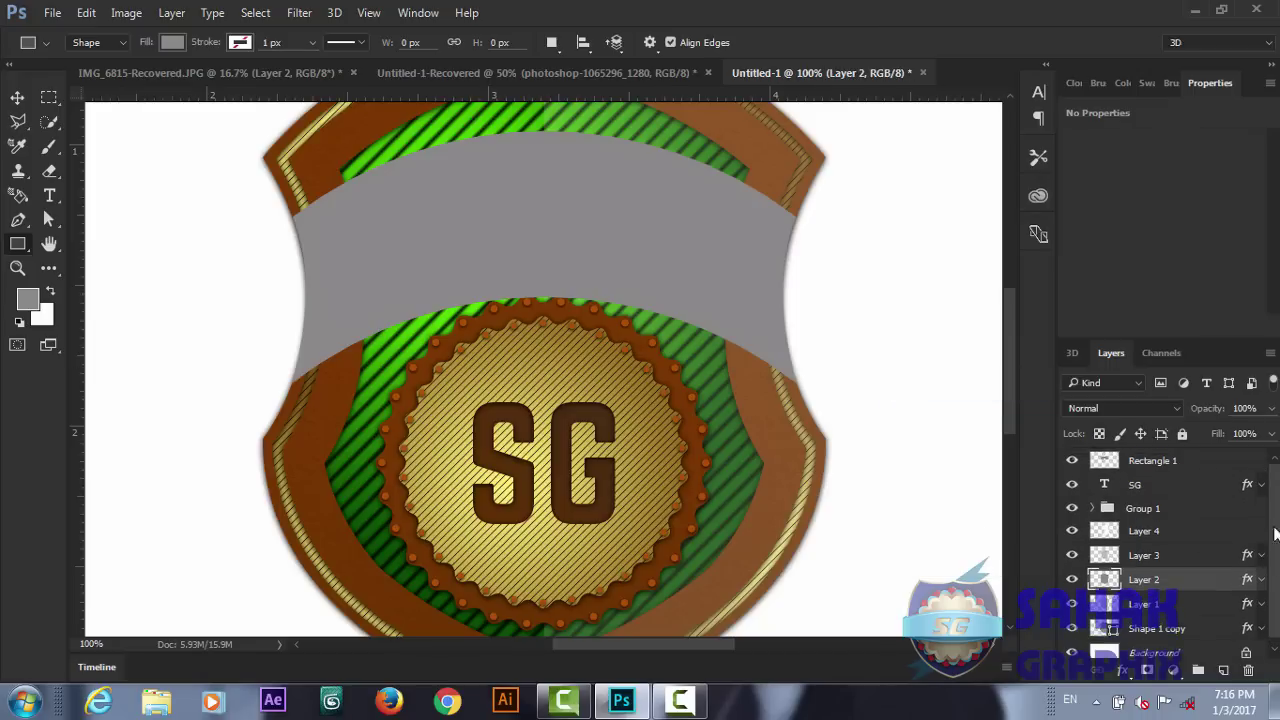
pyautogui.click(1147, 462)
pyautogui.rightClick(1147, 466)
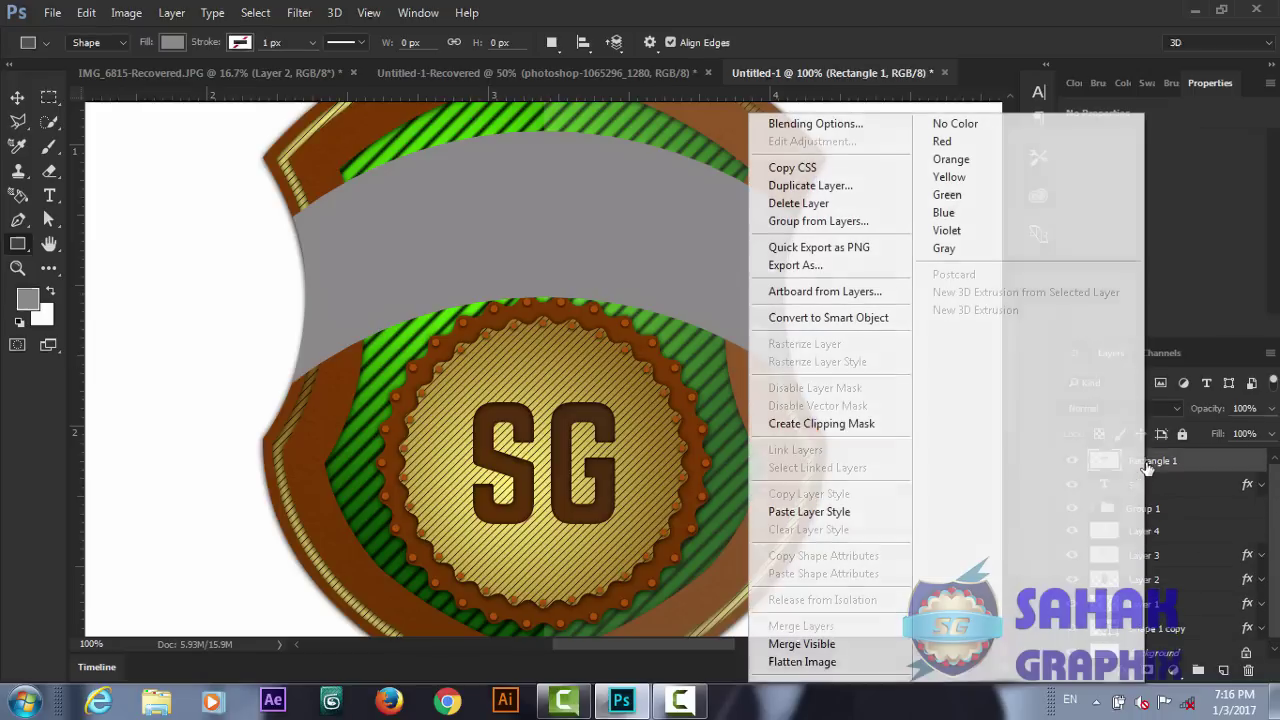
pyautogui.click(828, 514)
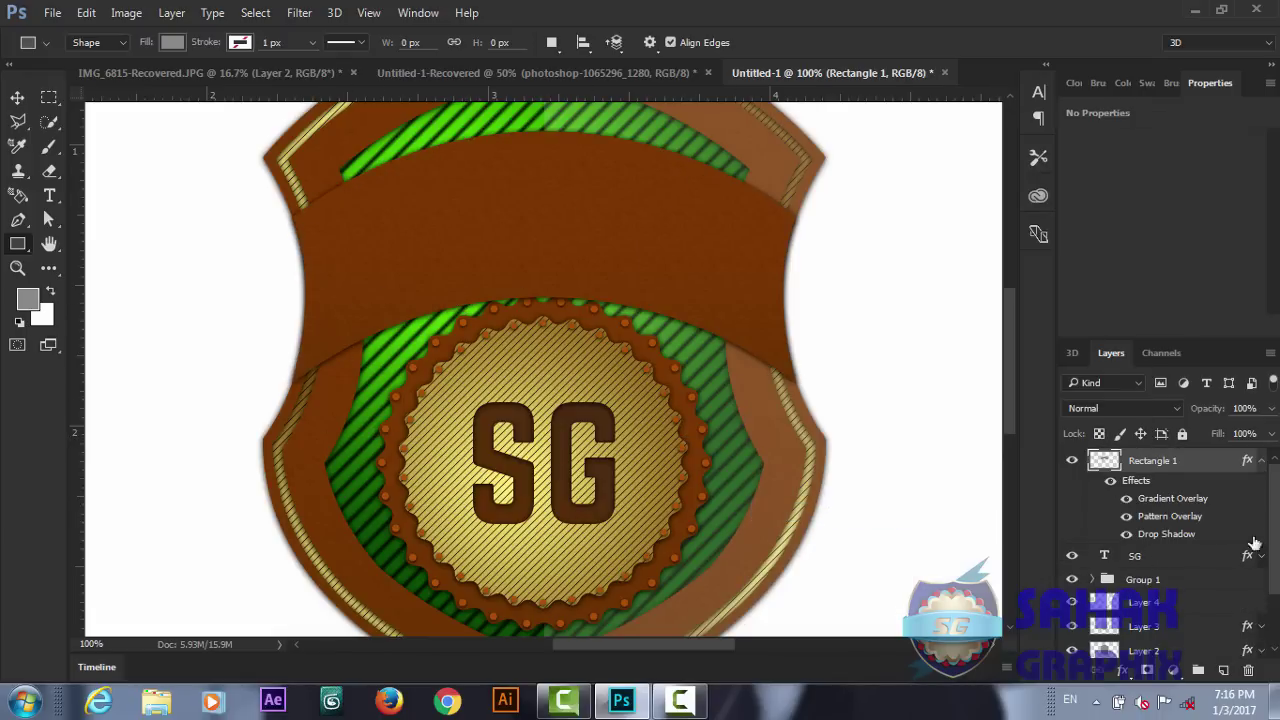
pyautogui.moveTo(1276, 596)
pyautogui.mouseDown()
pyautogui.moveTo(1277, 644)
pyautogui.moveTo(1276, 585)
pyautogui.mouseUp()
# - Enlarge the banner's drop shadow to about 24 px and slightly lower its opacity
pyautogui.doubleClick(1155, 535)
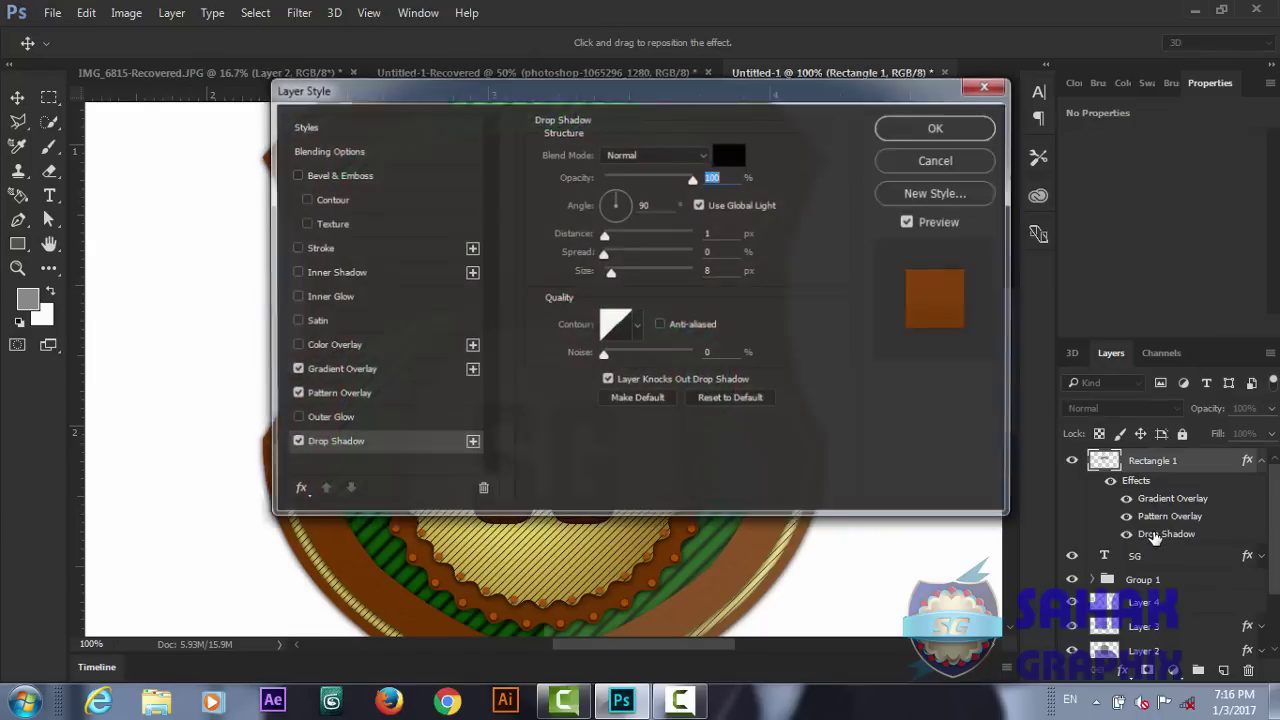
pyautogui.moveTo(829, 85)
pyautogui.mouseDown()
pyautogui.moveTo(1116, 83)
pyautogui.moveTo(1141, 70)
pyautogui.mouseUp()
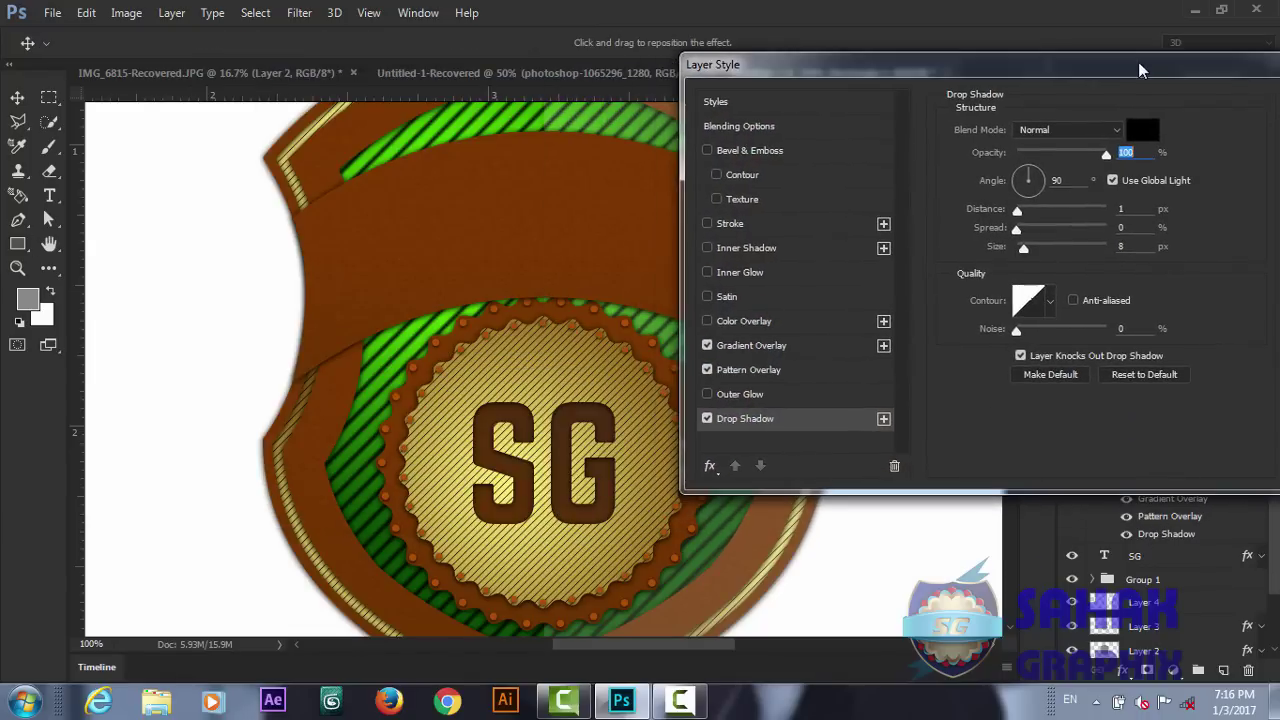
pyautogui.moveTo(1023, 247); pyautogui.dragTo(1033, 218)
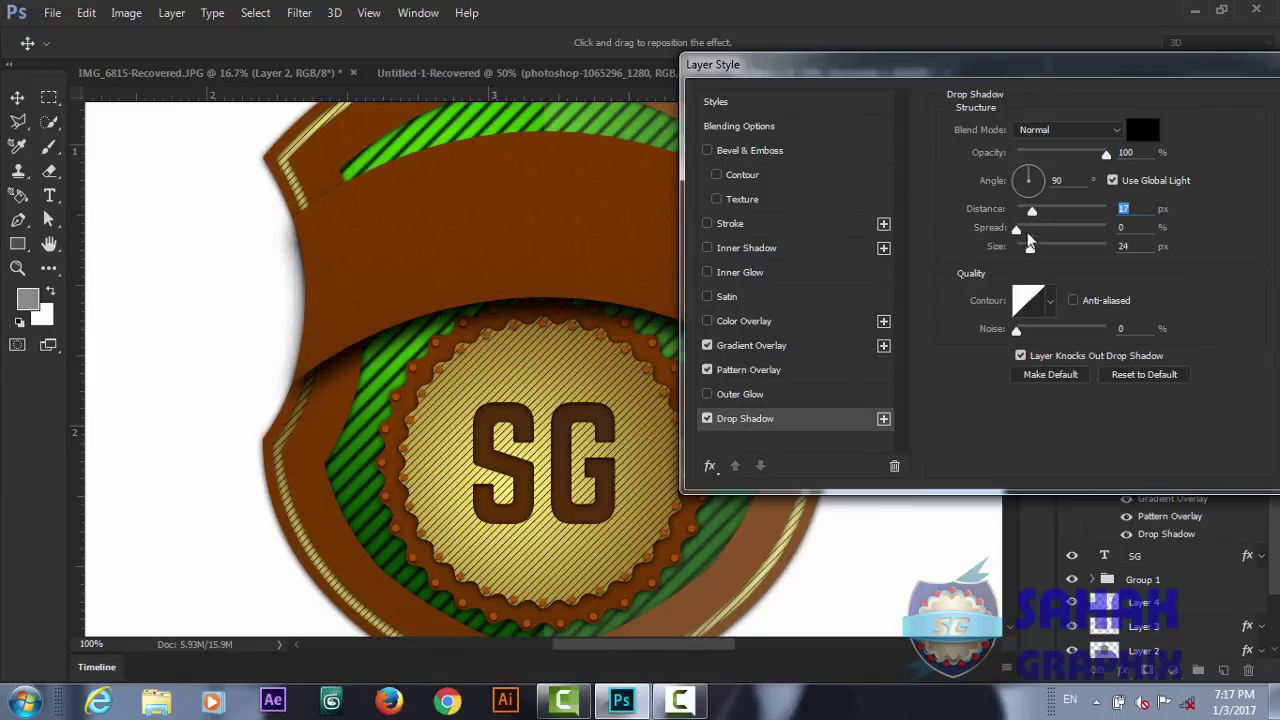
pyautogui.moveTo(1028, 247); pyautogui.dragTo(1034, 250)
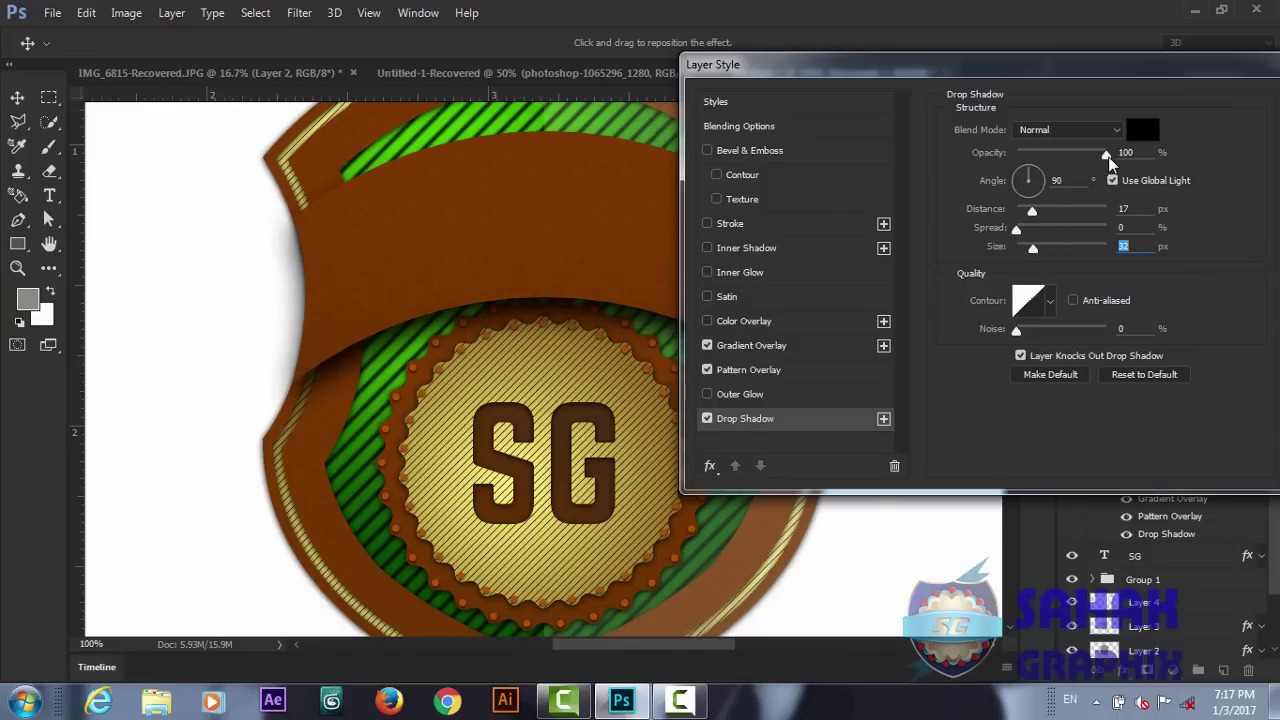
pyautogui.moveTo(1106, 155); pyautogui.dragTo(1101, 158)
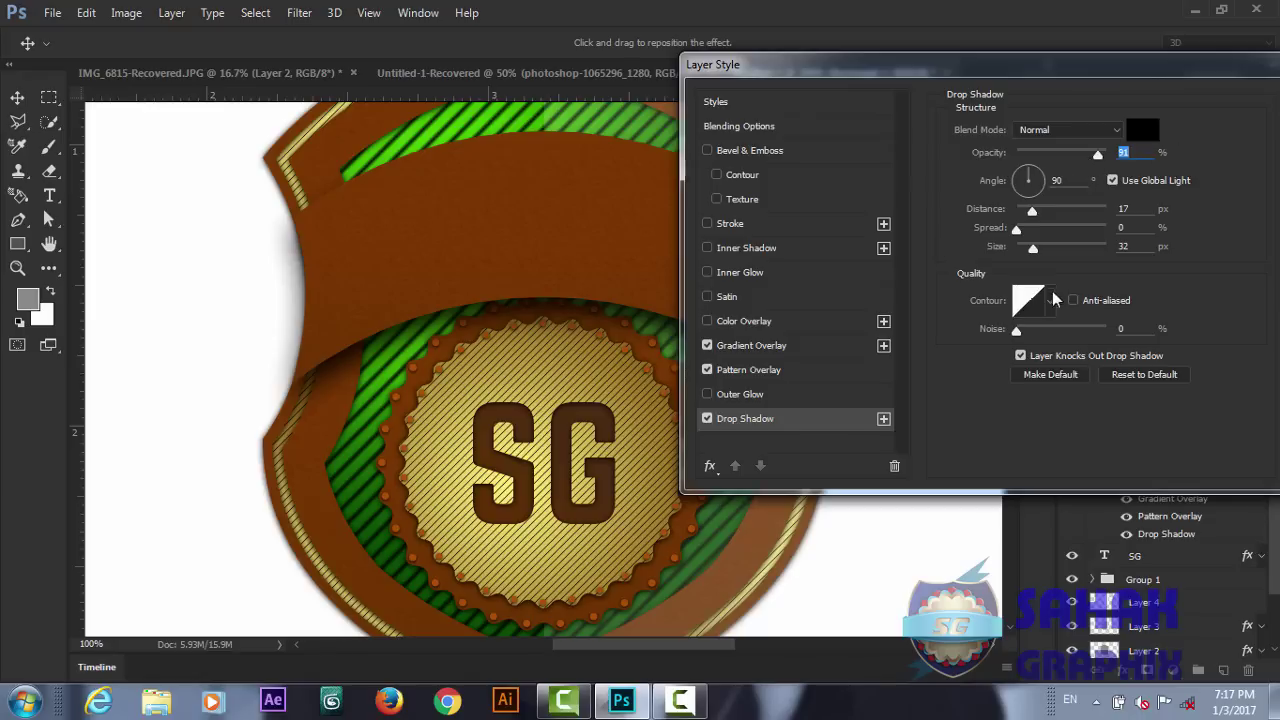
# - Lighten the banner gradient's middle colour stop to a pale gold (fed181)
pyautogui.click(747, 345)
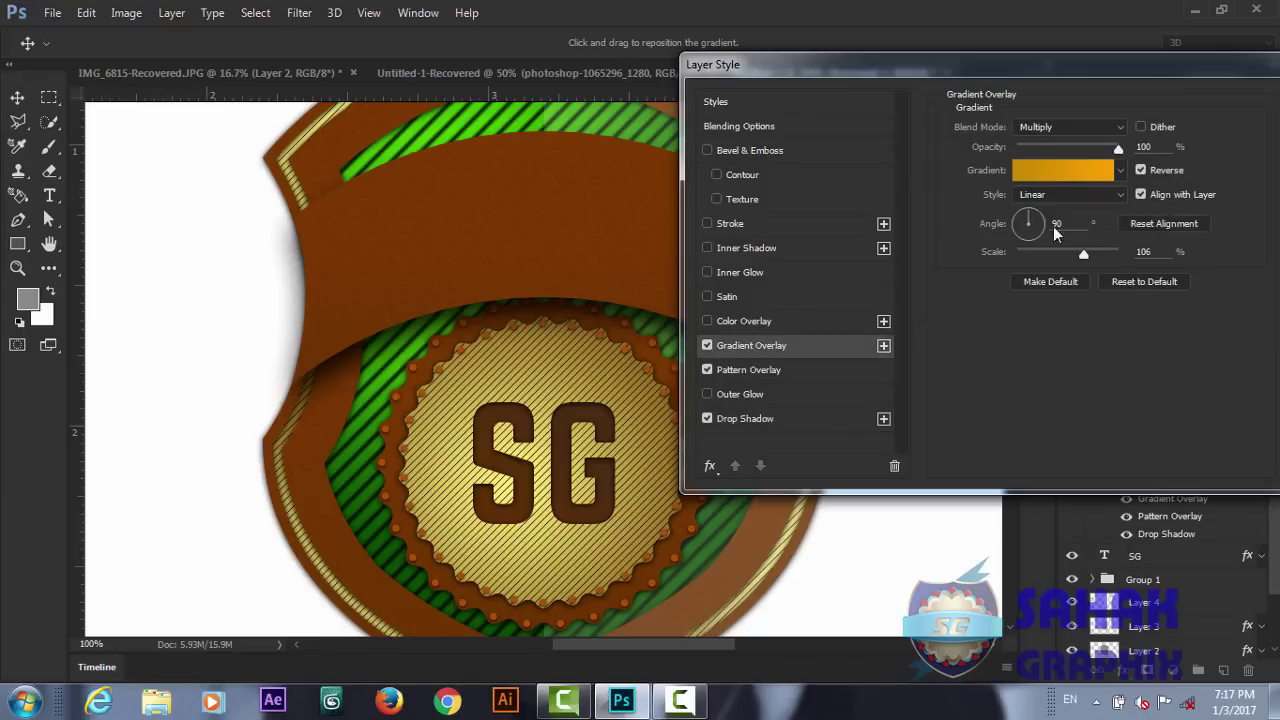
pyautogui.click(1101, 176)
pyautogui.click(1118, 172)
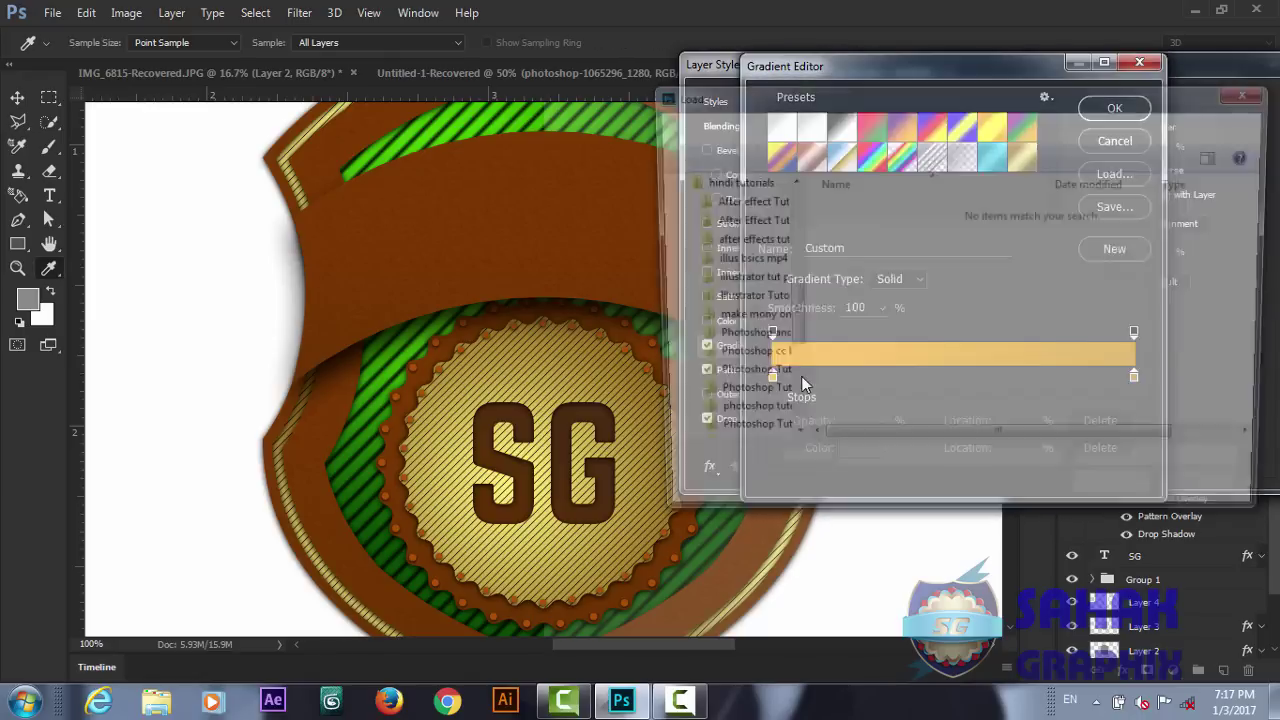
pyautogui.click(1229, 507)
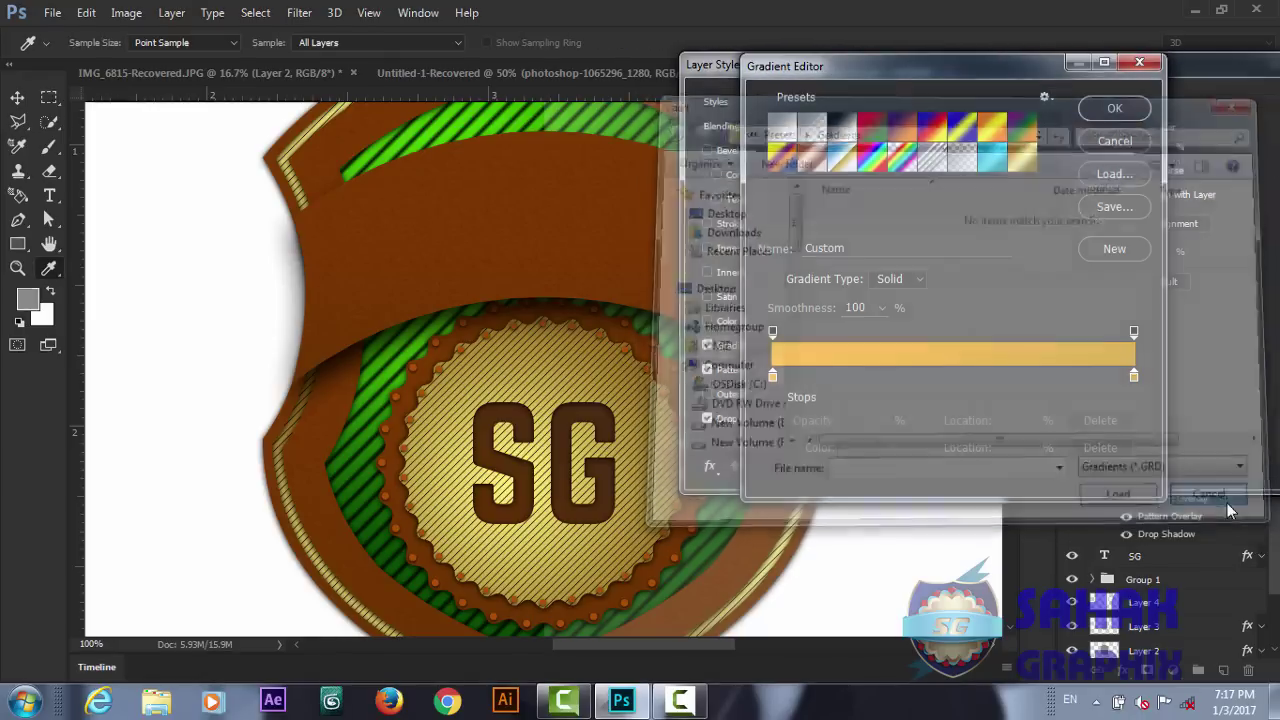
pyautogui.moveTo(772, 376)
pyautogui.mouseDown()
pyautogui.moveTo(944, 377)
pyautogui.moveTo(951, 394)
pyautogui.moveTo(774, 378)
pyautogui.mouseUp()
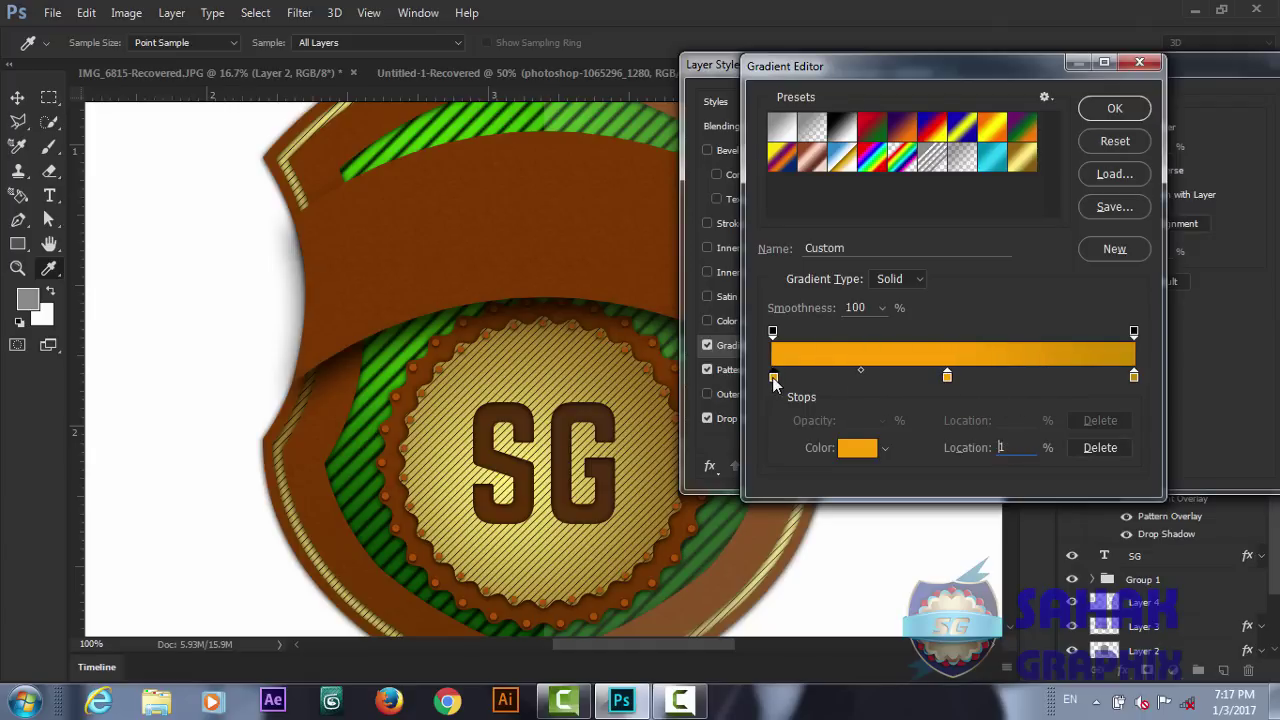
pyautogui.click(948, 378)
pyautogui.doubleClick(948, 377)
pyautogui.moveTo(986, 212); pyautogui.dragTo(894, 188)
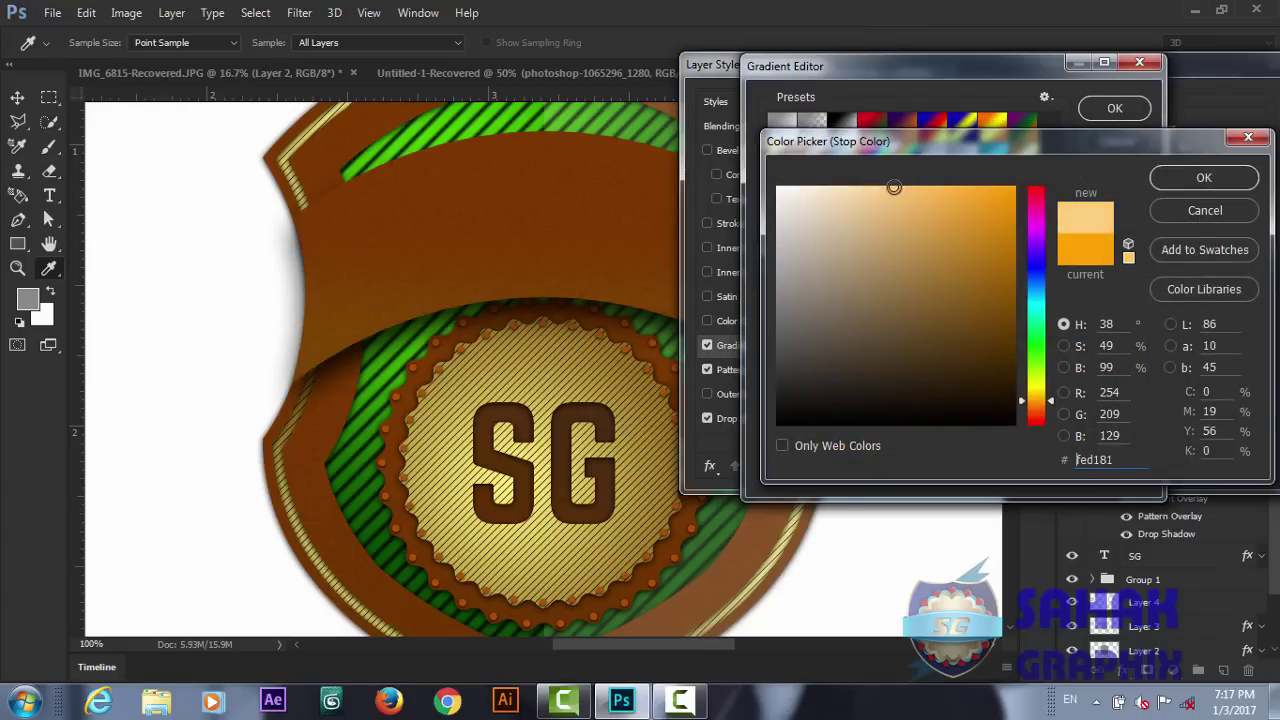
pyautogui.click(1220, 182)
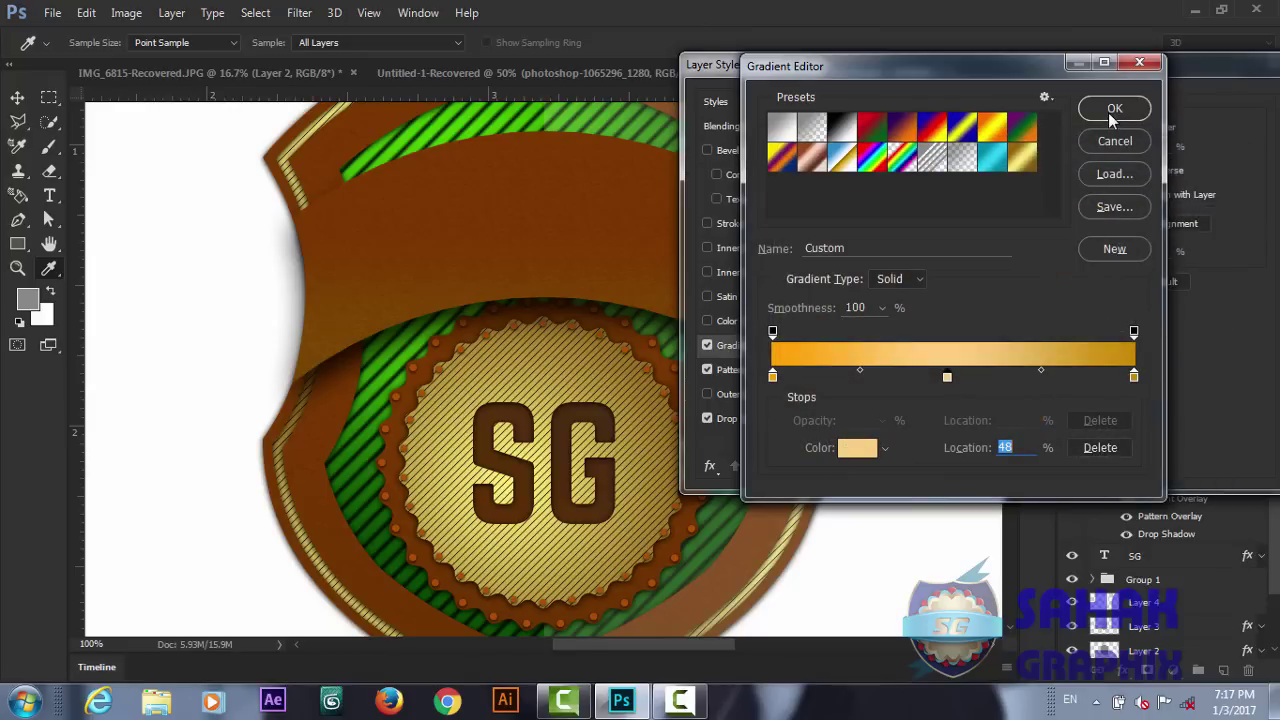
pyautogui.click(1113, 109)
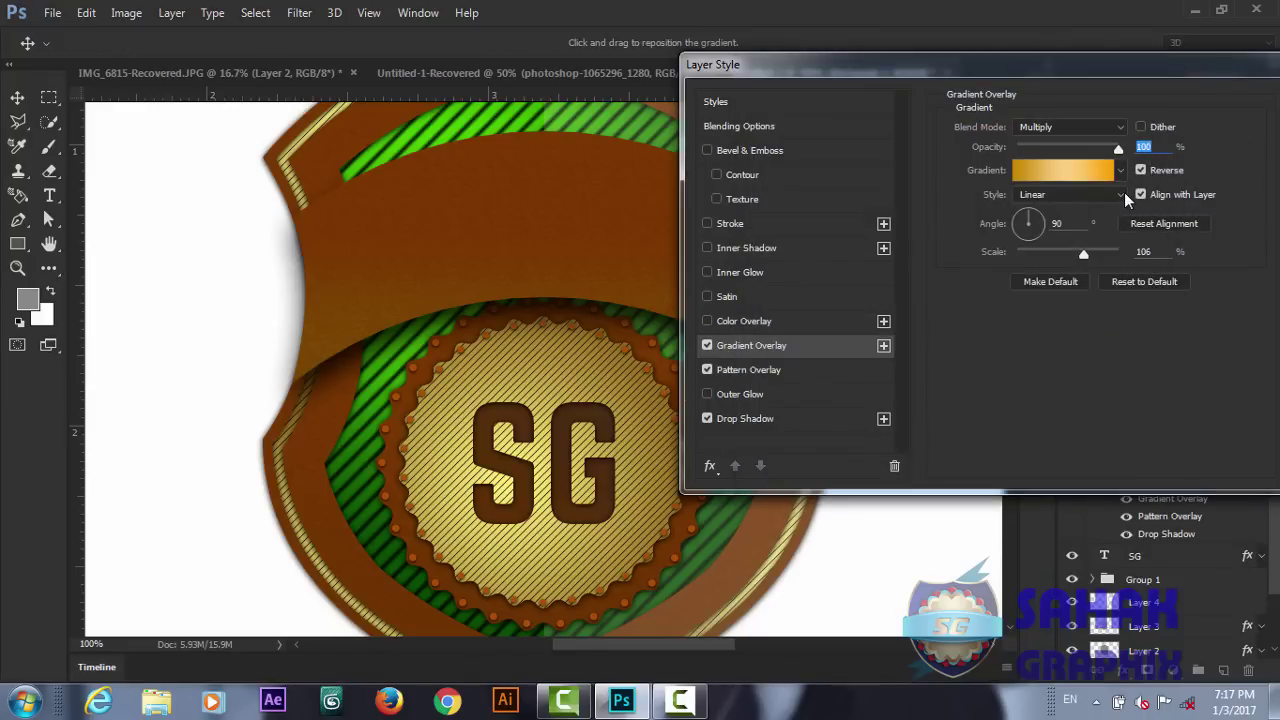
# - Keep the gradient overlay linear, set its angle to 0°, and scale to 88%
pyautogui.click(1120, 195)
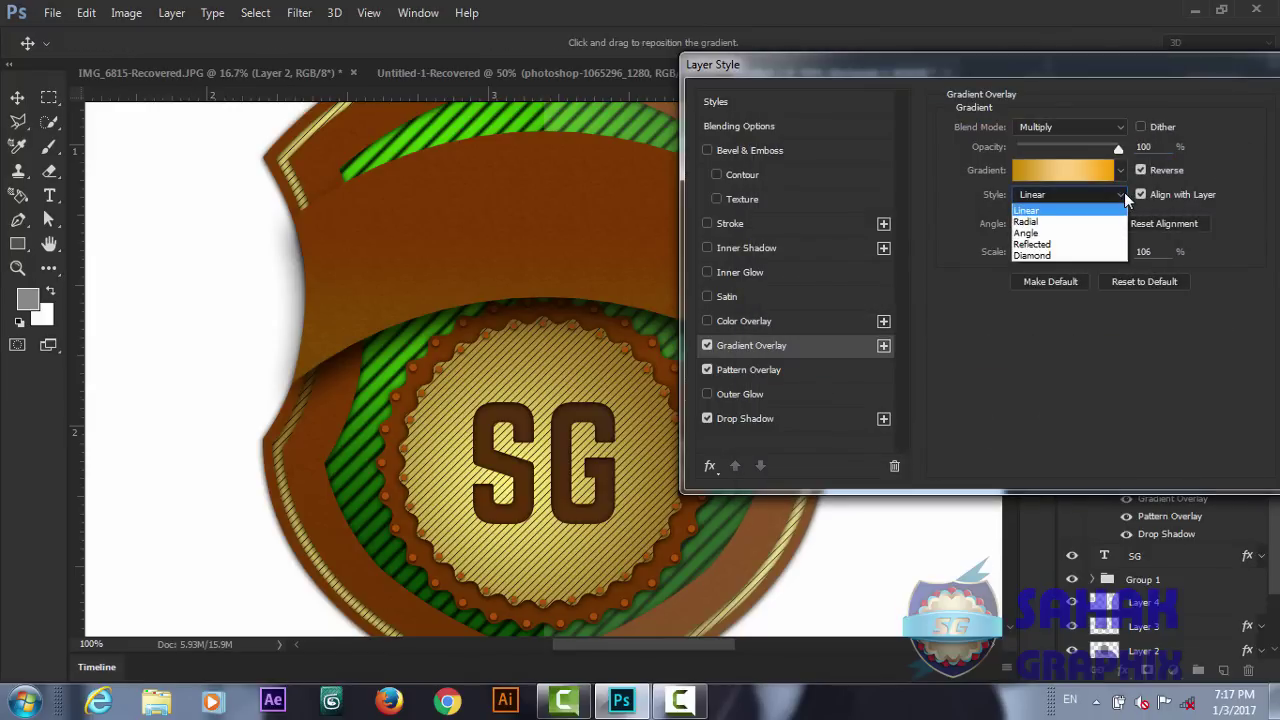
pyautogui.click(1124, 192)
pyautogui.click(1052, 224)
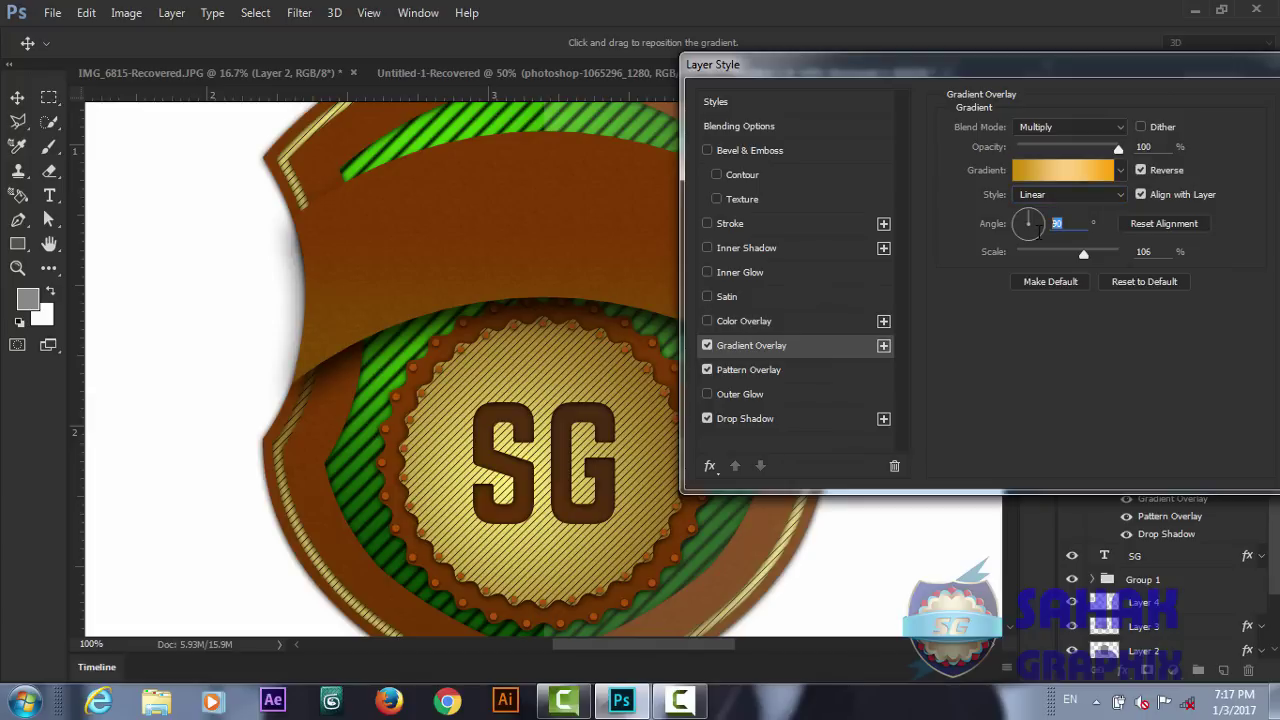
pyautogui.write('0')
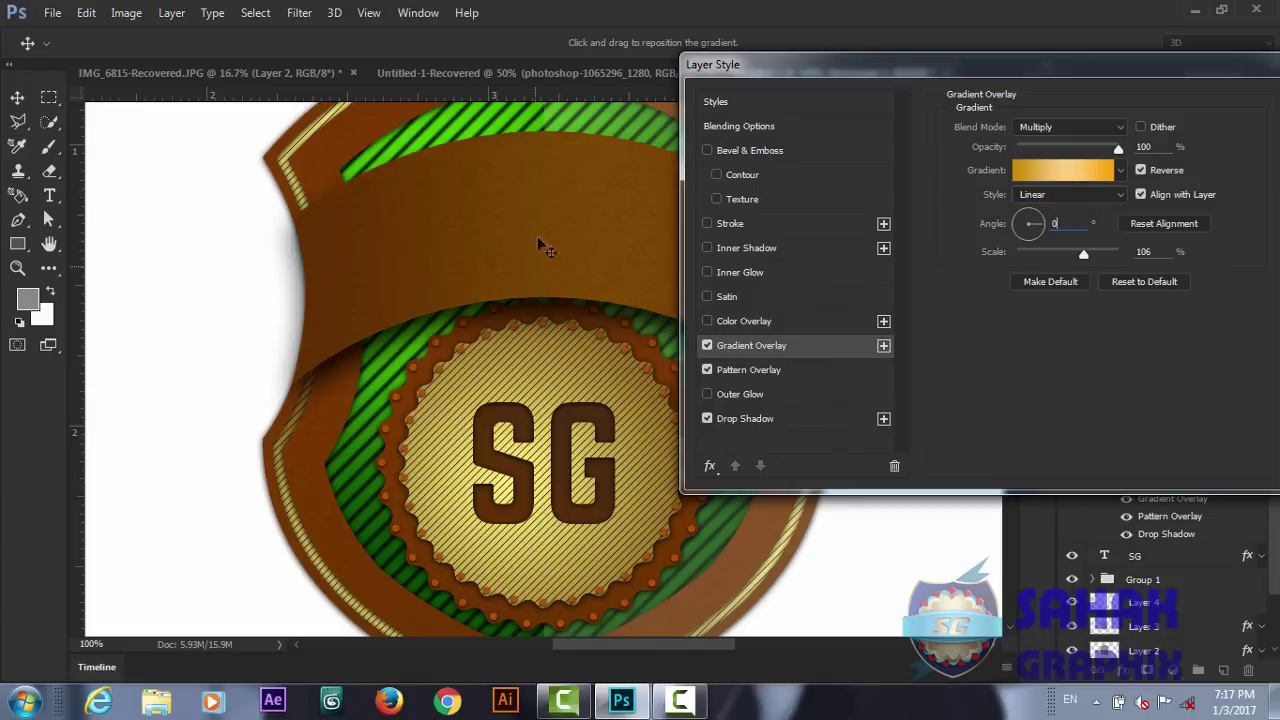
pyautogui.moveTo(1012, 66); pyautogui.dragTo(1094, 48)
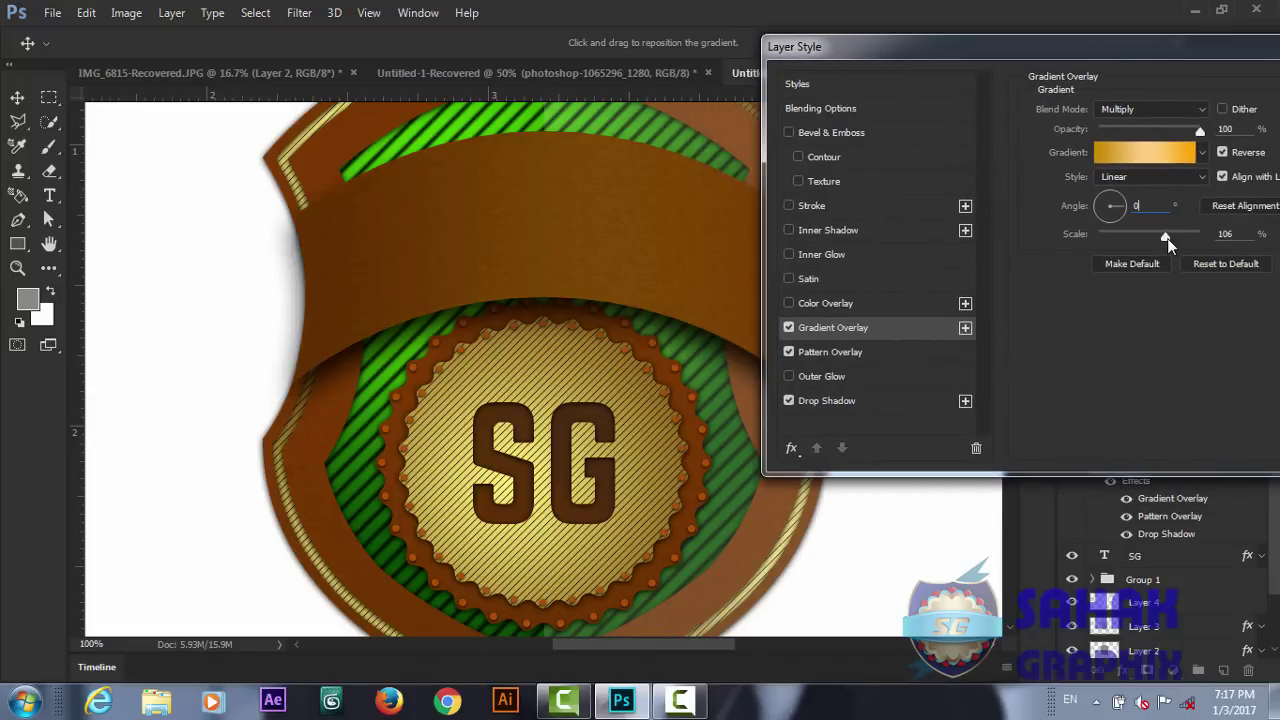
pyautogui.moveTo(1167, 238); pyautogui.dragTo(1152, 240)
# - Add a Chisel Hard bevel with size 1, depth 1 and 33% highlight opacity
pyautogui.click(789, 133)
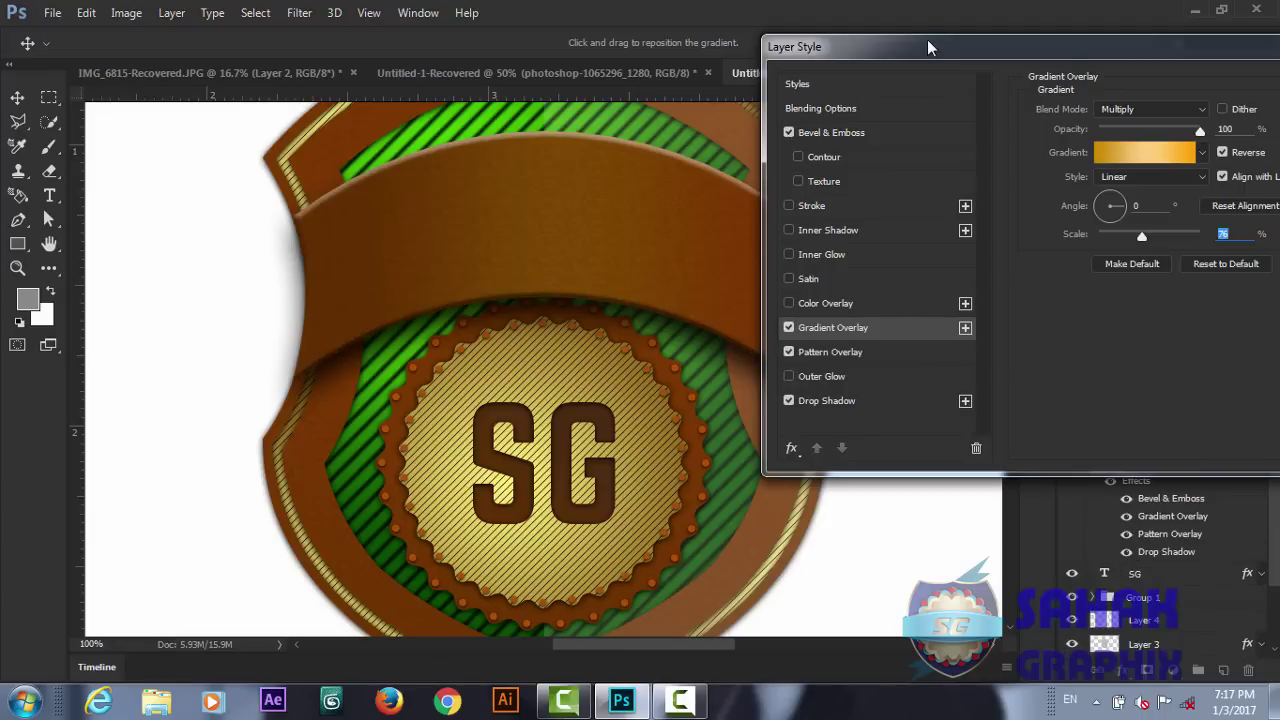
pyautogui.moveTo(929, 46); pyautogui.dragTo(739, 65)
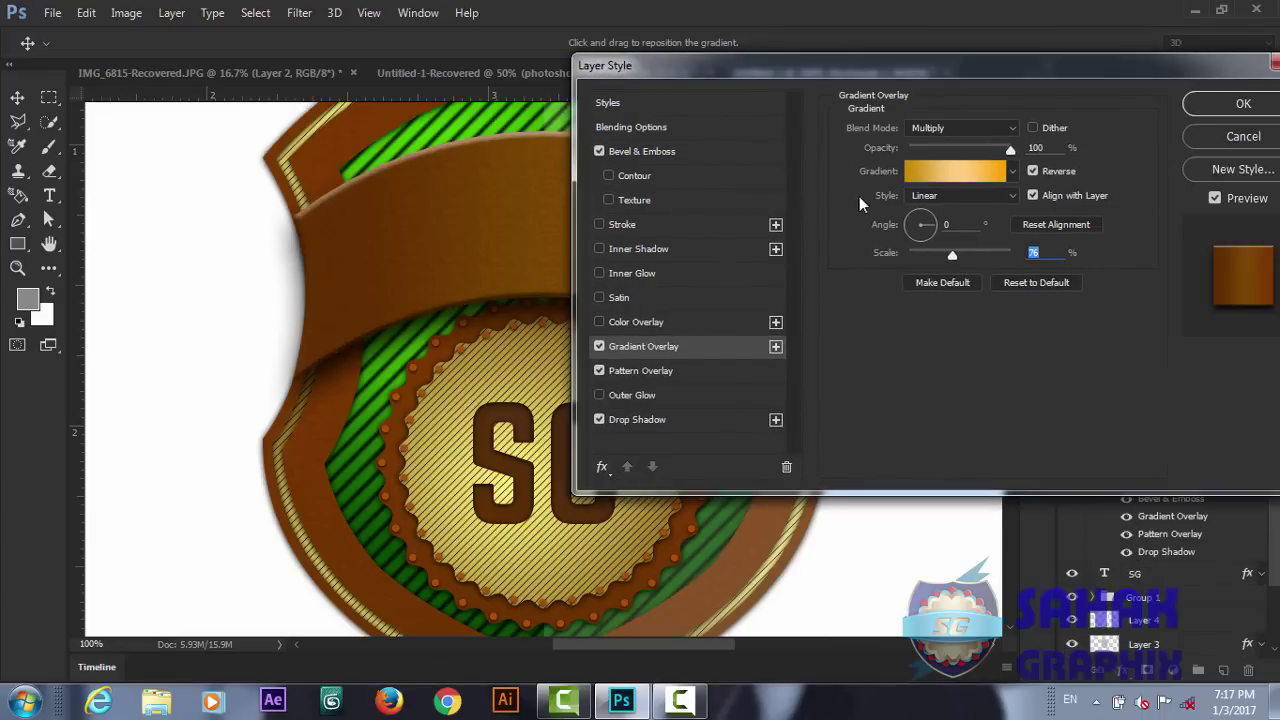
pyautogui.click(685, 150)
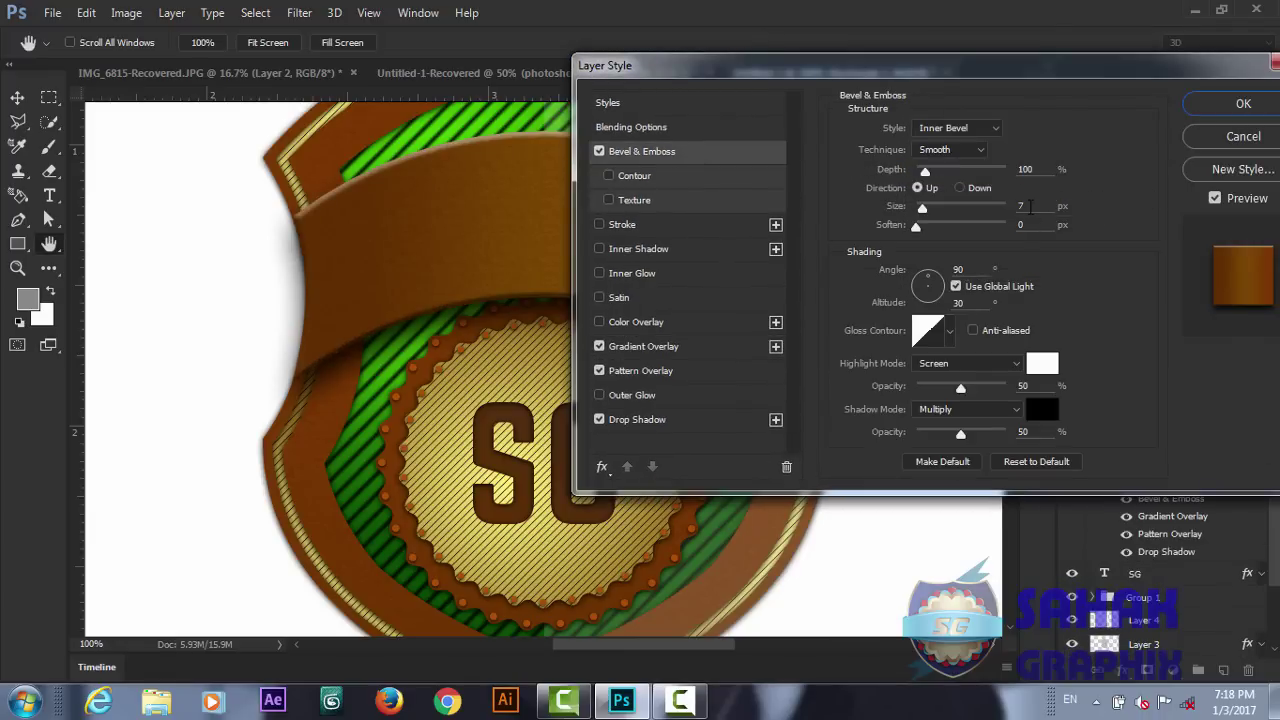
pyautogui.write('1')
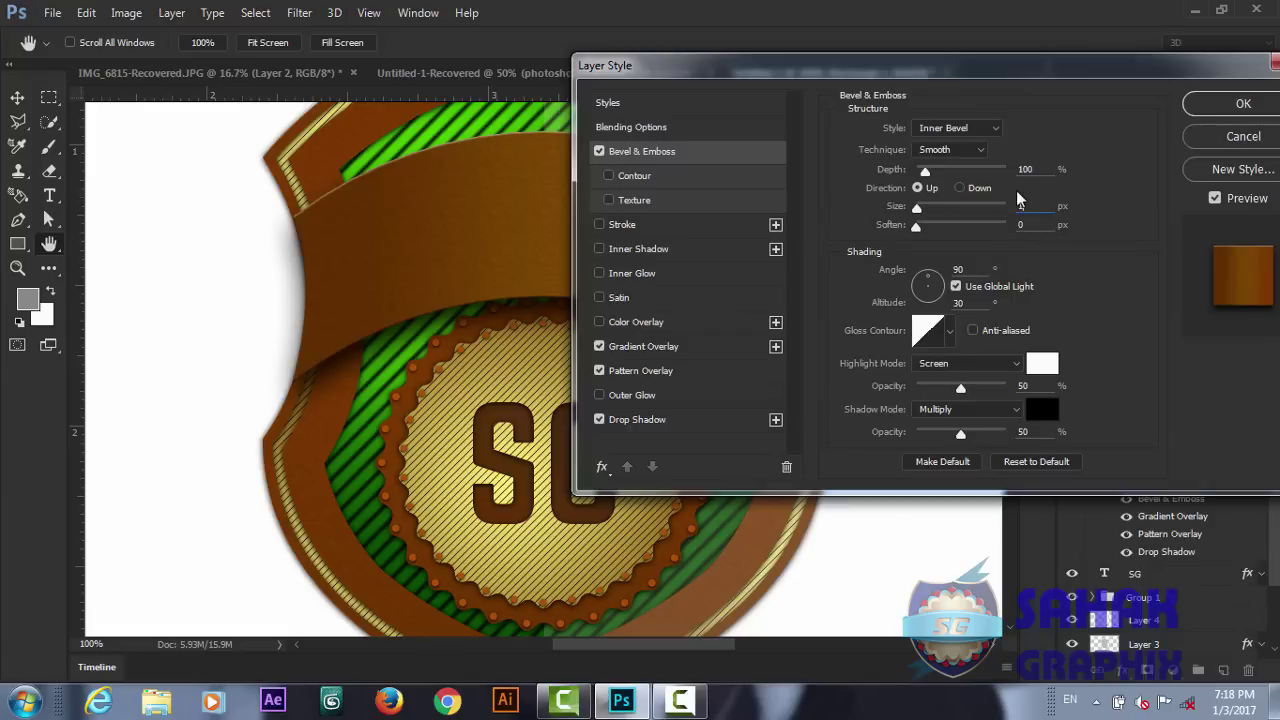
pyautogui.moveTo(1031, 172); pyautogui.dragTo(983, 174)
pyautogui.write('1')
pyautogui.moveTo(741, 76)
pyautogui.mouseDown()
pyautogui.moveTo(899, 403)
pyautogui.moveTo(843, 539)
pyautogui.moveTo(706, 138)
pyautogui.mouseUp()
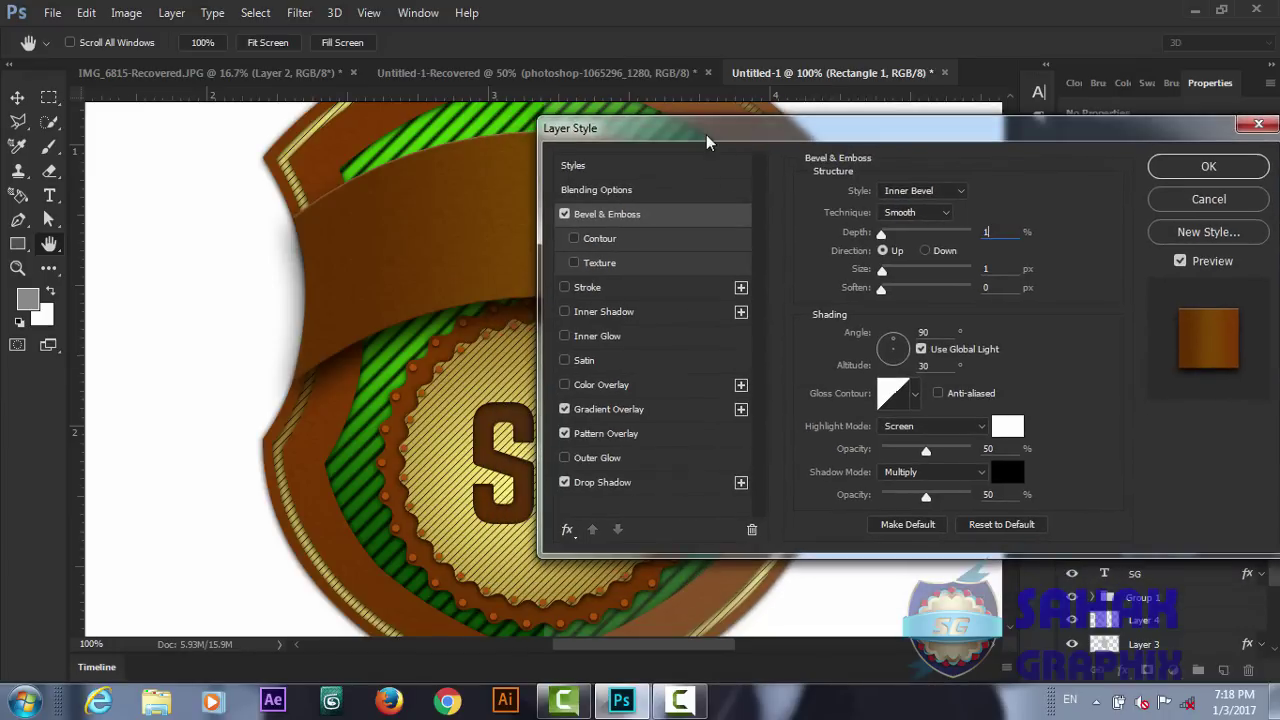
pyautogui.click(946, 214)
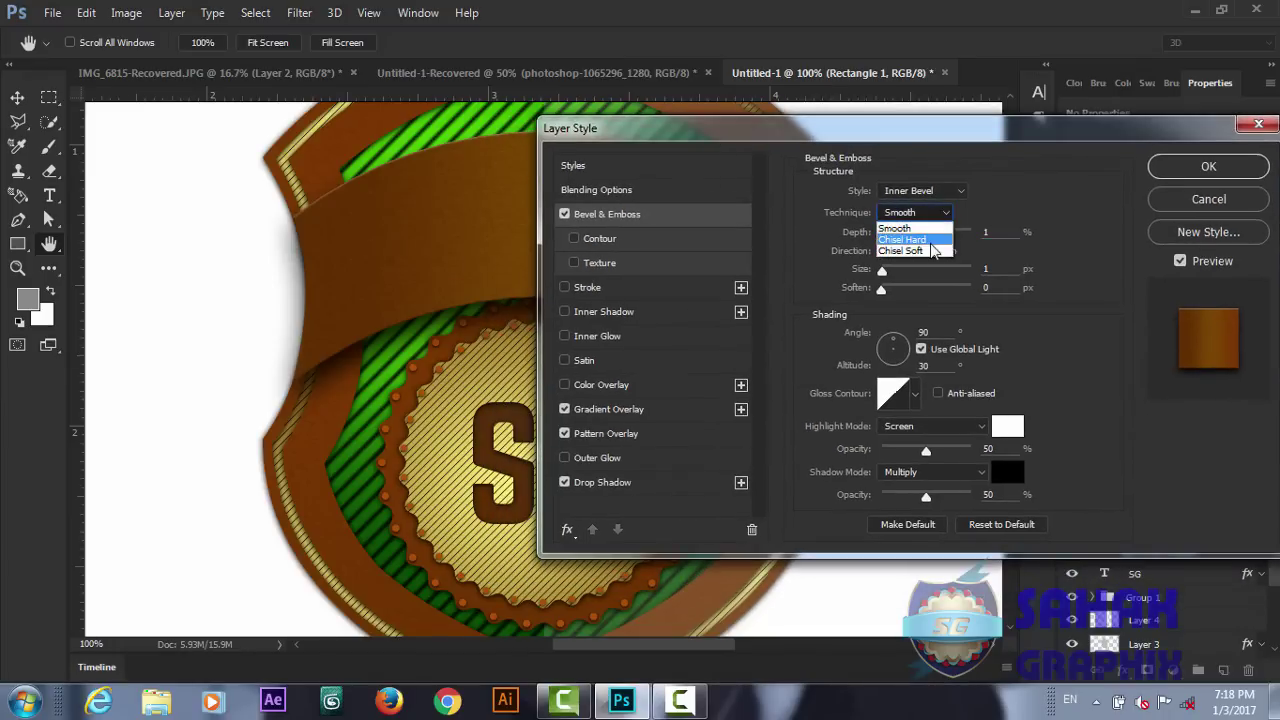
pyautogui.click(928, 231)
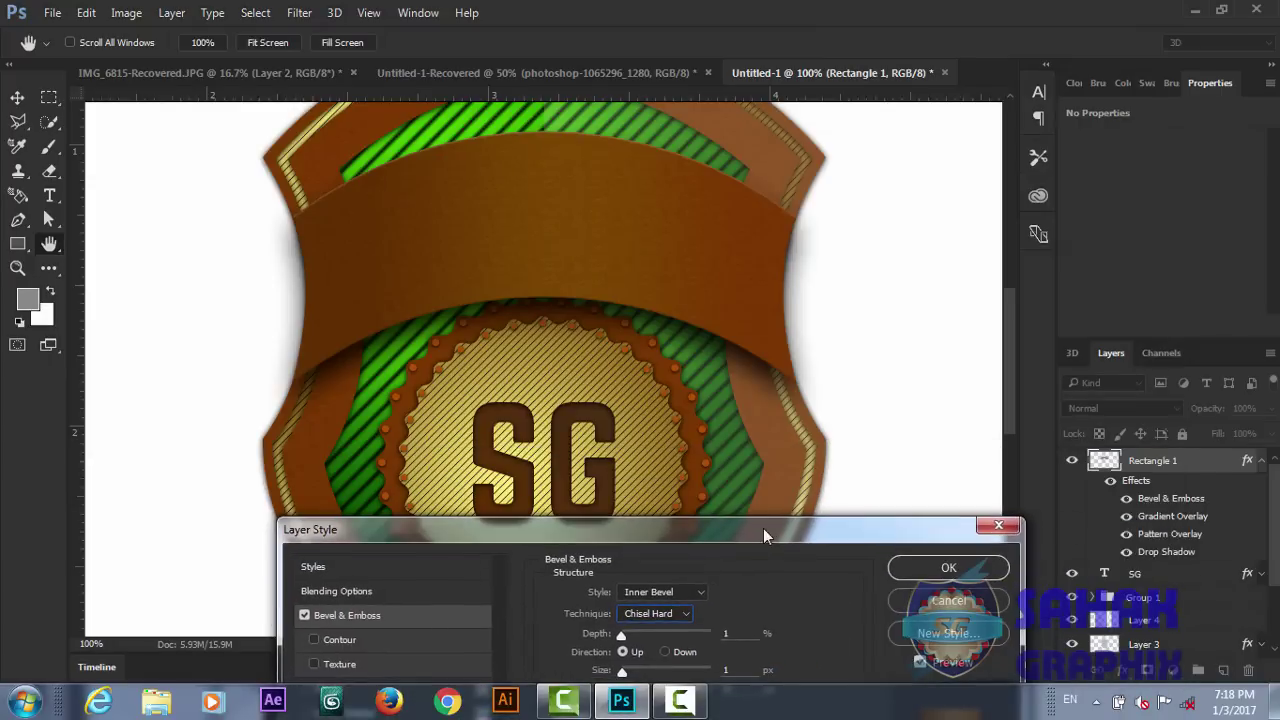
pyautogui.moveTo(1024, 133)
pyautogui.mouseDown()
pyautogui.moveTo(832, 289)
pyautogui.moveTo(861, 149)
pyautogui.mouseUp()
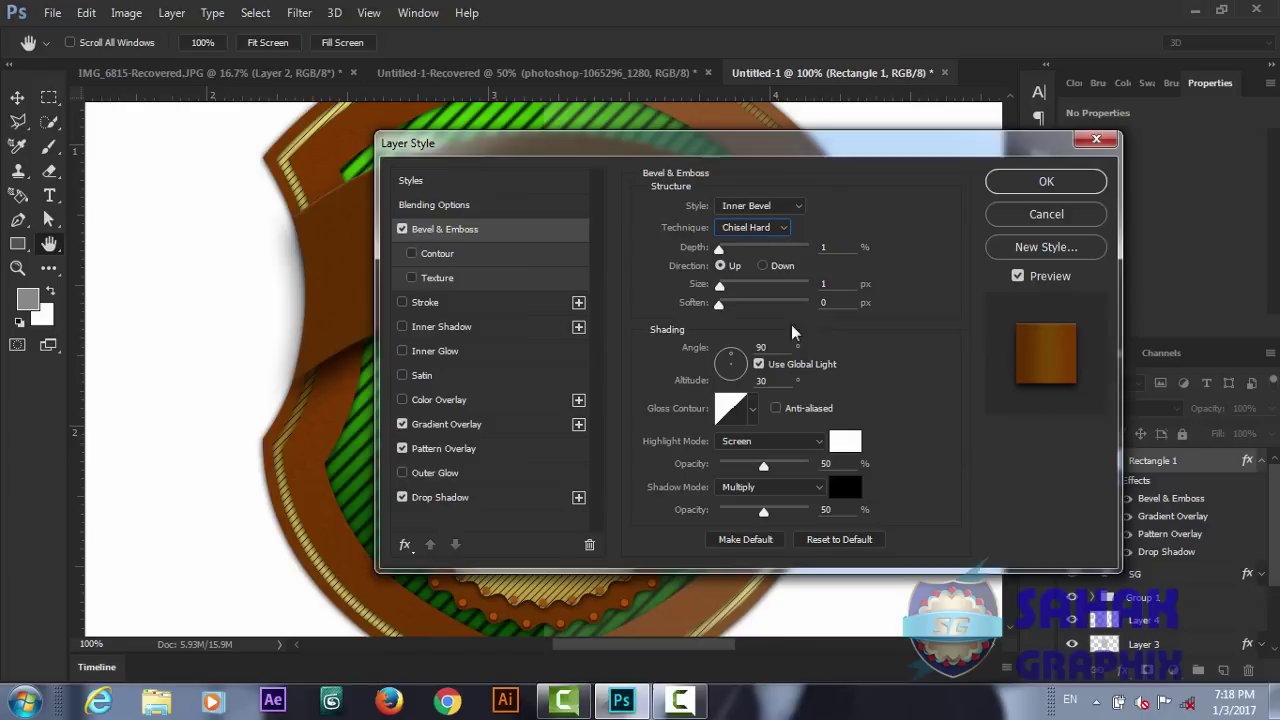
pyautogui.moveTo(764, 468); pyautogui.dragTo(742, 468)
pyautogui.moveTo(704, 162); pyautogui.dragTo(697, 239)
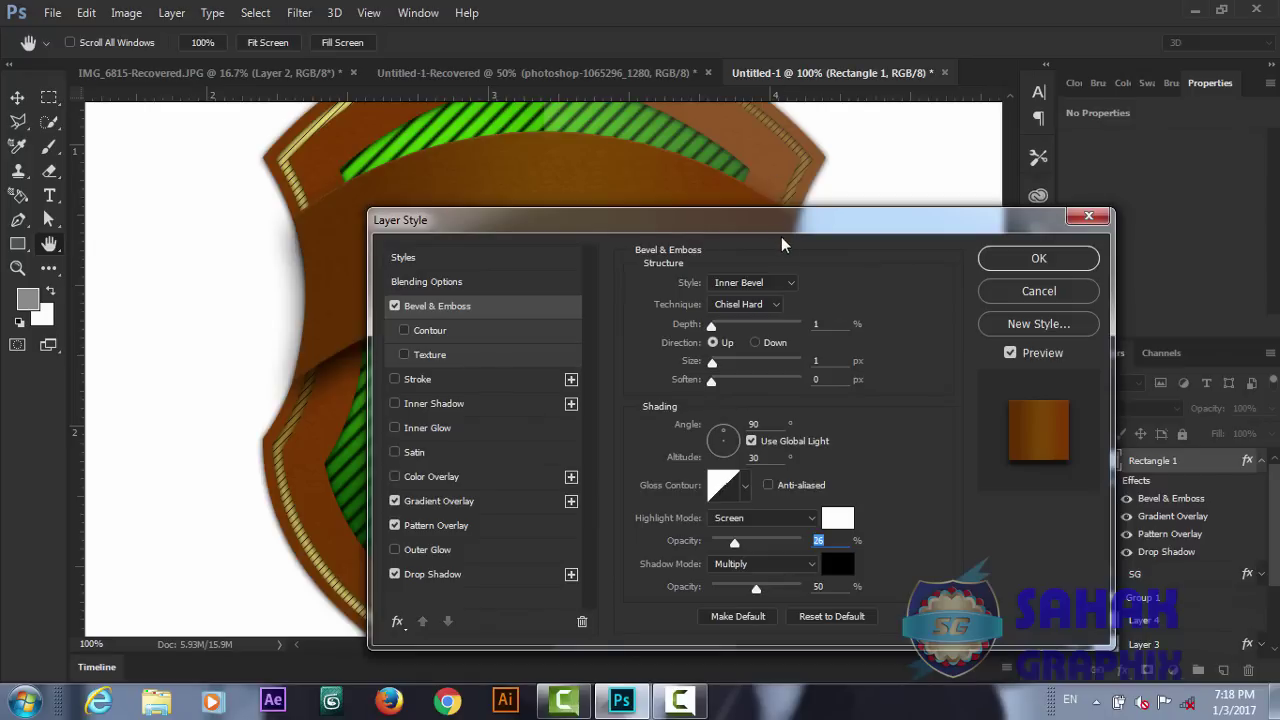
pyautogui.moveTo(754, 221); pyautogui.dragTo(1008, 97)
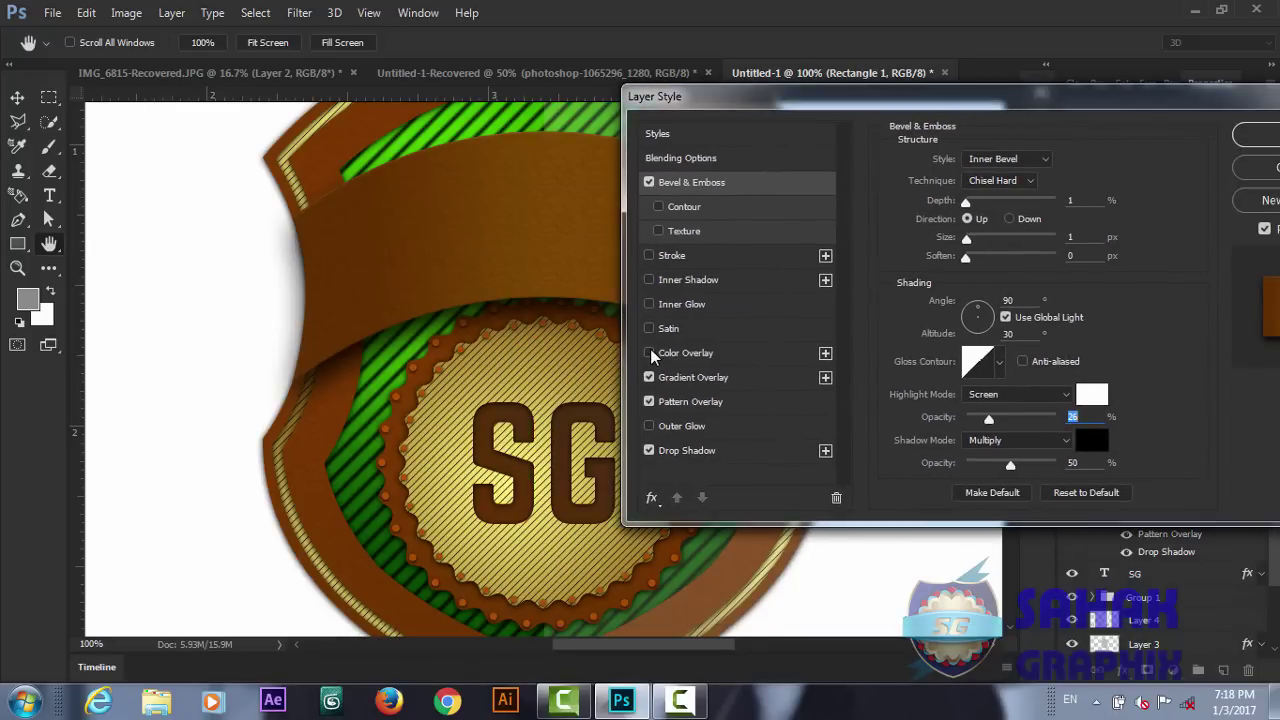
# - Add a roughly 3 px inside stroke in bright orange #ffa303 and apply the style
pyautogui.click(650, 258)
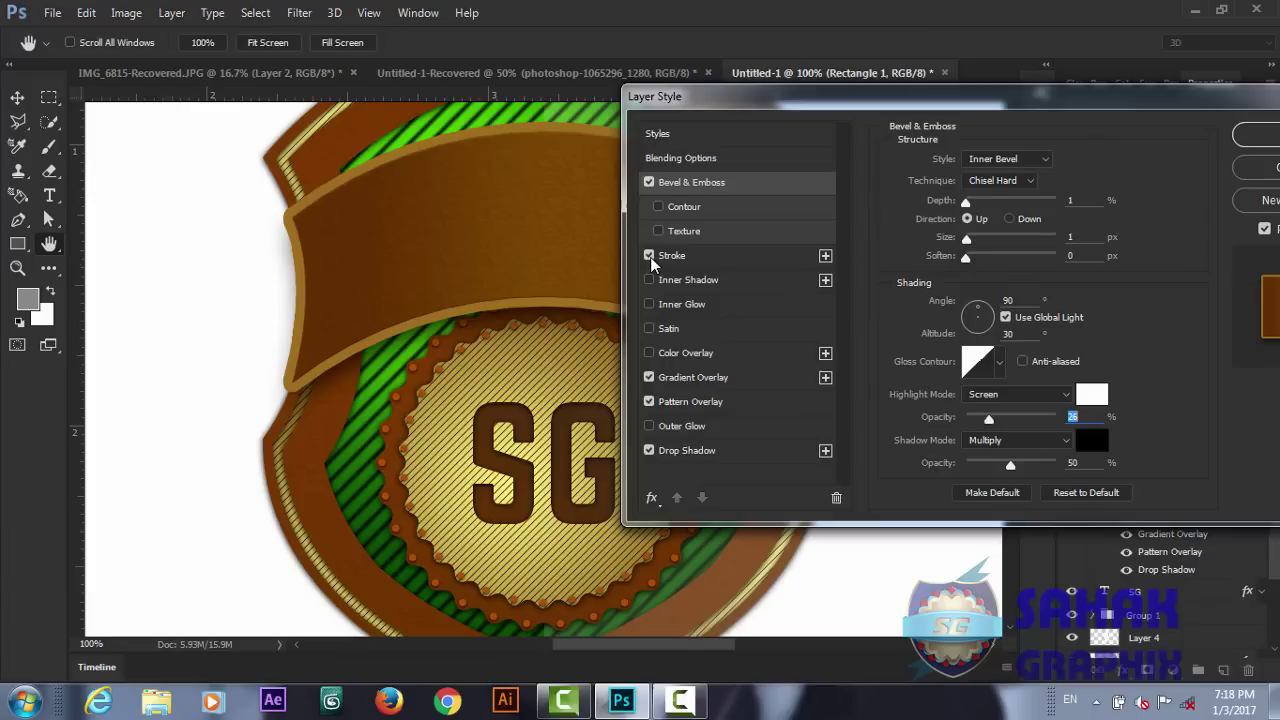
pyautogui.click(727, 262)
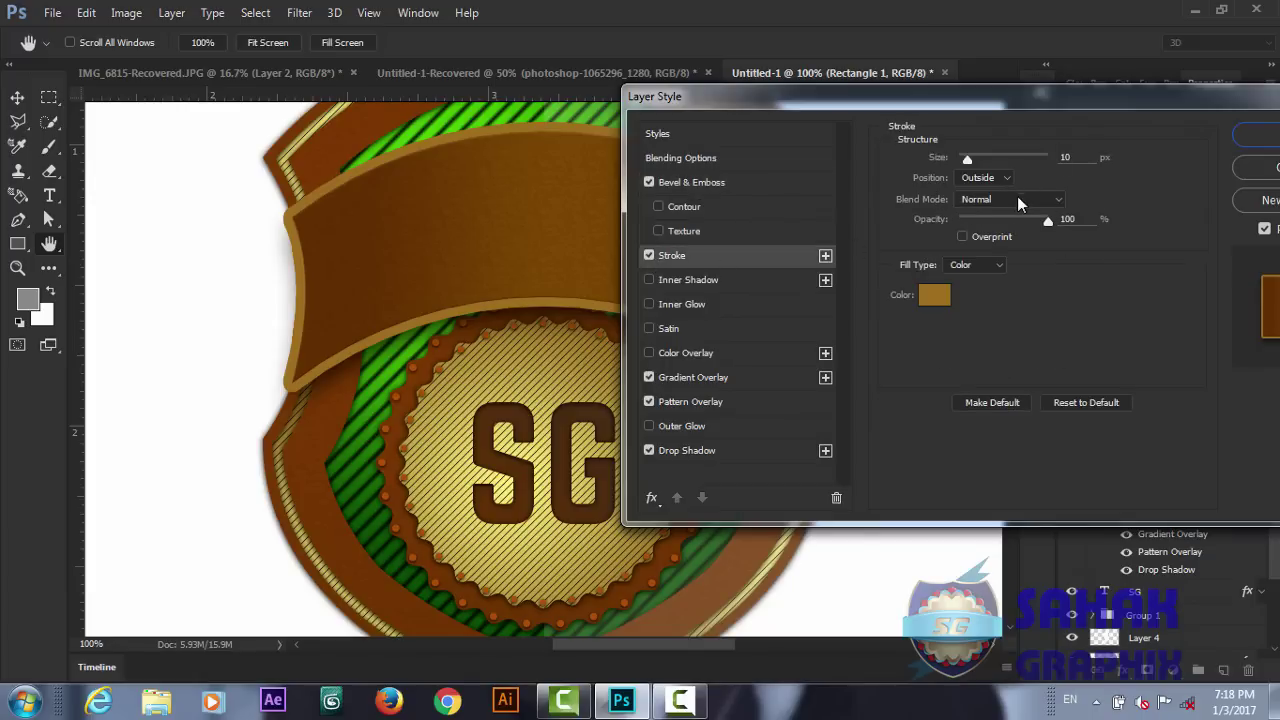
pyautogui.click(1008, 177)
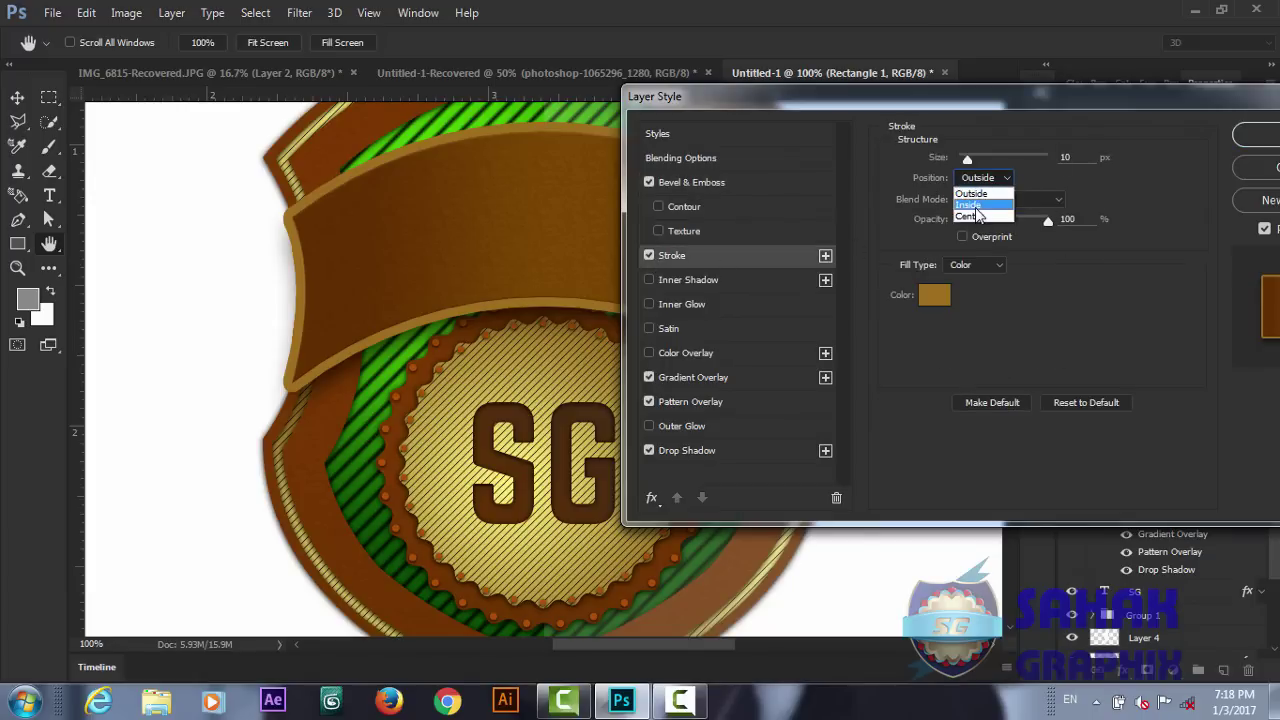
pyautogui.click(970, 205)
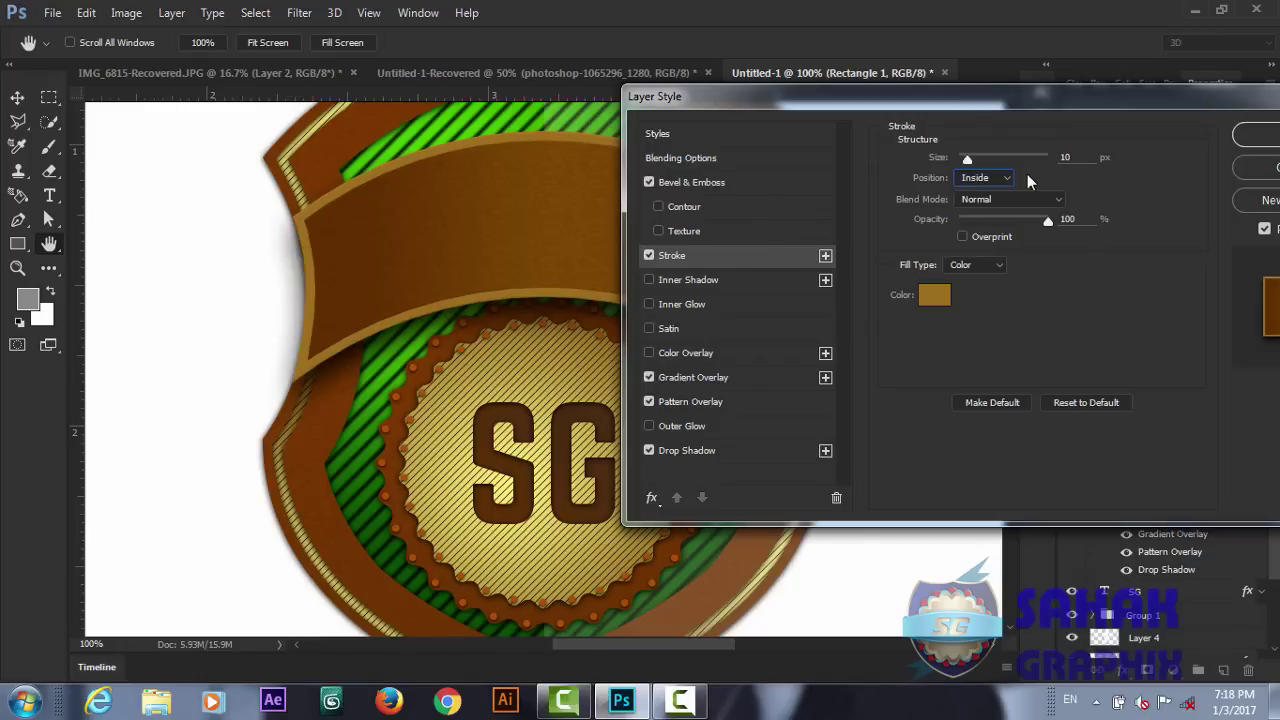
pyautogui.moveTo(968, 162); pyautogui.dragTo(960, 160)
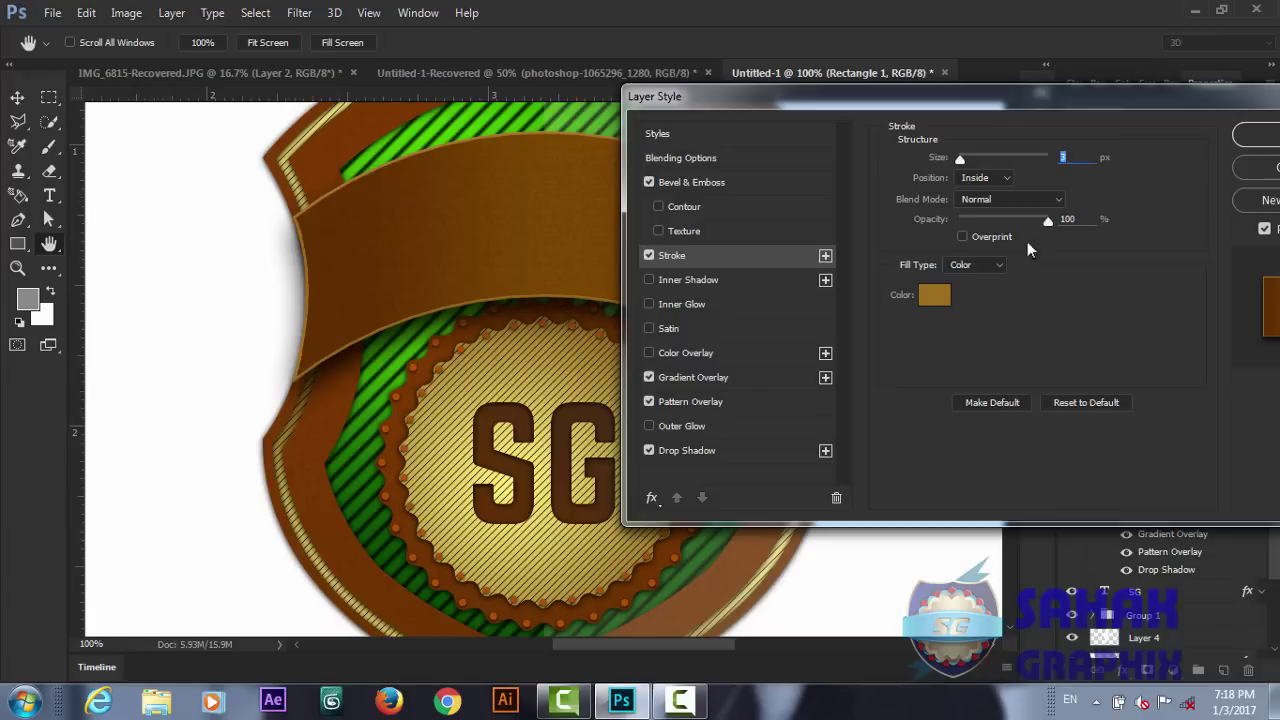
pyautogui.click(937, 302)
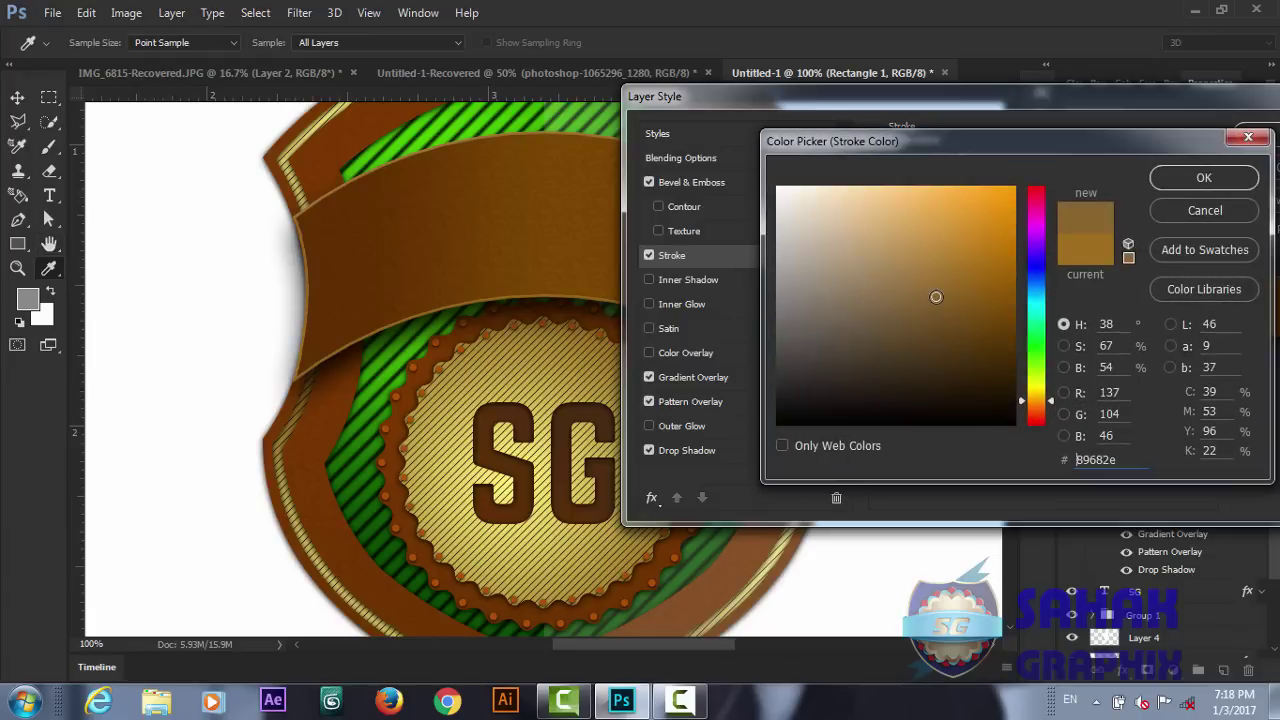
pyautogui.click(974, 187)
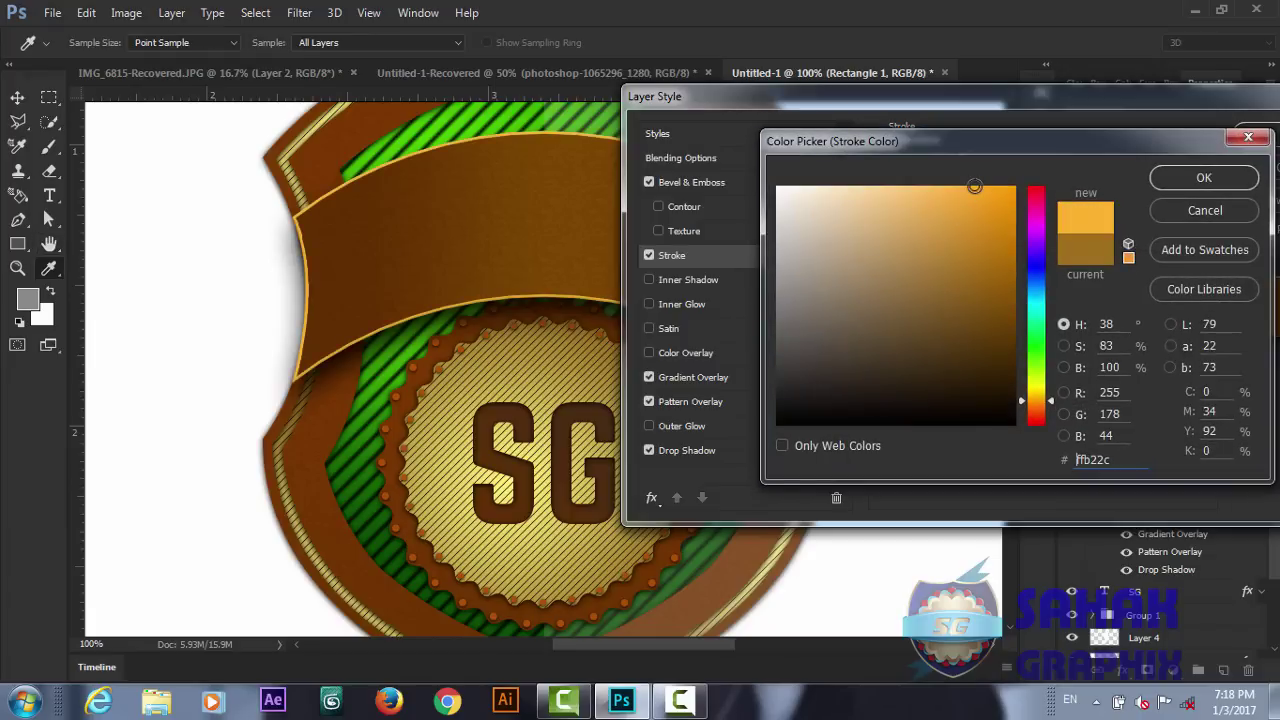
pyautogui.click(991, 186)
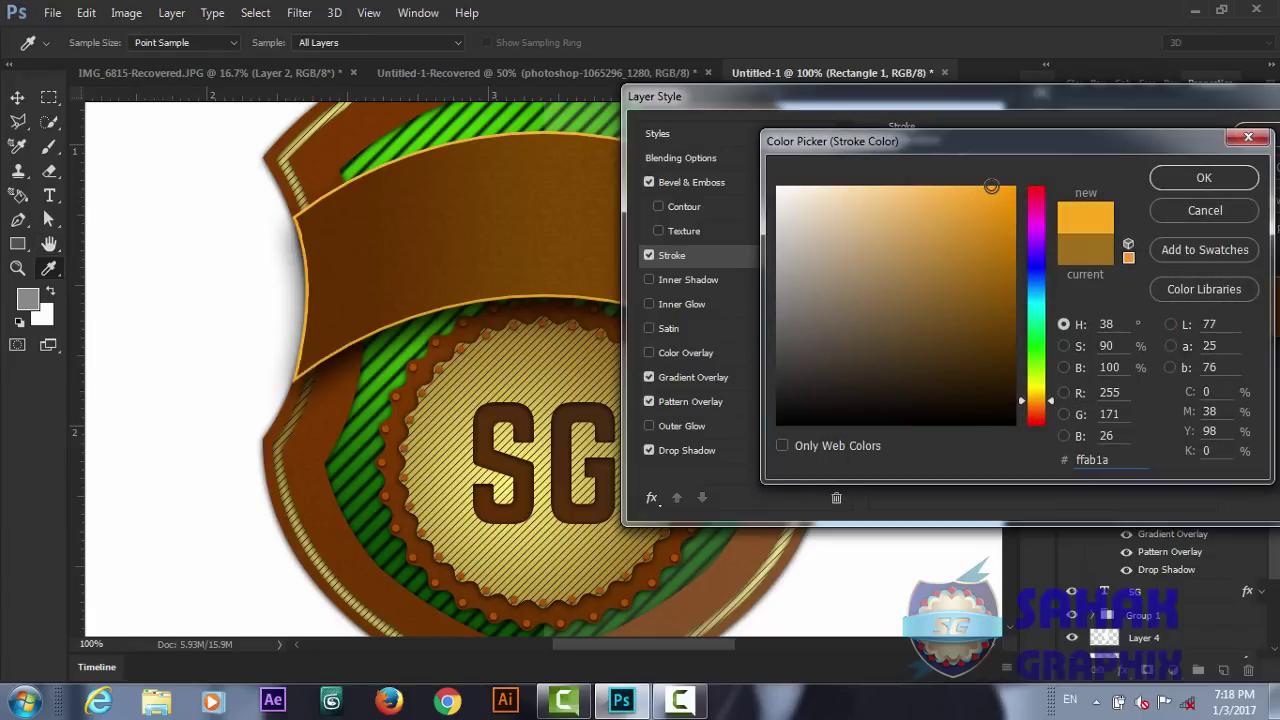
pyautogui.click(1000, 186)
pyautogui.moveTo(1000, 186); pyautogui.dragTo(1014, 186)
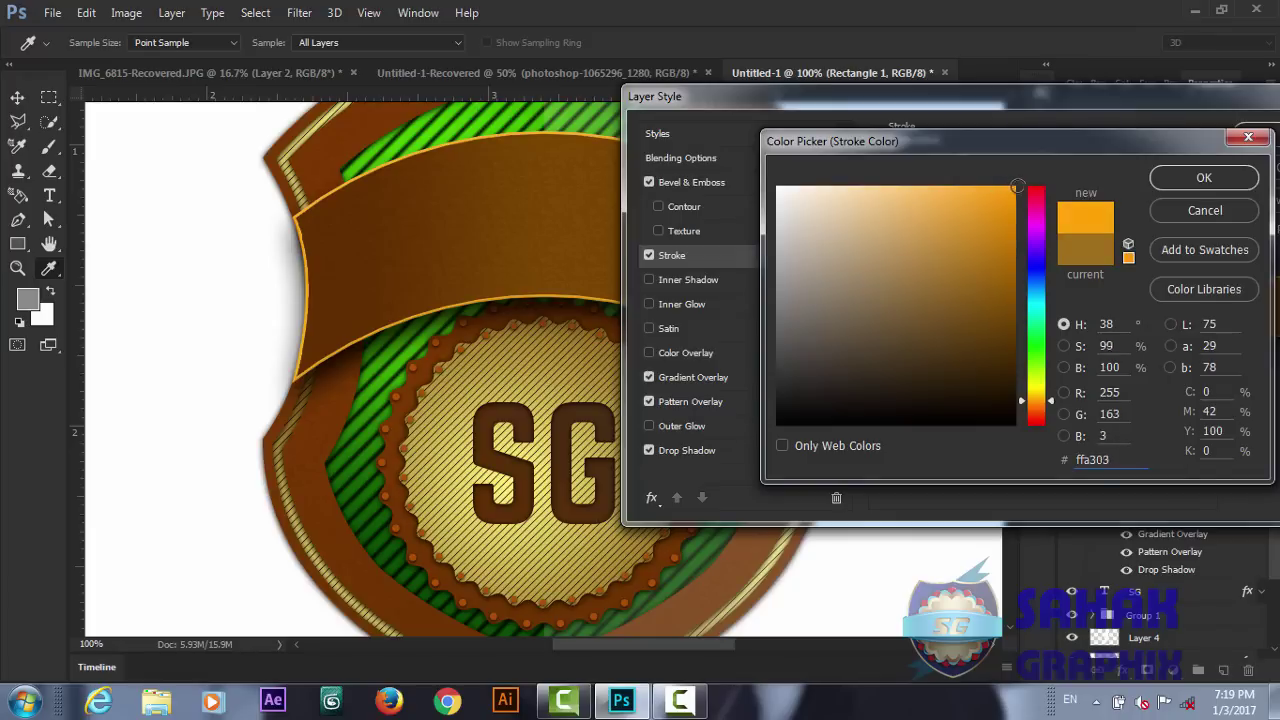
pyautogui.click(1204, 178)
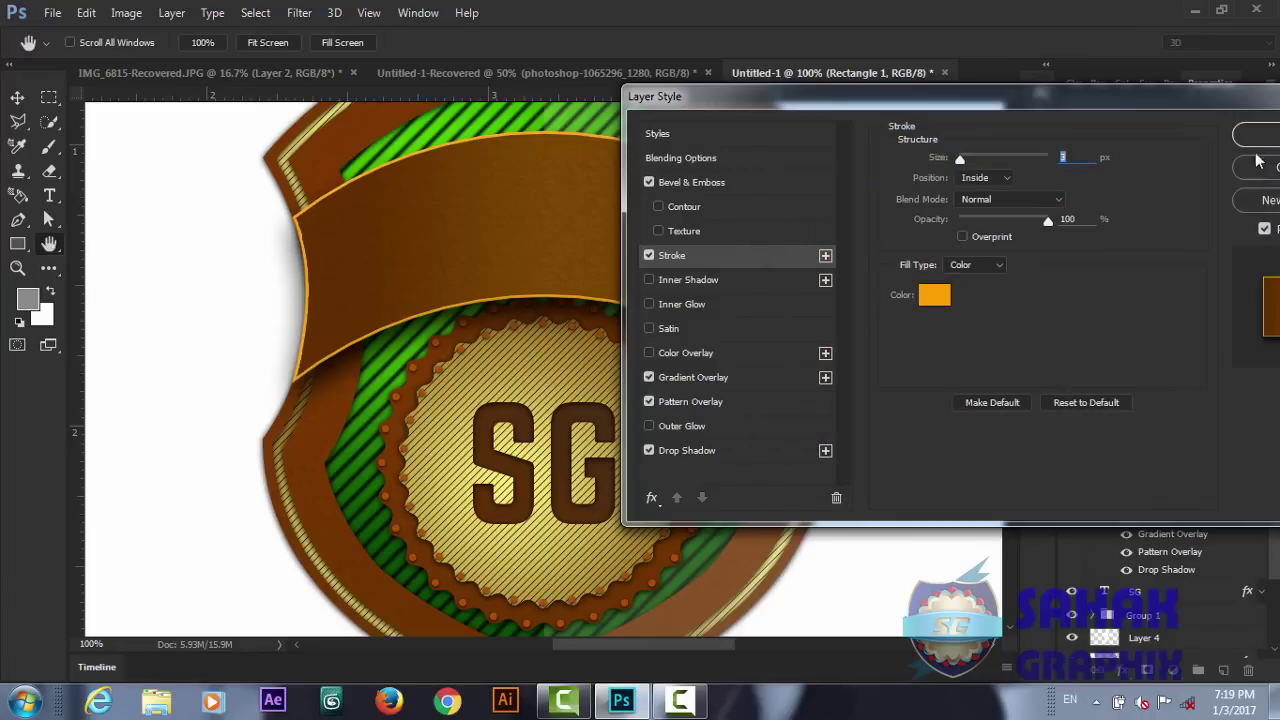
pyautogui.click(1275, 141)
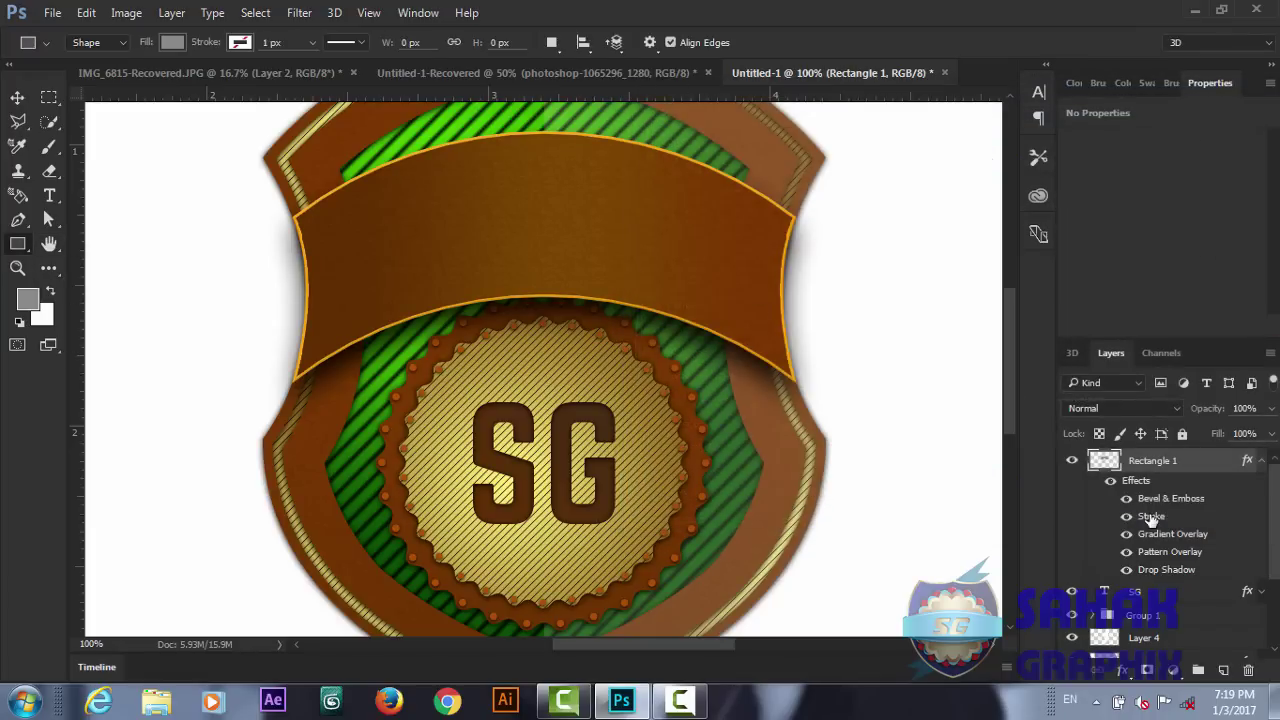
# - Split the banner's effects into their own separate clipped layers
pyautogui.rightClick(1262, 466)
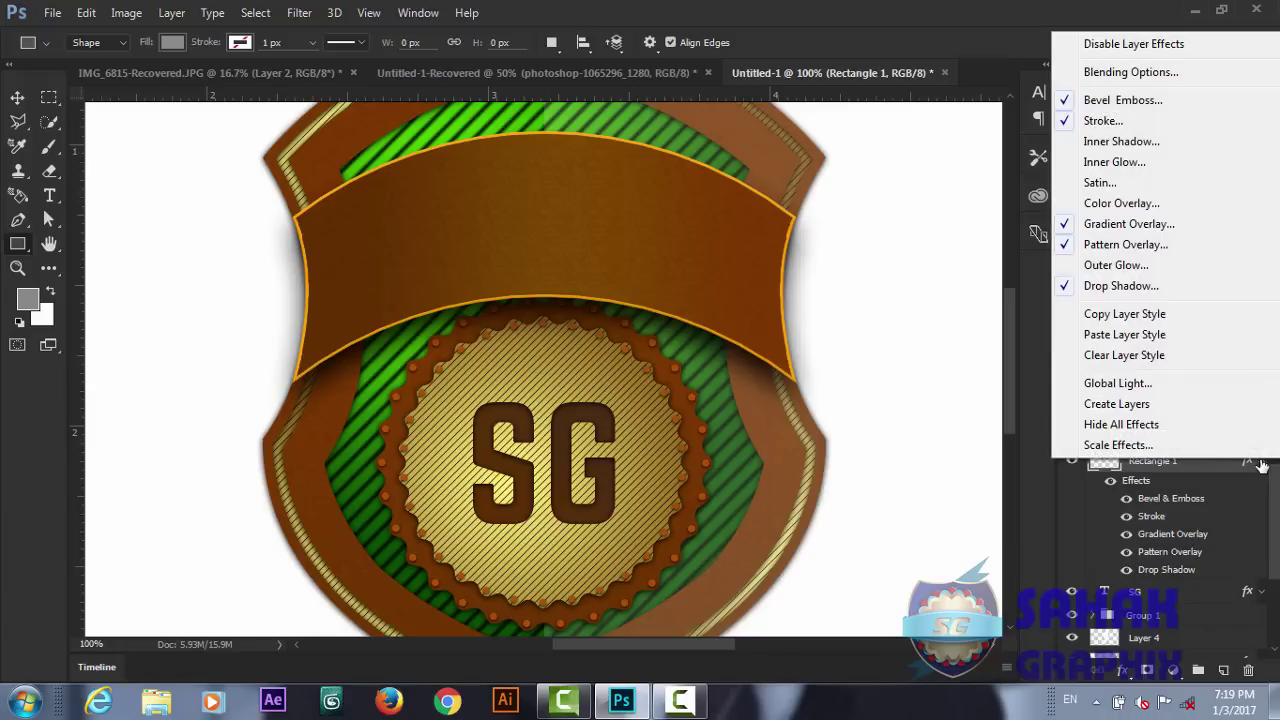
pyautogui.click(1118, 404)
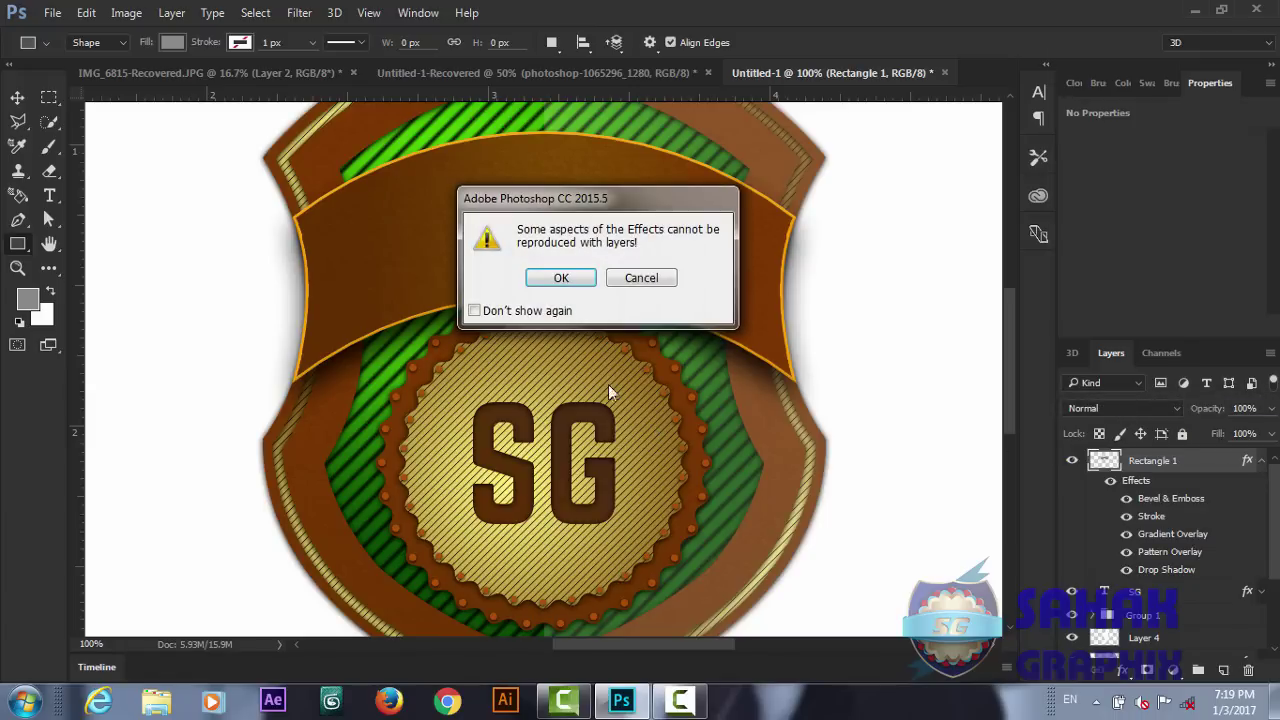
pyautogui.click(561, 277)
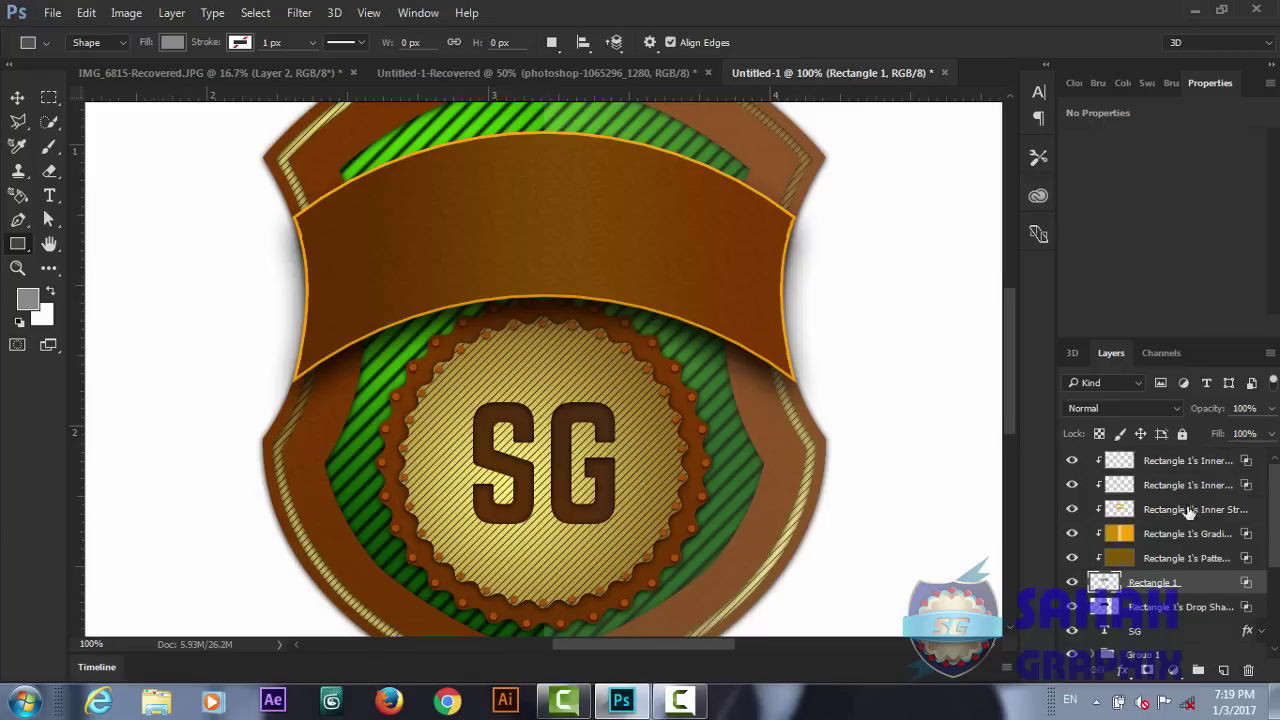
# - Compare the effect layers' visibility and add a layer mask to the Inner Stroke layer
pyautogui.click(1073, 461)
pyautogui.click(1073, 461)
pyautogui.click(1072, 510)
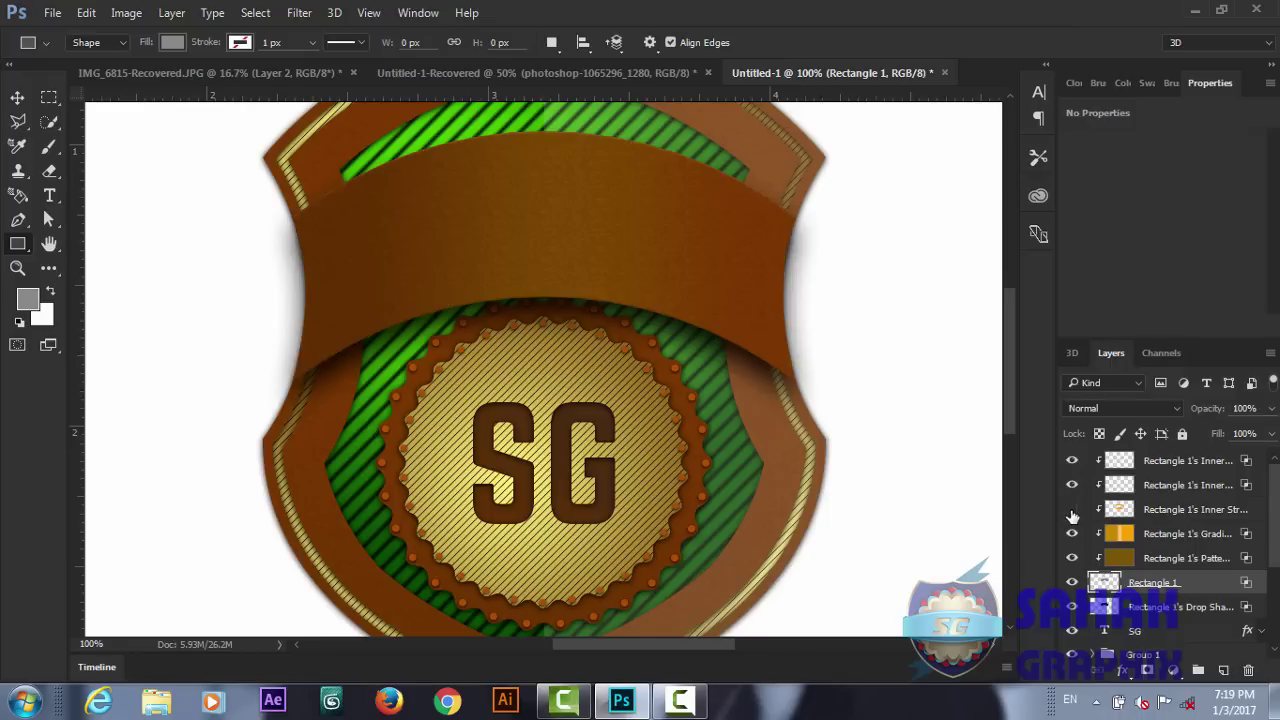
pyautogui.click(1131, 514)
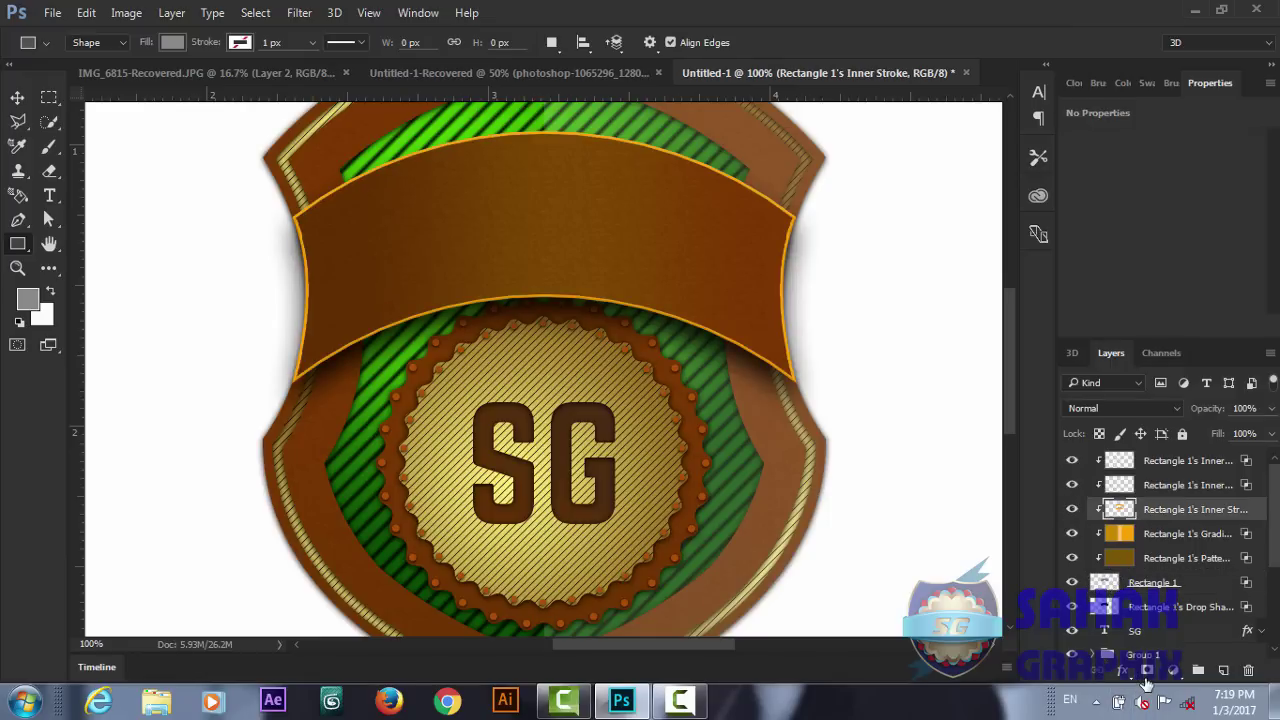
pyautogui.click(1146, 674)
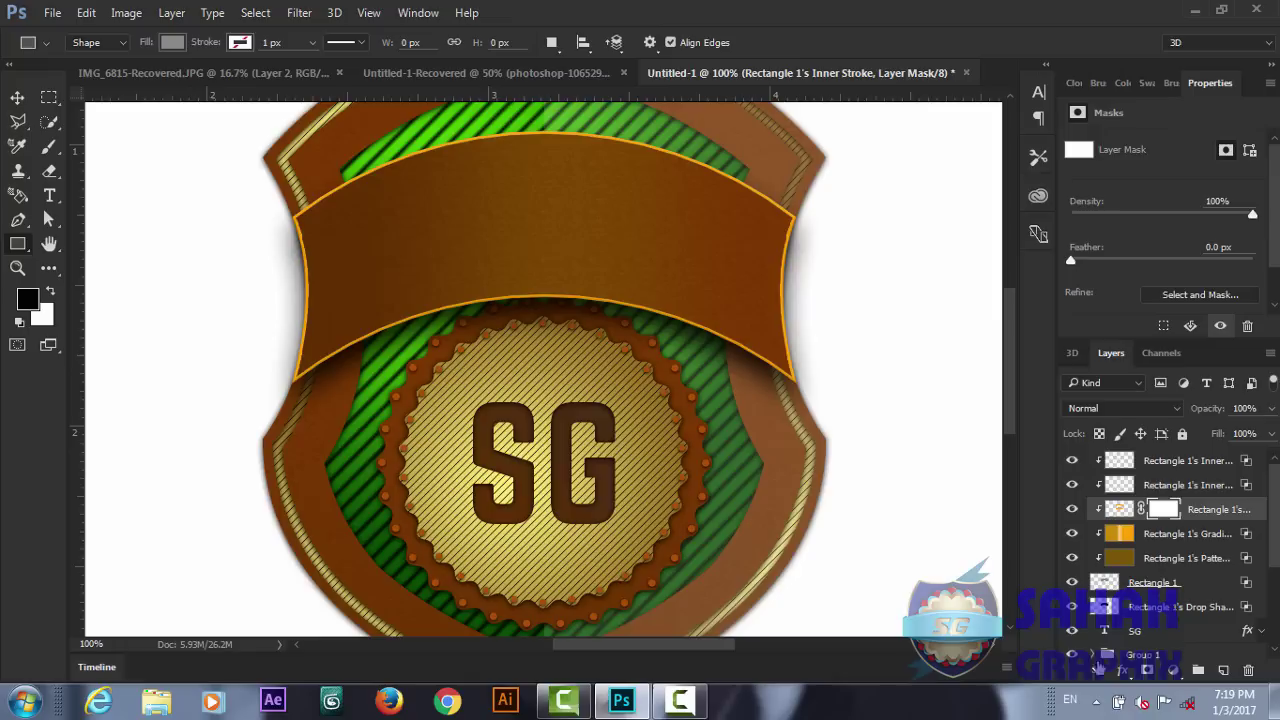
# - Paint out the yellow stroke on the banner's left and right edges in the Inner Stroke mask
pyautogui.click(50, 147)
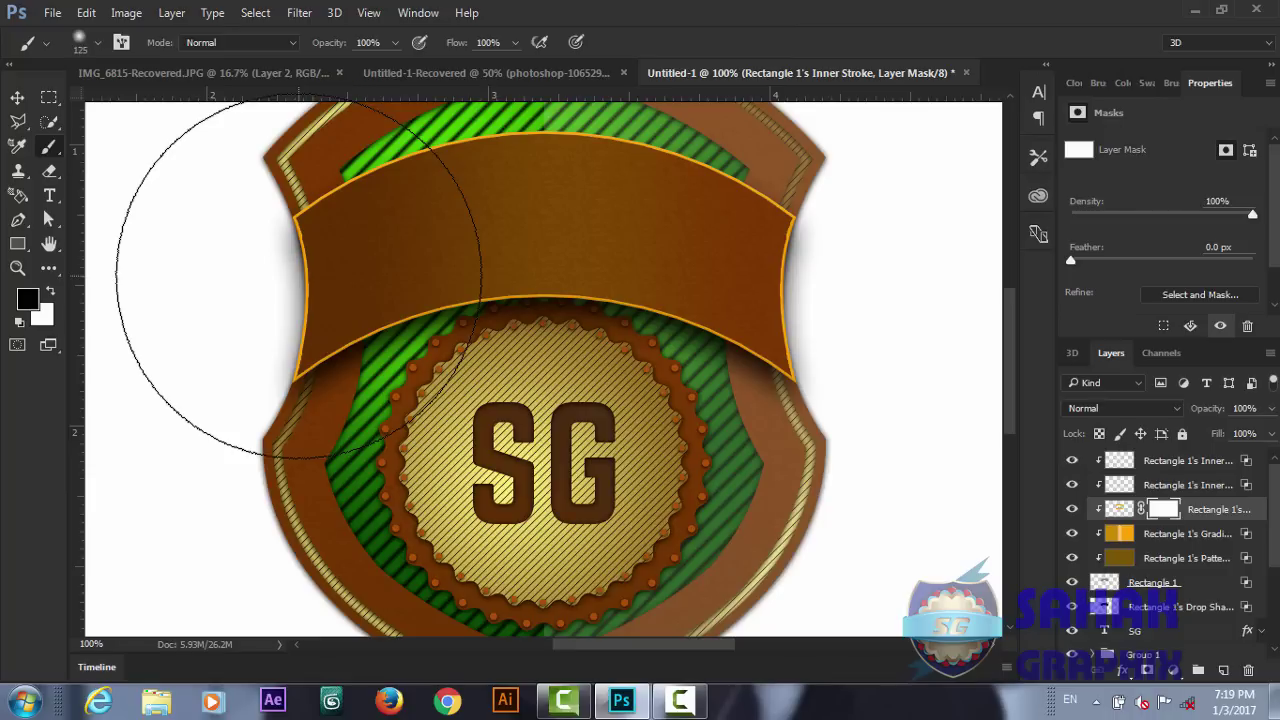
pyautogui.moveTo(294, 314)
pyautogui.mouseDown()
pyautogui.moveTo(277, 243)
pyautogui.moveTo(307, 225)
pyautogui.mouseUp()
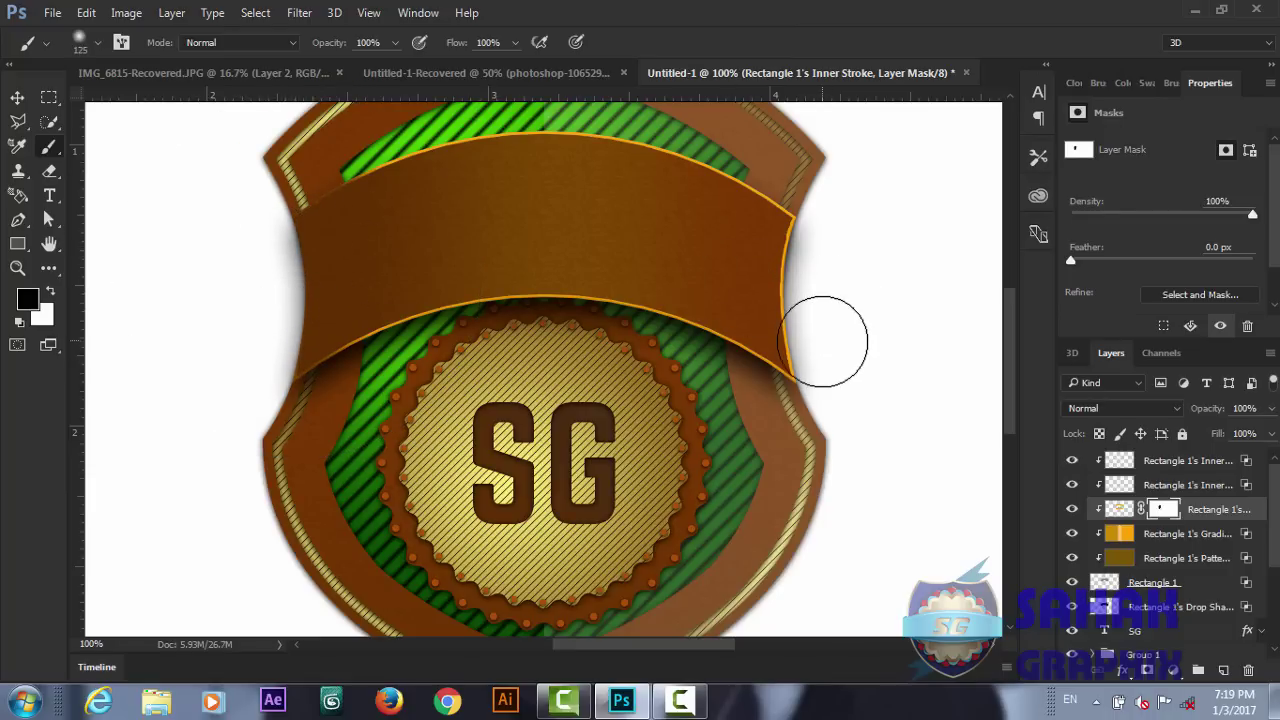
pyautogui.moveTo(829, 380); pyautogui.dragTo(820, 249)
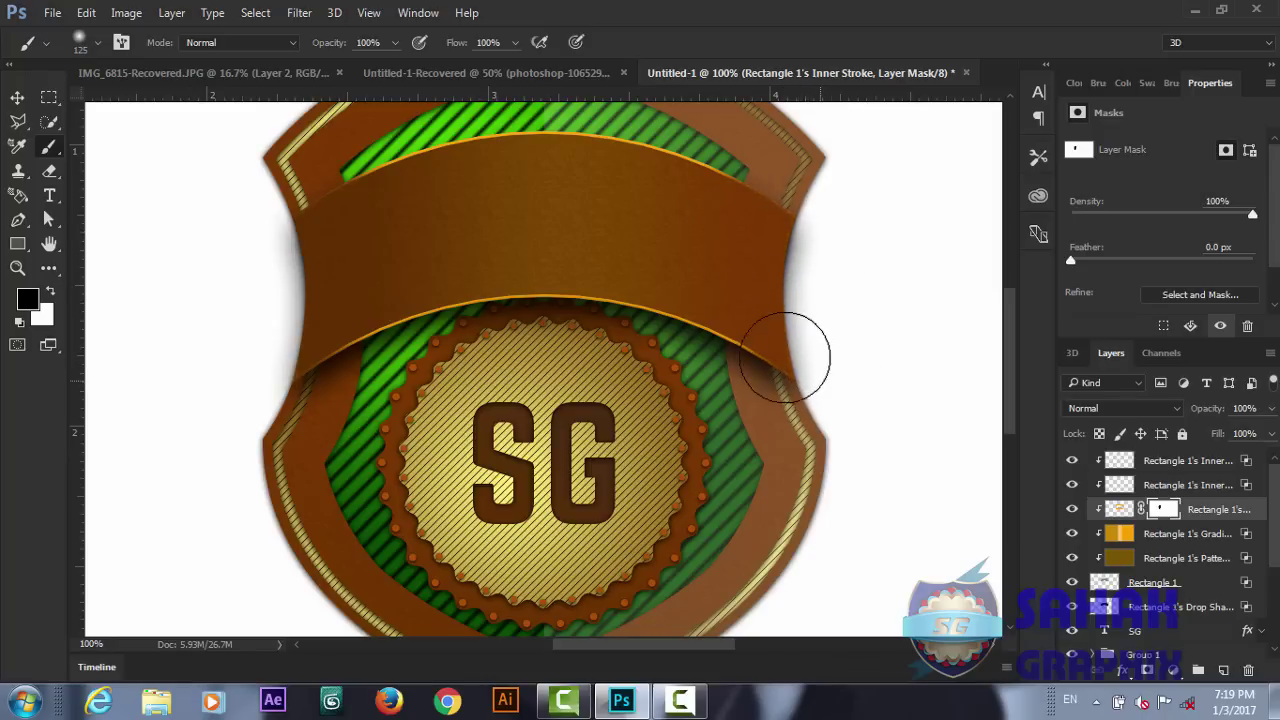
pyautogui.moveTo(820, 360); pyautogui.dragTo(749, 229)
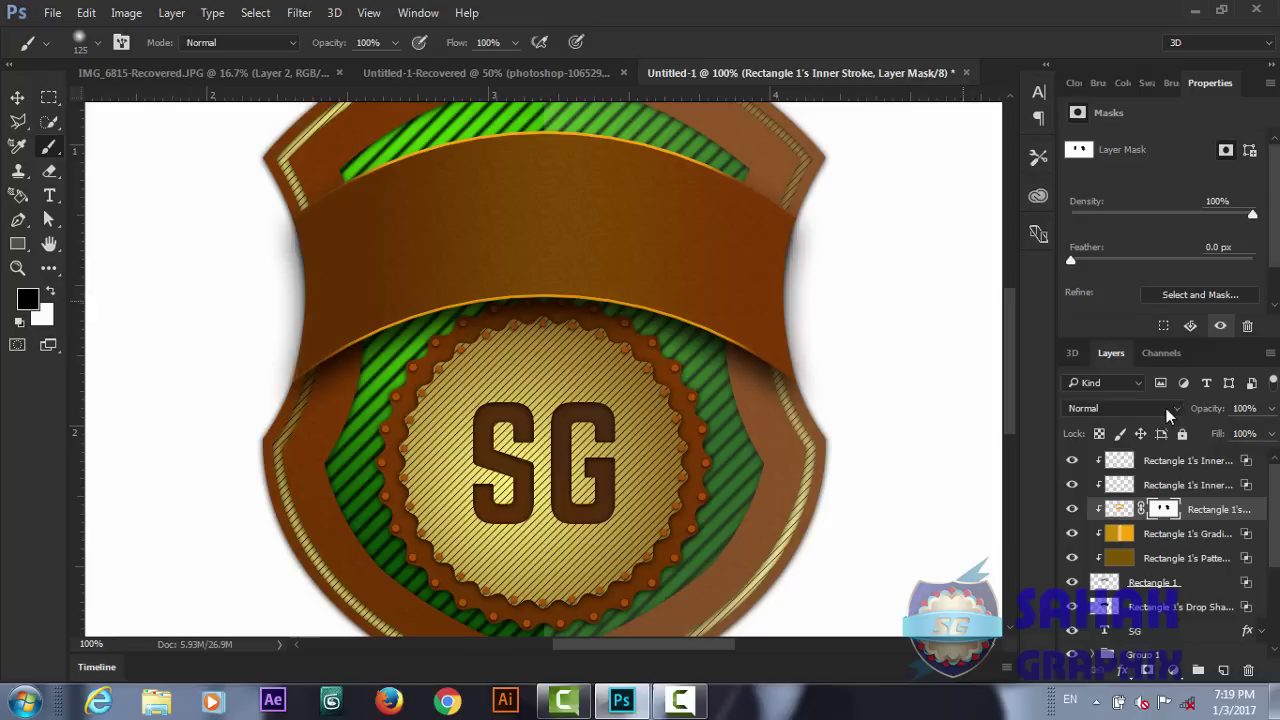
# - Set the Inner Stroke layer to Overlay blend mode at 79% opacity
pyautogui.click(1152, 405)
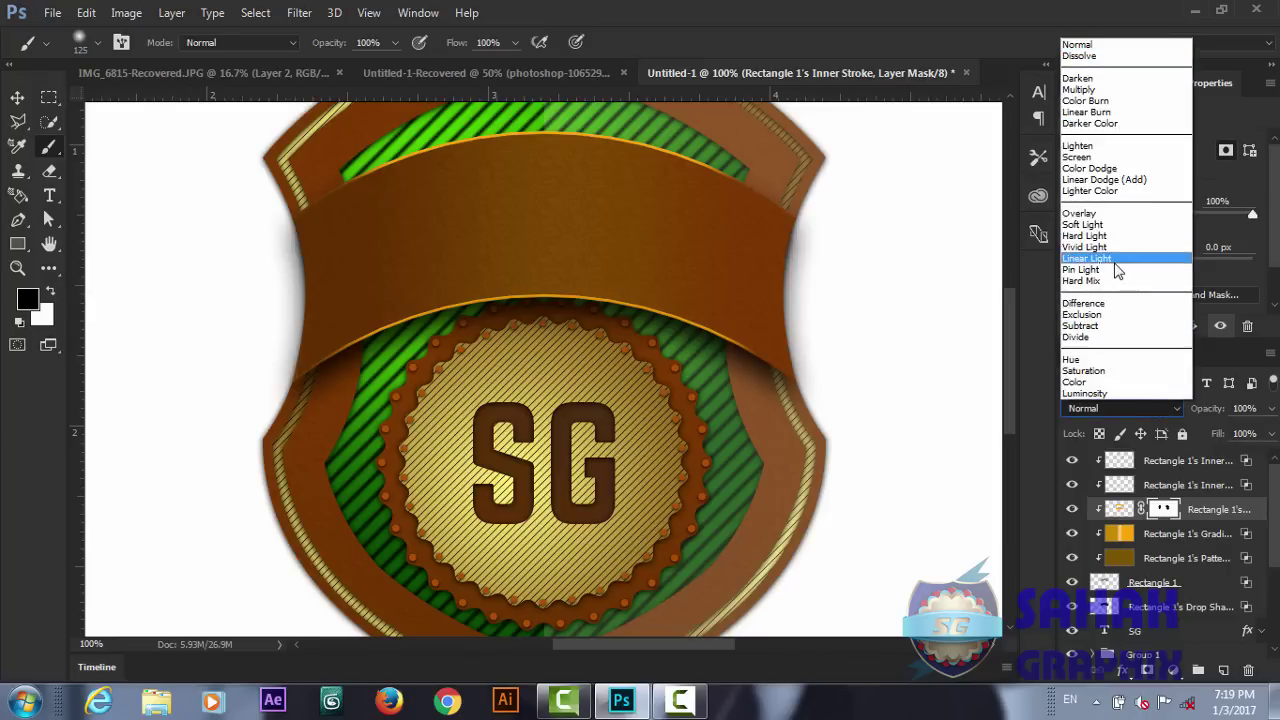
pyautogui.click(1091, 216)
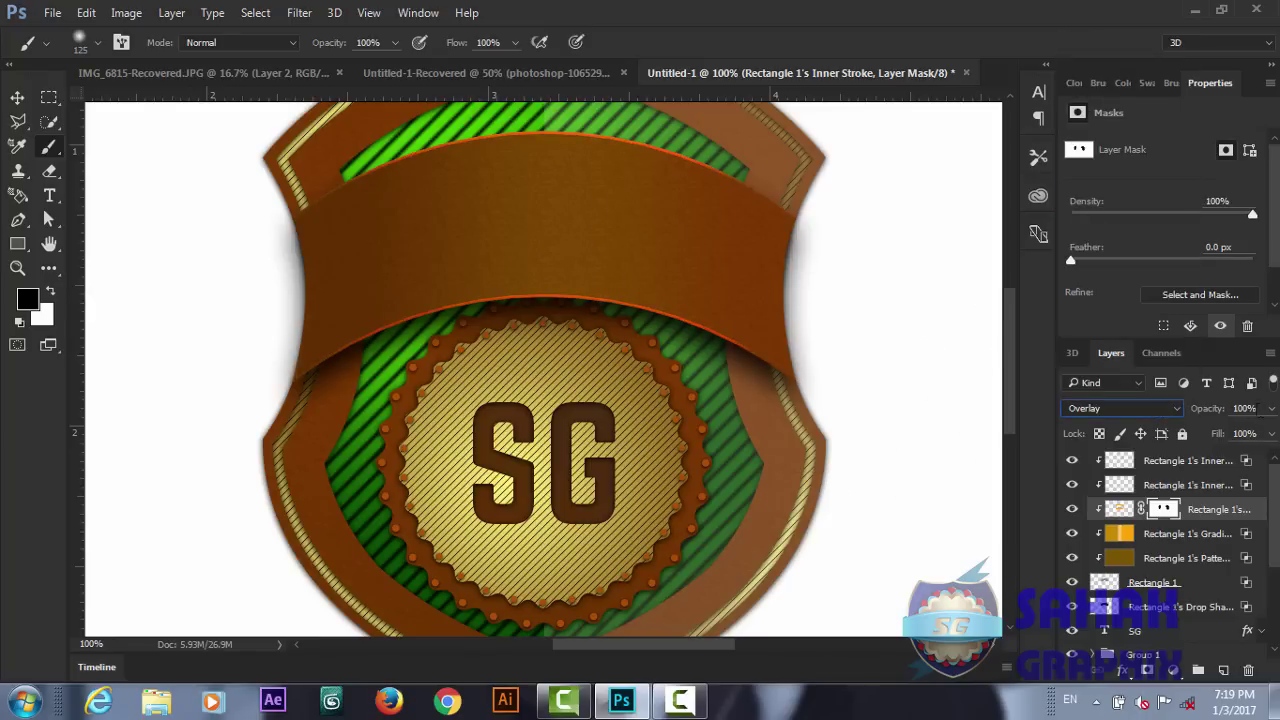
pyautogui.moveTo(1223, 416); pyautogui.dragTo(1198, 416)
pyautogui.click(51, 197)
# - Discard the stray 'SA' text and add a 'LOGO NAME' text layer above the banner
pyautogui.click(451, 234)
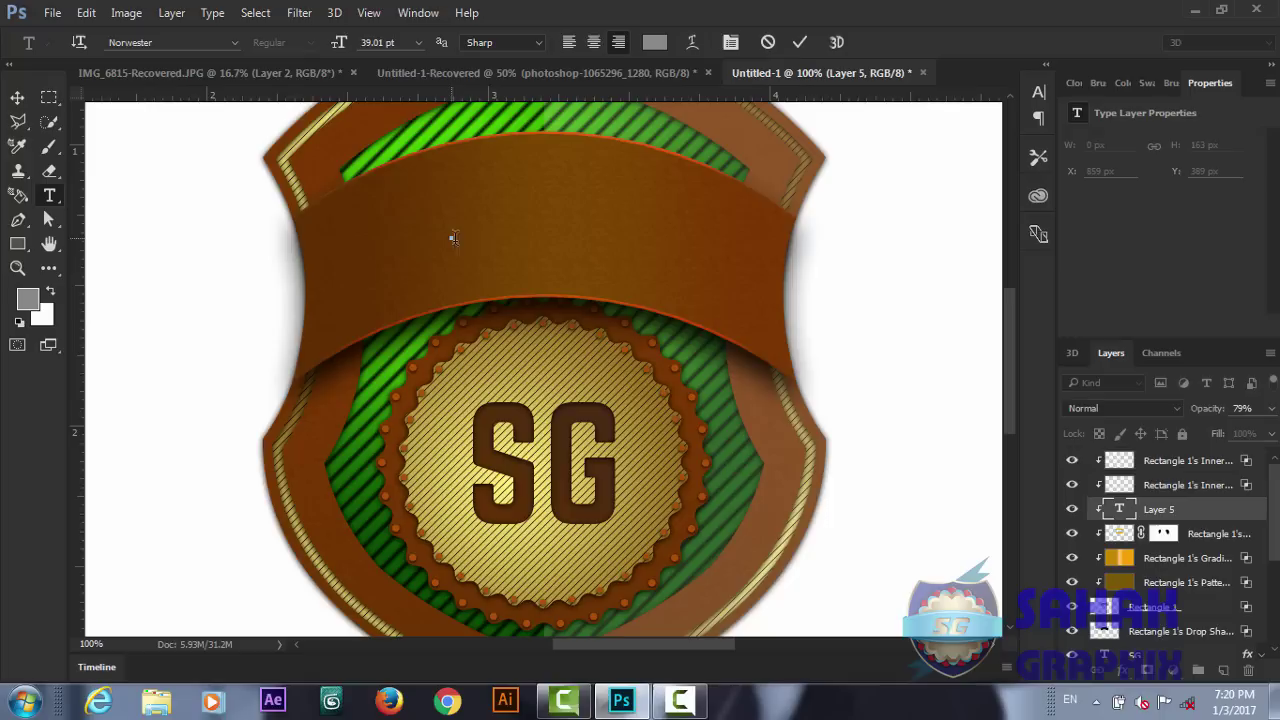
pyautogui.write('S')
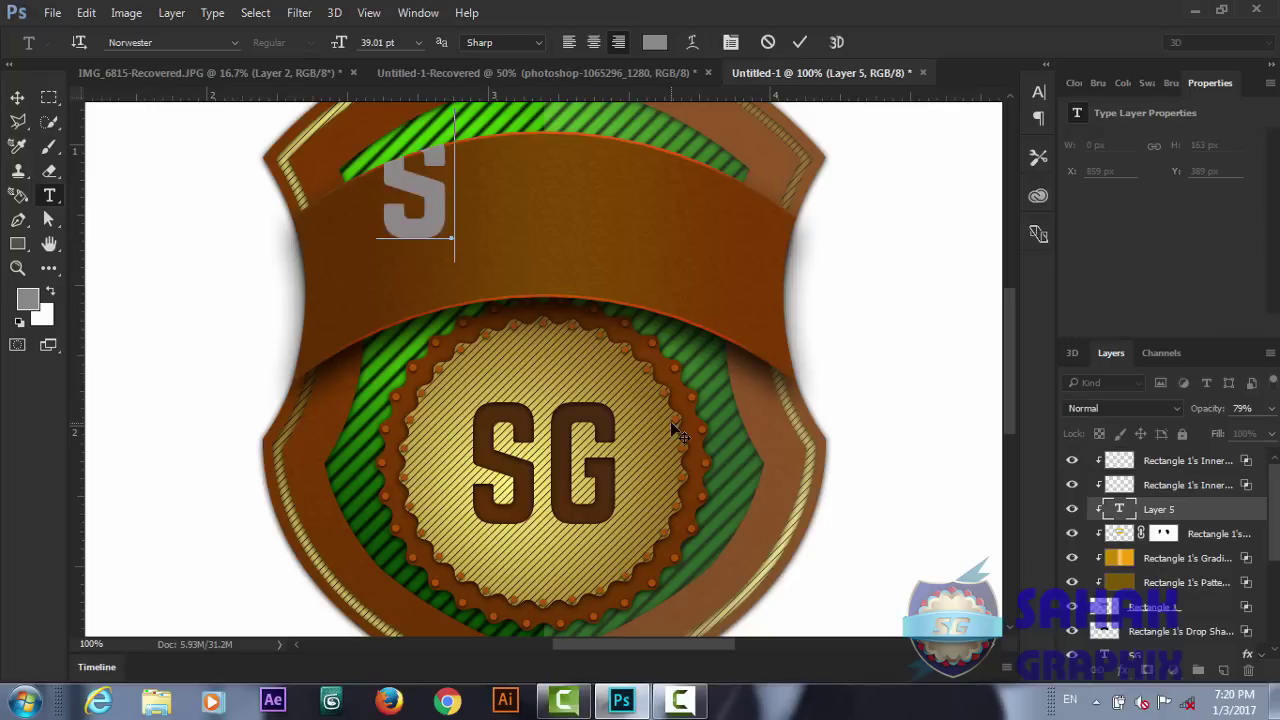
pyautogui.write('A')
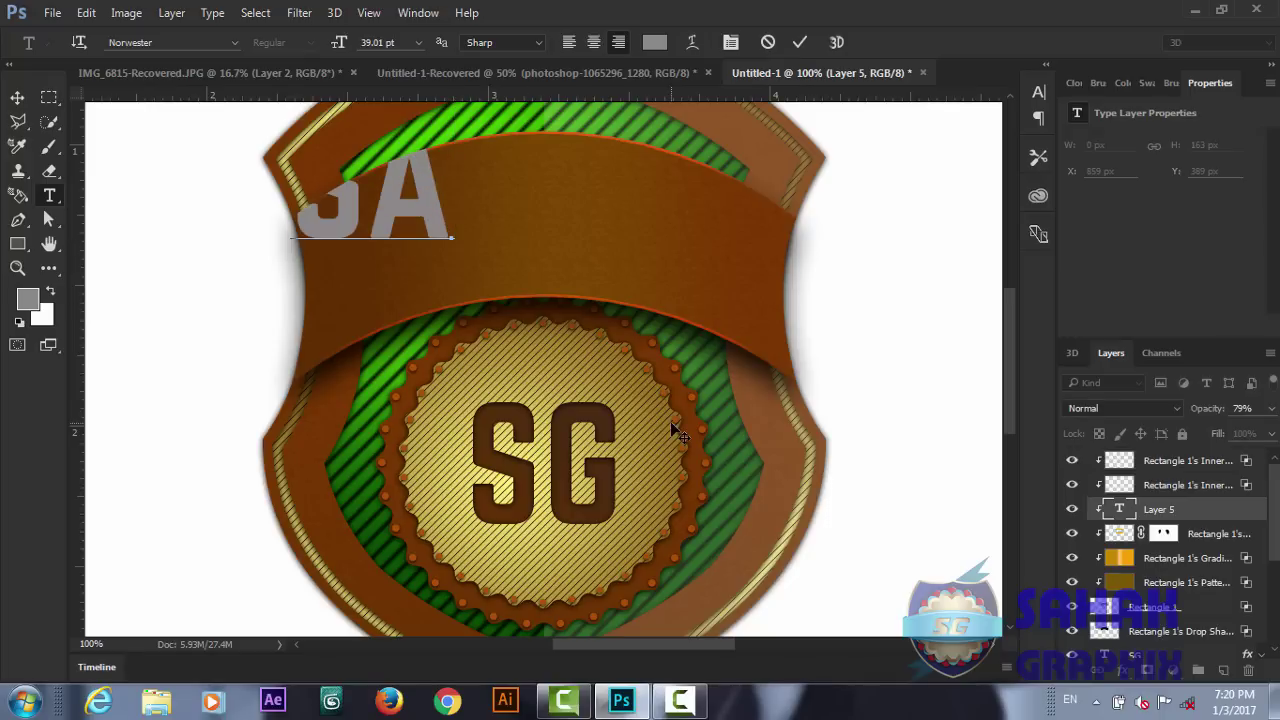
pyautogui.click(770, 42)
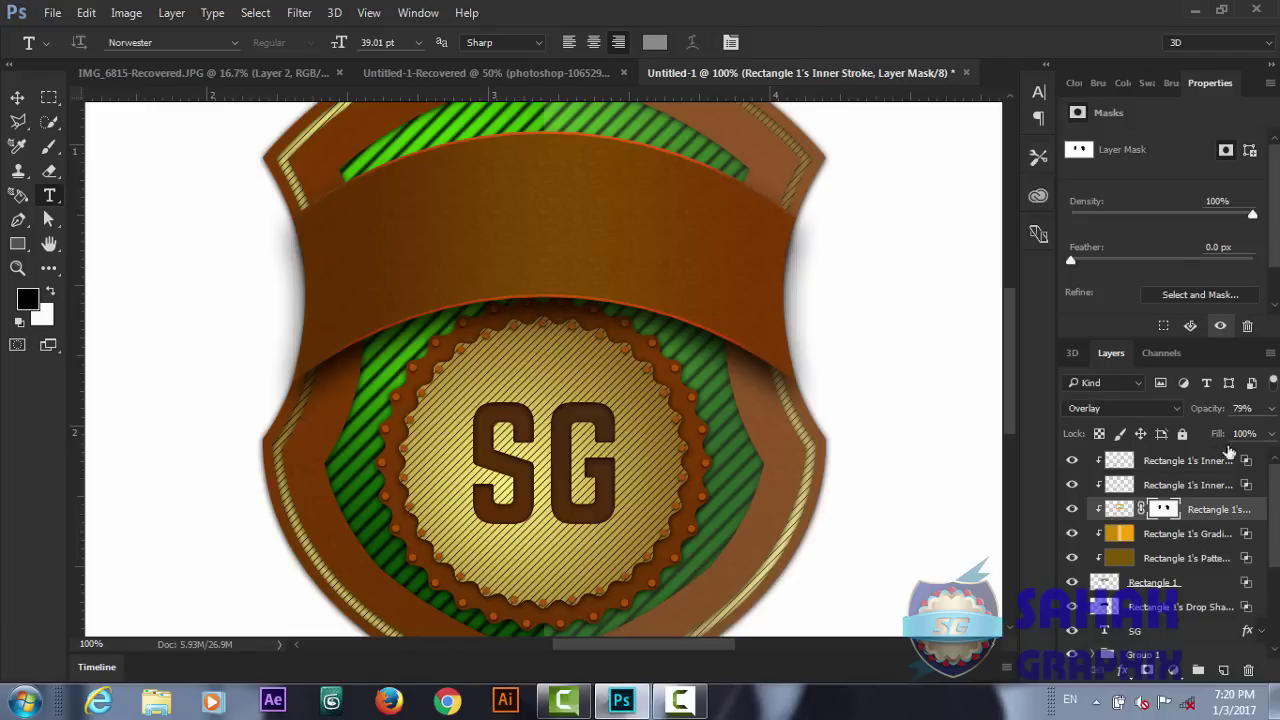
pyautogui.click(1185, 461)
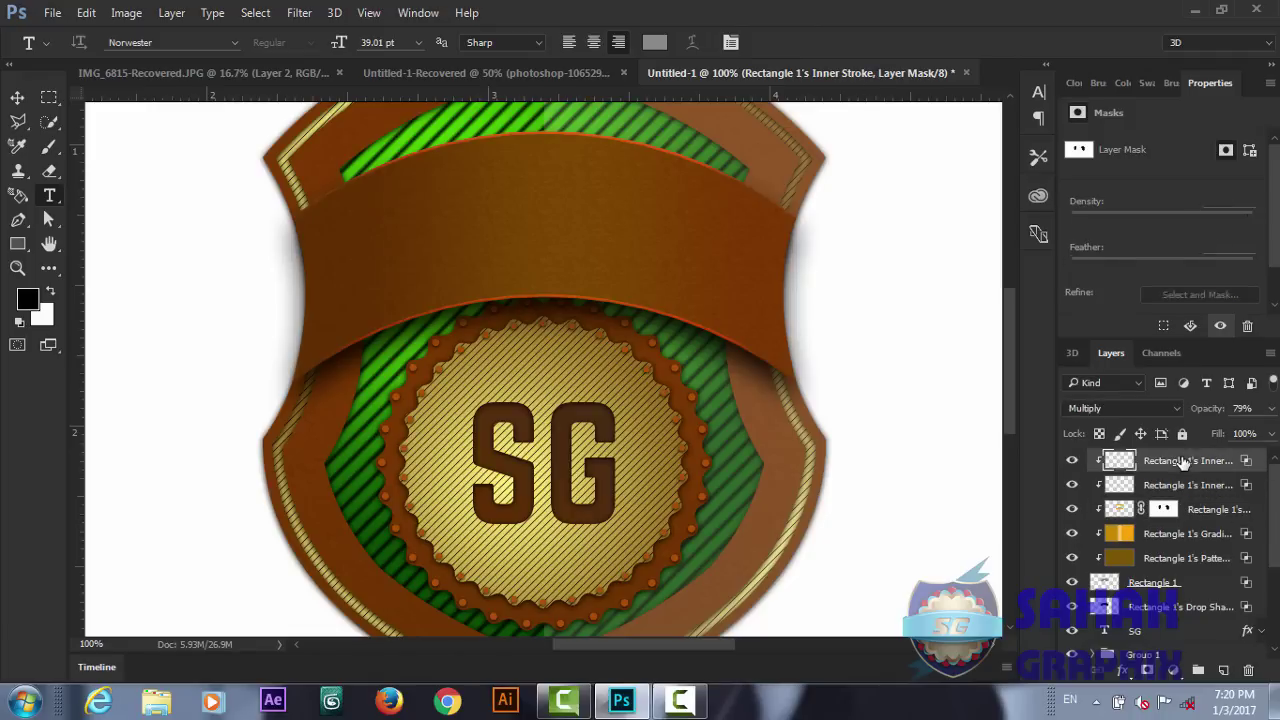
pyautogui.click(512, 227)
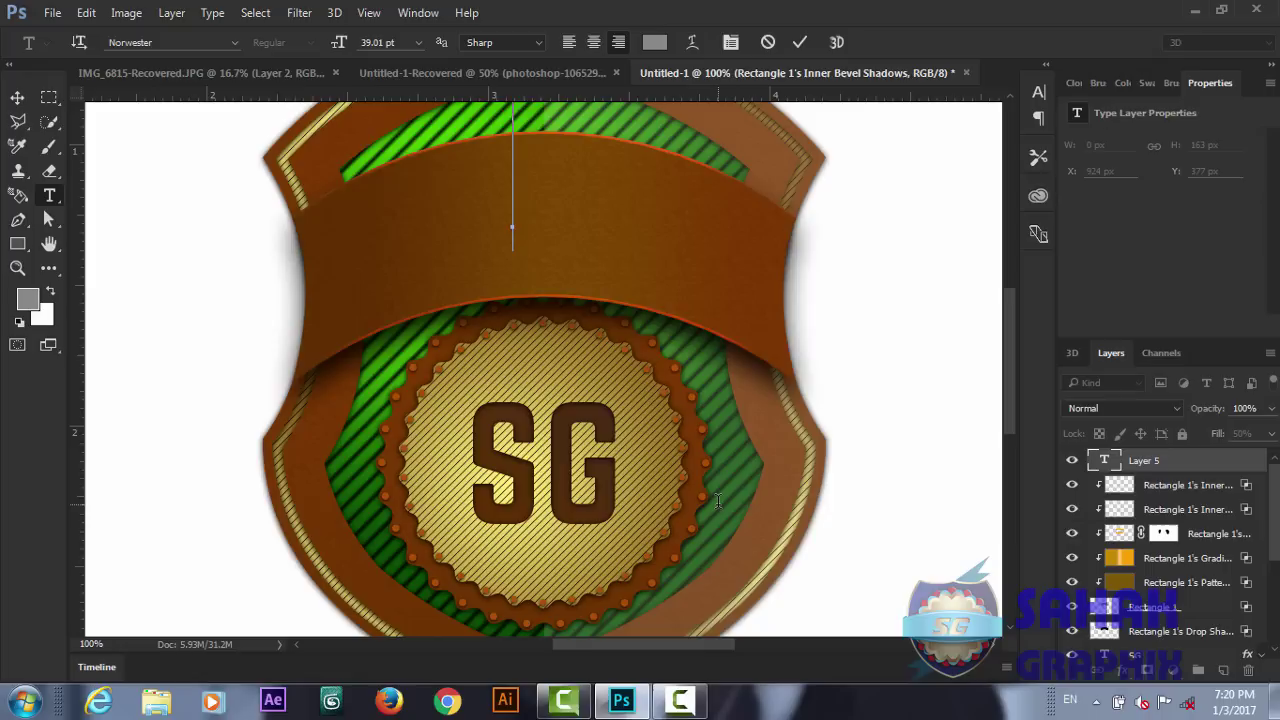
pyautogui.write('L')
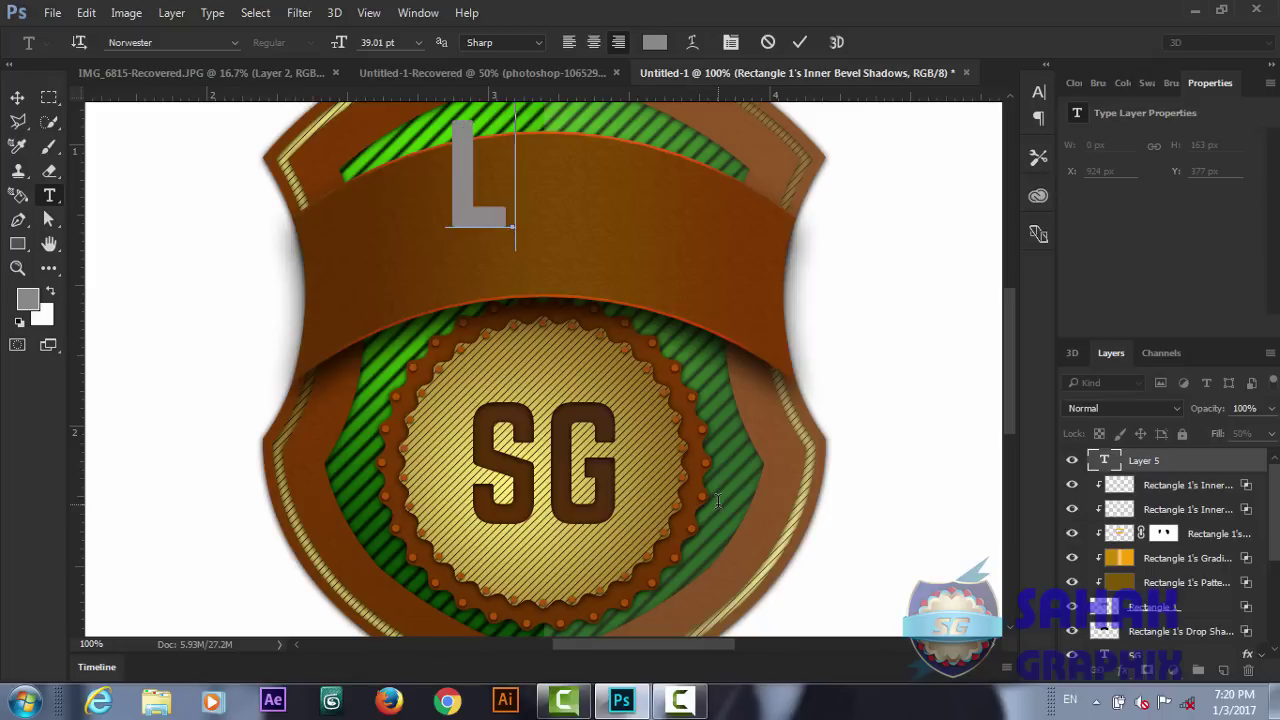
pyautogui.write('OGO')
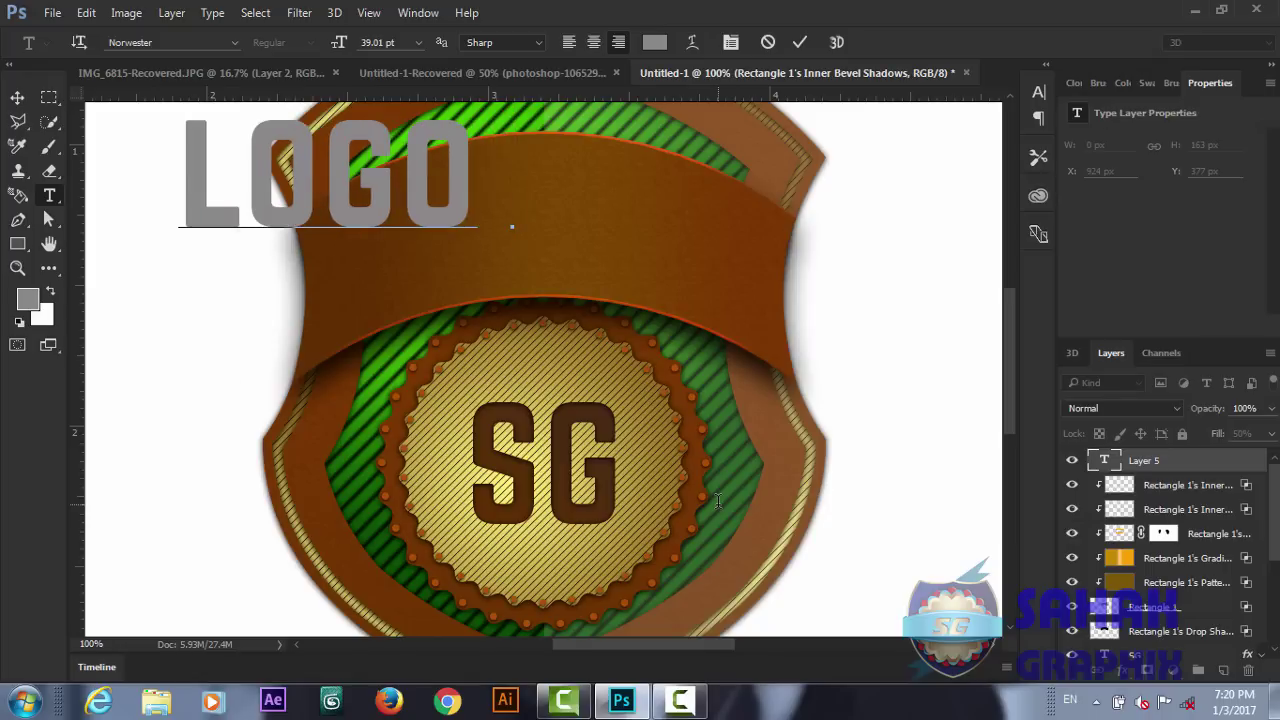
pyautogui.write(' NAM')
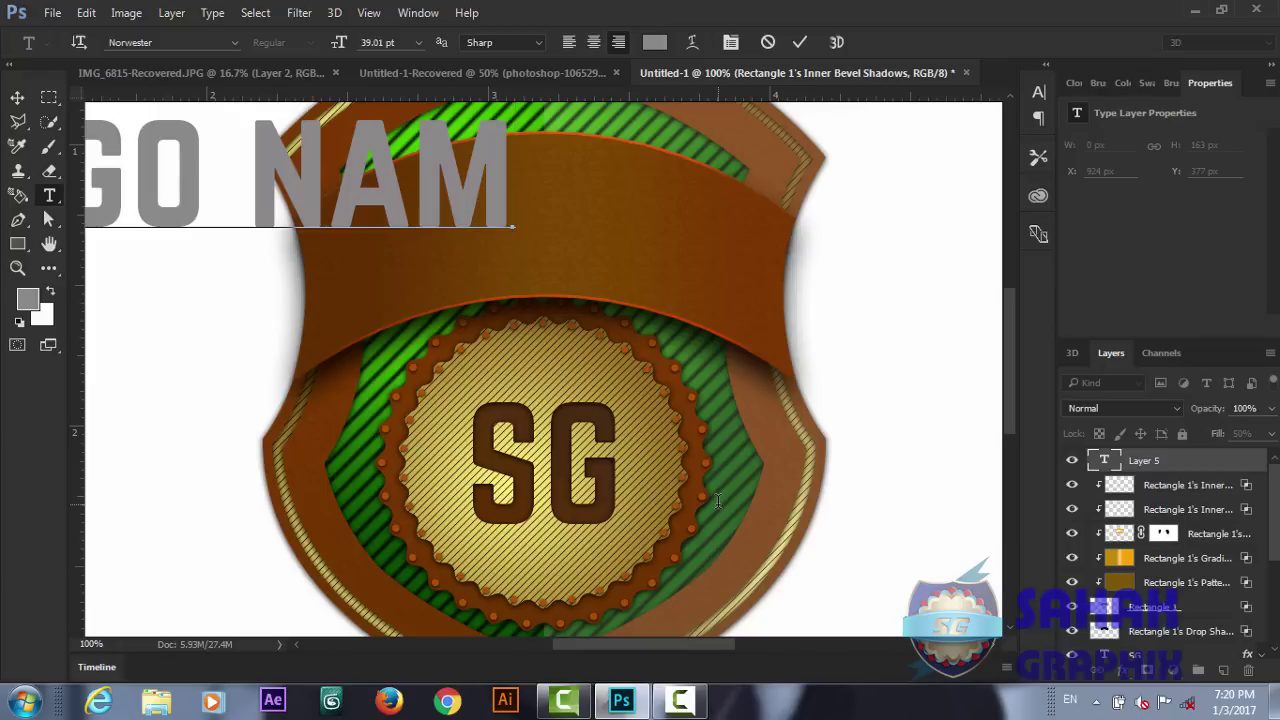
pyautogui.write('E')
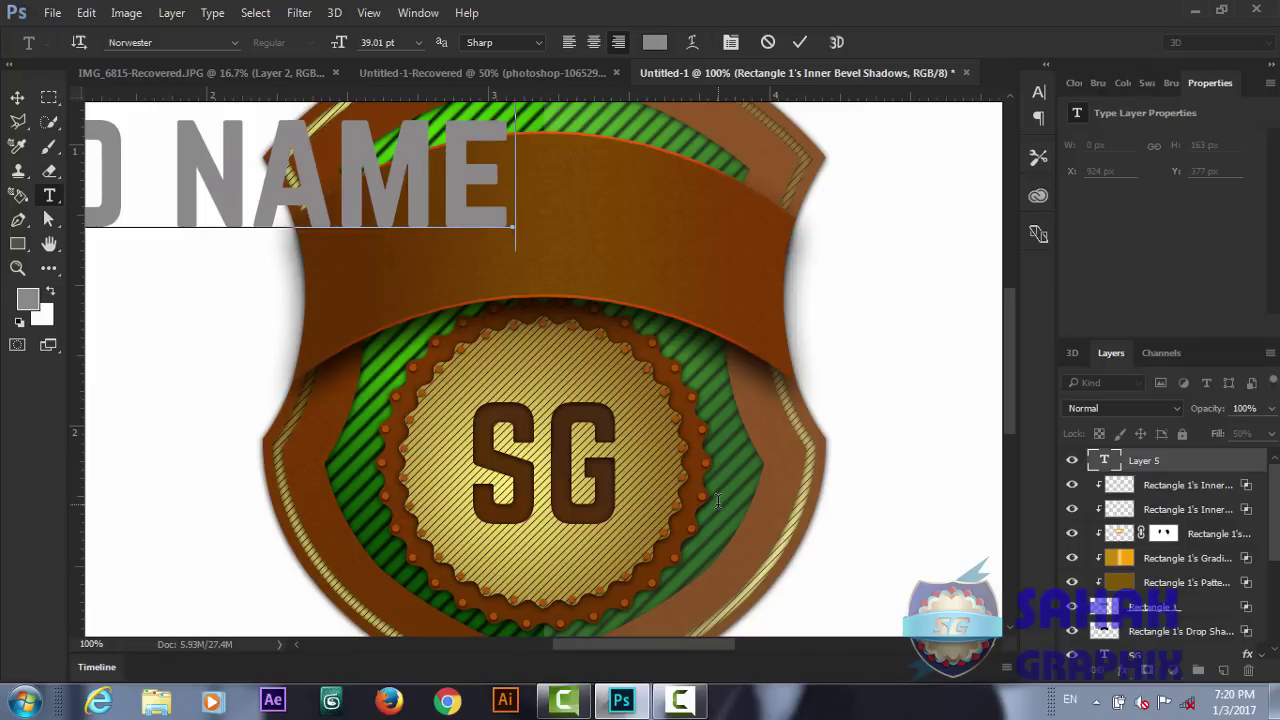
pyautogui.click(805, 45)
# - Move the LOGO NAME text onto the banner and scale it down to about 67%
pyautogui.press('v')
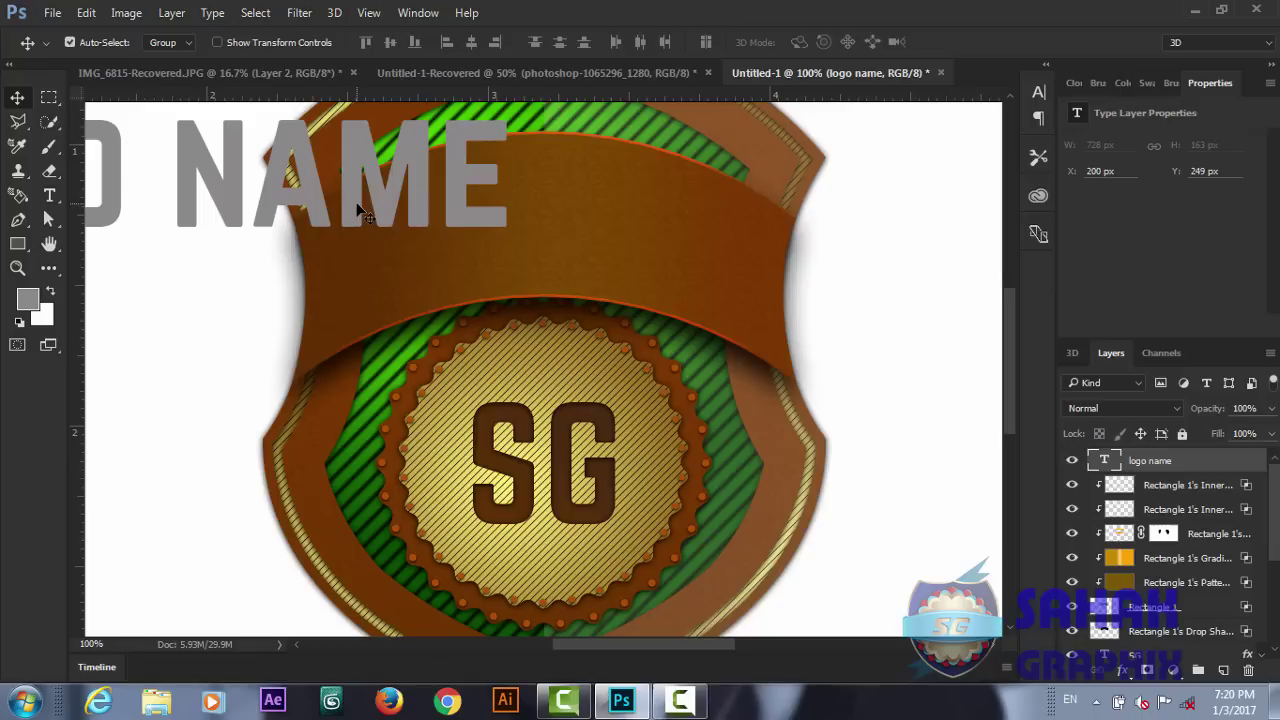
pyautogui.moveTo(438, 220)
pyautogui.mouseDown()
pyautogui.moveTo(667, 264)
pyautogui.moveTo(742, 264)
pyautogui.mouseUp()
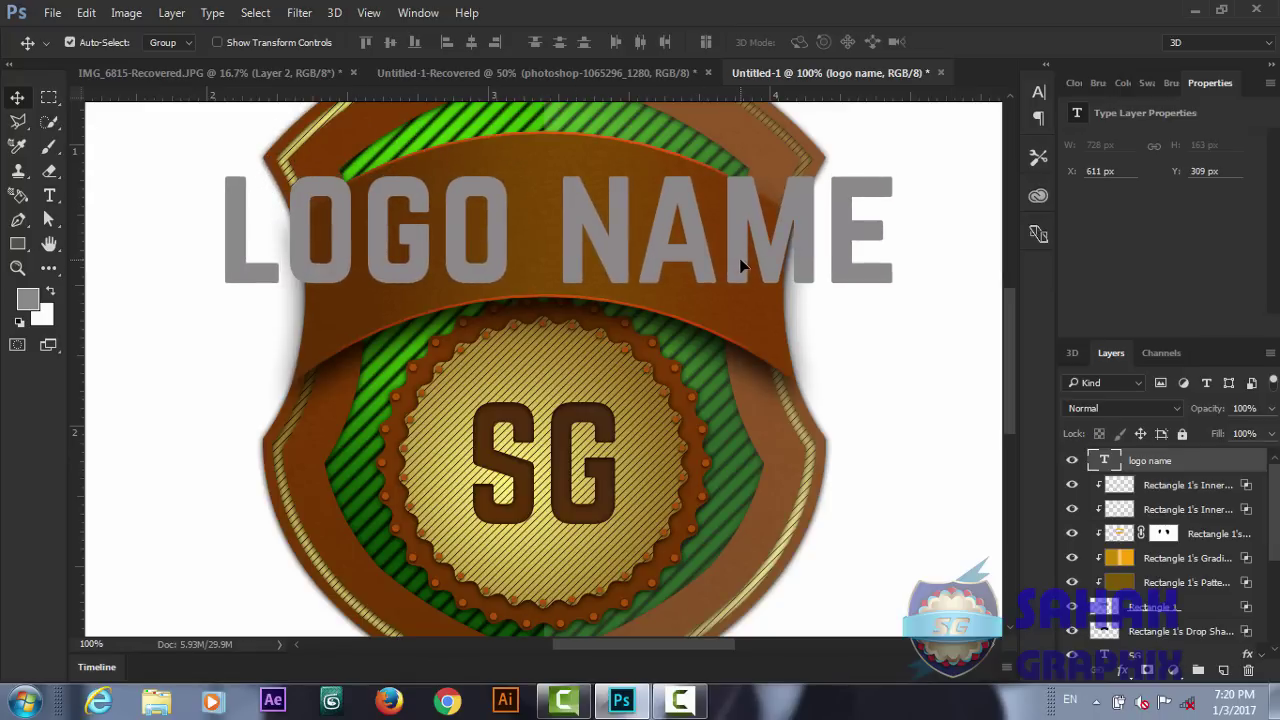
pyautogui.hotkey('ctrl', 't')
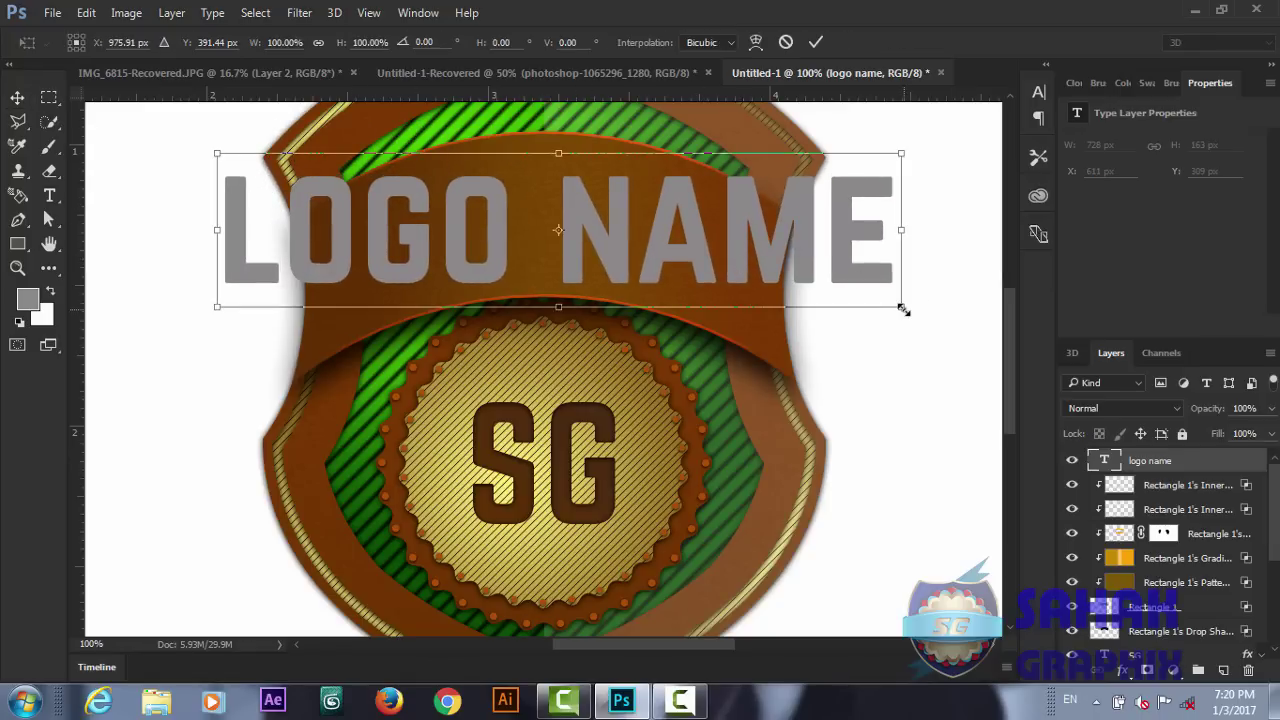
pyautogui.moveTo(903, 310); pyautogui.dragTo(815, 289)
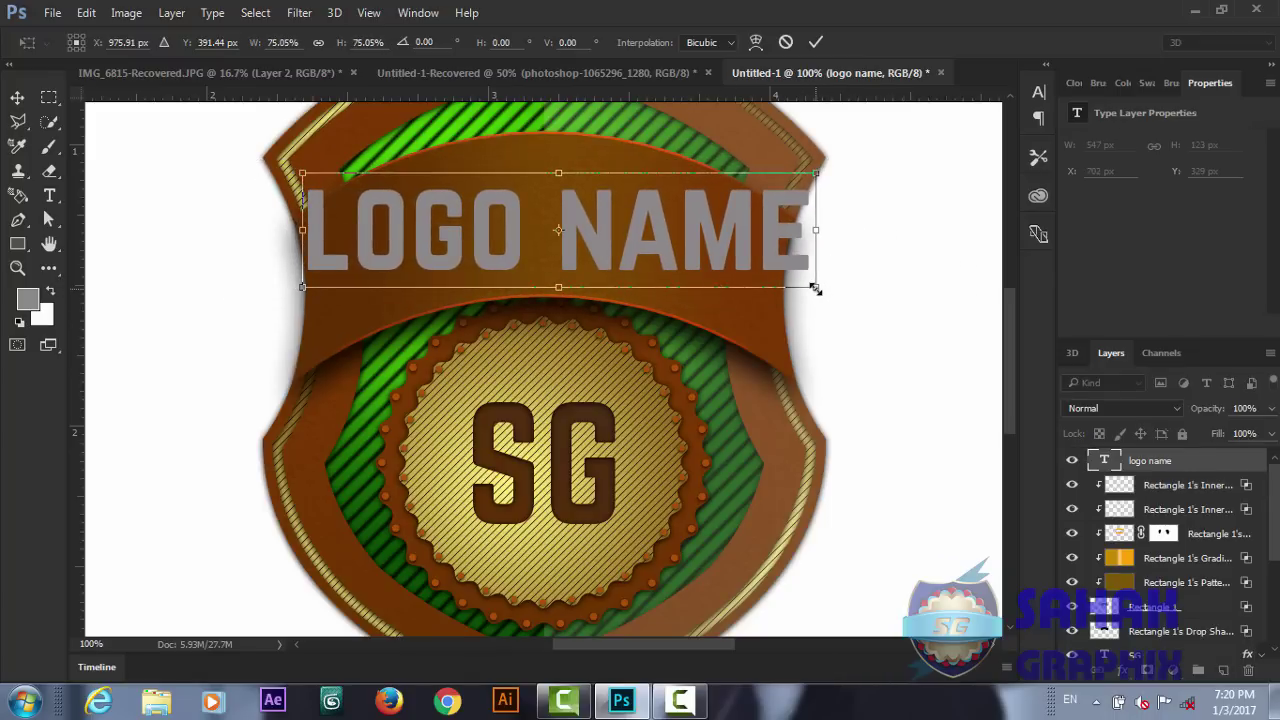
pyautogui.moveTo(815, 289); pyautogui.dragTo(789, 283)
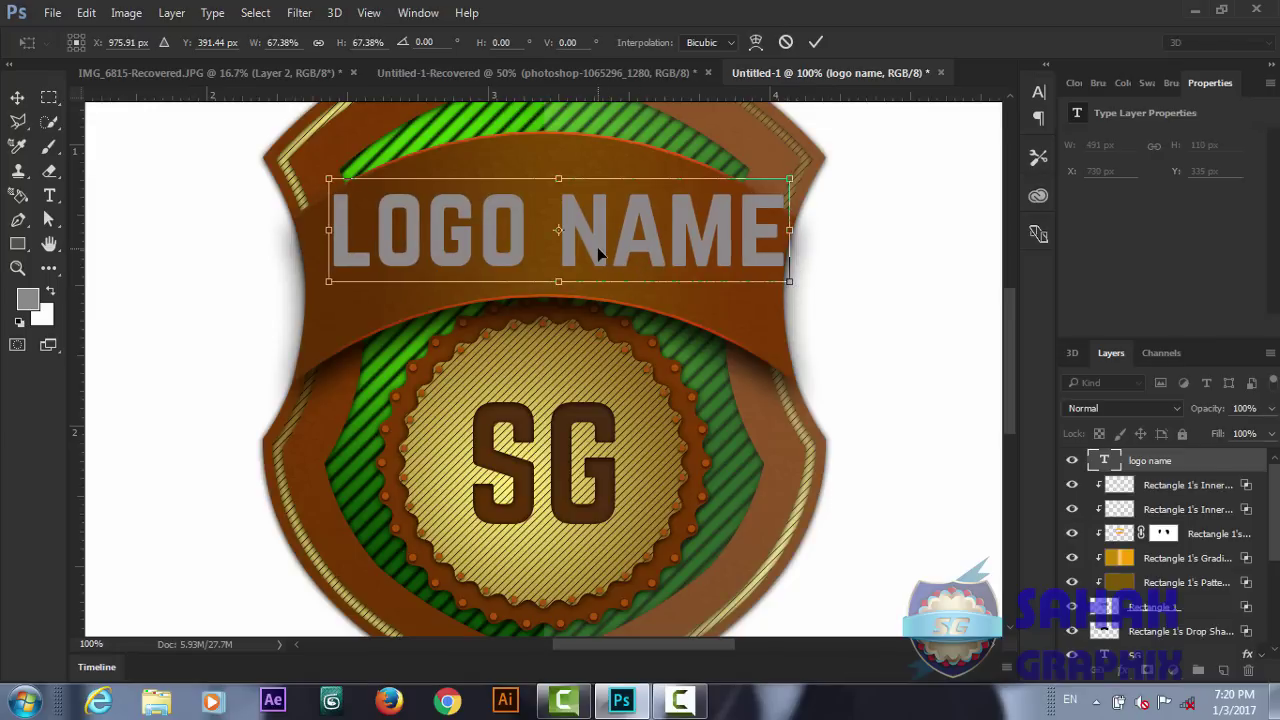
pyautogui.moveTo(600, 255); pyautogui.dragTo(583, 266)
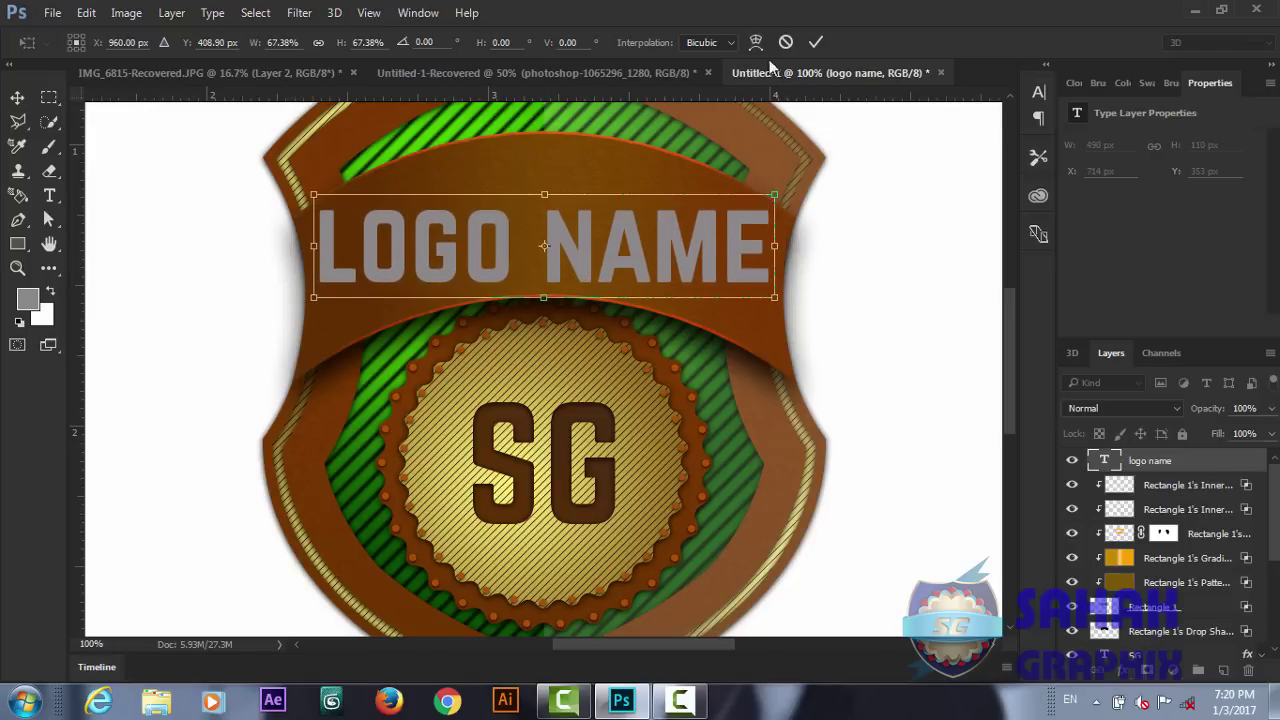
# - Warp the LOGO NAME text with an Arch of bend 42 and lower it onto the banner
pyautogui.click(759, 52)
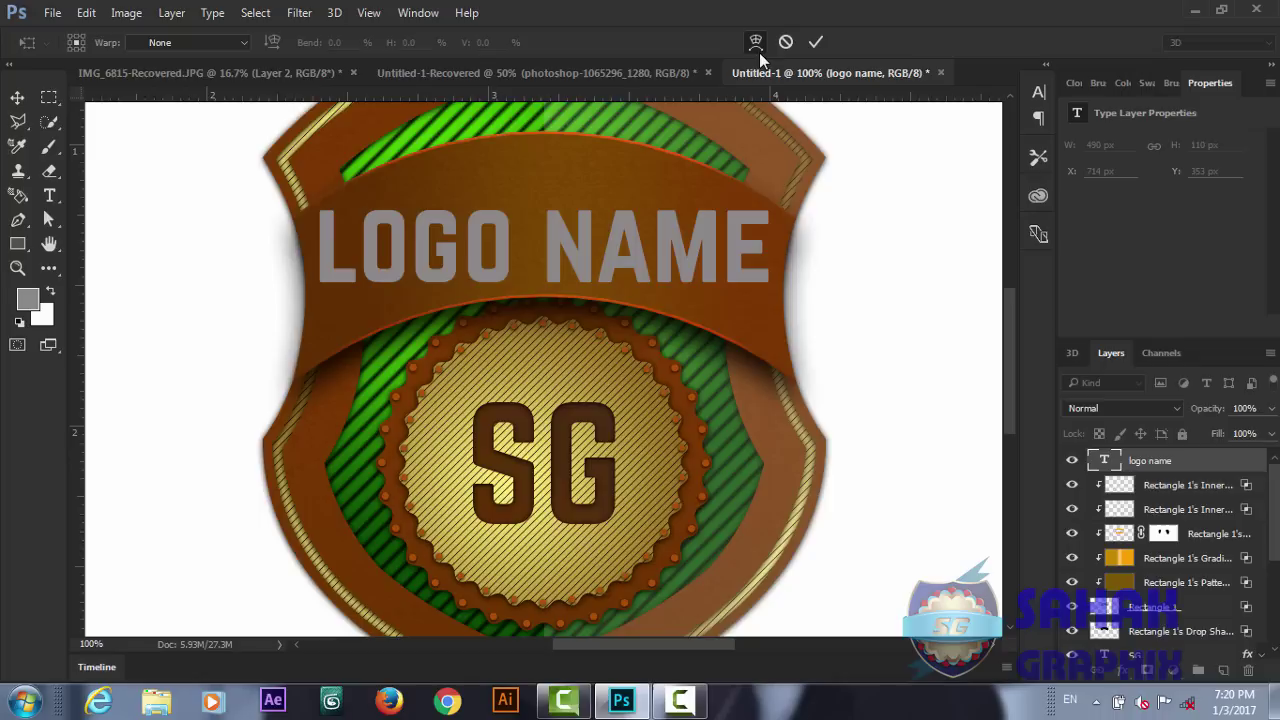
pyautogui.click(201, 38)
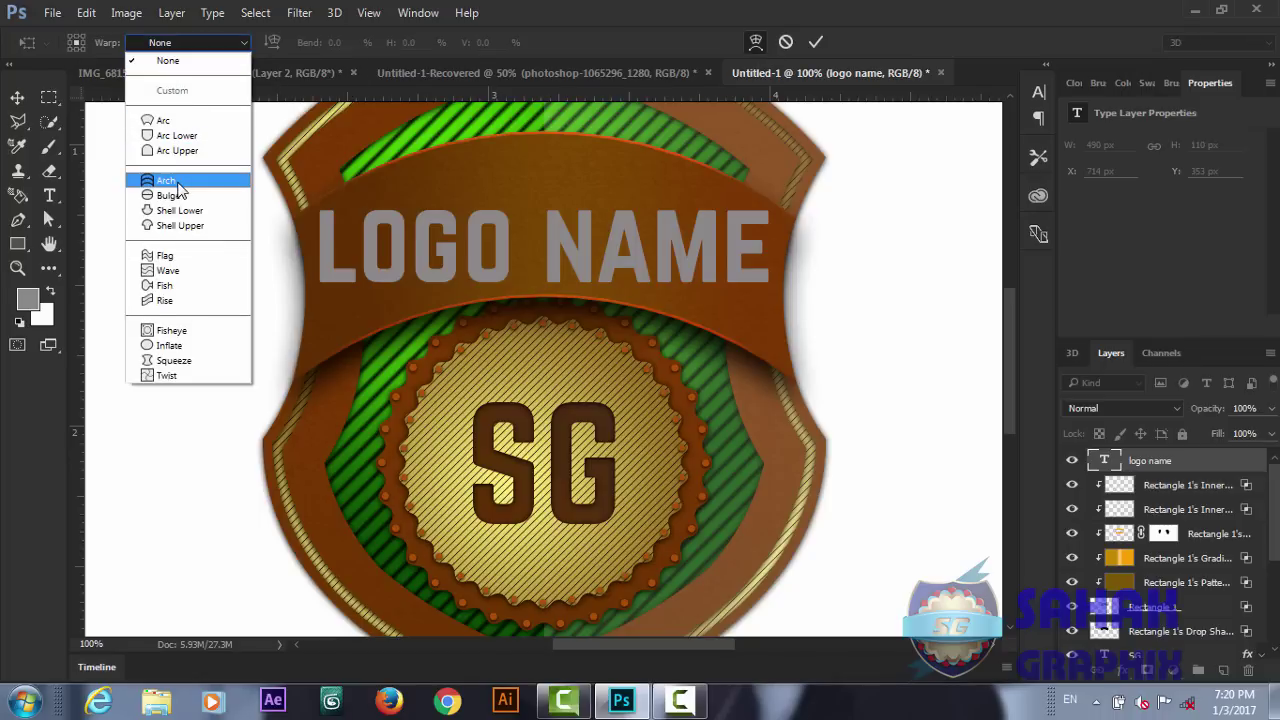
pyautogui.click(177, 184)
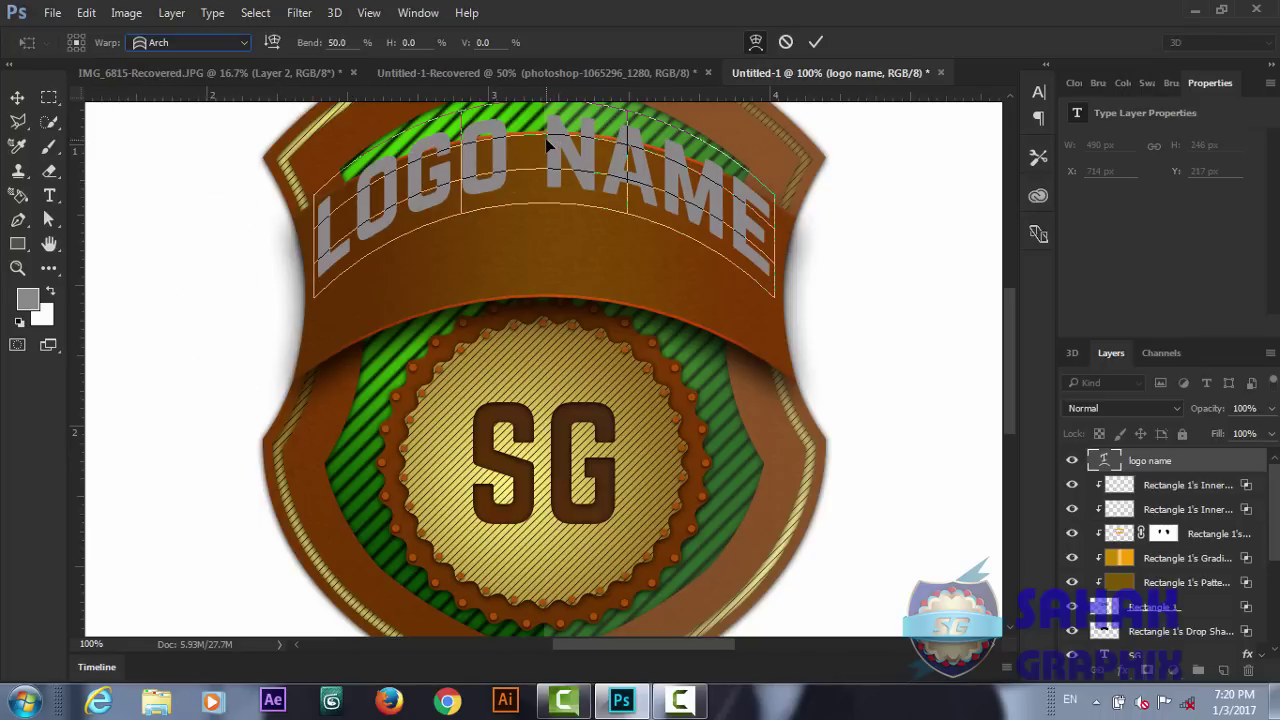
pyautogui.click(345, 42)
pyautogui.write('42')
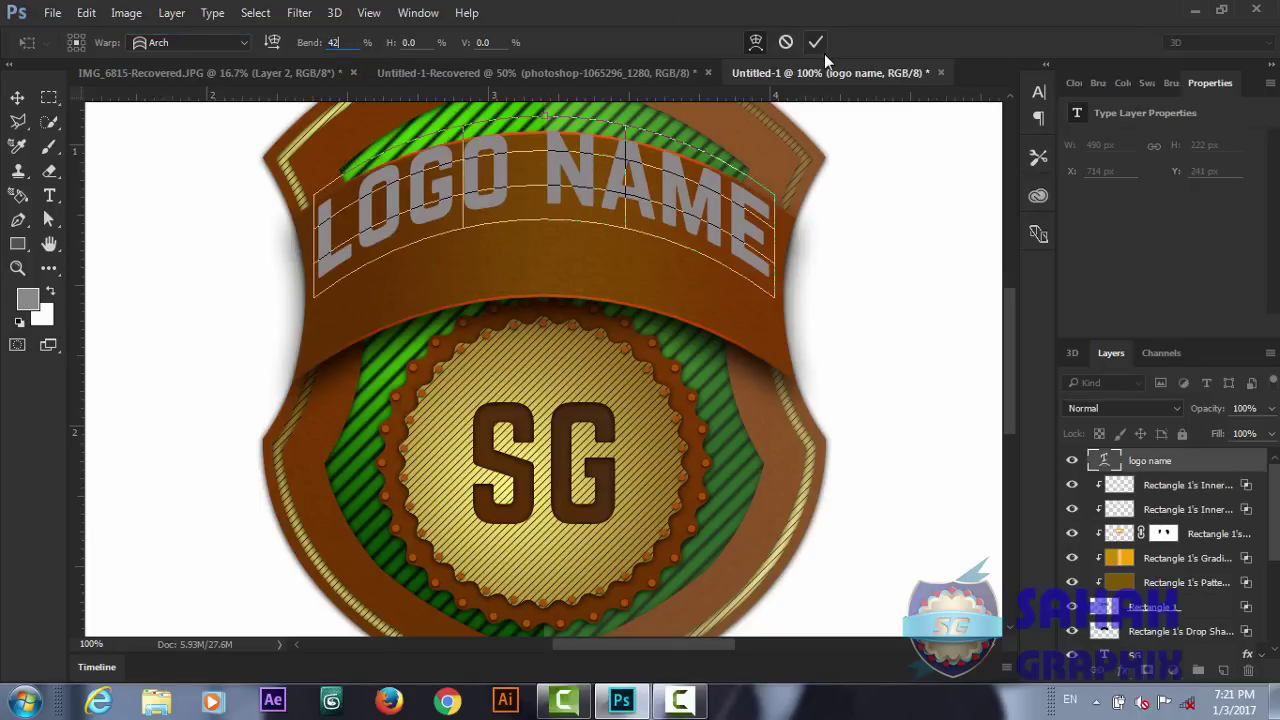
pyautogui.click(815, 43)
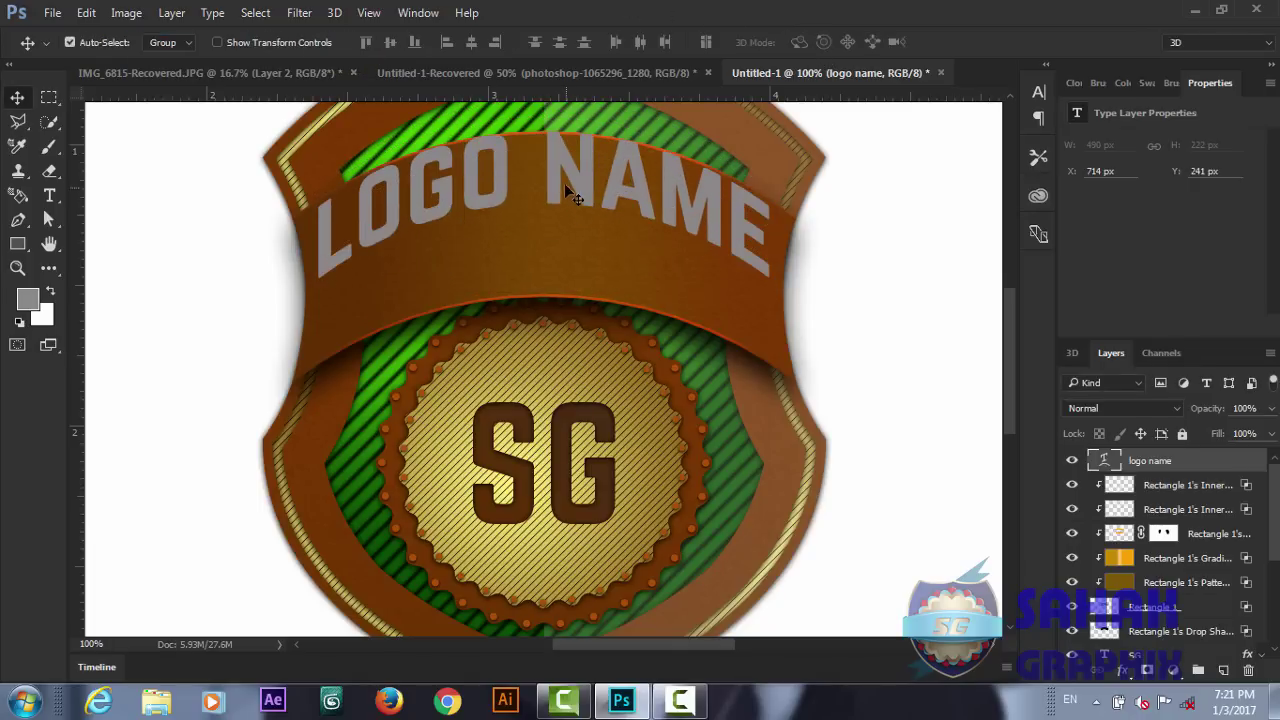
pyautogui.moveTo(559, 175); pyautogui.dragTo(561, 229)
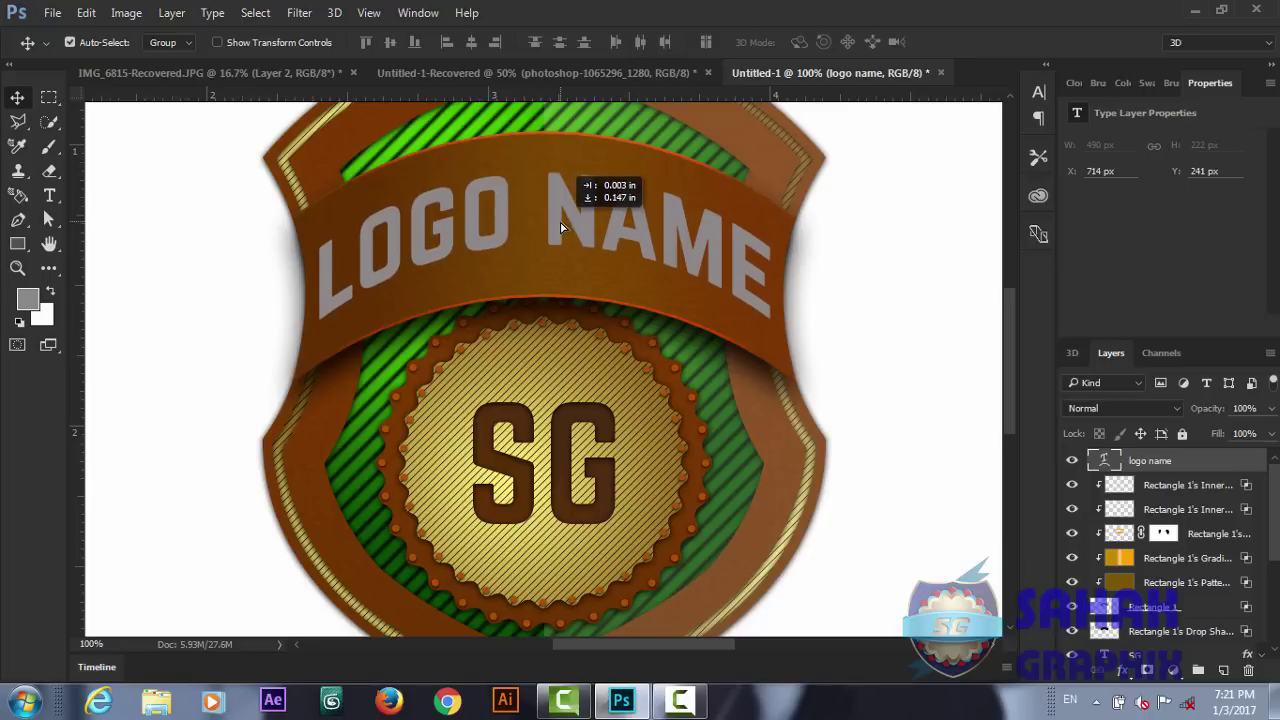
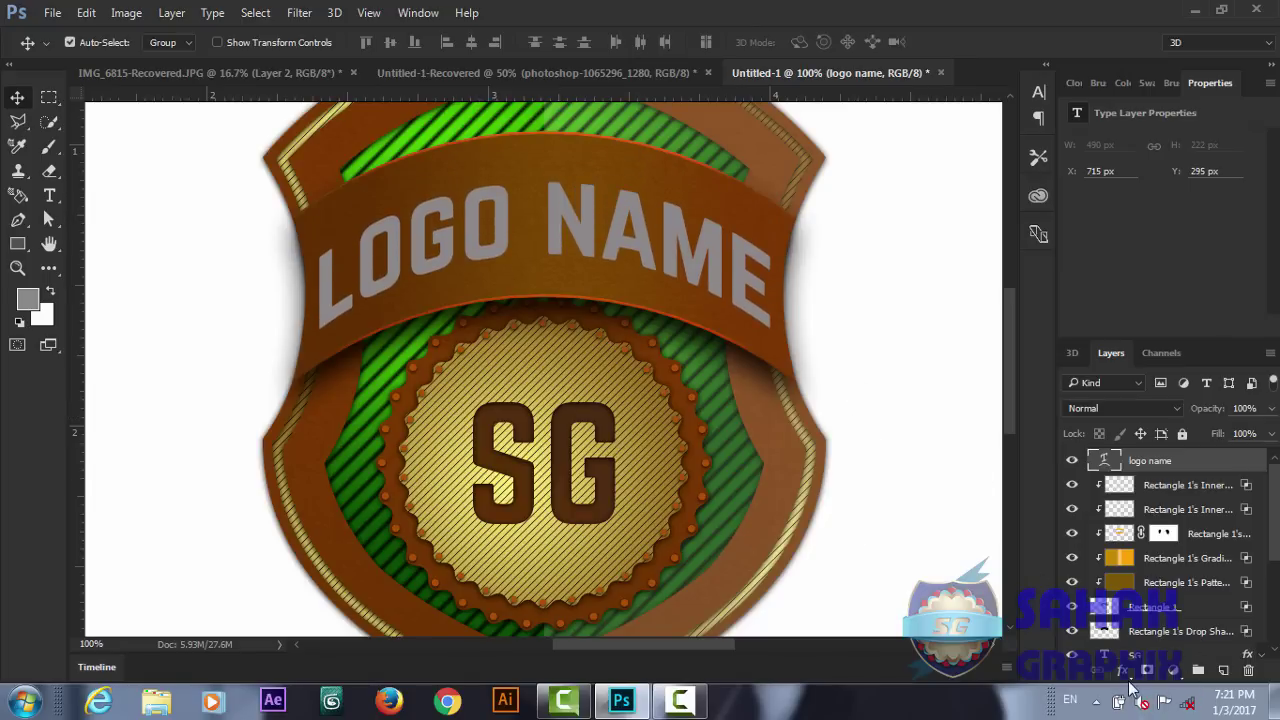
# - Add a smaller, tighter drop shadow to the 'LOGO NAME' text
pyautogui.click(1123, 670)
pyautogui.click(1160, 667)
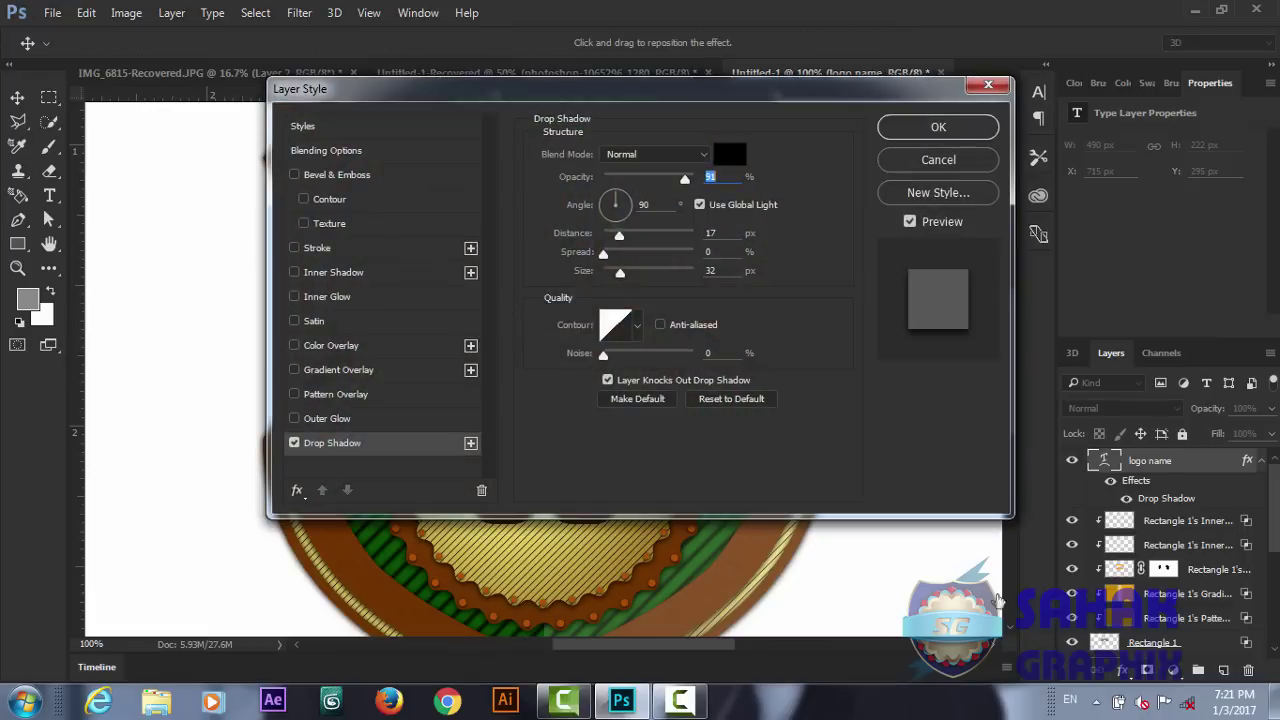
pyautogui.moveTo(570, 104); pyautogui.dragTo(950, 187)
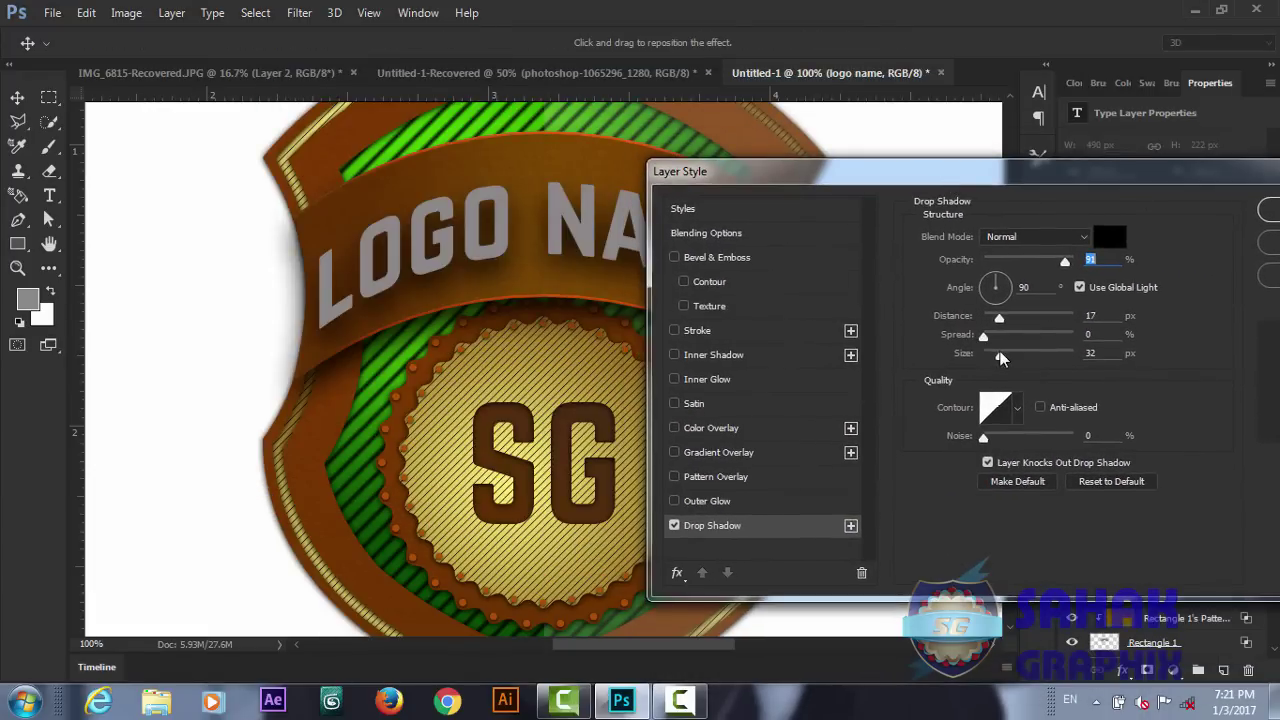
pyautogui.moveTo(1000, 355); pyautogui.dragTo(989, 318)
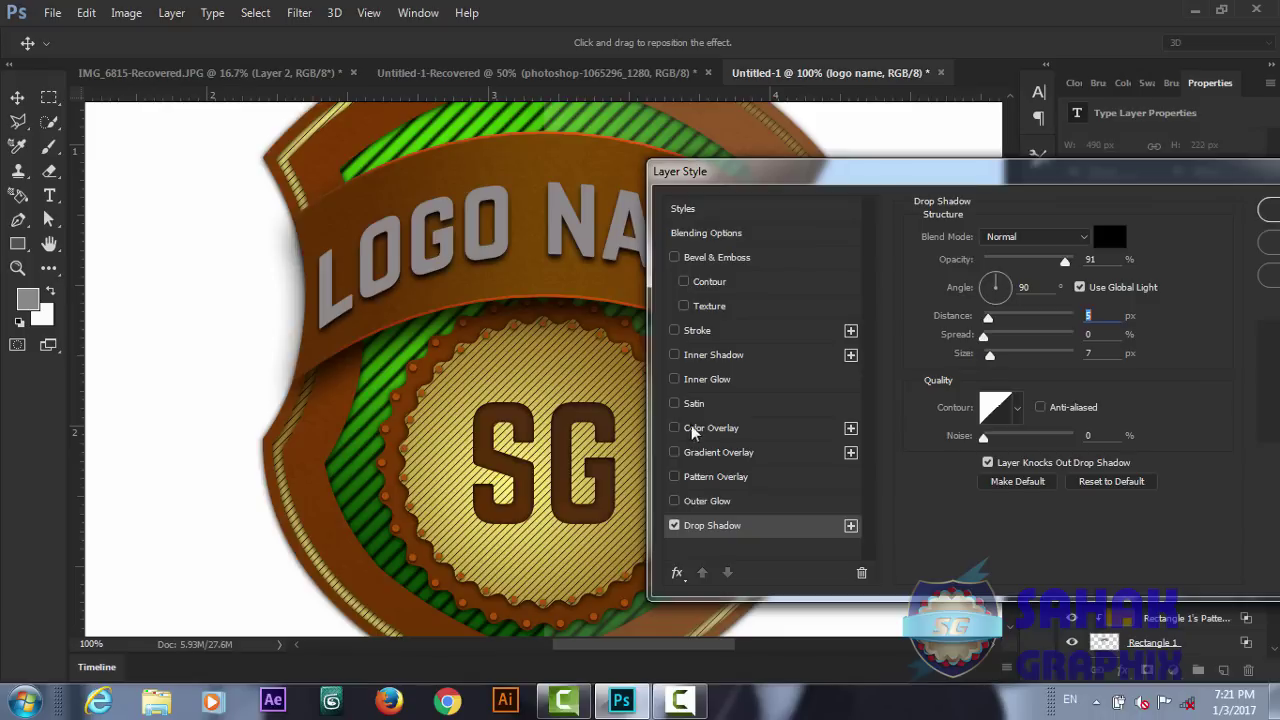
# - Add a gradient overlay and a slightly smaller-scale pattern overlay to the text, and apply the effects
pyautogui.click(675, 453)
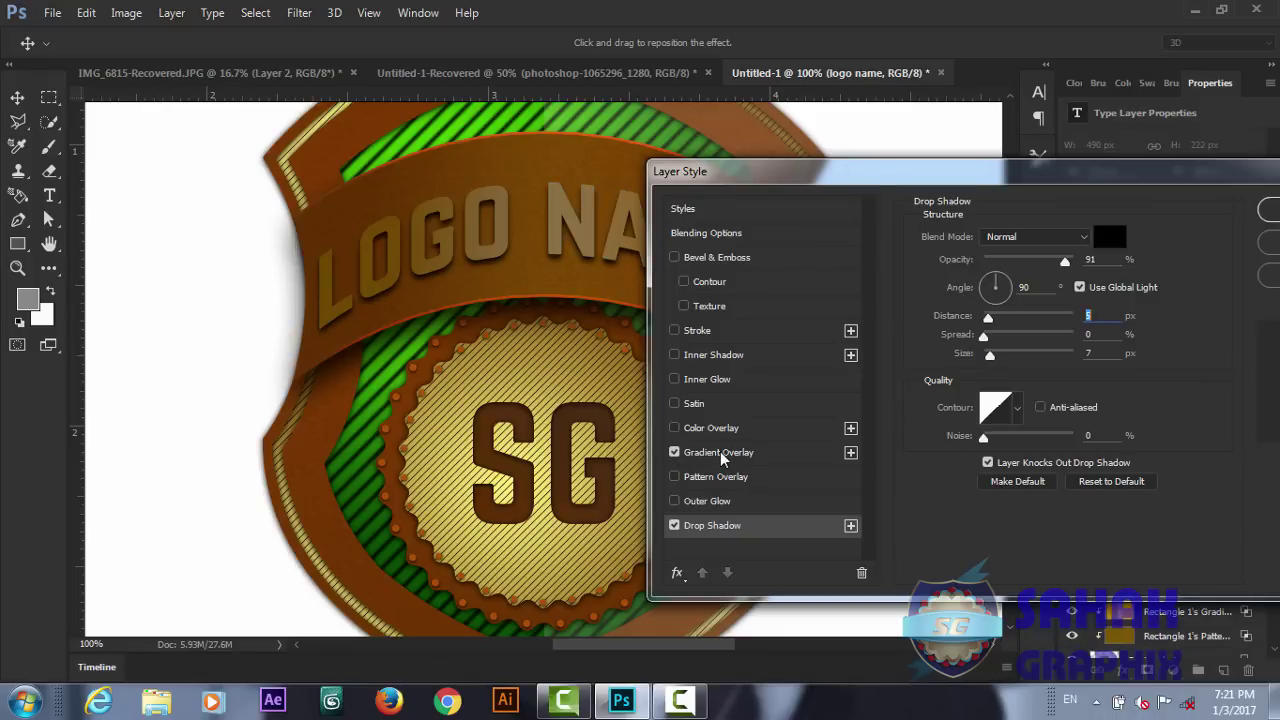
pyautogui.click(720, 453)
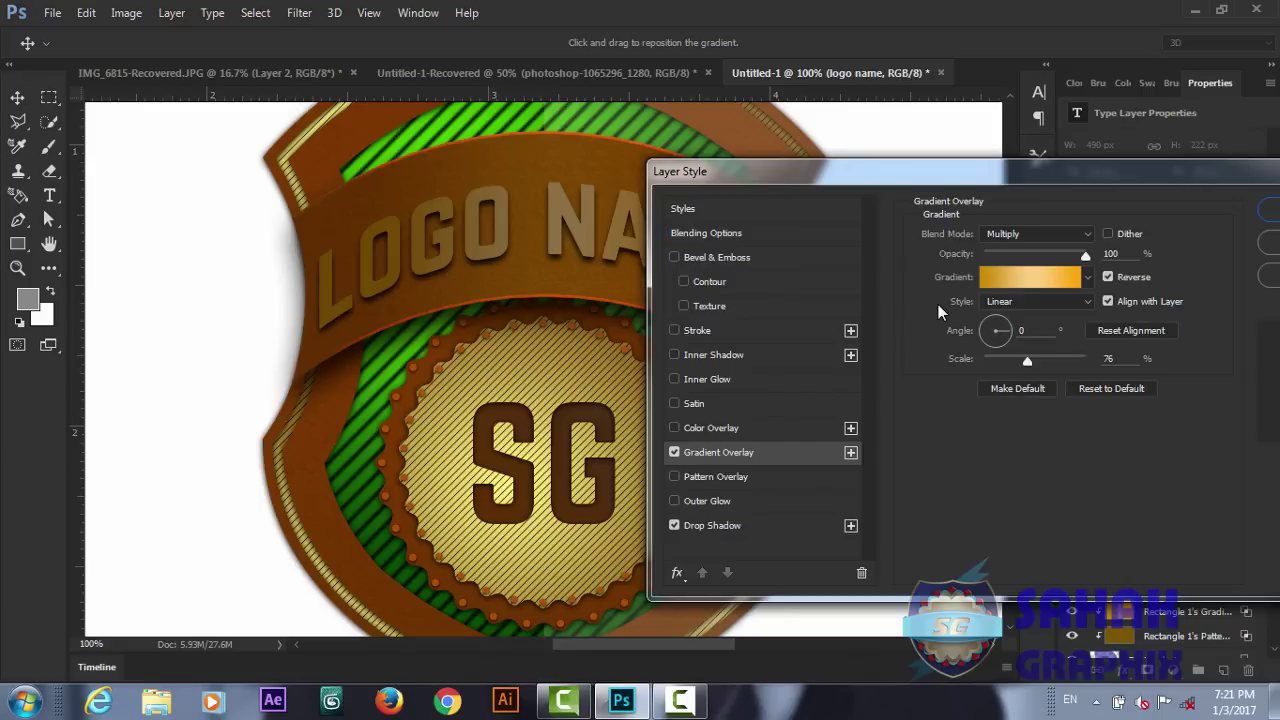
pyautogui.click(674, 477)
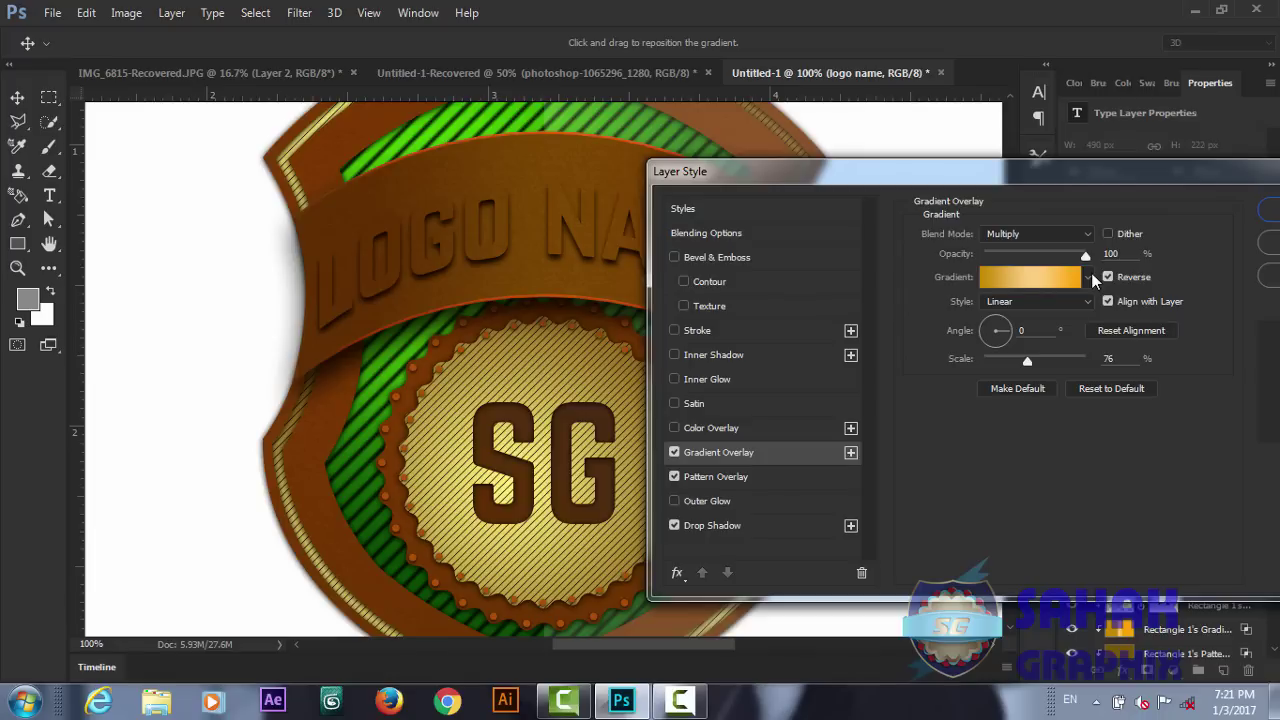
pyautogui.click(731, 480)
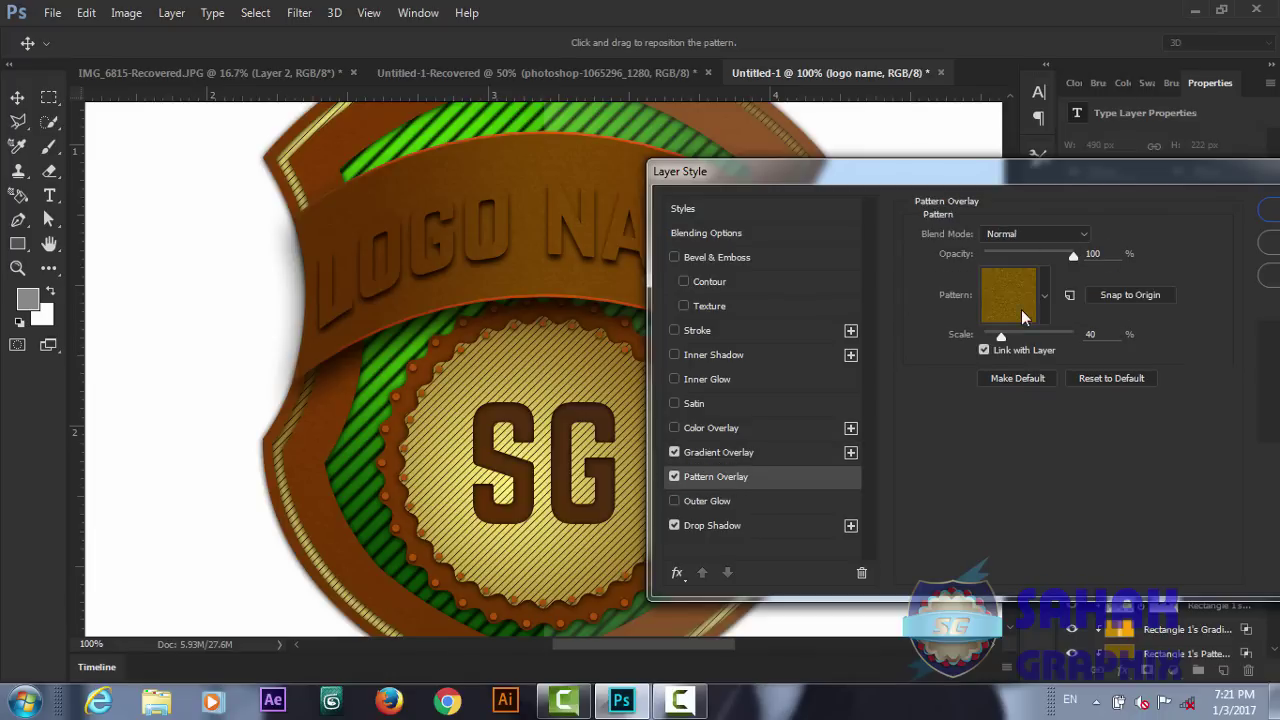
pyautogui.moveTo(1003, 336); pyautogui.dragTo(1002, 341)
pyautogui.moveTo(1181, 176); pyautogui.dragTo(1074, 184)
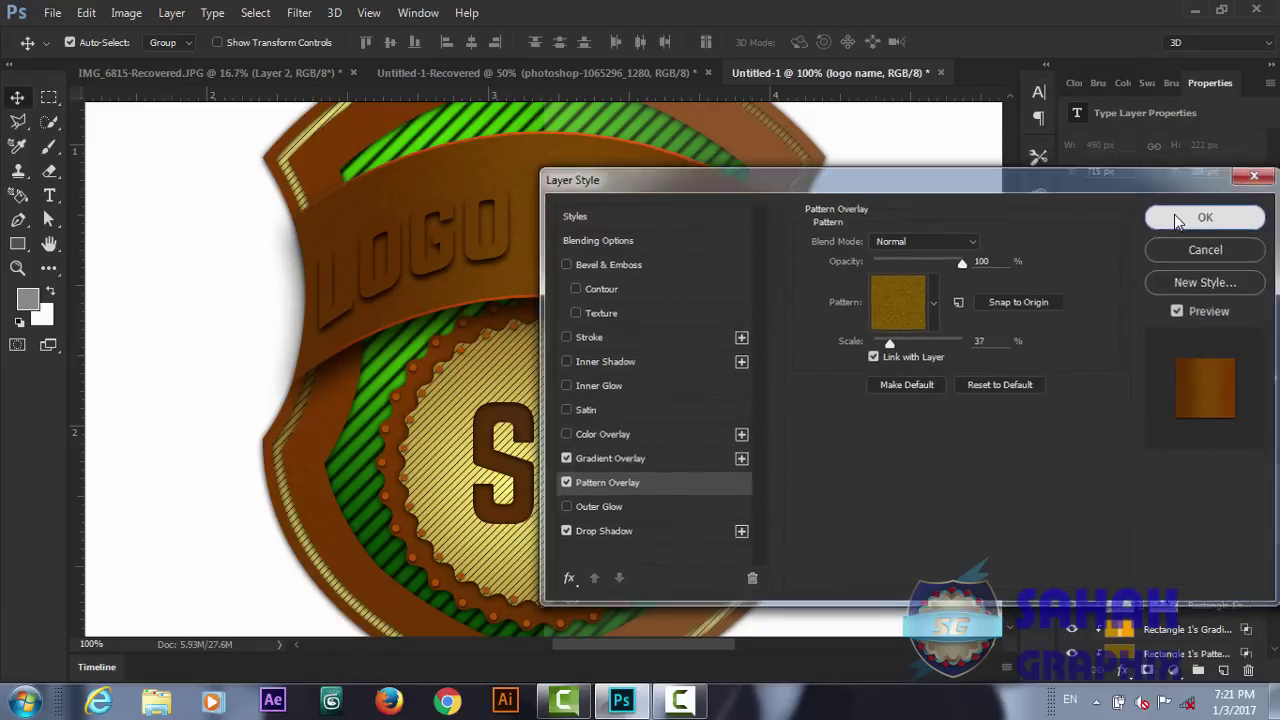
pyautogui.click(1176, 217)
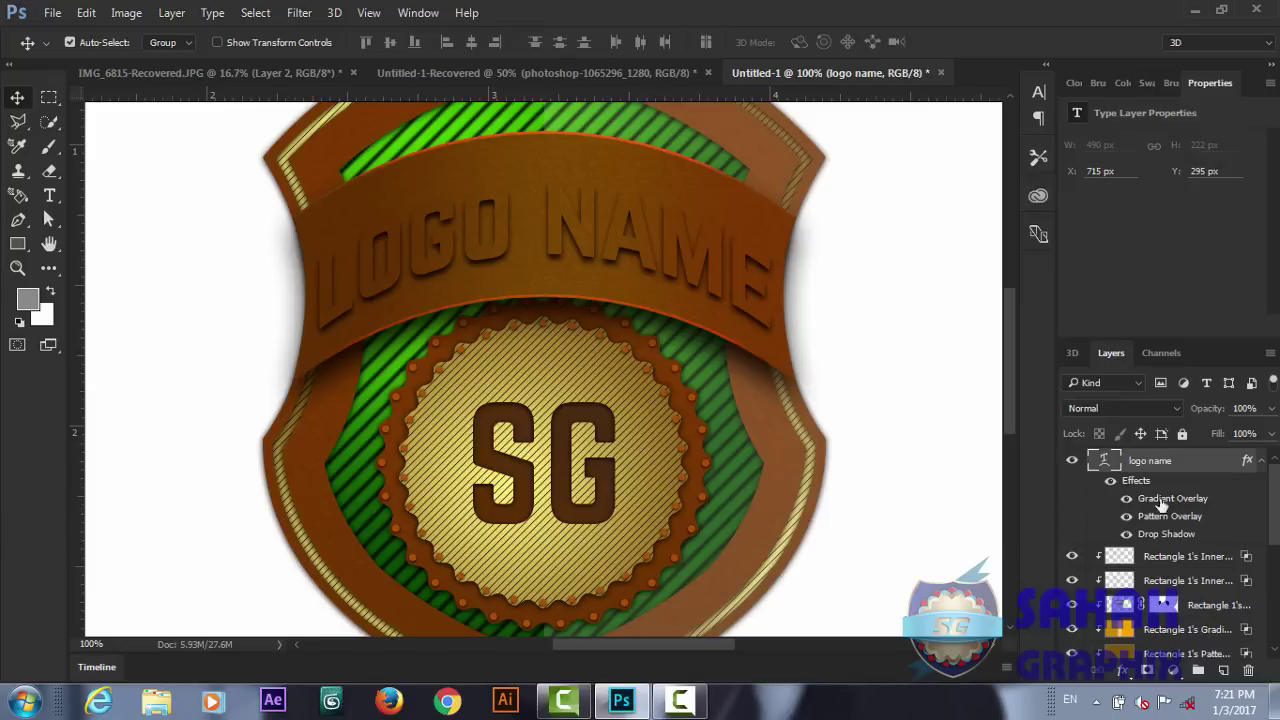
# - Add a 2 px inner glow to the 'LOGO NAME' text
pyautogui.click(1122, 672)
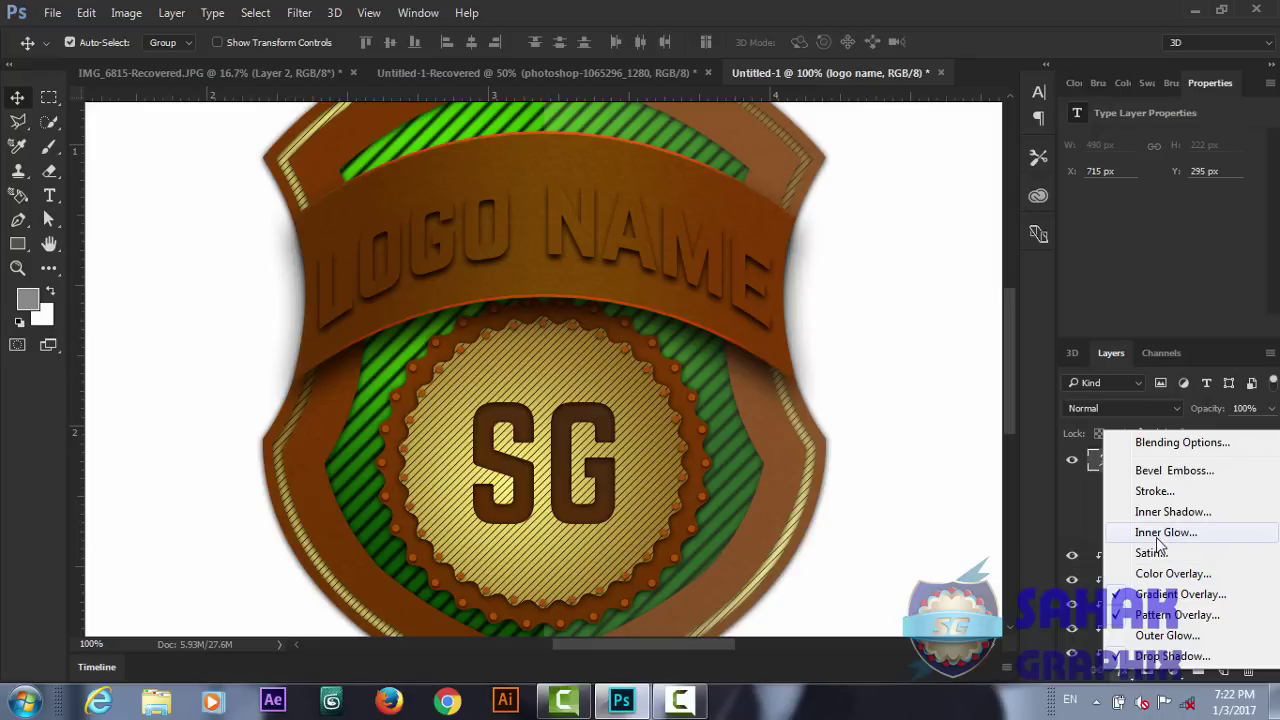
pyautogui.click(1157, 536)
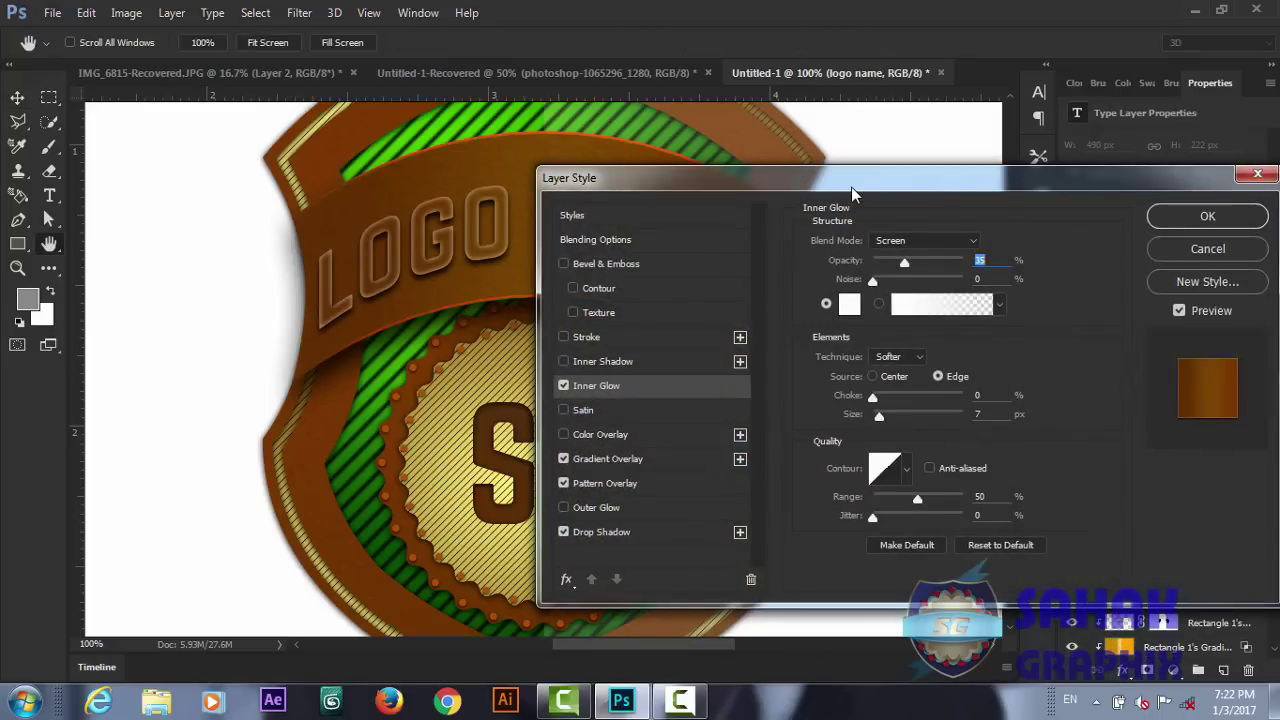
pyautogui.moveTo(851, 182); pyautogui.dragTo(976, 176)
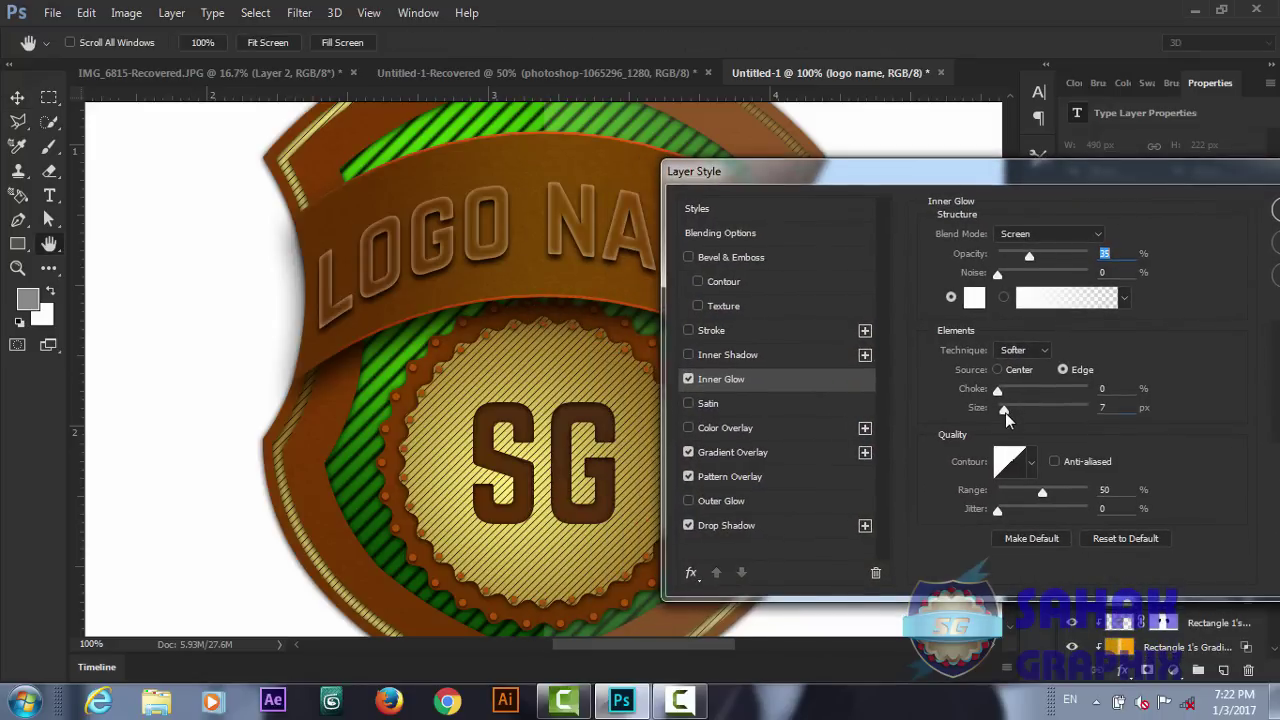
pyautogui.moveTo(1005, 410); pyautogui.dragTo(999, 410)
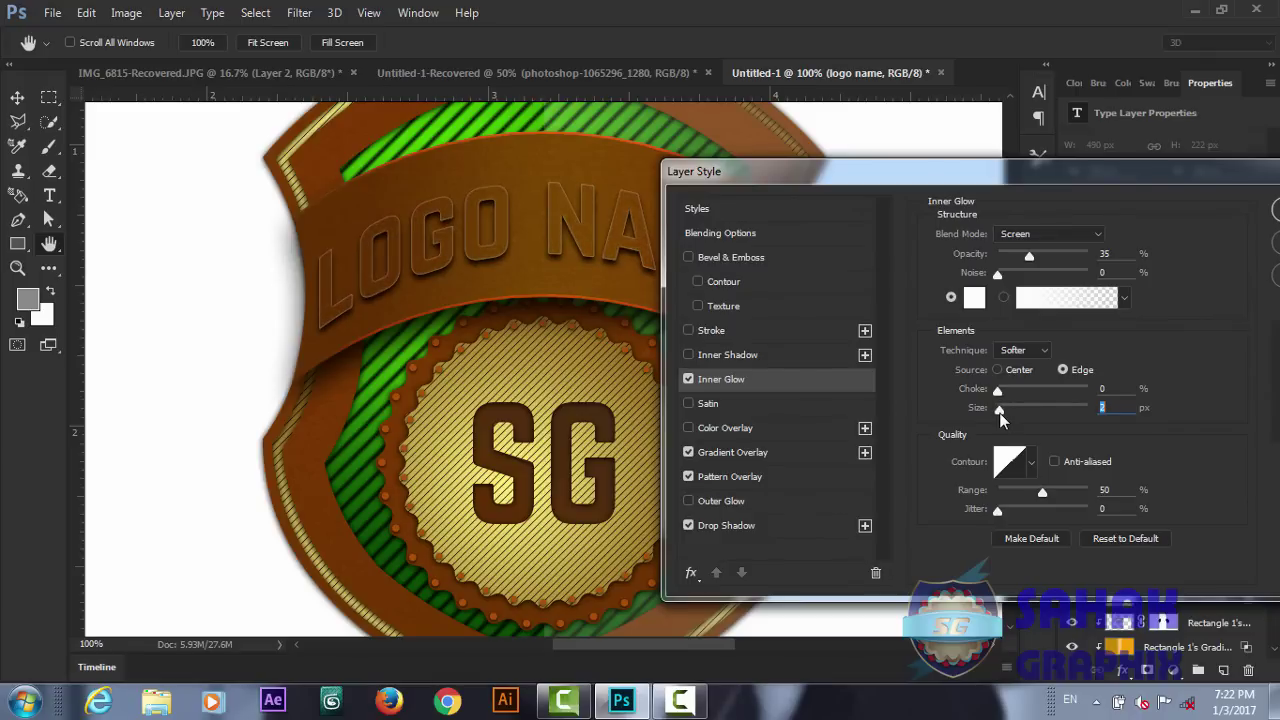
pyautogui.moveTo(1108, 168); pyautogui.dragTo(943, 192)
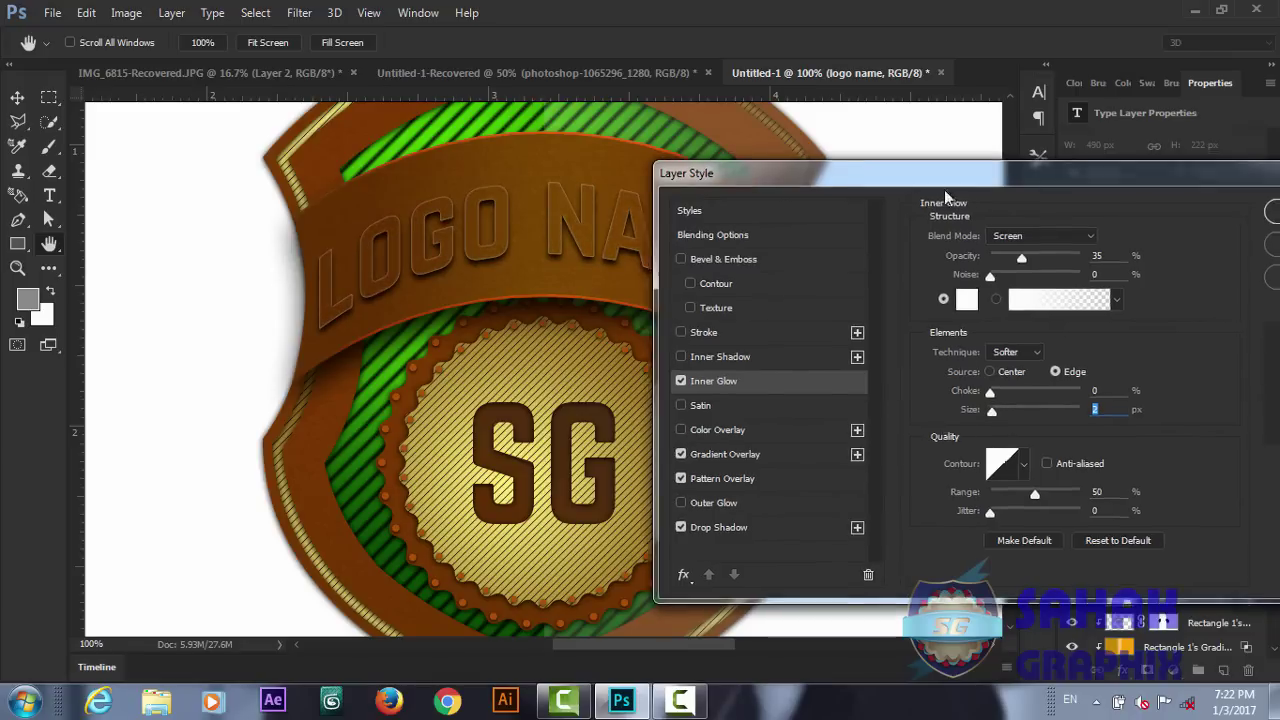
pyautogui.click(1170, 238)
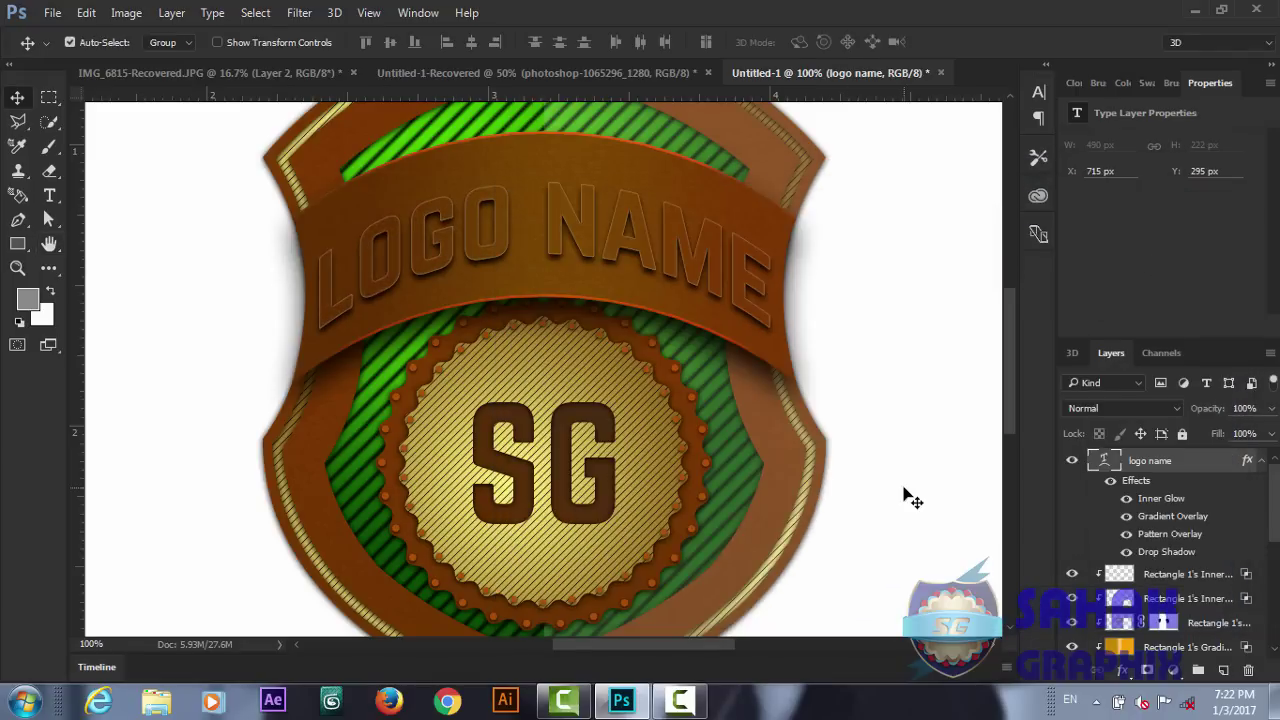
# - Zoom out and compare the badge against the teal reference document, Untitled-1-Recovered
pyautogui.hotkey('ctrl', '-')
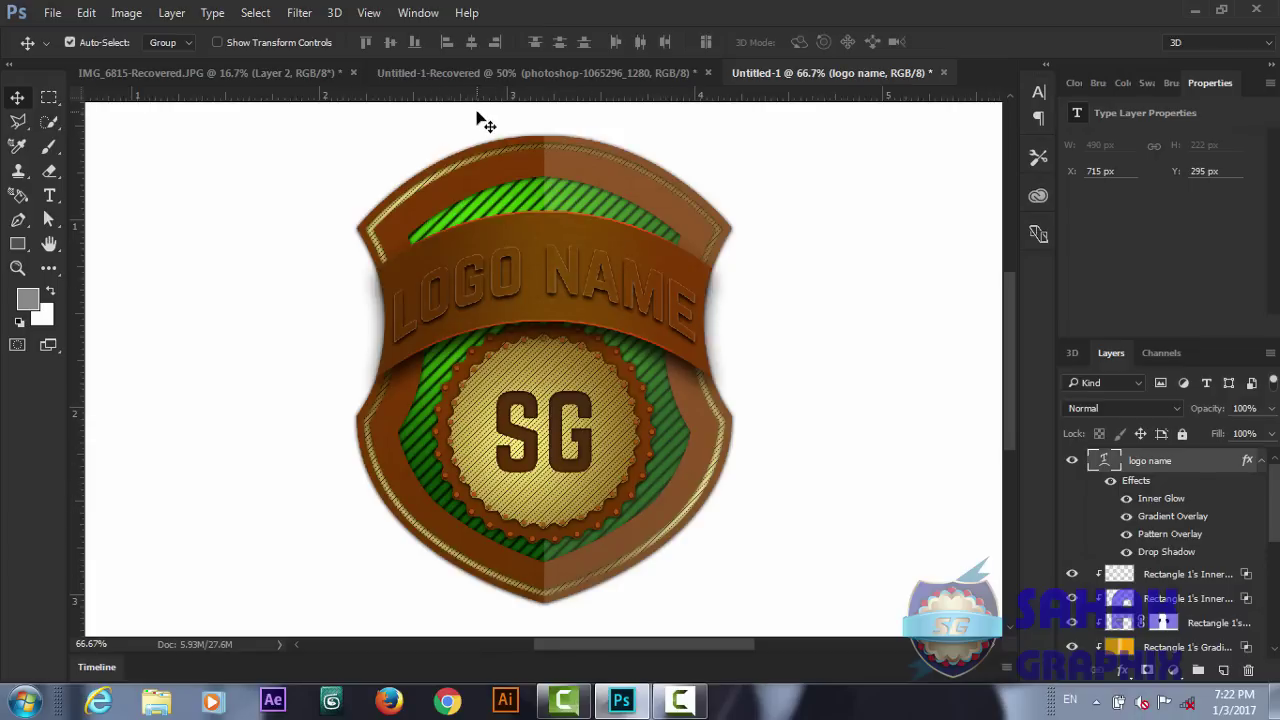
pyautogui.click(476, 76)
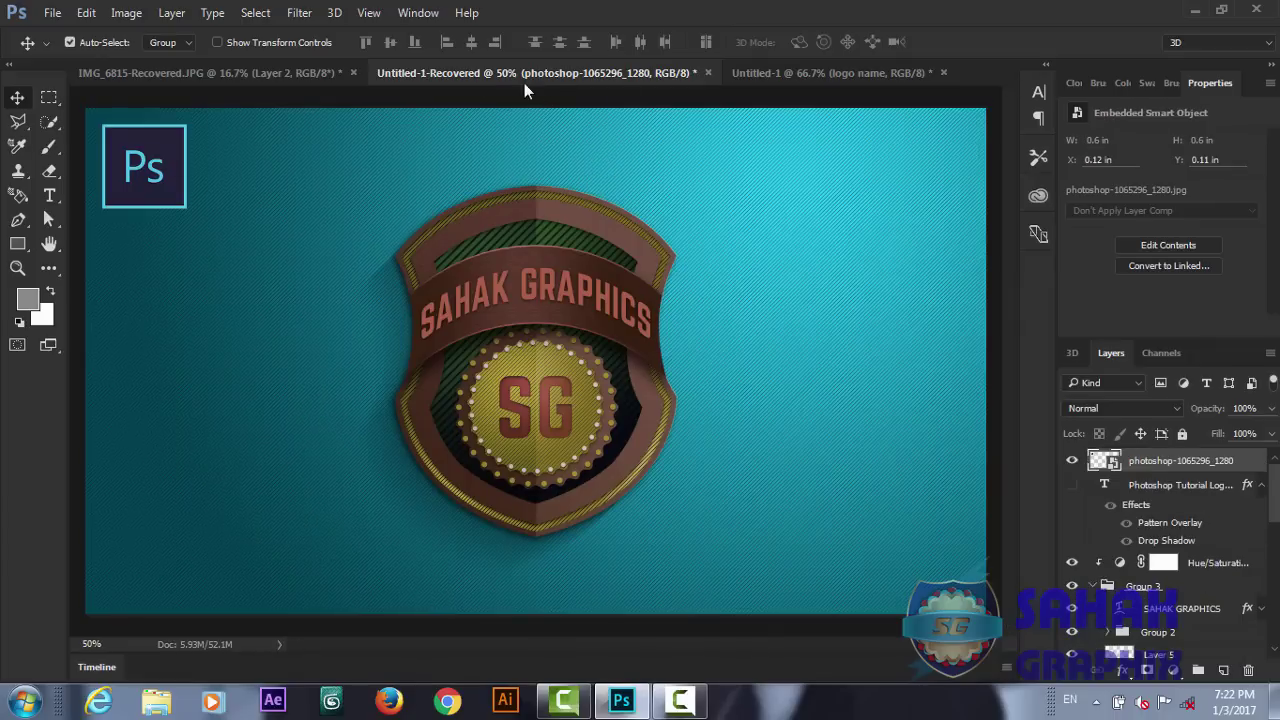
pyautogui.click(812, 72)
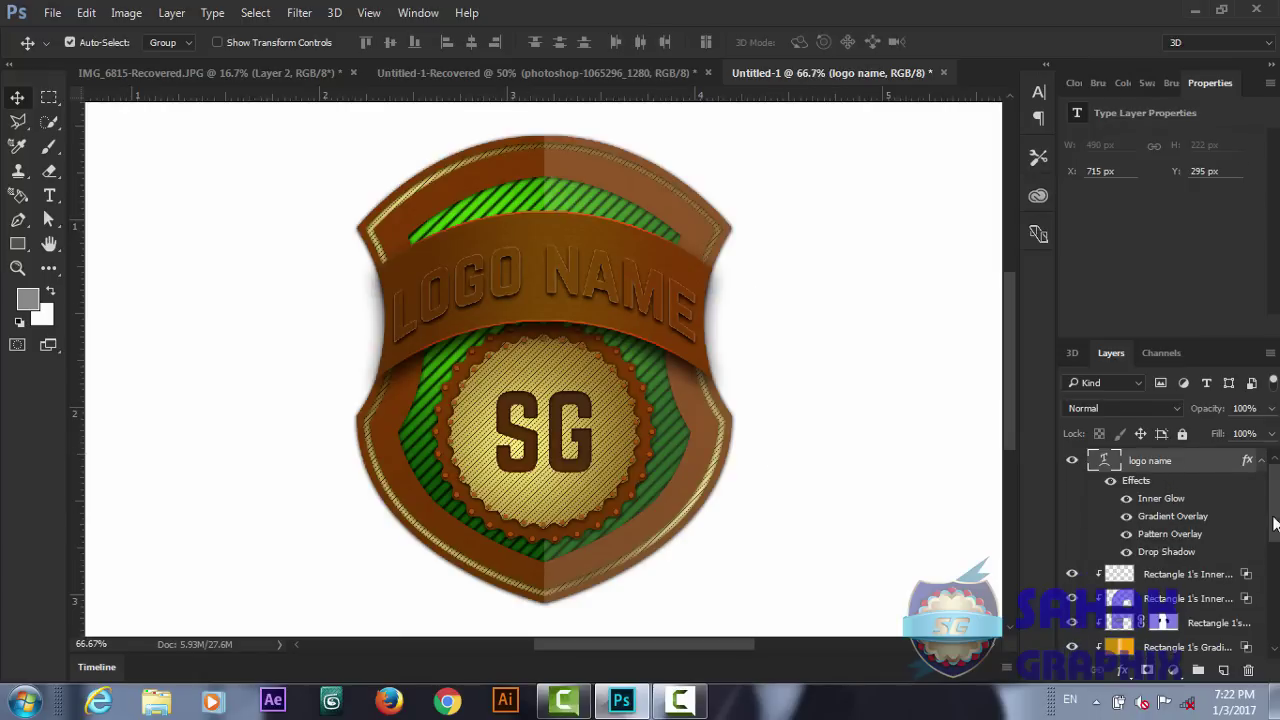
# - Group all the badge layers above the Background into Group 2
pyautogui.scroll(-2, 1275, 524)
pyautogui.scroll(-1, 1275, 524)
pyautogui.scroll(-2, 1200, 580)
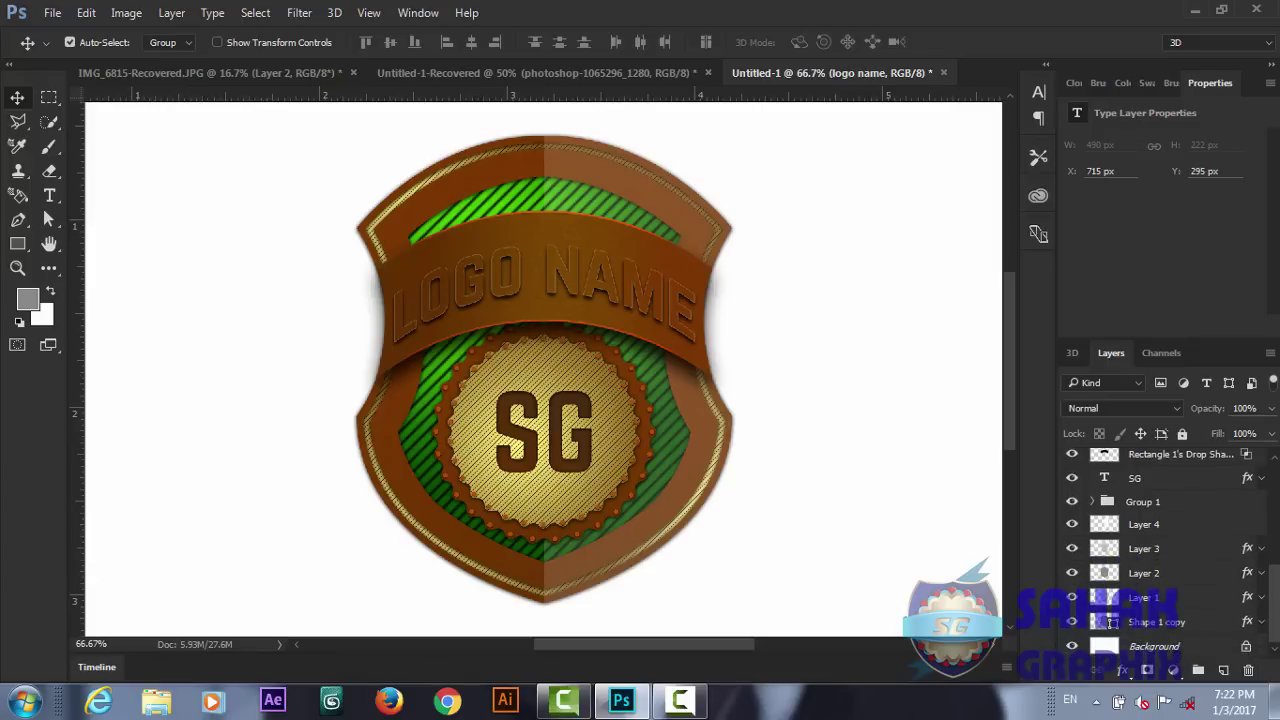
pyautogui.keyDown('shift'); pyautogui.click(1184, 627); pyautogui.keyUp('shift')
pyautogui.hotkey('ctrl', 'g')
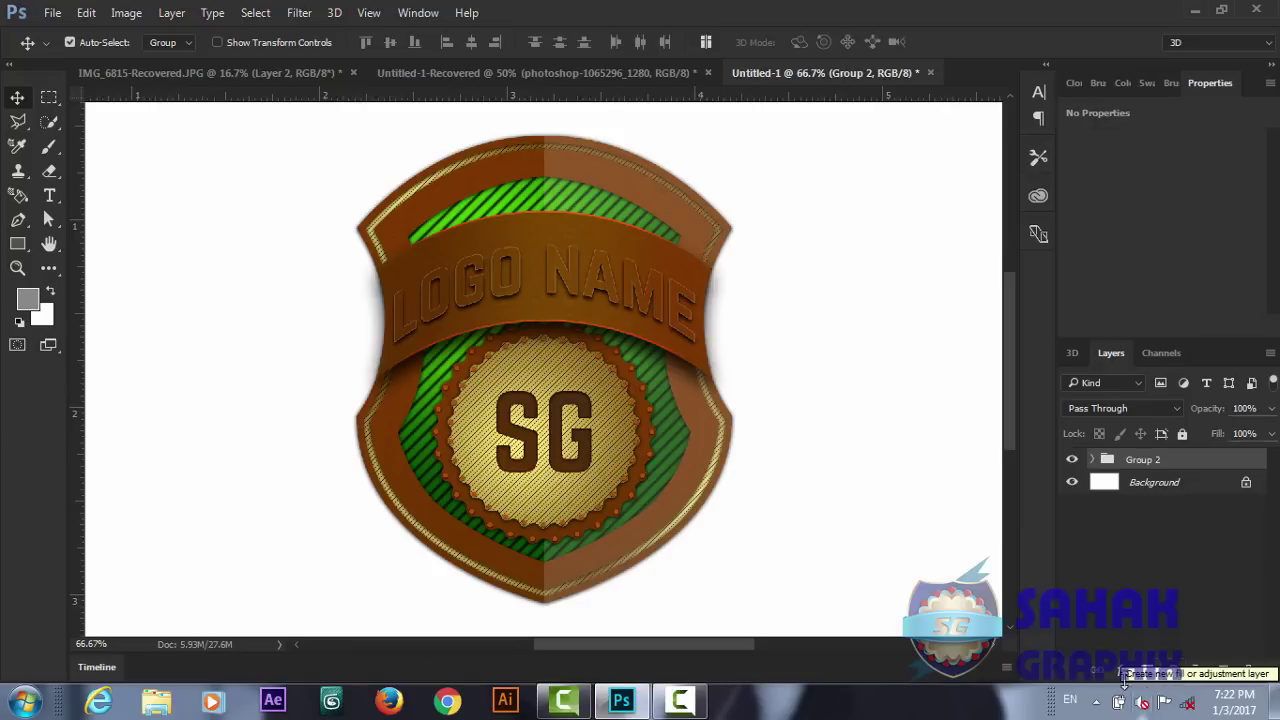
# - Add a Hue/Saturation adjustment over the badge and blend it as Overlay
pyautogui.click(1172, 670)
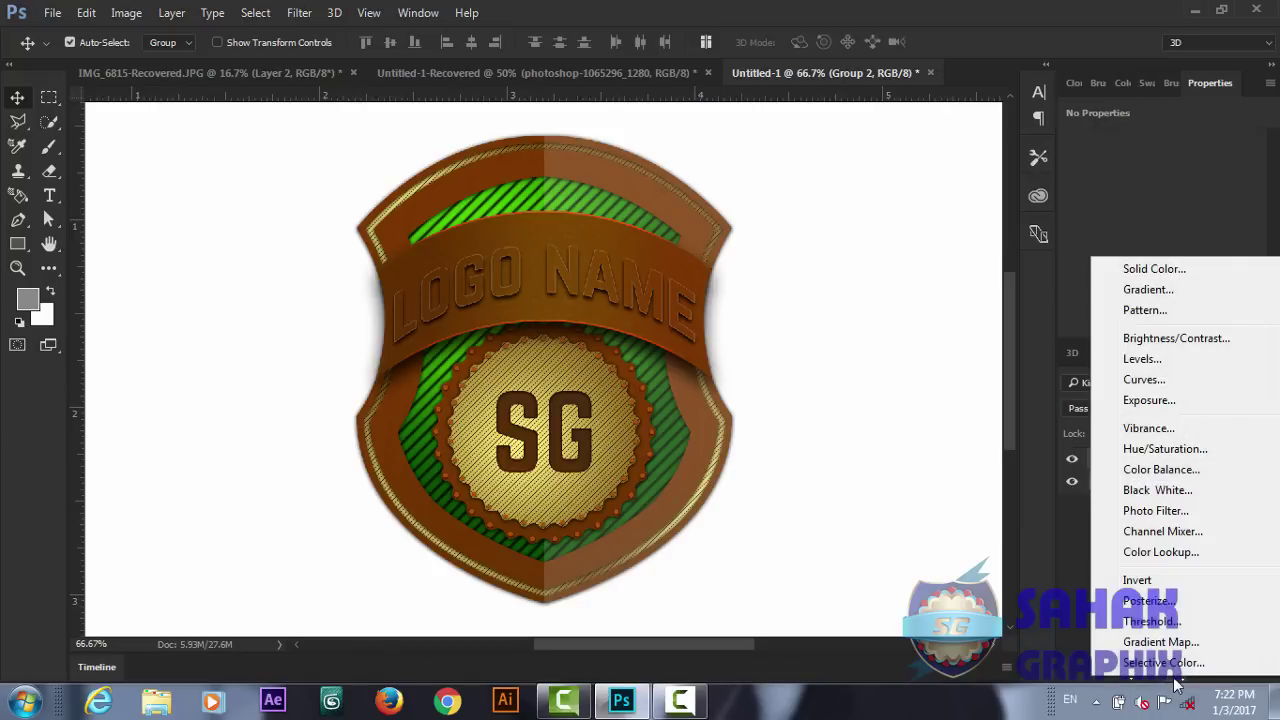
pyautogui.click(1165, 449)
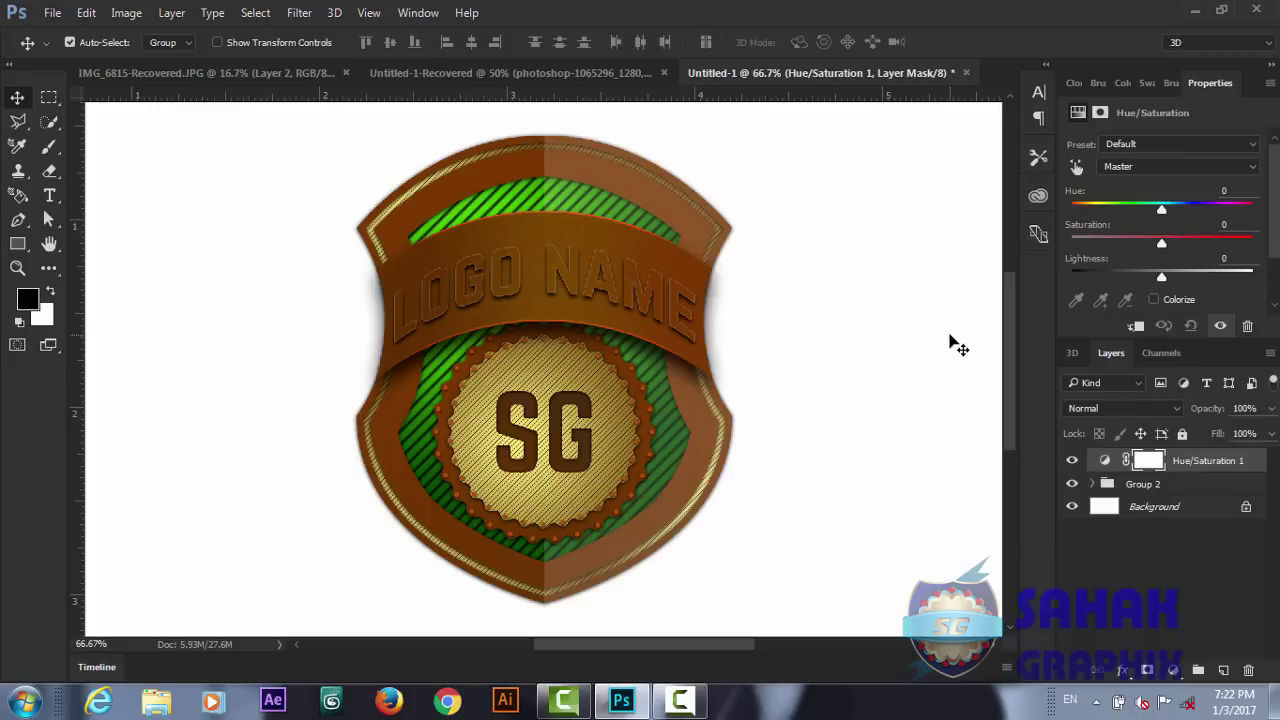
pyautogui.moveTo(1164, 208); pyautogui.dragTo(1152, 219)
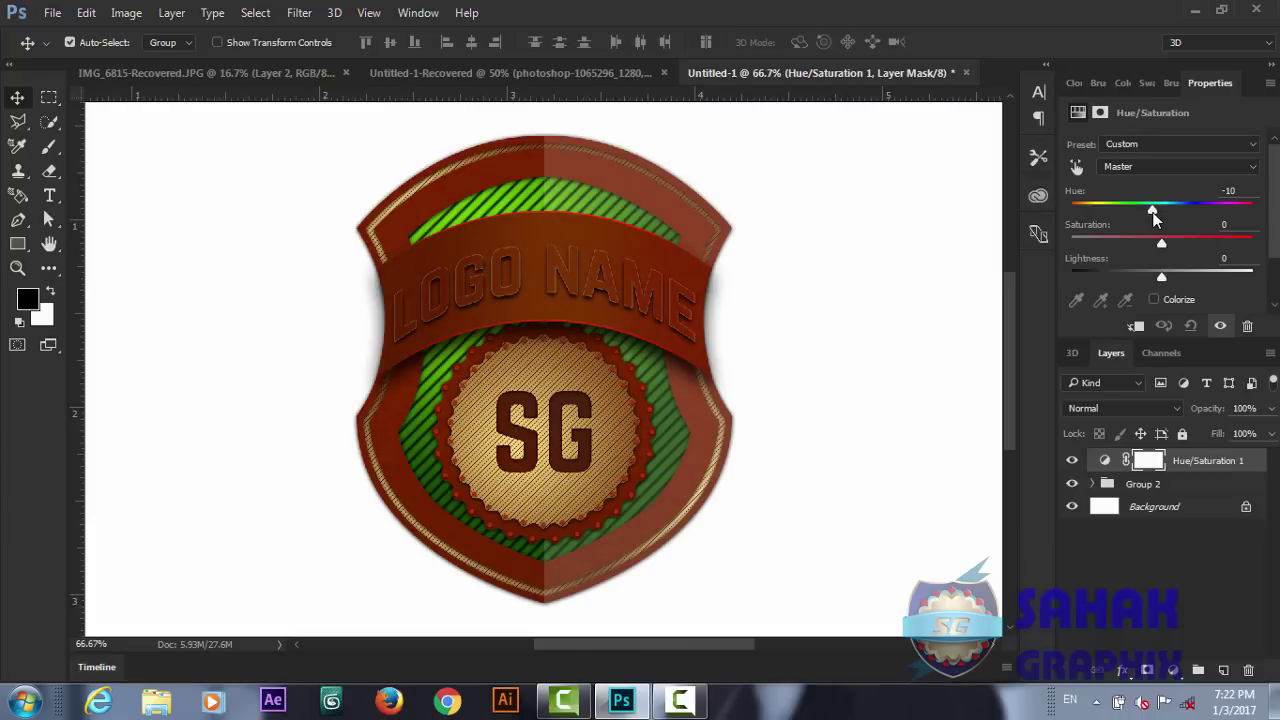
pyautogui.moveTo(1147, 212); pyautogui.dragTo(1151, 212)
pyautogui.click(1175, 408)
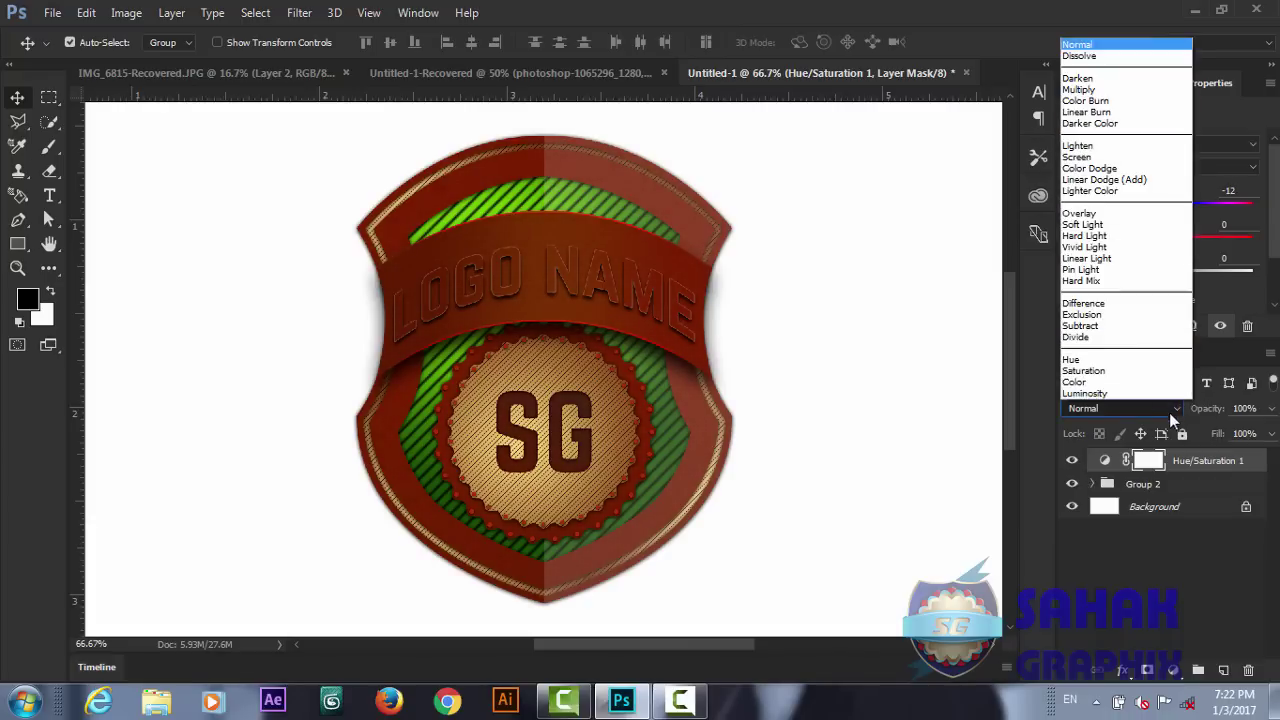
pyautogui.click(1077, 220)
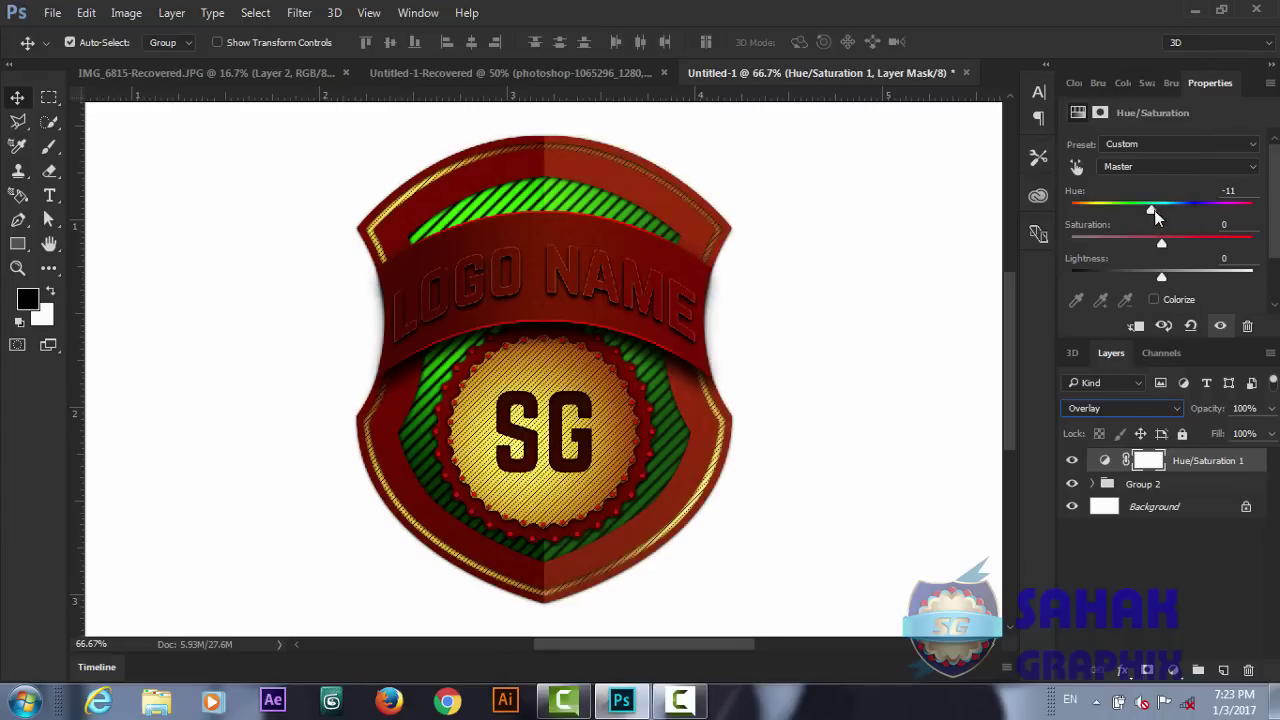
# - Set the adjustment's hue to -84 and lightness to -13, with opacity lowered to 40%
pyautogui.moveTo(1151, 210); pyautogui.dragTo(1182, 213)
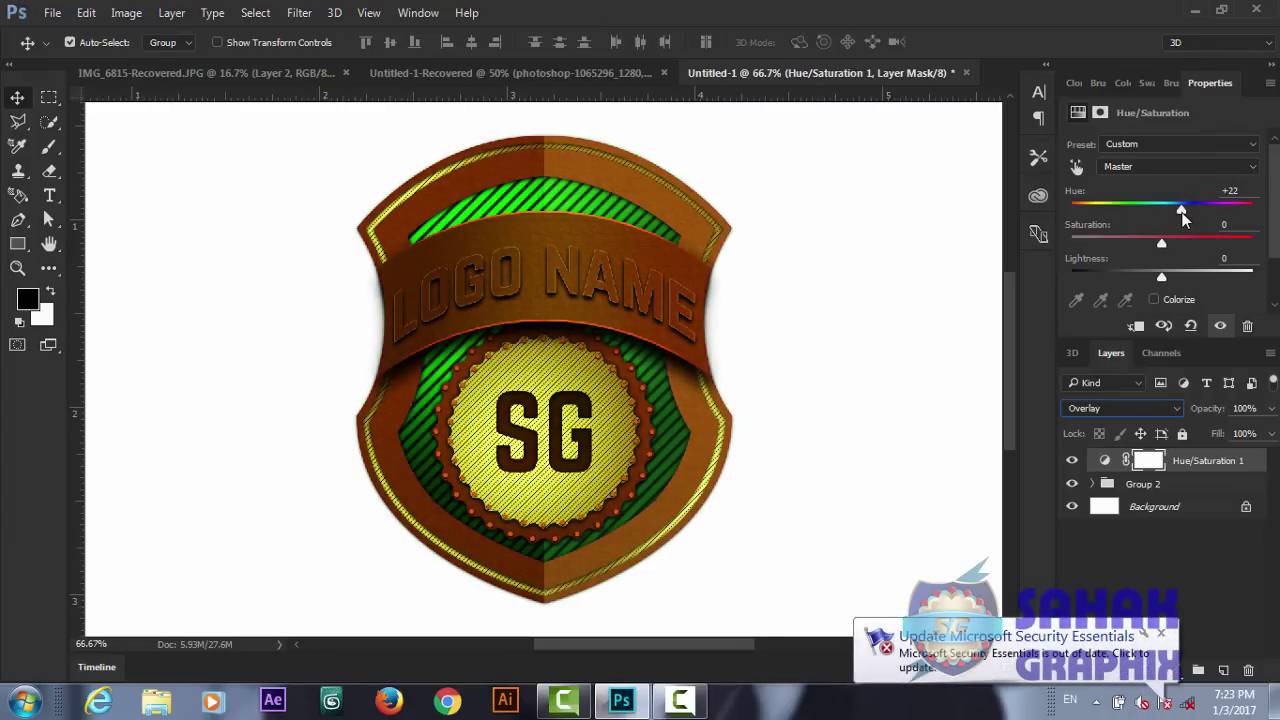
pyautogui.moveTo(1162, 279); pyautogui.dragTo(1150, 285)
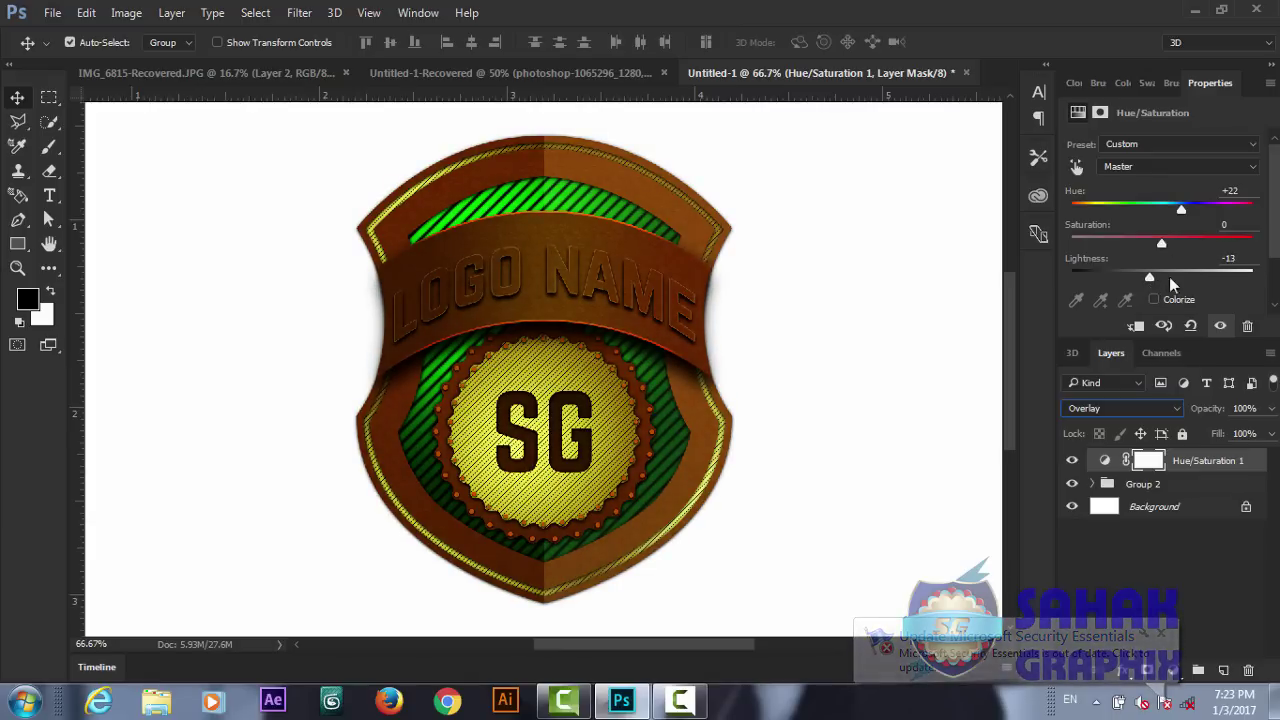
pyautogui.moveTo(1215, 410); pyautogui.dragTo(1165, 421)
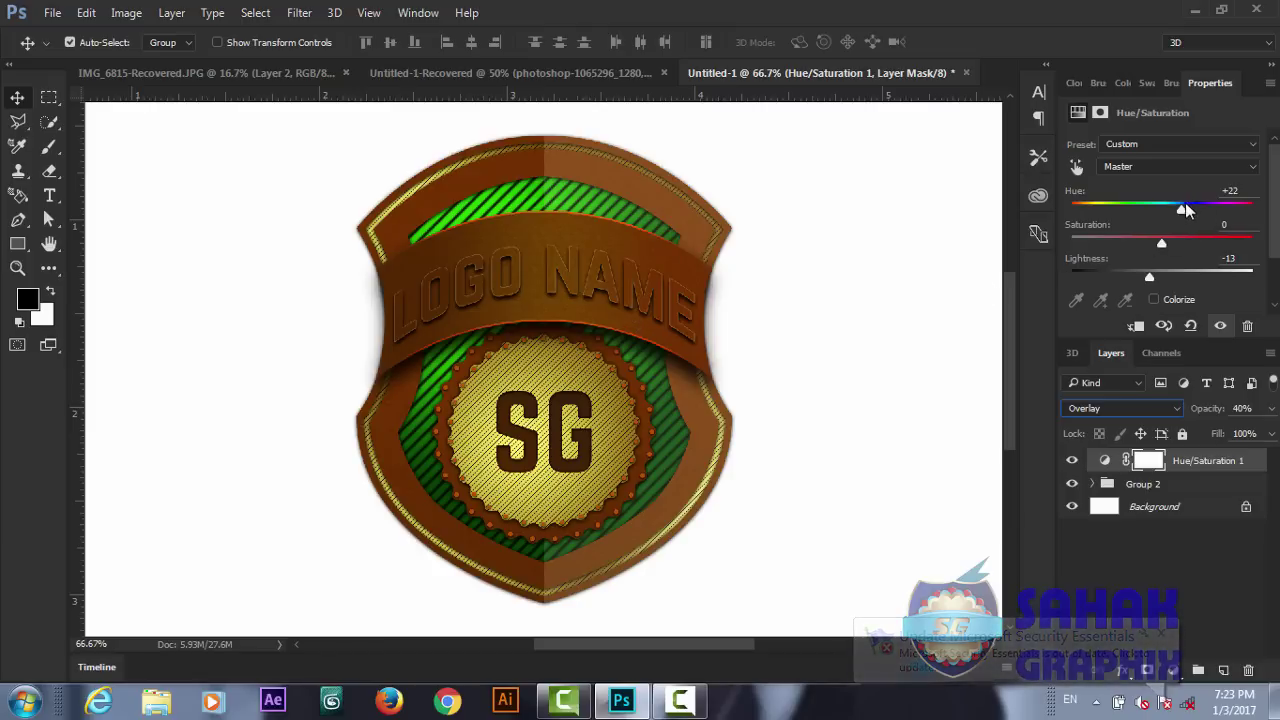
pyautogui.moveTo(1183, 205); pyautogui.dragTo(1073, 214)
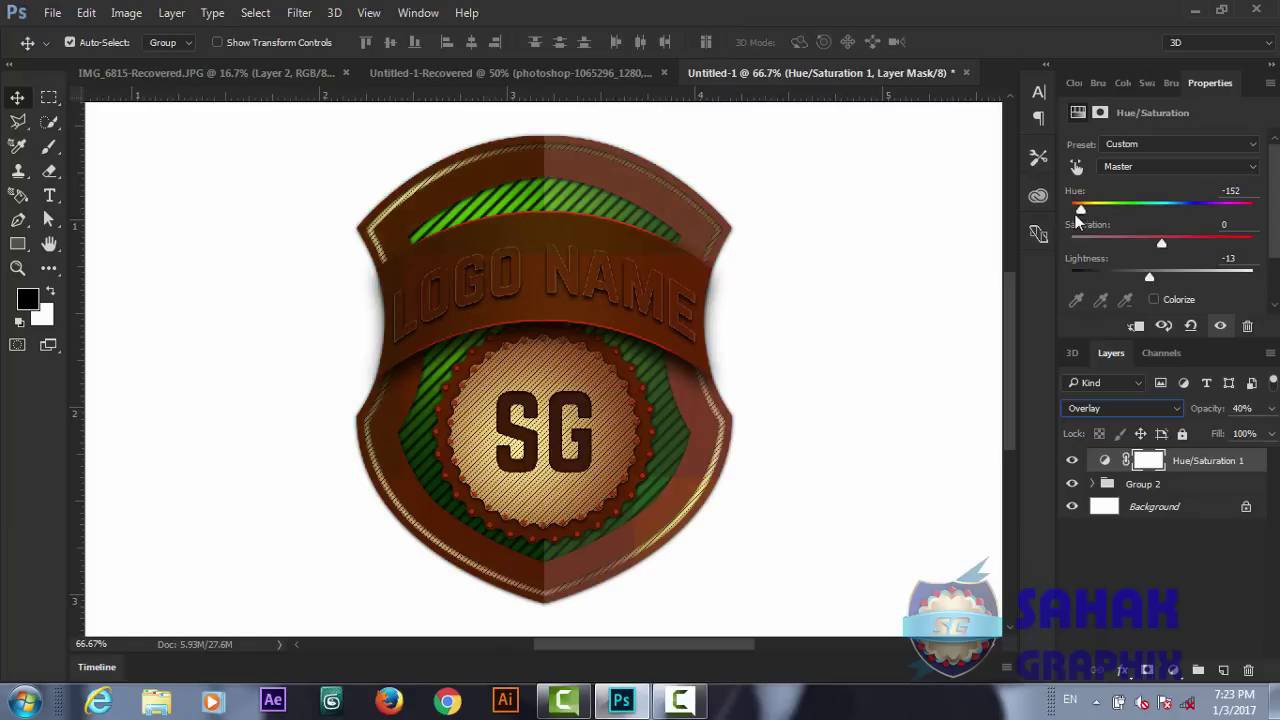
pyautogui.moveTo(1087, 220); pyautogui.dragTo(1107, 225)
# - Compare with the teal reference badge, then expand Group 2 in the Layers panel
pyautogui.click(509, 72)
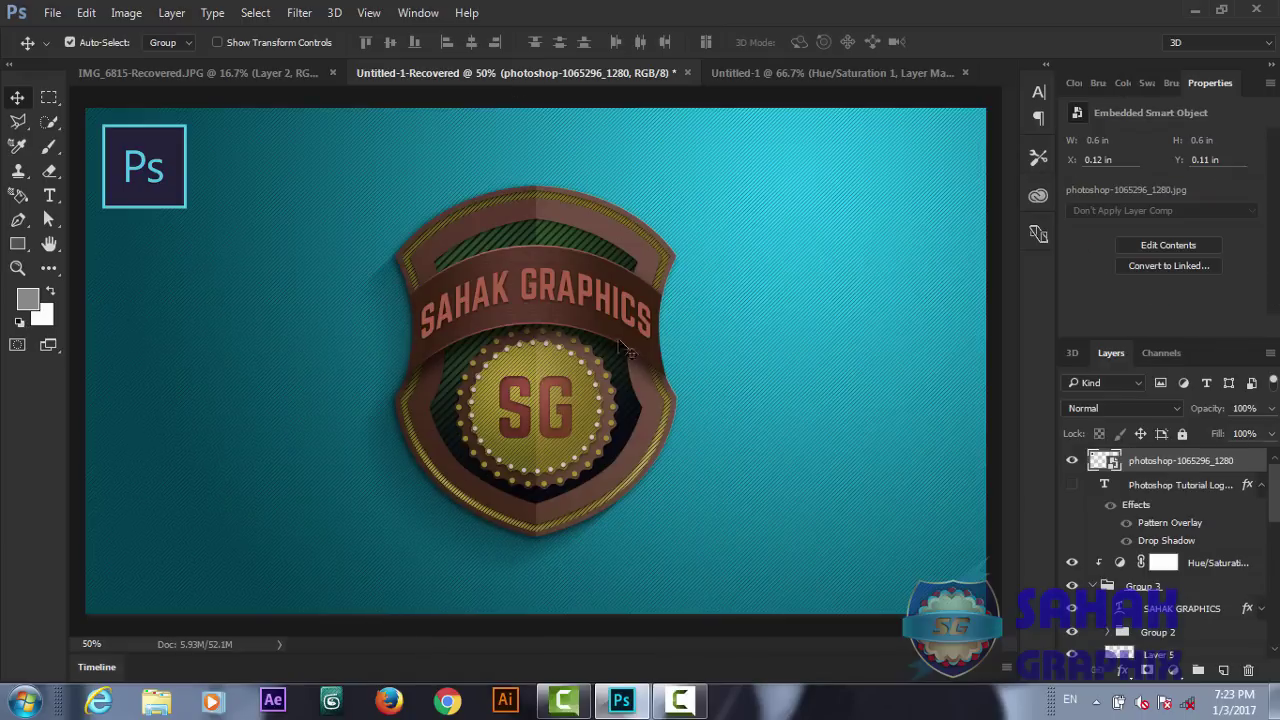
pyautogui.click(834, 72)
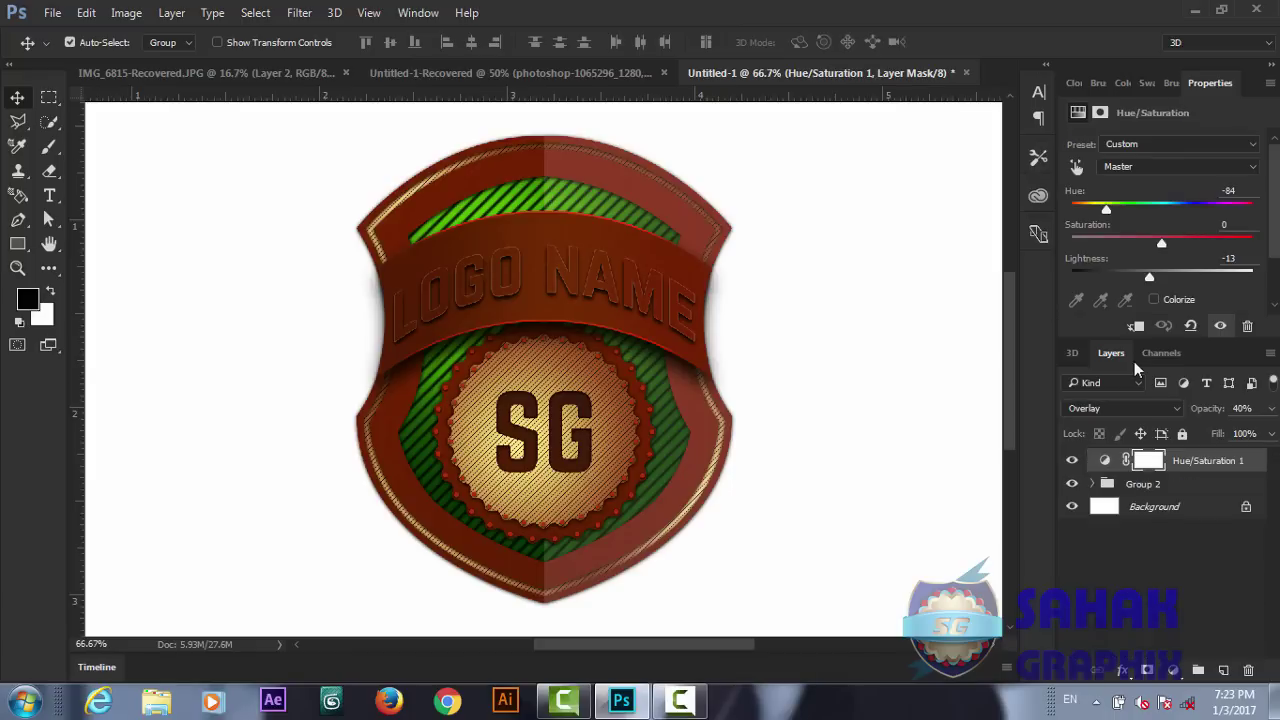
pyautogui.click(1093, 484)
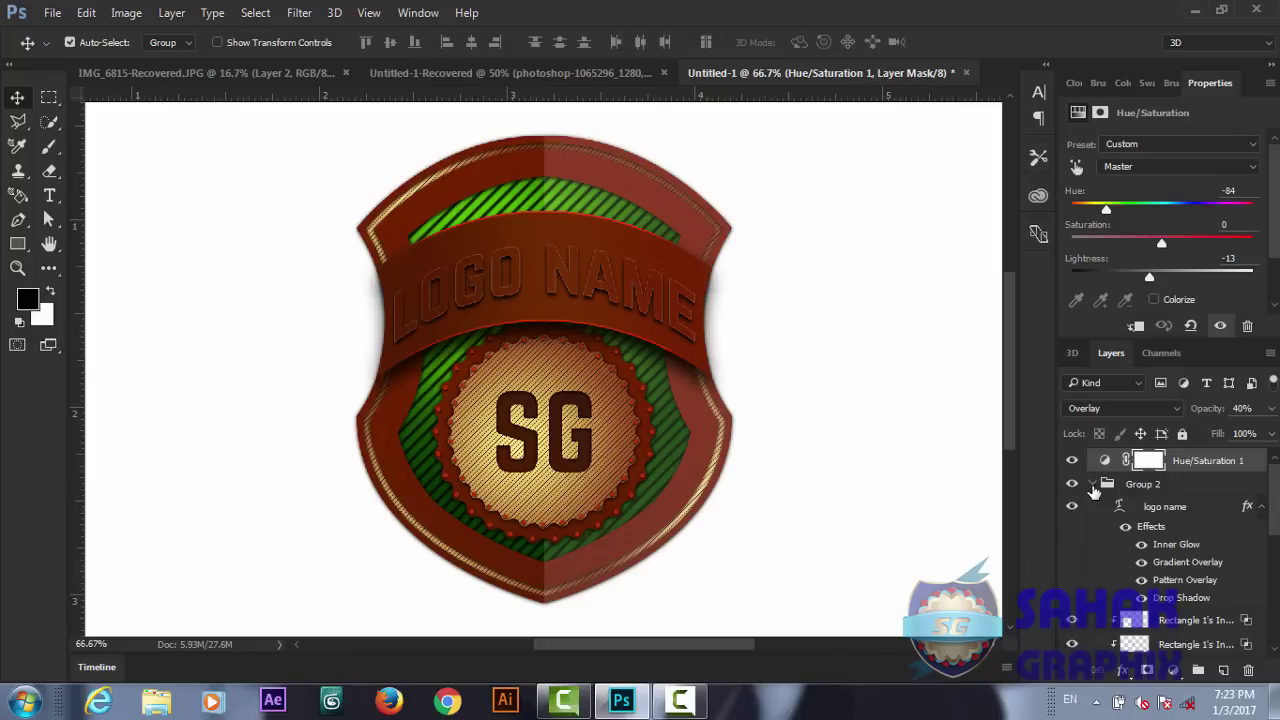
pyautogui.moveTo(1277, 525); pyautogui.dragTo(1277, 590)
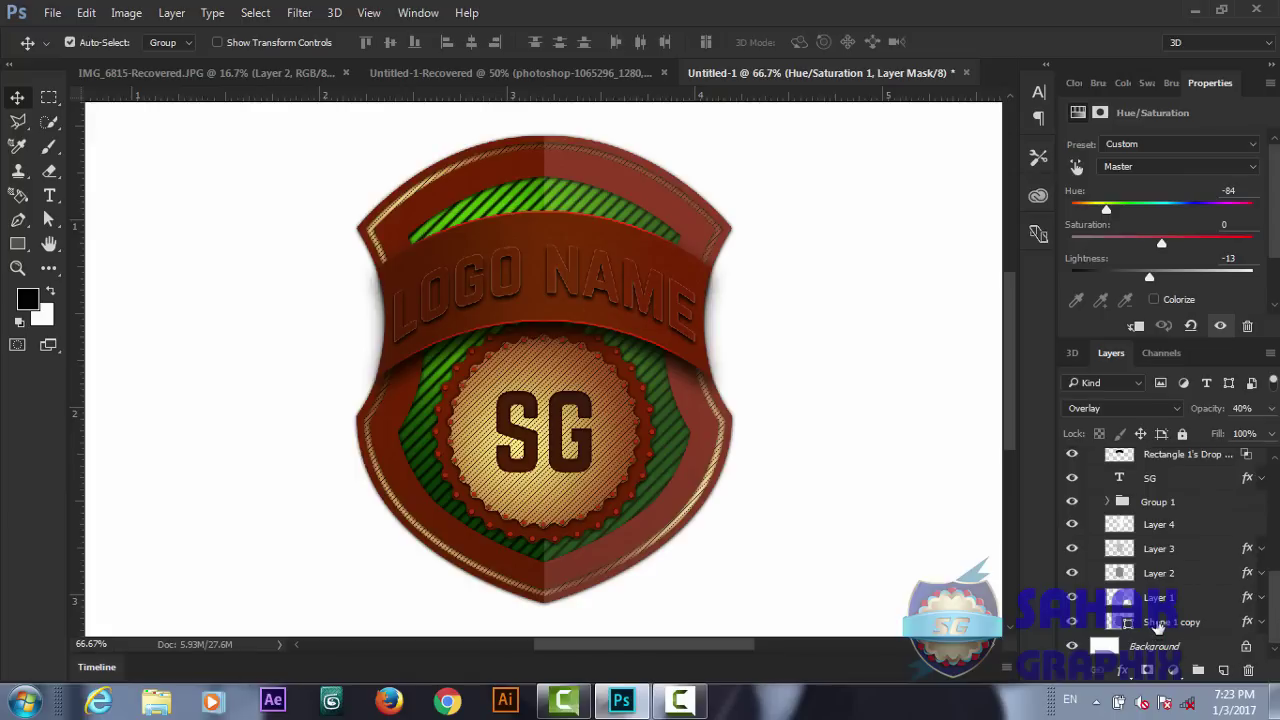
# - Add a drop shadow to Shape 1 copy at its own 45° angle, without Use Global Light
pyautogui.click(1156, 624)
pyautogui.click(1120, 677)
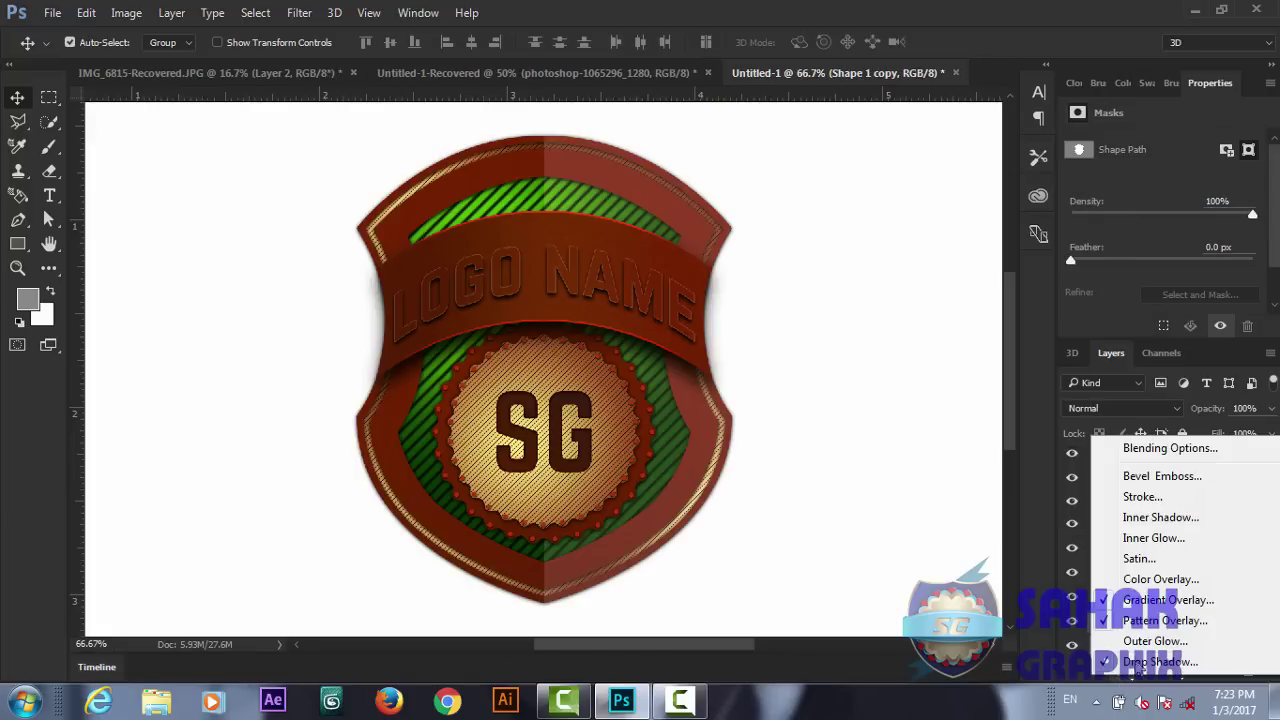
pyautogui.click(1120, 660)
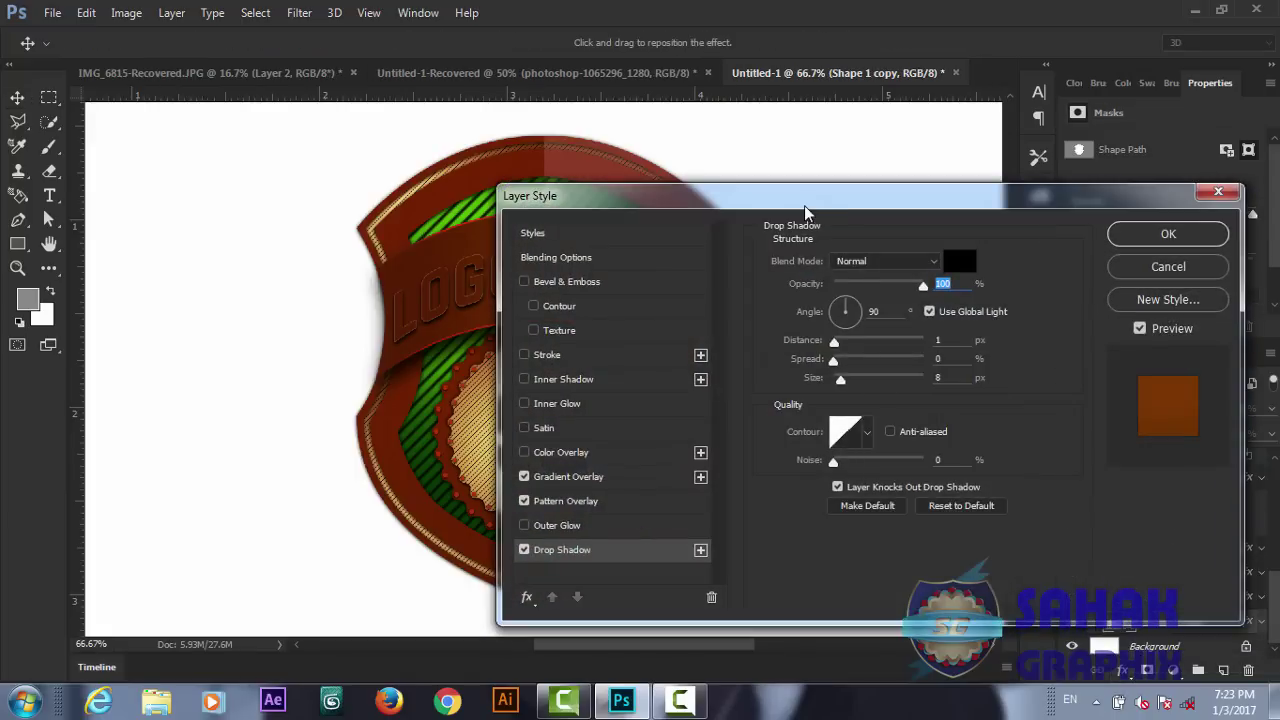
pyautogui.moveTo(808, 203); pyautogui.dragTo(1046, 159)
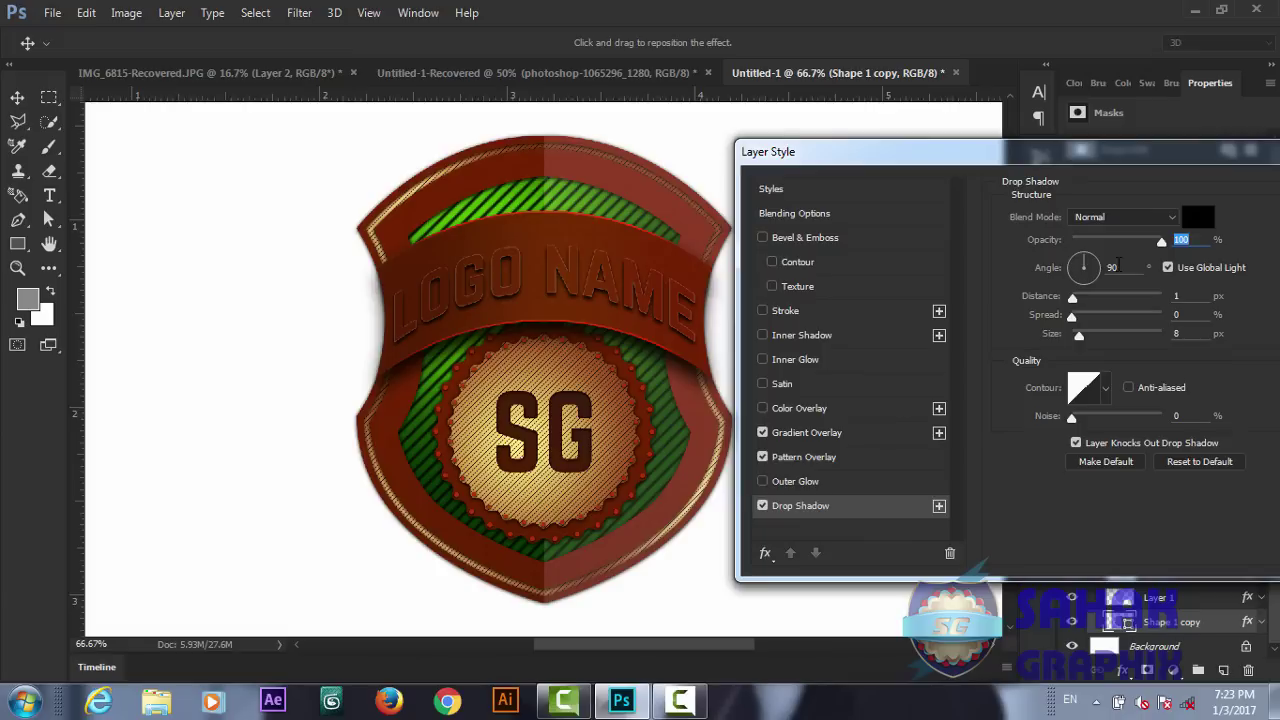
pyautogui.click(1108, 270)
pyautogui.write('45')
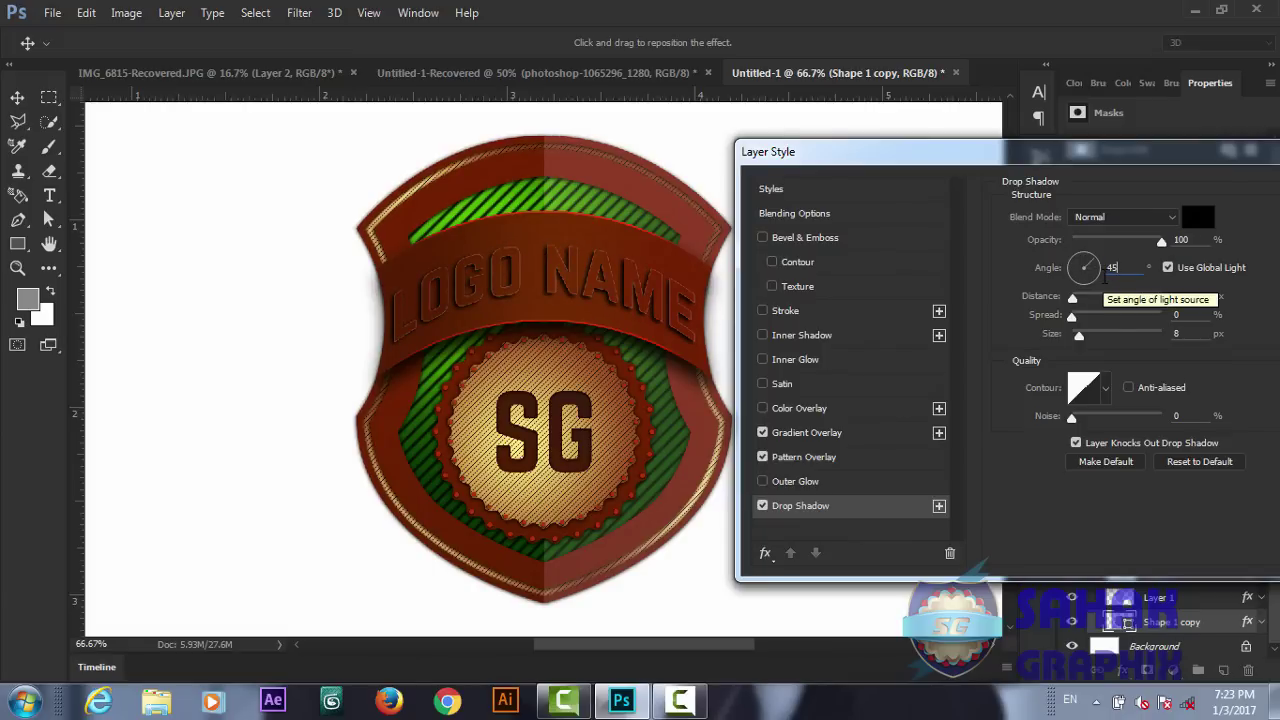
pyautogui.hotkey('ctrl', 'z')
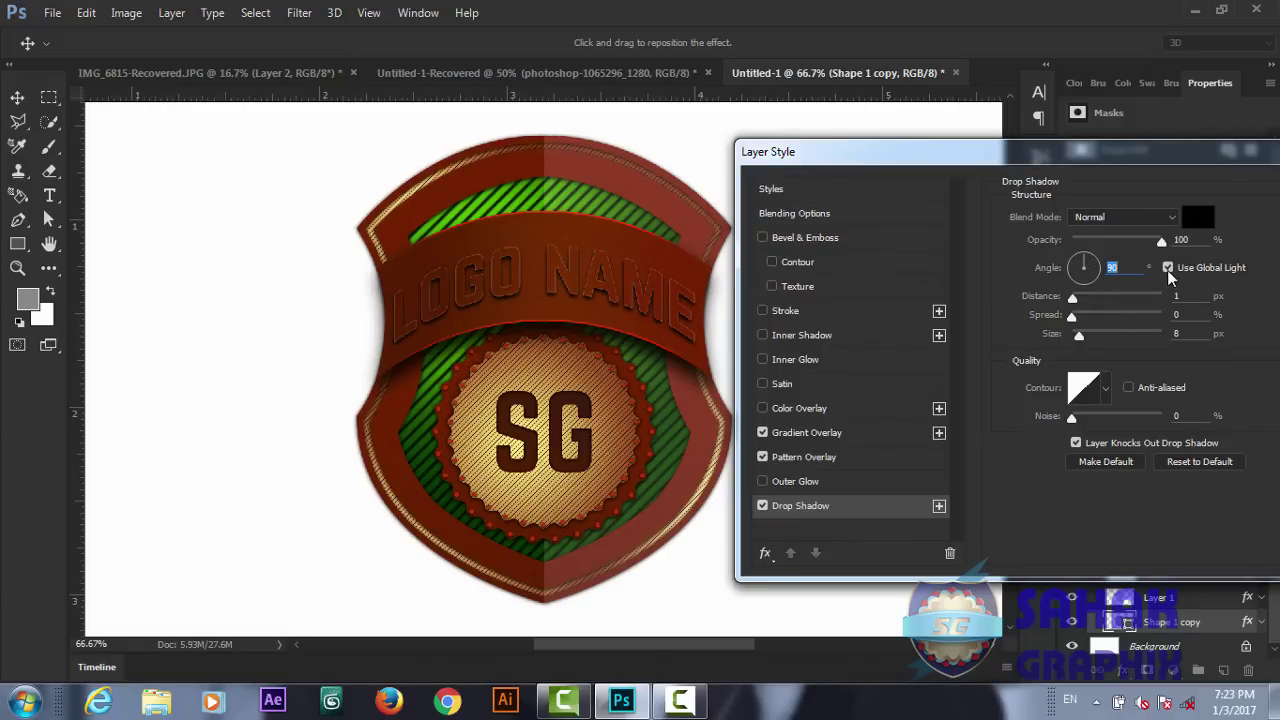
pyautogui.click(1169, 270)
pyautogui.write('45')
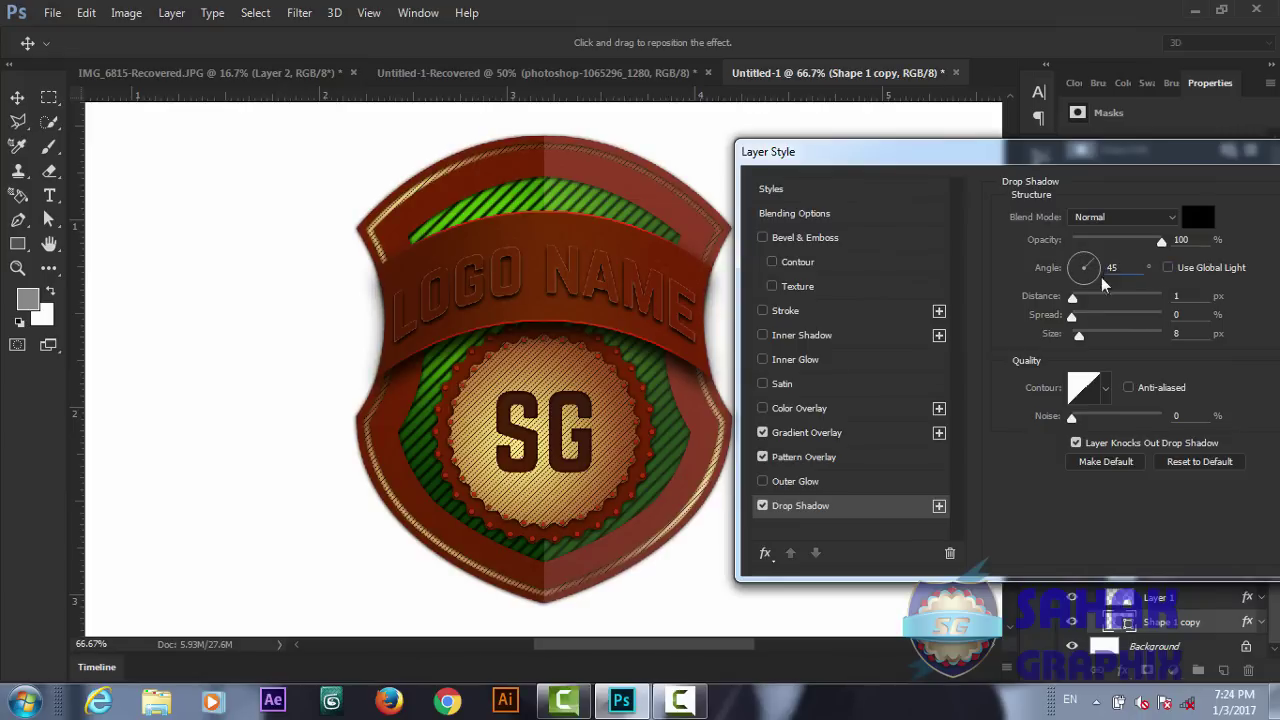
# - Set the shield shadow's distance to 9 px, size to 13 px and opacity to 76%
pyautogui.moveTo(1072, 298); pyautogui.dragTo(1082, 343)
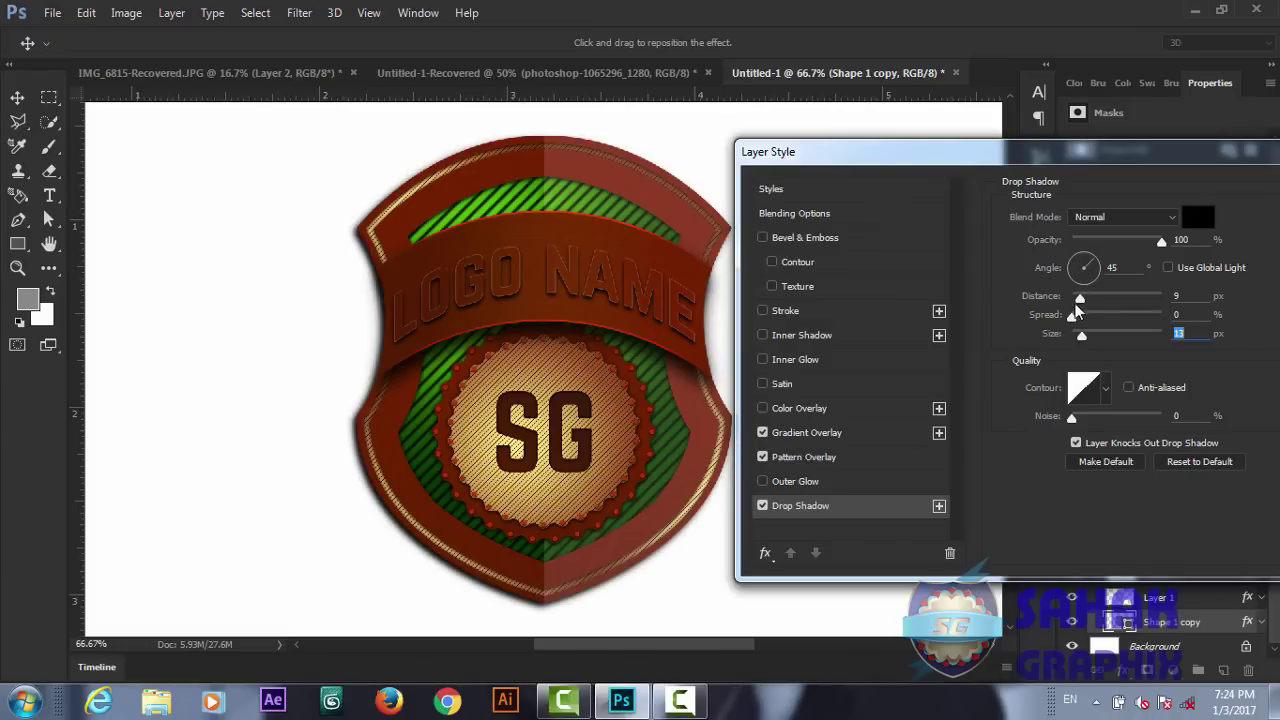
pyautogui.moveTo(1079, 299); pyautogui.dragTo(1080, 301)
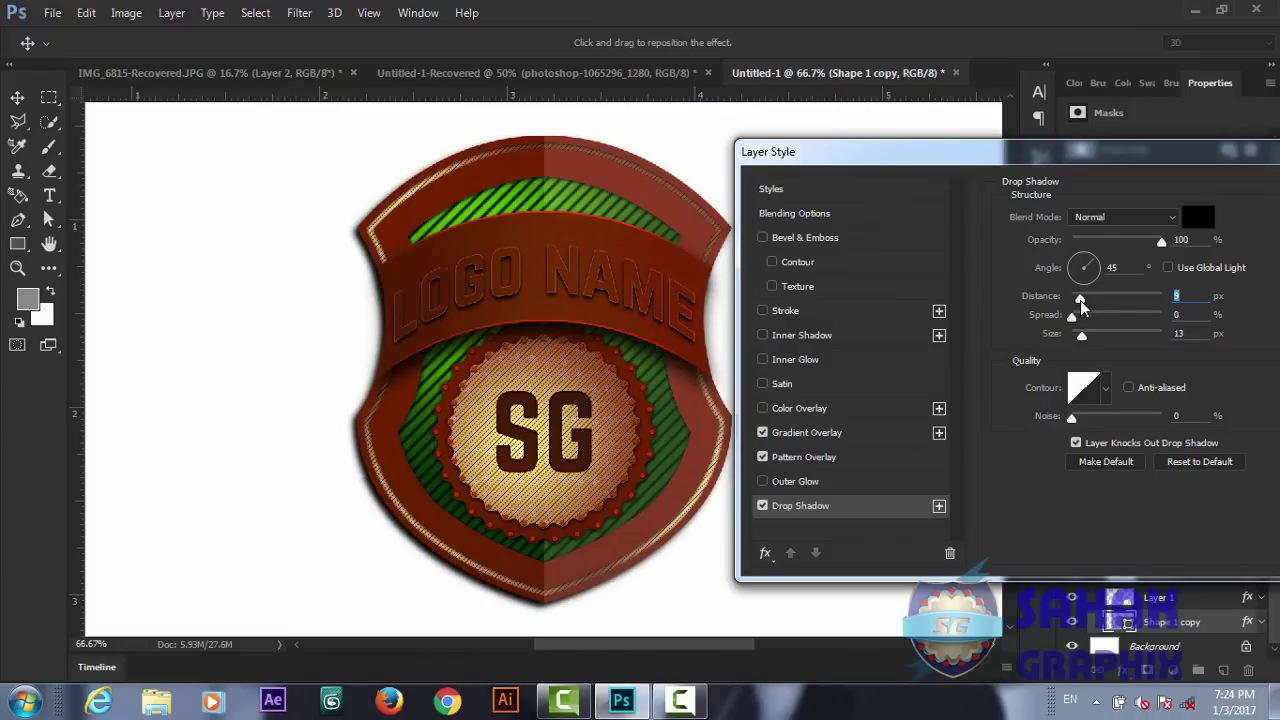
pyautogui.moveTo(1161, 242); pyautogui.dragTo(1141, 250)
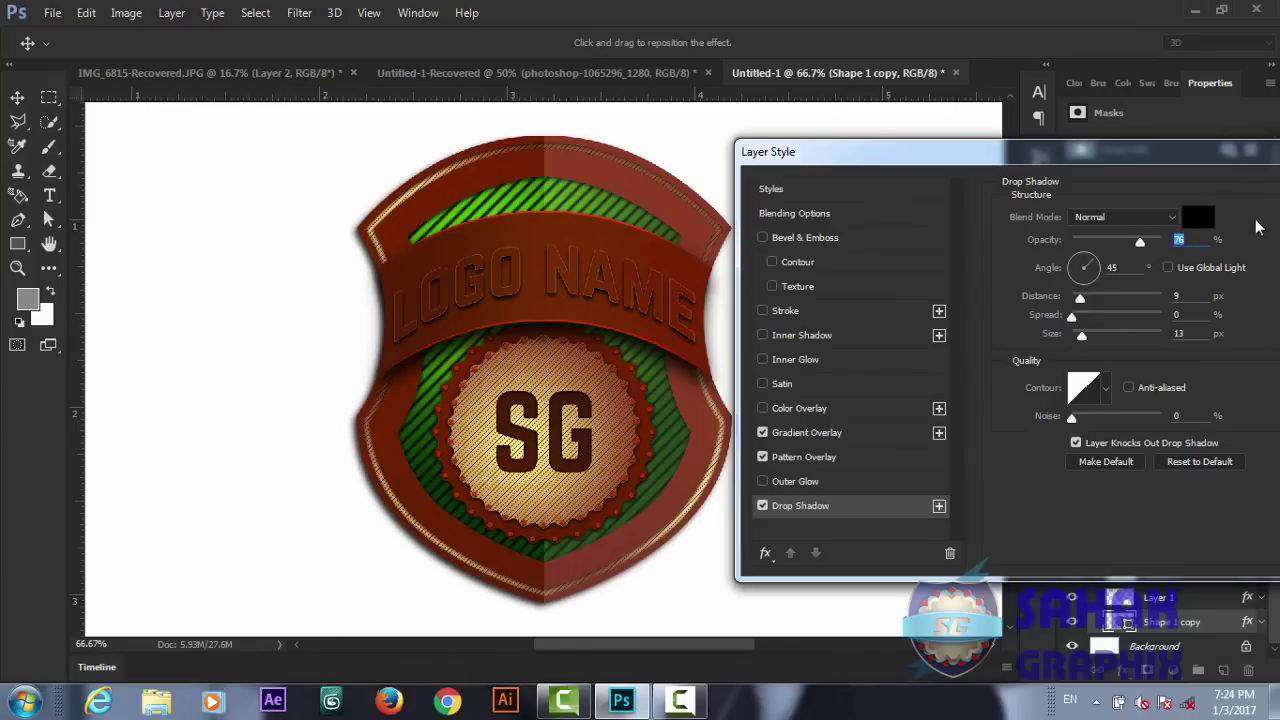
pyautogui.moveTo(1225, 170); pyautogui.dragTo(1032, 174)
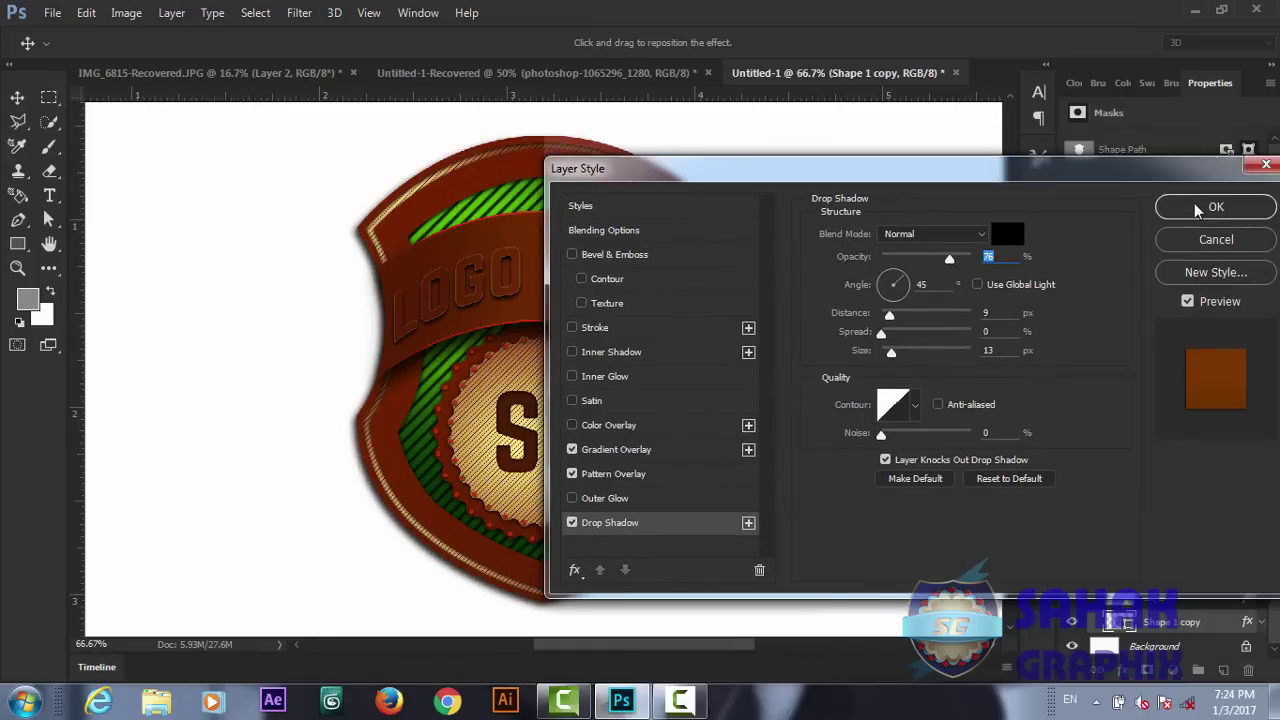
# - Apply the shield's drop shadow and load the shield outline as a selection
pyautogui.click(1197, 208)
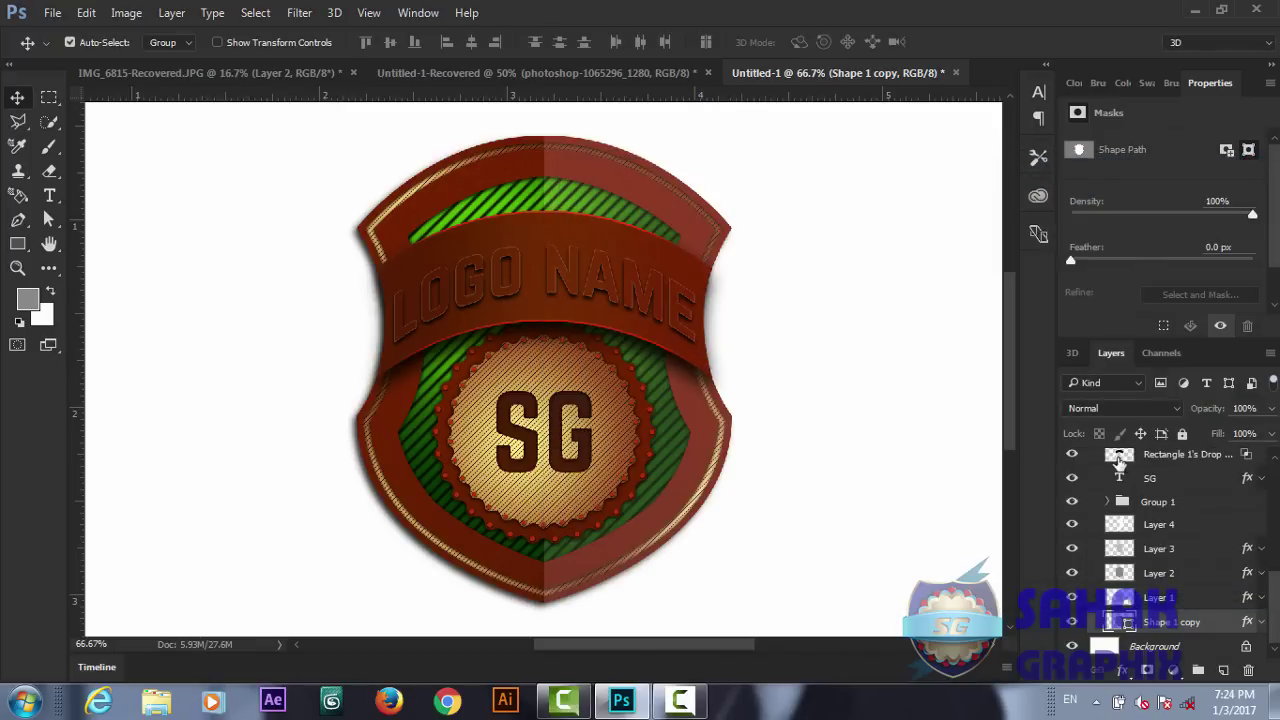
pyautogui.keyDown('ctrl'); pyautogui.click(1123, 622); pyautogui.keyUp('ctrl')
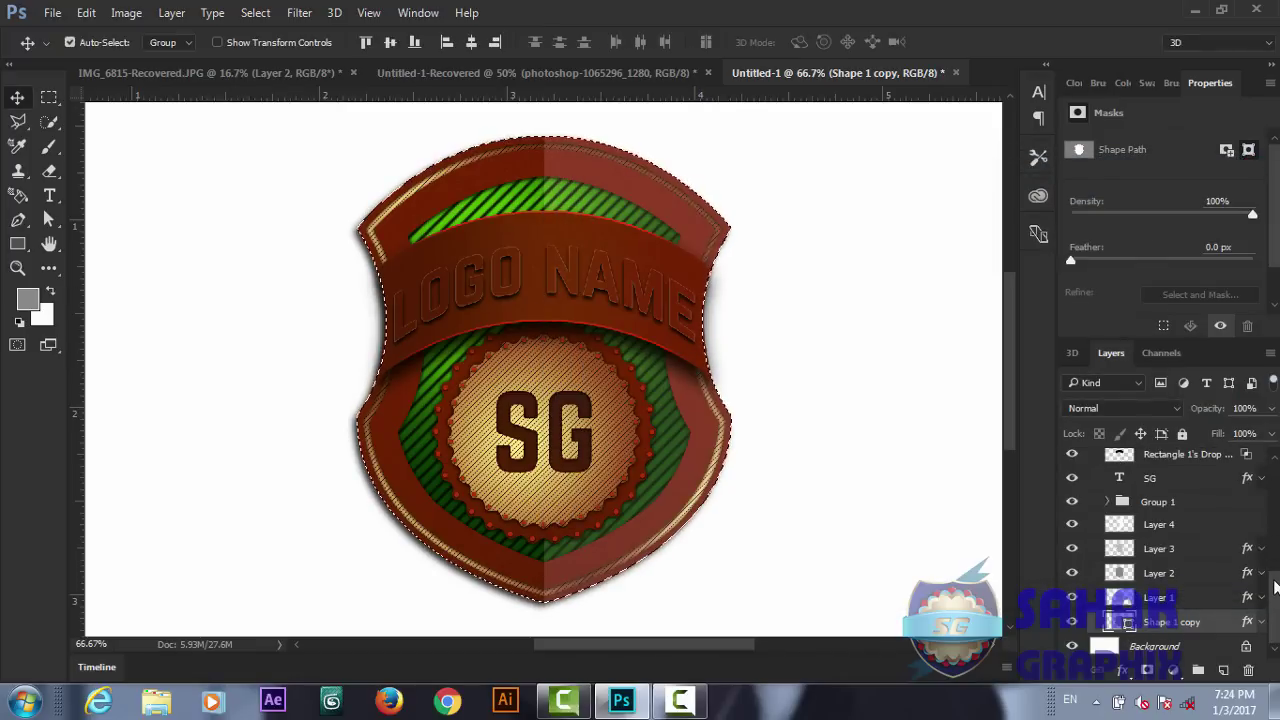
pyautogui.scroll(5, 1275, 588)
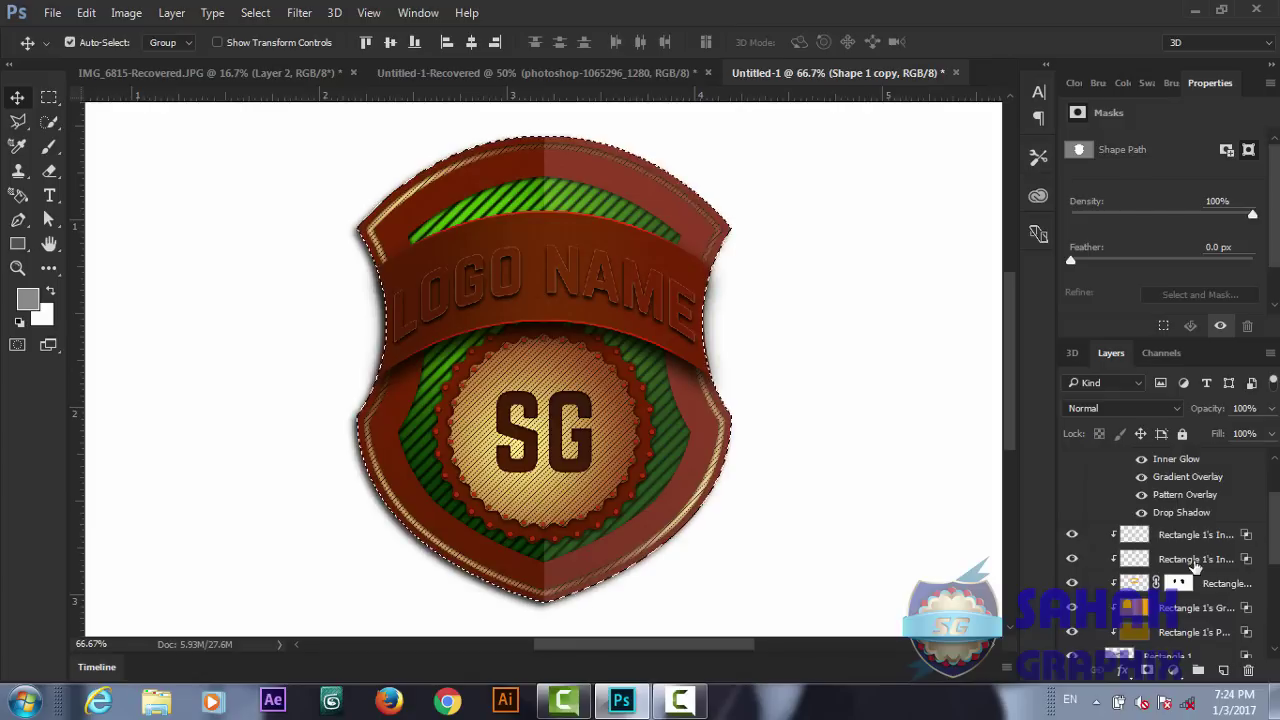
pyautogui.scroll(-2, 1276, 576)
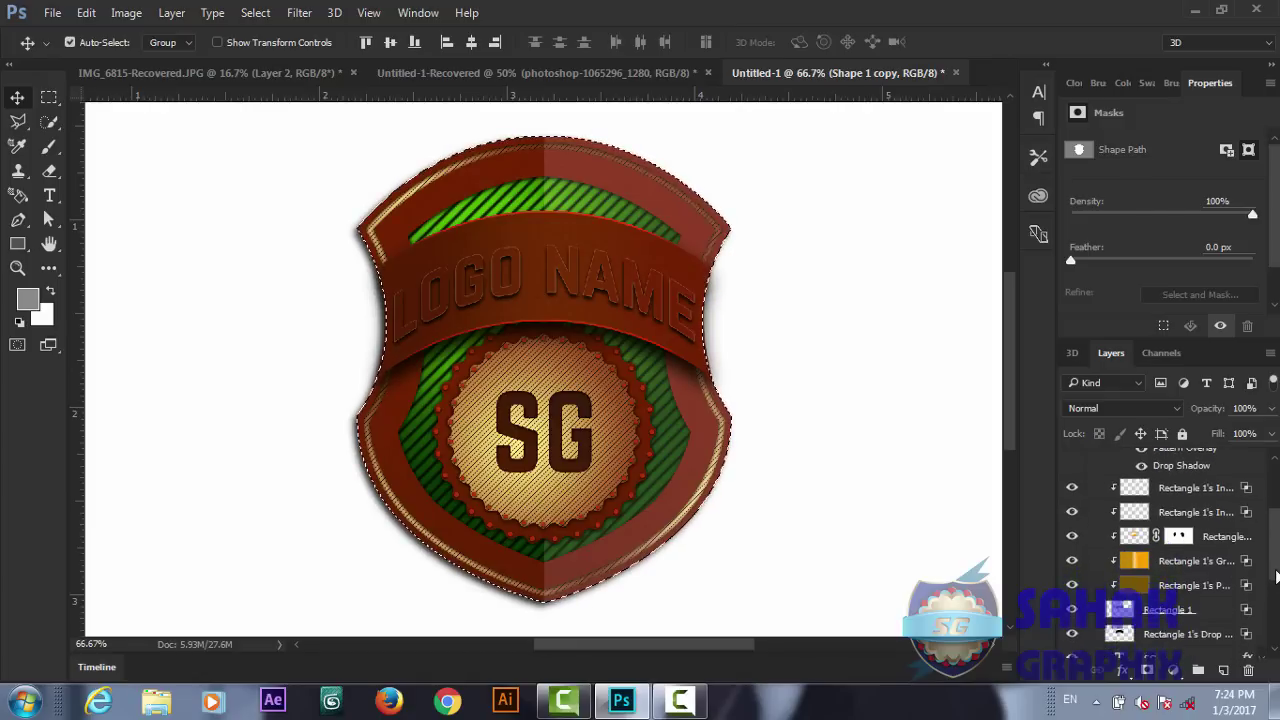
pyautogui.scroll(-1, 1276, 576)
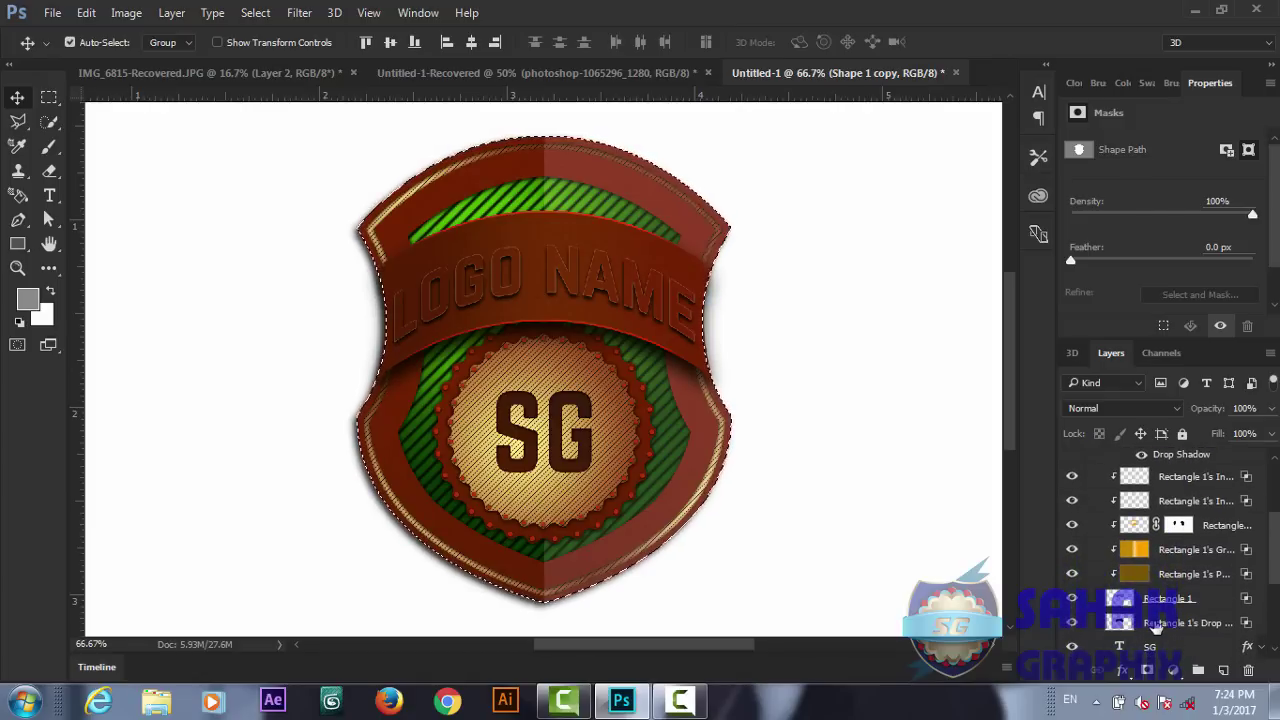
# - Check the Rectangle 1's Drop Shadow layer by toggling its visibility off and back on
pyautogui.click(1155, 623)
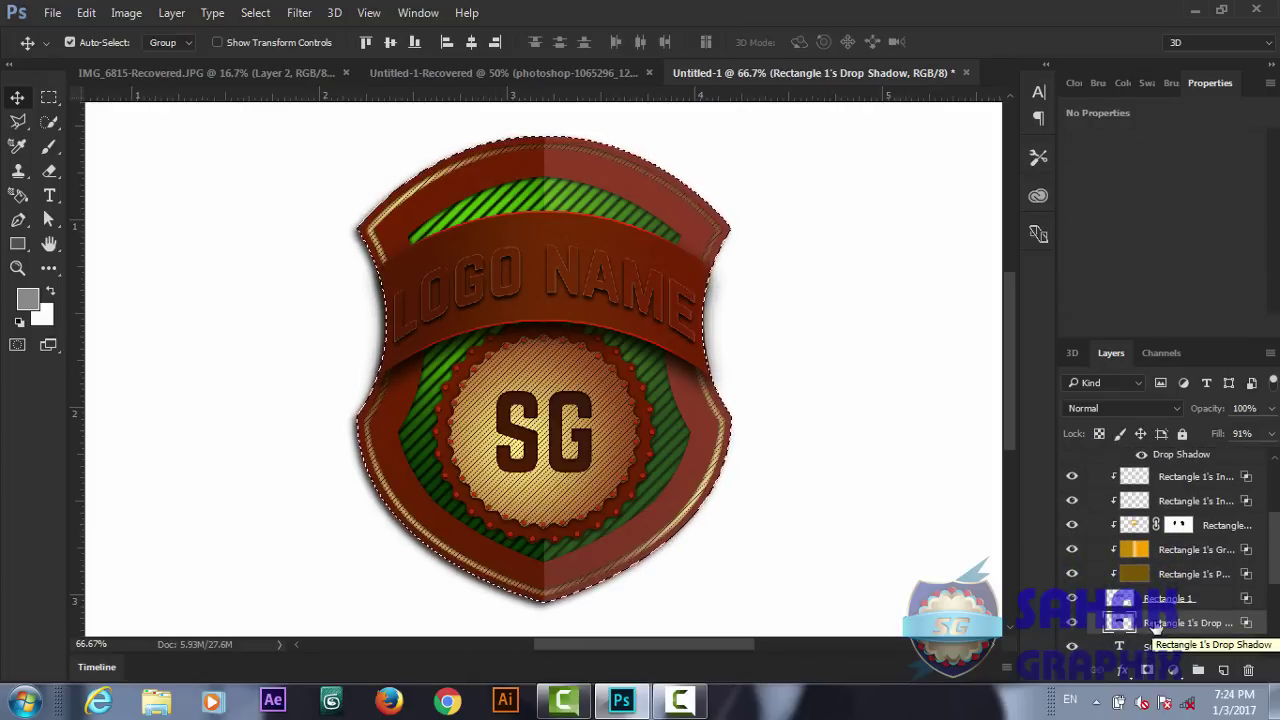
pyautogui.click(1073, 623)
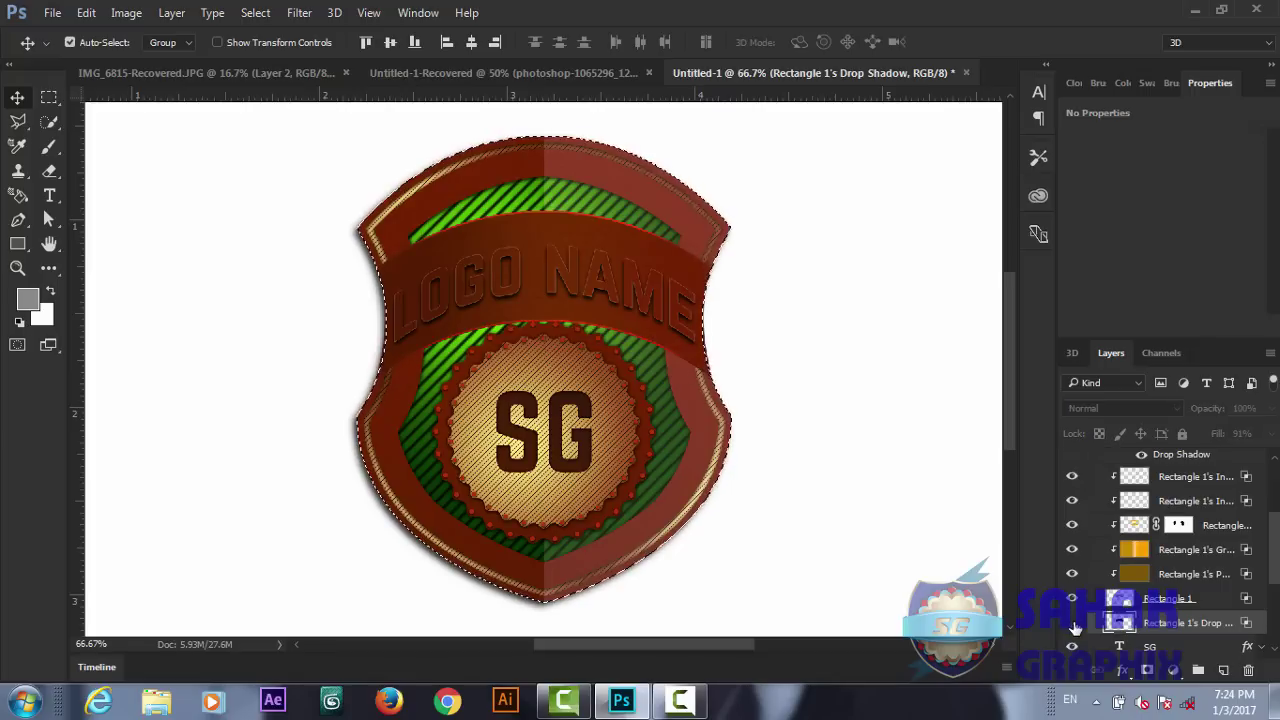
pyautogui.click(1073, 623)
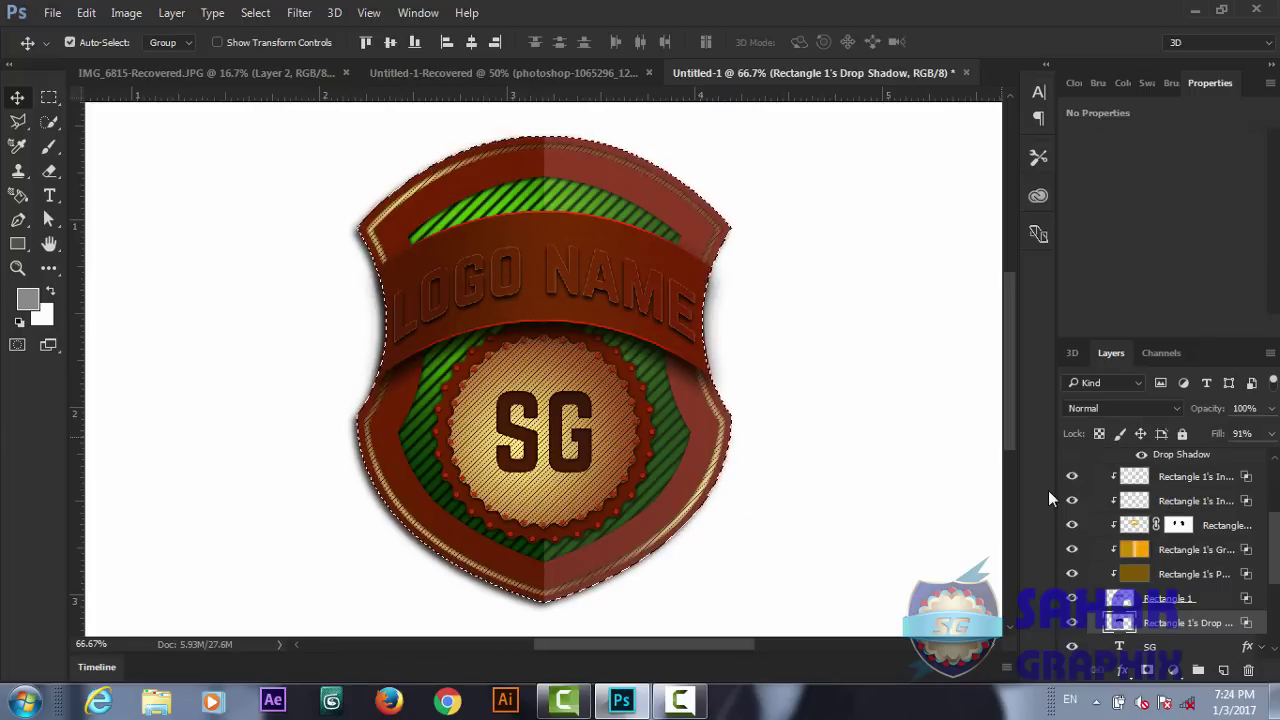
pyautogui.rightClick(1163, 625)
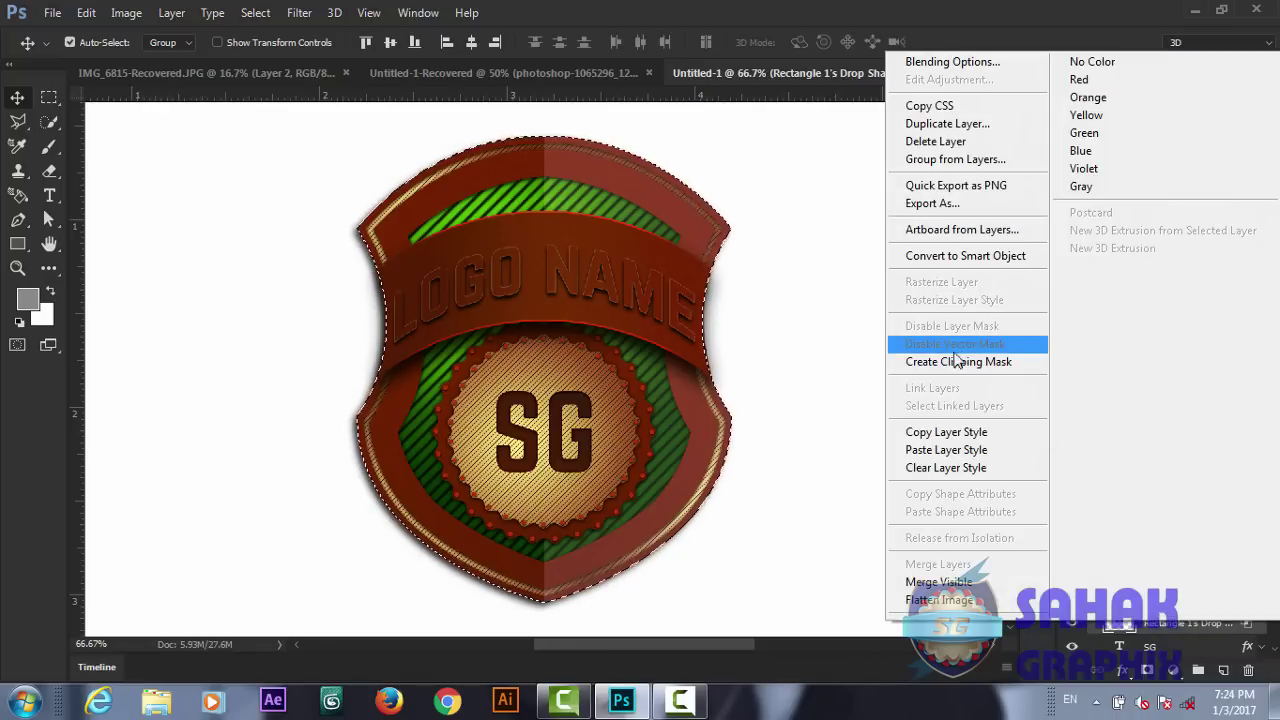
pyautogui.click(866, 347)
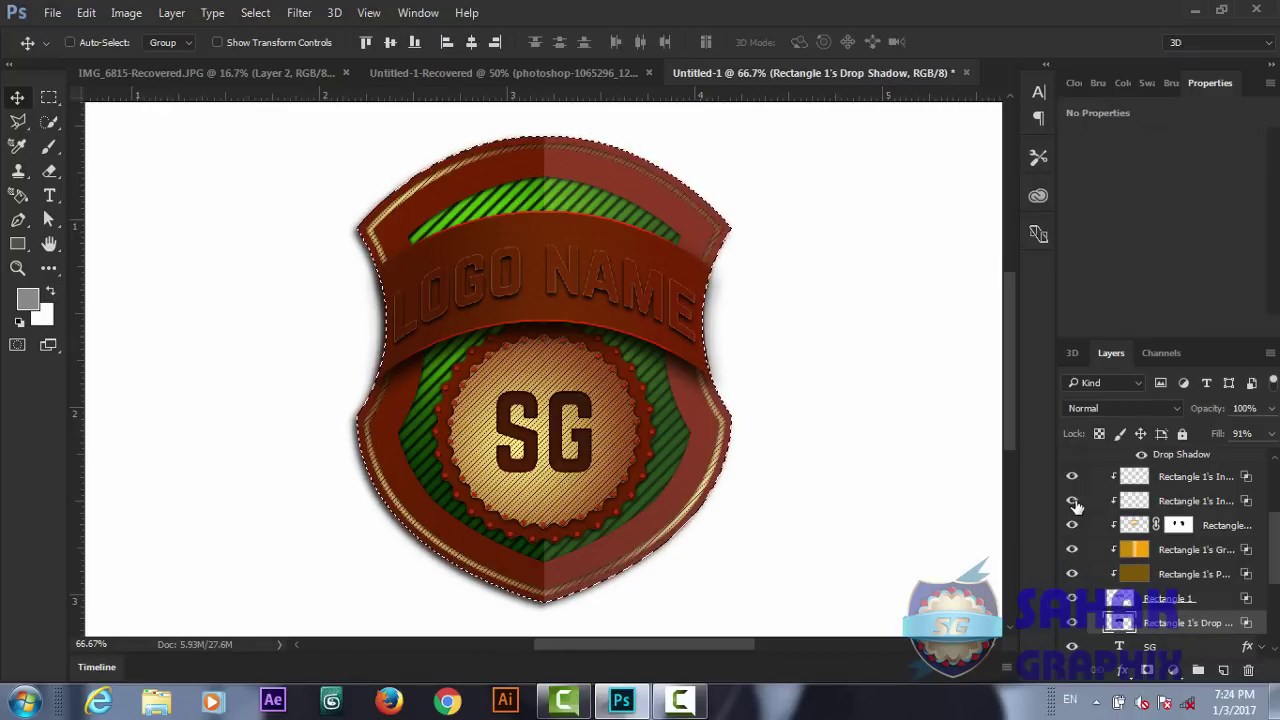
# - Deselect, then reload the Shape 1 copy outline as the active selection
pyautogui.press('ctrl')
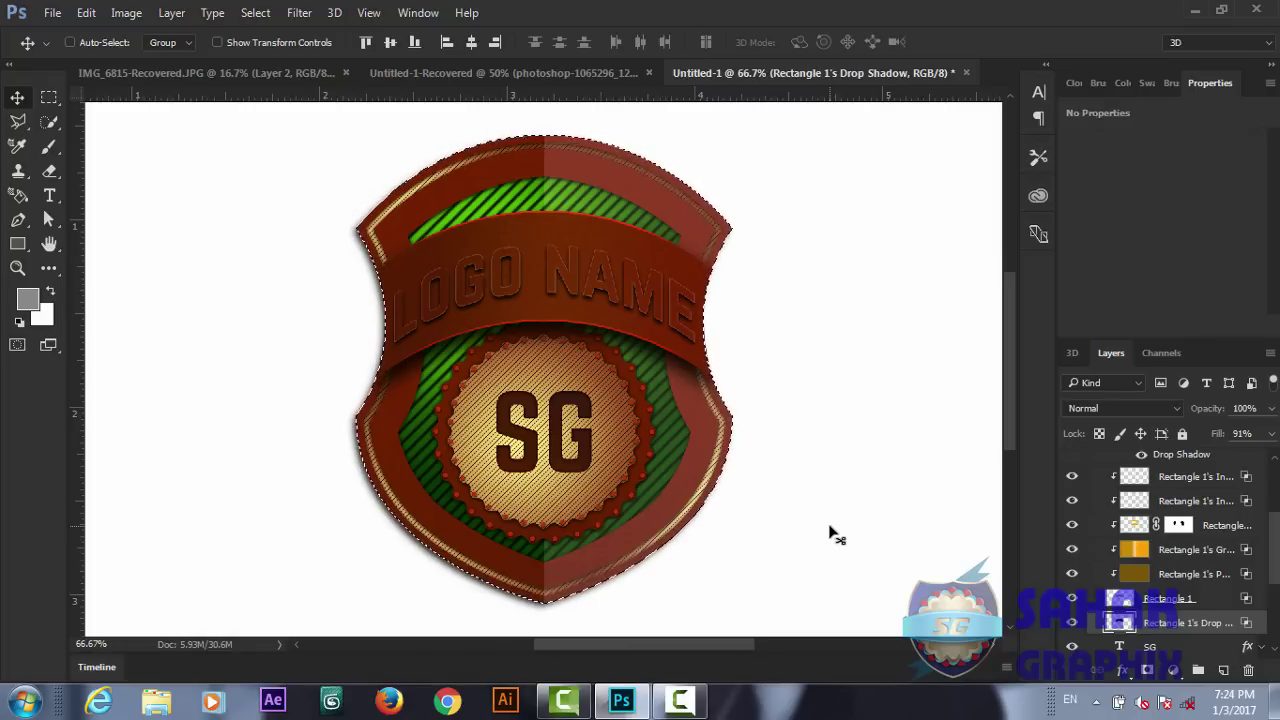
pyautogui.hotkey('ctrl', 'd')
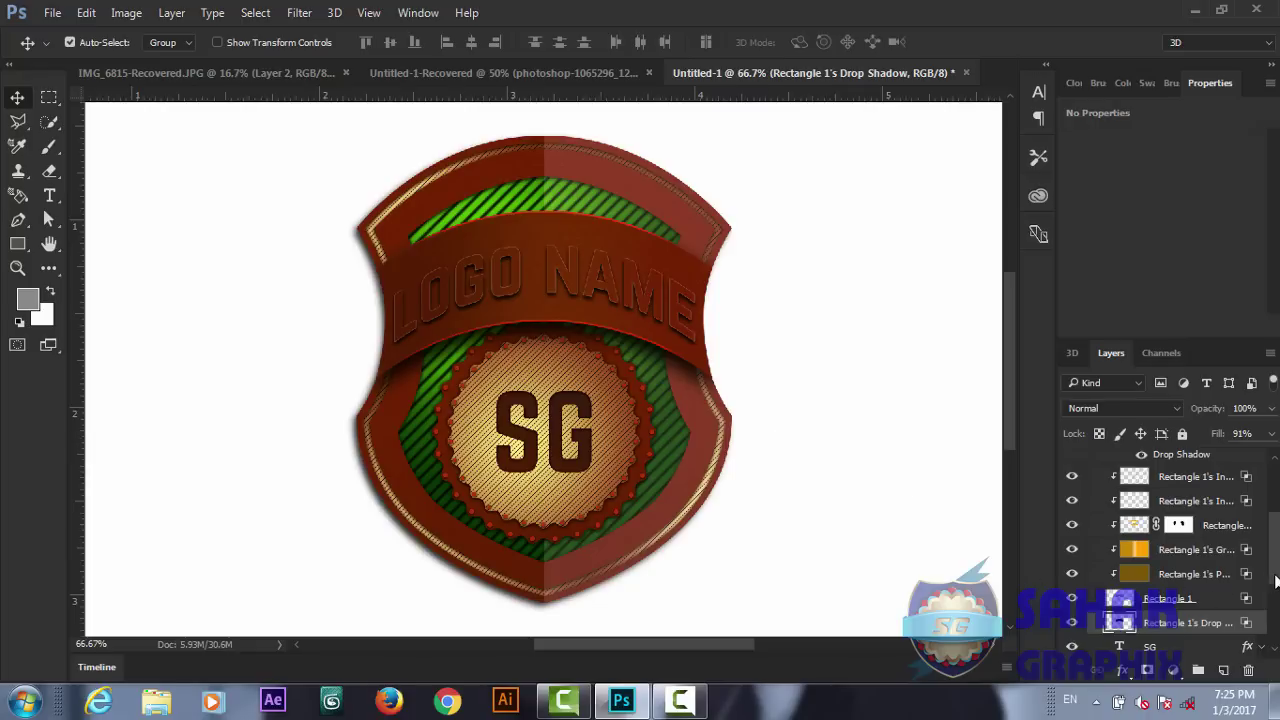
pyautogui.moveTo(1275, 580); pyautogui.dragTo(1275, 668)
pyautogui.keyDown('ctrl'); pyautogui.click(1122, 624); pyautogui.keyUp('ctrl')
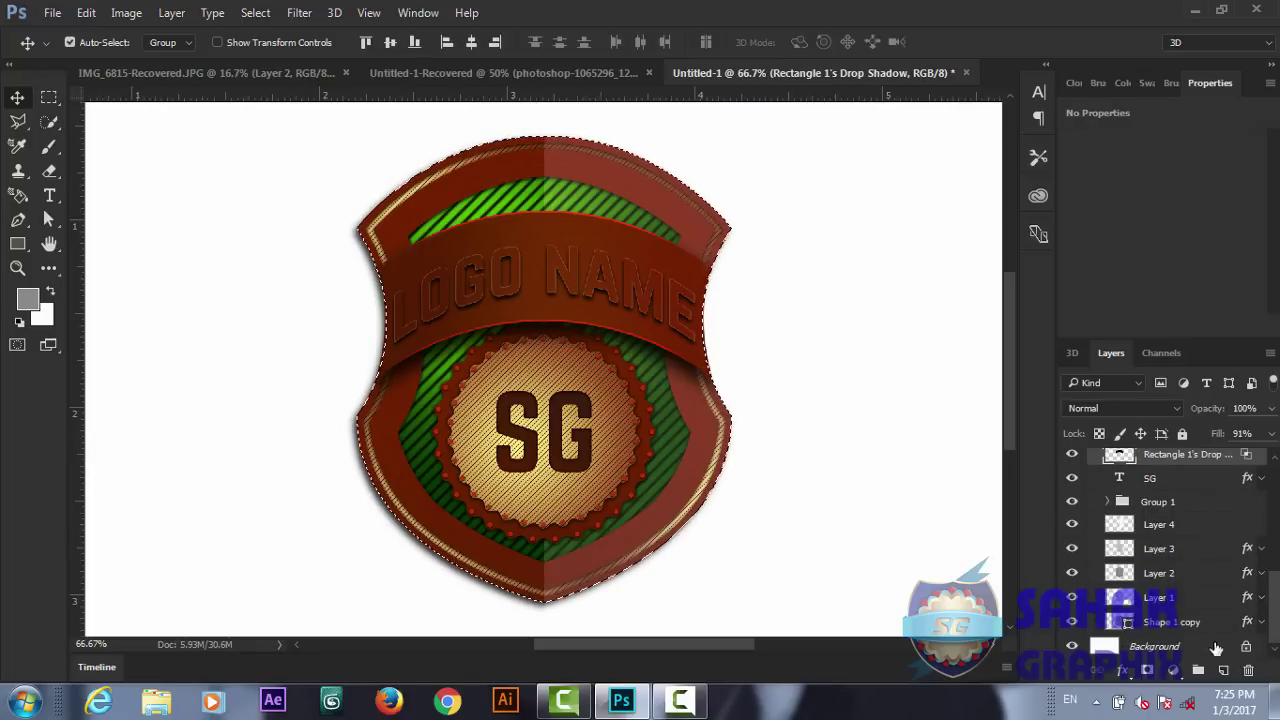
# - Add a new Layer 5 and set the background colour to black #000000
pyautogui.click(1224, 670)
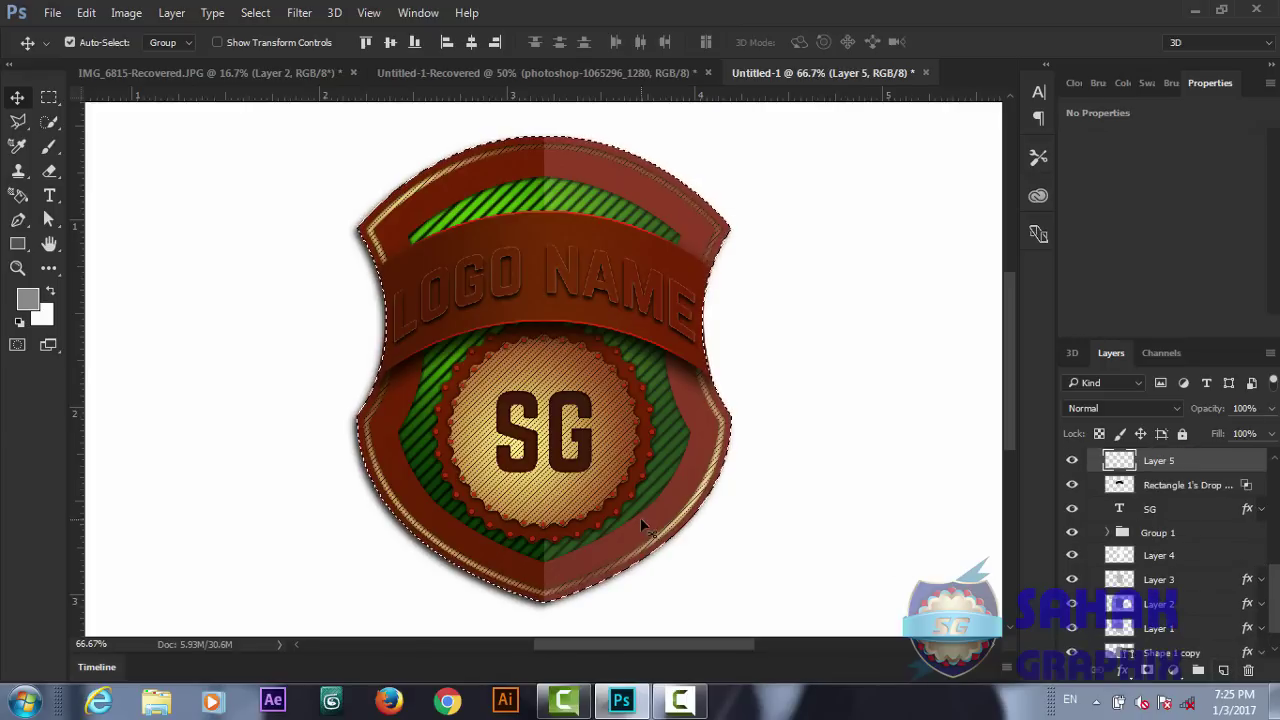
pyautogui.click(41, 316)
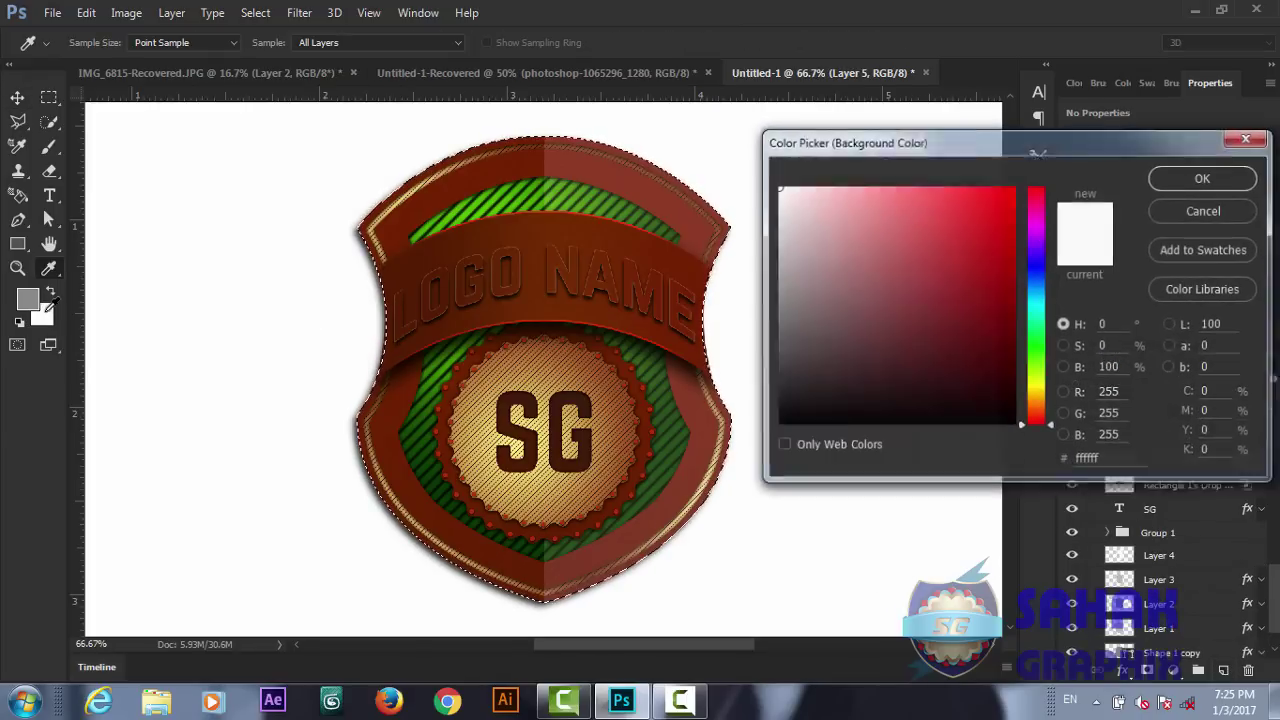
pyautogui.click(683, 527)
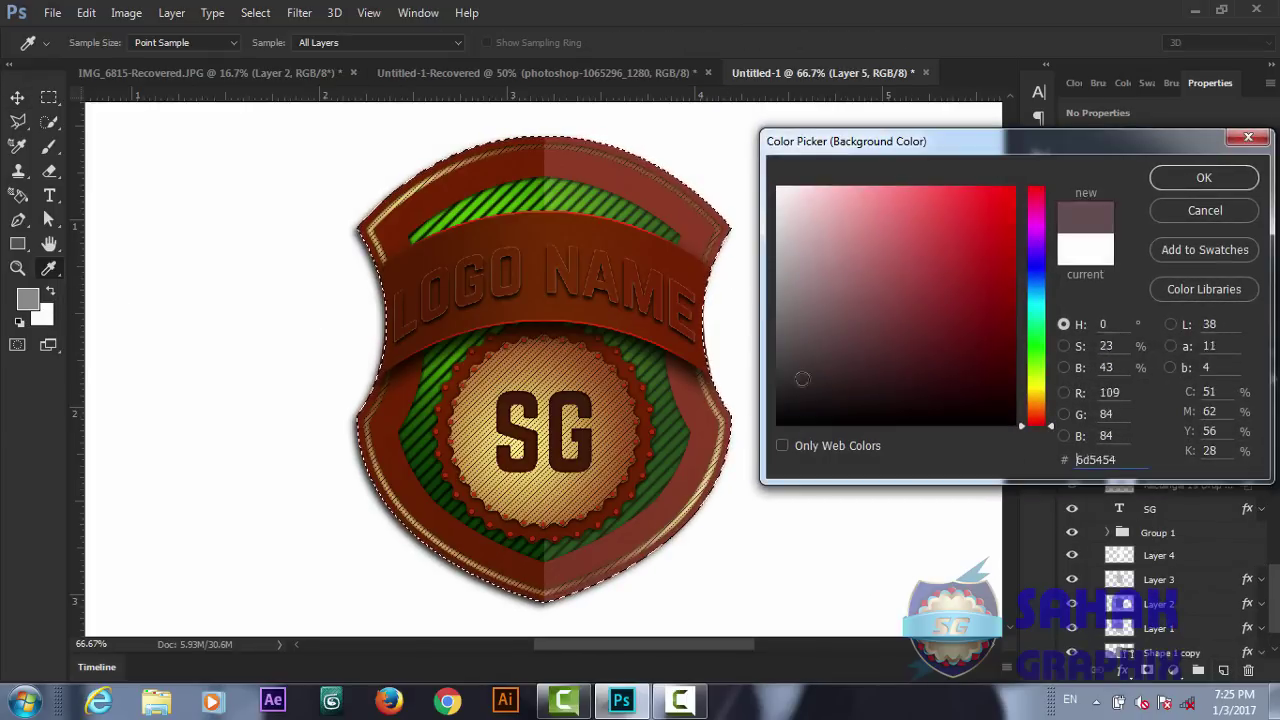
pyautogui.click(1192, 169)
# - Fill the shield selection on Layer 5 with black, deselect, and move it beneath the badge
pyautogui.press('ctrl')
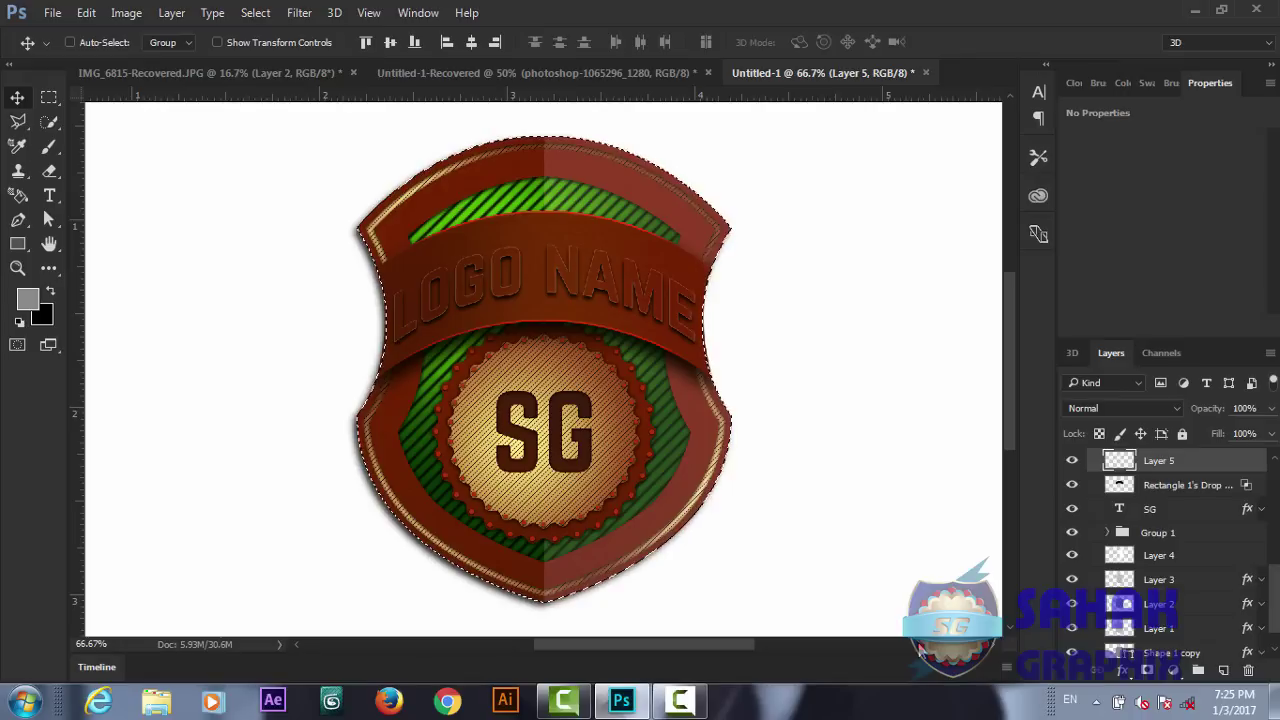
pyautogui.hotkey('ctrl', 'BackSpace')
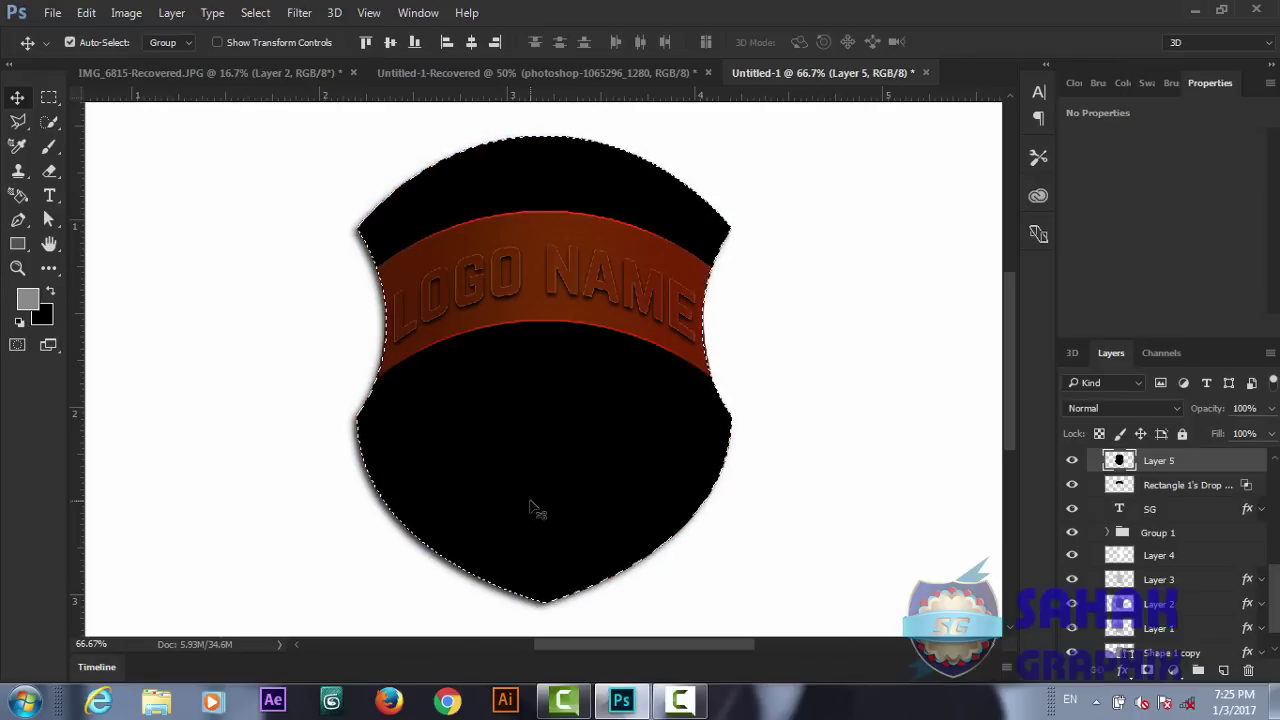
pyautogui.hotkey('ctrl', 'd')
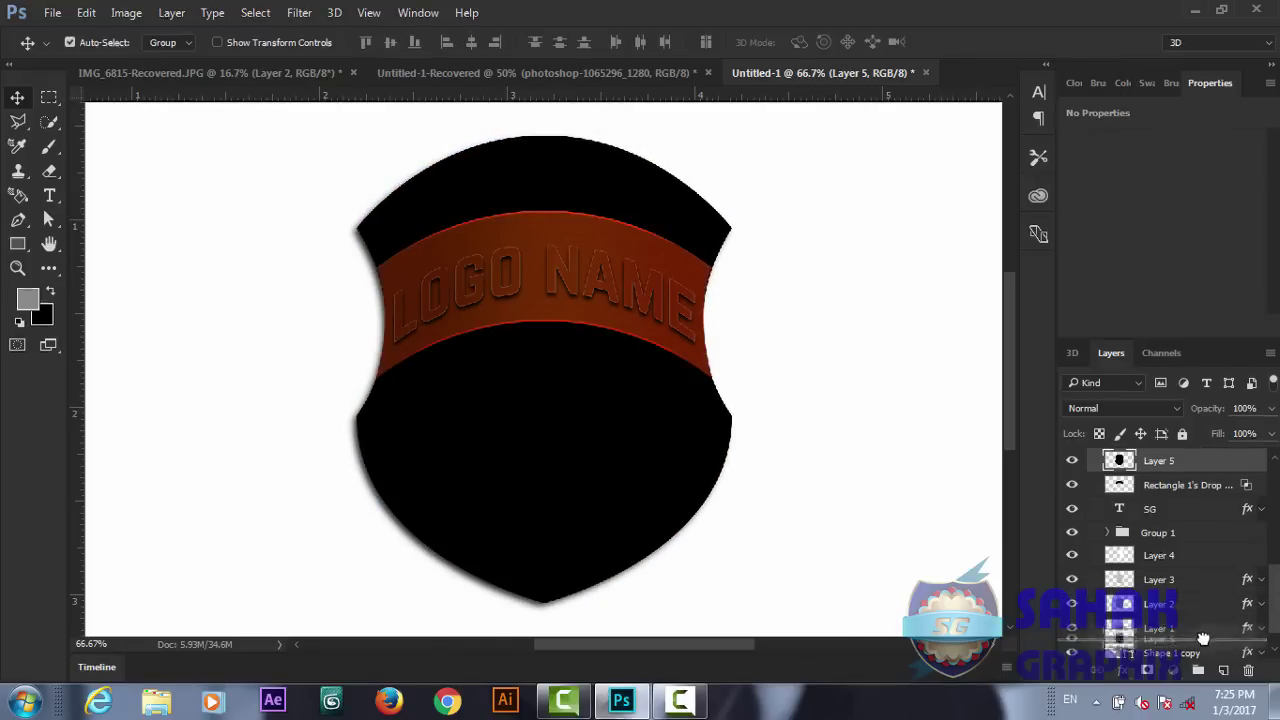
pyautogui.moveTo(1201, 663); pyautogui.dragTo(1192, 629)
pyautogui.scroll(-1, 1274, 648)
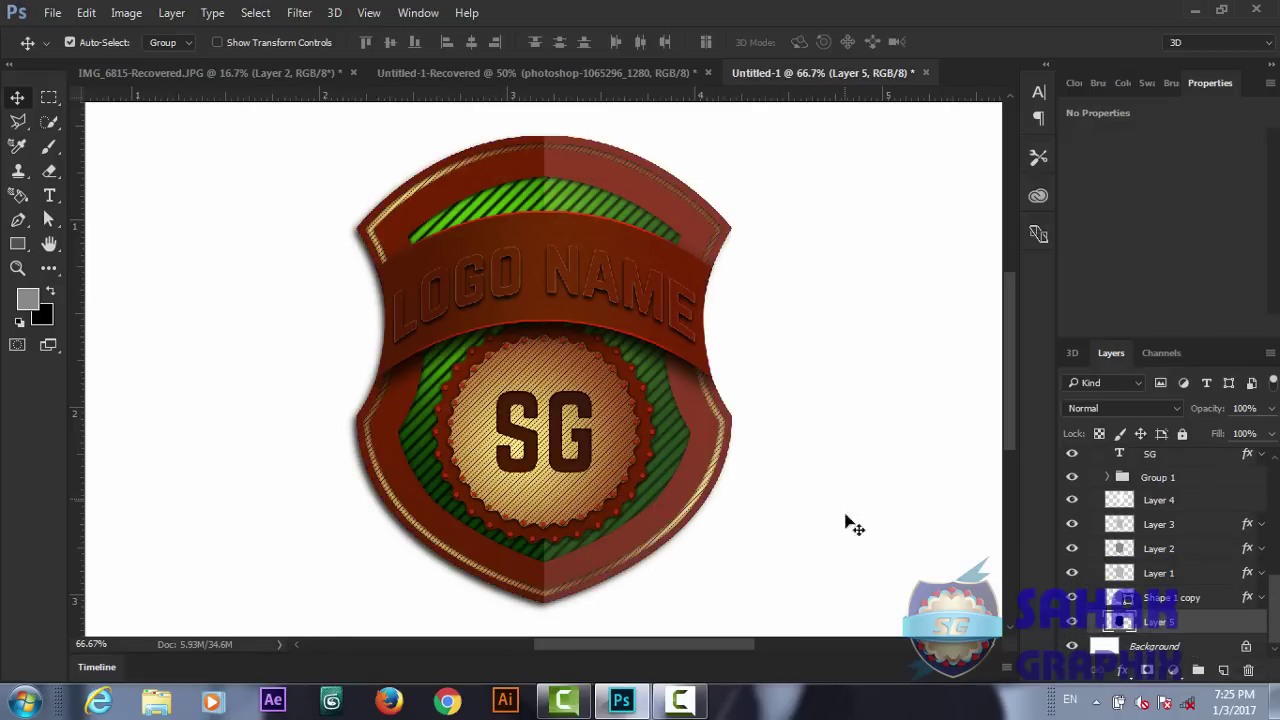
# - Apply a Motion Blur at 45° and about 211 px to the black shape on Layer 5
pyautogui.click(305, 14)
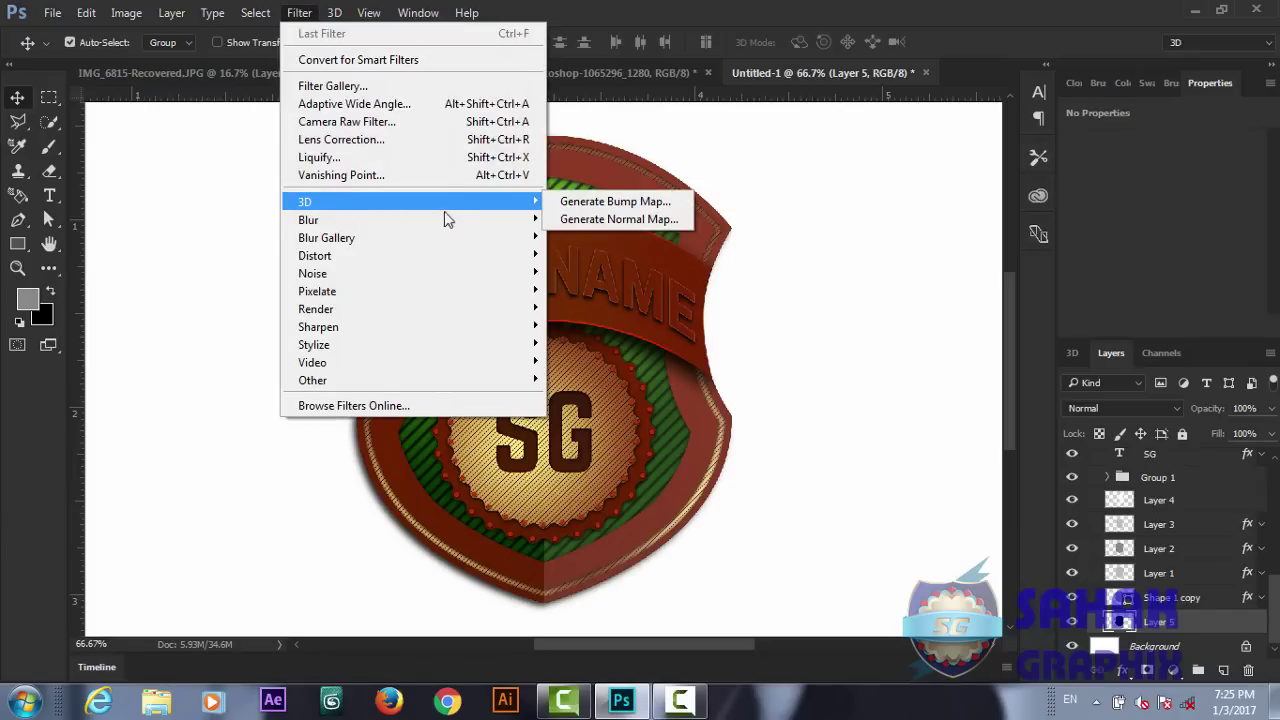
pyautogui.moveTo(308, 220)
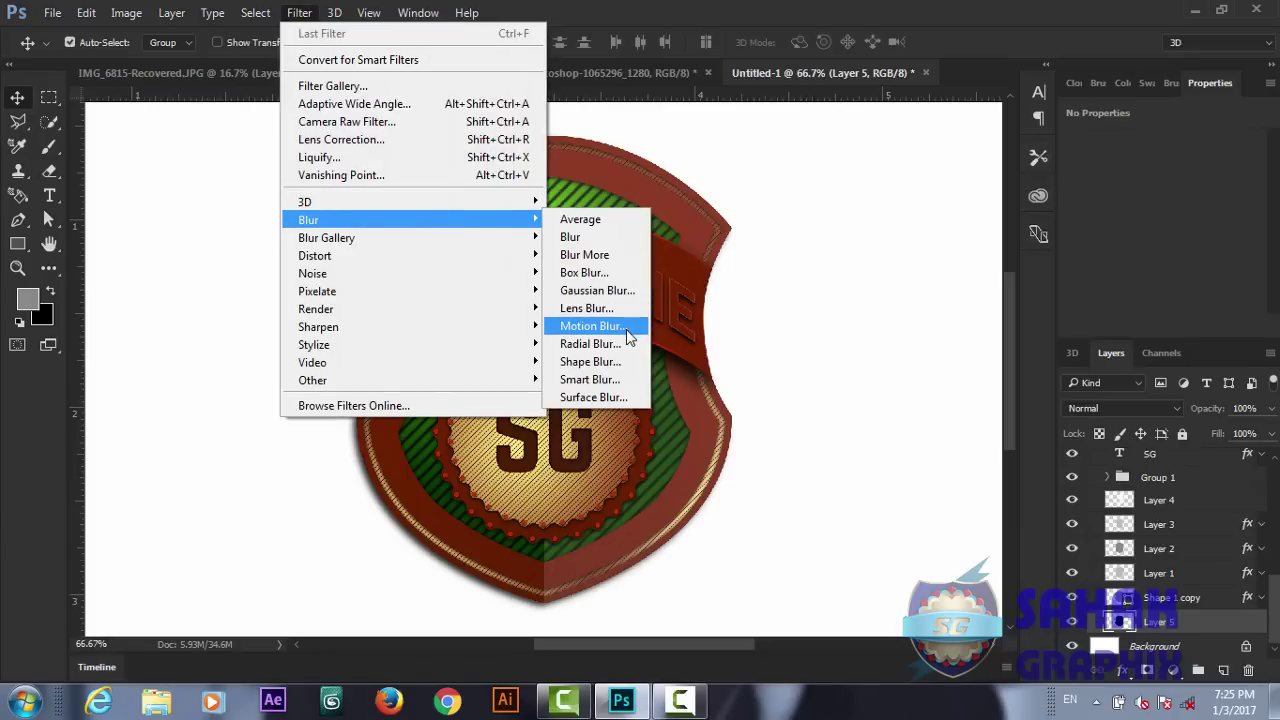
pyautogui.click(627, 338)
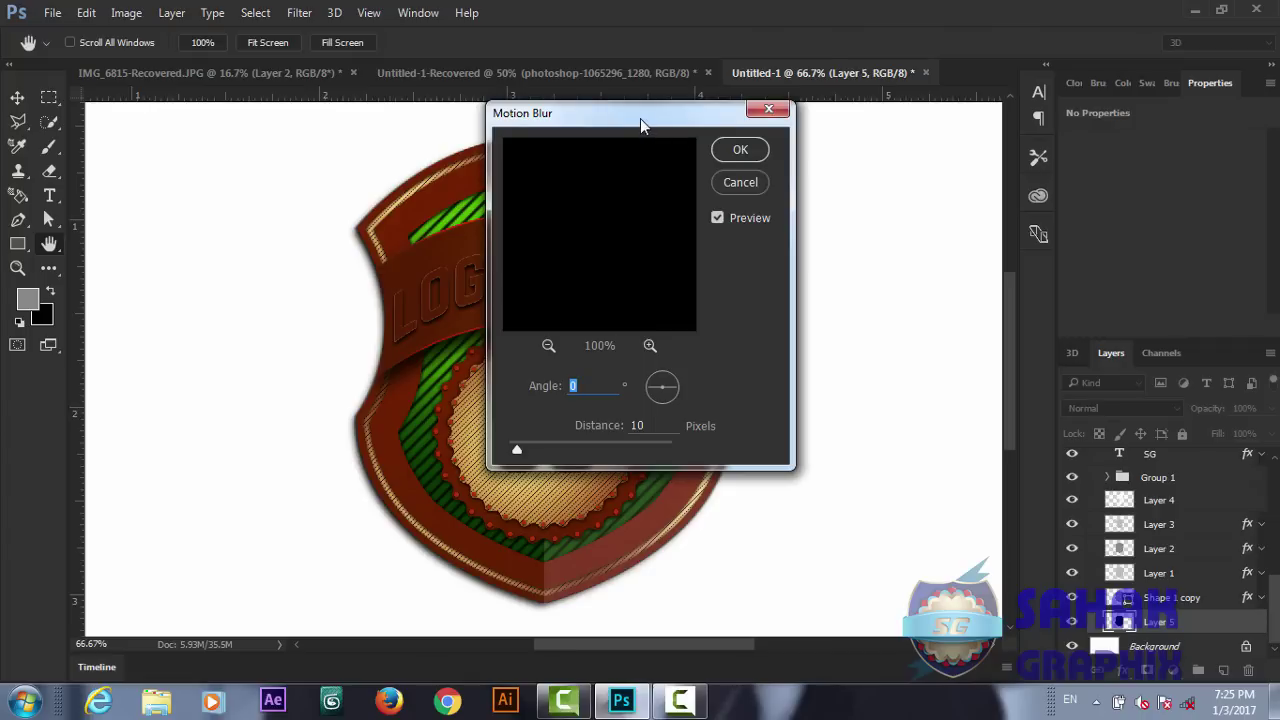
pyautogui.moveTo(640, 118); pyautogui.dragTo(972, 136)
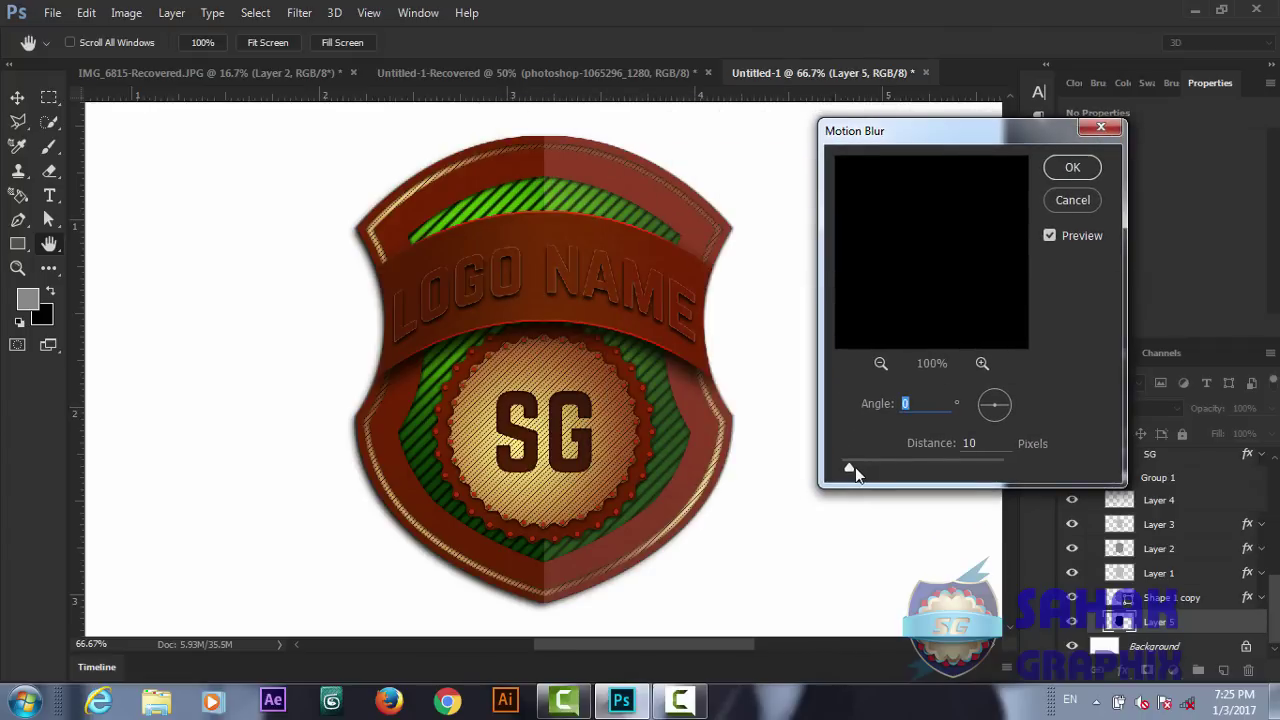
pyautogui.moveTo(851, 468); pyautogui.dragTo(922, 468)
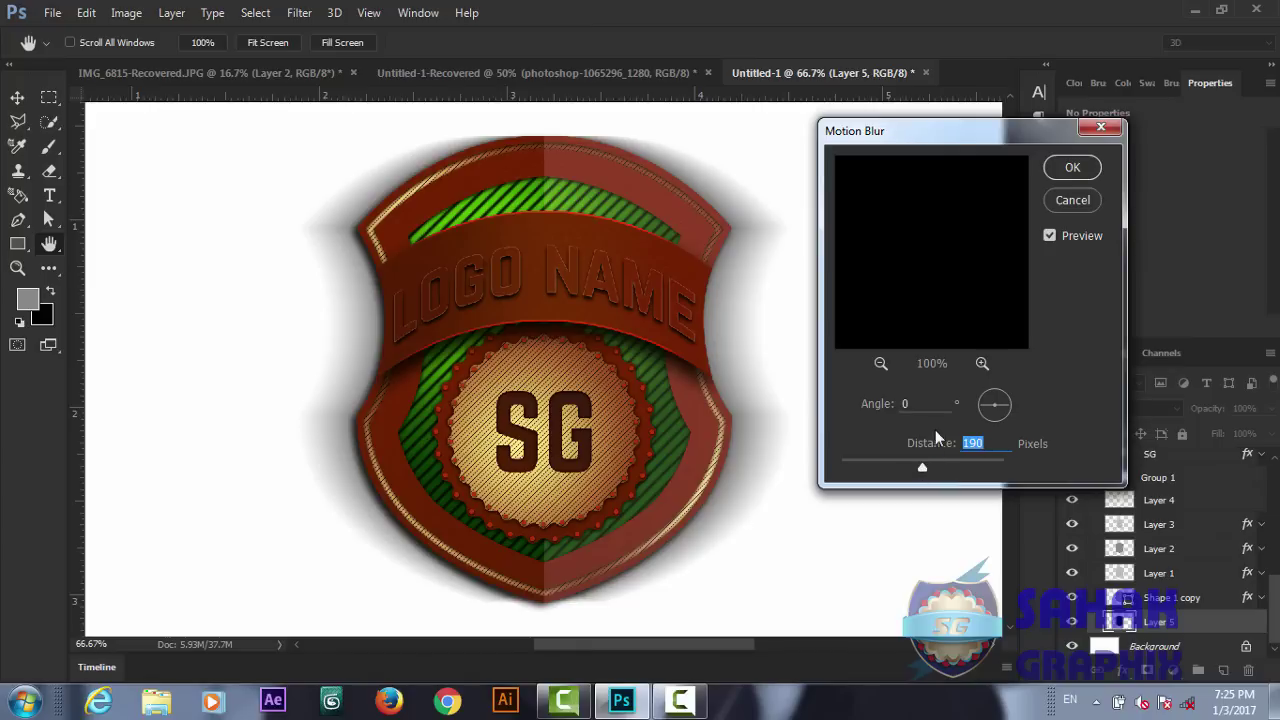
pyautogui.click(921, 406)
pyautogui.write('5')
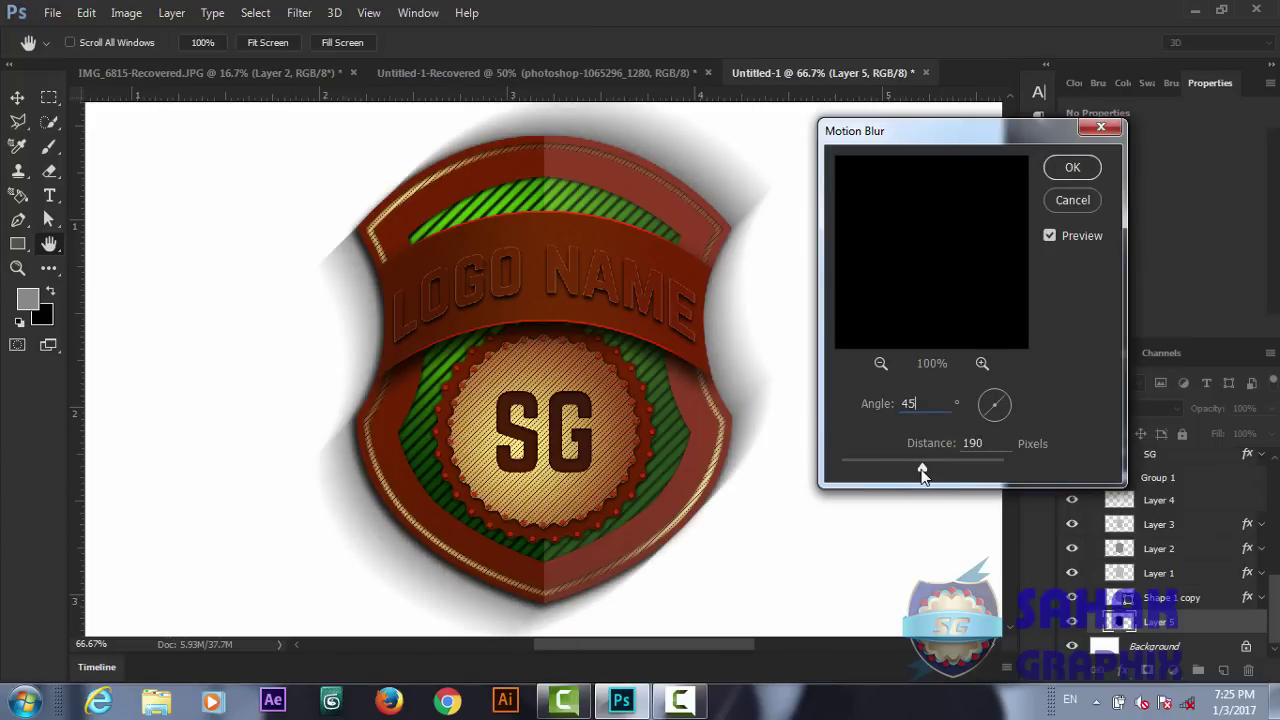
pyautogui.moveTo(923, 472); pyautogui.dragTo(928, 468)
pyautogui.click(1068, 170)
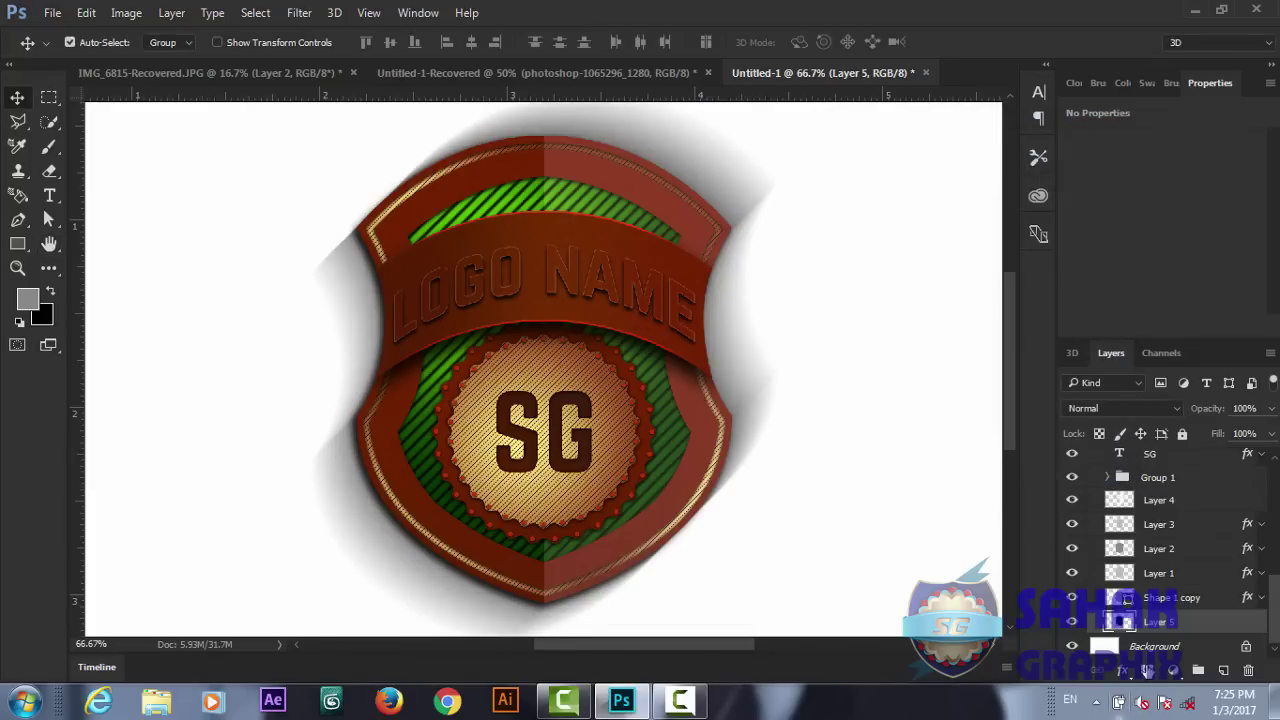
# - Mask Layer 5 and paint out the shadow along the badge's right side
pyautogui.click(1147, 670)
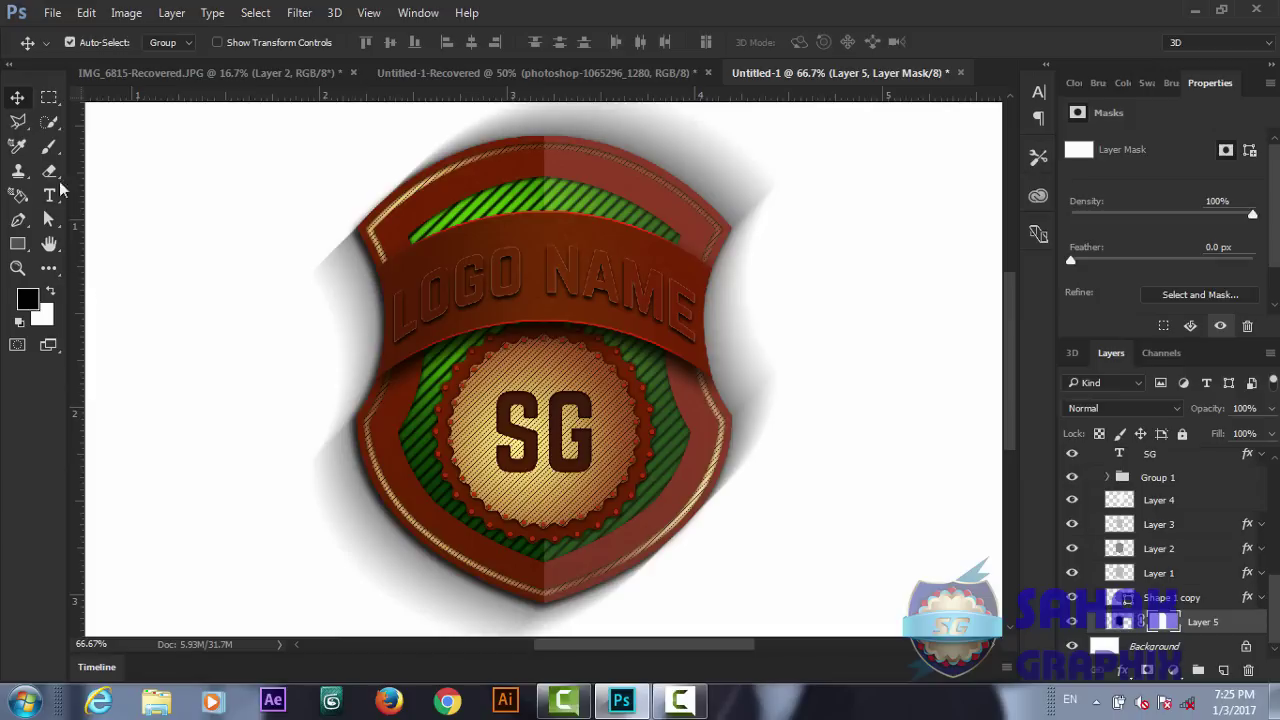
pyautogui.click(50, 146)
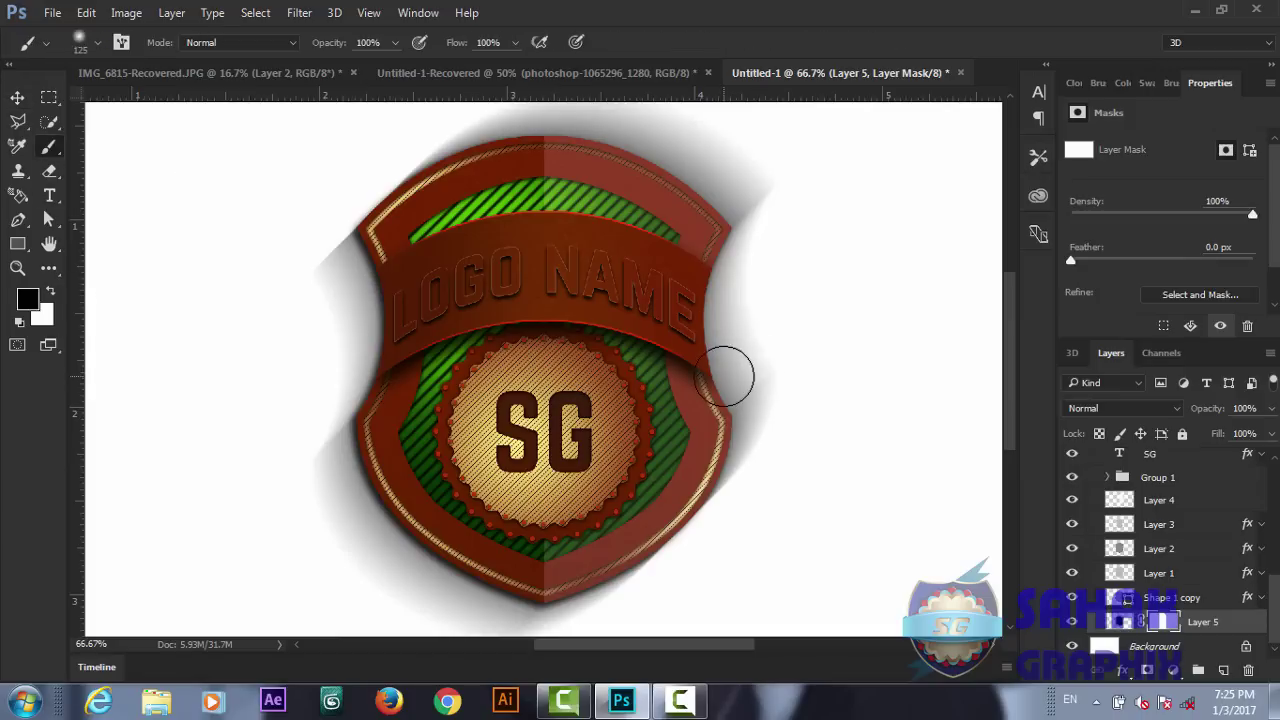
pyautogui.moveTo(726, 376)
pyautogui.mouseDown()
pyautogui.moveTo(731, 257)
pyautogui.moveTo(771, 193)
pyautogui.moveTo(723, 197)
pyautogui.moveTo(691, 174)
pyautogui.moveTo(674, 116)
pyautogui.moveTo(449, 149)
pyautogui.moveTo(383, 188)
pyautogui.mouseUp()
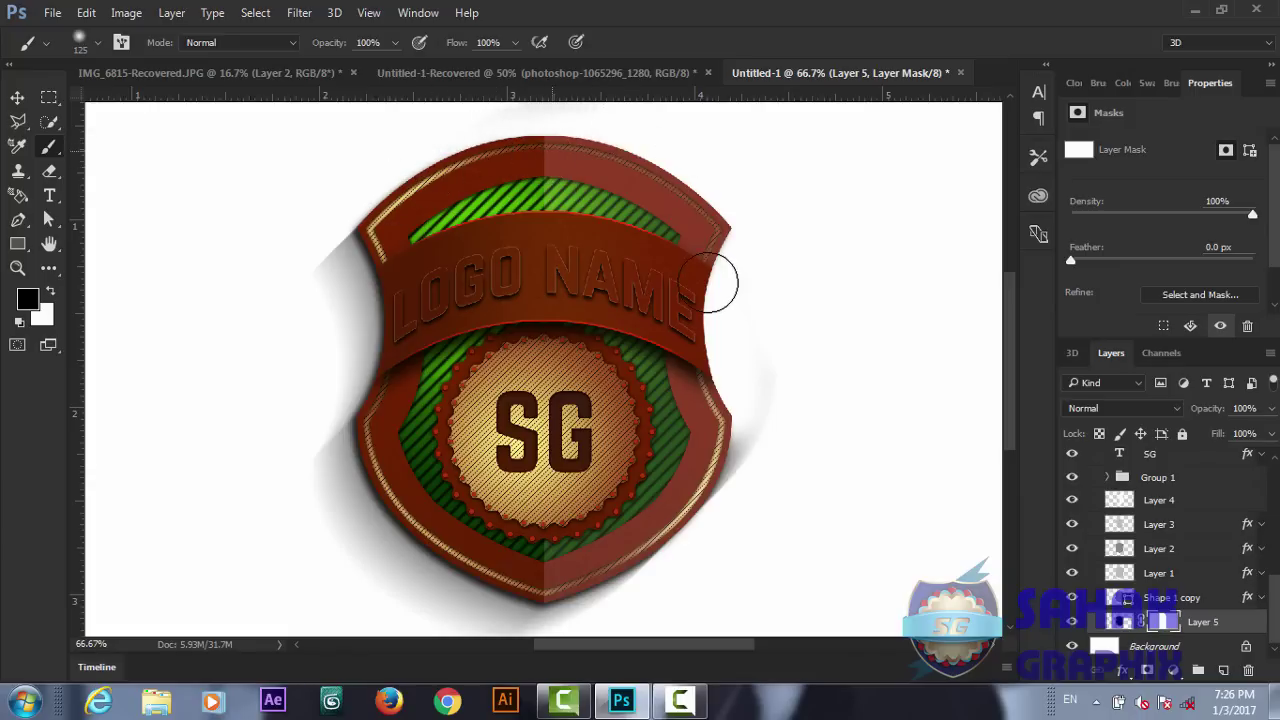
pyautogui.moveTo(709, 284)
pyautogui.mouseDown()
pyautogui.moveTo(720, 423)
pyautogui.moveTo(700, 514)
pyautogui.moveTo(716, 495)
pyautogui.moveTo(737, 274)
pyautogui.mouseUp()
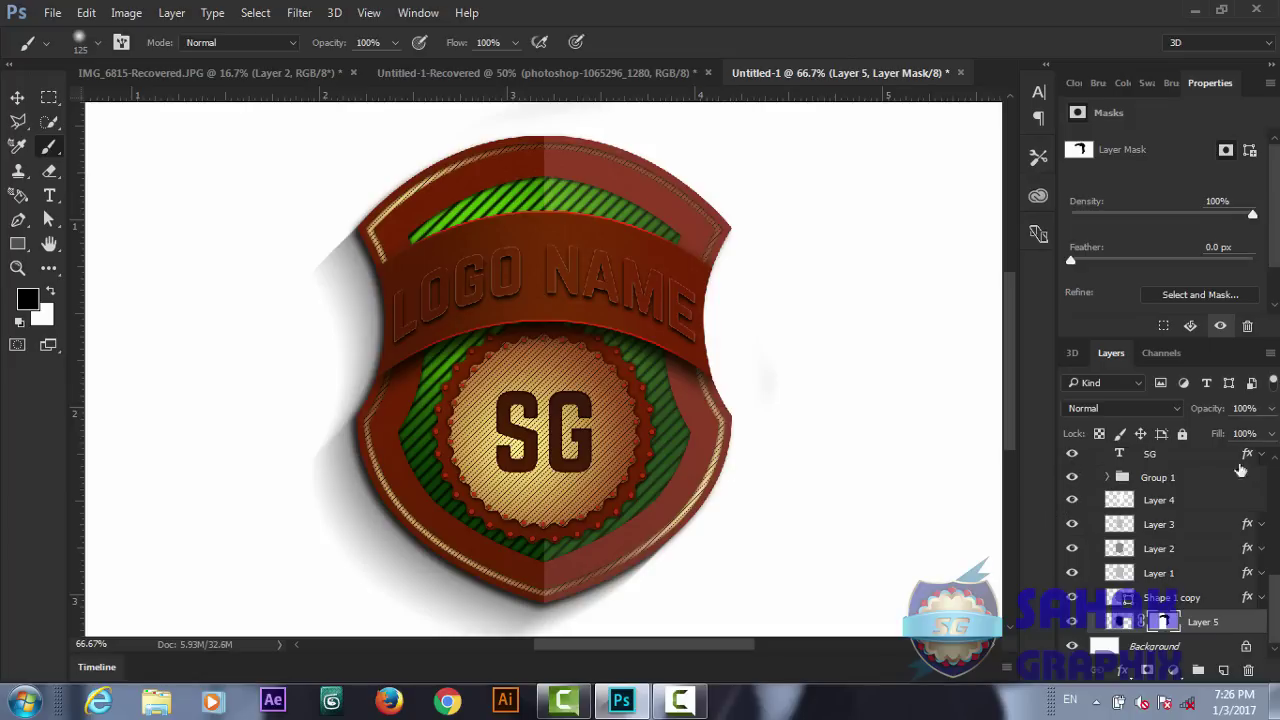
# - Lower Layer 5's opacity to 81% and zoom out to see the whole canvas
pyautogui.moveTo(1213, 413); pyautogui.dragTo(1197, 423)
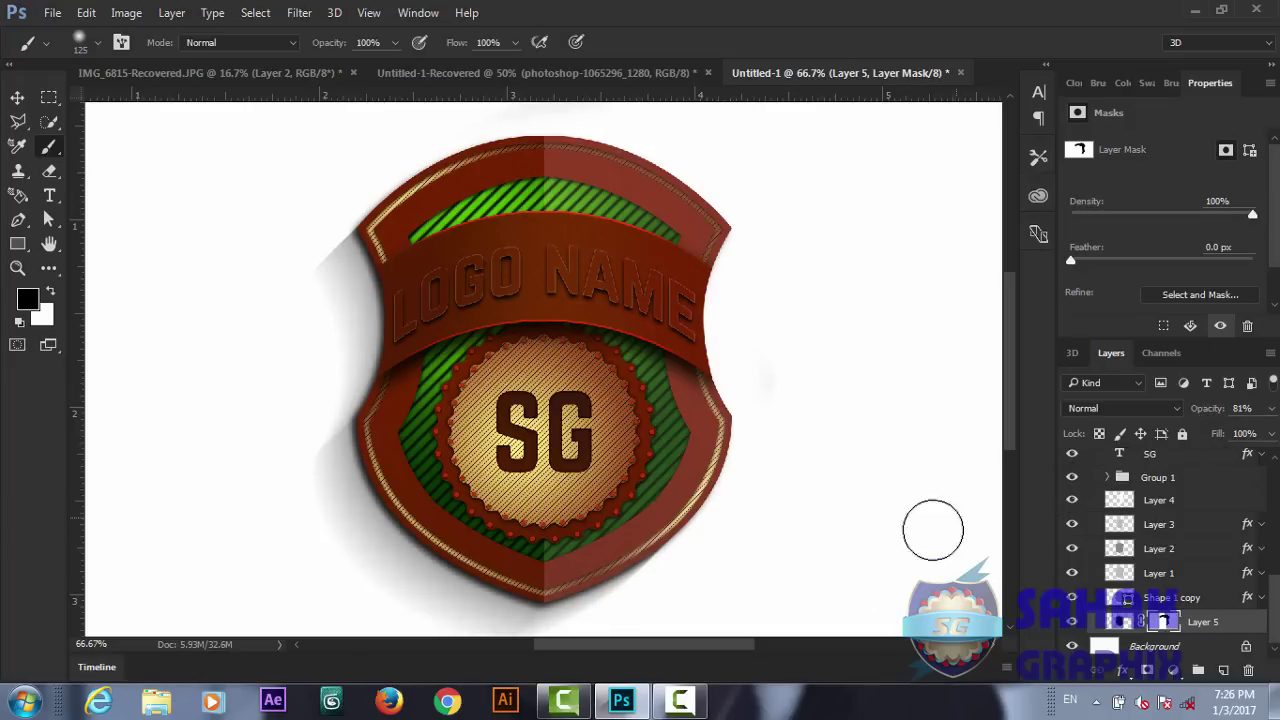
pyautogui.hotkey('ctrl', '-')
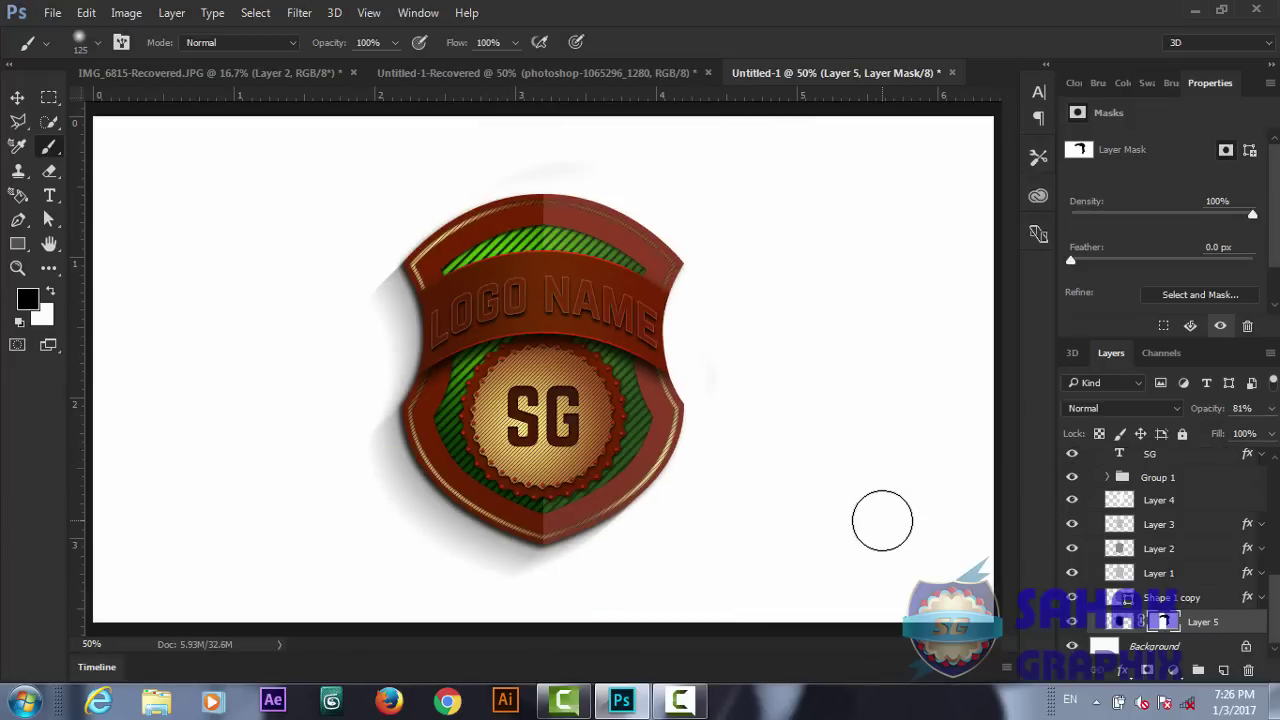
pyautogui.hotkey('ctrl', '-')
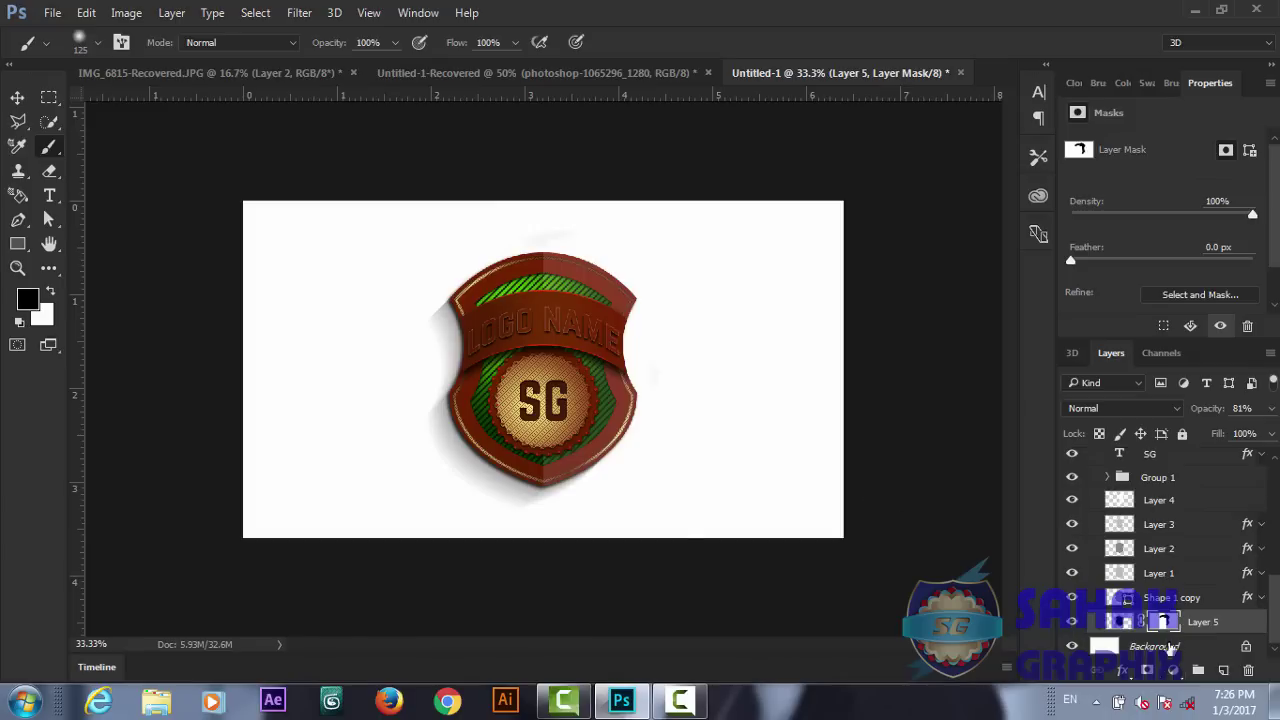
# - Convert the locked Background into an editable Layer 0 and show its effects list
pyautogui.doubleClick(1168, 649)
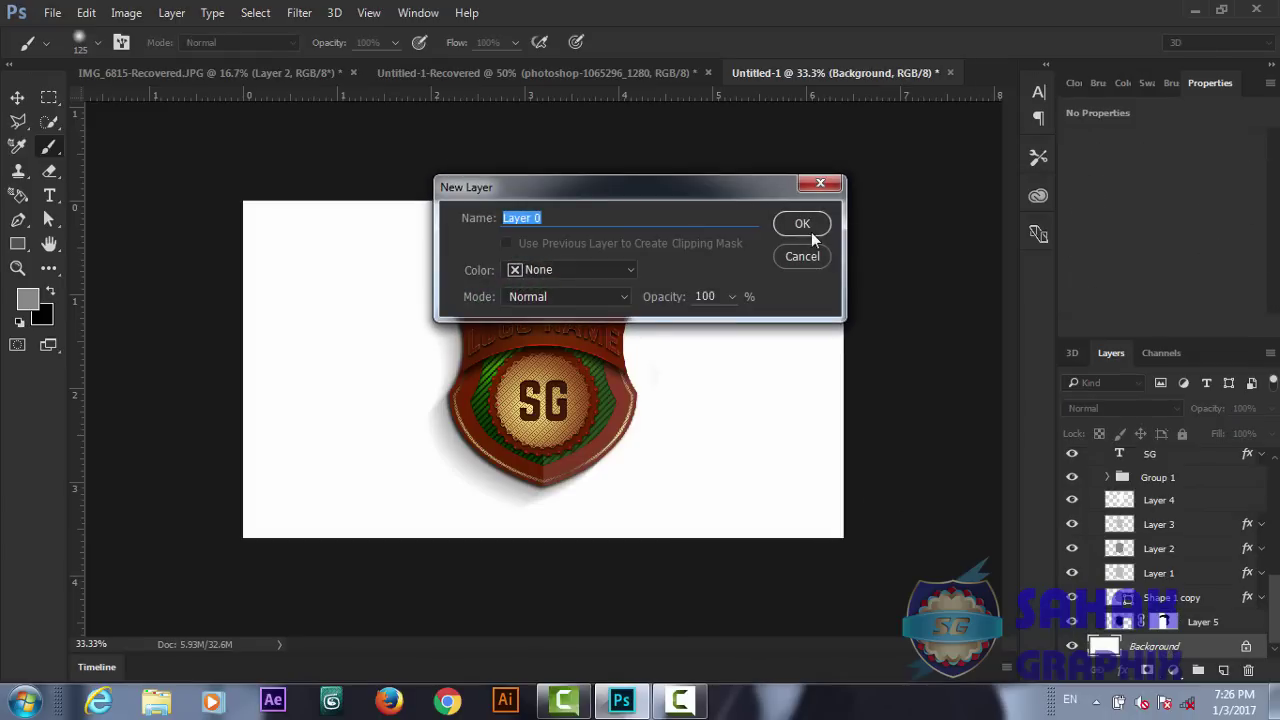
pyautogui.click(811, 232)
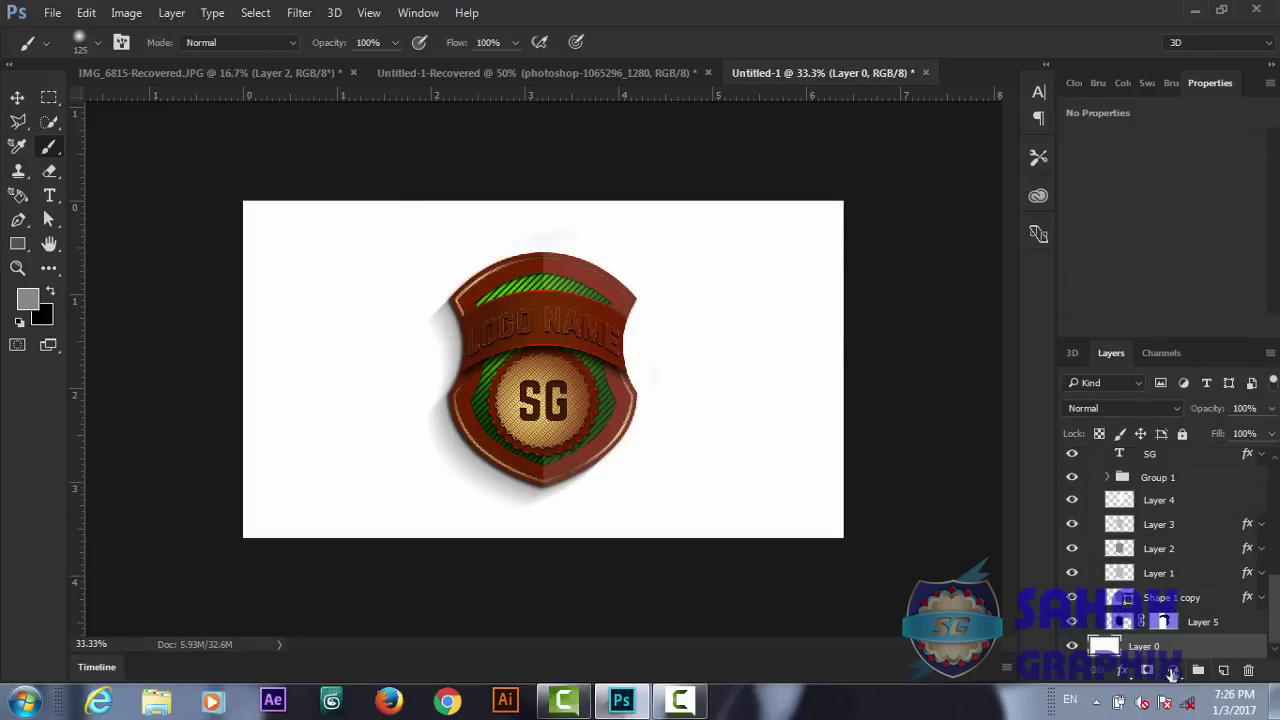
pyautogui.click(1124, 673)
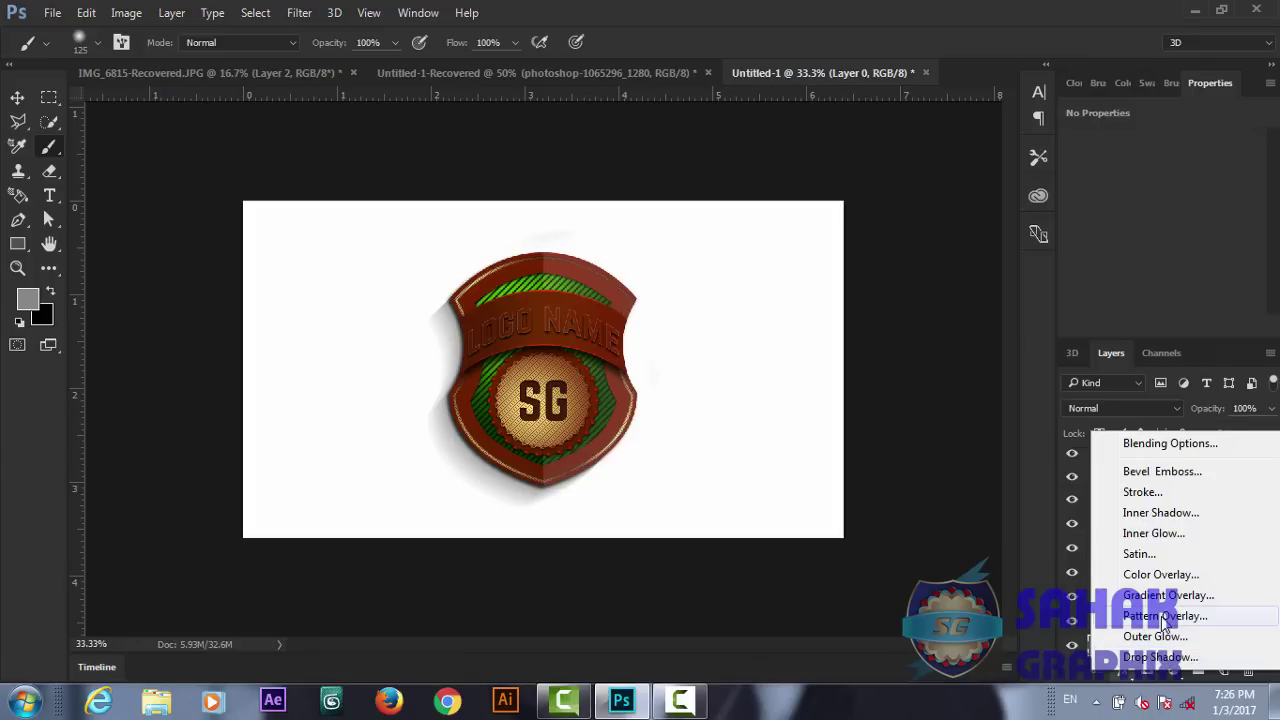
# - Give Layer 0 a bold diagonal-stripe pattern overlay plus an orange gradient overlay
pyautogui.click(1165, 616)
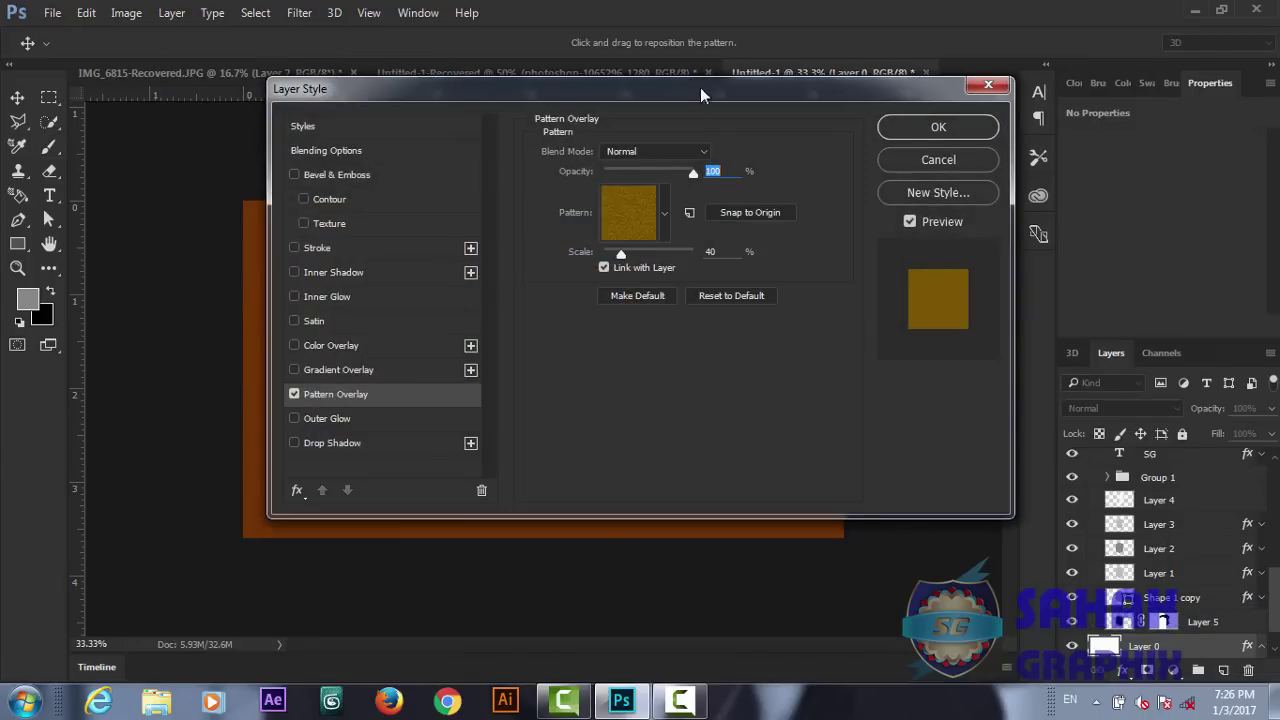
pyautogui.moveTo(700, 95); pyautogui.dragTo(1067, 163)
pyautogui.click(1032, 296)
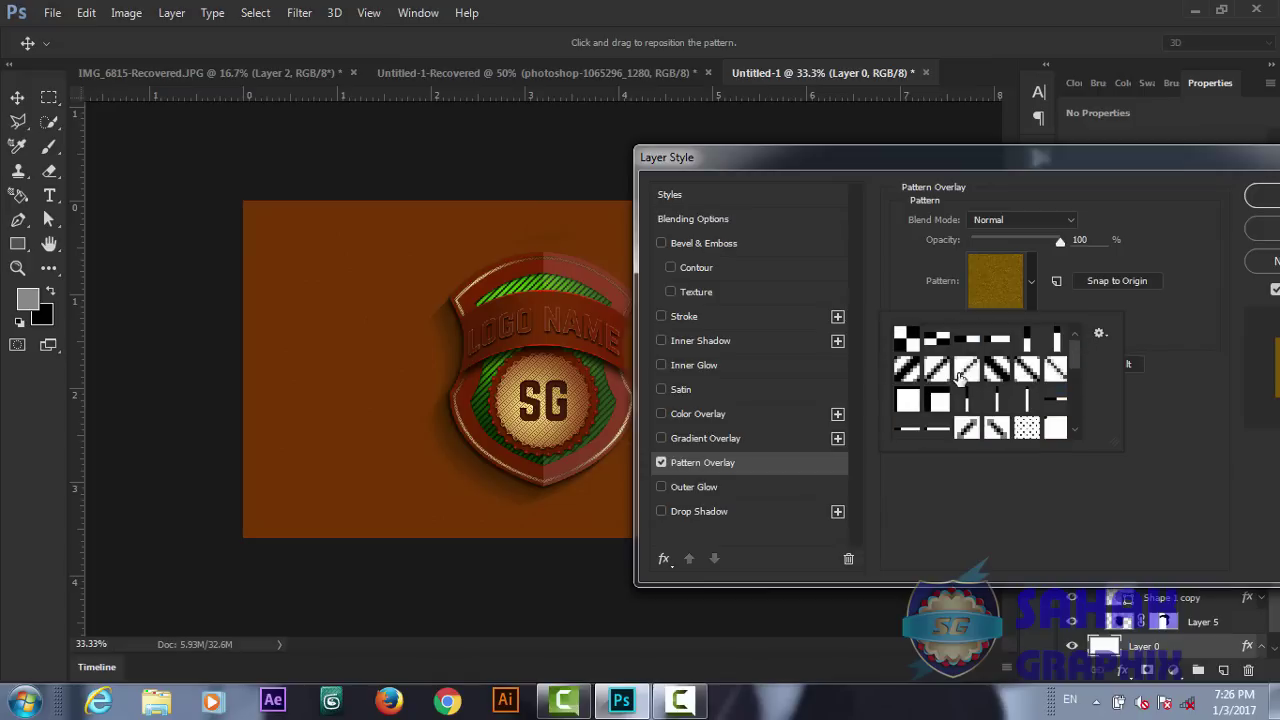
pyautogui.click(962, 372)
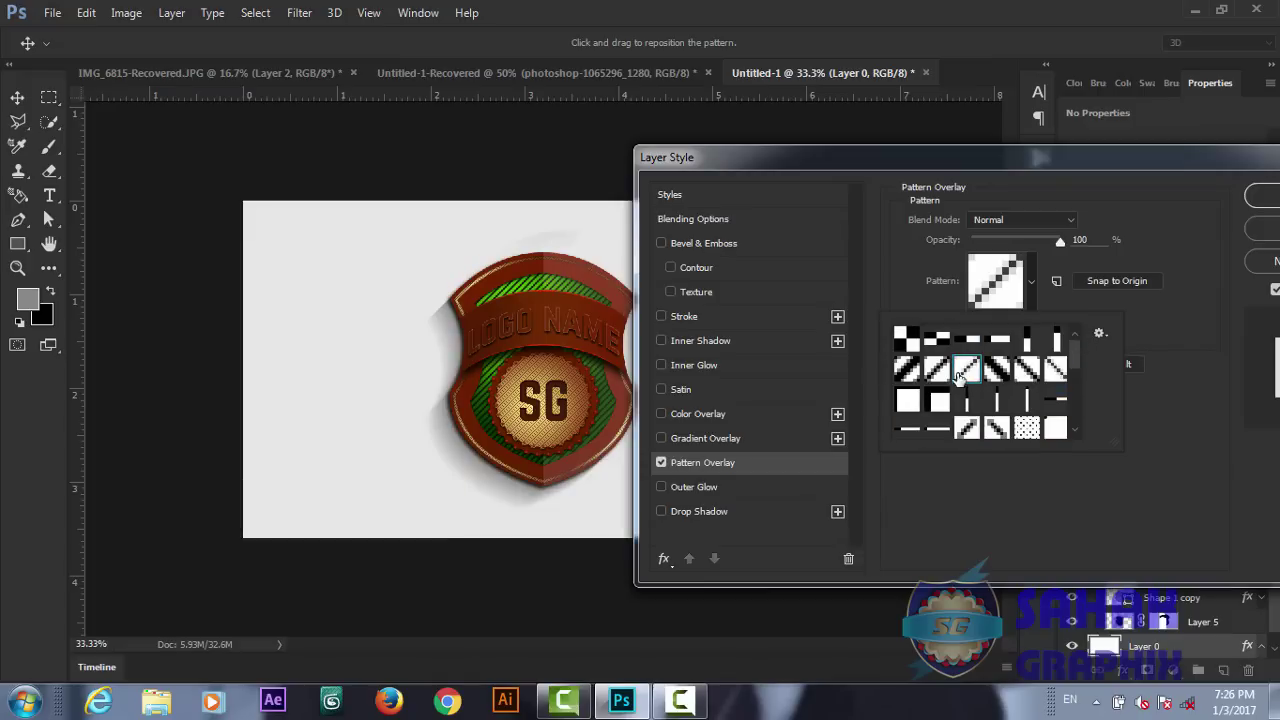
pyautogui.click(942, 374)
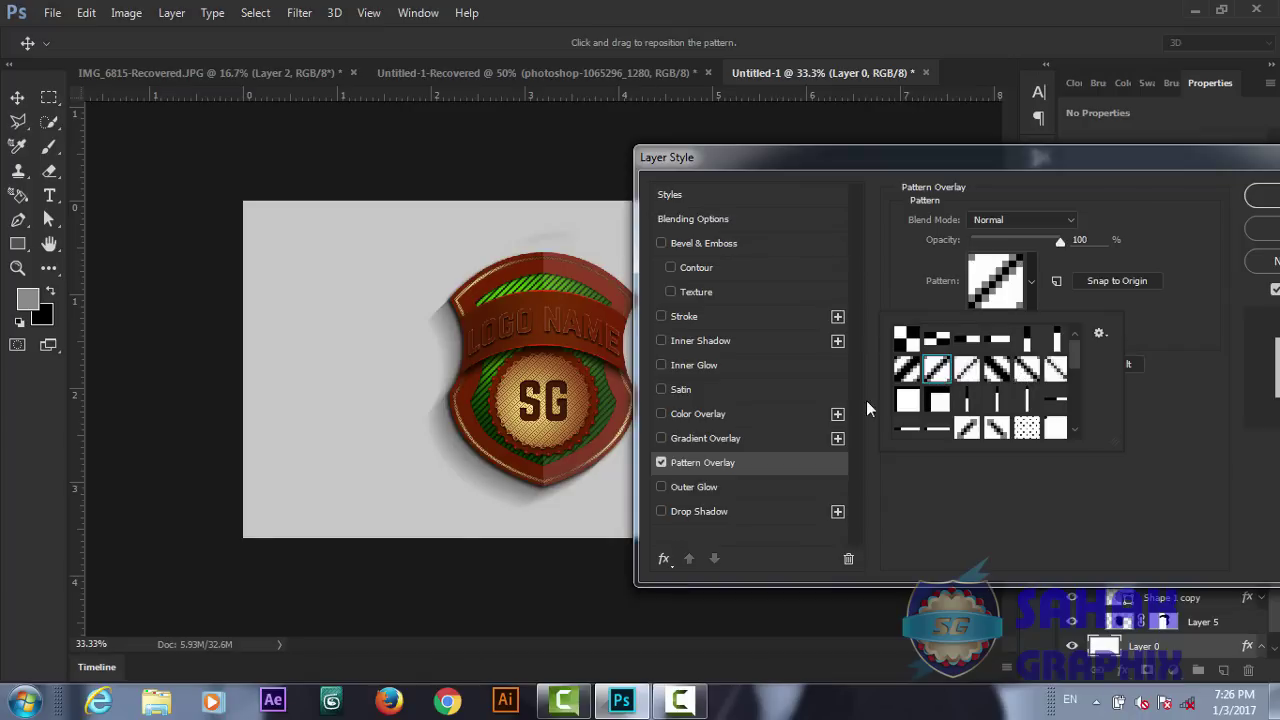
pyautogui.click(728, 438)
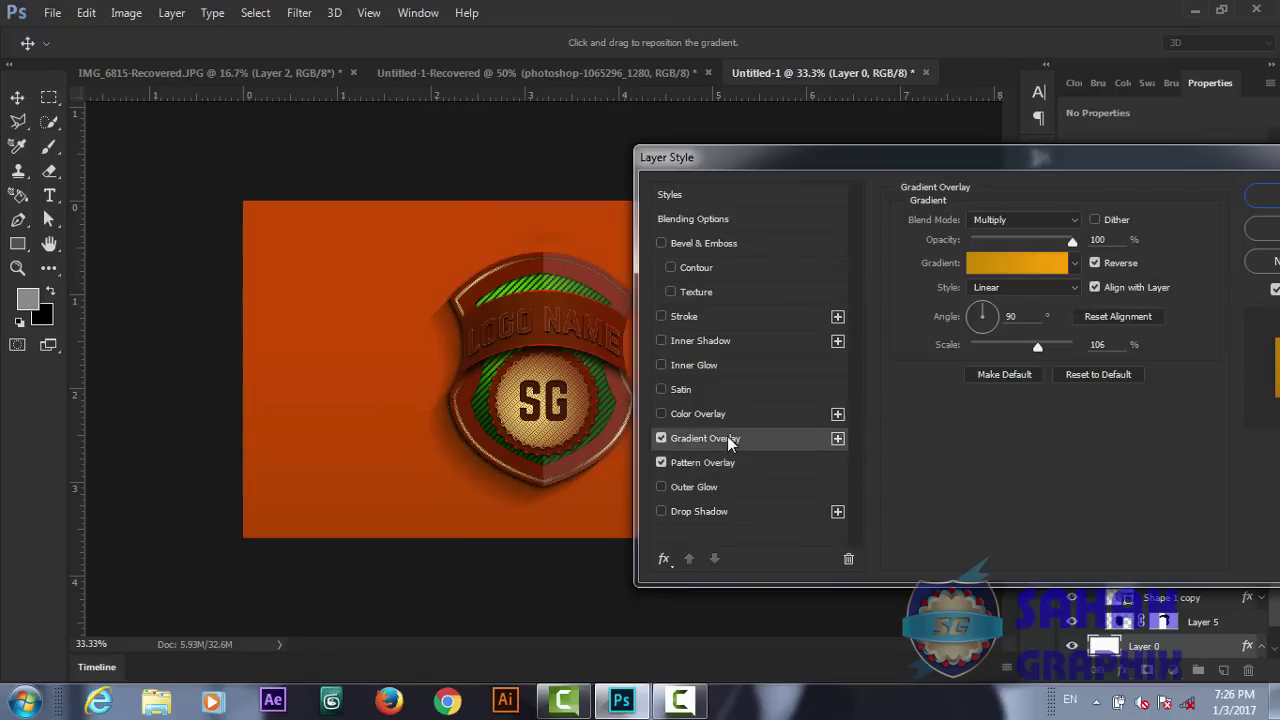
# - Replace Layer 0's gradient overlay with the cyan preset, reduced to one stop at 0, for a teal backdrop
pyautogui.click(661, 438)
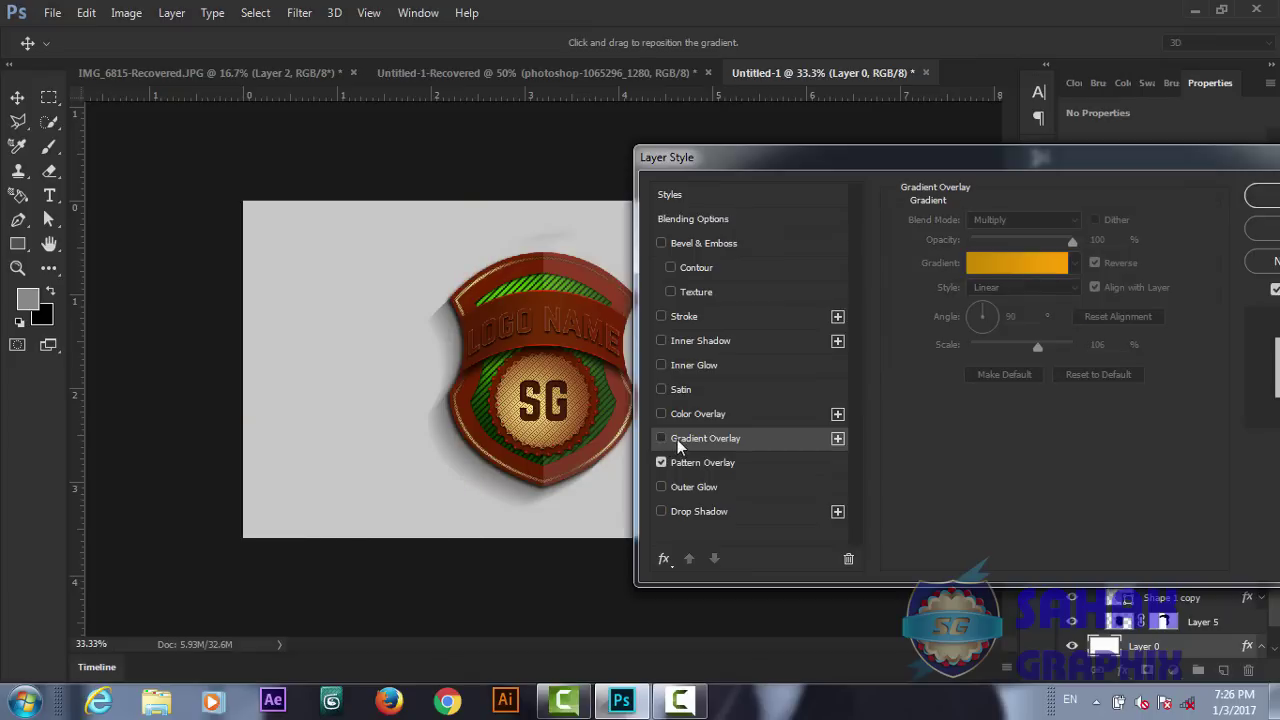
pyautogui.click(662, 440)
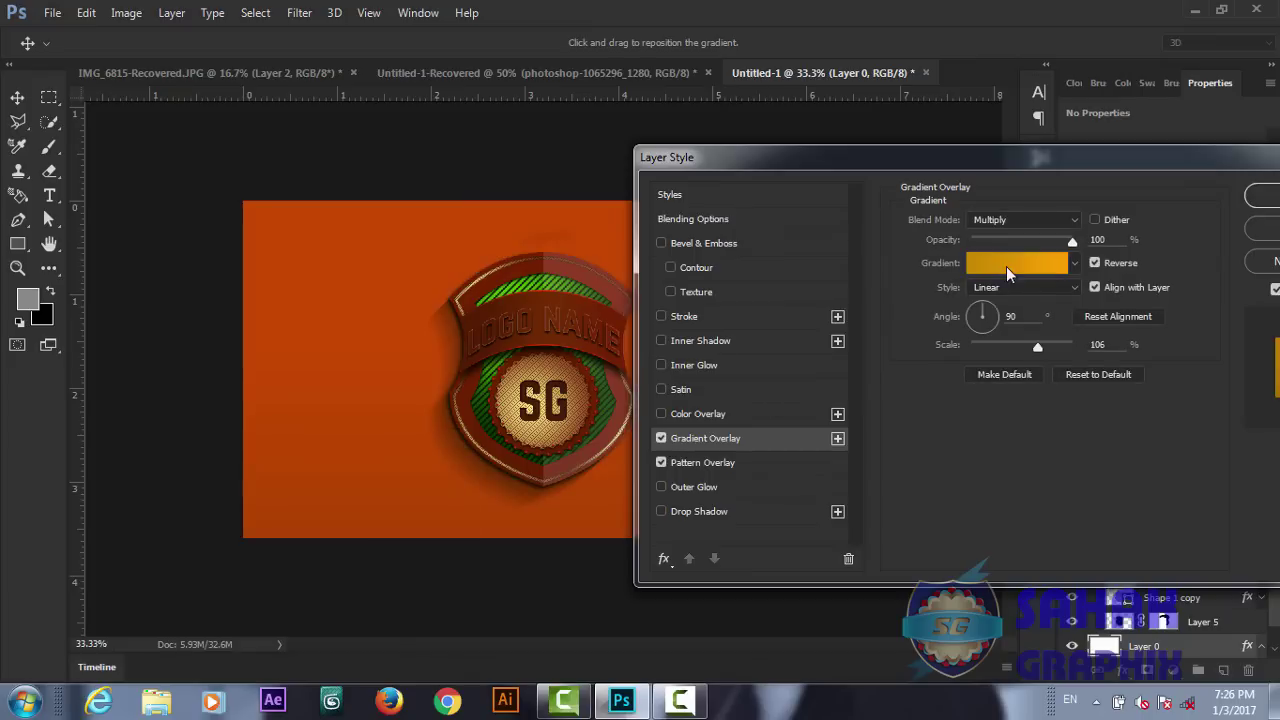
pyautogui.click(1018, 266)
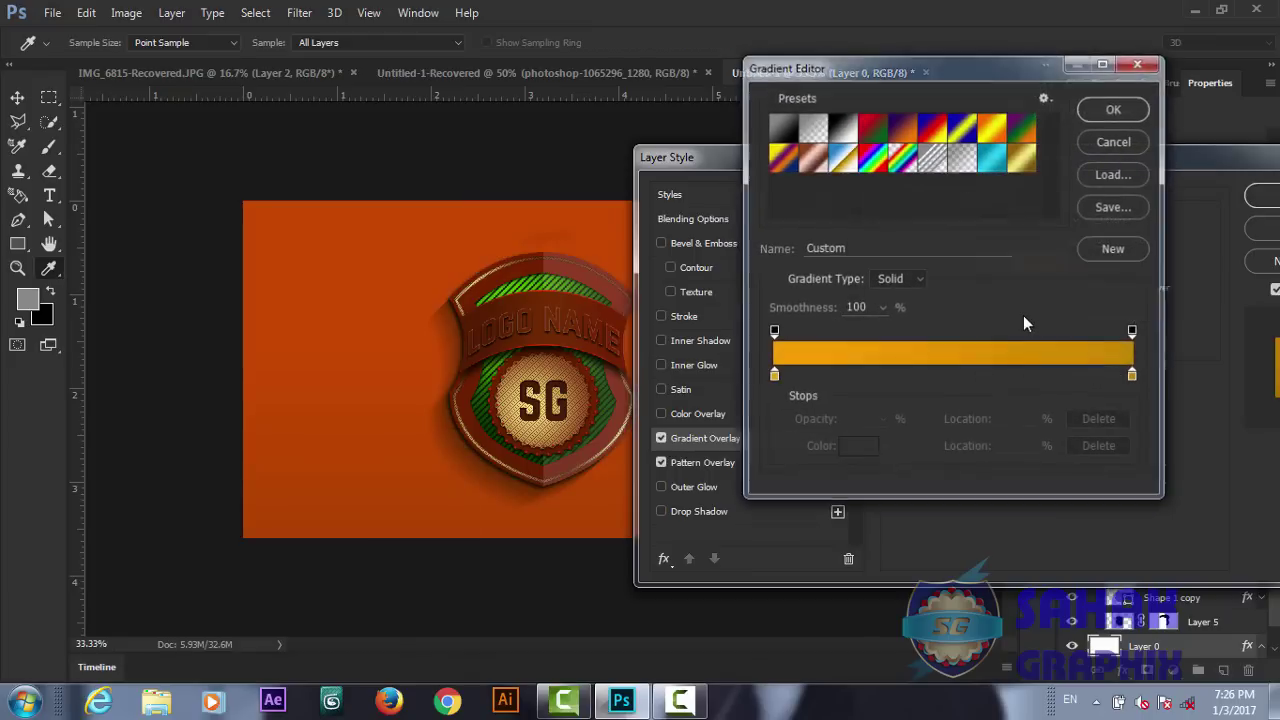
pyautogui.click(993, 160)
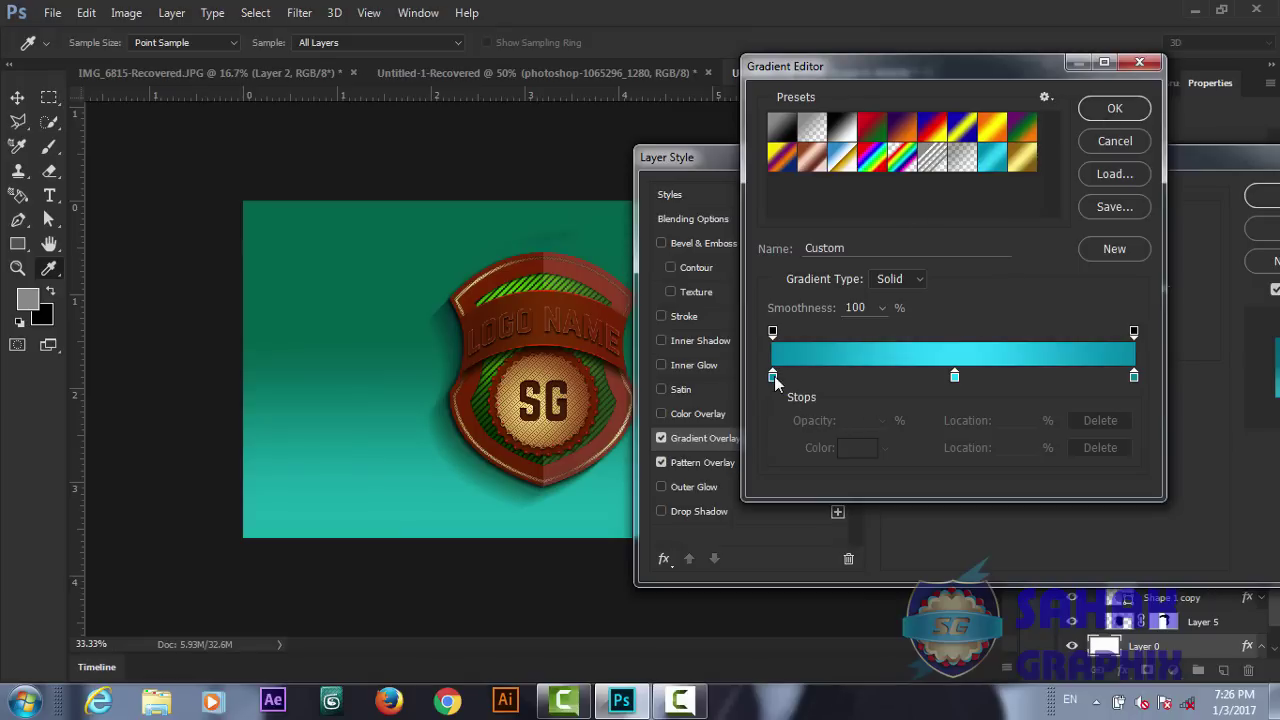
pyautogui.moveTo(773, 377); pyautogui.dragTo(788, 427)
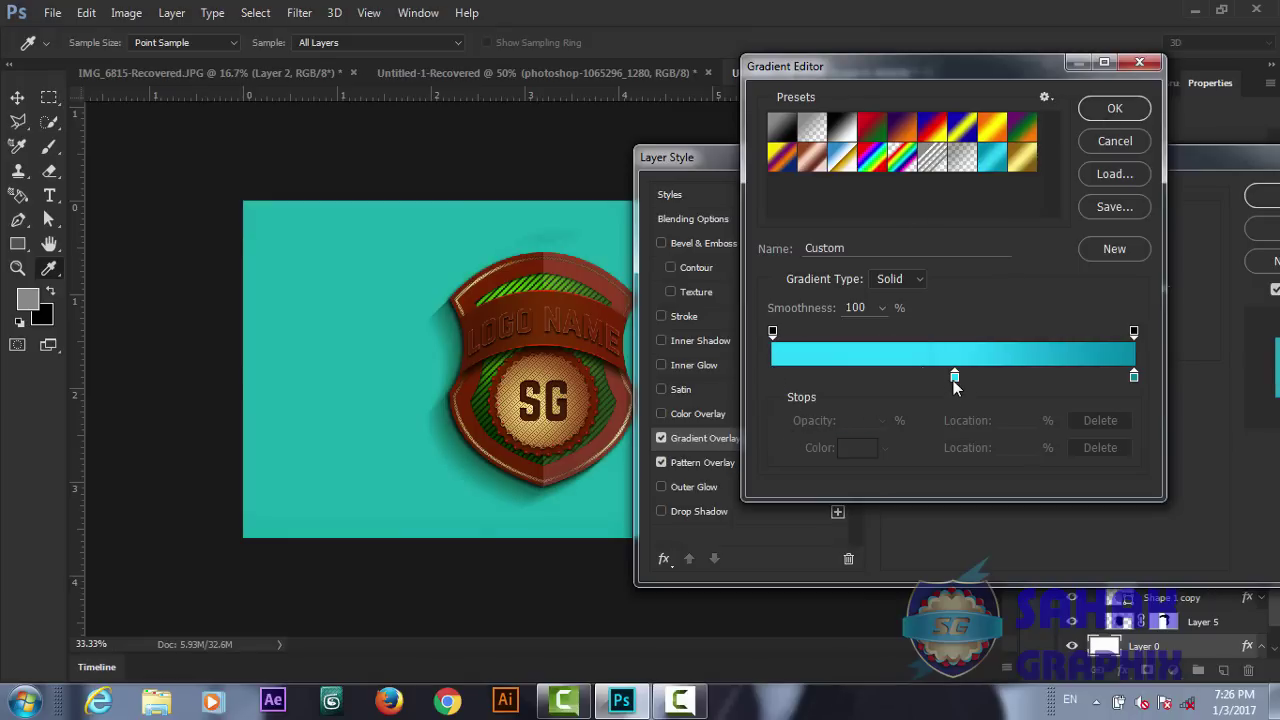
pyautogui.moveTo(954, 377); pyautogui.dragTo(772, 377)
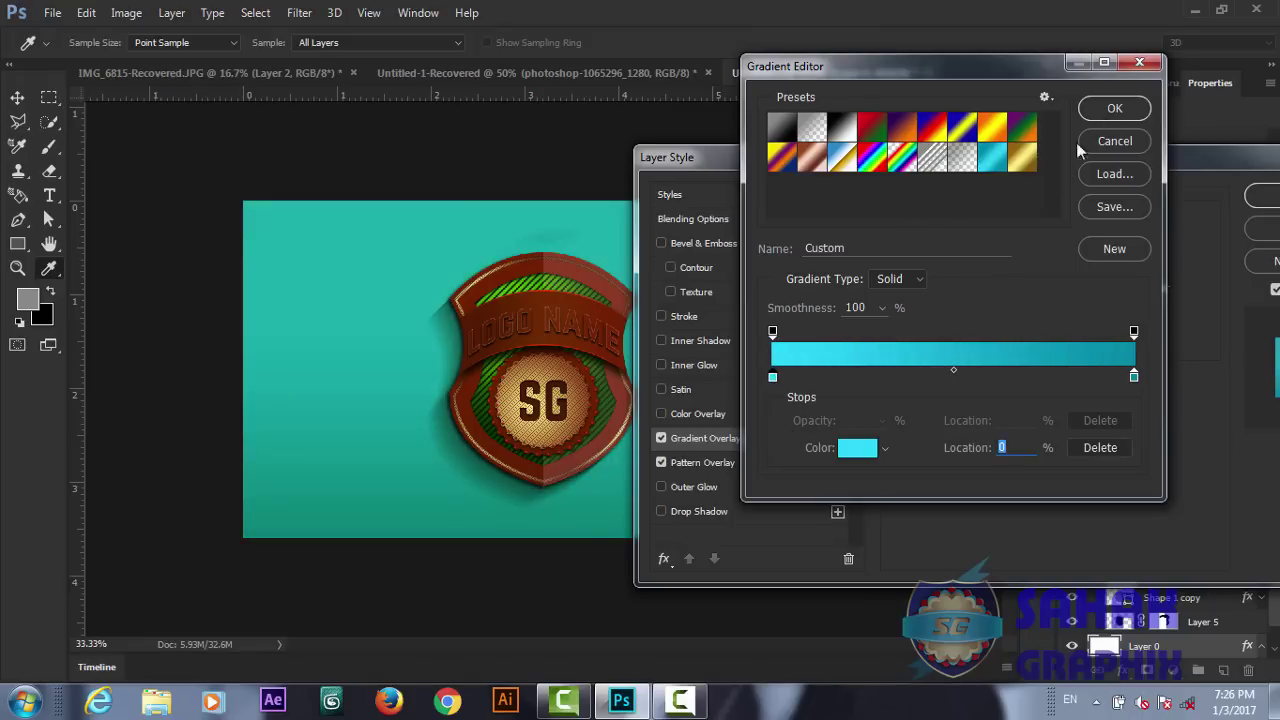
pyautogui.click(1114, 108)
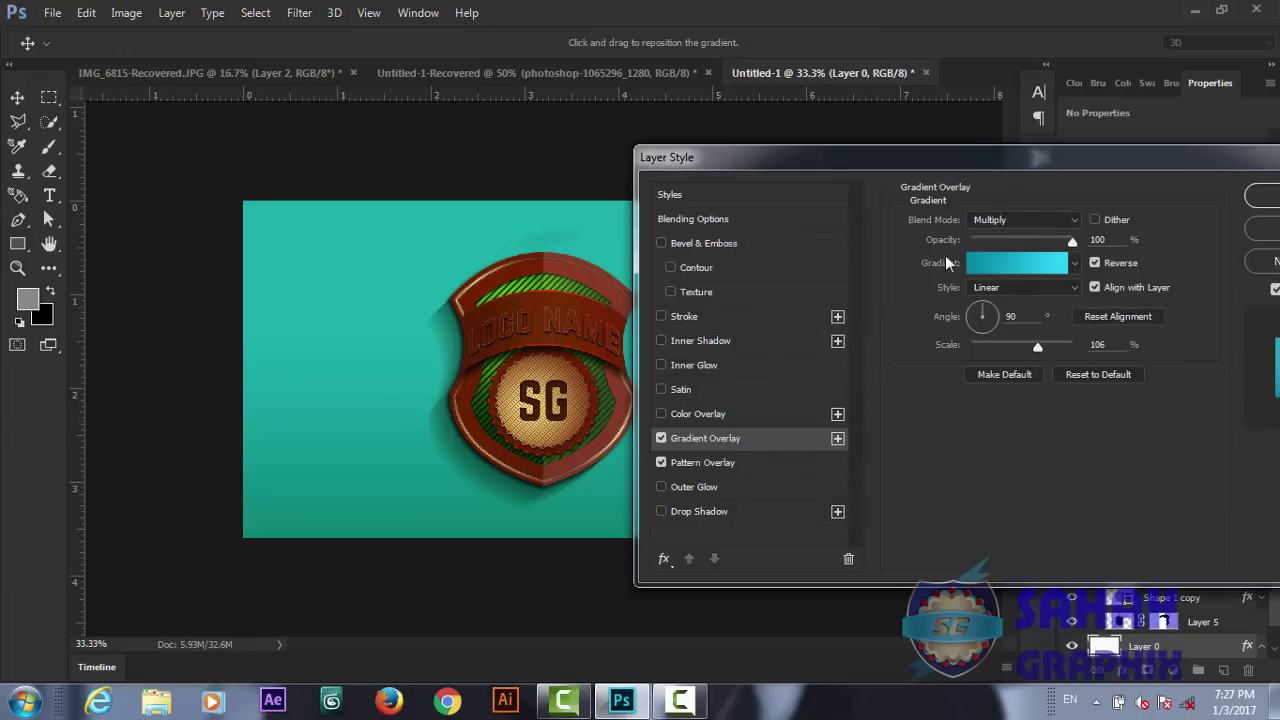
# - Scale the background pattern overlay to 149% and try a thinner diagonal pattern
pyautogui.click(690, 466)
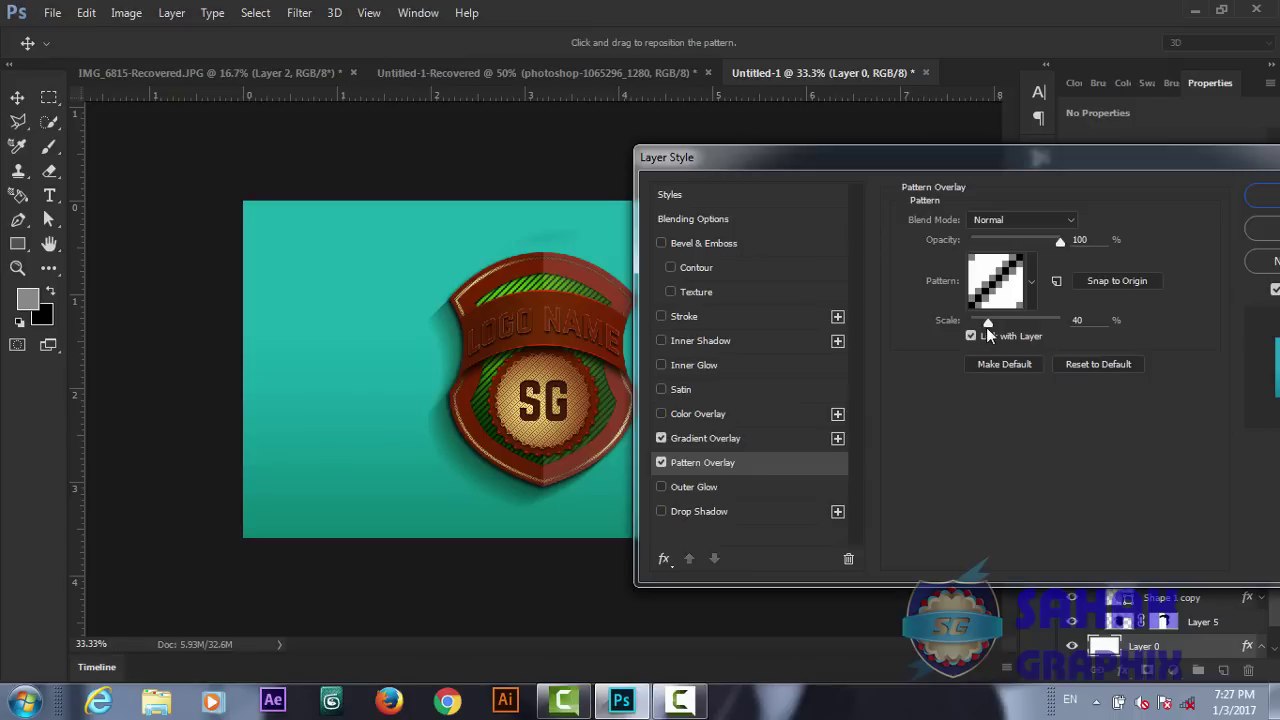
pyautogui.moveTo(988, 323); pyautogui.dragTo(1019, 325)
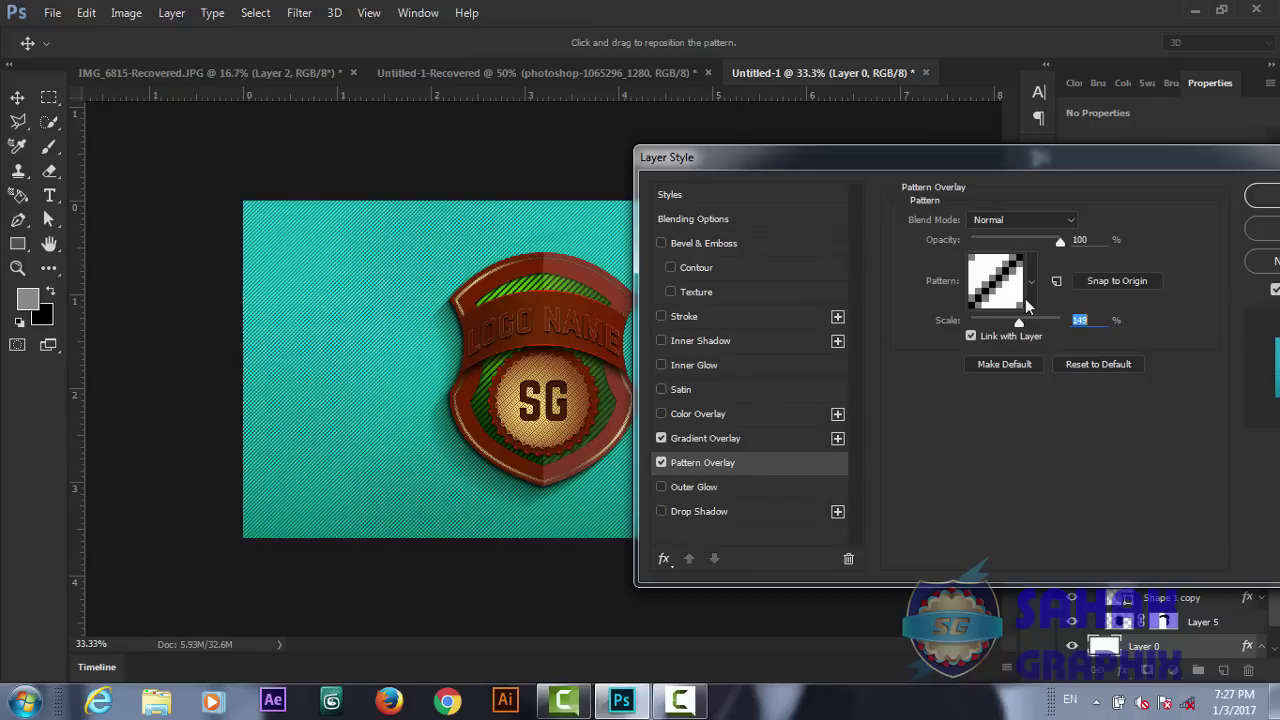
pyautogui.click(1031, 281)
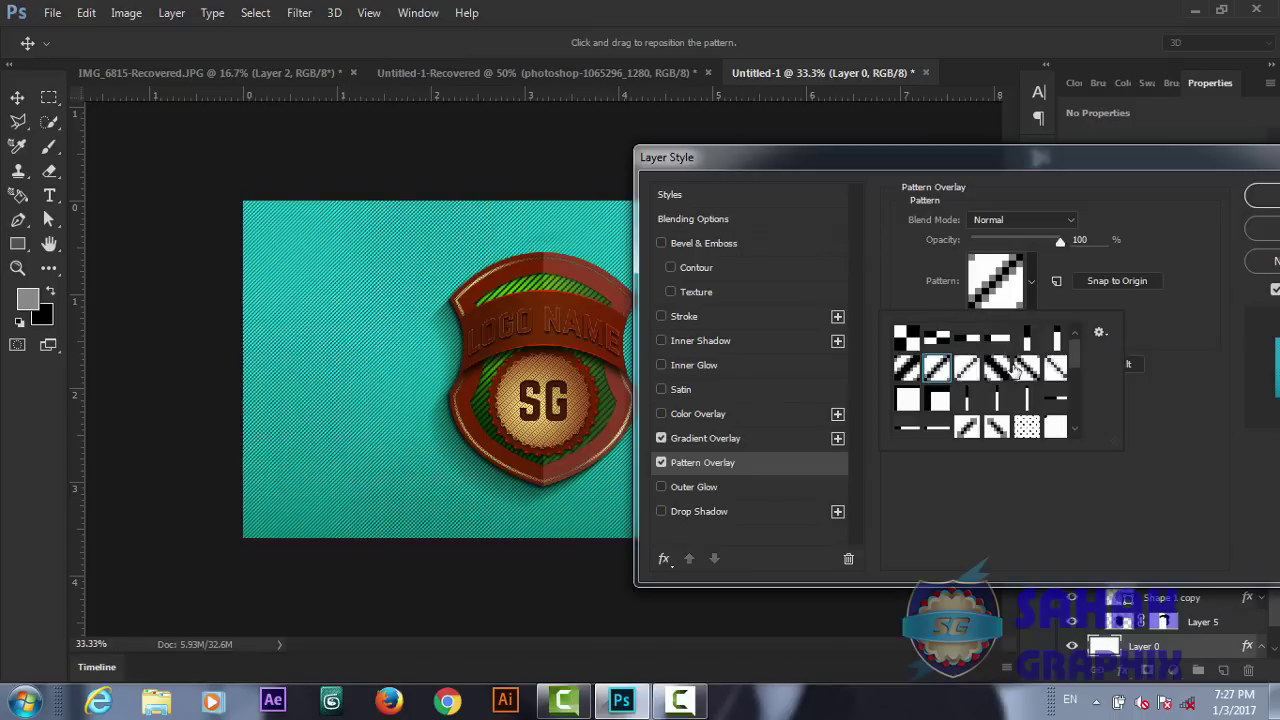
pyautogui.click(976, 370)
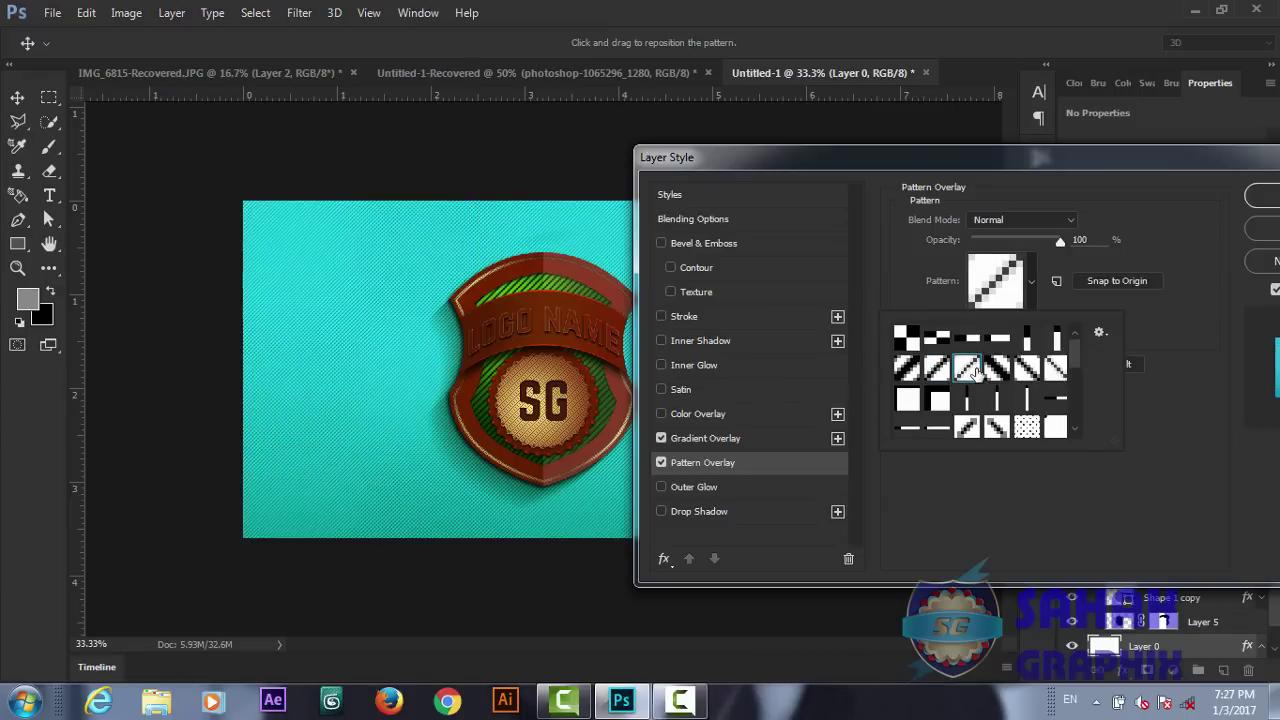
# - Compare several diagonal stripe patterns and settle on the fine diagonal stripe
pyautogui.click(945, 372)
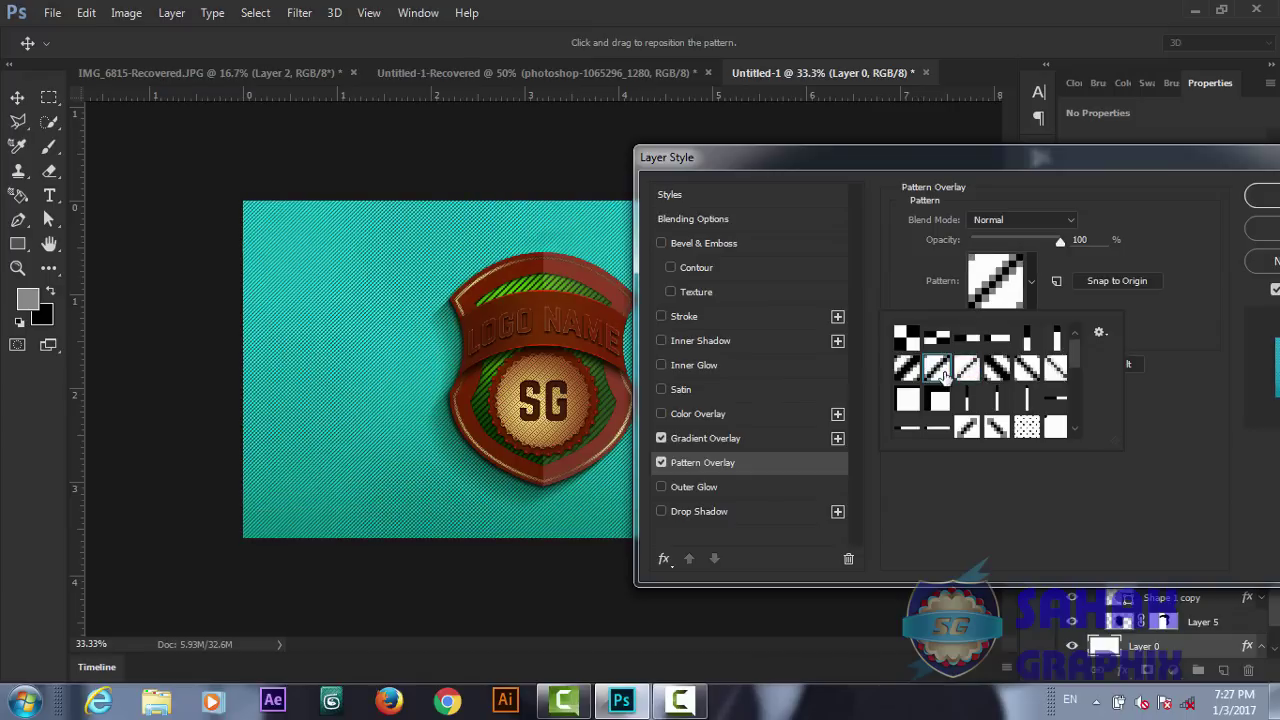
pyautogui.click(909, 370)
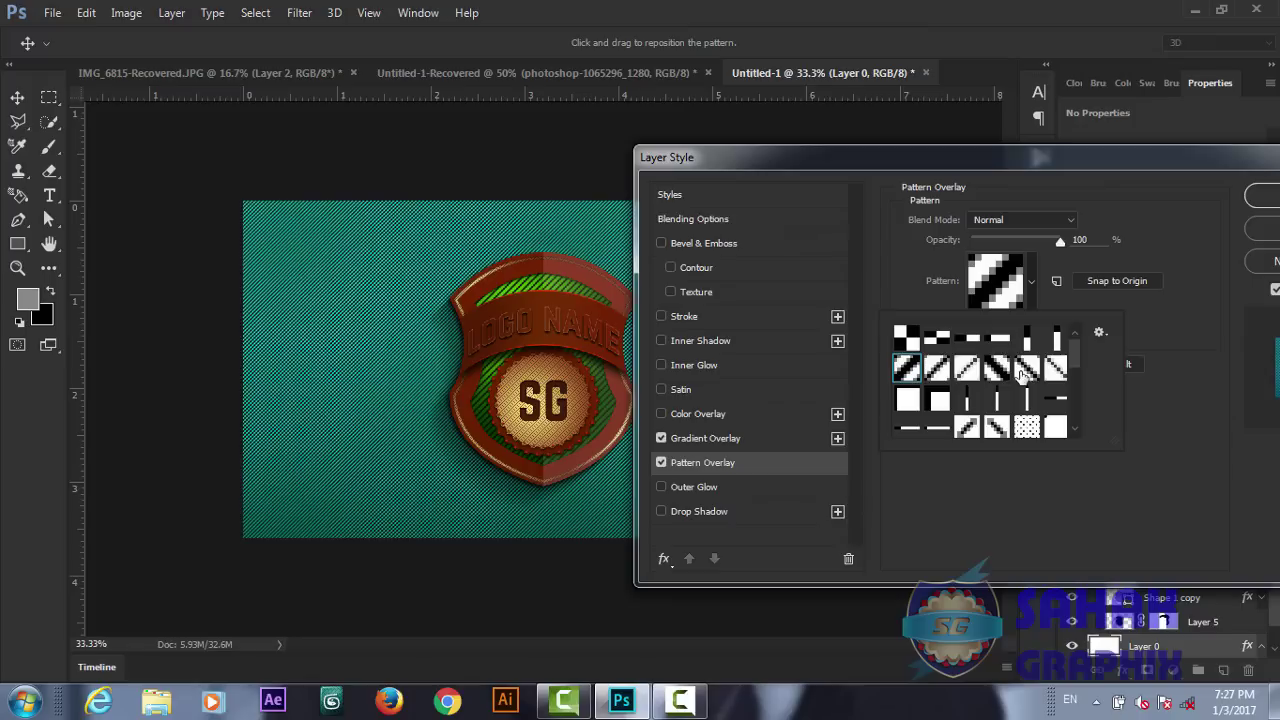
pyautogui.click(1021, 372)
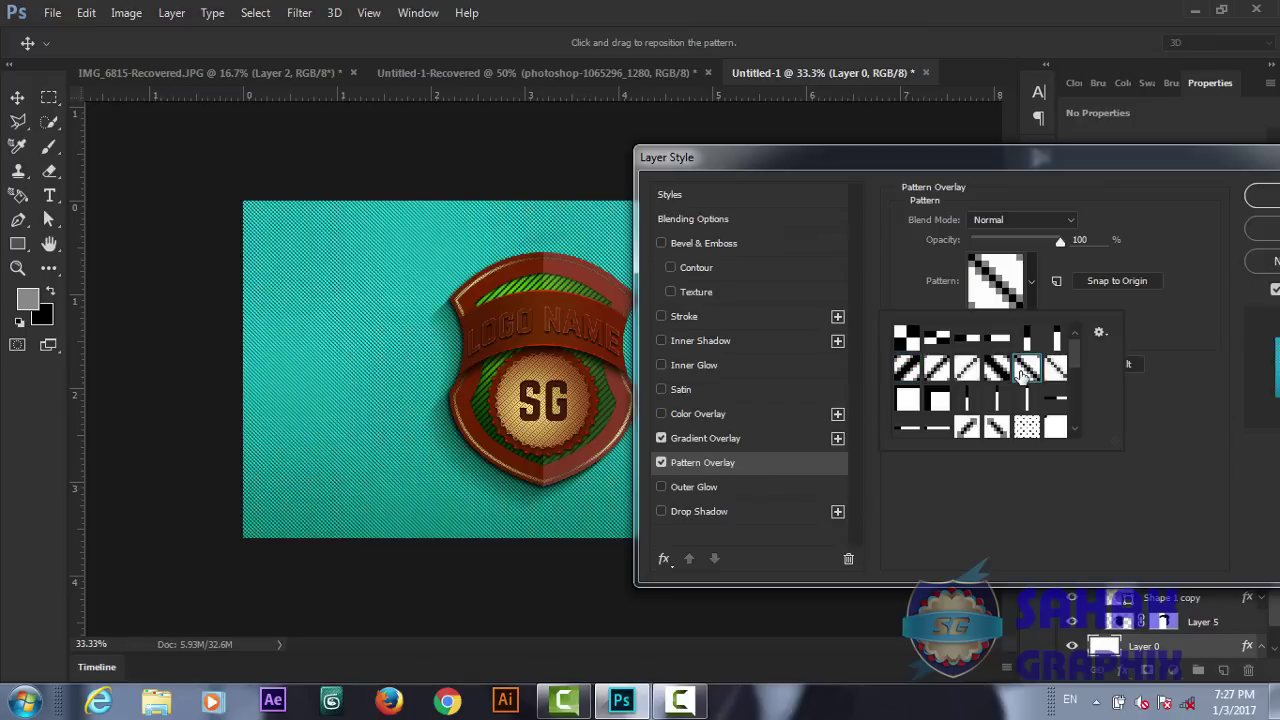
pyautogui.click(966, 428)
pyautogui.click(996, 428)
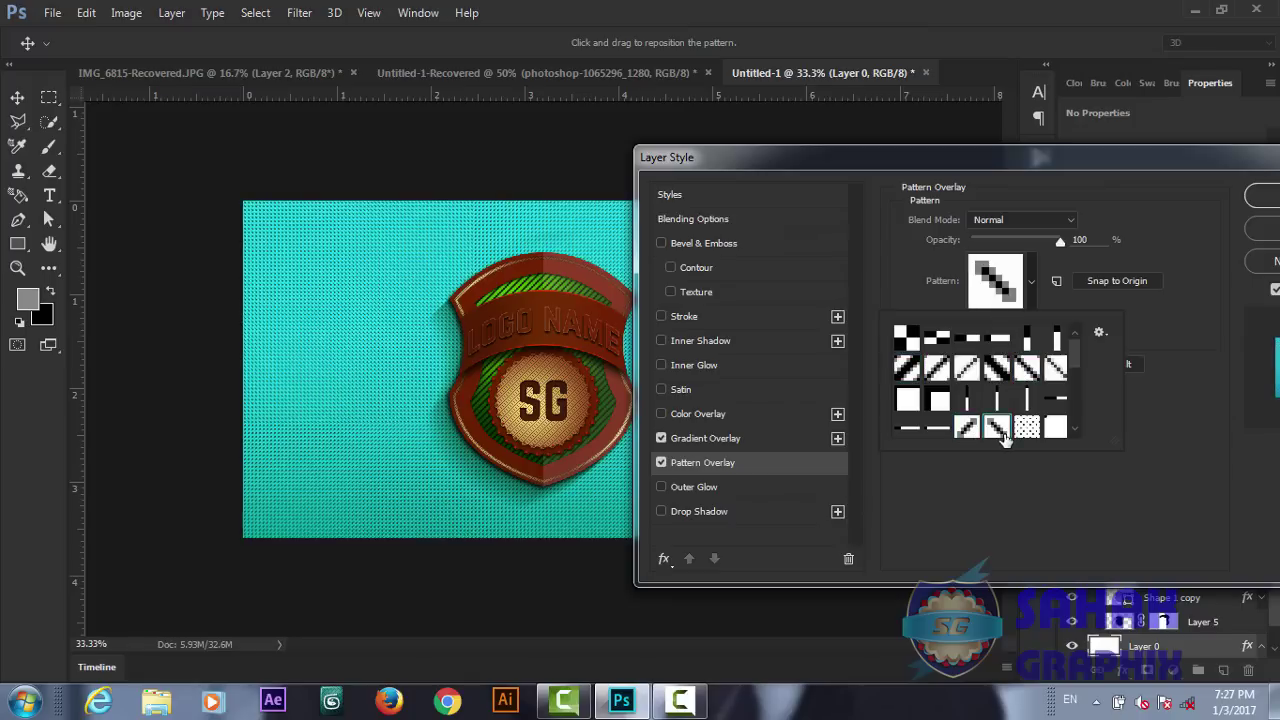
pyautogui.click(937, 370)
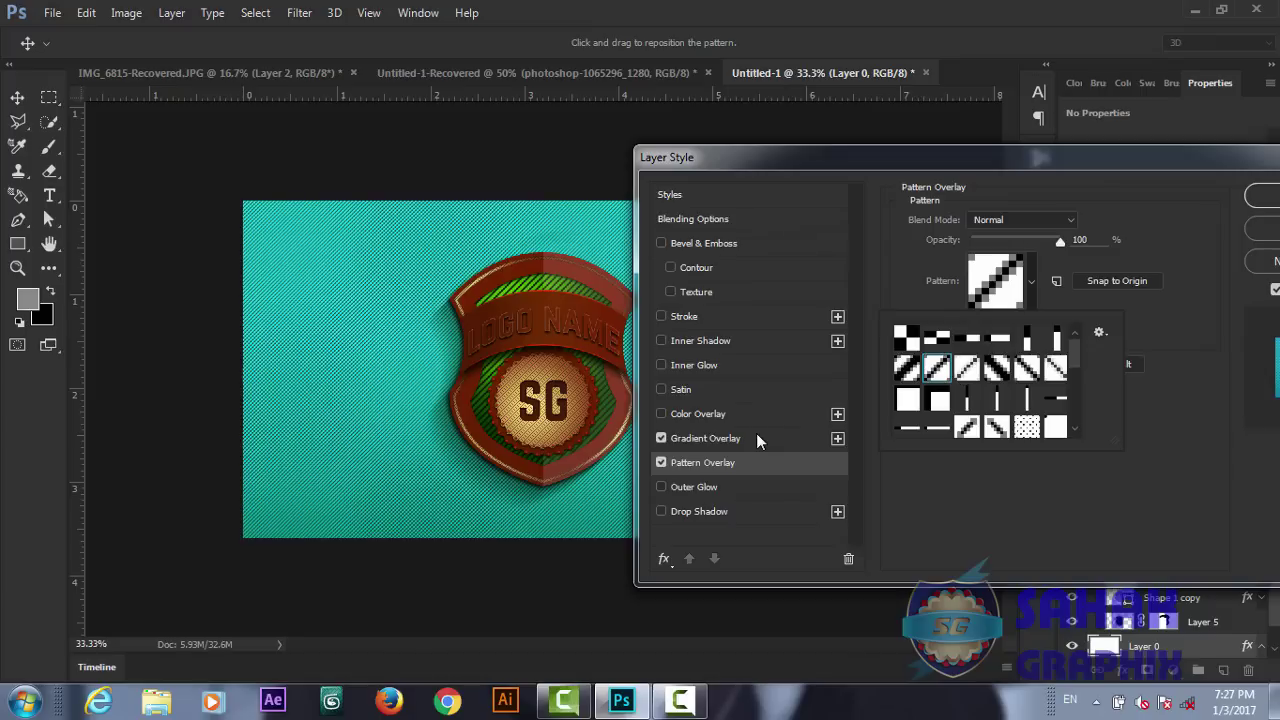
pyautogui.press('Escape')
pyautogui.hotkey('ctrl', '+')
pyautogui.hotkey('ctrl', '+')
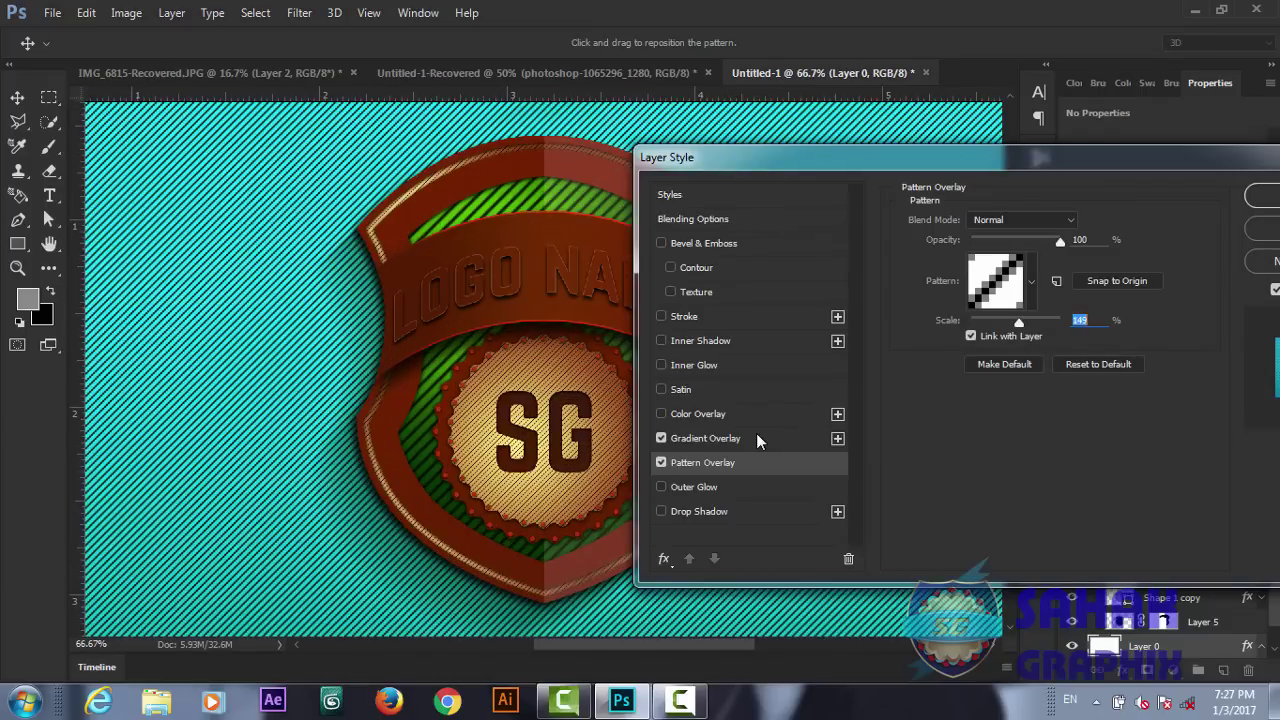
pyautogui.hotkey('ctrl', '-')
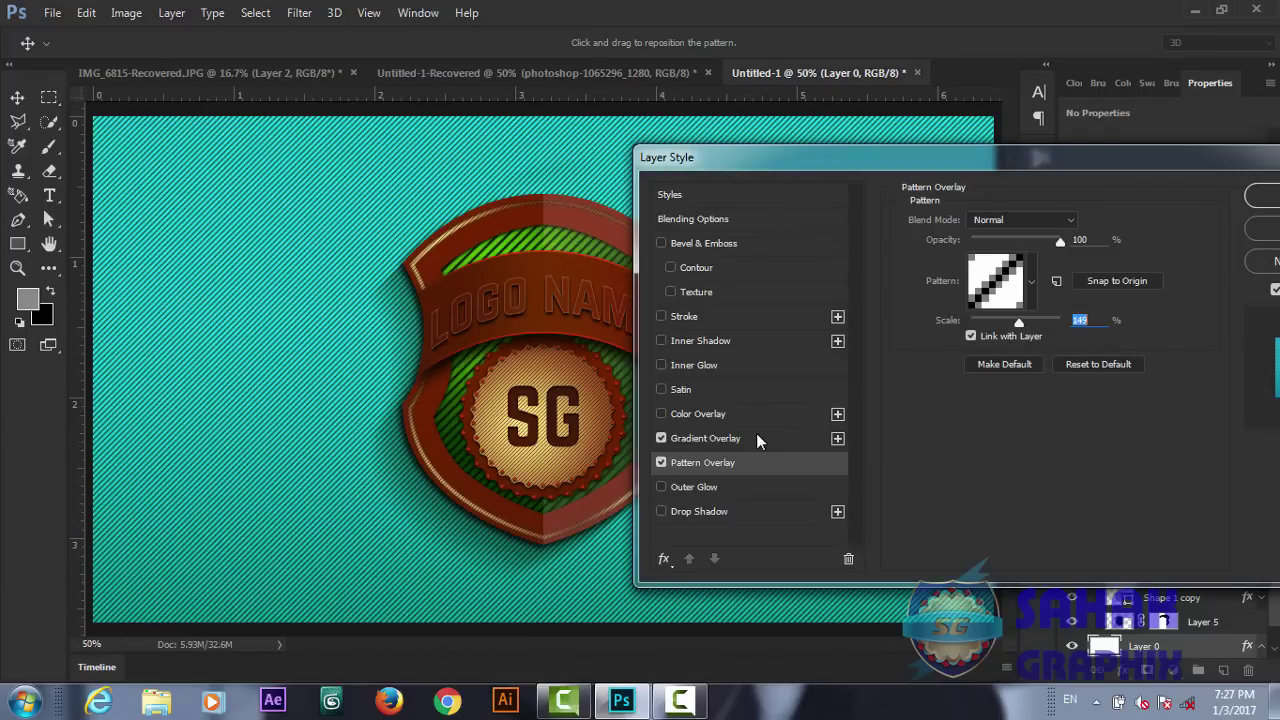
# - Try Multiply blending on the stripe pattern, then return it to Normal
pyautogui.click(1024, 220)
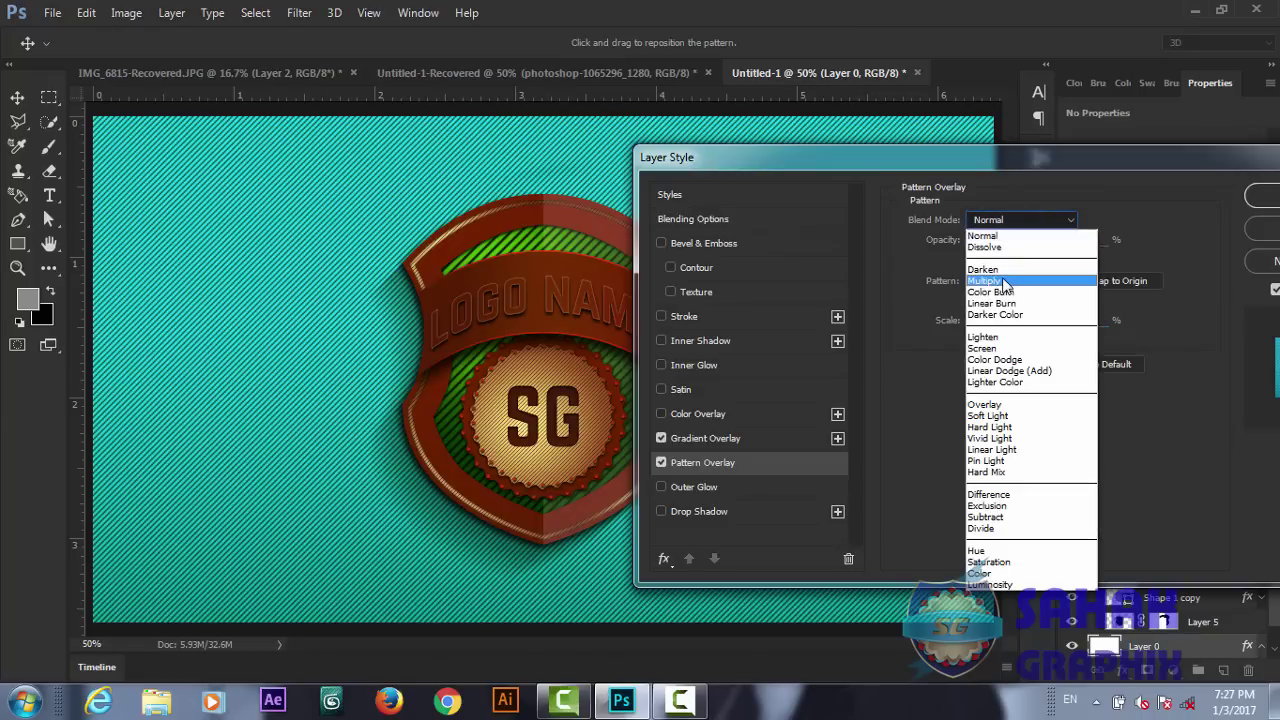
pyautogui.click(1004, 280)
pyautogui.click(1019, 222)
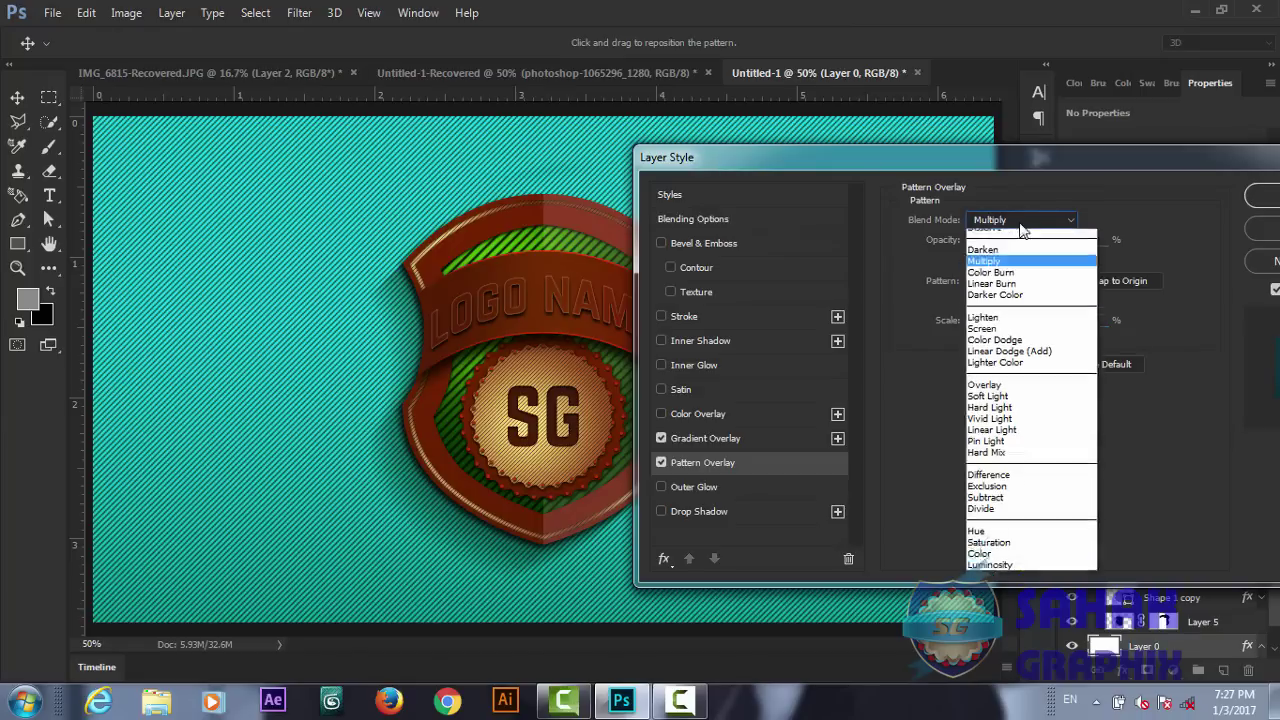
pyautogui.click(1000, 237)
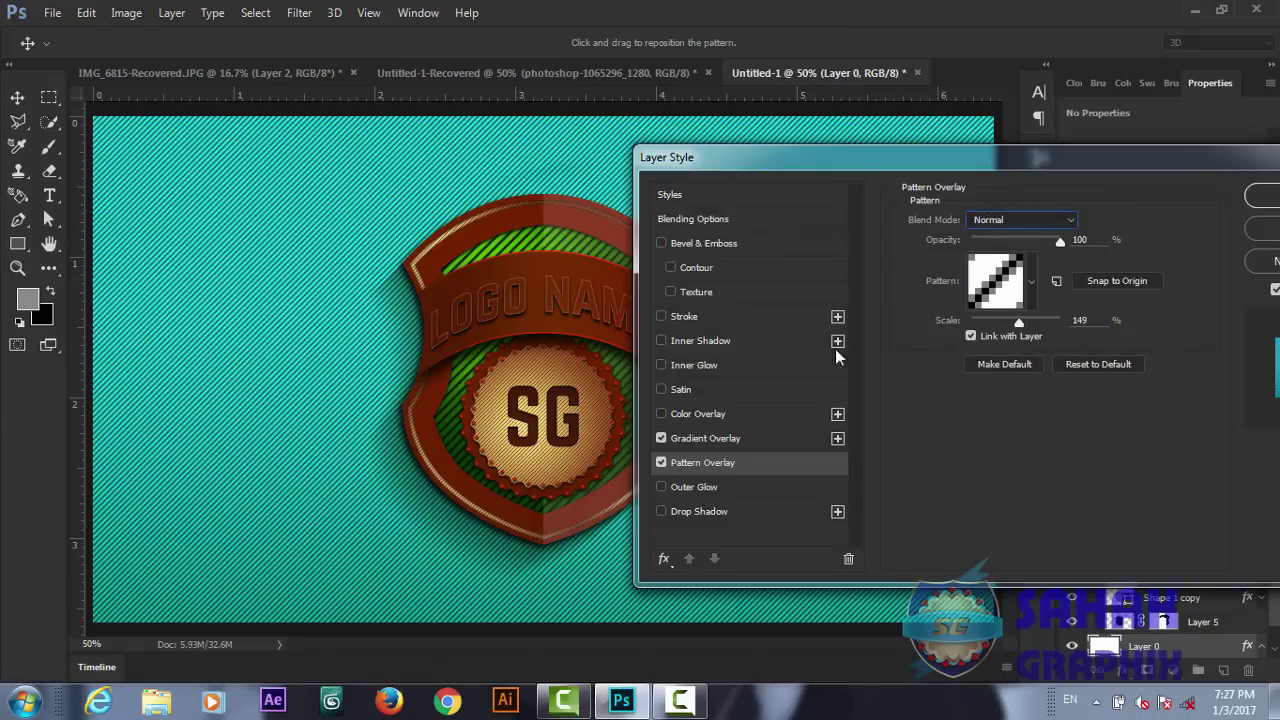
# - Lower the gradient overlay opacity to 80% and reduce its scale
pyautogui.click(715, 440)
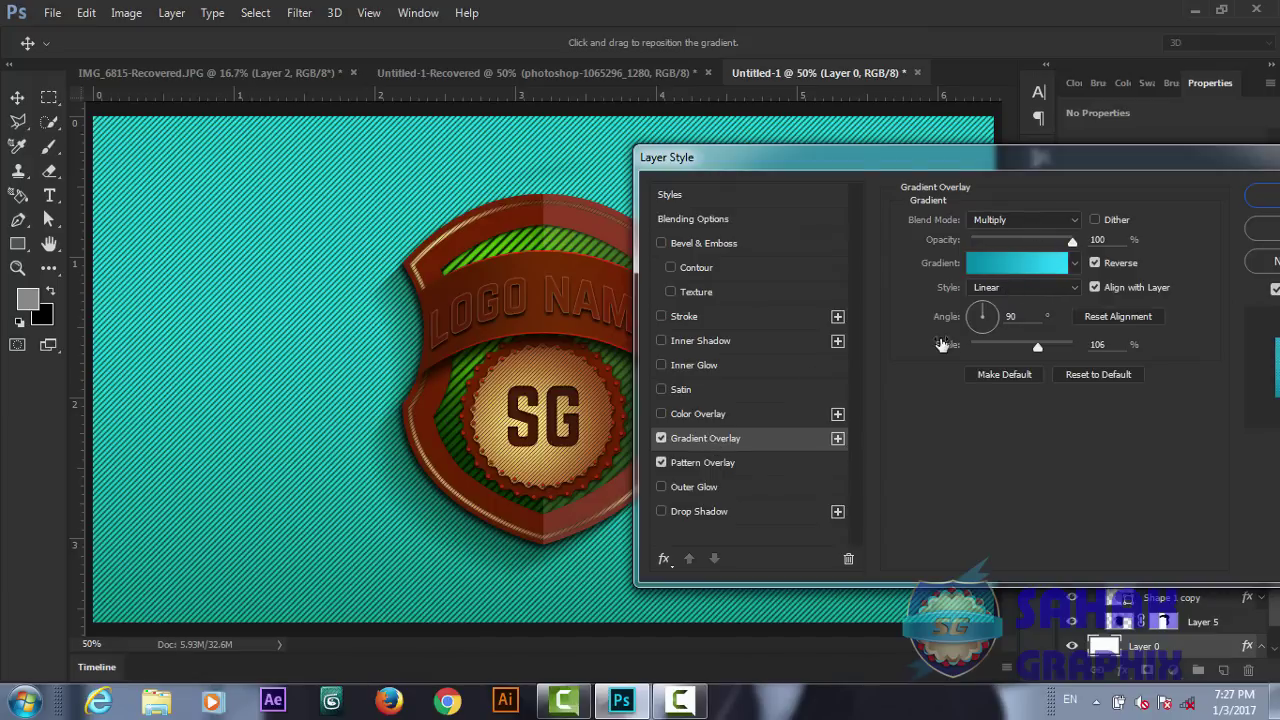
pyautogui.moveTo(1075, 250); pyautogui.dragTo(1055, 263)
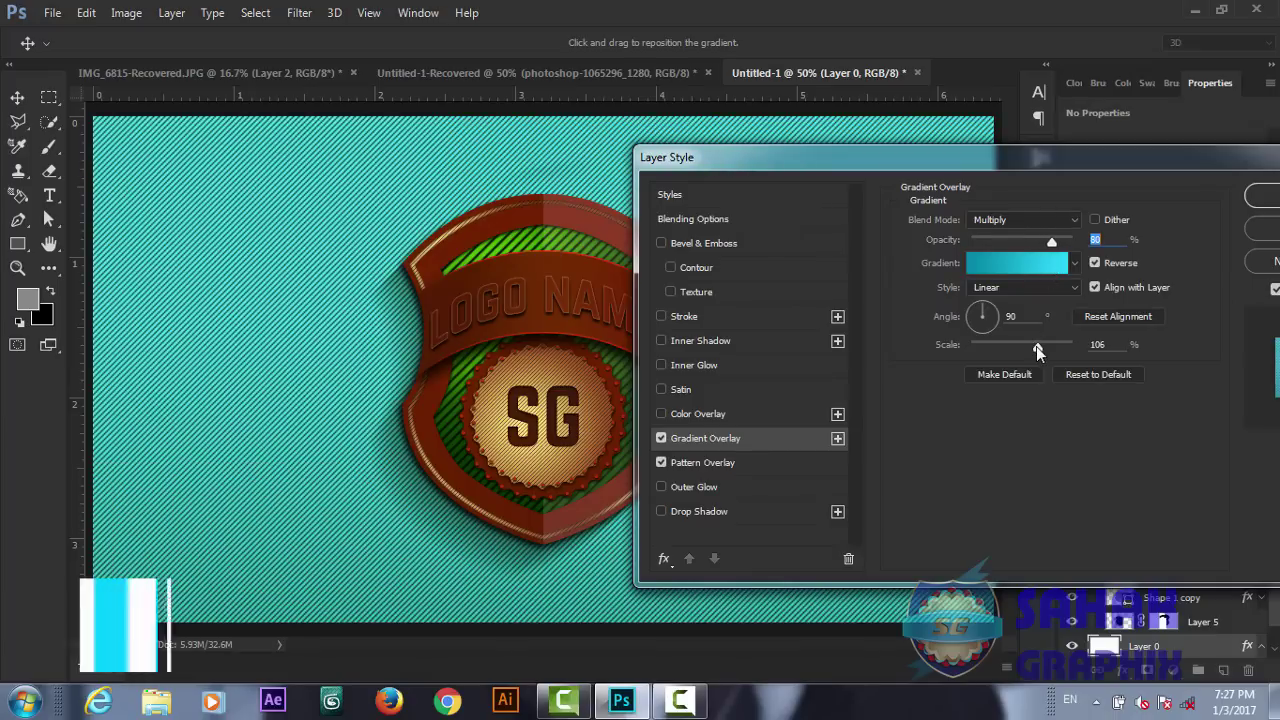
pyautogui.moveTo(1033, 342)
pyautogui.mouseDown()
pyautogui.moveTo(992, 352)
pyautogui.moveTo(1023, 353)
pyautogui.mouseUp()
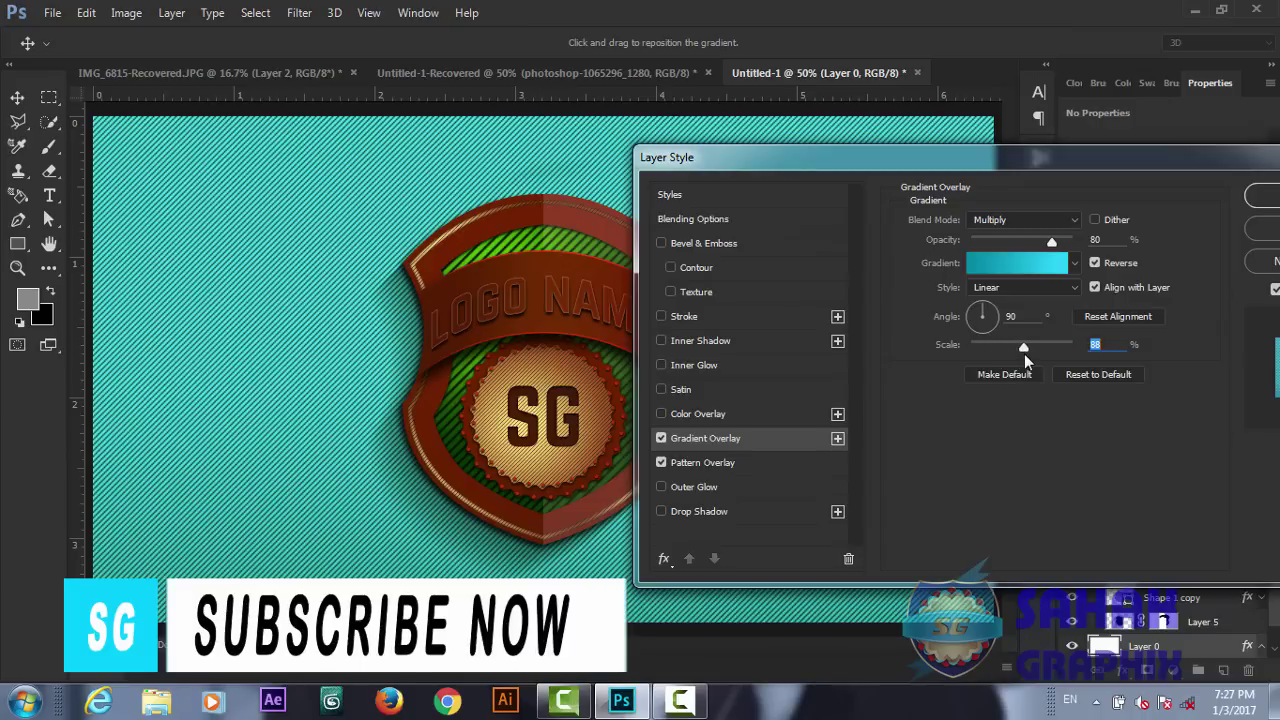
# - Set the stripe pattern scale to 129% and apply the background layer styles
pyautogui.click(717, 461)
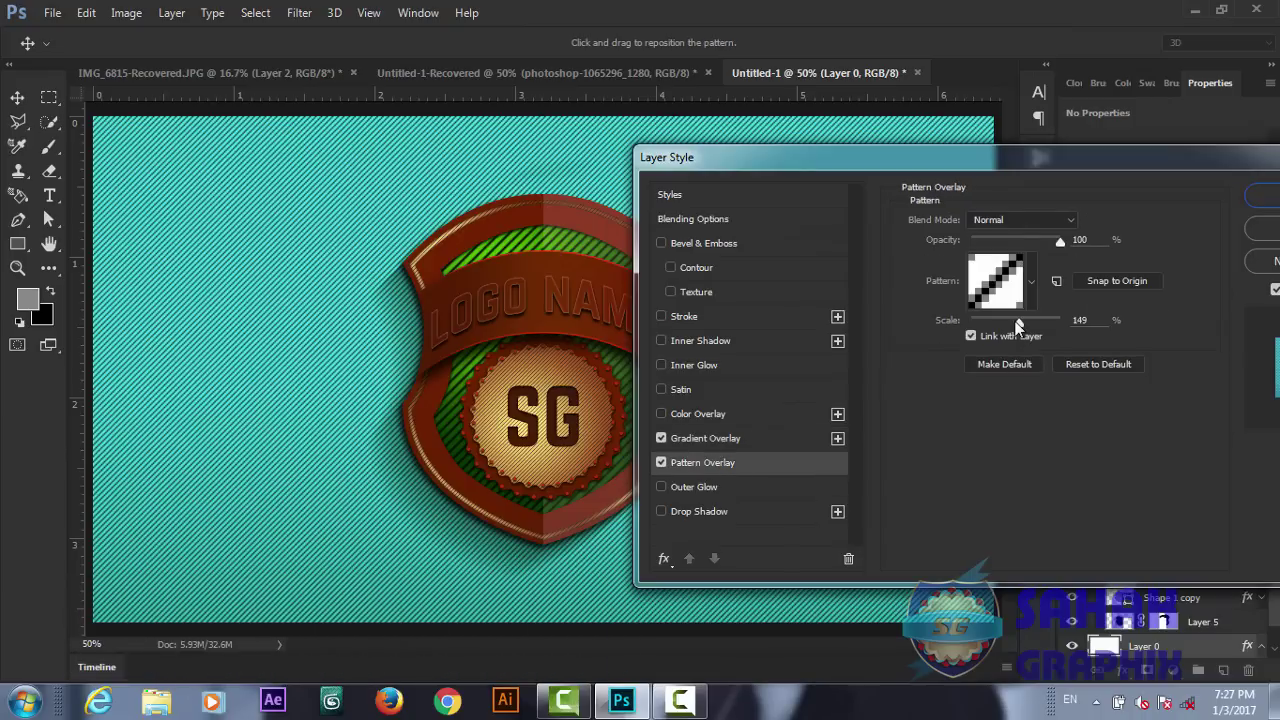
pyautogui.moveTo(1017, 326); pyautogui.dragTo(1020, 330)
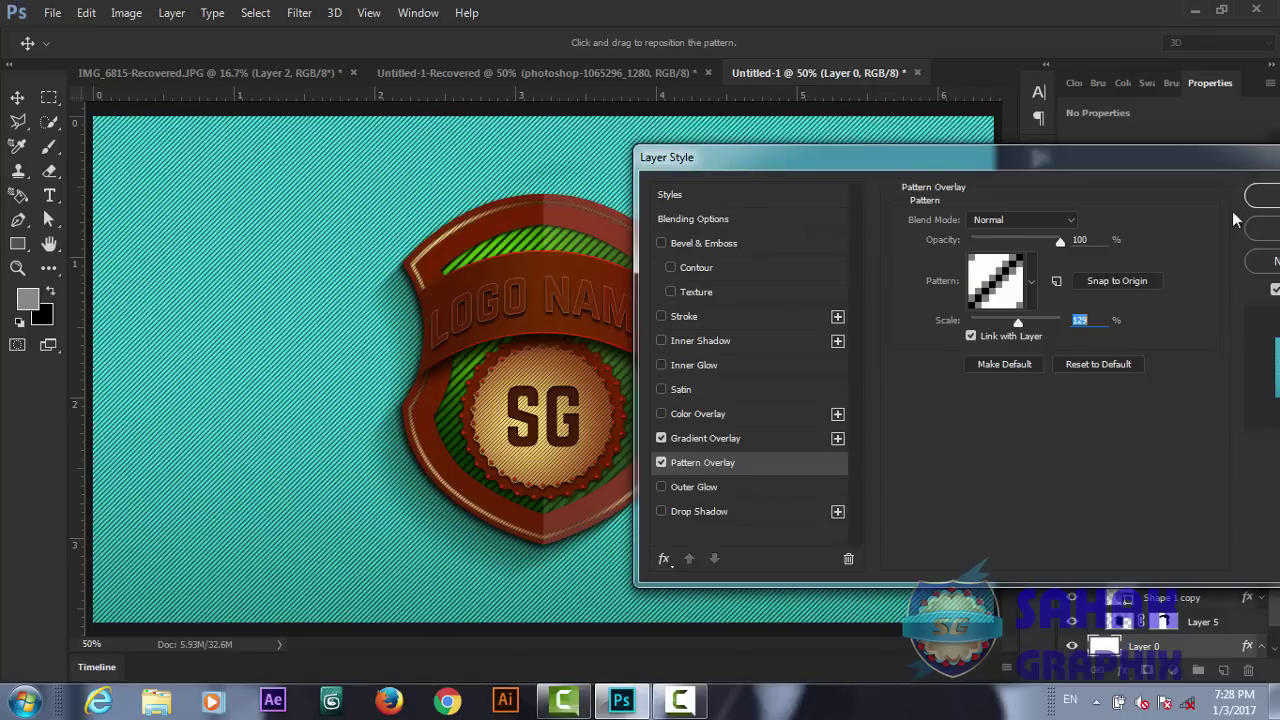
pyautogui.click(1258, 196)
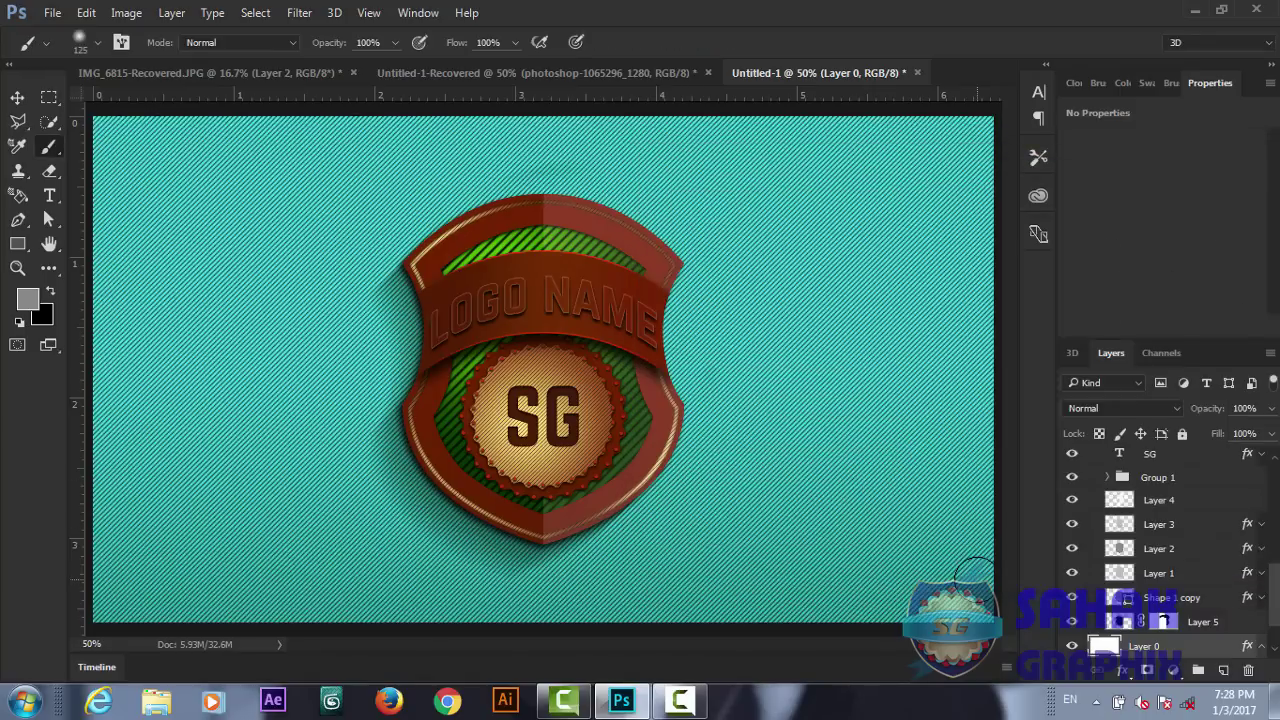
pyautogui.hotkey('ctrl', '+')
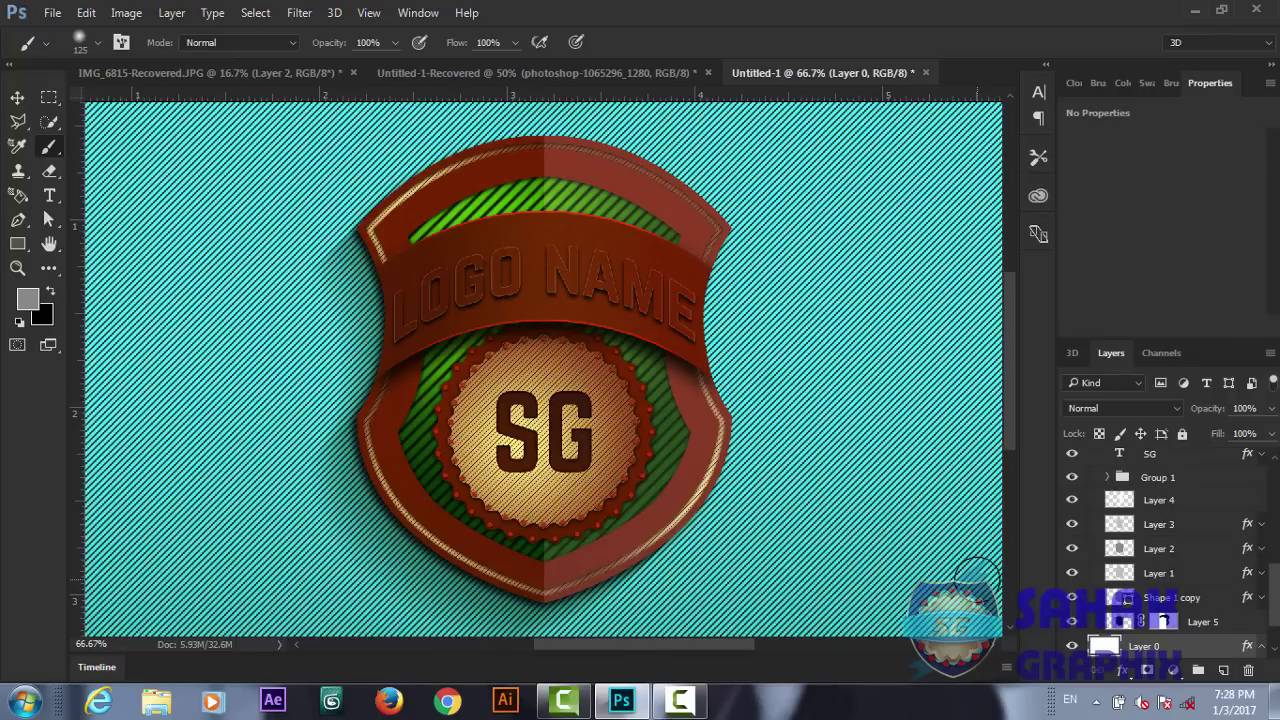